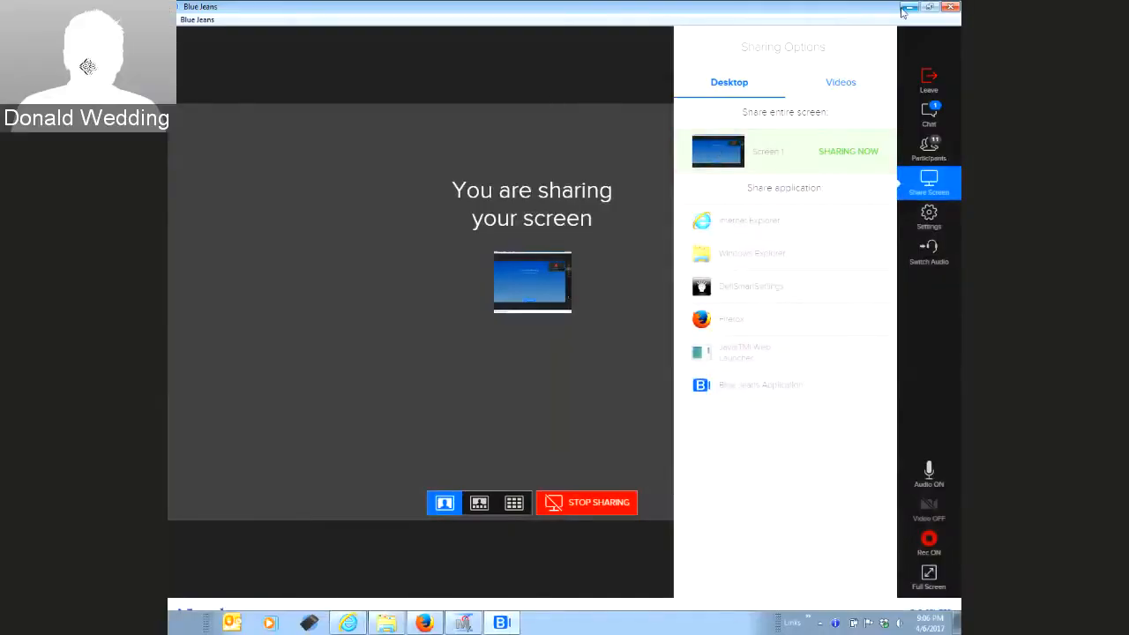
Switch the Blue Jeans sidebar from Sharing Options to the meeting chat panel
click(929, 118)
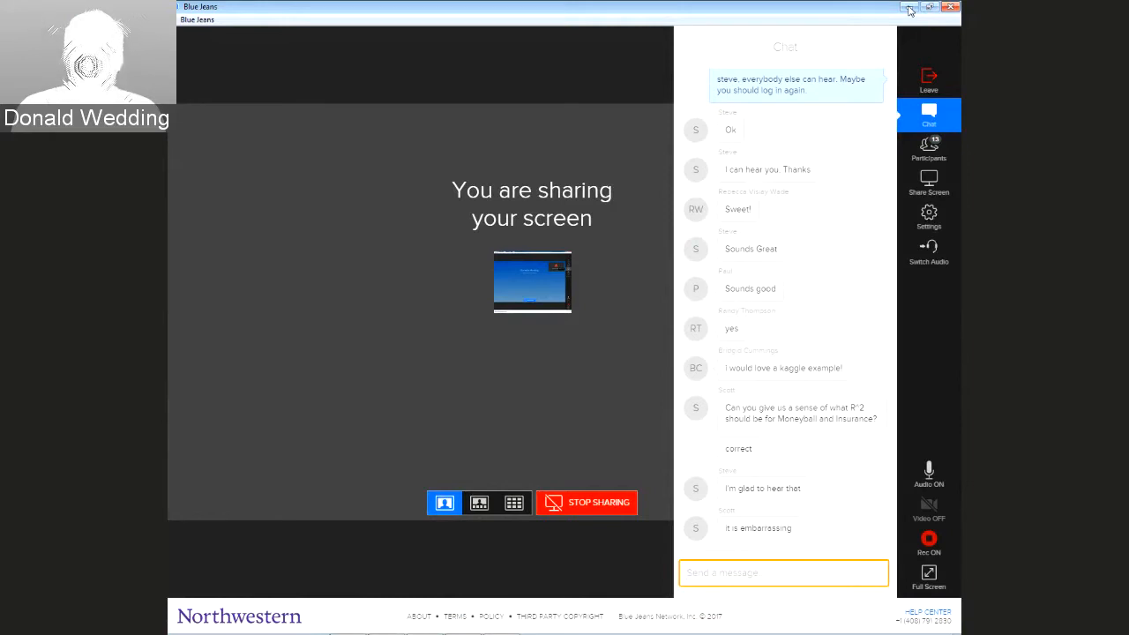
Minimize Blue Jeans and bring SAS Enterprise Miner's welcome page to the front
click(909, 8)
click(464, 622)
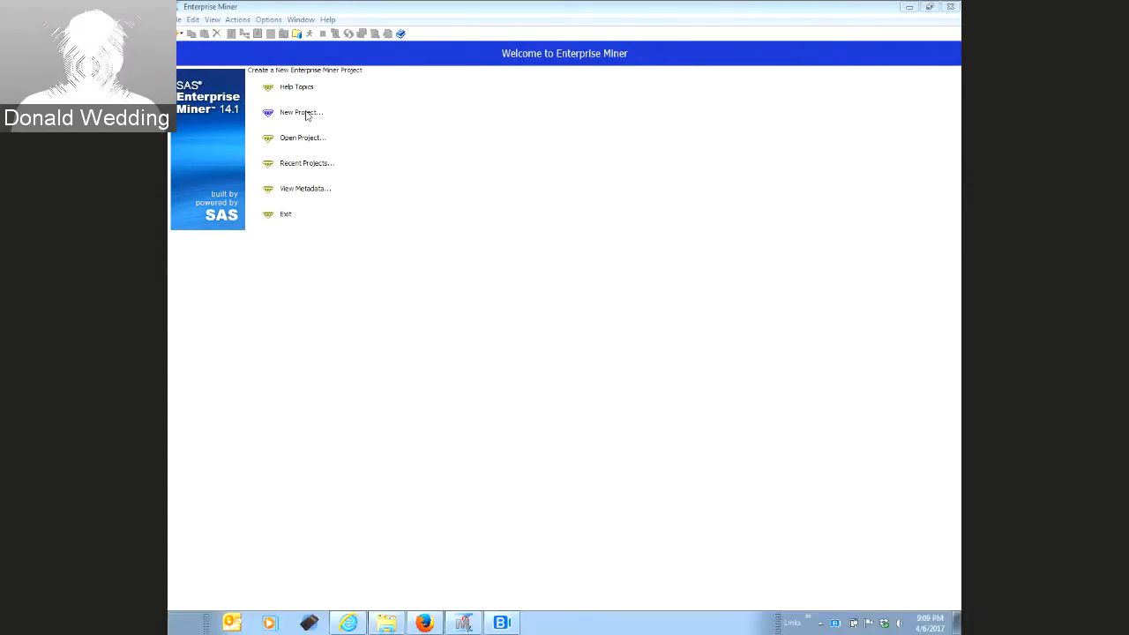
Create project xMoneyBall_2017_04_06 on the default server and folder, then switch to SAS Studio
click(302, 113)
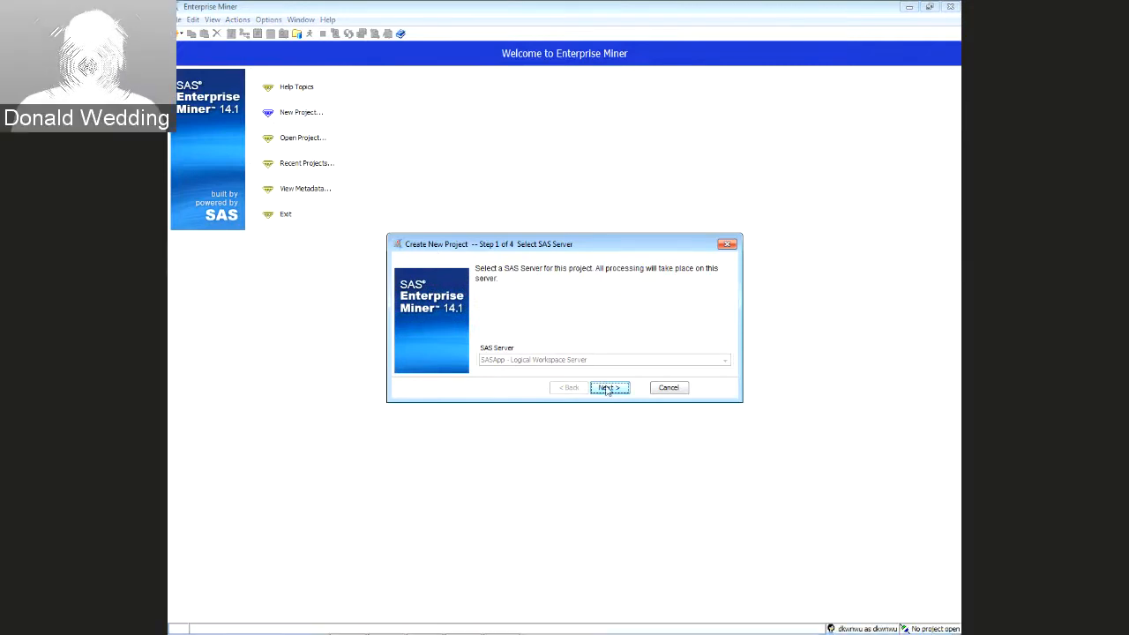
click(607, 388)
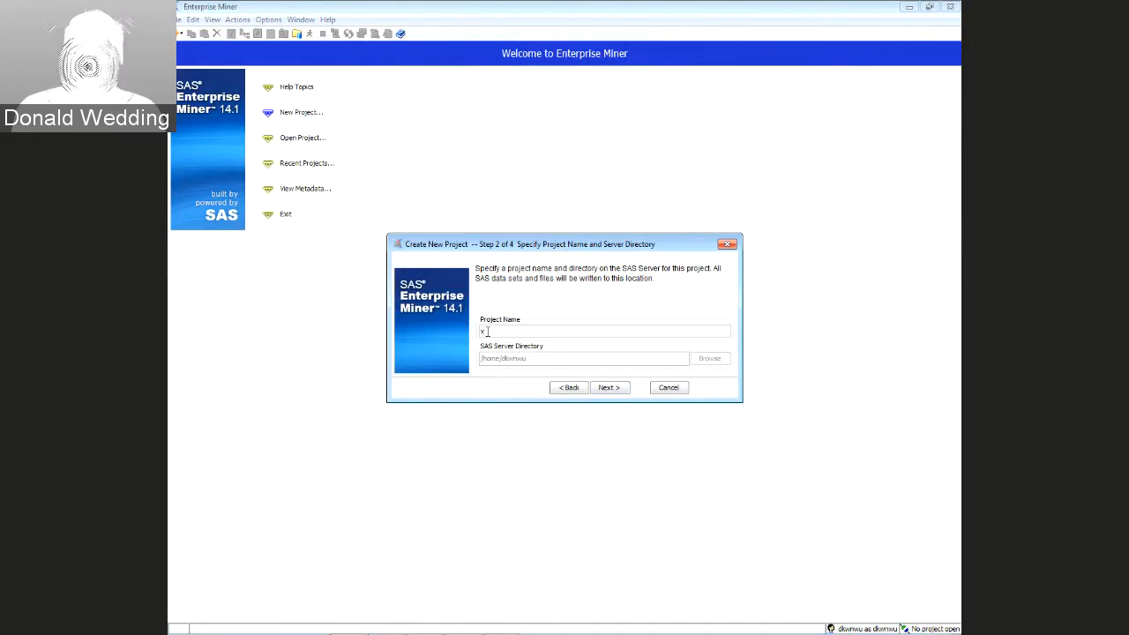
text(M)
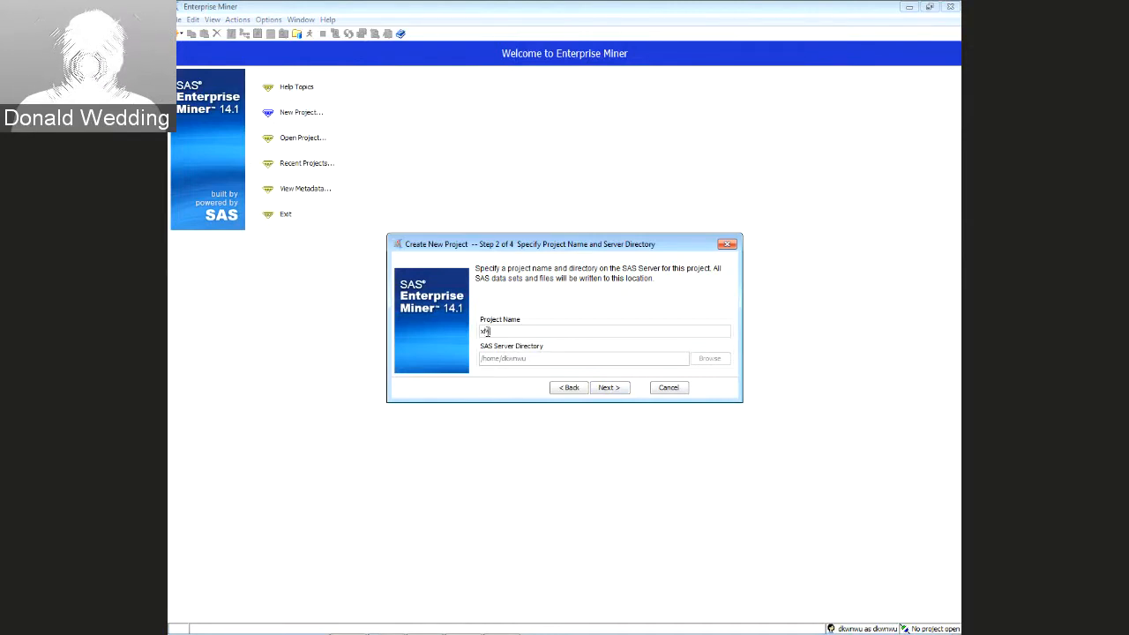
text(oneyBall_2017)
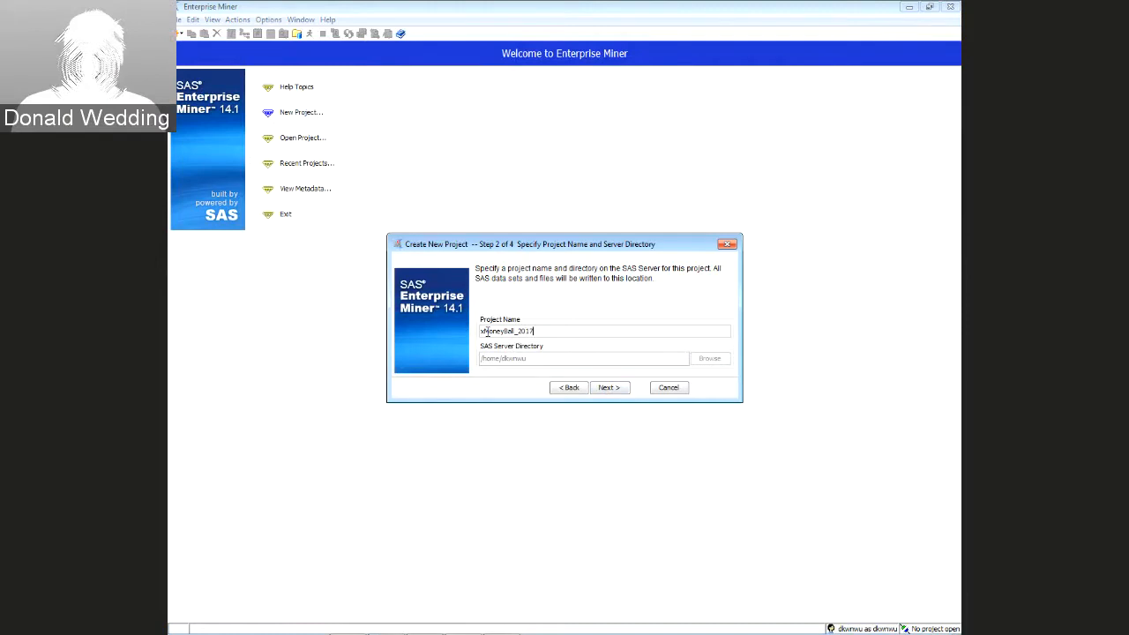
text(_04)
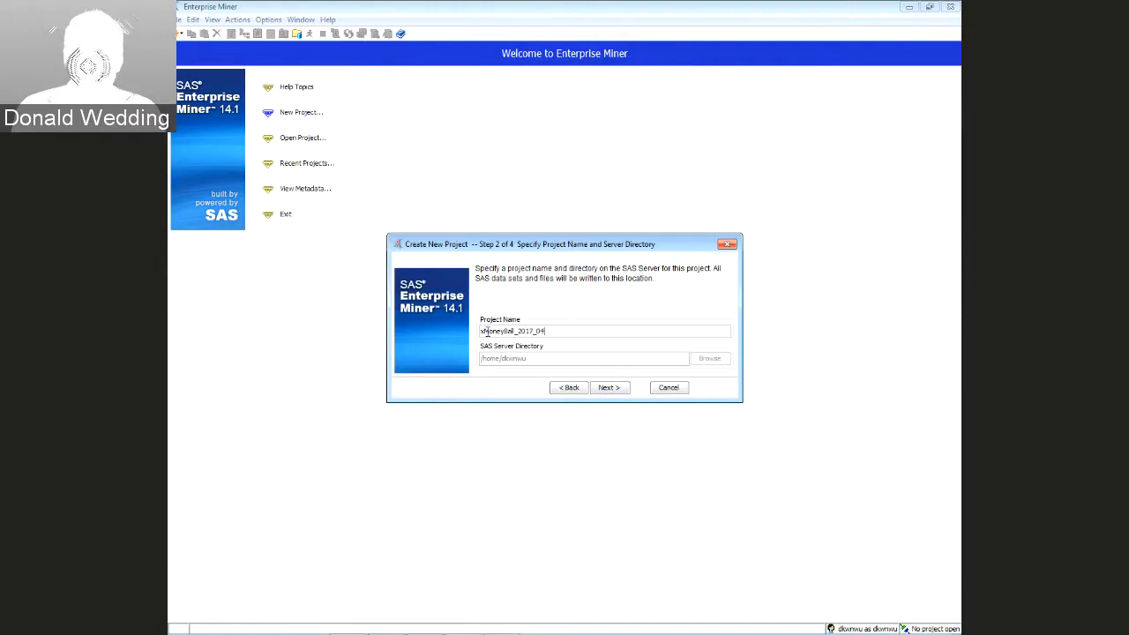
text(_)
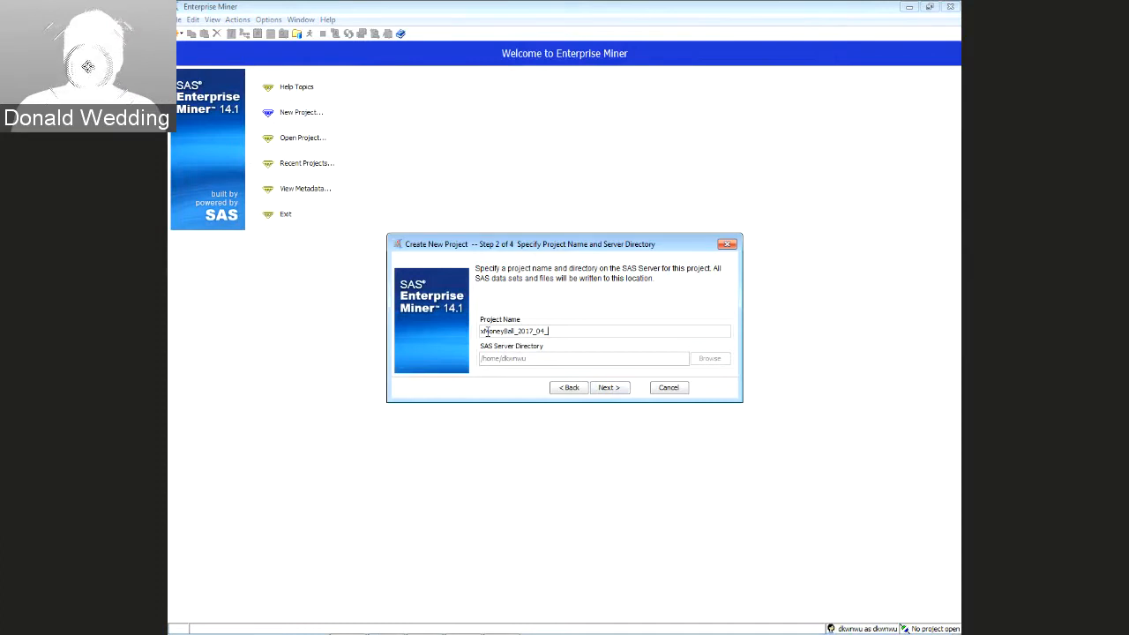
text(06)
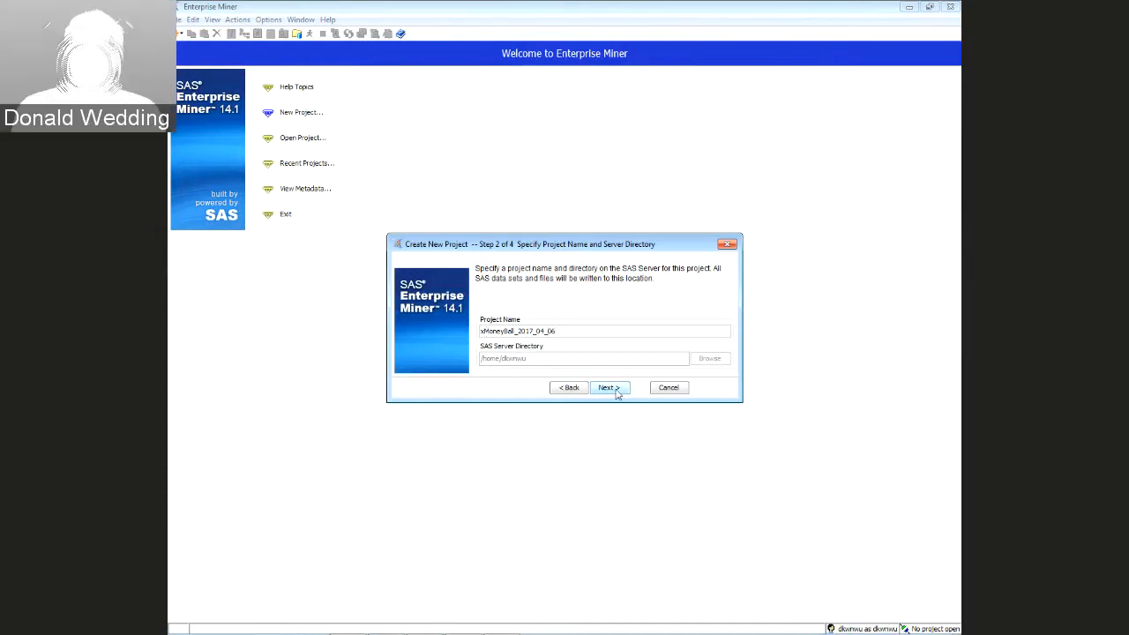
click(613, 387)
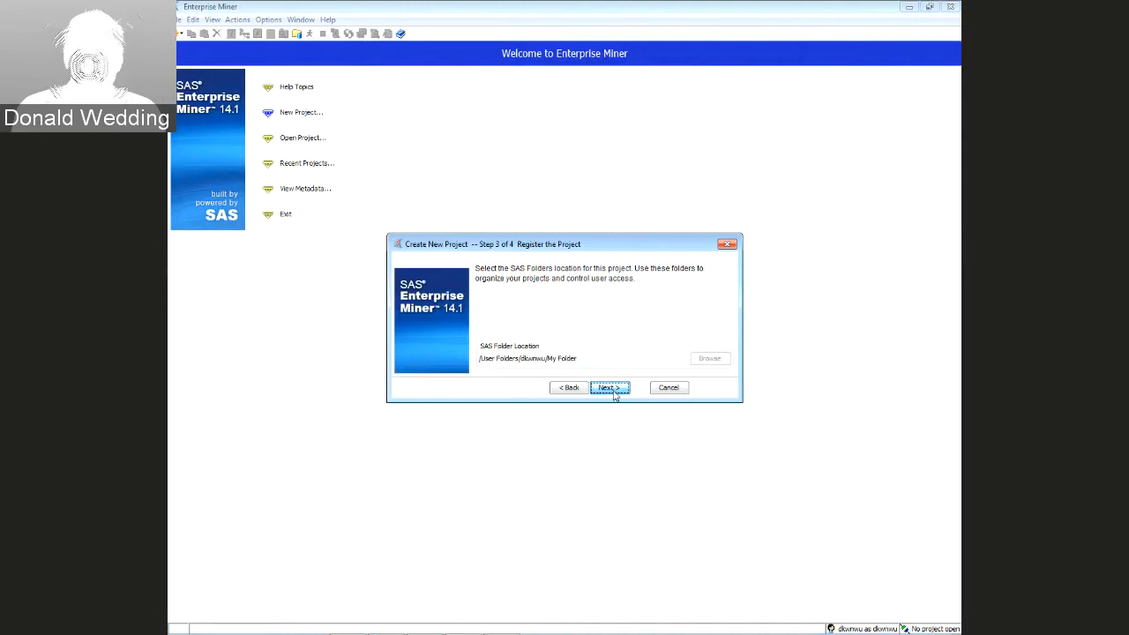
click(613, 388)
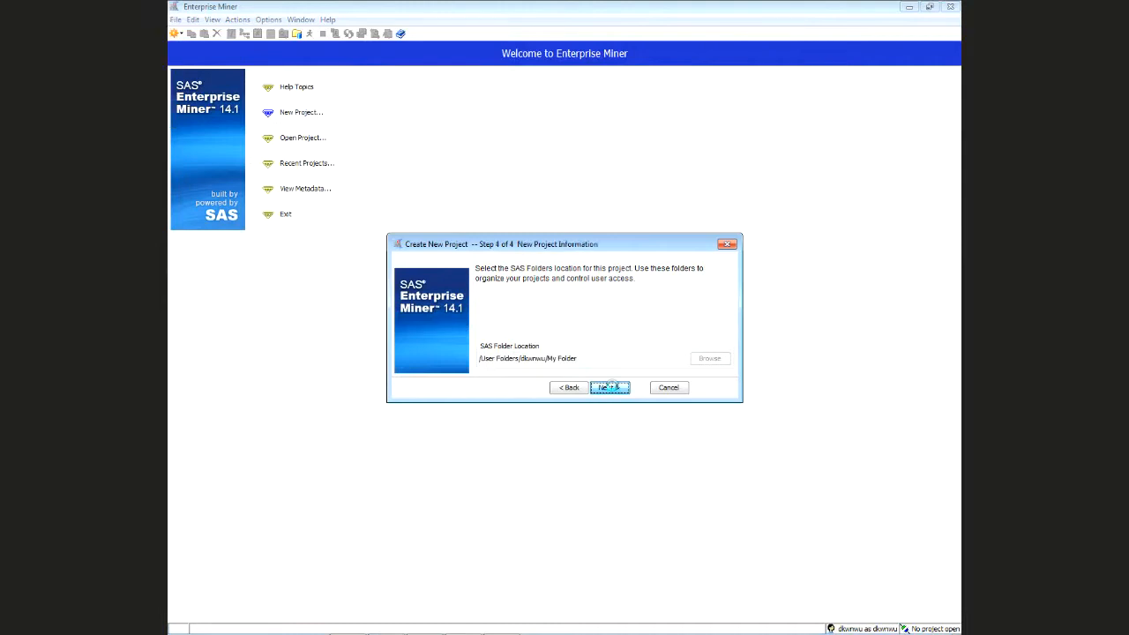
click(611, 388)
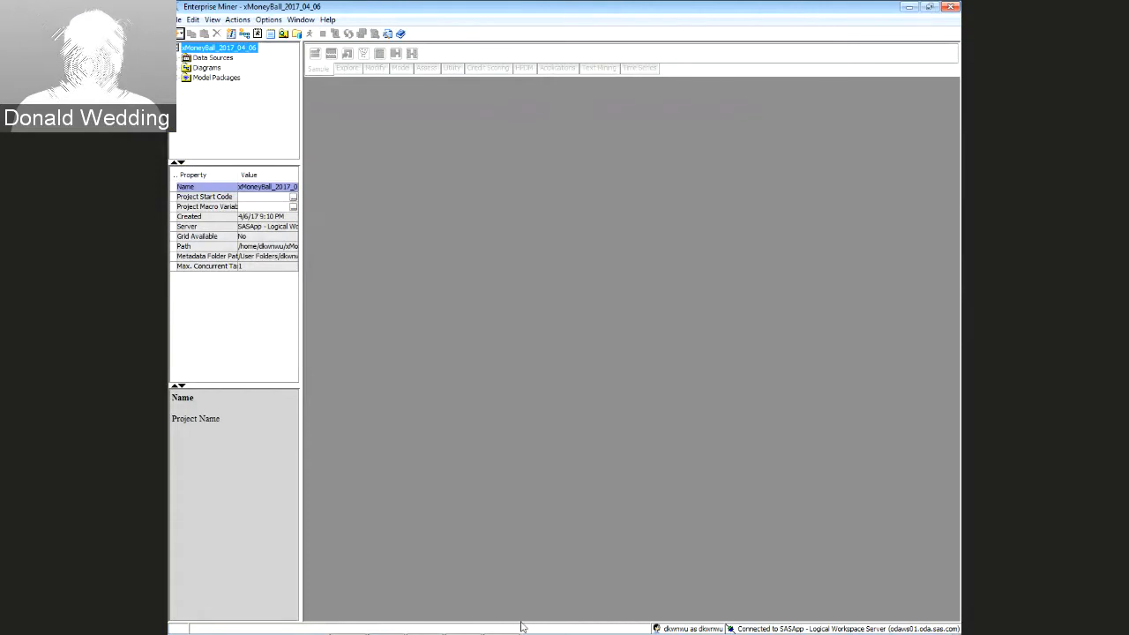
mouse_move(511, 627)
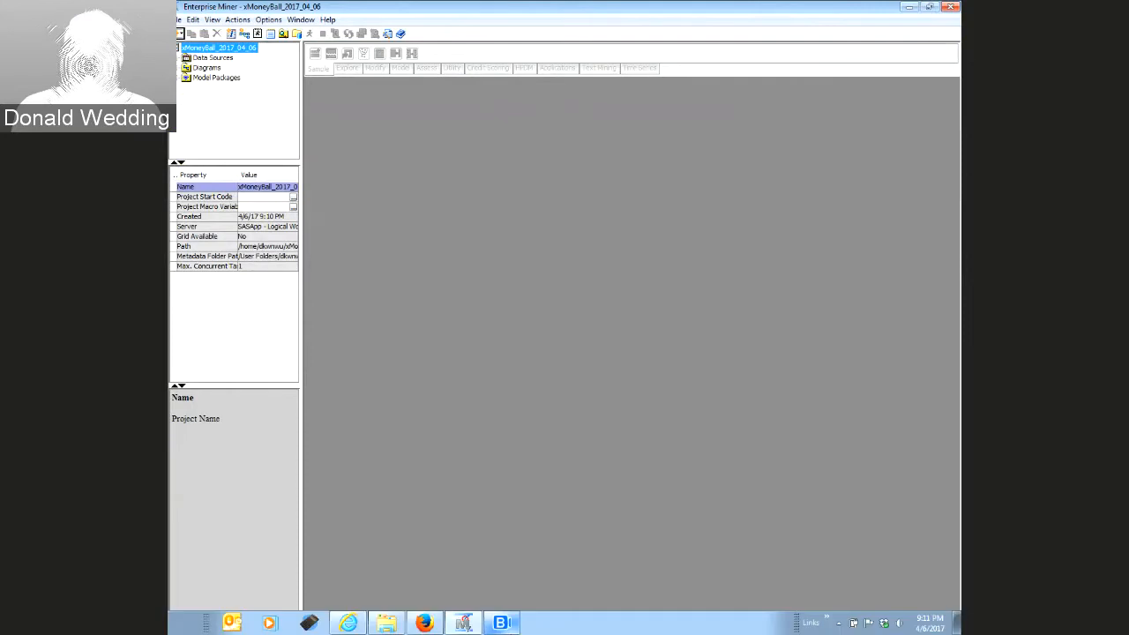
click(349, 624)
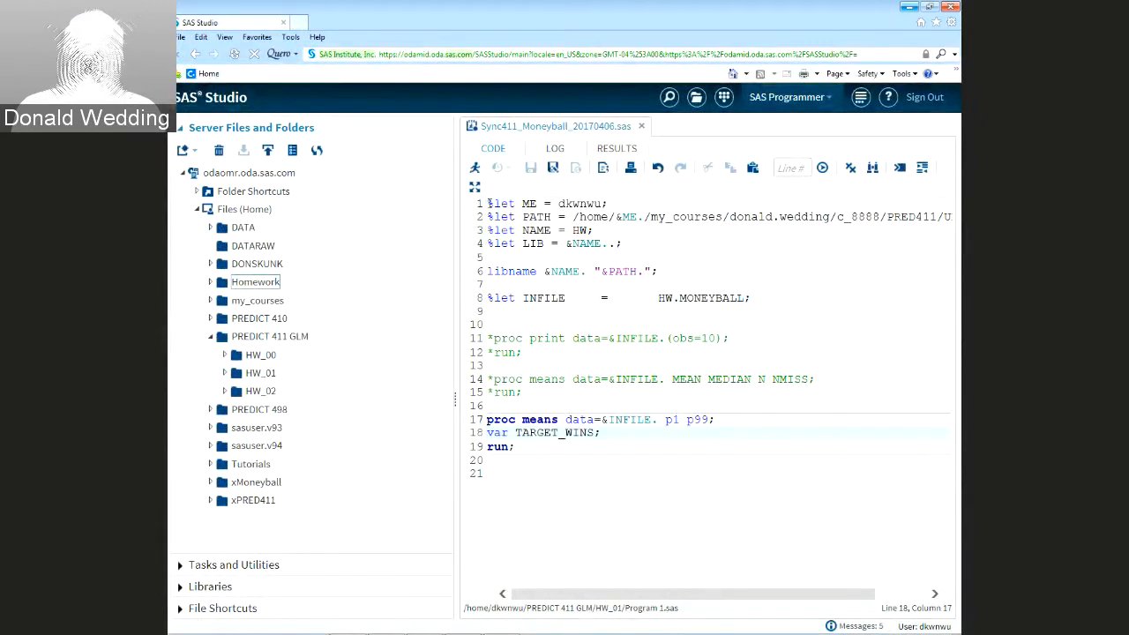
Copy the %let and libname setup lines 1–6 of Sync411_Moneyball_20170406.sas to the clipboard
drag(490, 206, 509, 283)
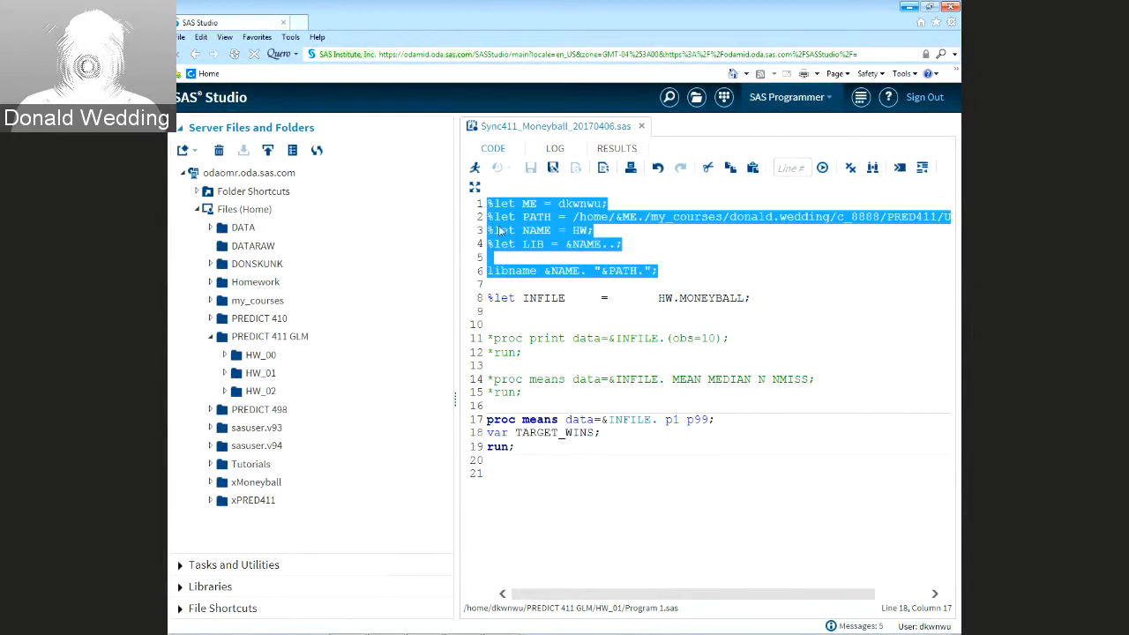
right_click(499, 230)
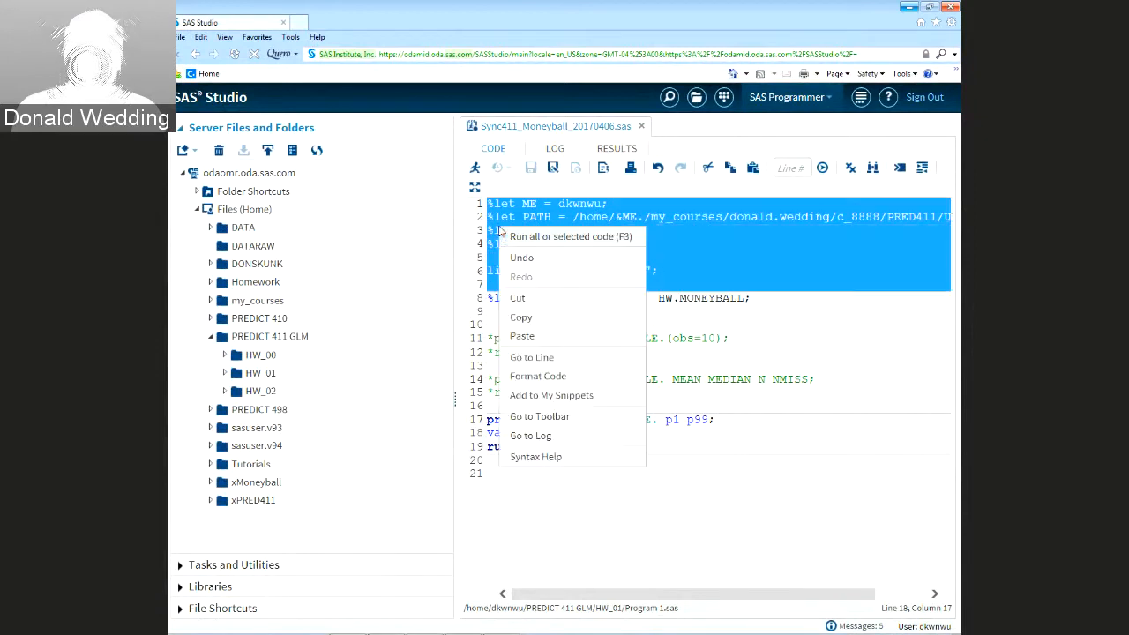
click(527, 319)
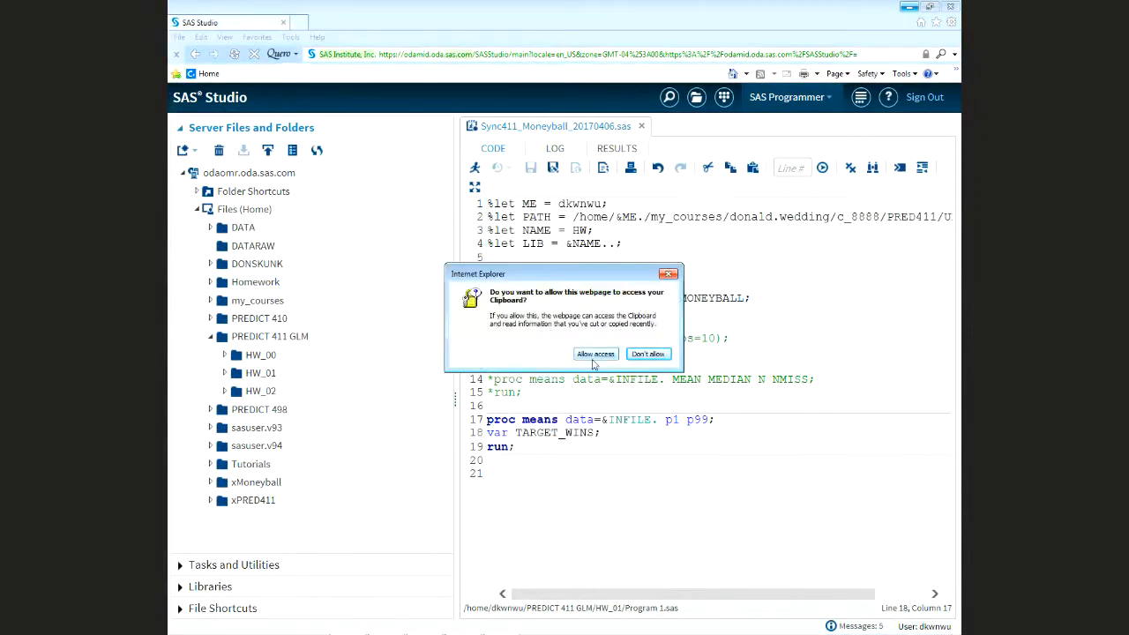
click(588, 424)
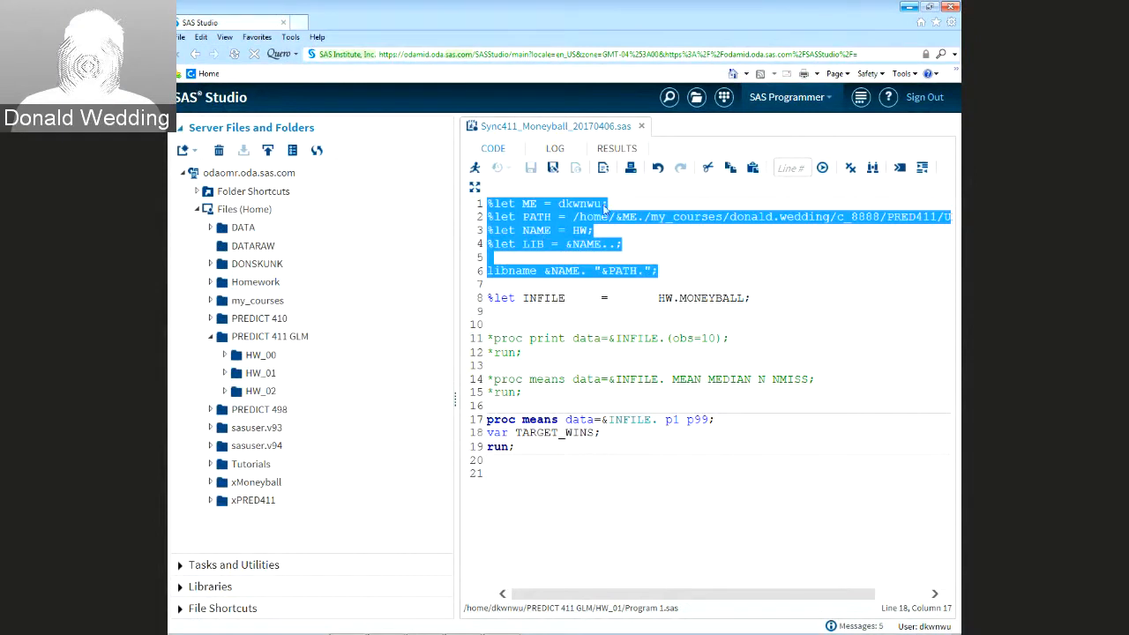
click(910, 10)
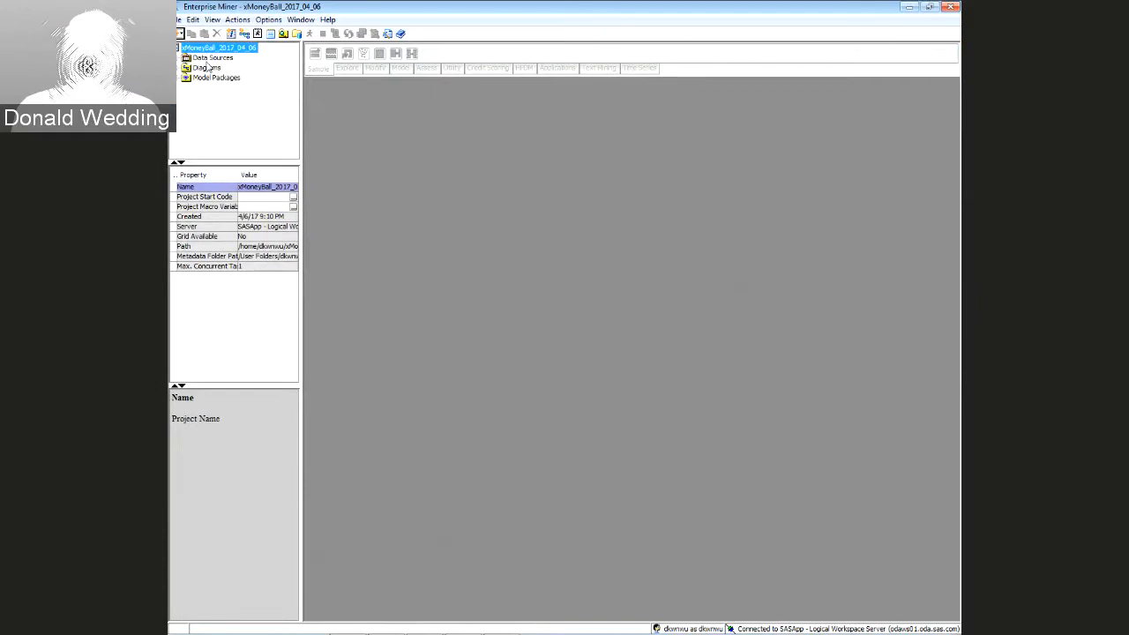
Bring up the Project Start Code editor from the xMoneyBall_2017_04_06 project properties
click(206, 59)
click(206, 68)
click(207, 79)
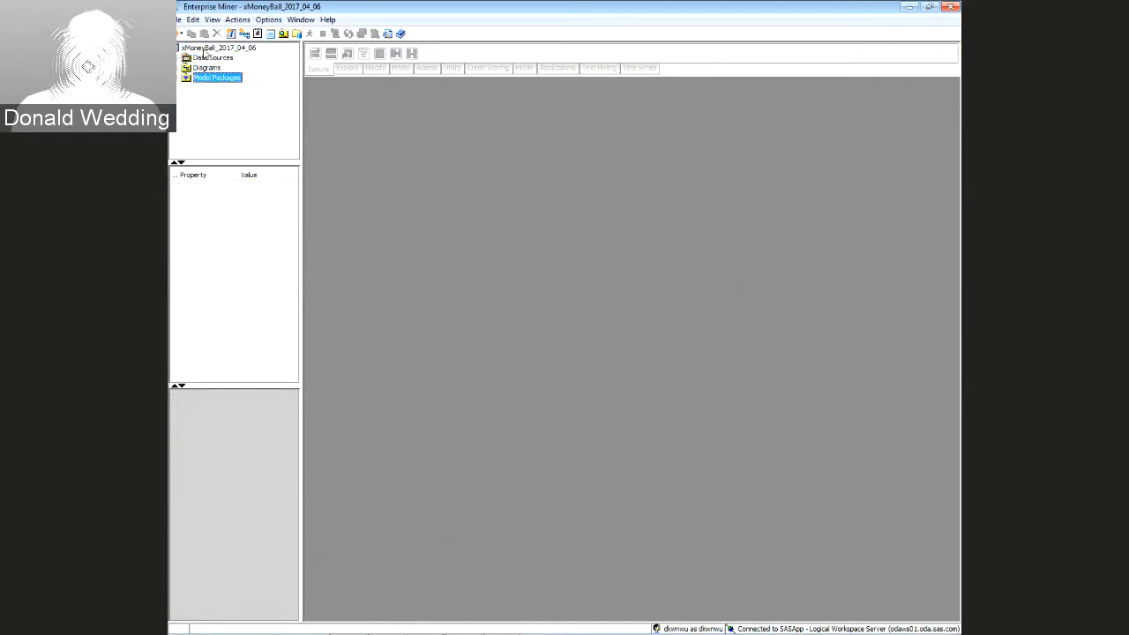
click(205, 49)
click(208, 58)
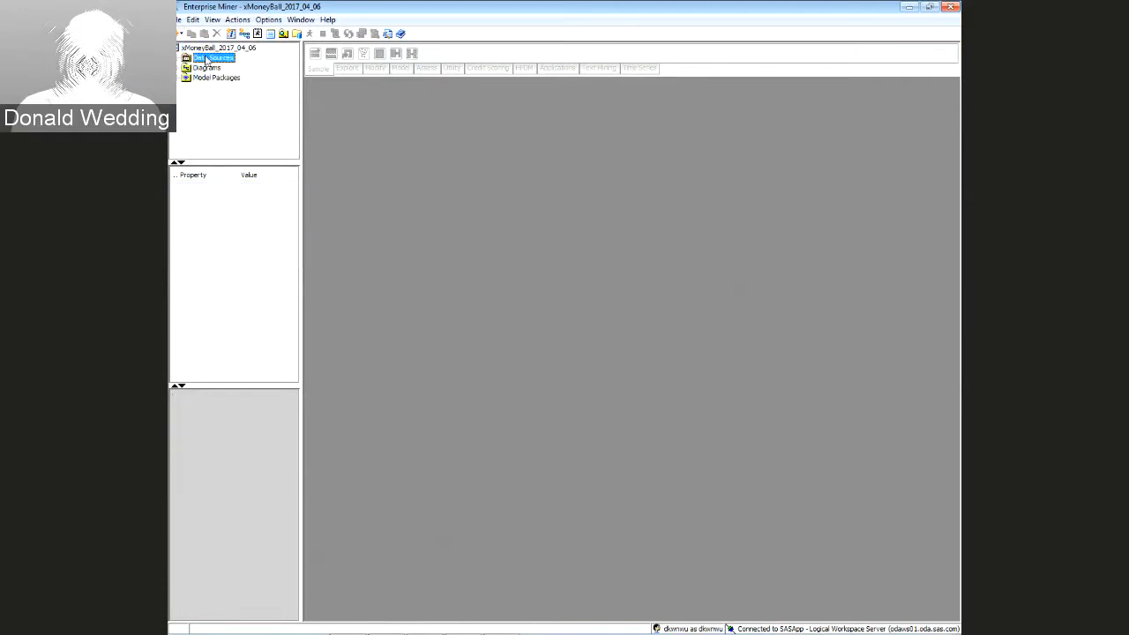
click(206, 49)
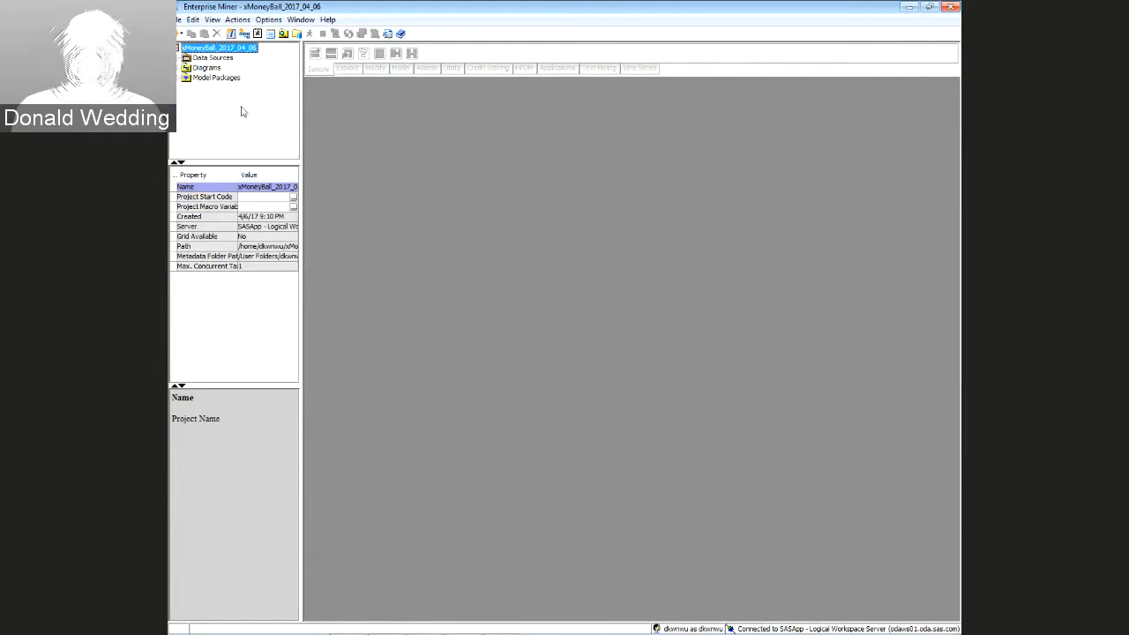
click(211, 57)
click(208, 68)
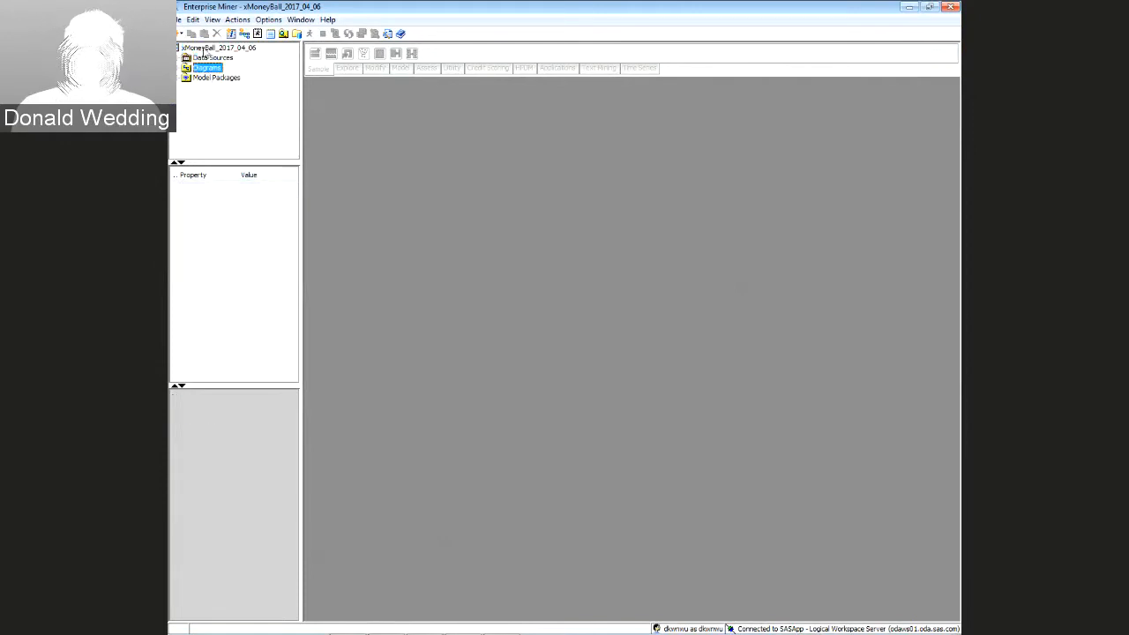
click(204, 48)
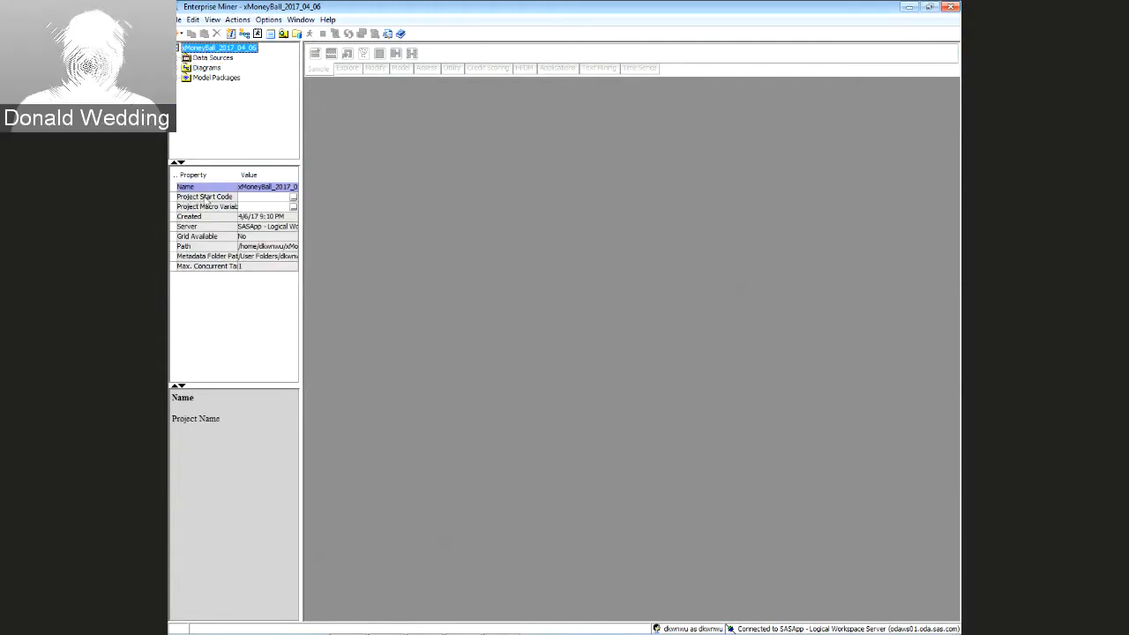
click(293, 200)
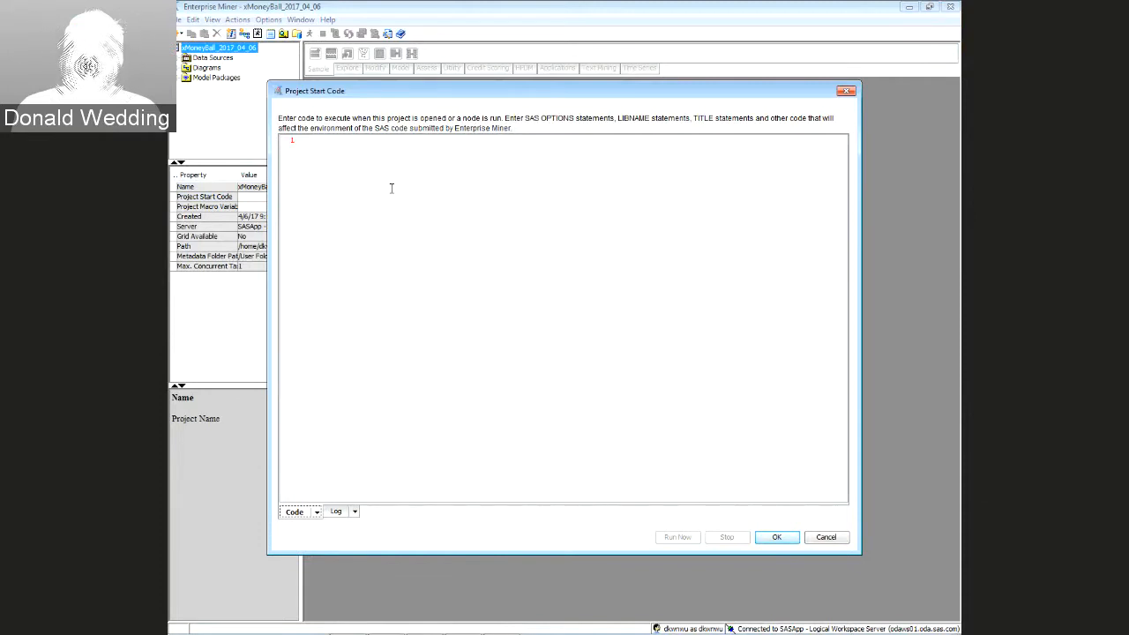
Paste the %let HW, PATH, NAME, LIB and libname statements into the start code and run it
click(358, 150)
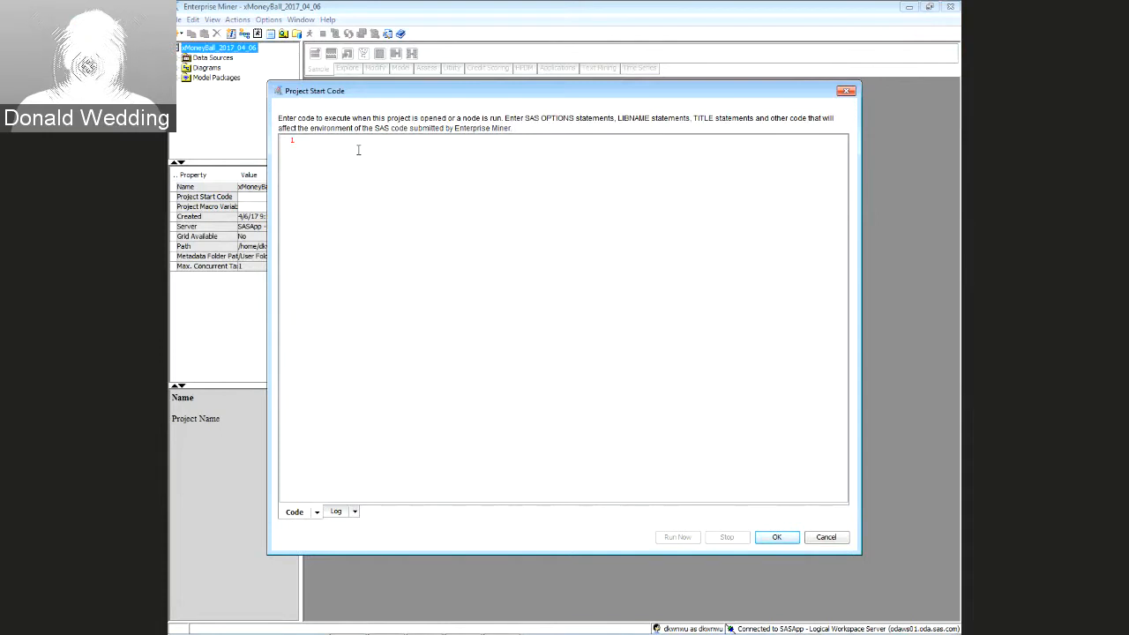
key(ctrl+v)
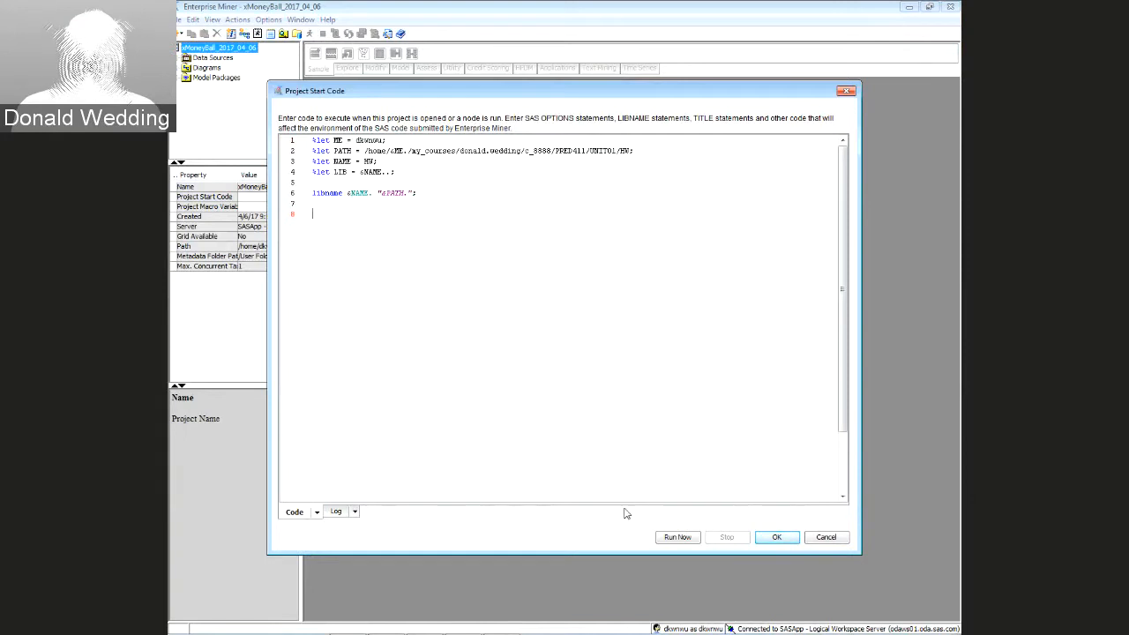
click(678, 537)
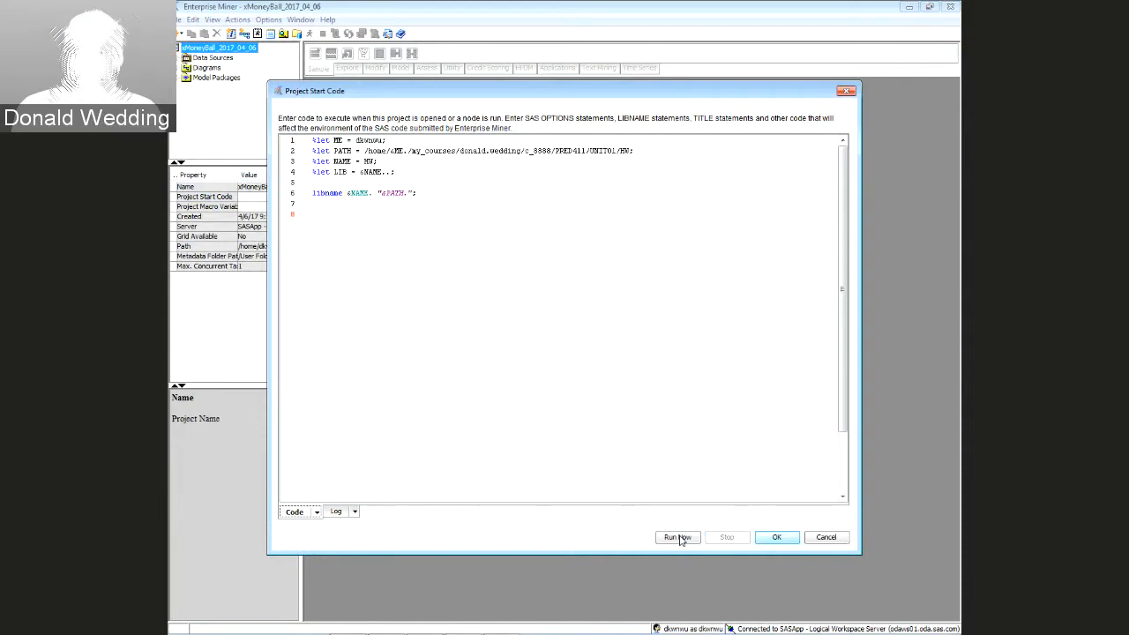
click(775, 538)
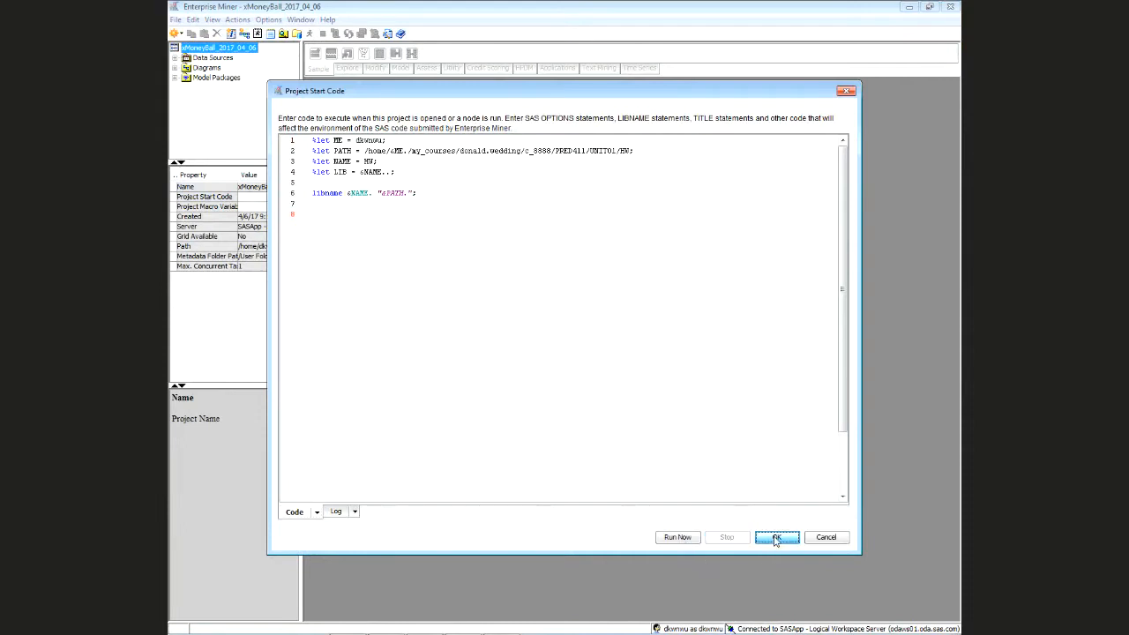
Save the project start code and bring up the Data Sources context menu
click(775, 538)
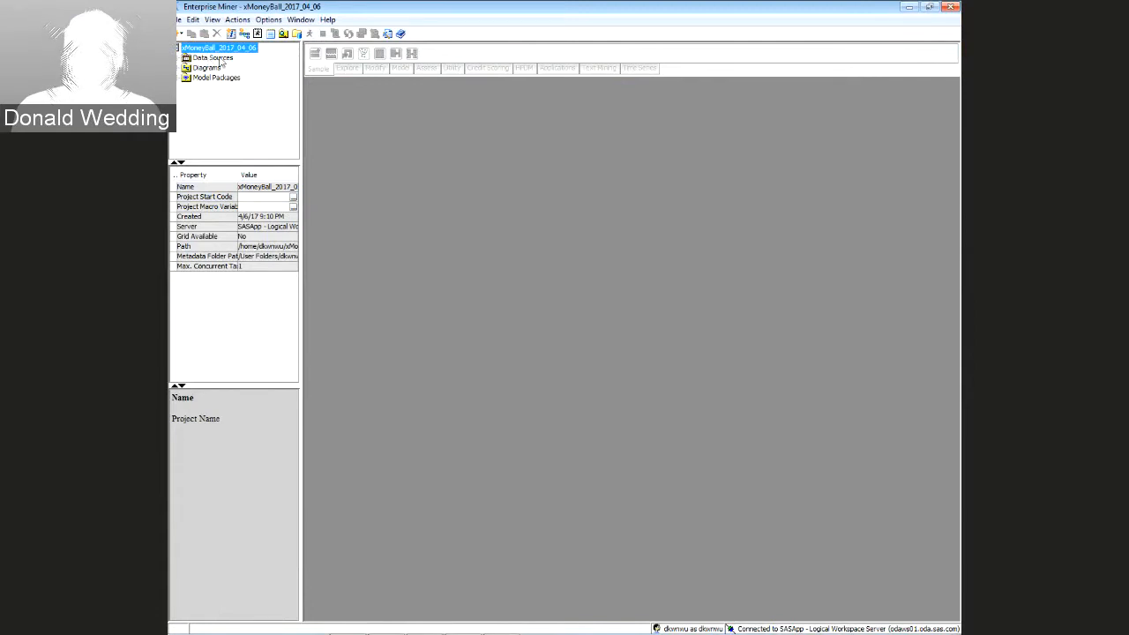
click(212, 59)
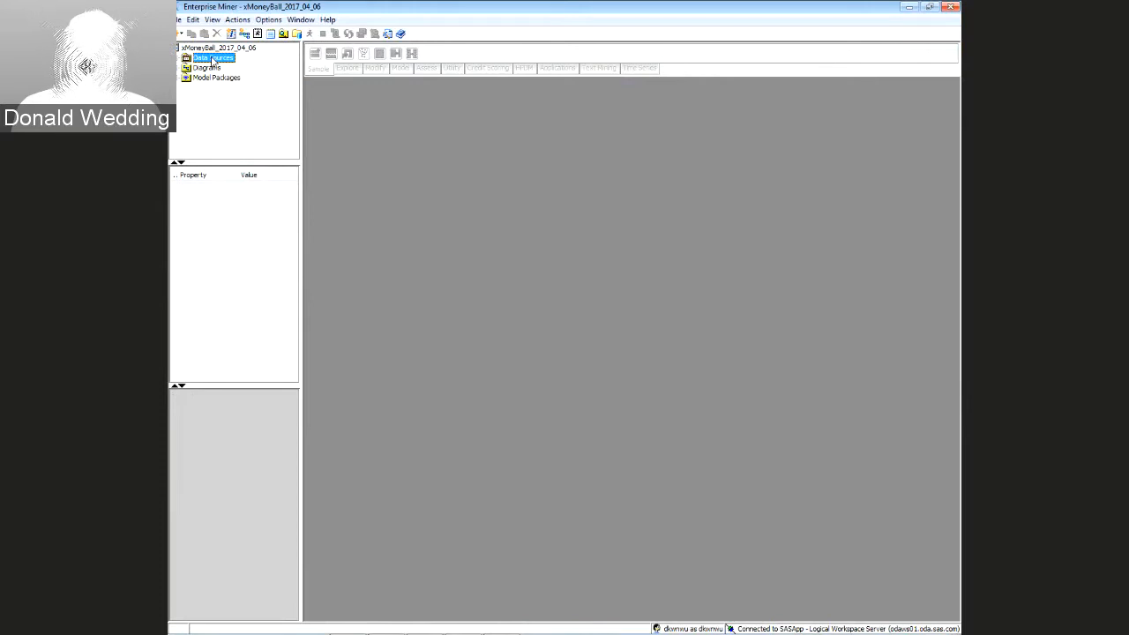
right_click(213, 61)
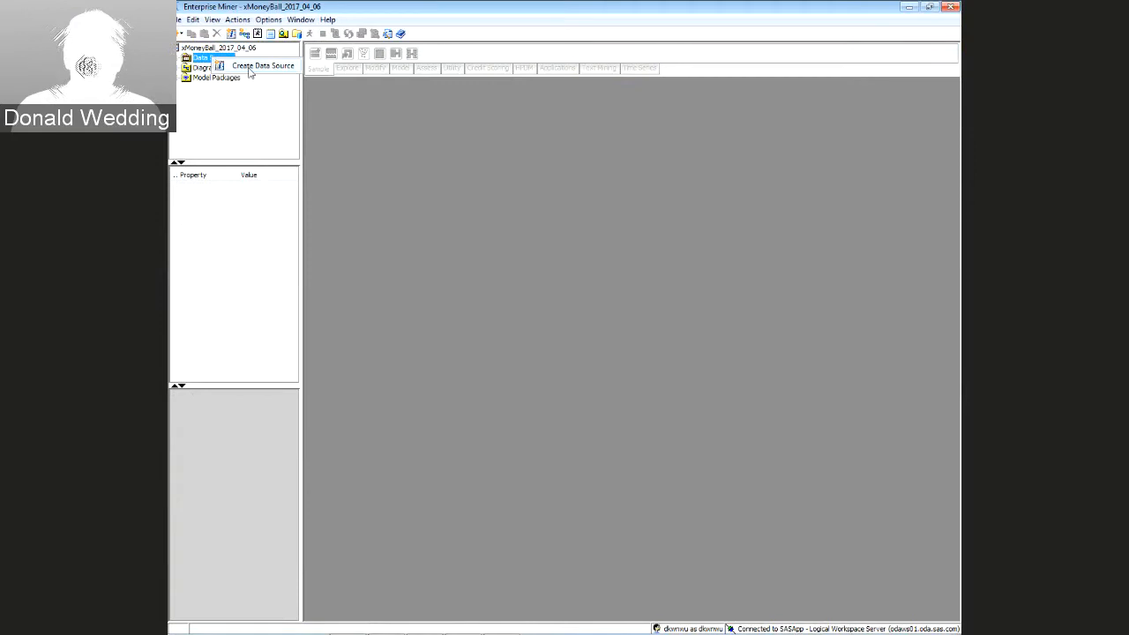
Start a new data source with SAS Table as the source and browse the SAS libraries
click(247, 68)
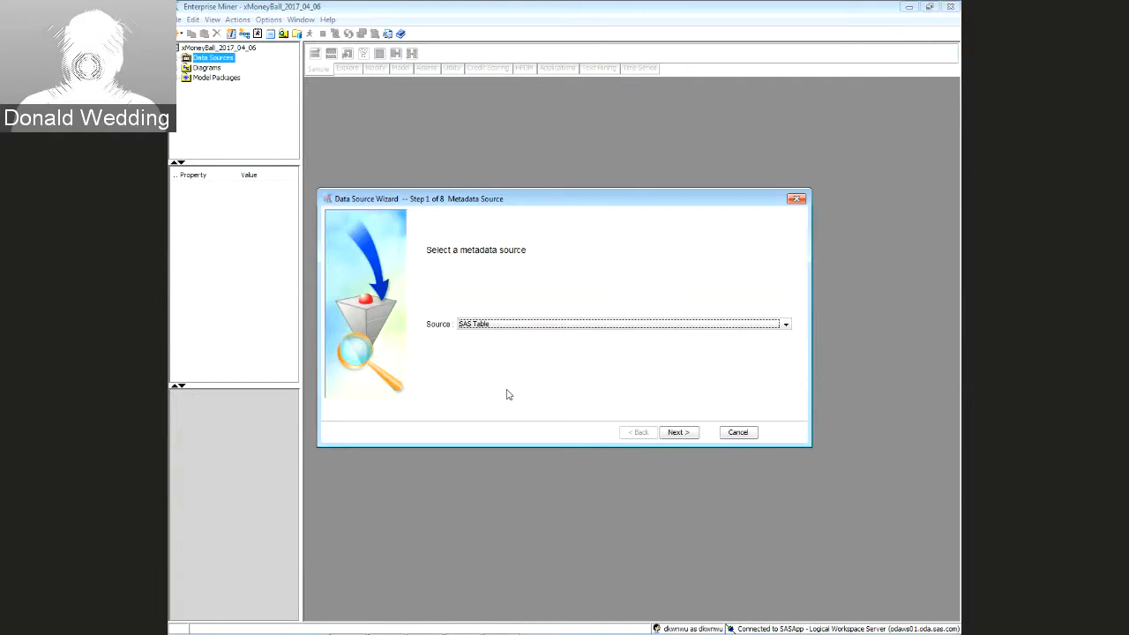
click(680, 433)
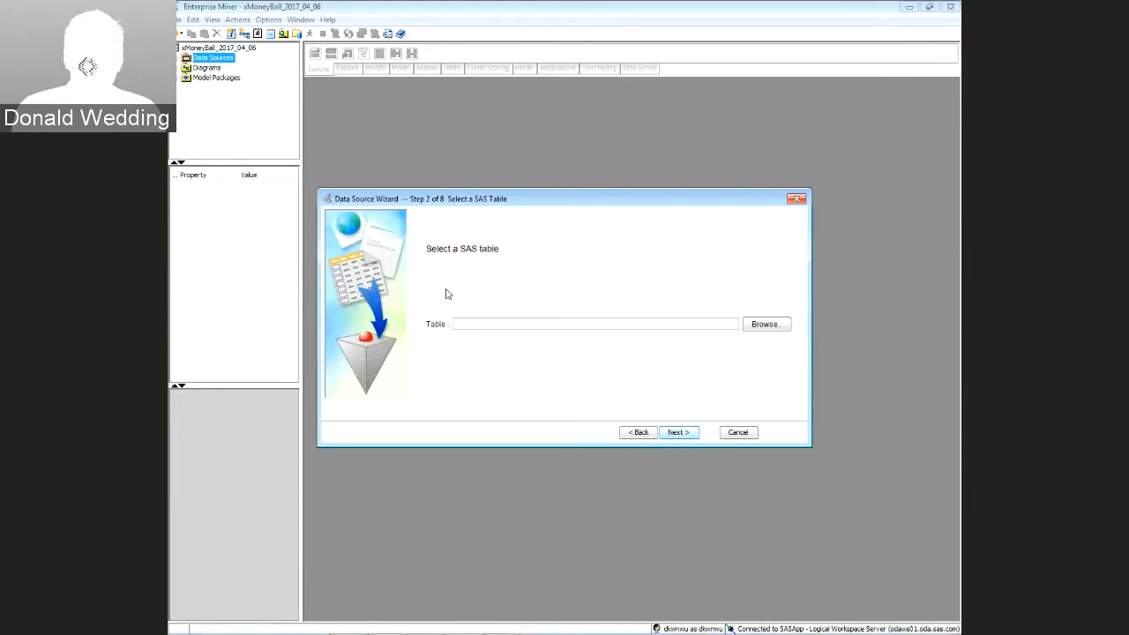
click(764, 325)
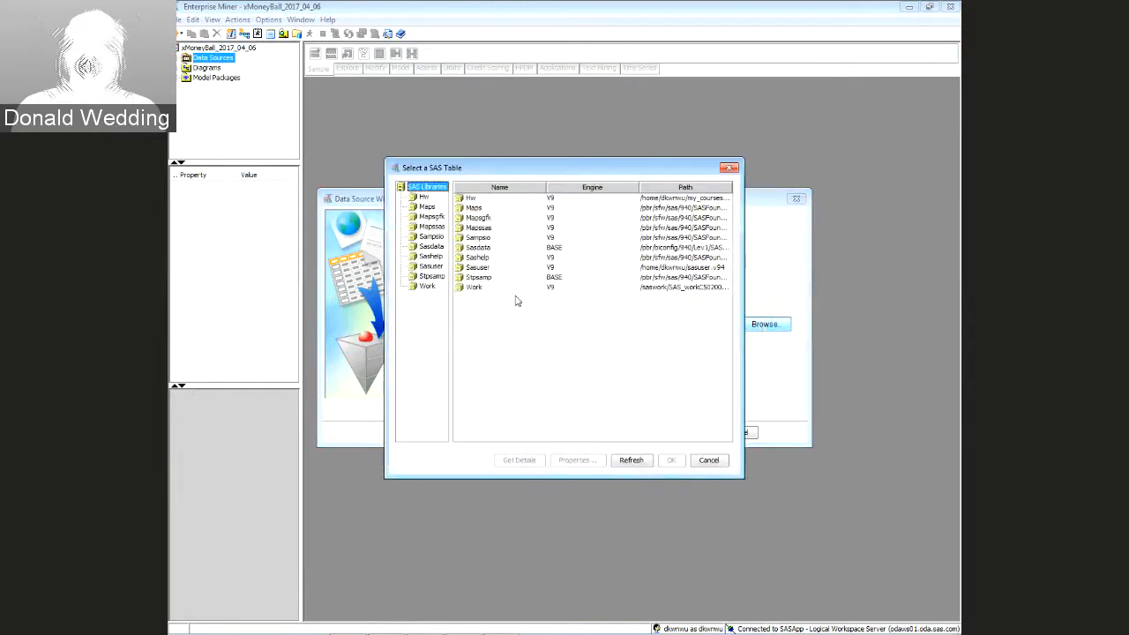
Choose the Moneyball table from the Hw library as the data source table
click(471, 199)
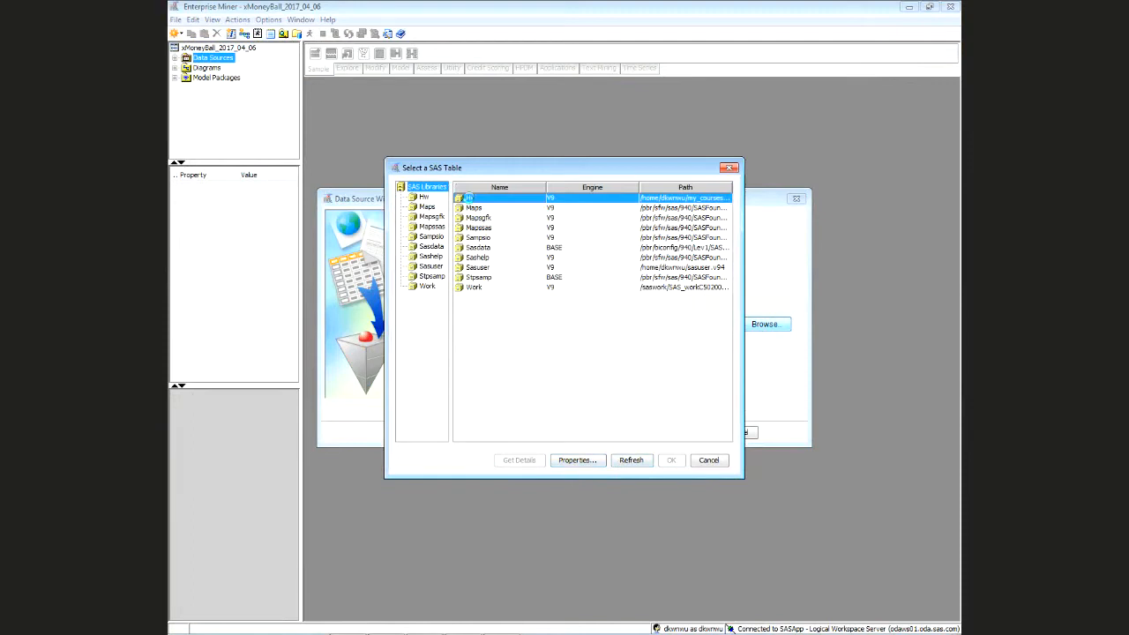
double_click(468, 197)
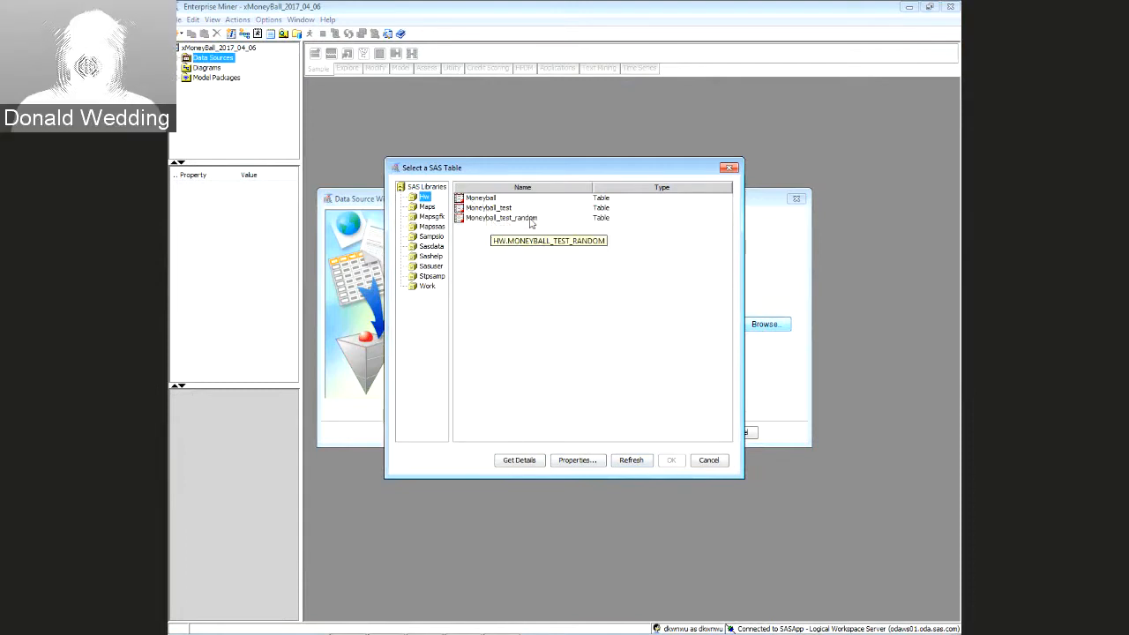
click(484, 202)
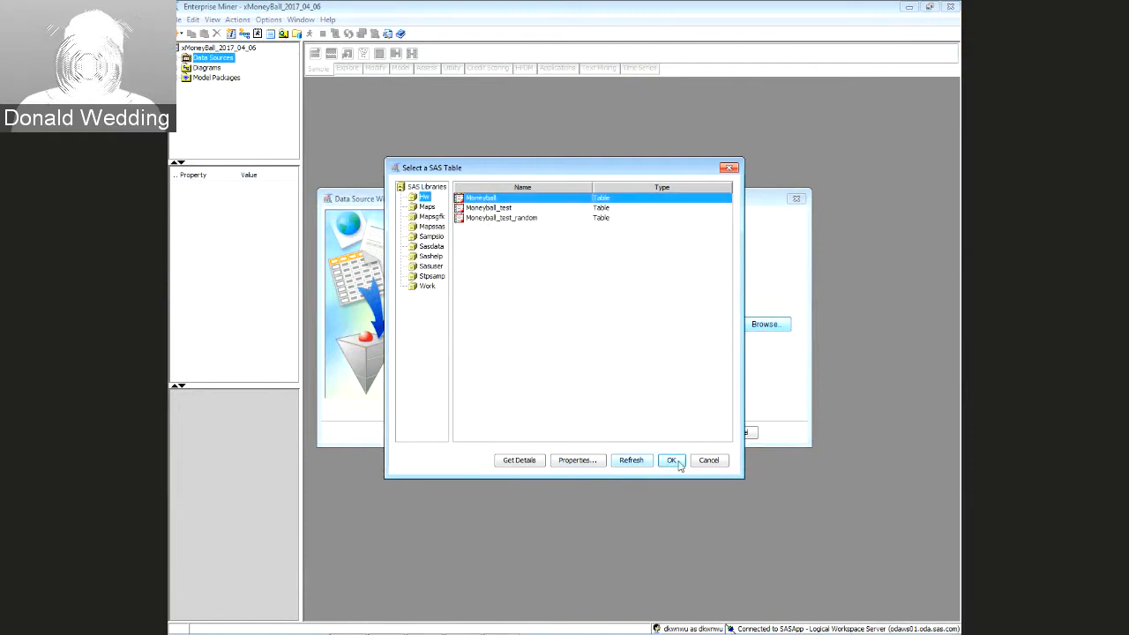
click(671, 460)
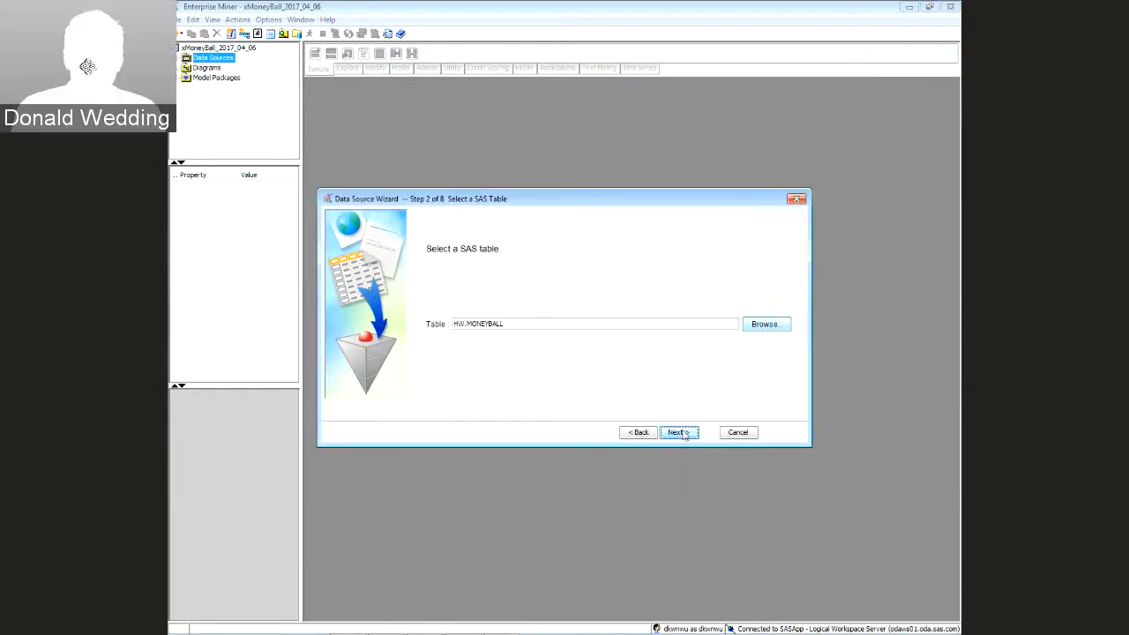
Accept the wizard defaults to finish the MONEYBALL data source with 2276 observations and 17 columns
click(679, 432)
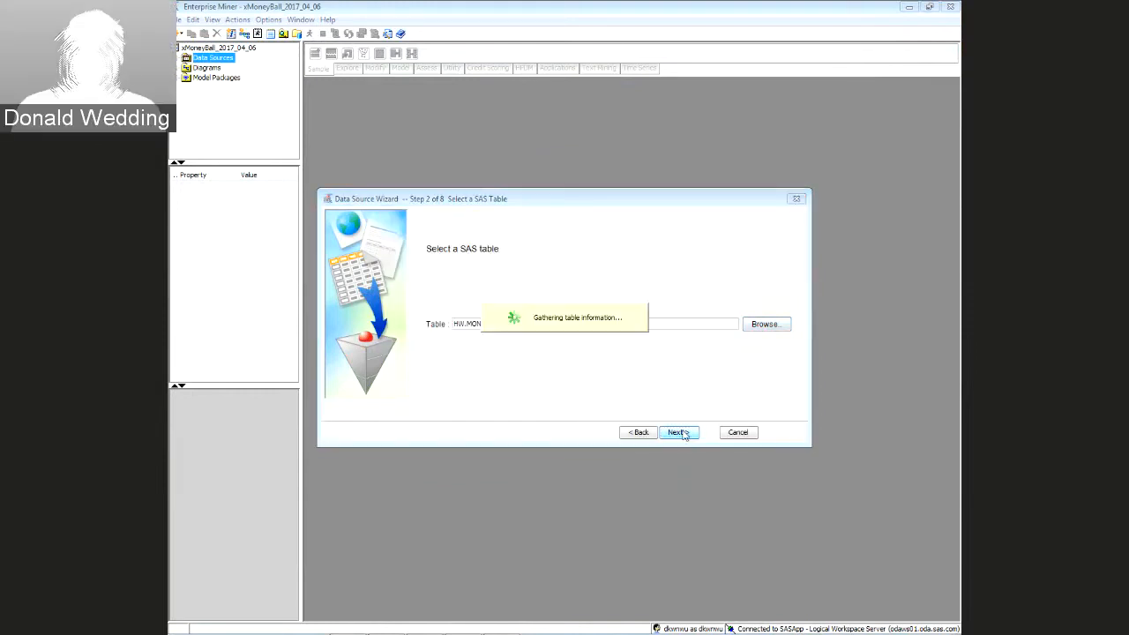
click(681, 432)
click(680, 432)
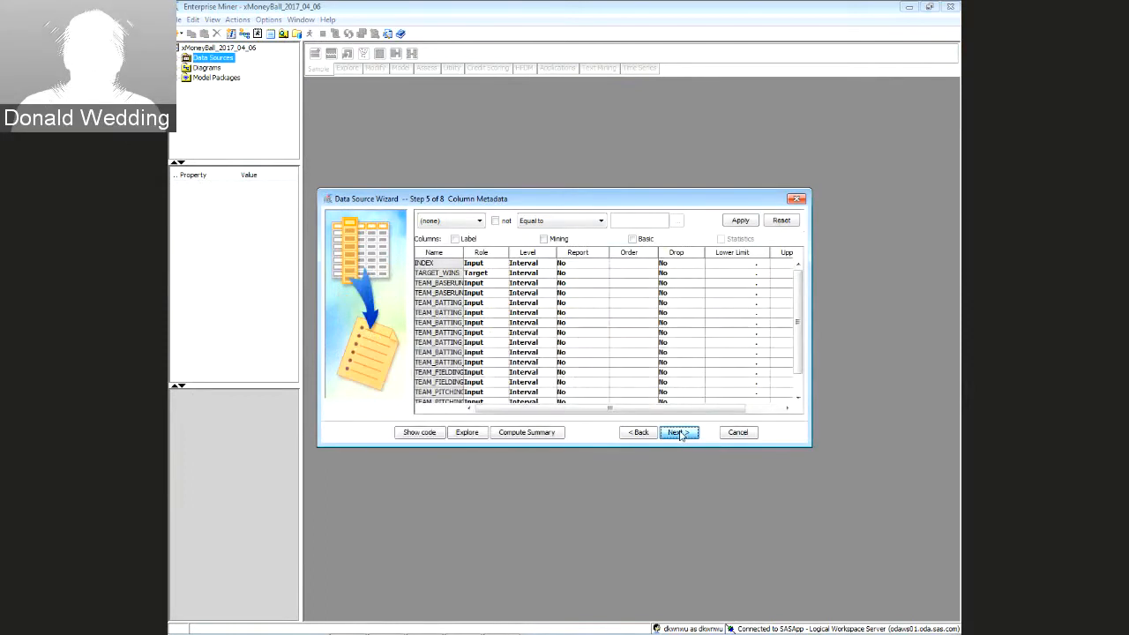
click(680, 432)
click(679, 432)
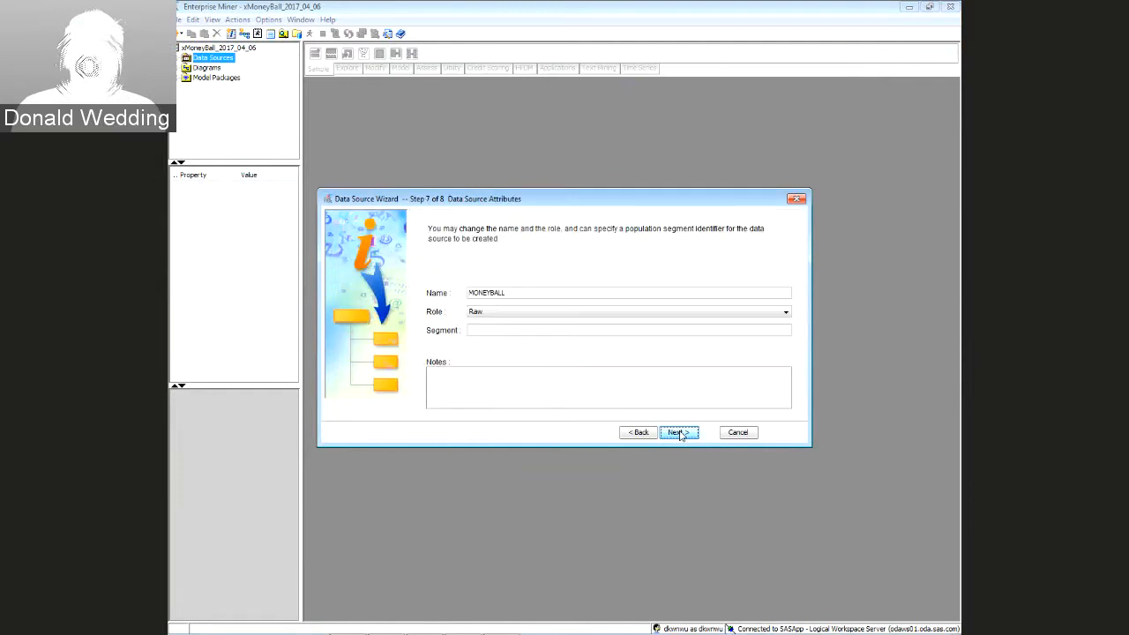
click(680, 432)
click(680, 434)
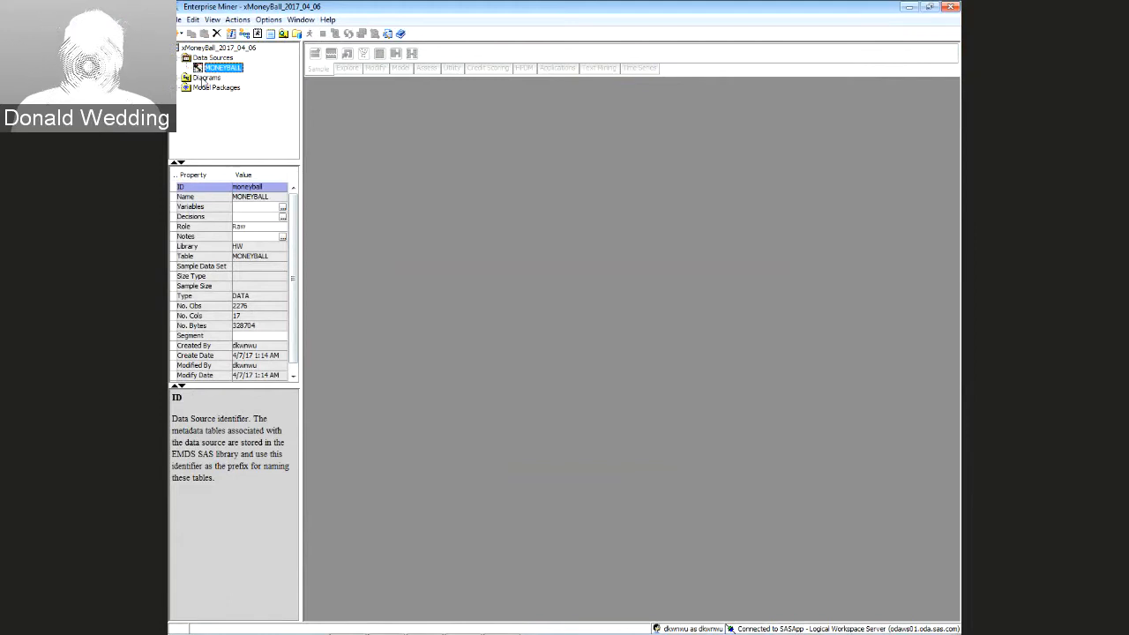
click(204, 79)
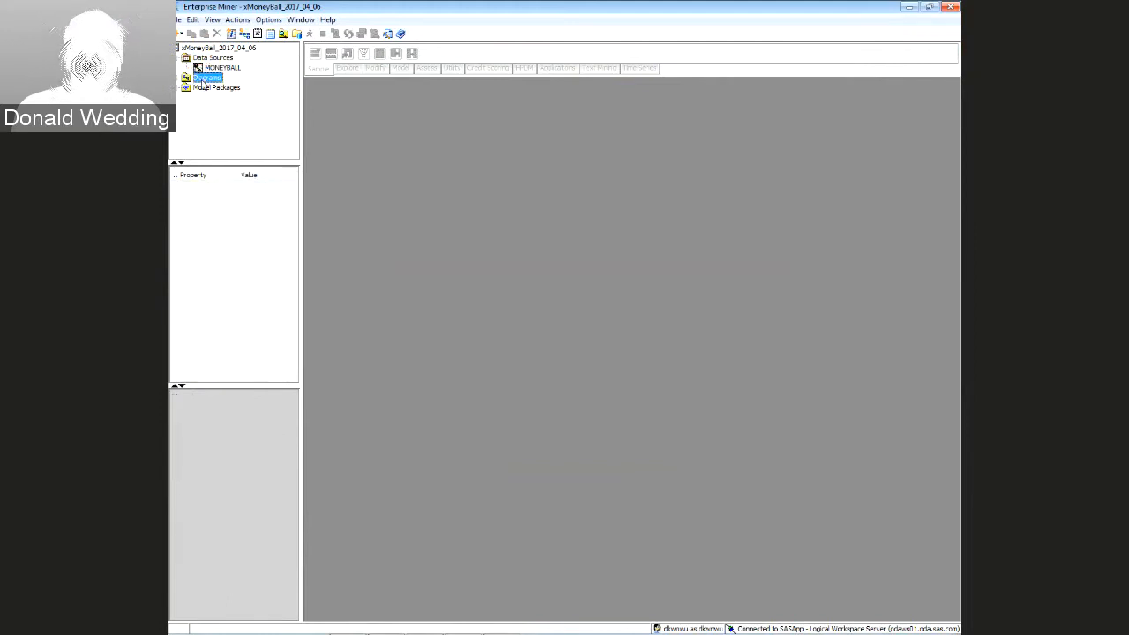
Create the diagram 'PRED 411 Sync Moneyball', correcting the mistyped '100 First Model' name
right_click(203, 80)
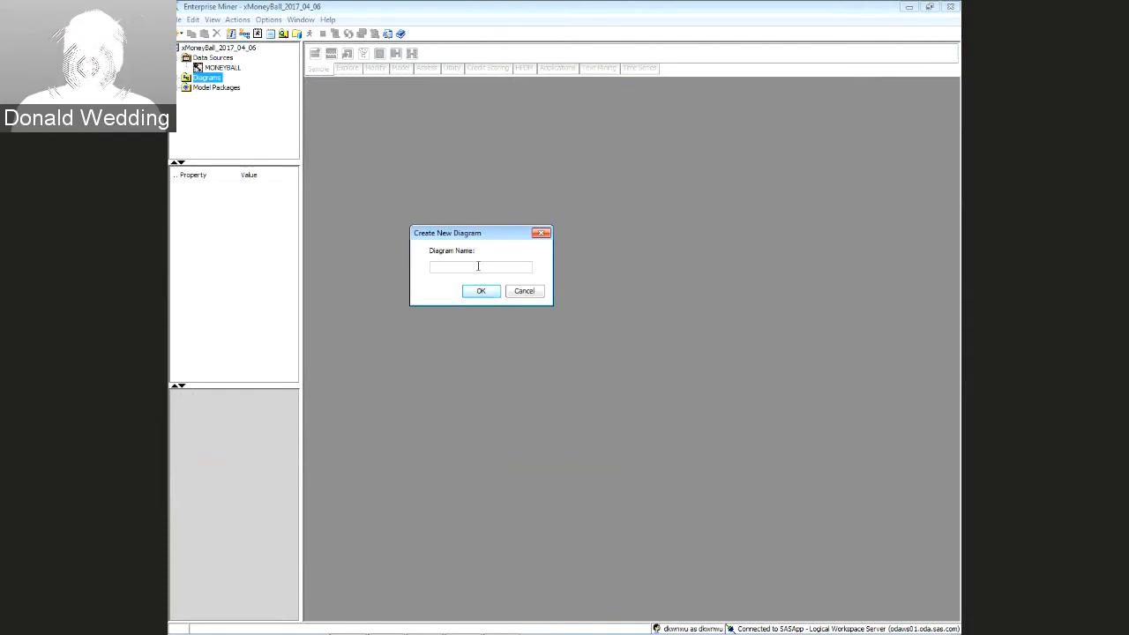
text(100)
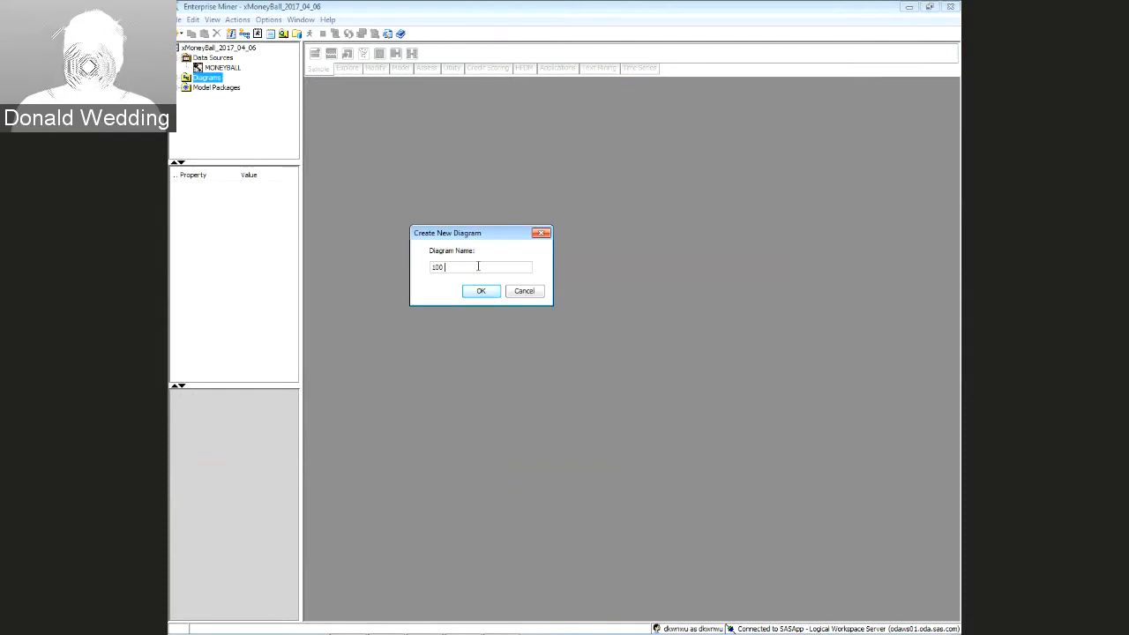
text( First Model)
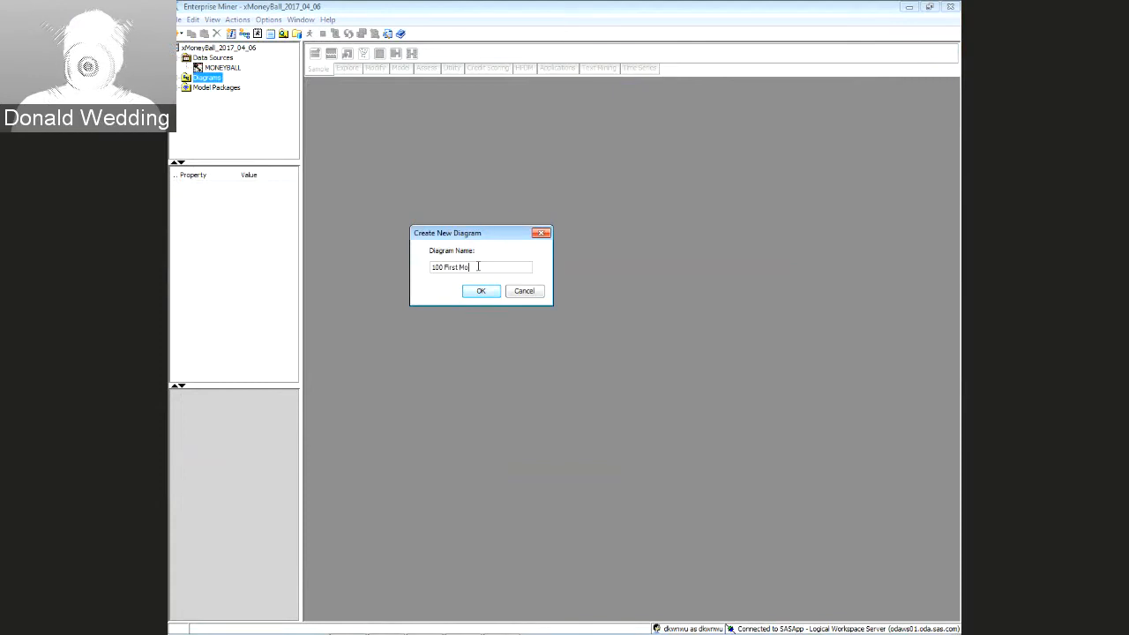
key(BackSpace)
key(BackSpace)
key(BackSpace)
key(BackSpace)
key(BackSpace)
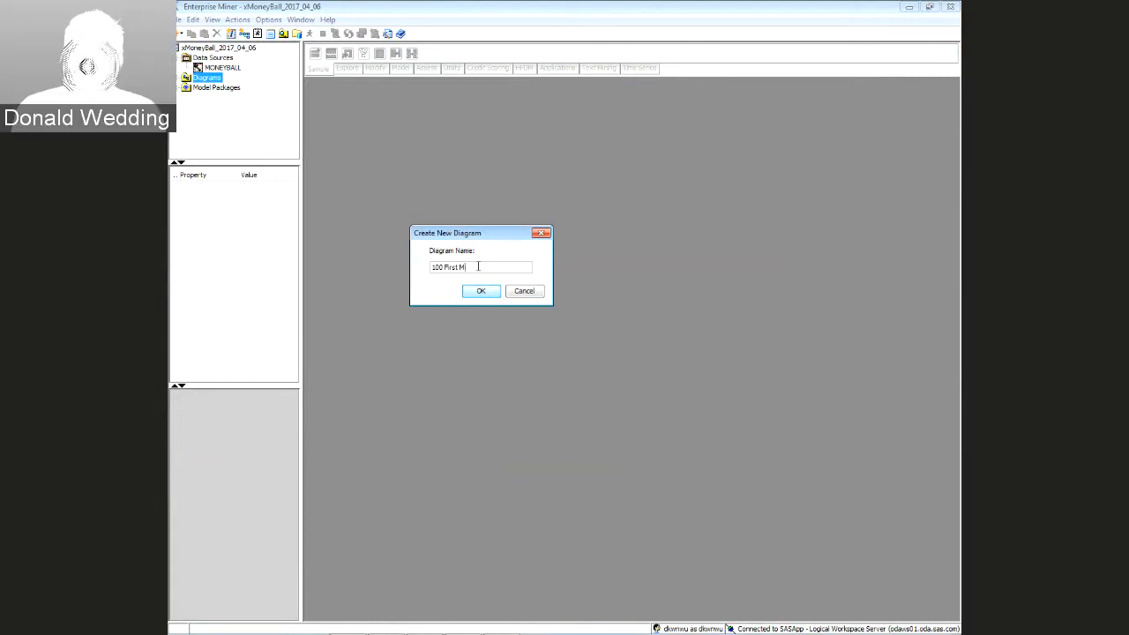
key(BackSpace)
key(BackSpace)
key(BackSpace)
key(BackSpace)
key(BackSpace)
key(BackSpace)
key(BackSpace)
key(BackSpace)
key(BackSpace)
key(BackSpace)
text(PRED 411 Syn)
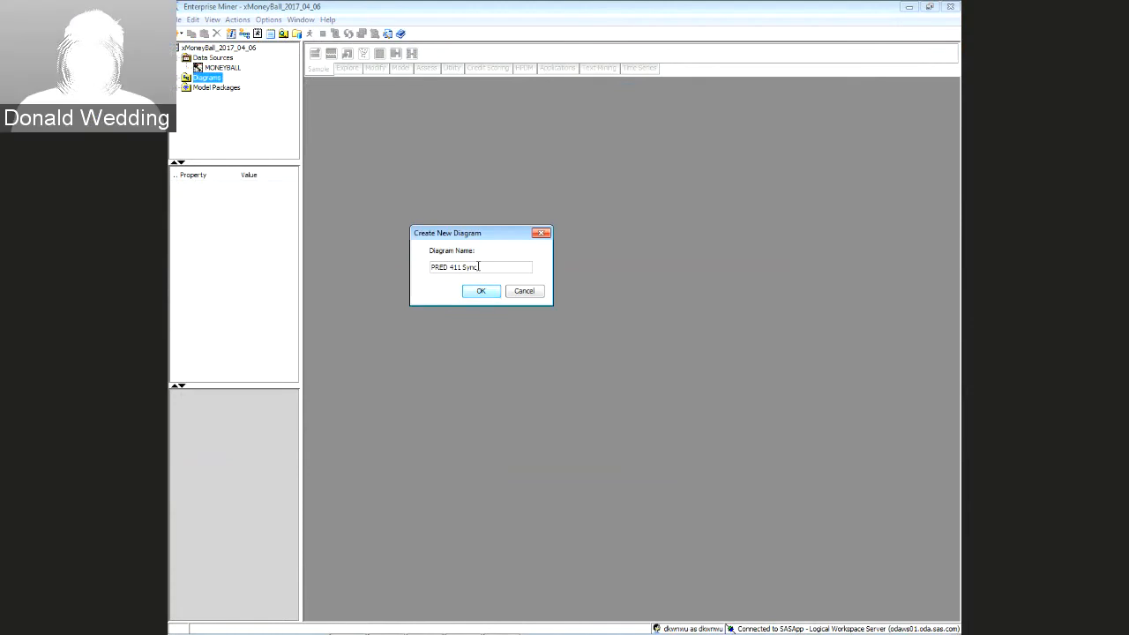
text(c)
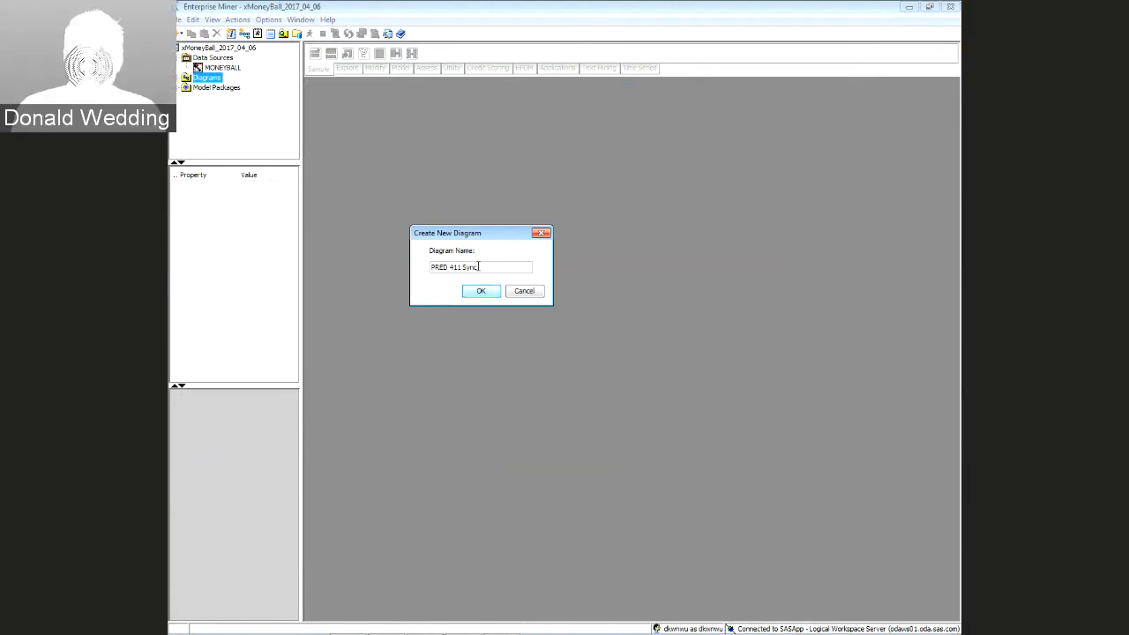
text(Moneyball)
click(480, 291)
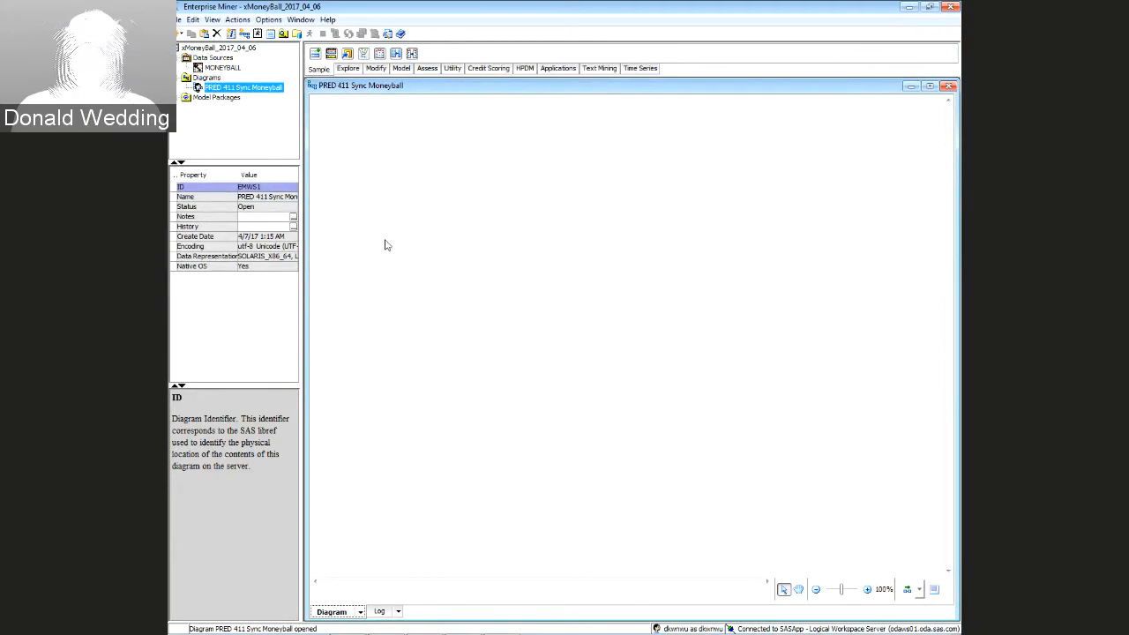
Drag the MONEYBALL data source onto the diagram and run the node to completion
click(208, 67)
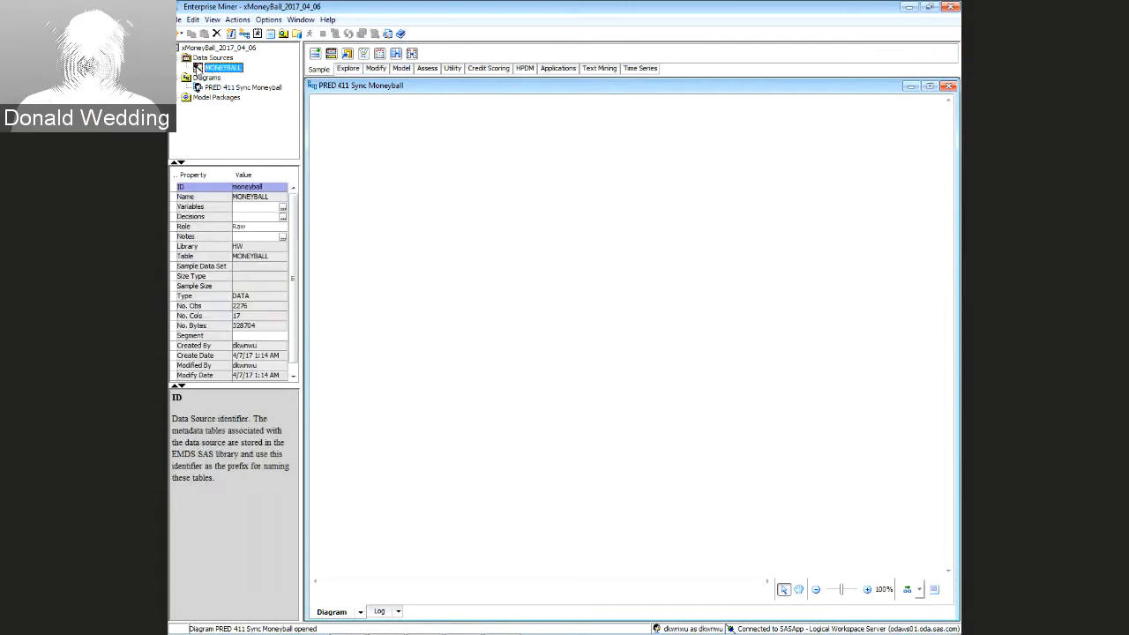
drag(298, 160, 393, 236)
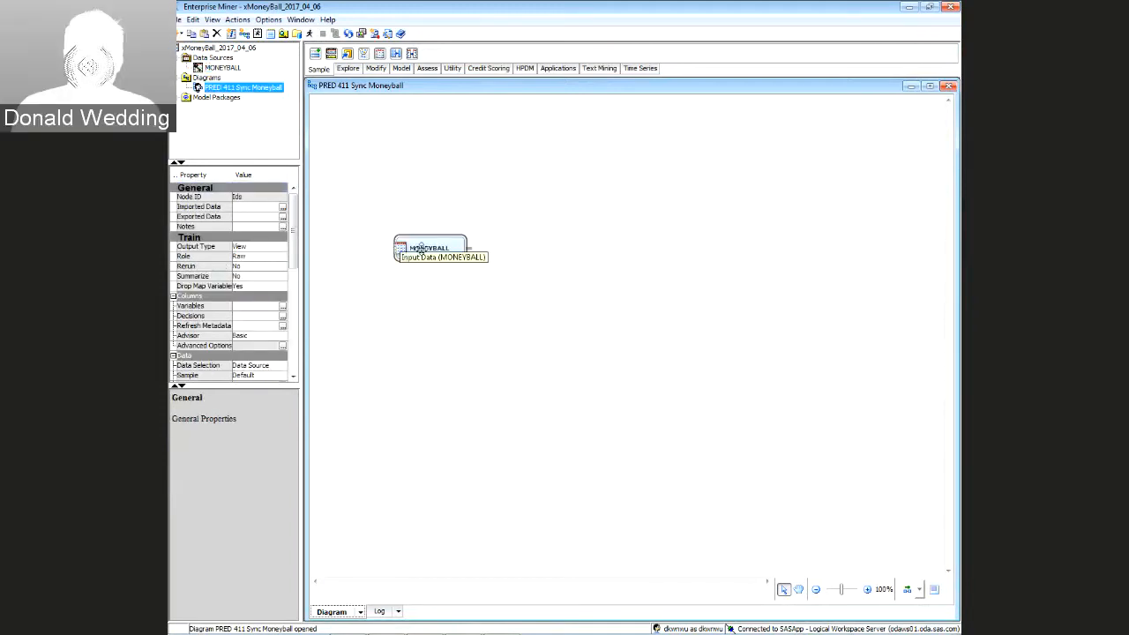
right_click(421, 247)
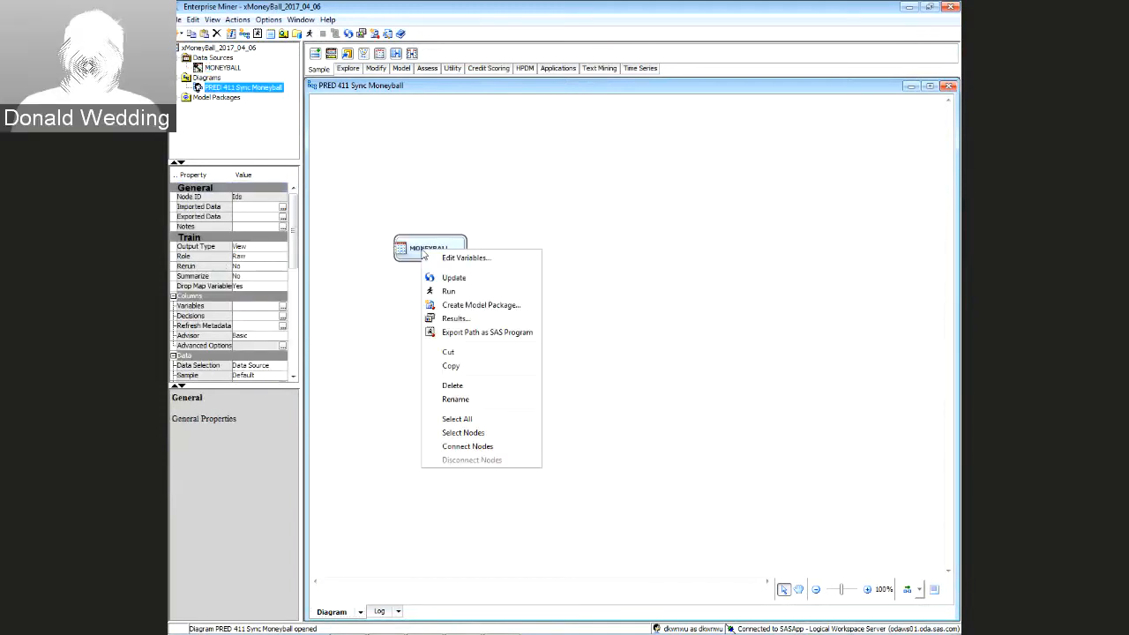
click(449, 292)
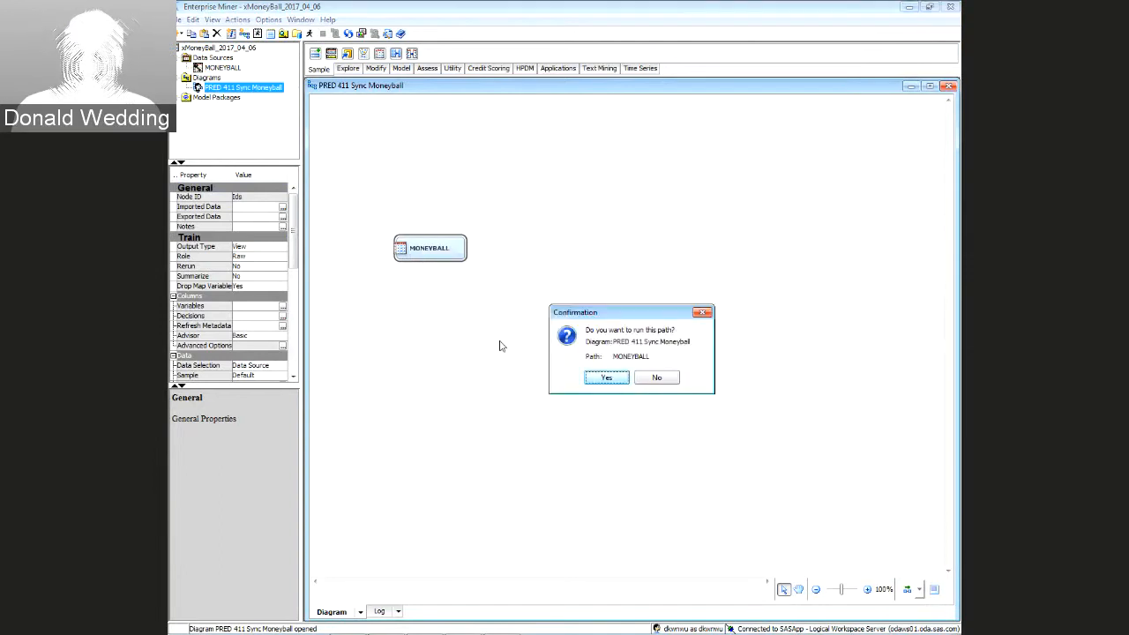
click(599, 379)
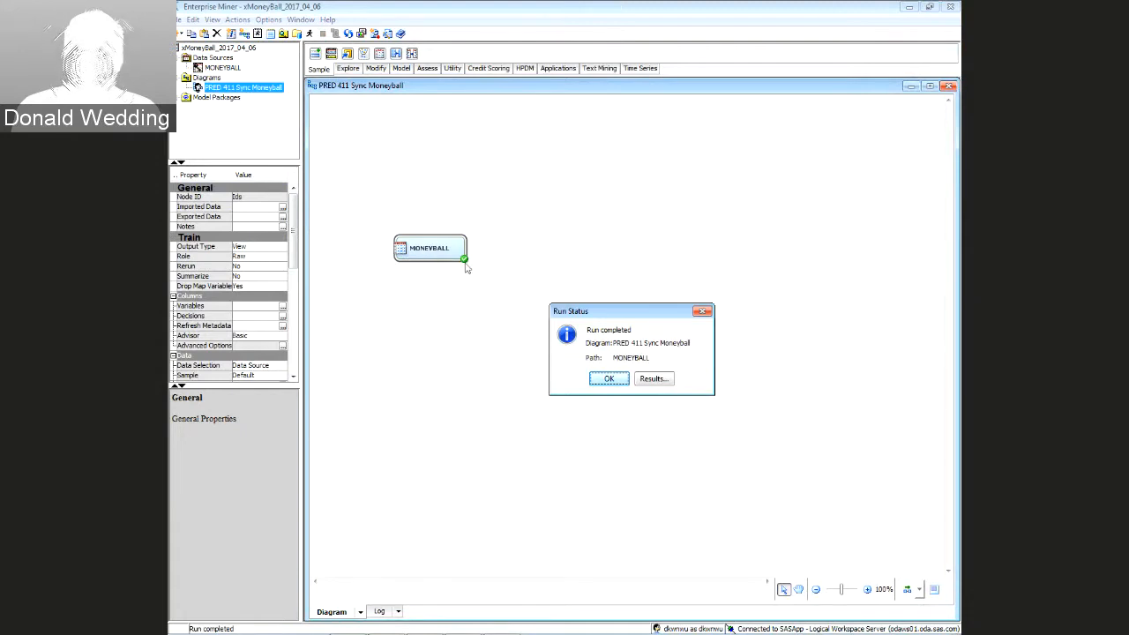
click(591, 380)
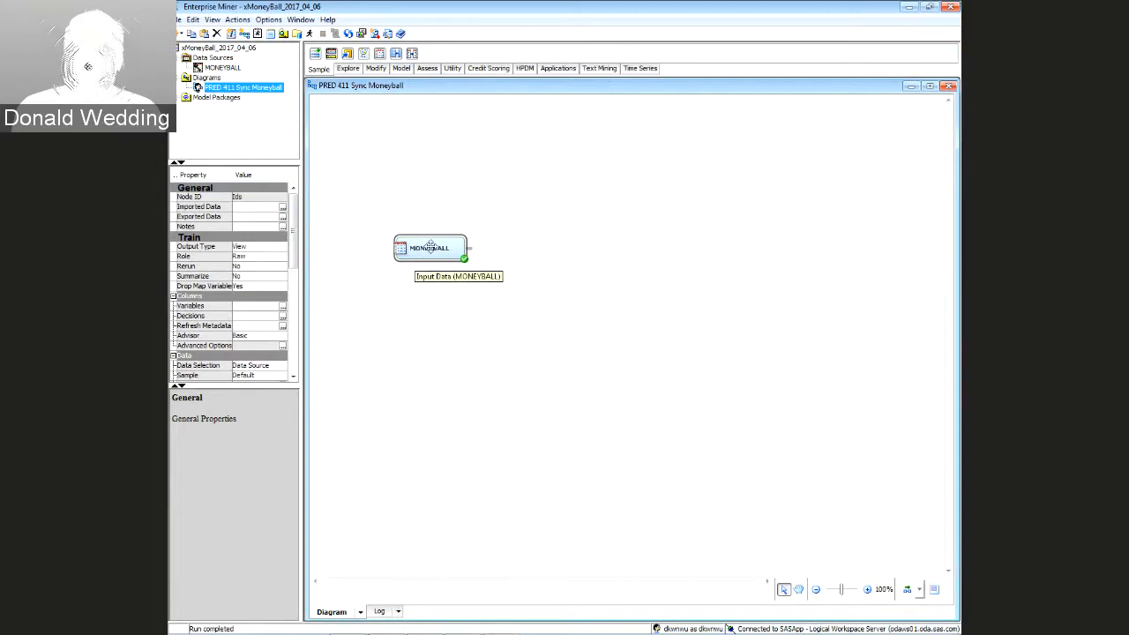
right_click(430, 249)
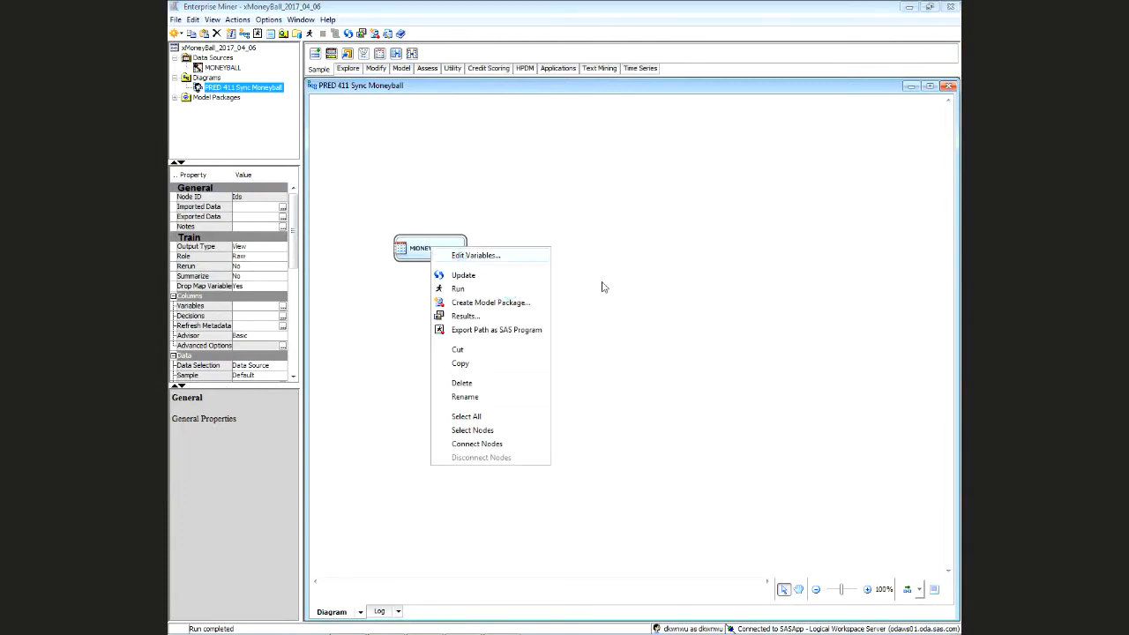
In MONEYBALL's variables list, select every variable from INDEX to TEAM_PITCHING_SO and explore them
click(476, 255)
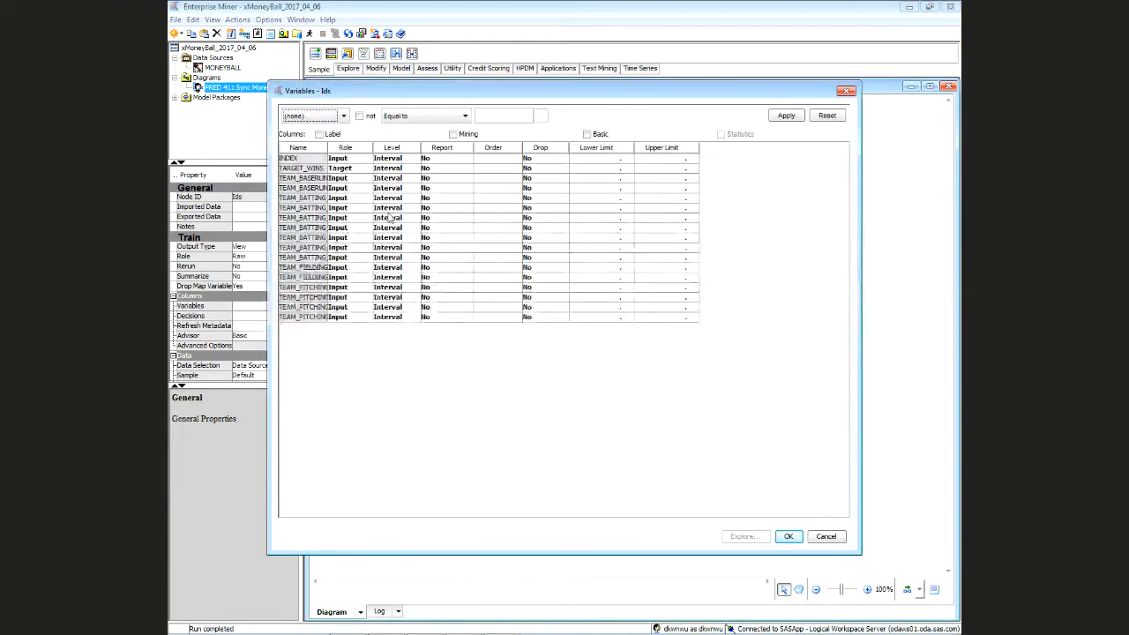
drag(327, 147, 393, 148)
click(345, 159)
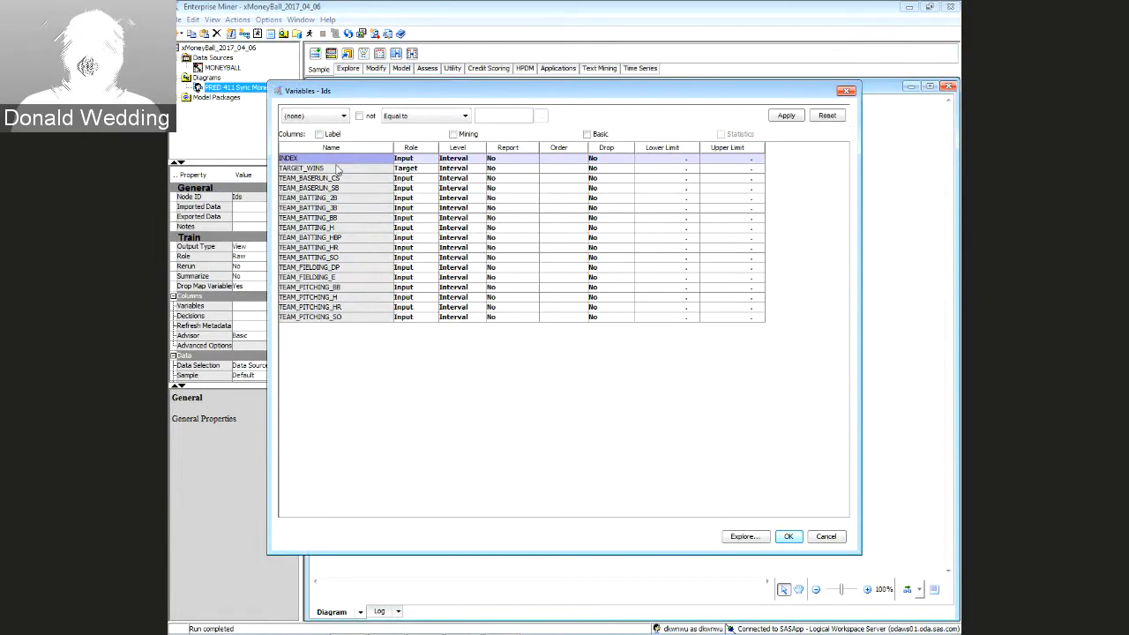
ctrl+click(336, 168)
ctrl+click(339, 179)
ctrl+click(340, 188)
ctrl+click(343, 199)
ctrl+click(344, 208)
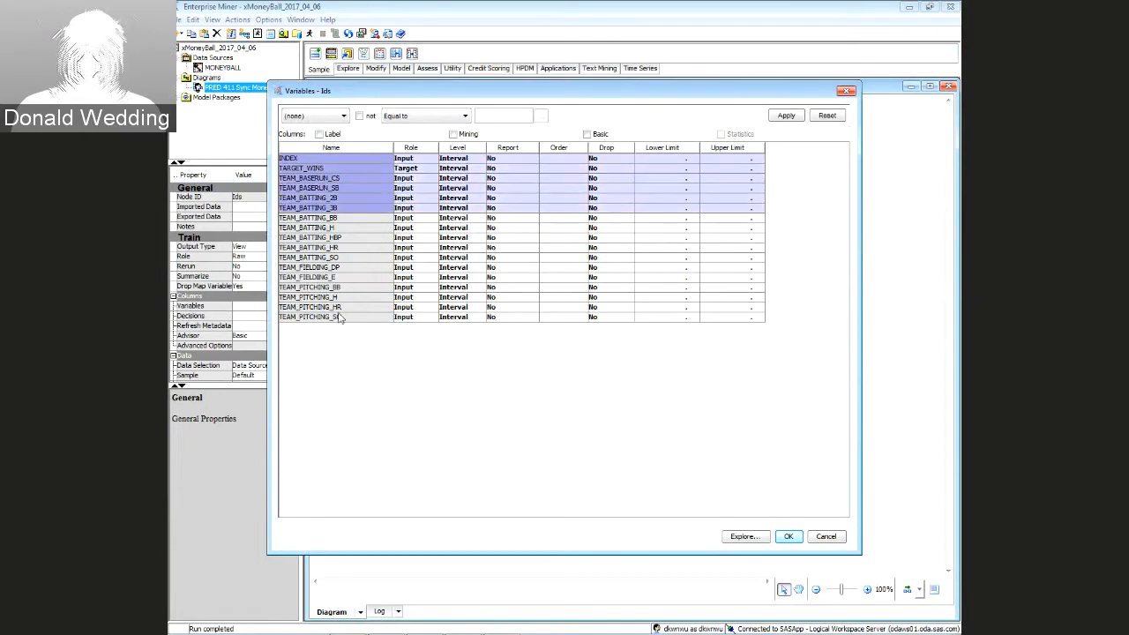
shift+click(338, 317)
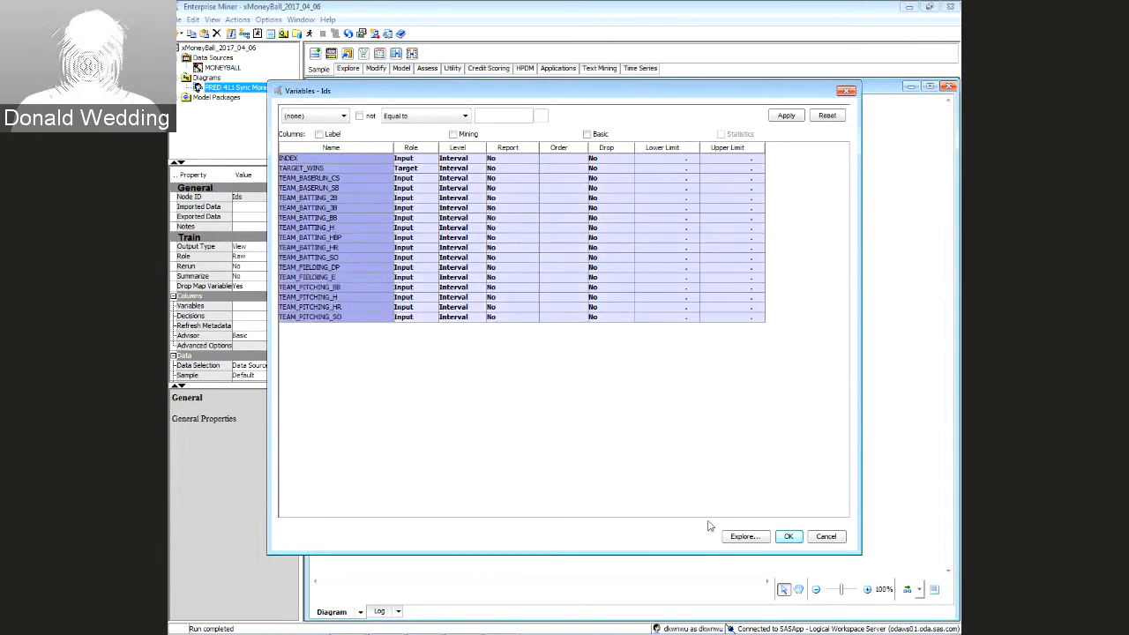
click(745, 537)
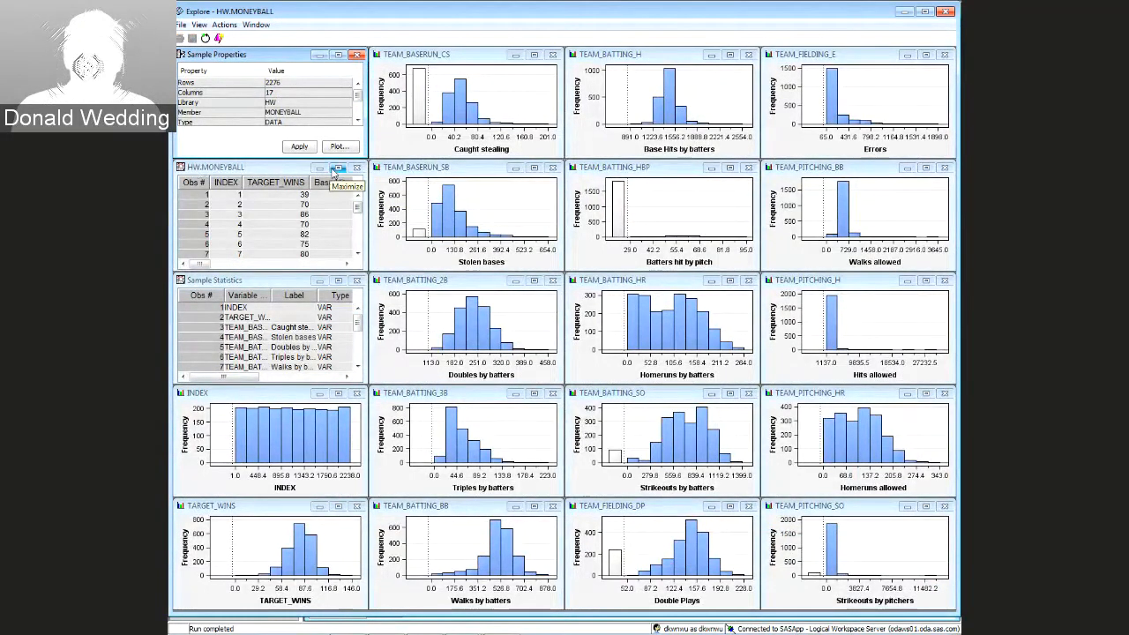
Maximize the HW.MONEYBALL data table, scroll through the records, then restore the tiled layout
click(338, 170)
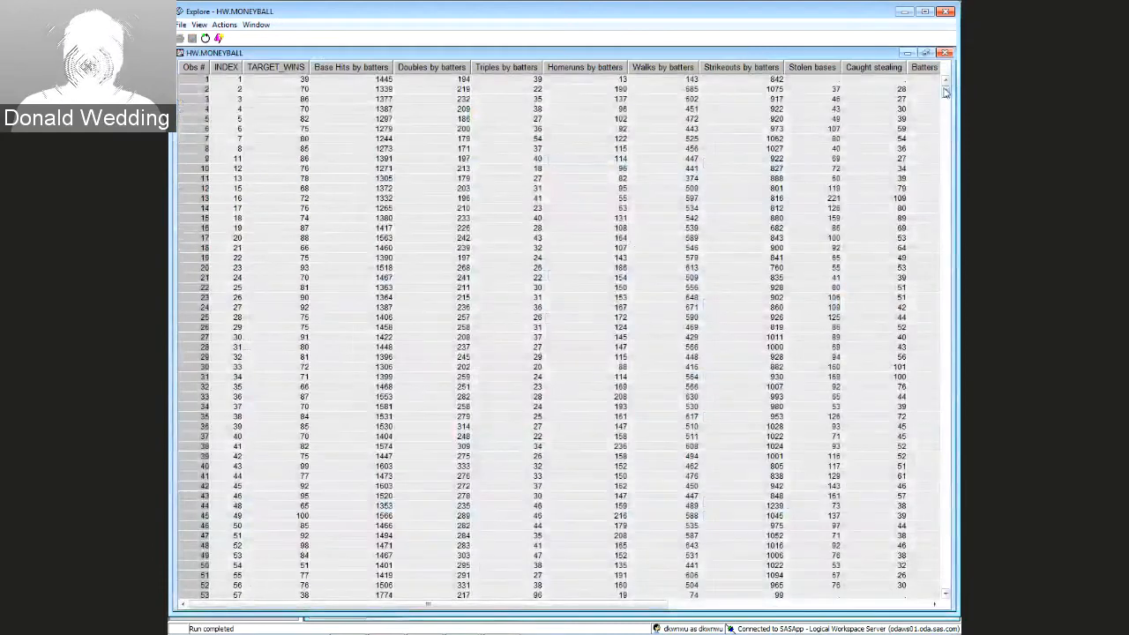
drag(945, 88, 947, 134)
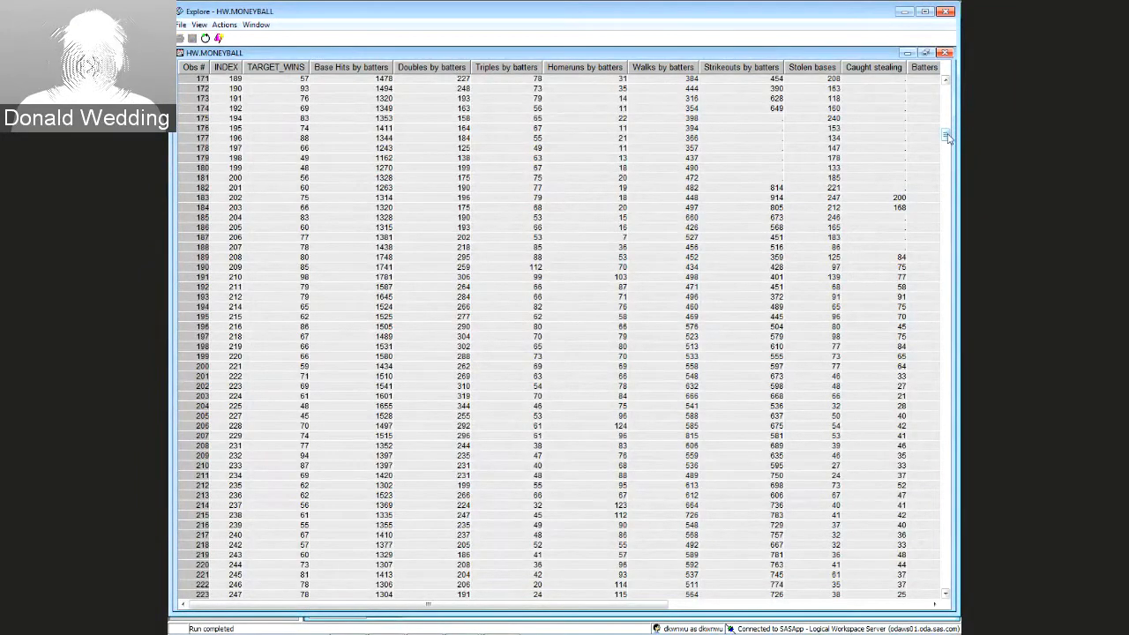
drag(948, 138, 947, 170)
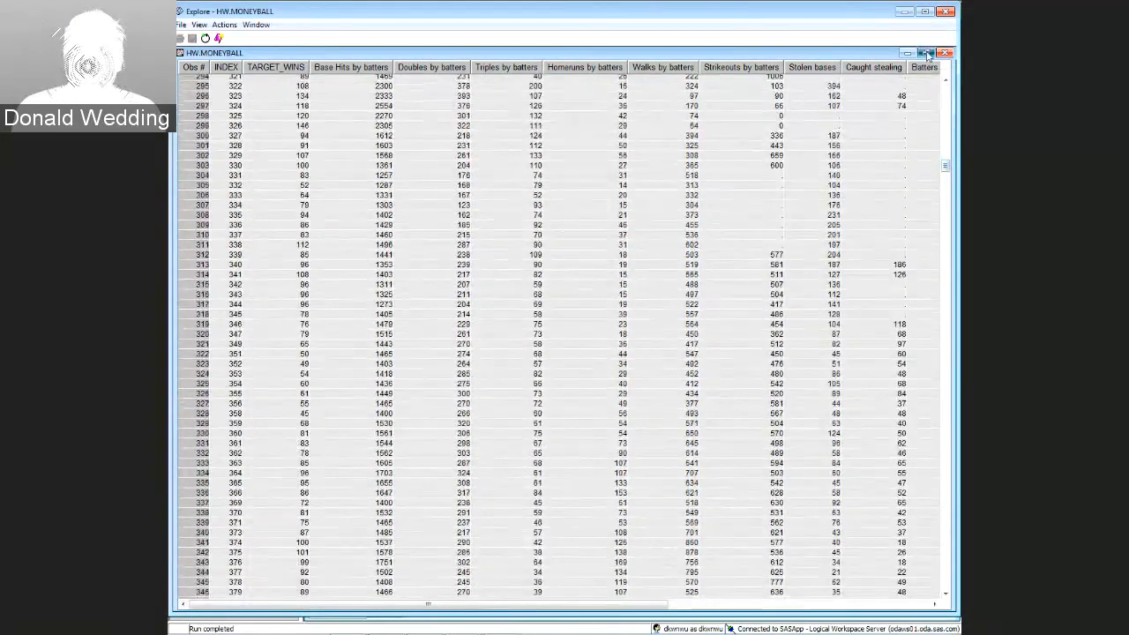
click(925, 53)
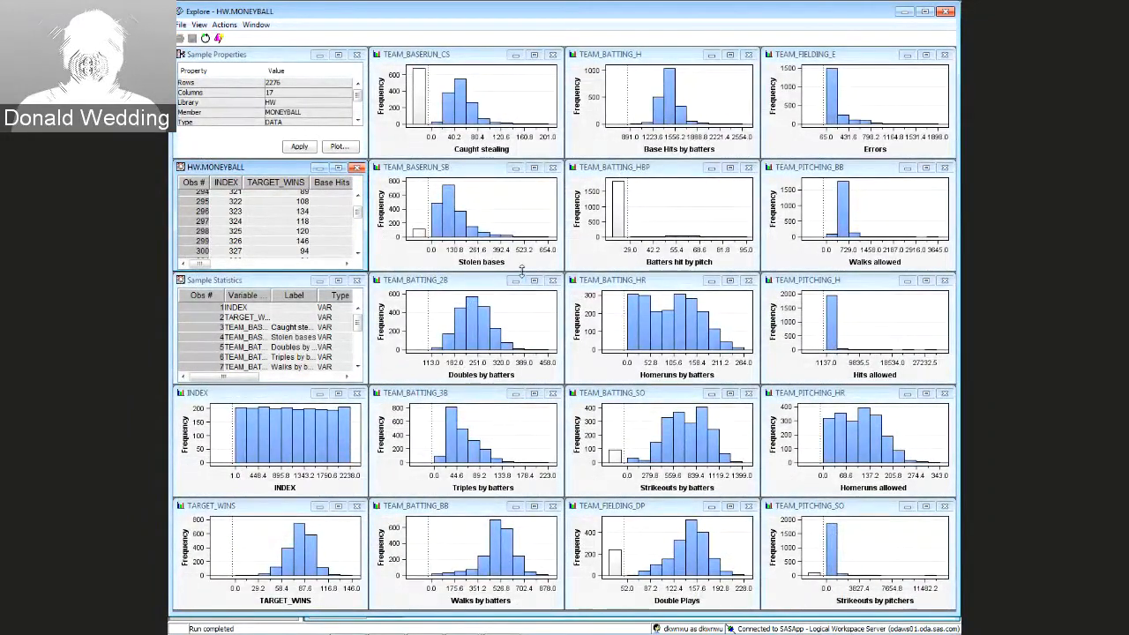
Highlight the 40.2 caught-stealing bar, clear it, then close Explore and the variables list
click(459, 107)
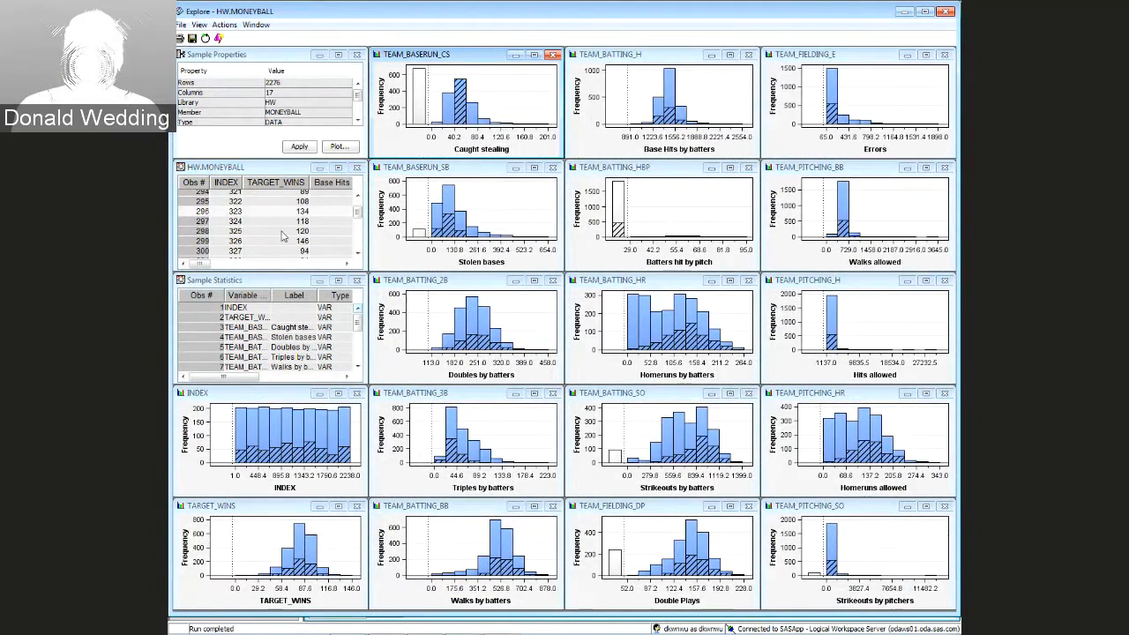
click(498, 218)
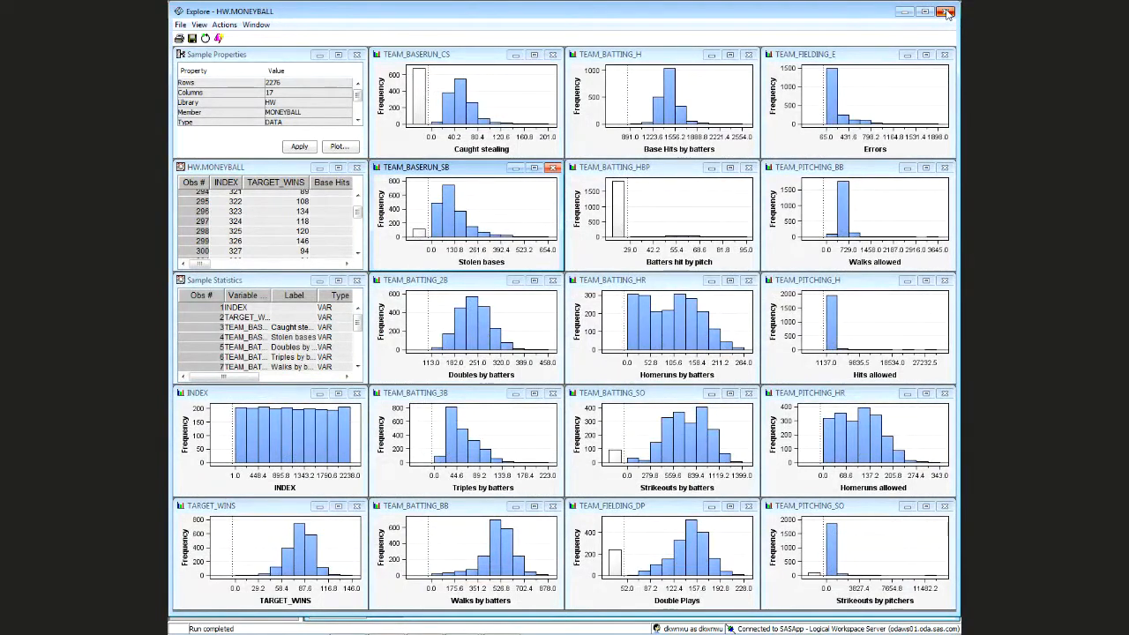
click(946, 13)
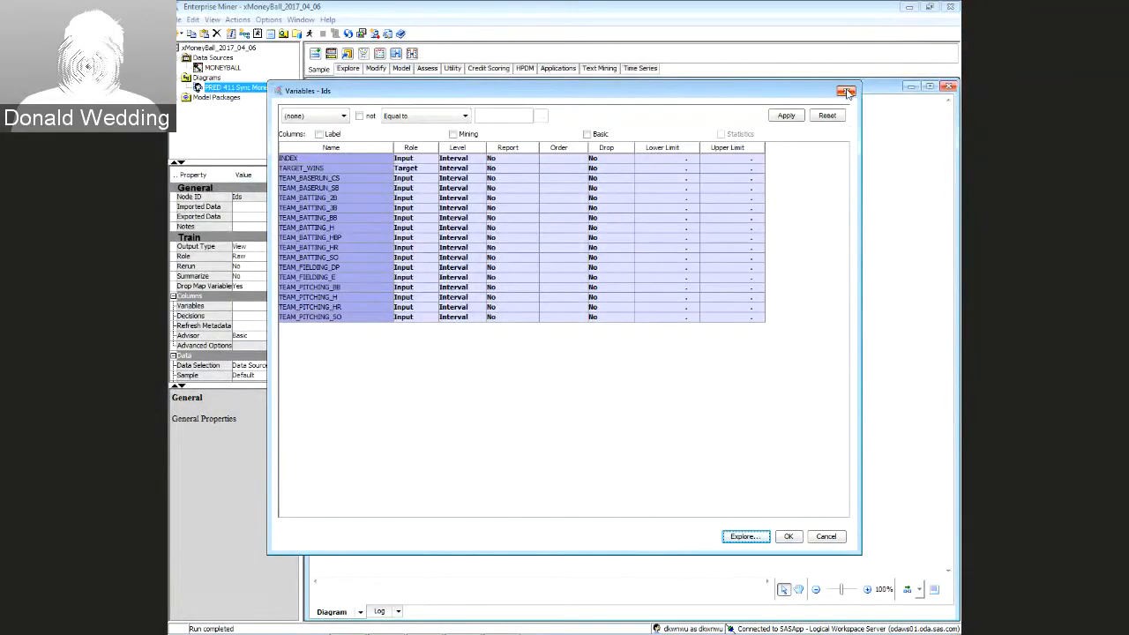
click(846, 91)
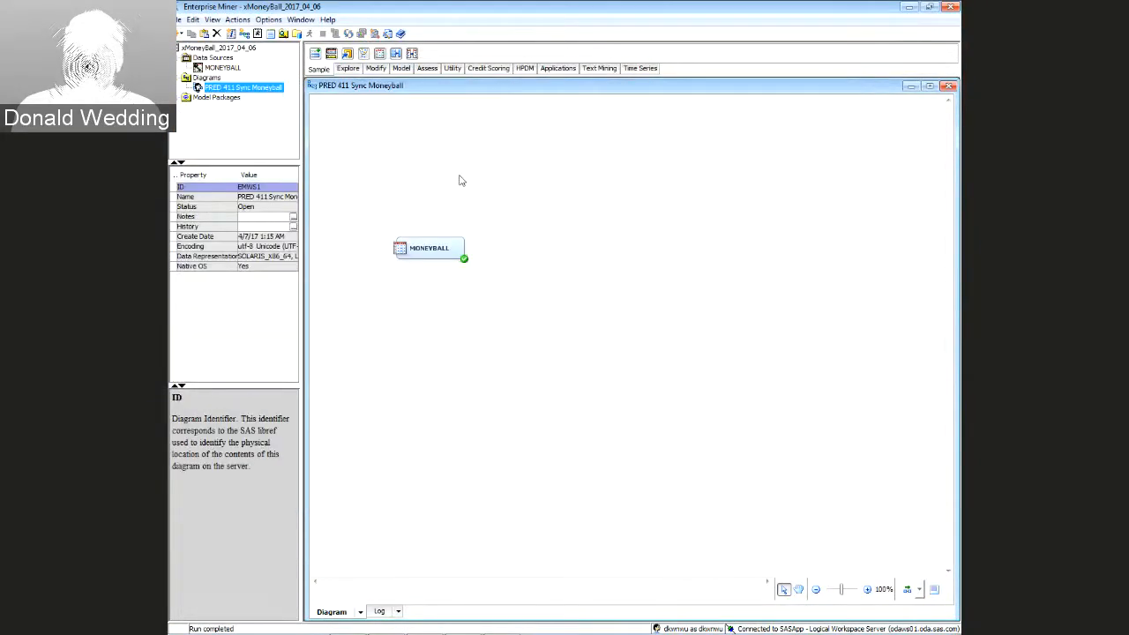
Place a Metadata node from the Utility tools to the right of the MONEYBALL node
click(428, 258)
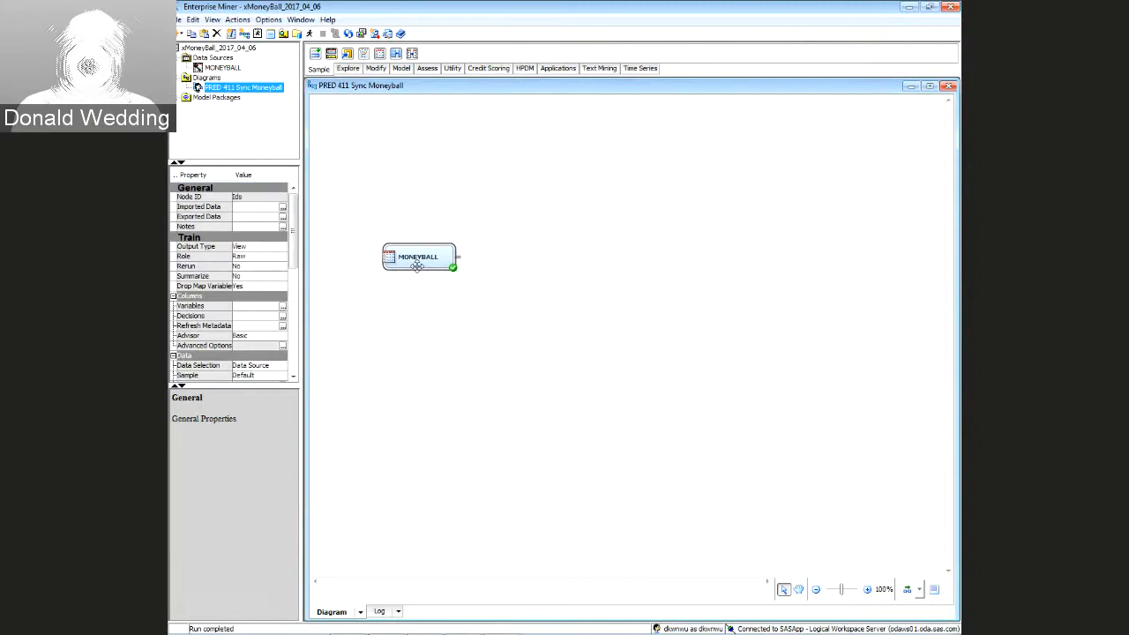
click(404, 217)
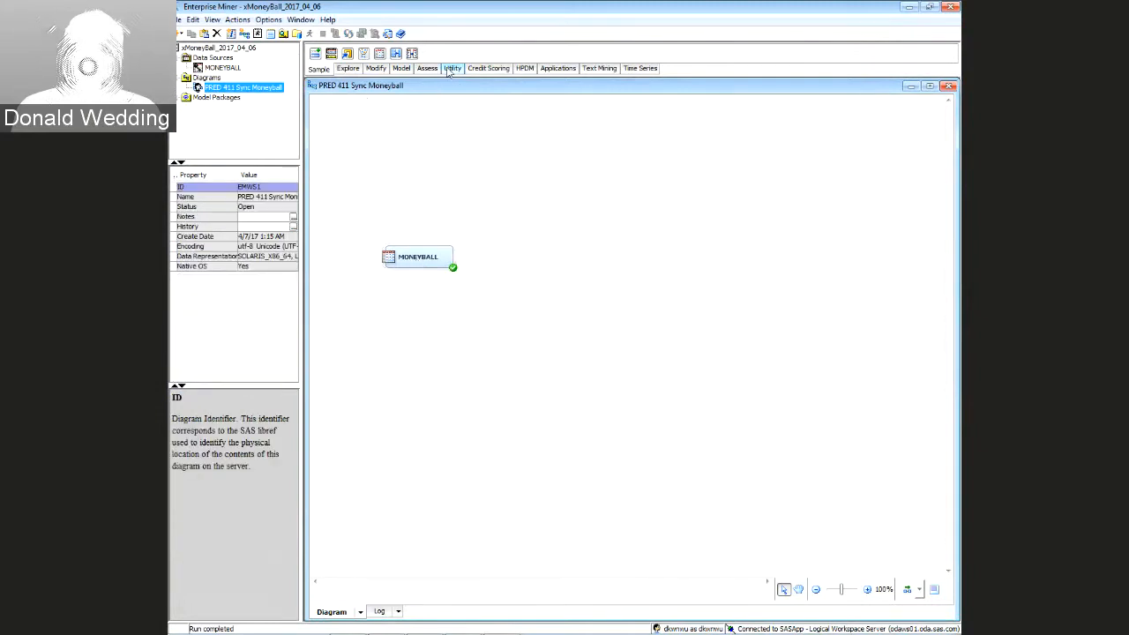
click(452, 69)
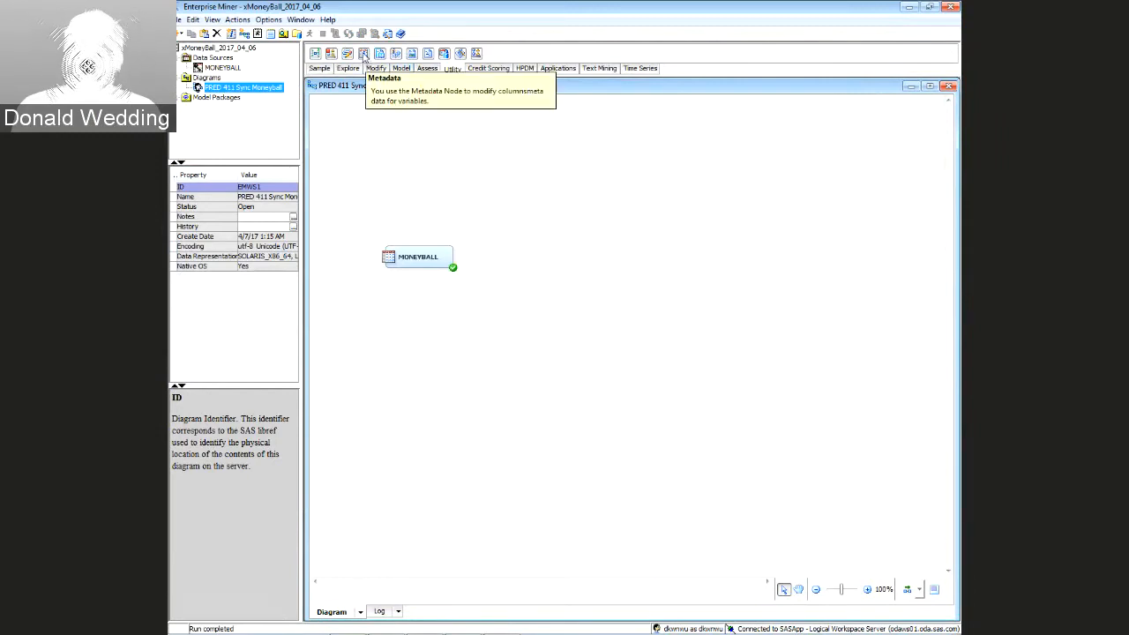
drag(364, 57, 526, 260)
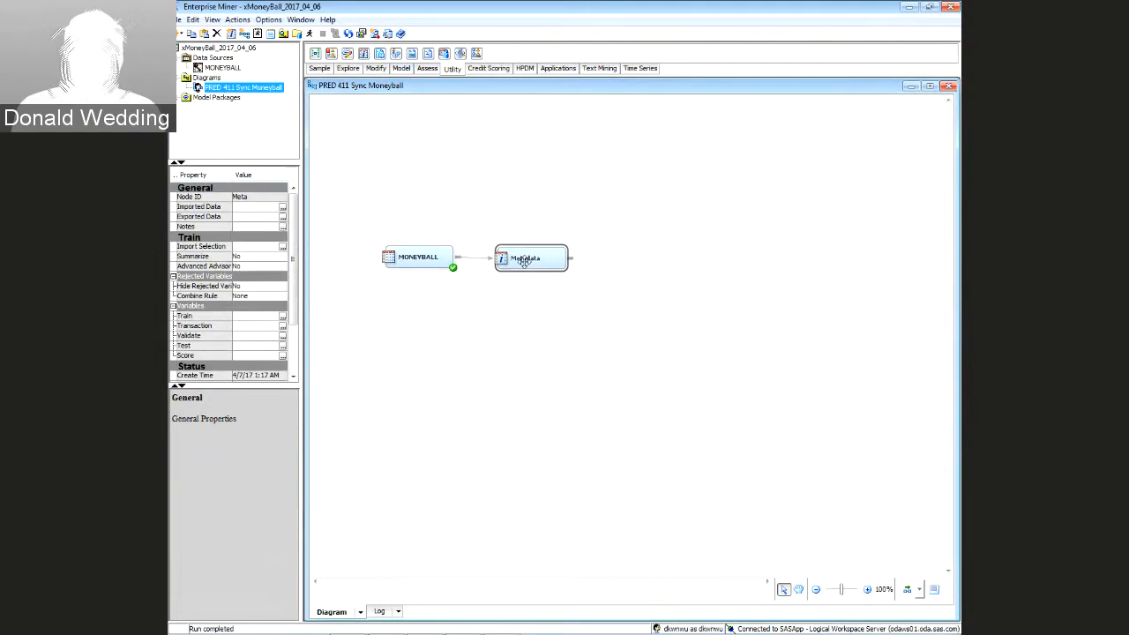
Run the diagram path through the Metadata node and acknowledge the completion notice
right_click(525, 260)
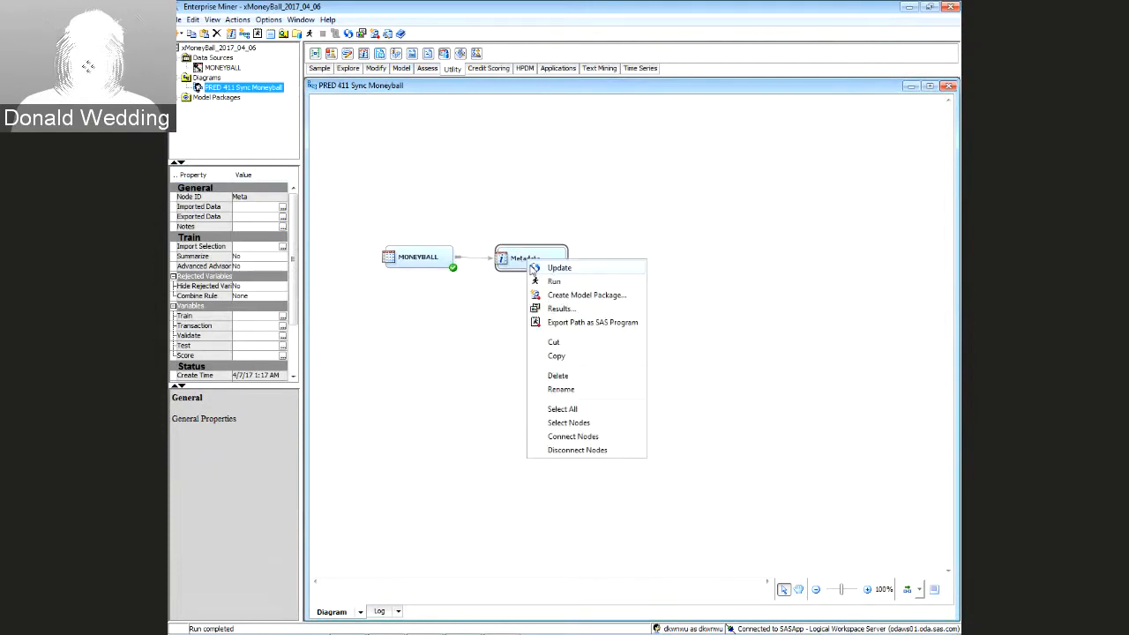
click(554, 282)
click(613, 376)
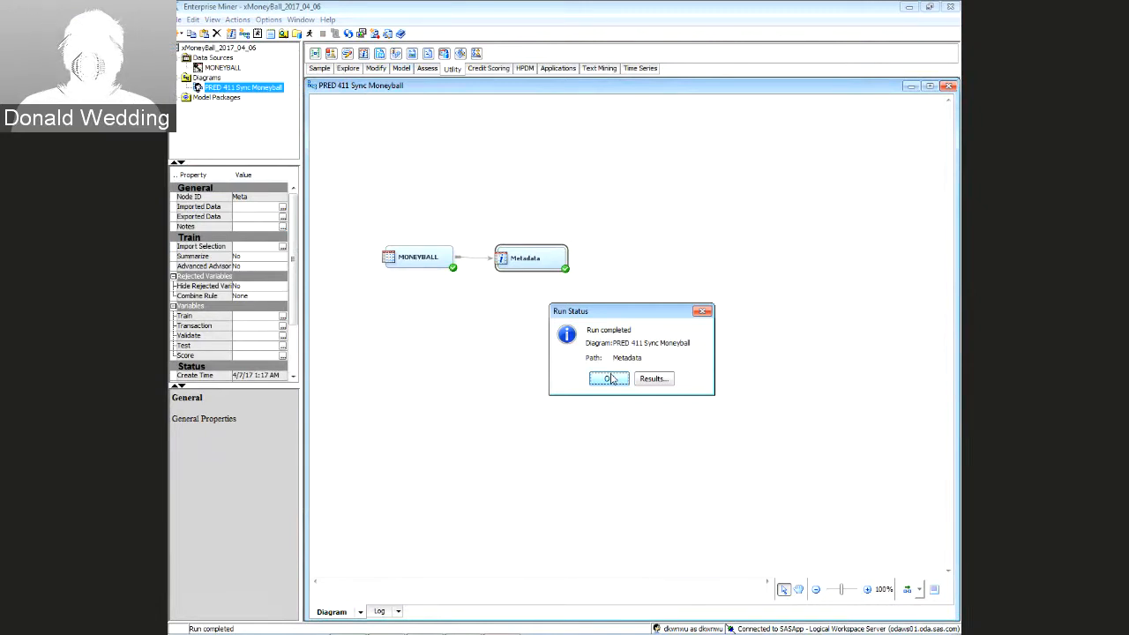
click(607, 379)
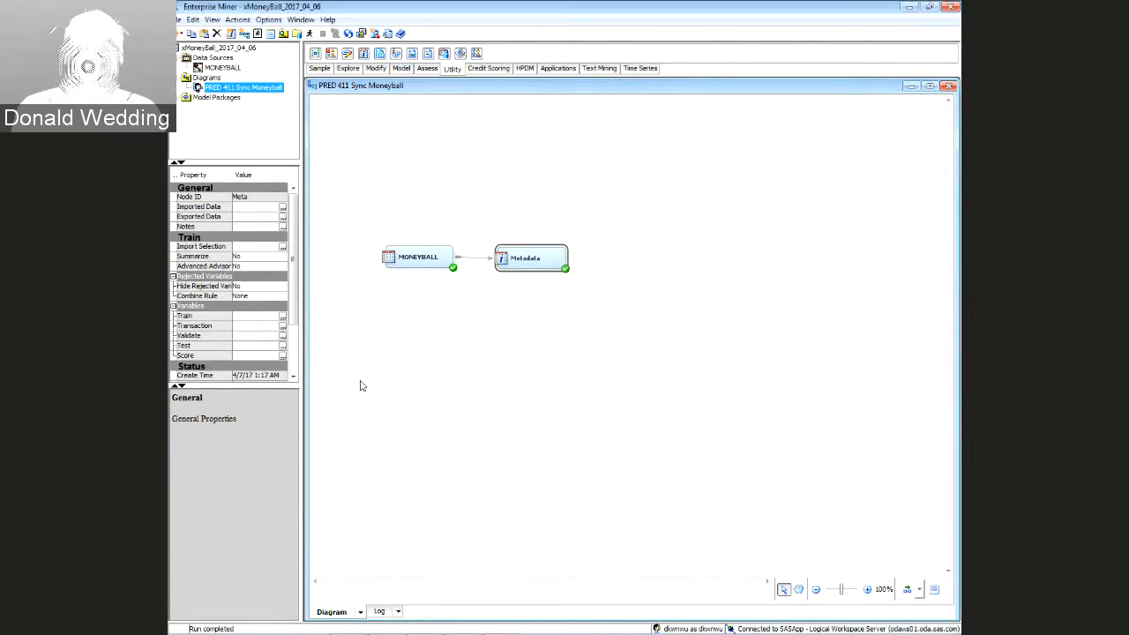
Select the Metadata node and open its Train variables table from the properties panel
drag(478, 214, 582, 303)
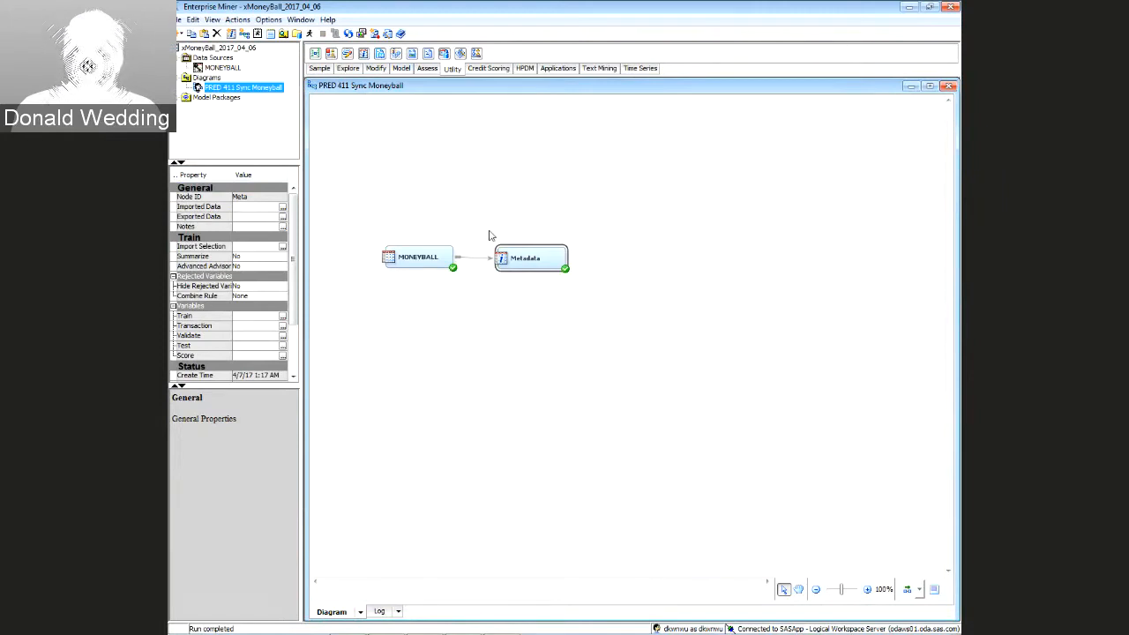
drag(475, 220, 581, 301)
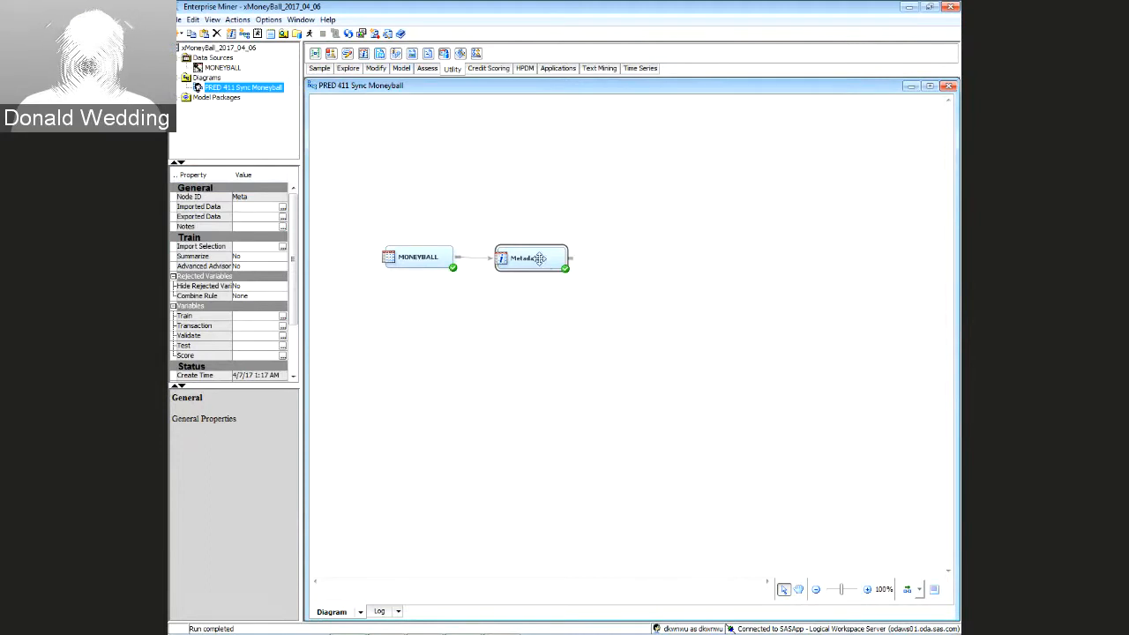
click(520, 226)
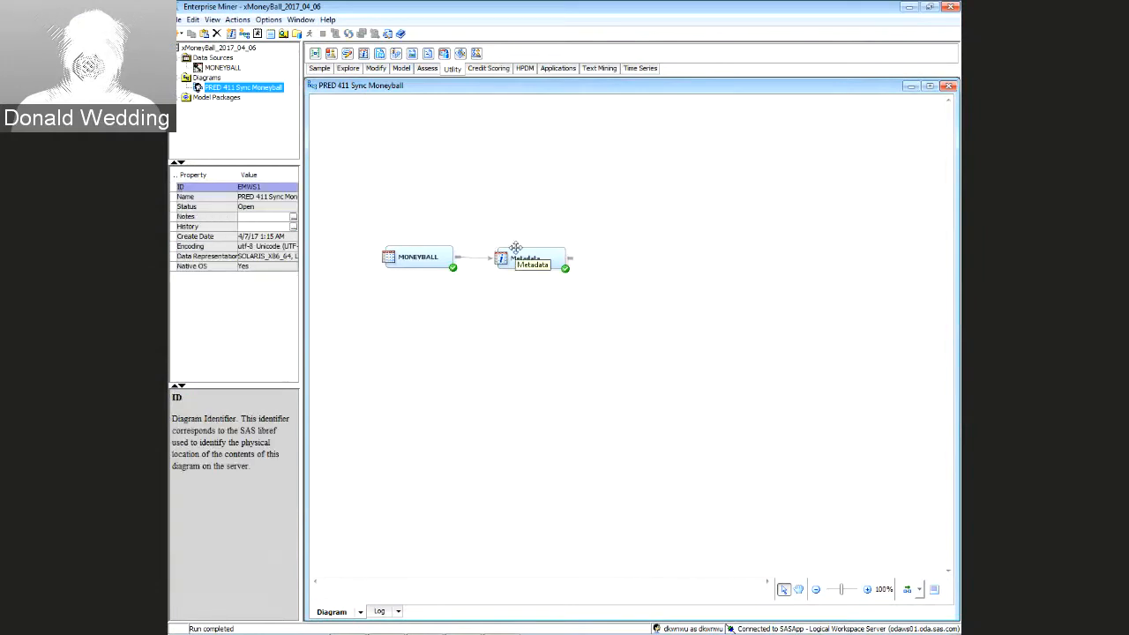
click(525, 256)
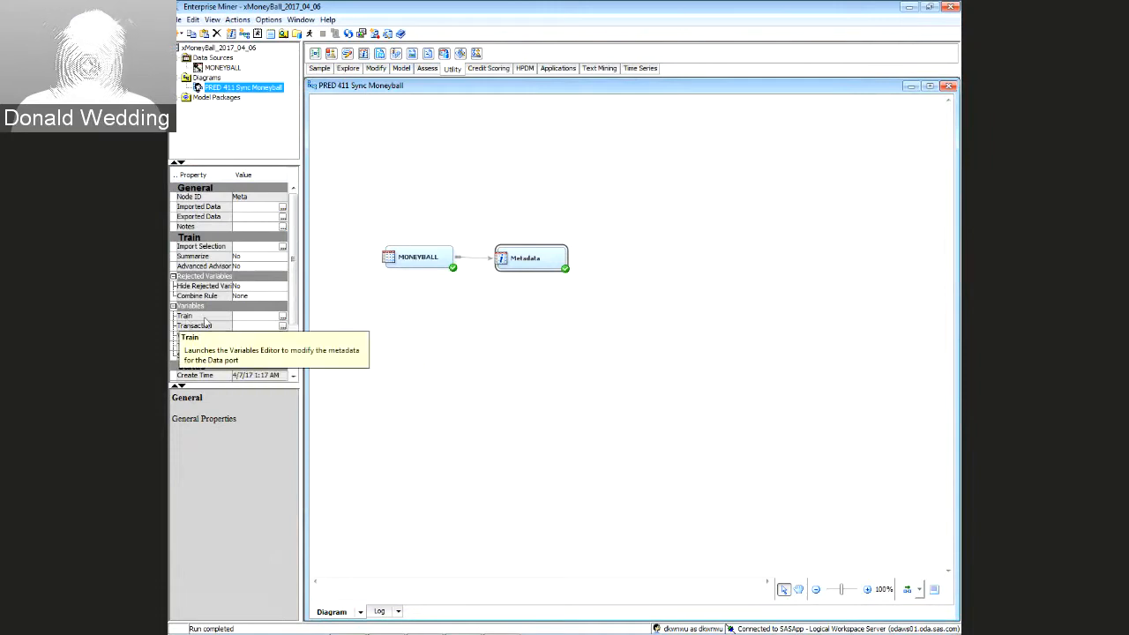
click(282, 316)
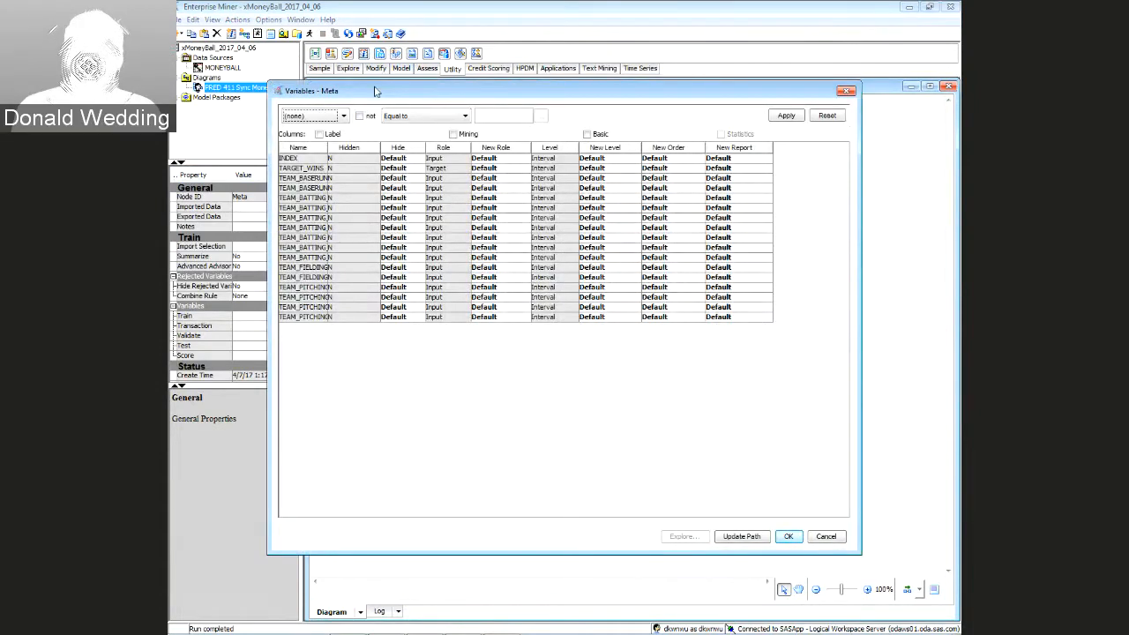
drag(374, 91, 514, 310)
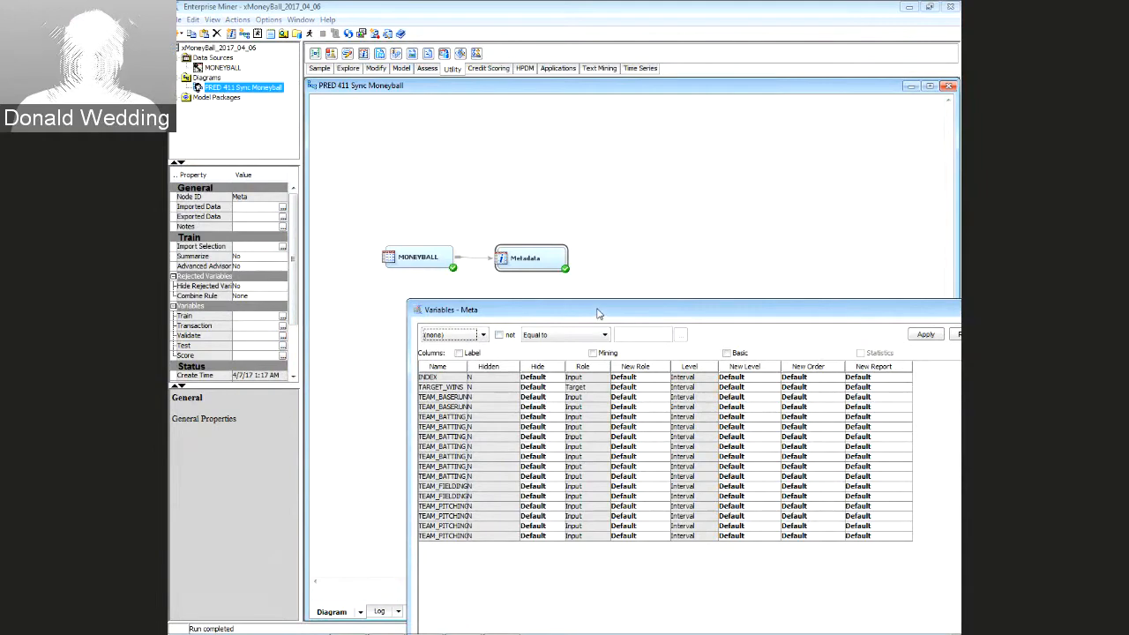
drag(597, 313, 555, 335)
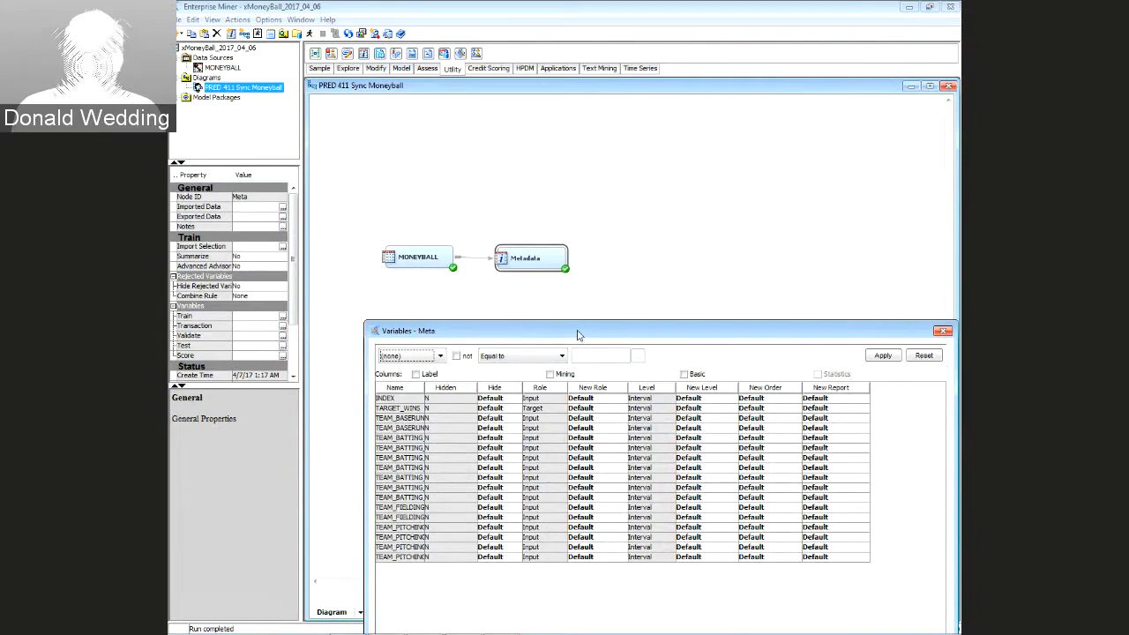
drag(578, 334, 558, 139)
click(364, 199)
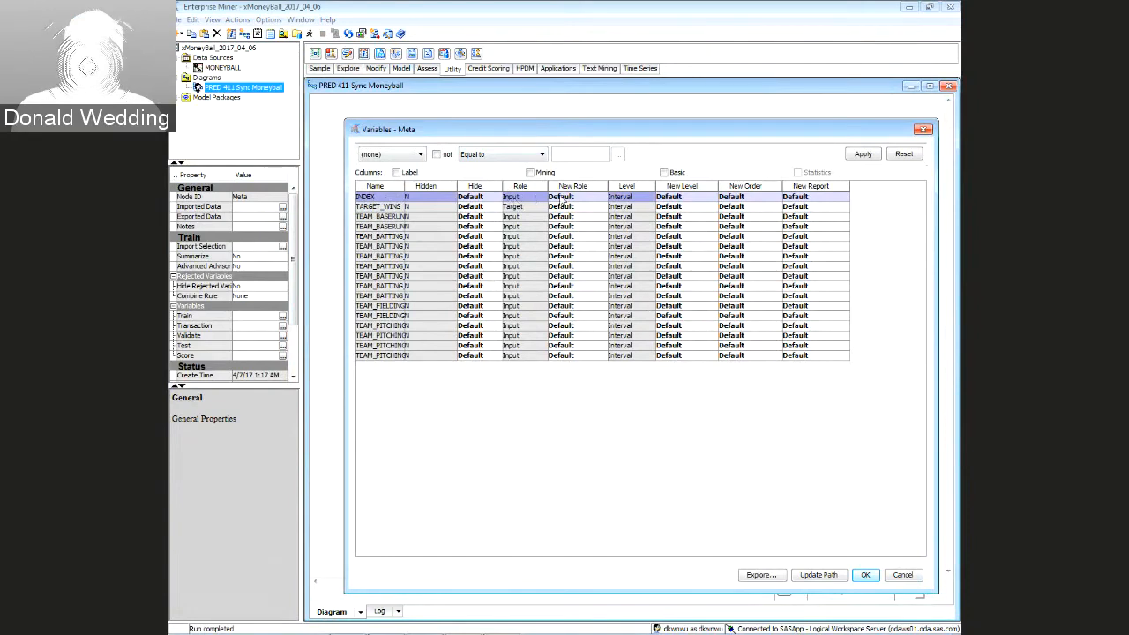
Set the INDEX variable's New Role to Rejected in the Variables – Meta table
click(600, 198)
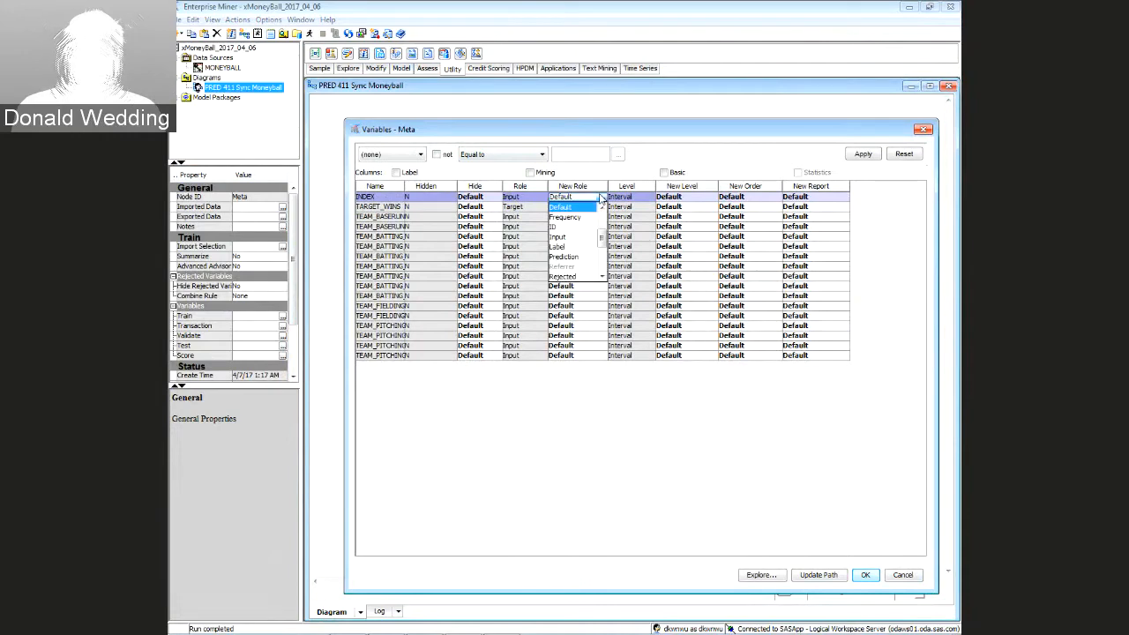
click(569, 228)
click(571, 199)
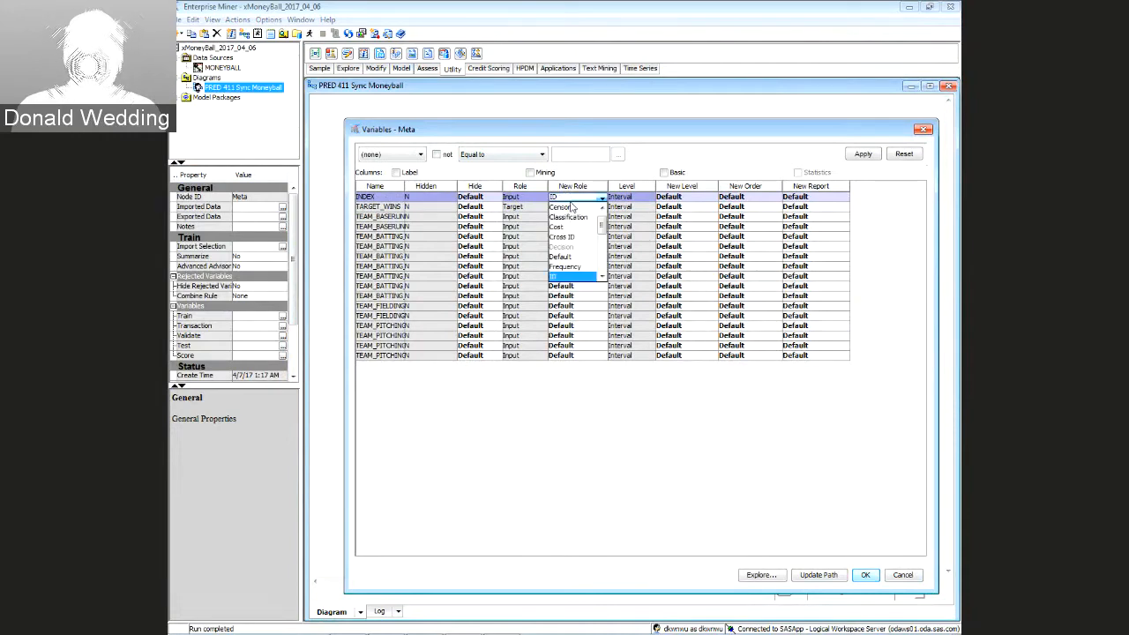
drag(603, 220, 602, 247)
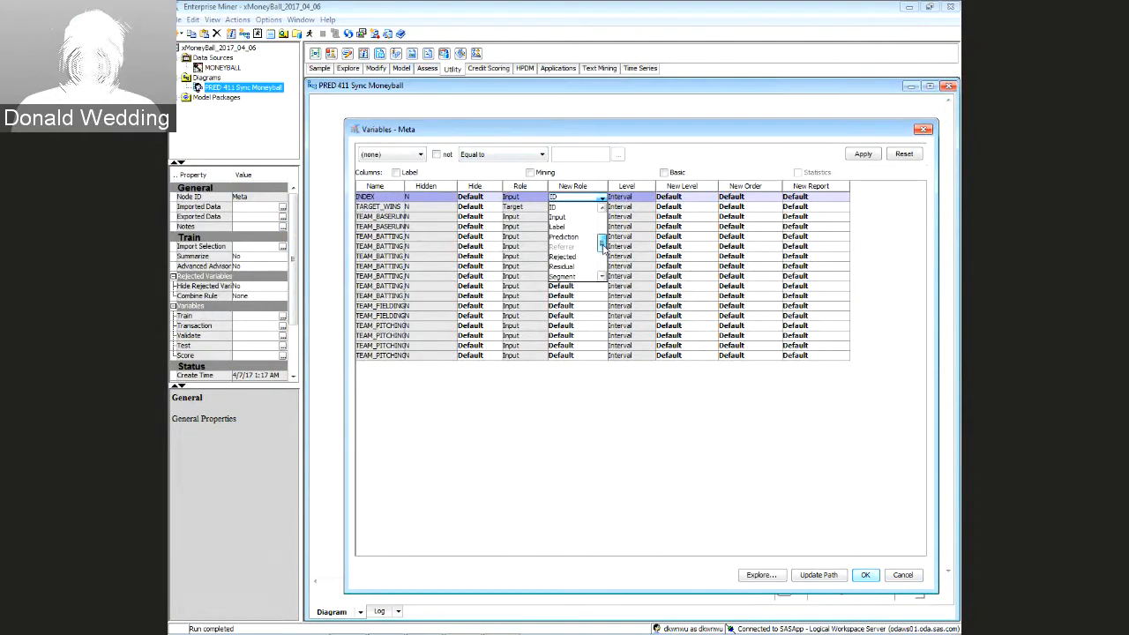
click(570, 257)
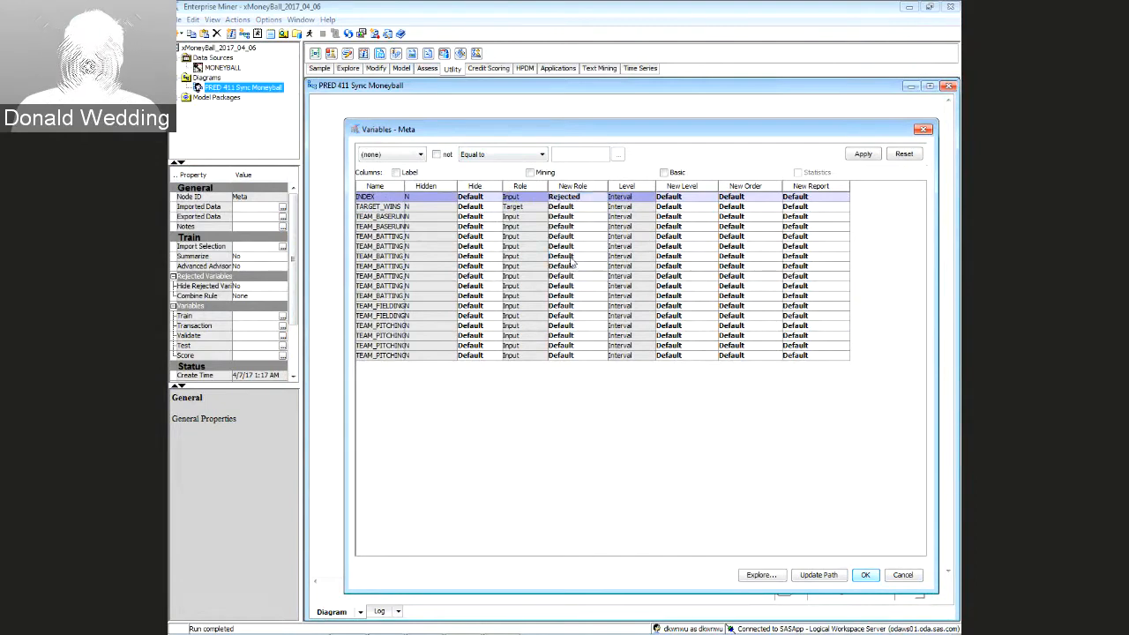
click(586, 198)
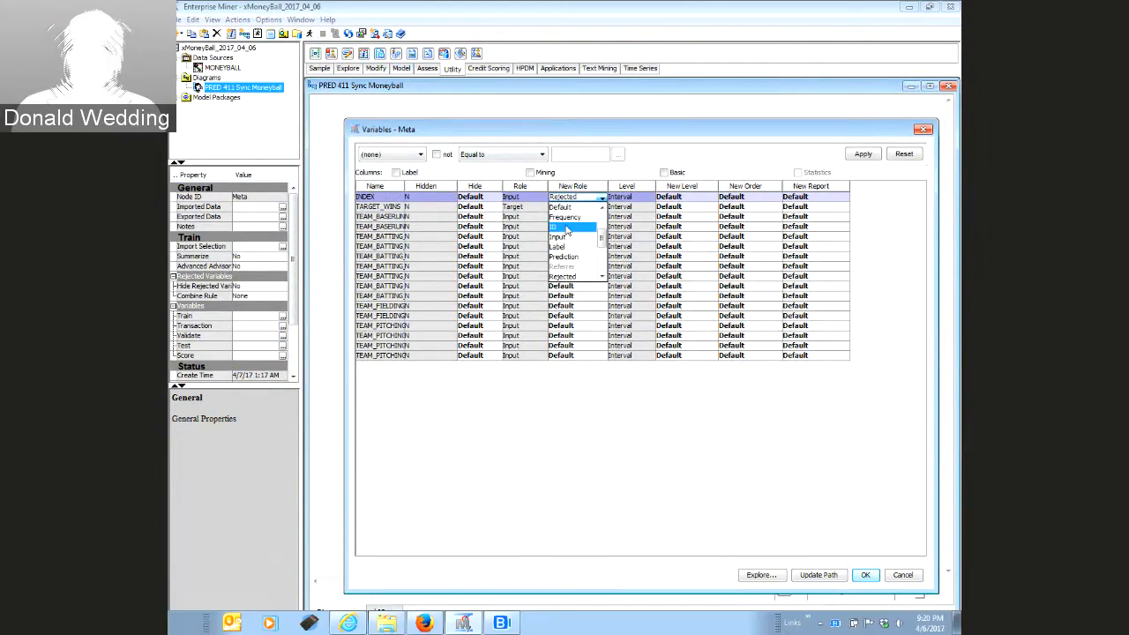
Switch INDEX's New Role from Rejected to ID
click(567, 227)
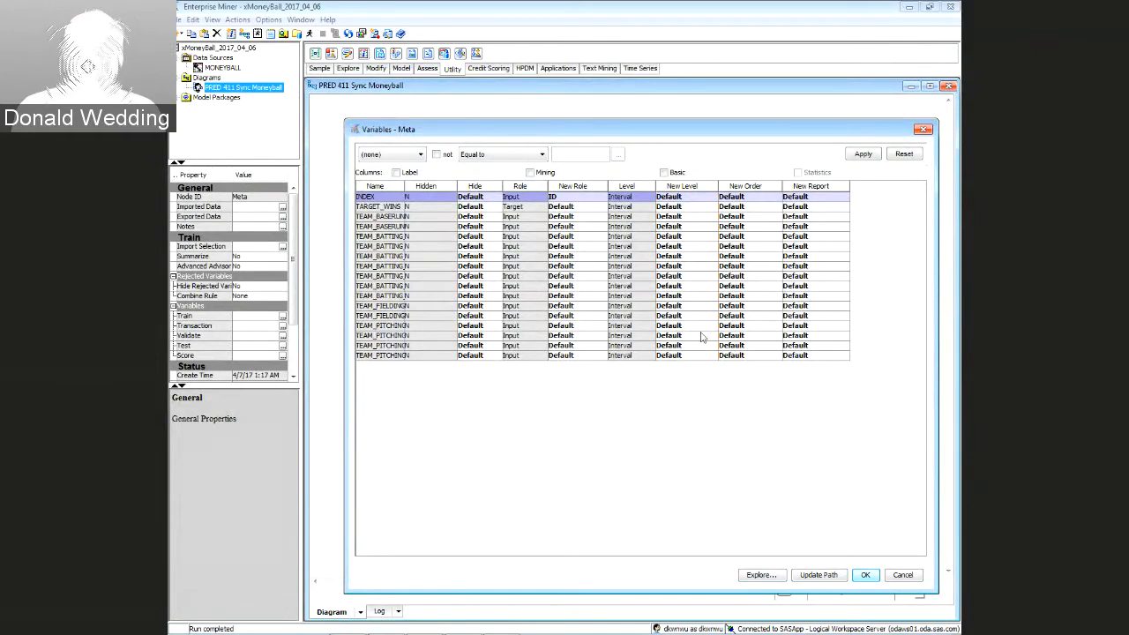
Browse down the TEAM_BATTING rows and open one's role list without changing it
click(511, 218)
click(516, 227)
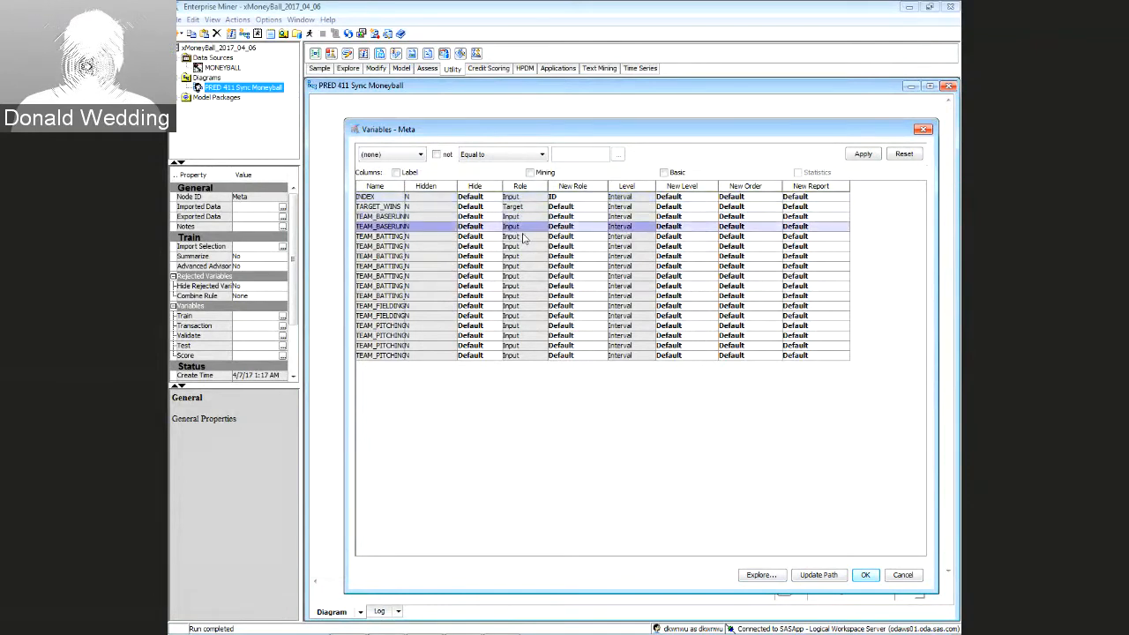
click(523, 236)
click(526, 247)
click(529, 256)
click(529, 268)
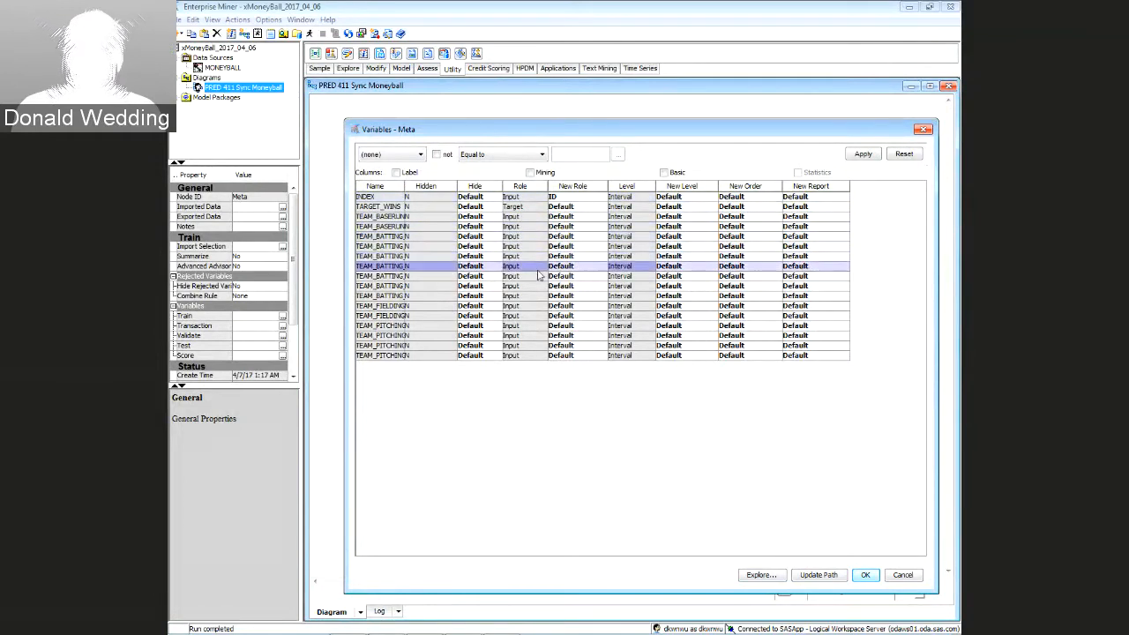
click(533, 277)
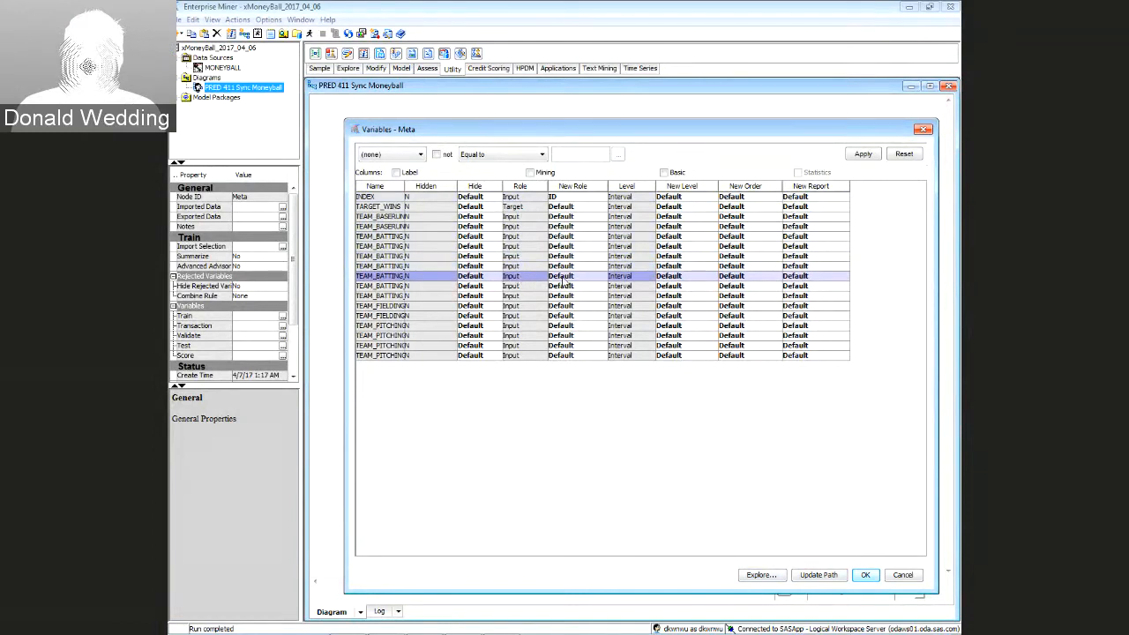
click(565, 277)
click(408, 213)
Give TARGET_WINS the New Role Target
click(388, 208)
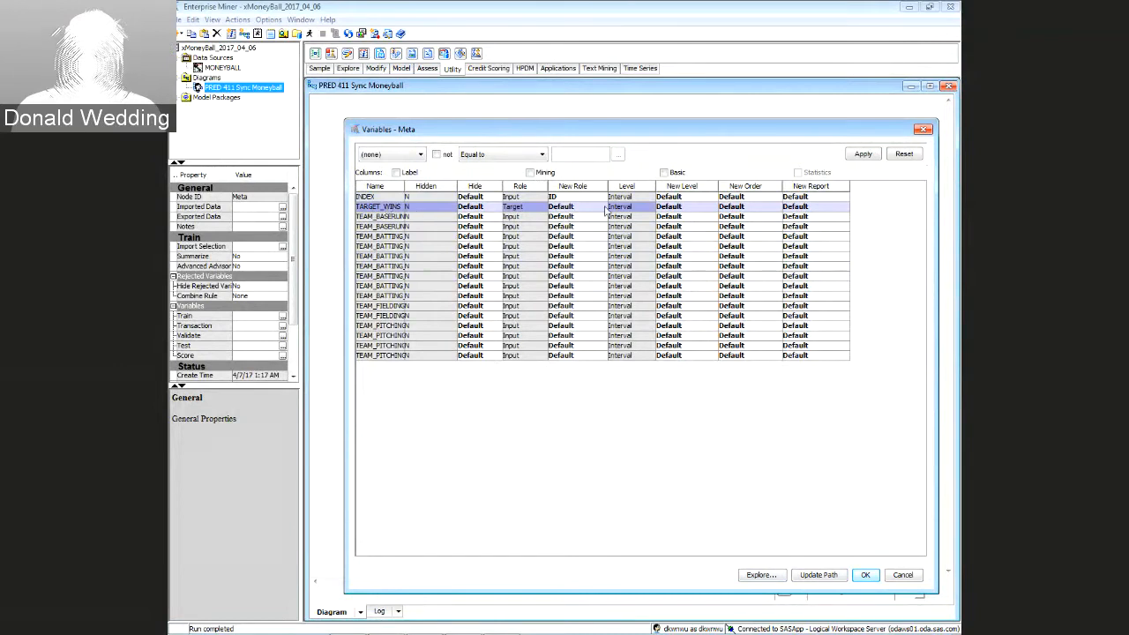
click(604, 207)
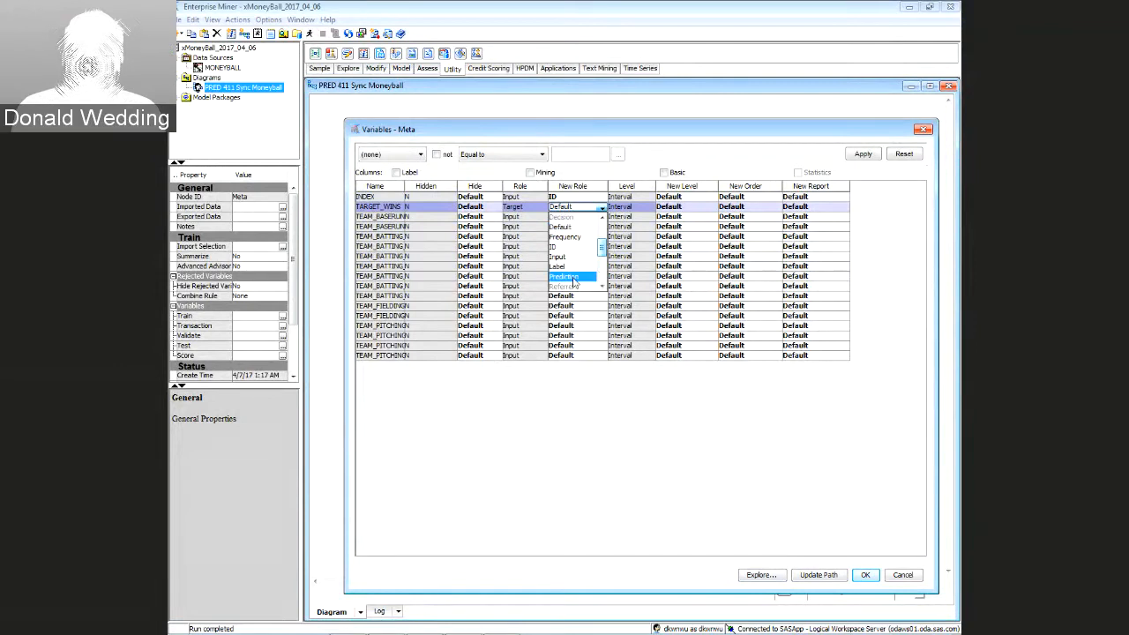
scroll(574, 280, down, 3)
click(575, 275)
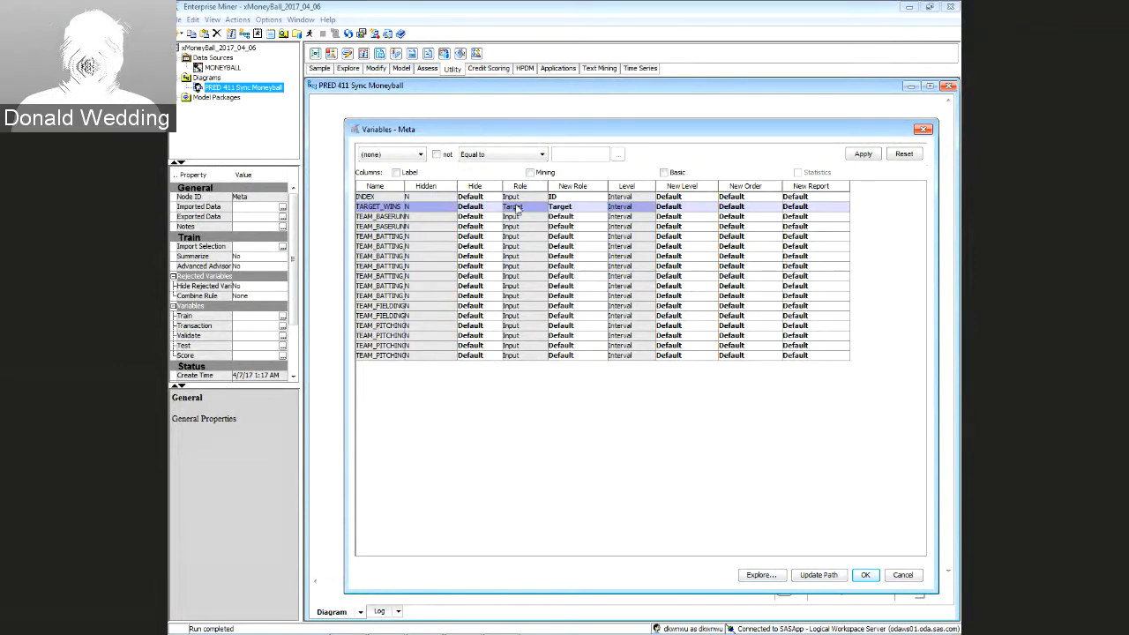
click(386, 221)
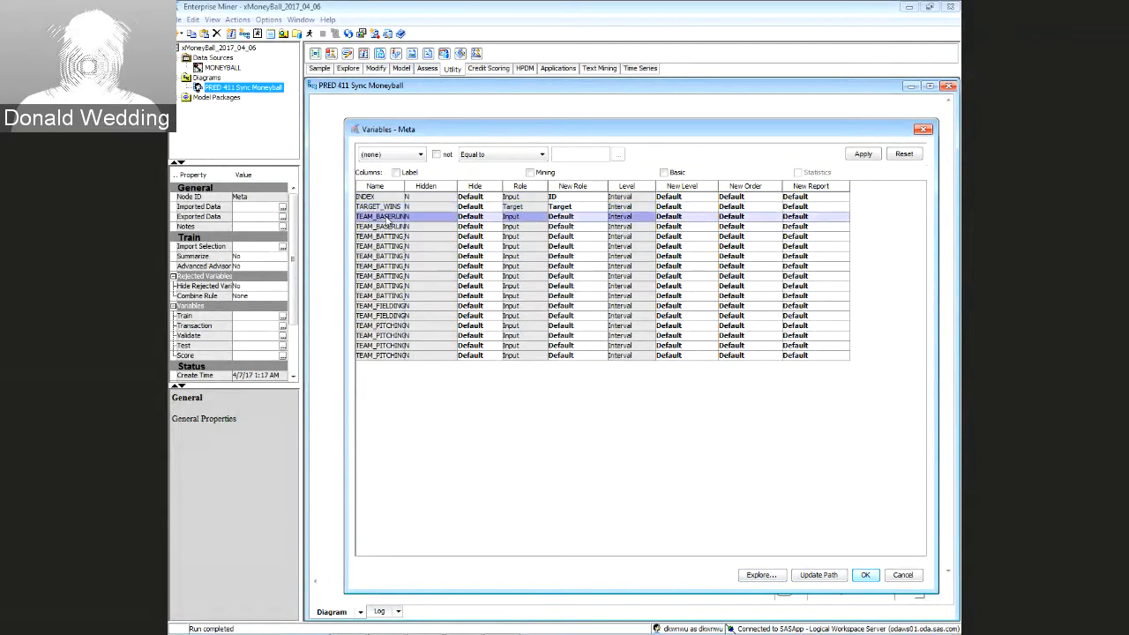
Extend the selection to the last TEAM_ row and assign all sixteen the Input role
shift+click(386, 355)
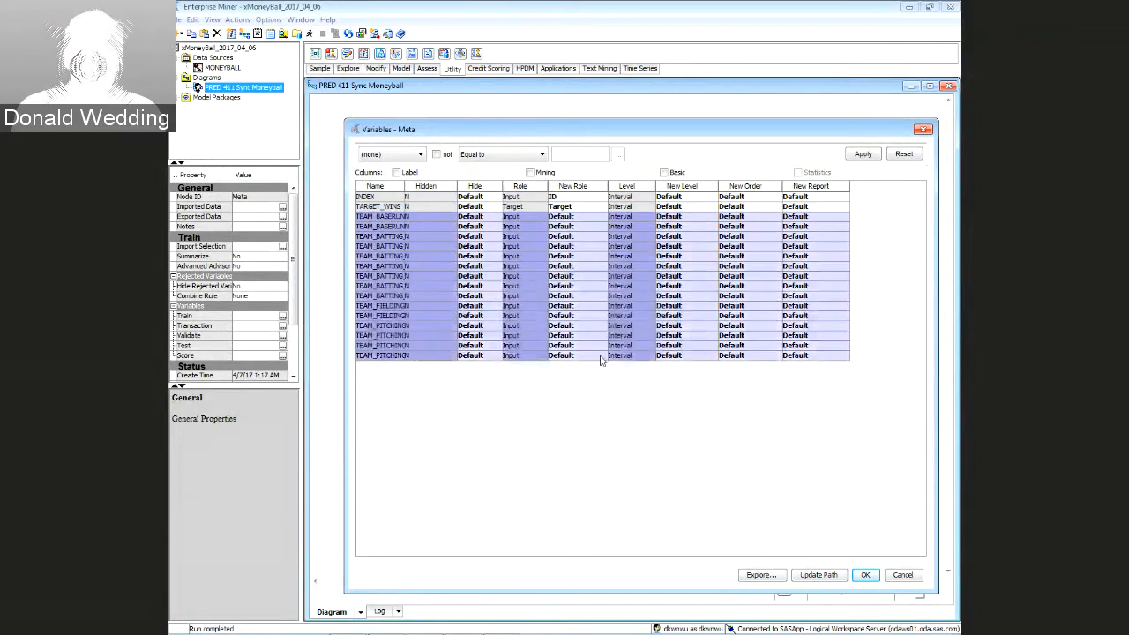
click(603, 356)
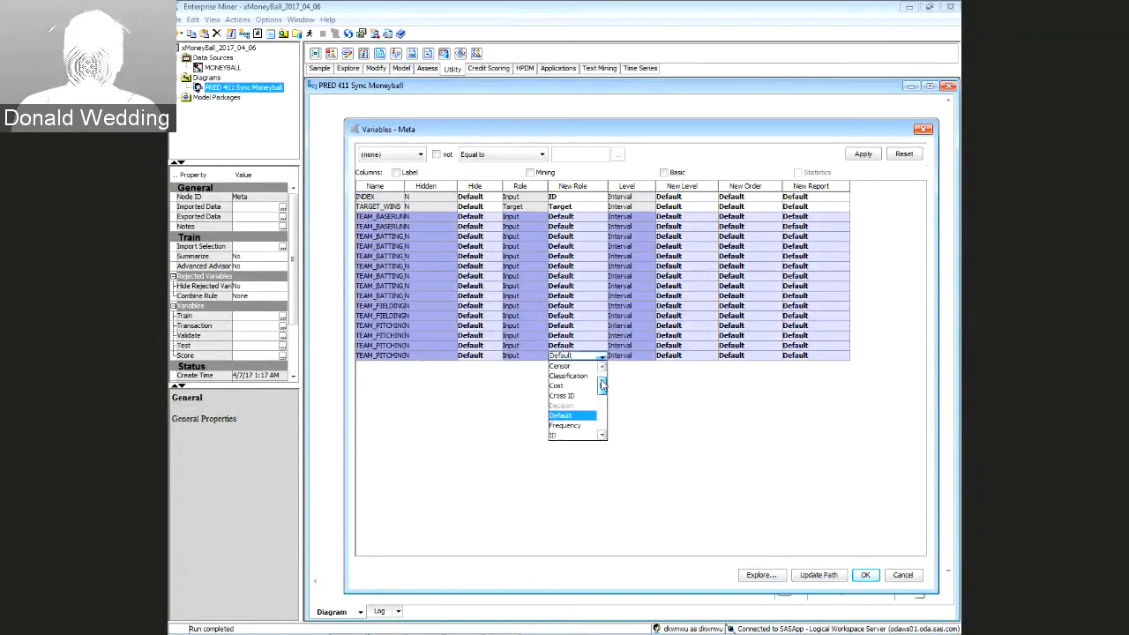
click(582, 398)
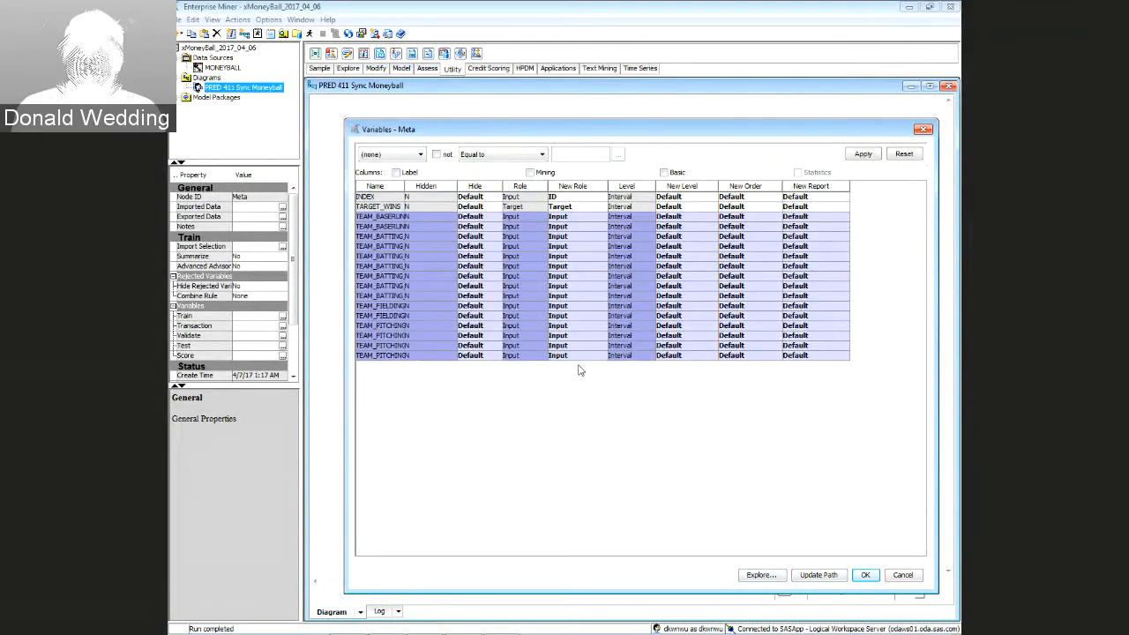
Apply the variable role changes and add a second MONEYBALL data source node below the original
click(865, 575)
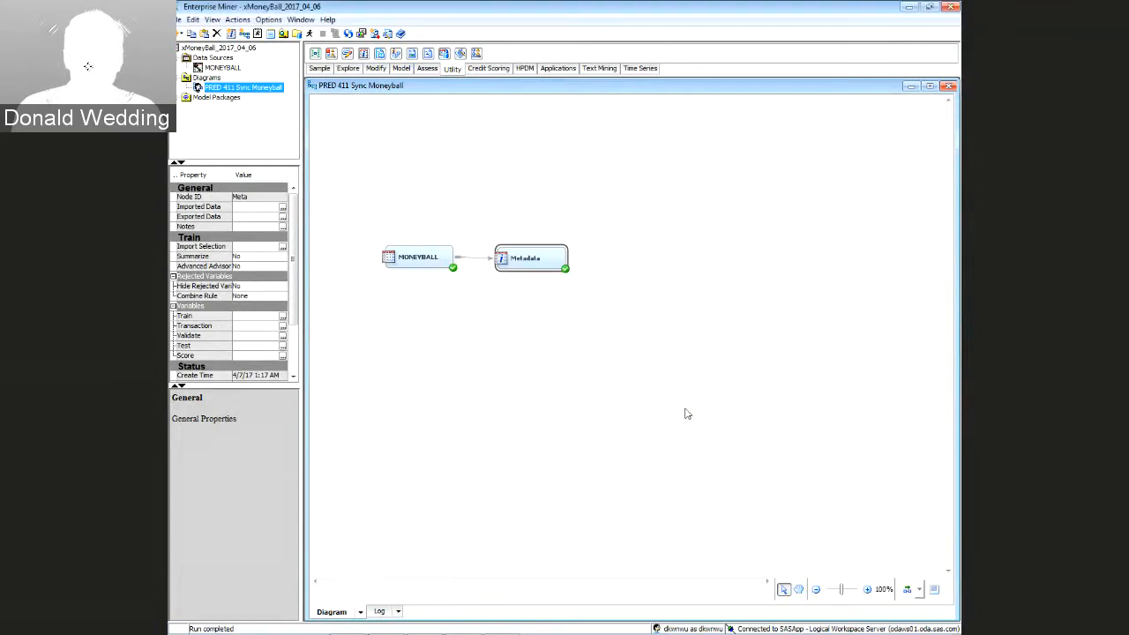
click(687, 414)
drag(368, 231, 468, 302)
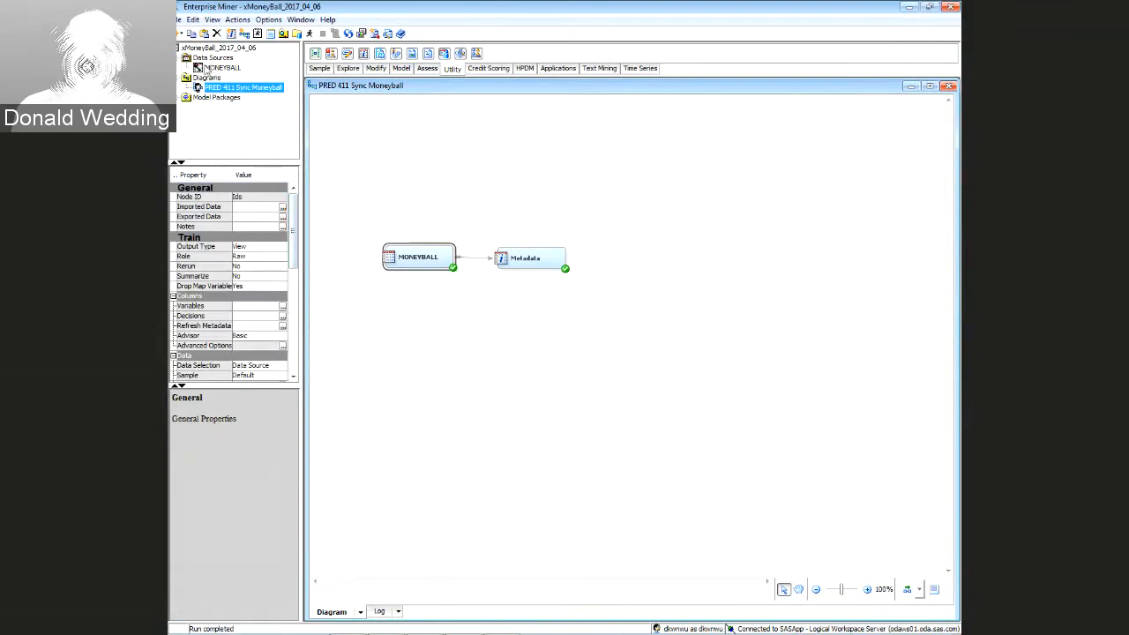
click(212, 68)
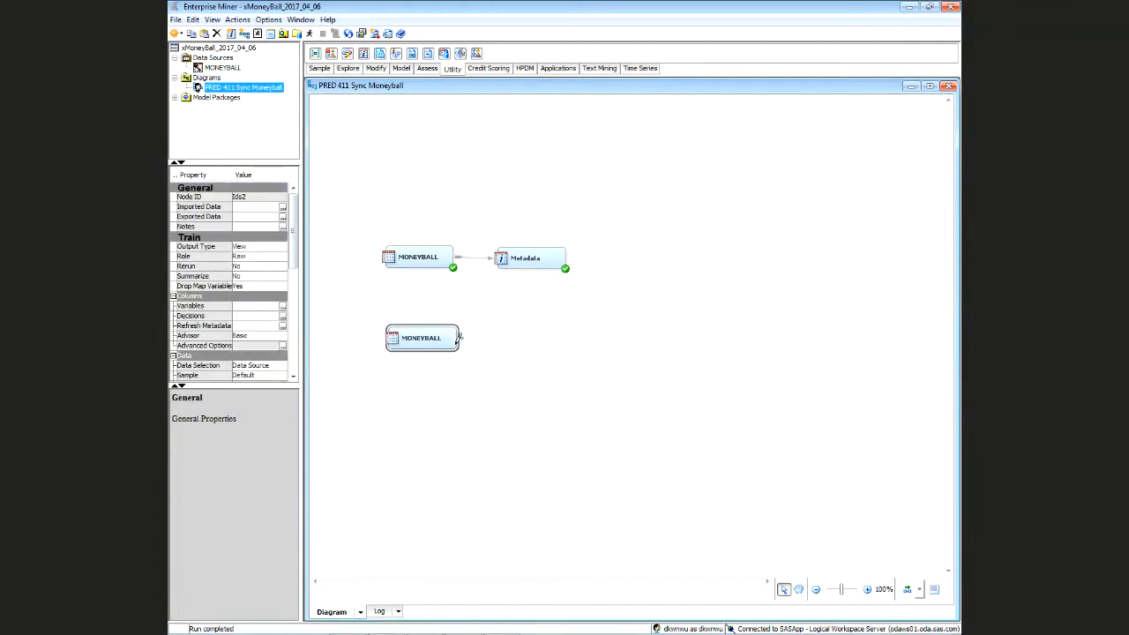
drag(462, 335, 469, 299)
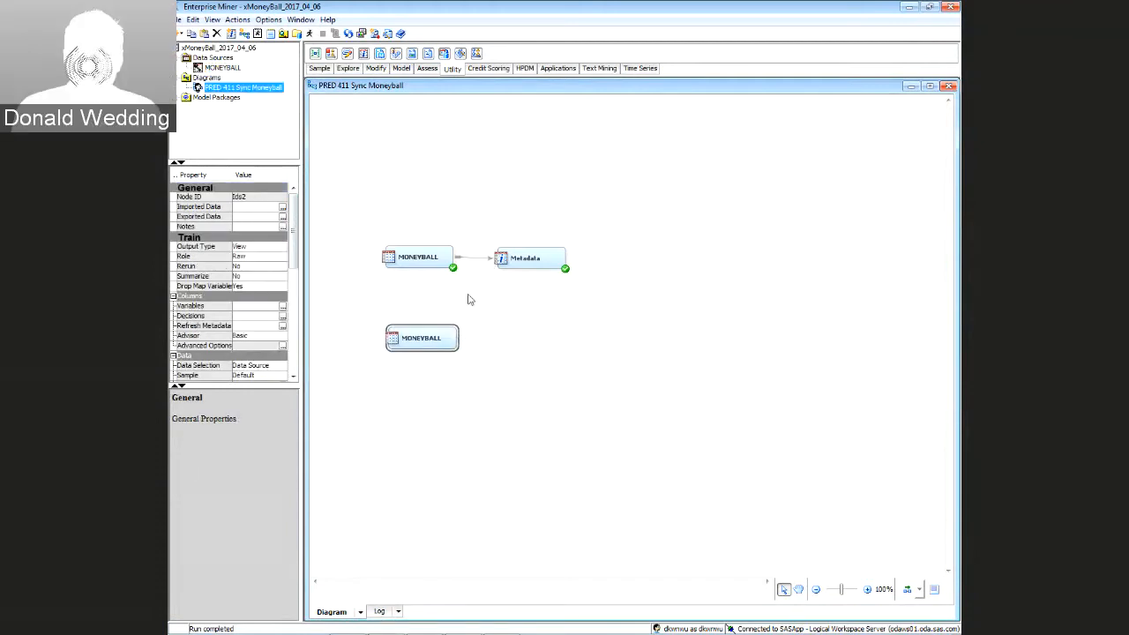
Connect the new lower MONEYBALL node to the Metadata node
click(469, 257)
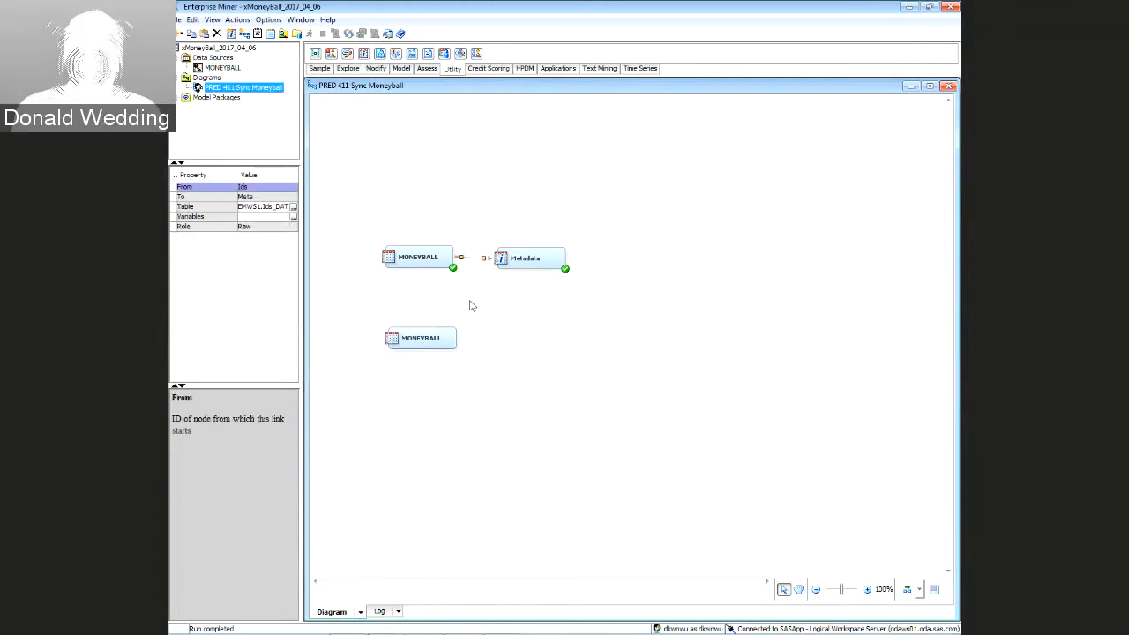
click(470, 336)
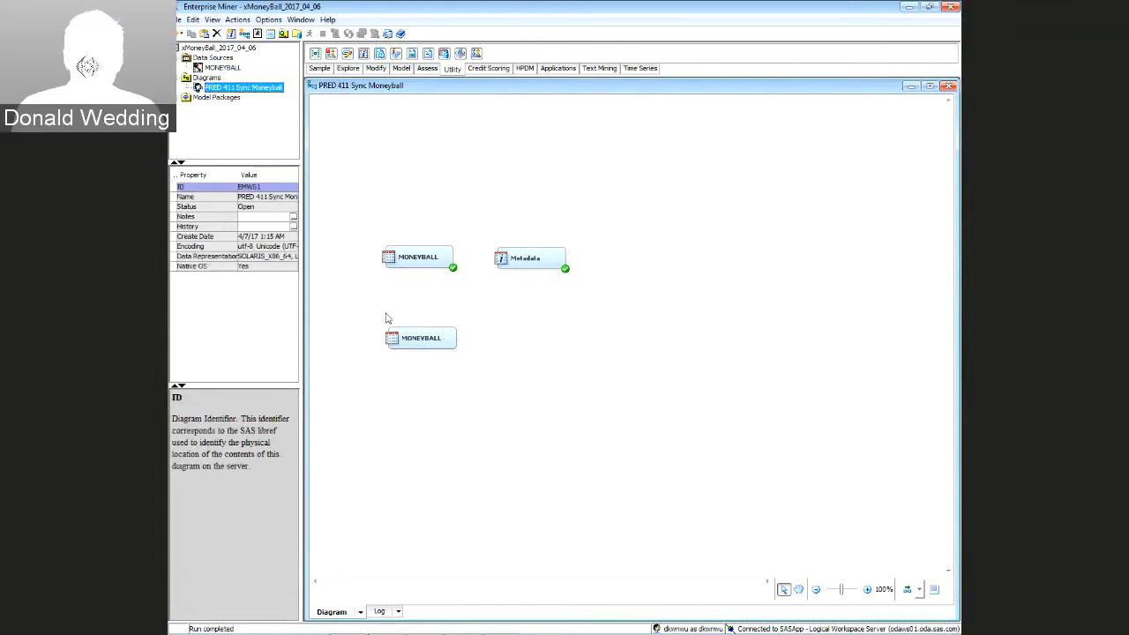
drag(360, 313, 497, 259)
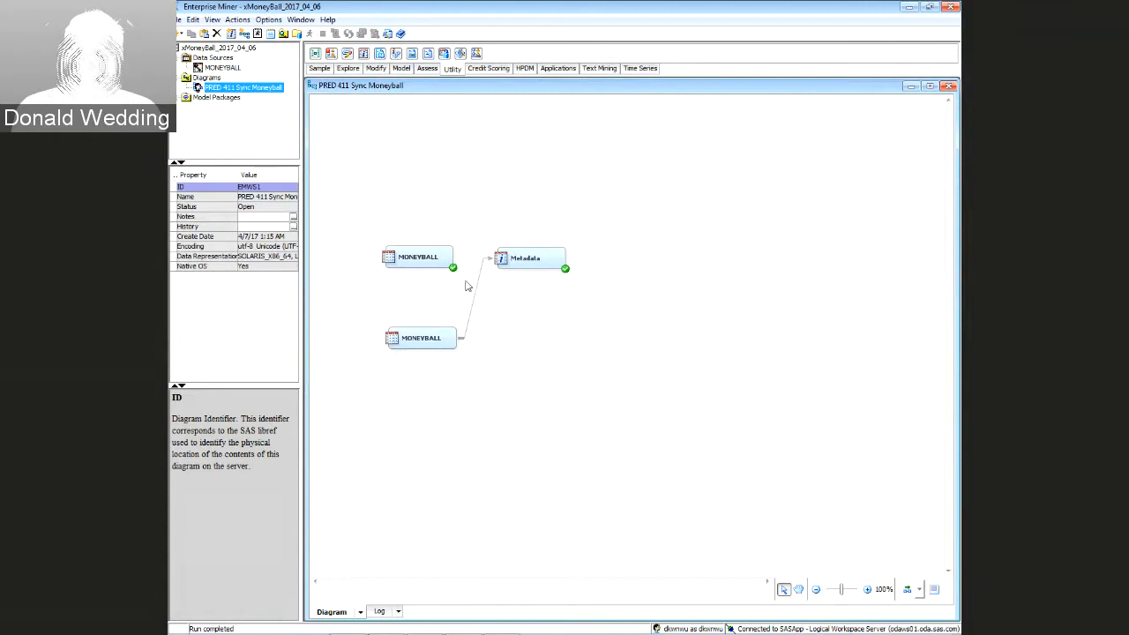
drag(372, 317, 474, 369)
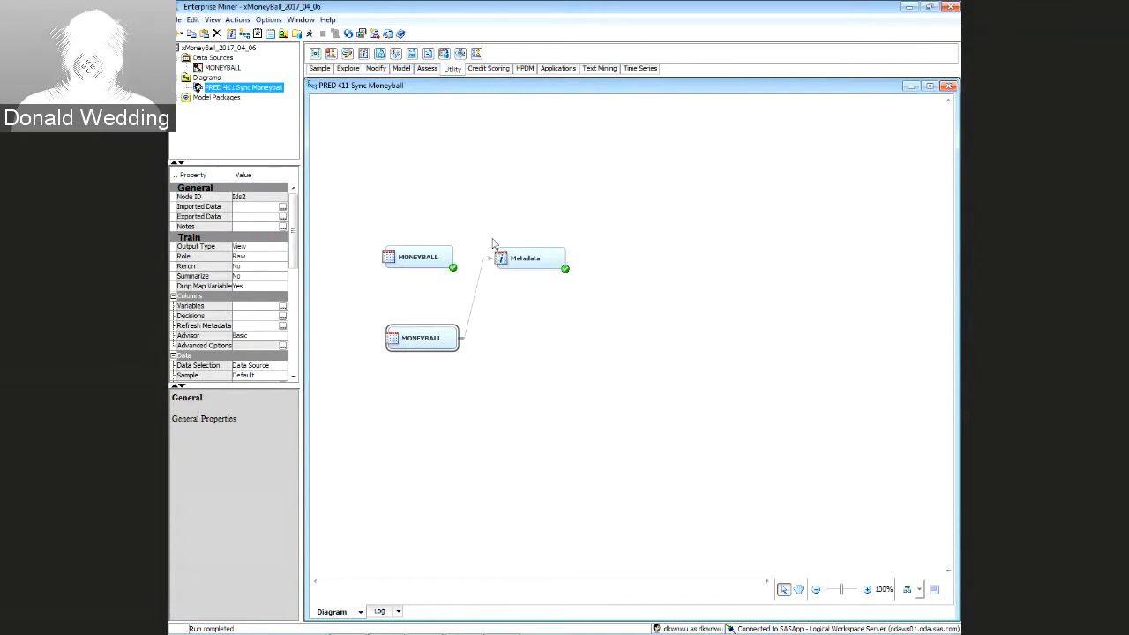
Delete the duplicate lower MONEYBALL node and link the original MONEYBALL into Metadata
drag(484, 234, 583, 287)
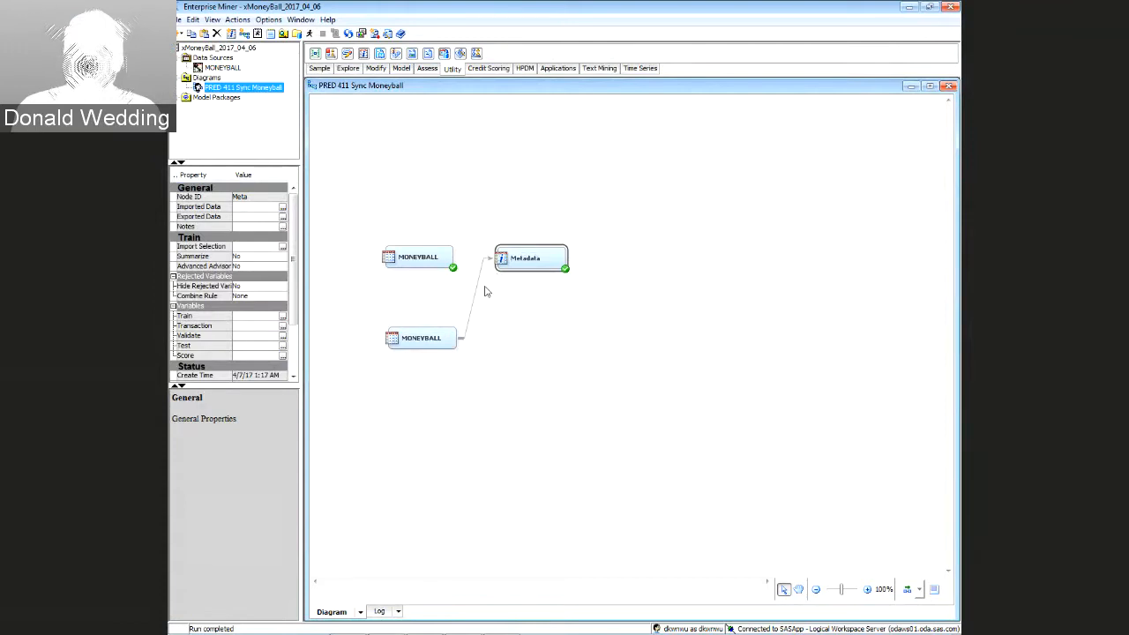
click(428, 341)
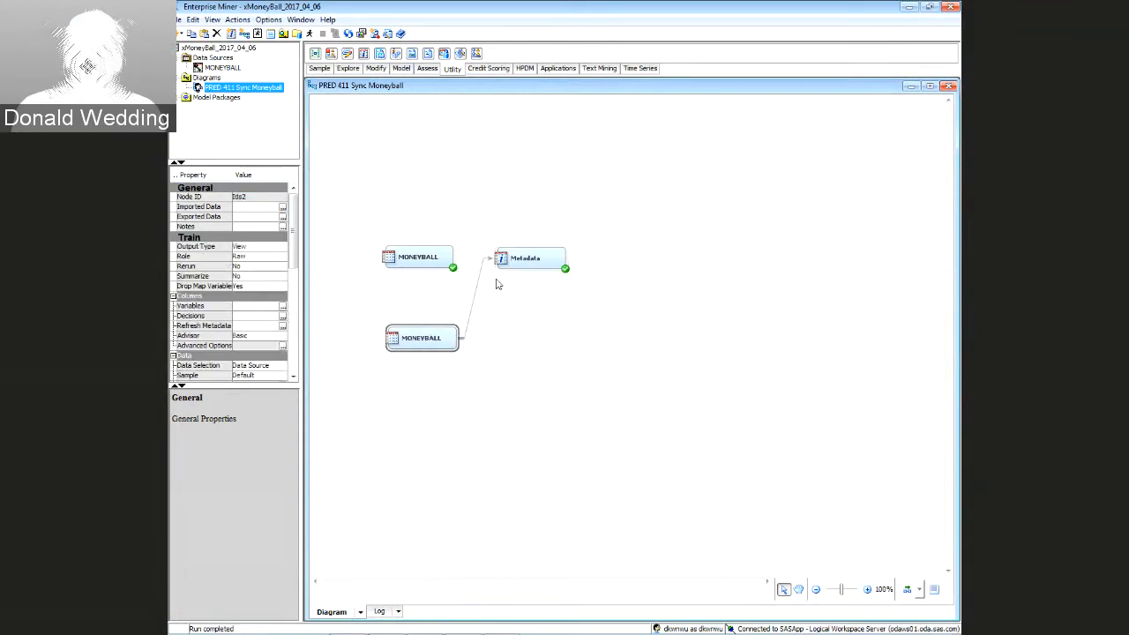
click(518, 260)
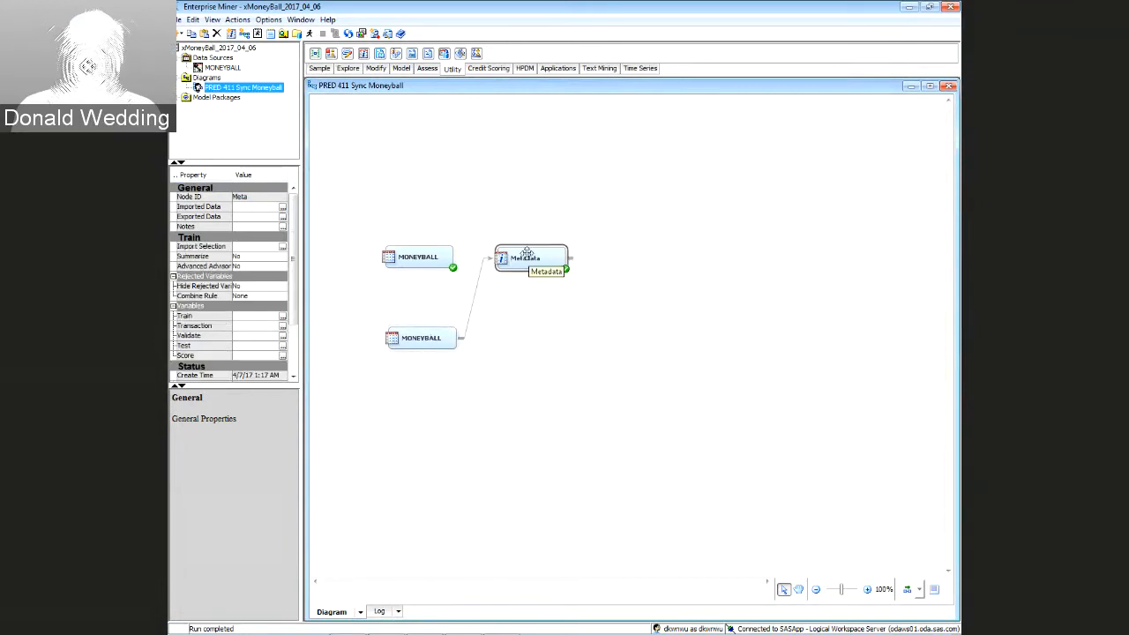
click(476, 298)
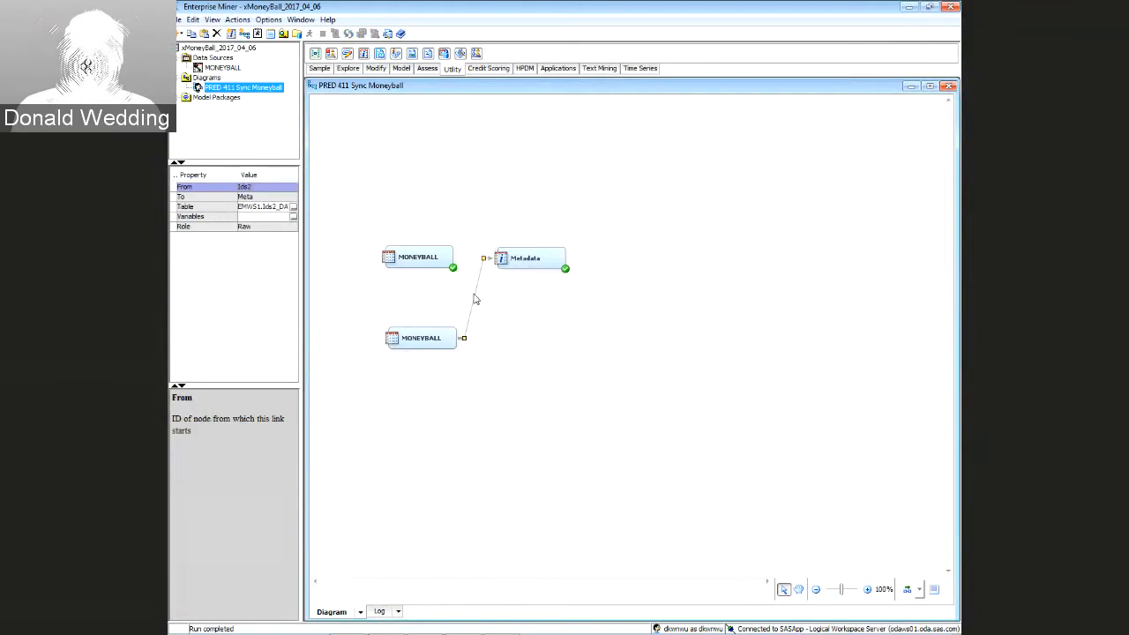
click(421, 340)
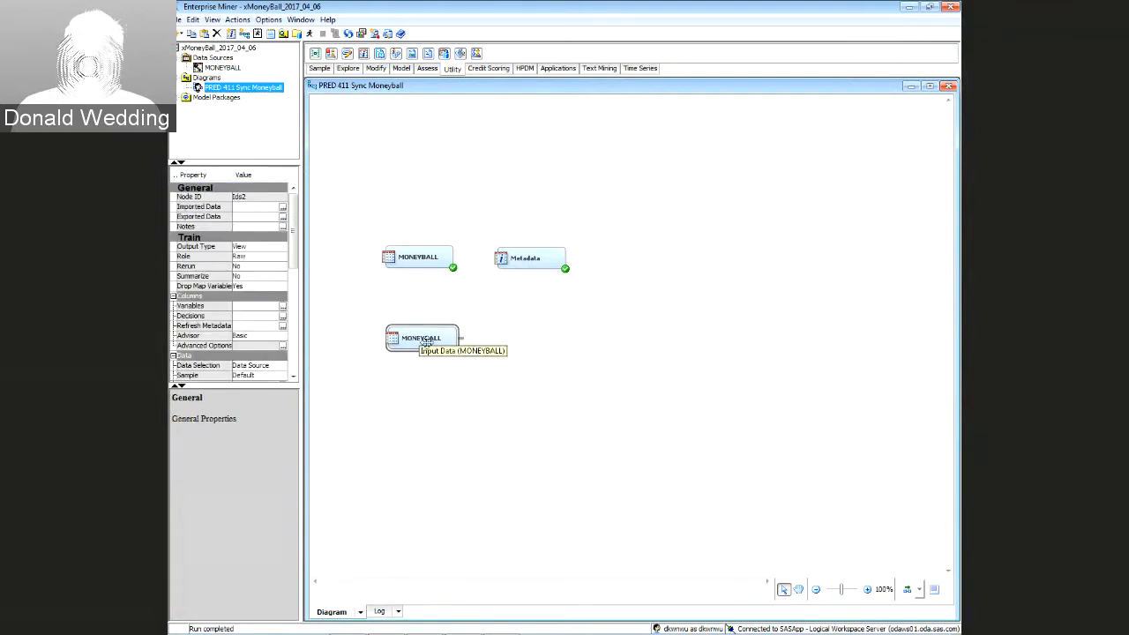
key(Delete)
click(606, 367)
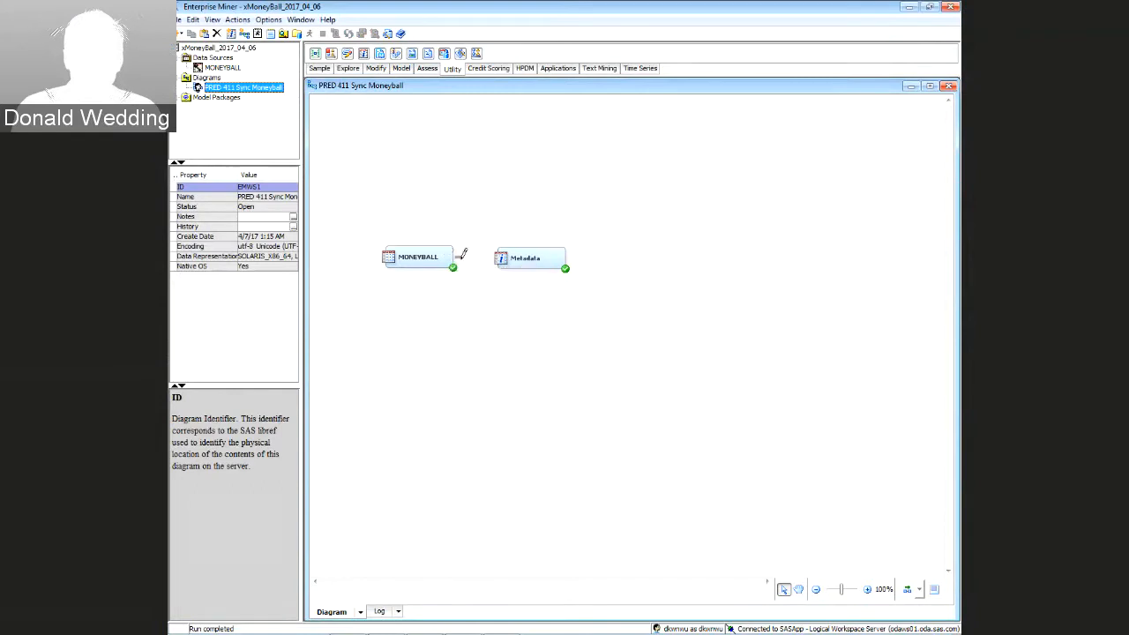
drag(456, 255, 502, 257)
Open the Metadata node's Train variables table
click(527, 259)
right_click(527, 261)
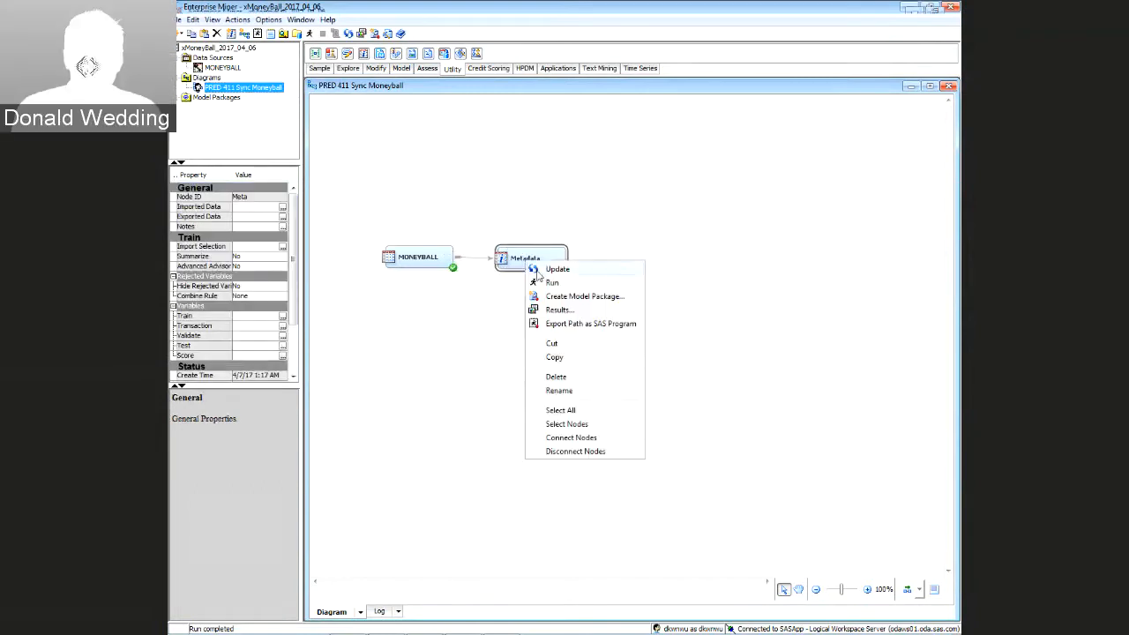
click(283, 317)
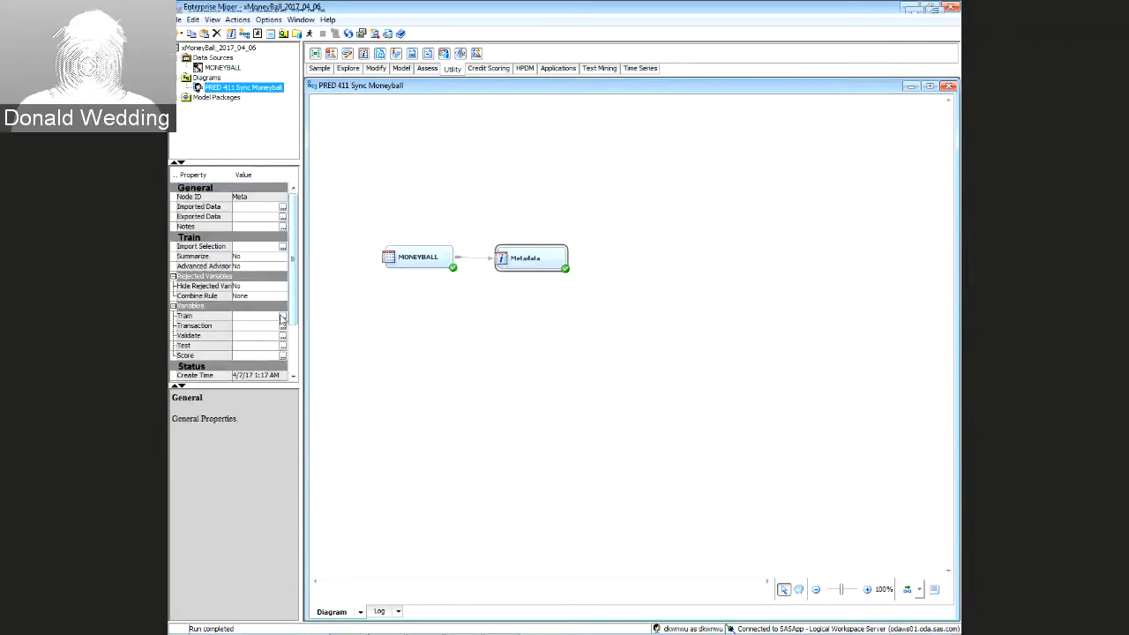
click(283, 316)
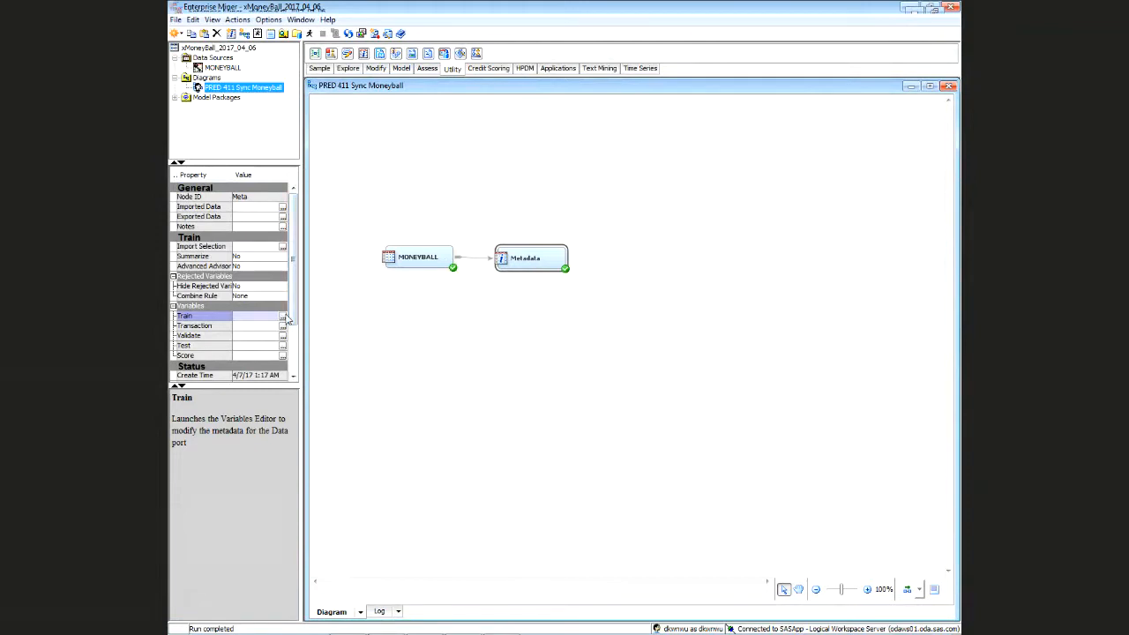
click(284, 316)
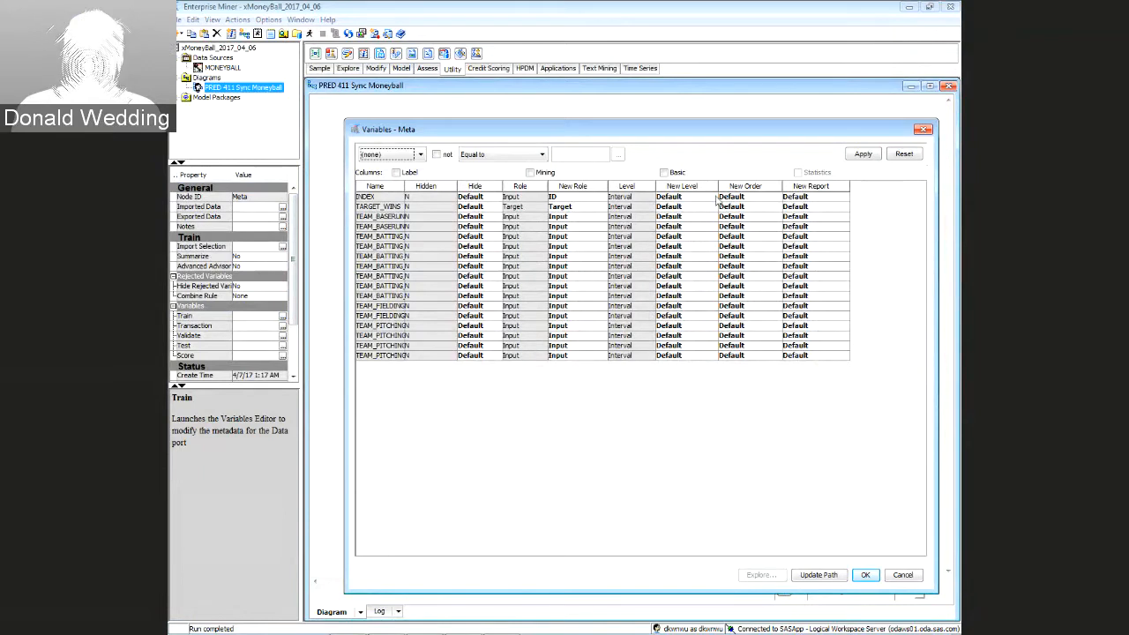
Try INDEX's new level as Binary, Interval and Nominal, finally setting it to Ordinal
click(636, 198)
click(636, 208)
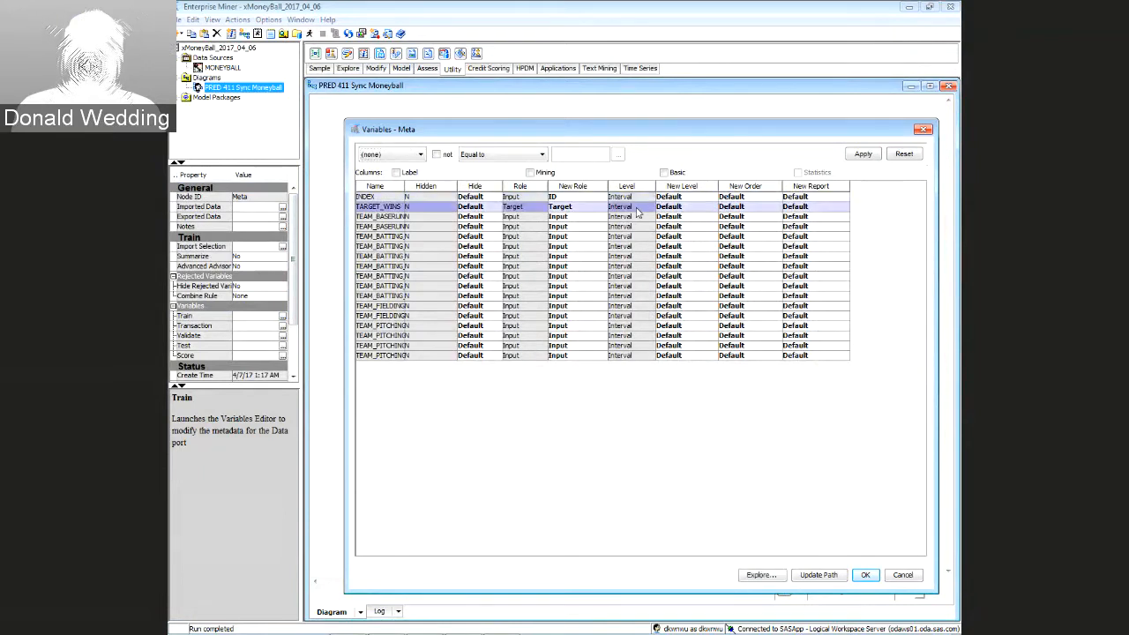
click(642, 217)
click(645, 228)
click(646, 246)
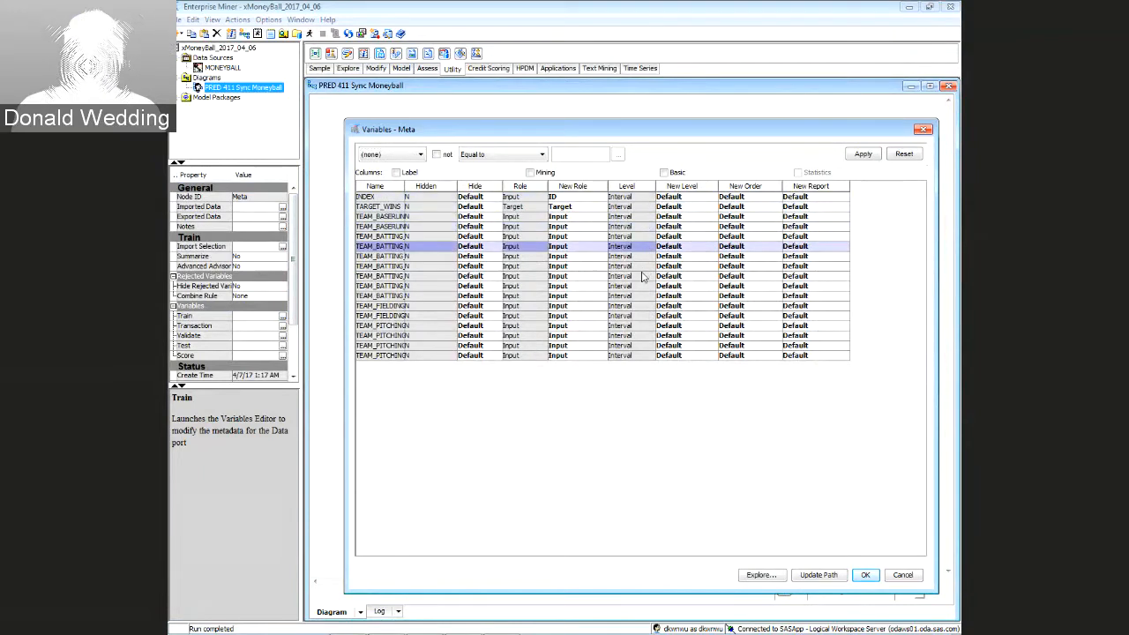
click(686, 199)
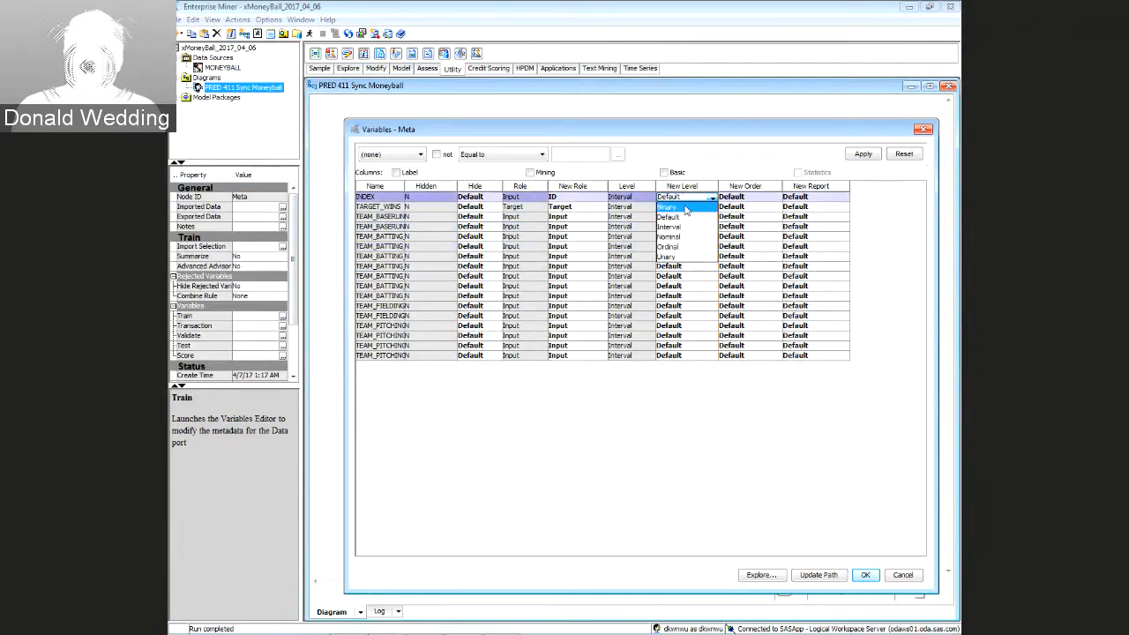
click(684, 208)
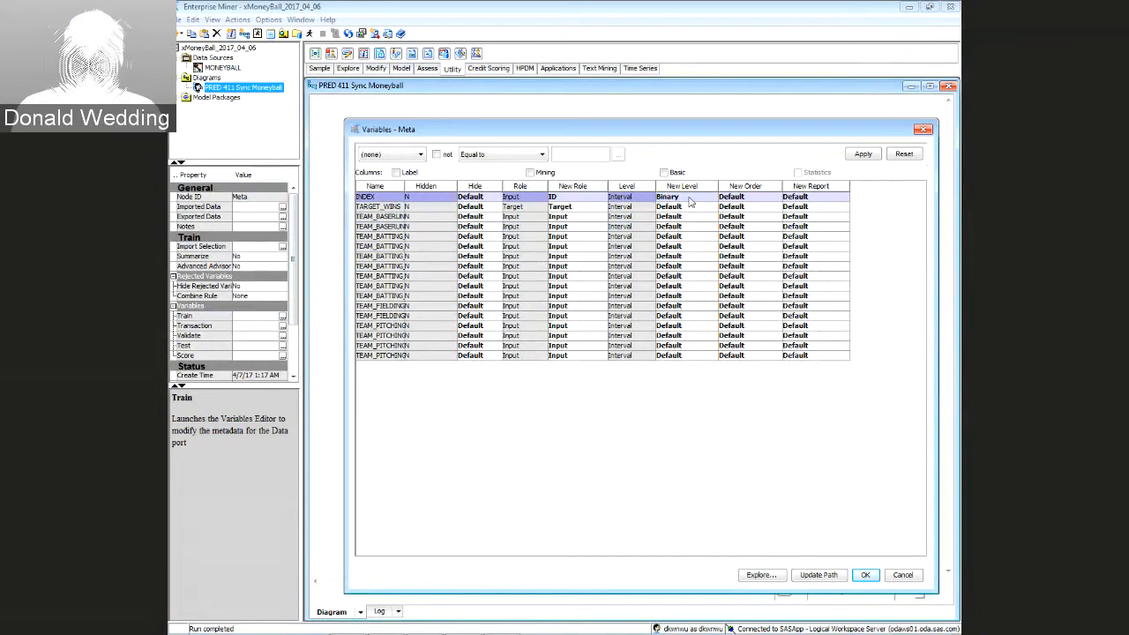
click(690, 202)
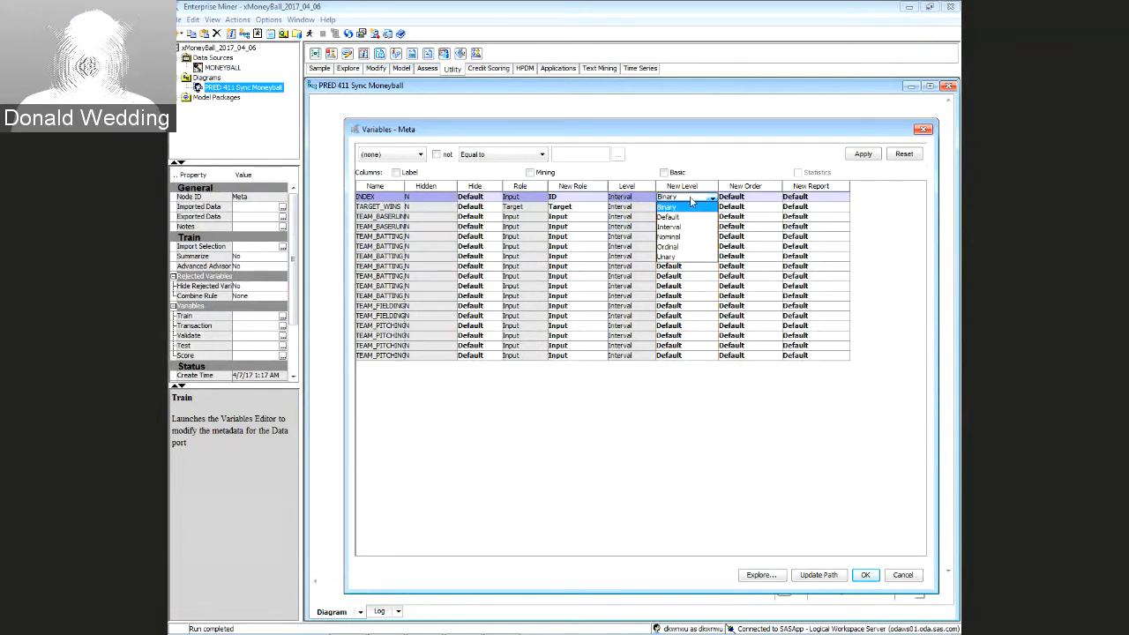
click(680, 228)
click(694, 207)
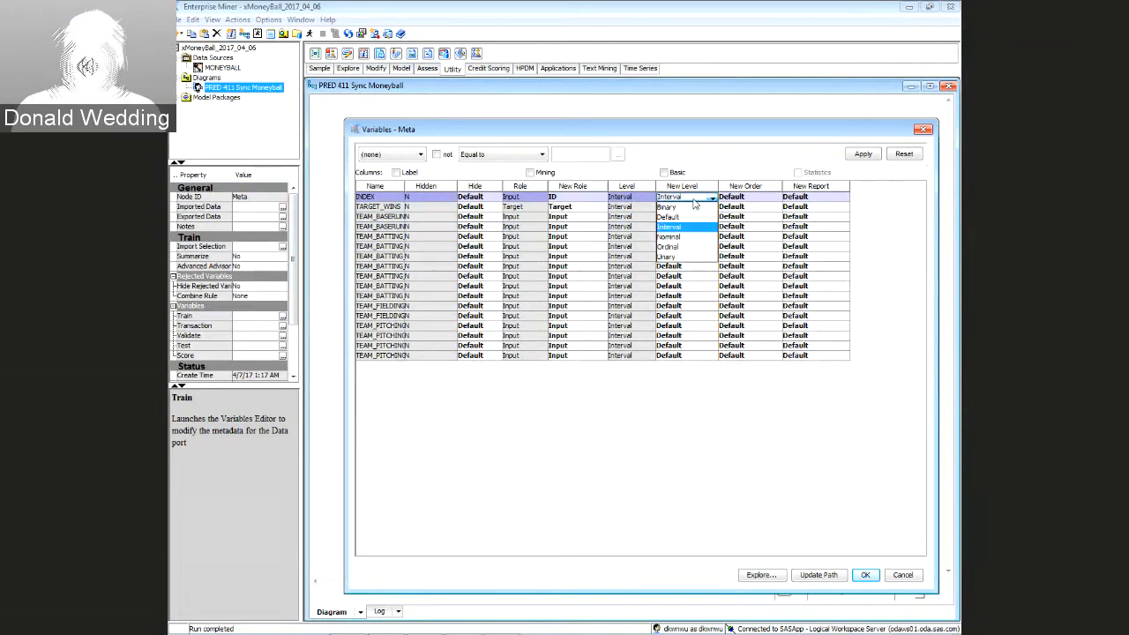
click(688, 236)
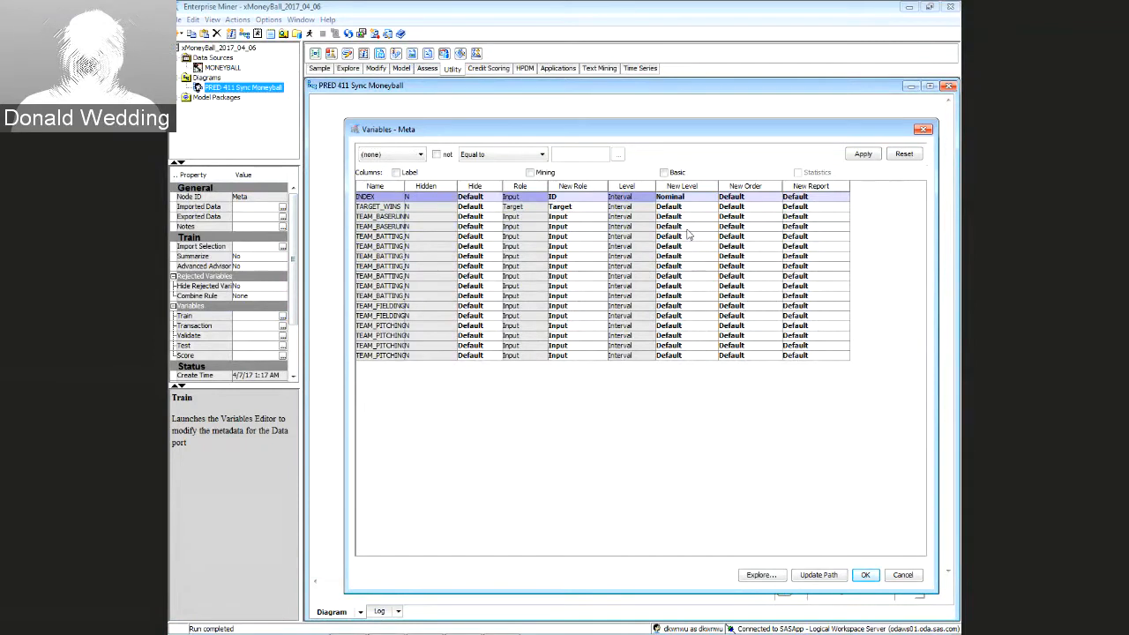
click(701, 197)
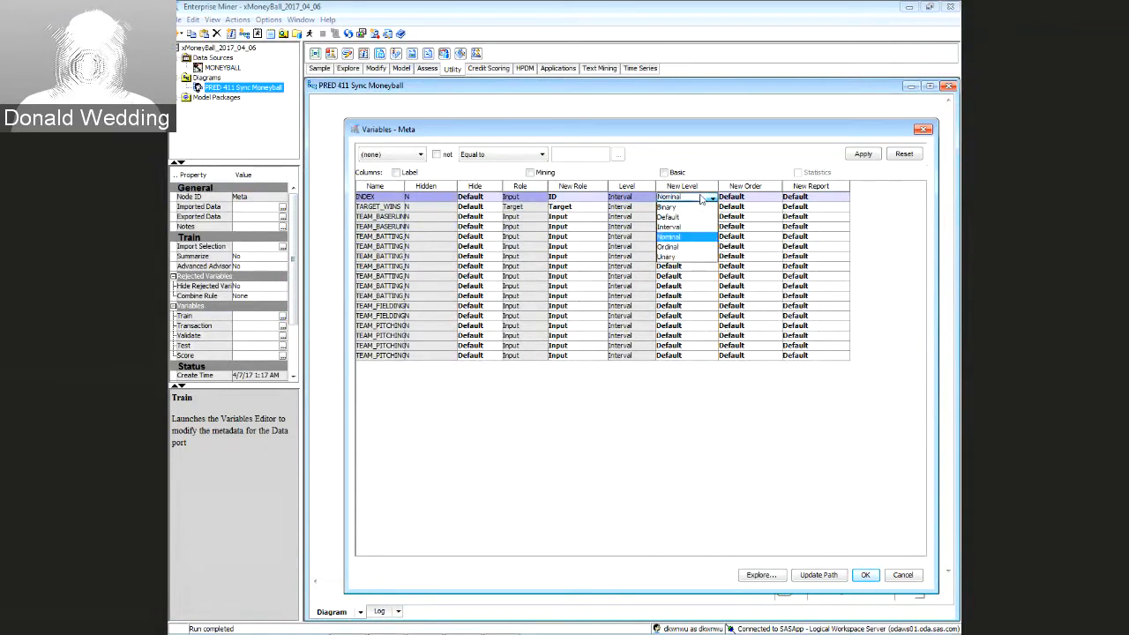
click(676, 247)
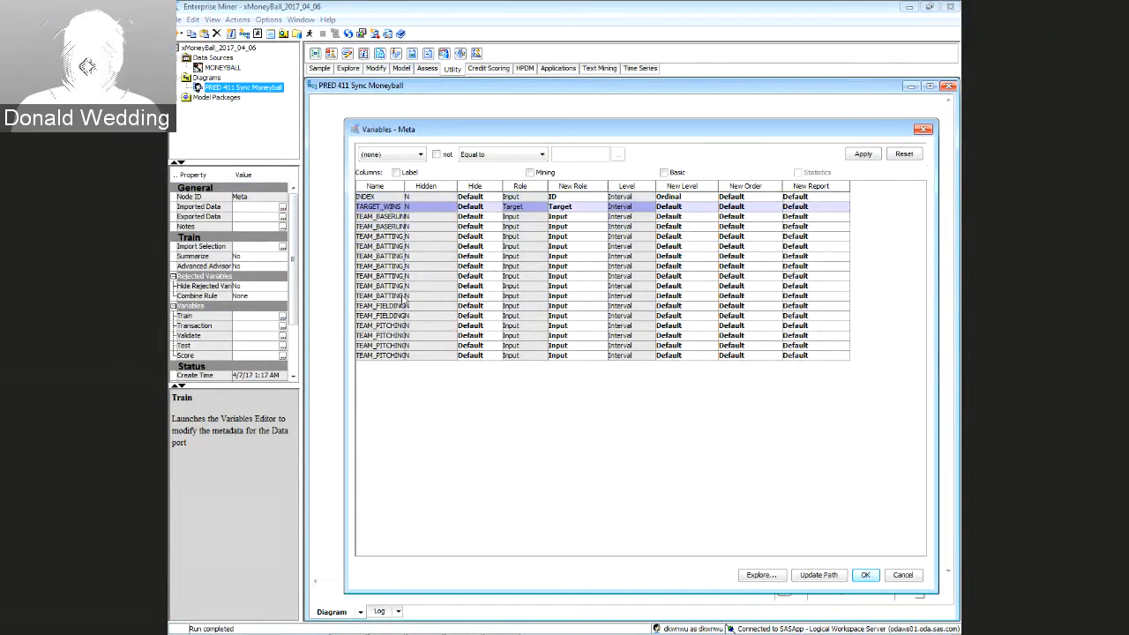
click(389, 198)
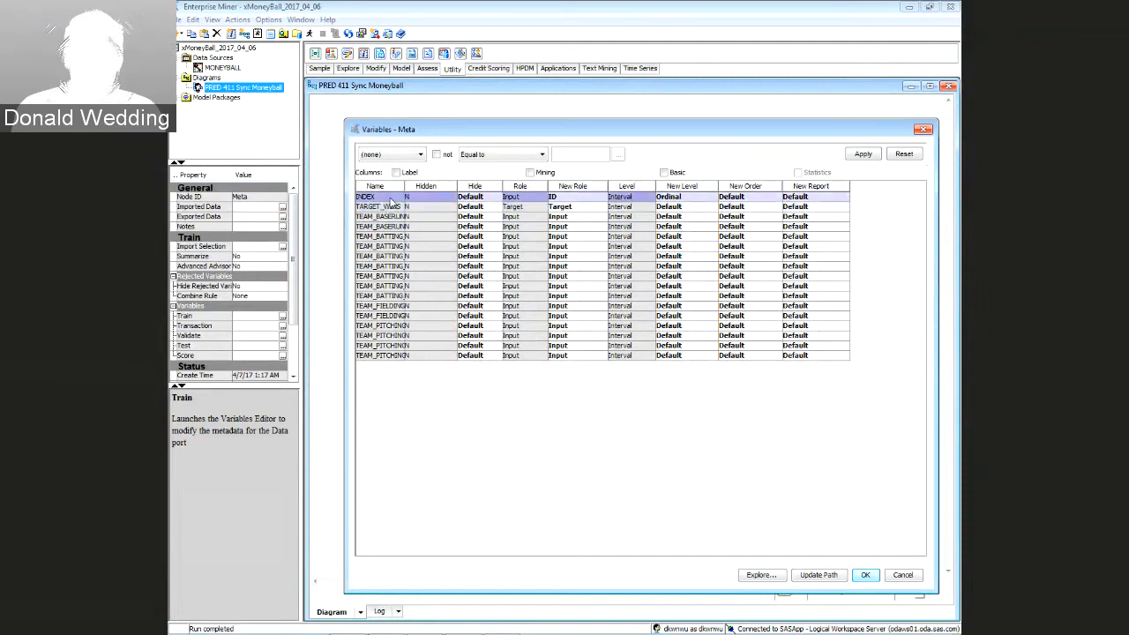
Set all 17 variables' new level to Interval and apply the changes with OK
shift+click(389, 355)
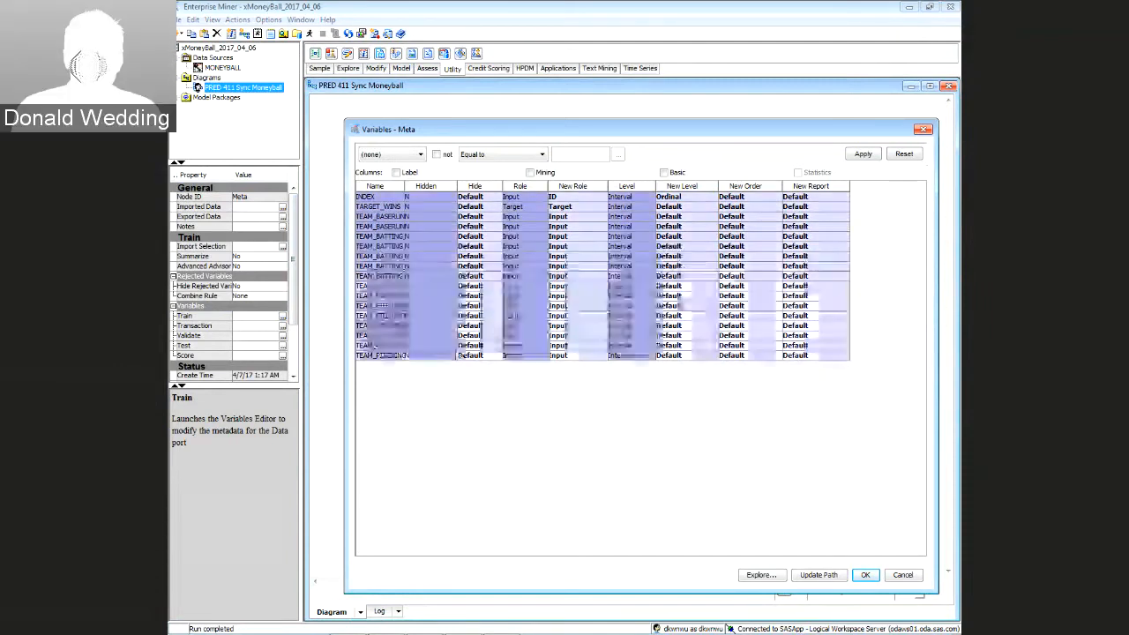
click(716, 357)
click(683, 384)
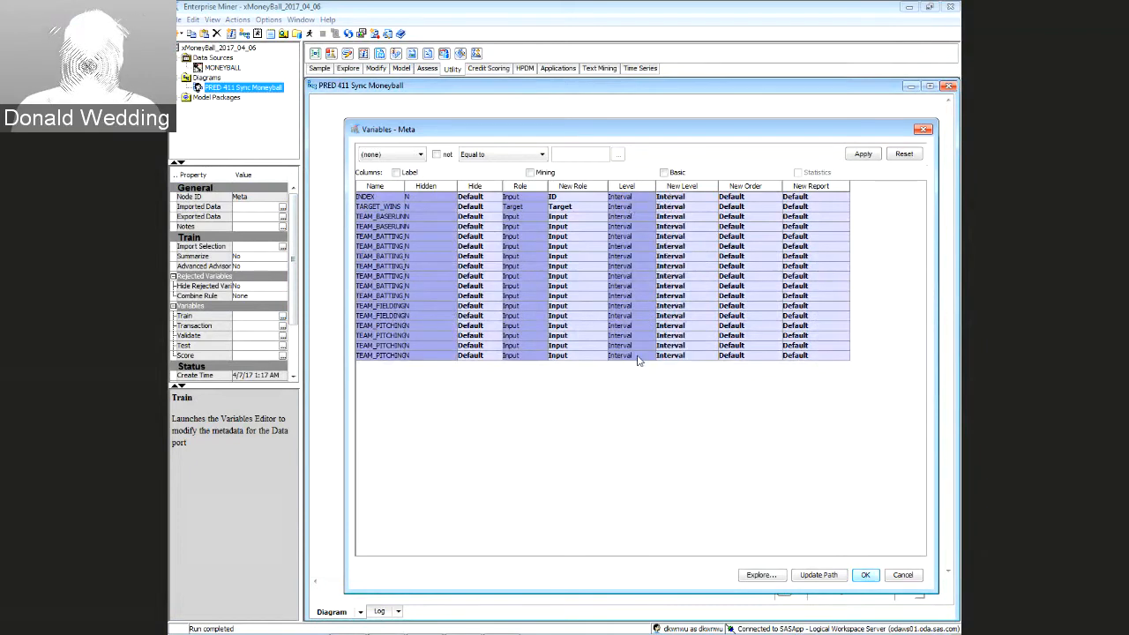
click(694, 356)
click(603, 401)
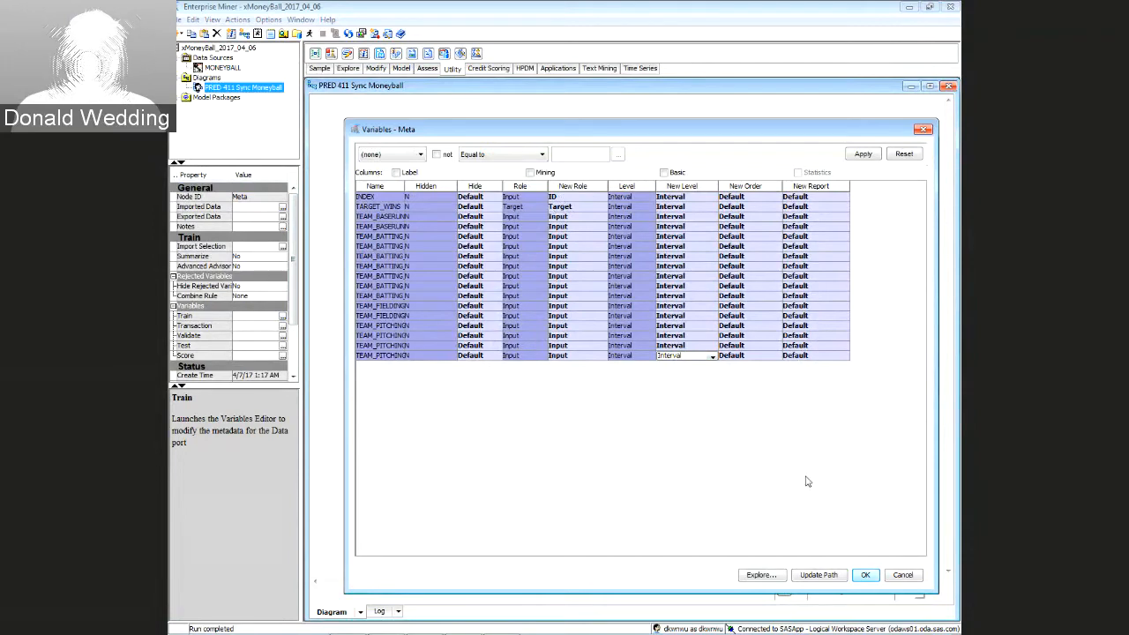
click(865, 575)
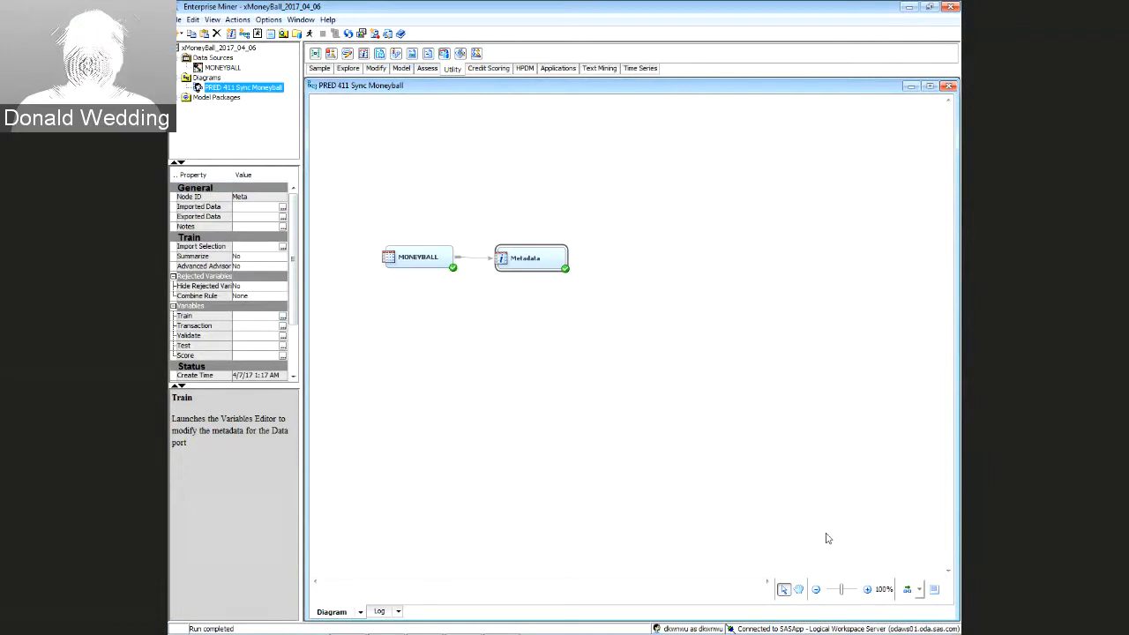
click(684, 429)
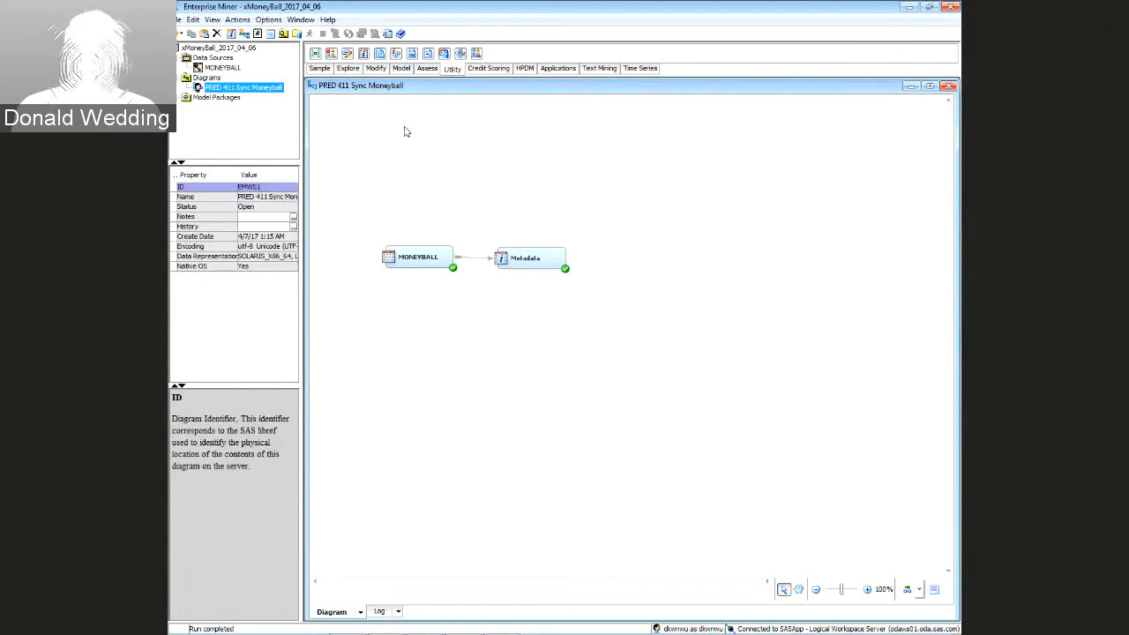
click(319, 69)
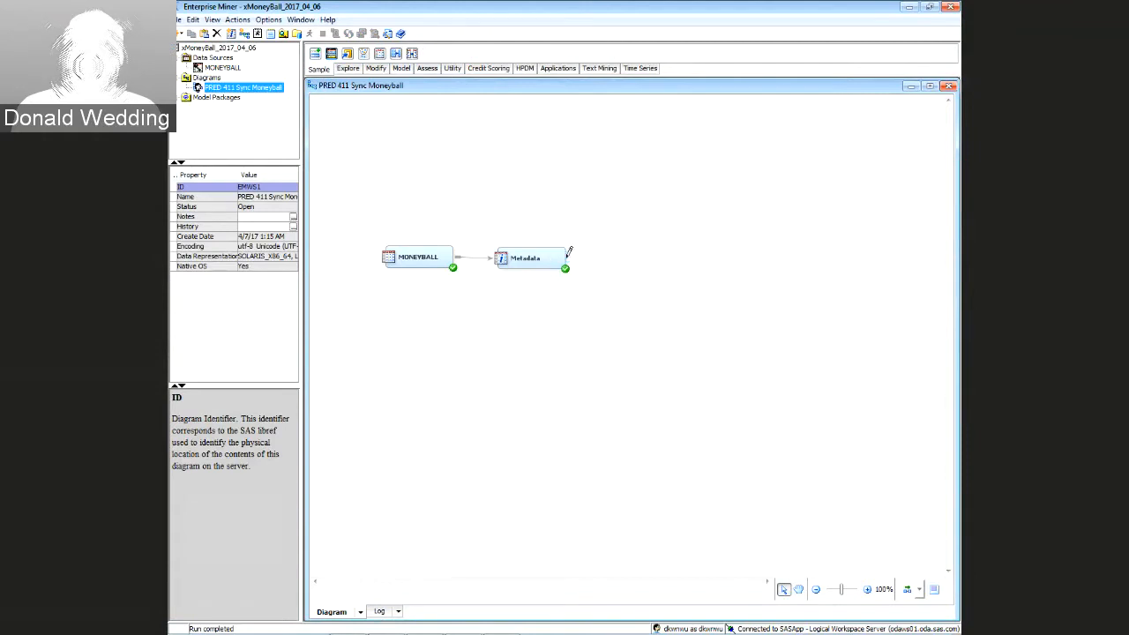
drag(568, 254, 637, 263)
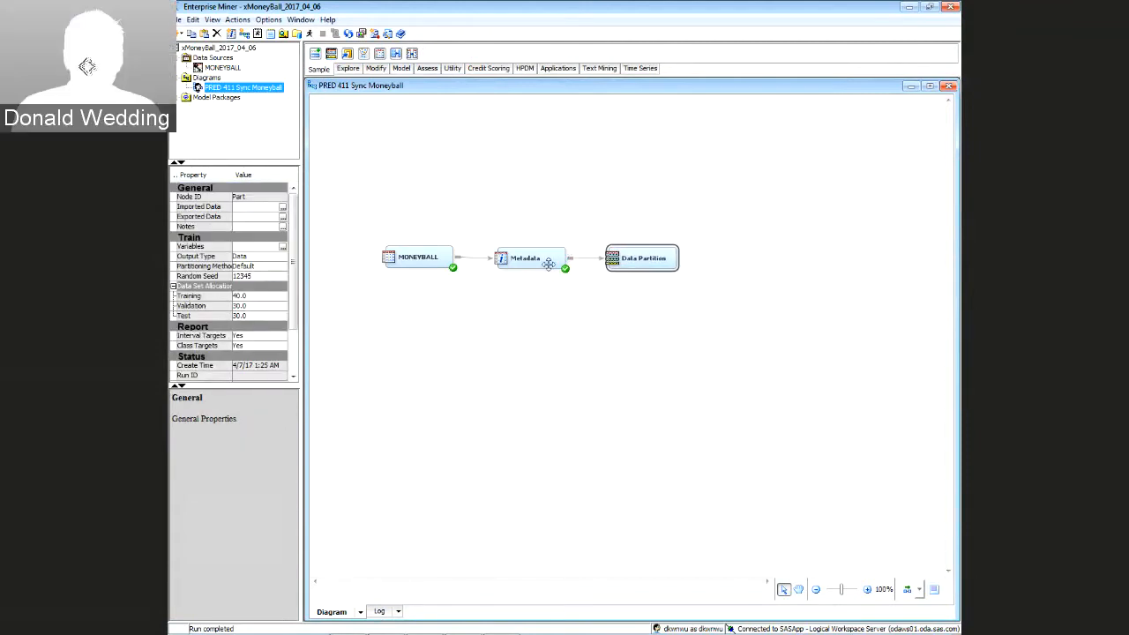
click(204, 298)
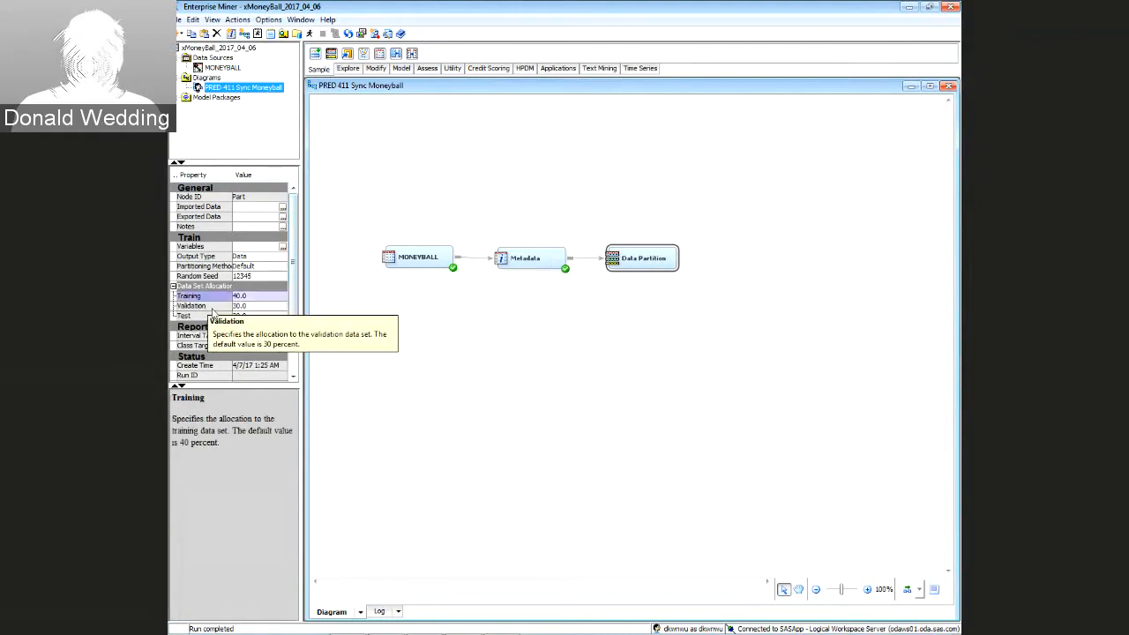
click(218, 314)
click(207, 296)
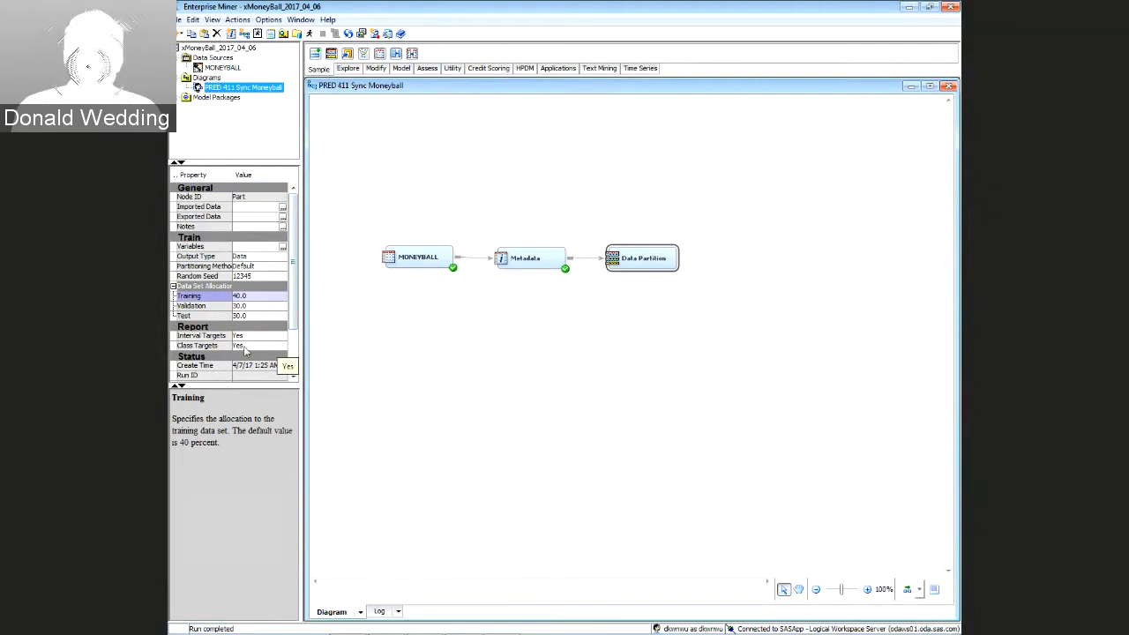
click(197, 306)
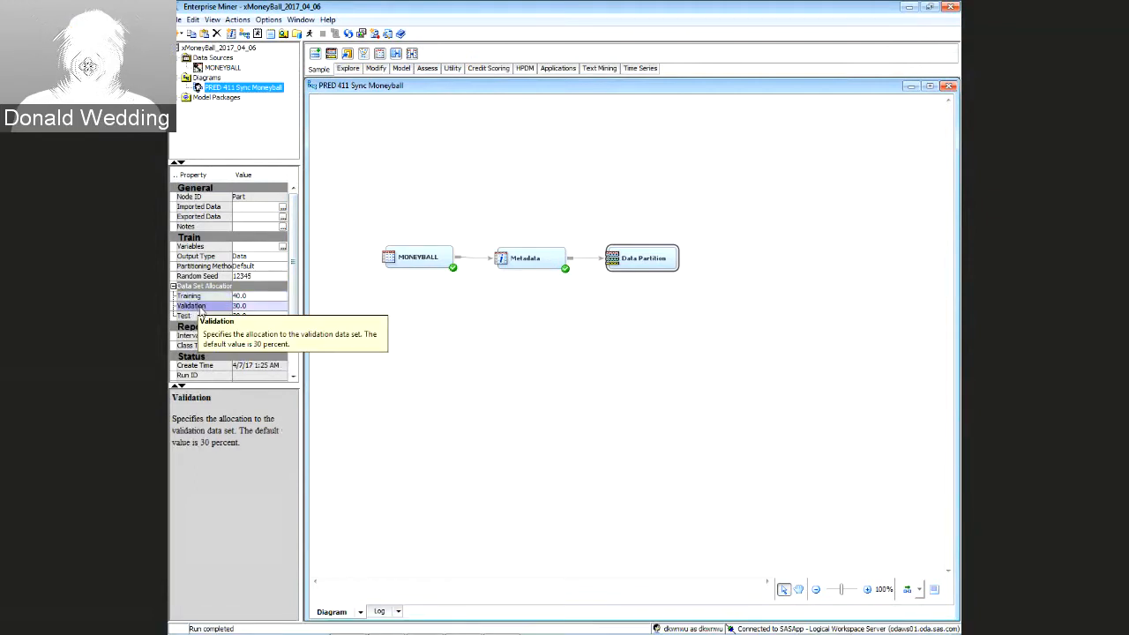
click(196, 316)
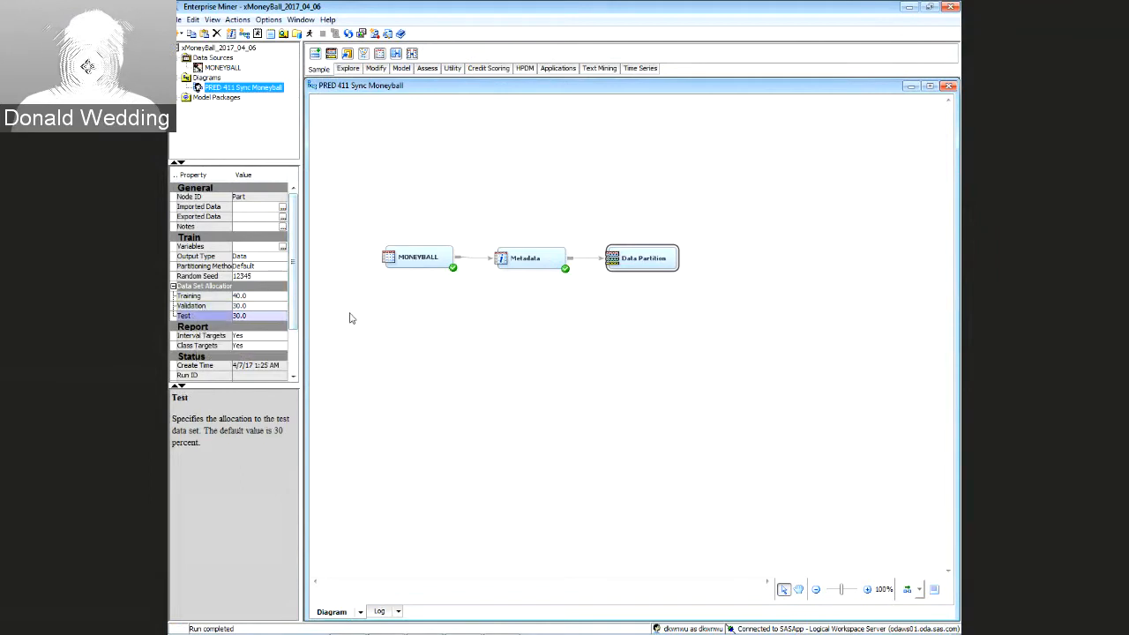
click(190, 306)
click(191, 317)
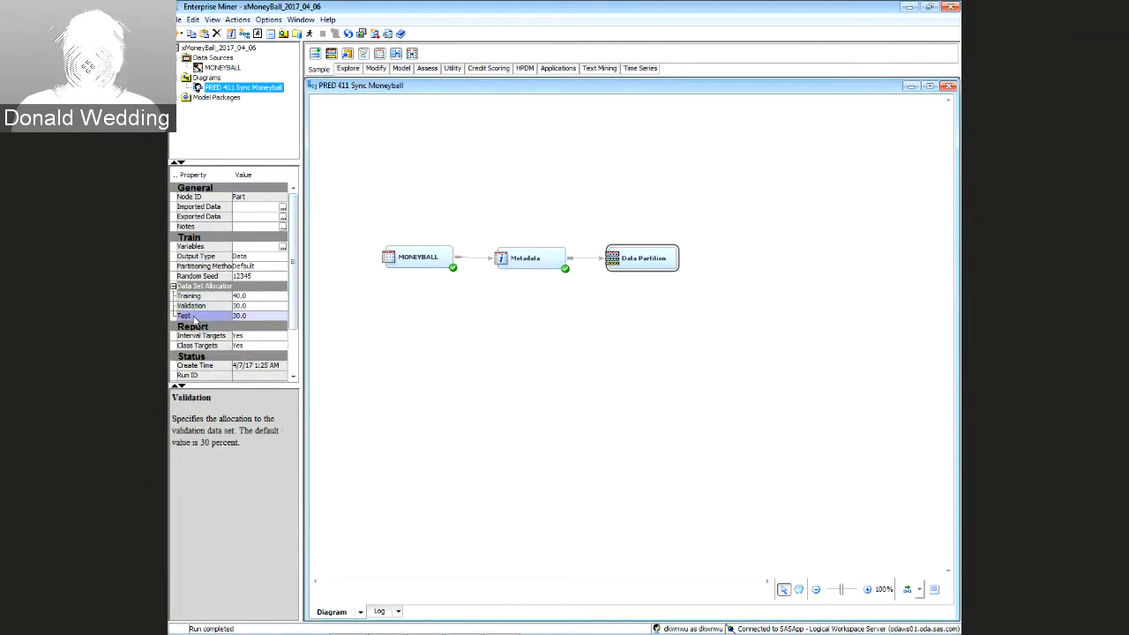
click(436, 352)
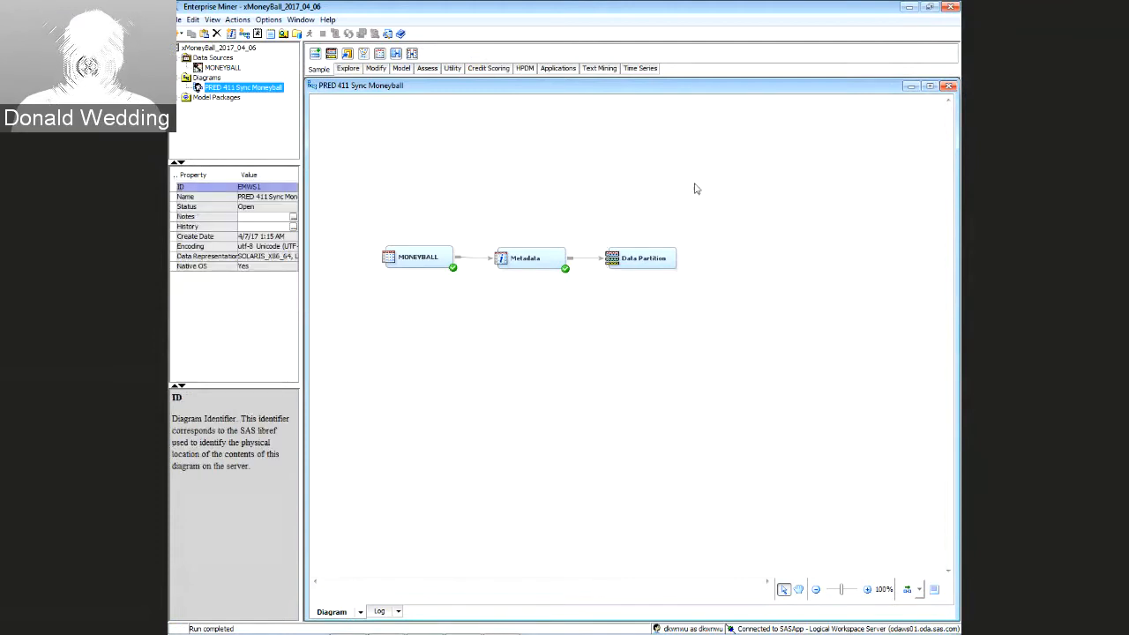
click(650, 253)
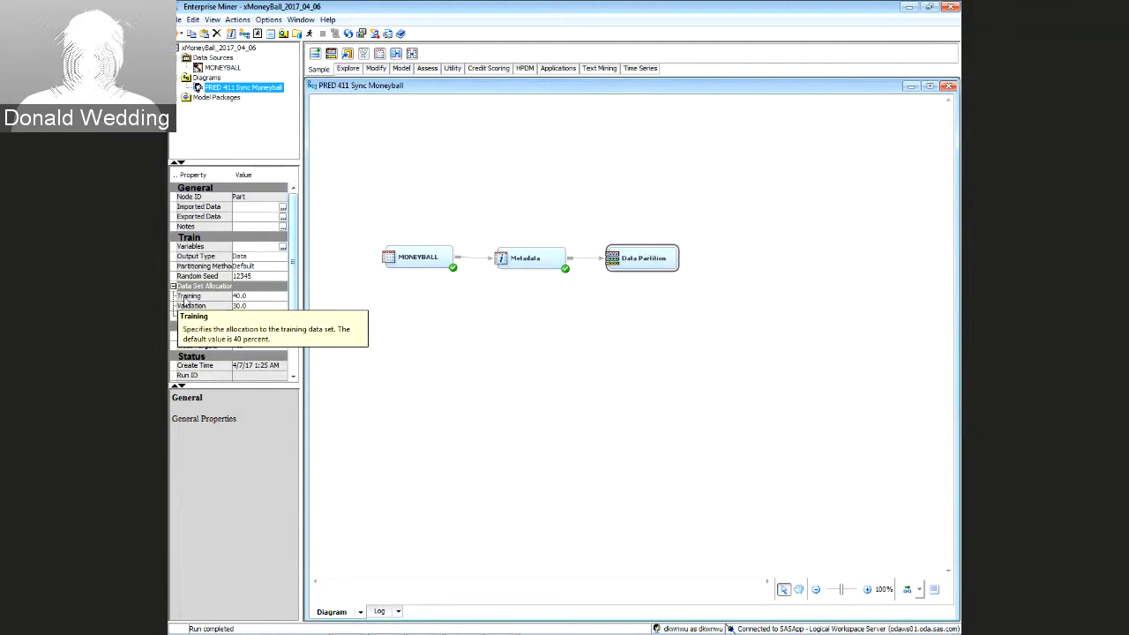
click(184, 299)
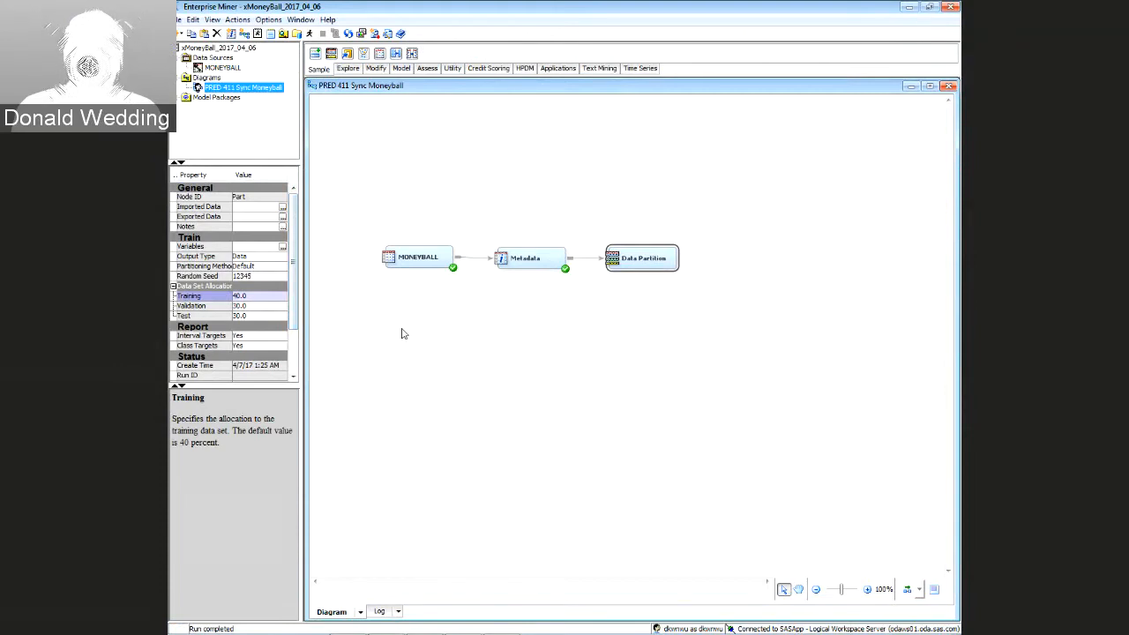
click(206, 308)
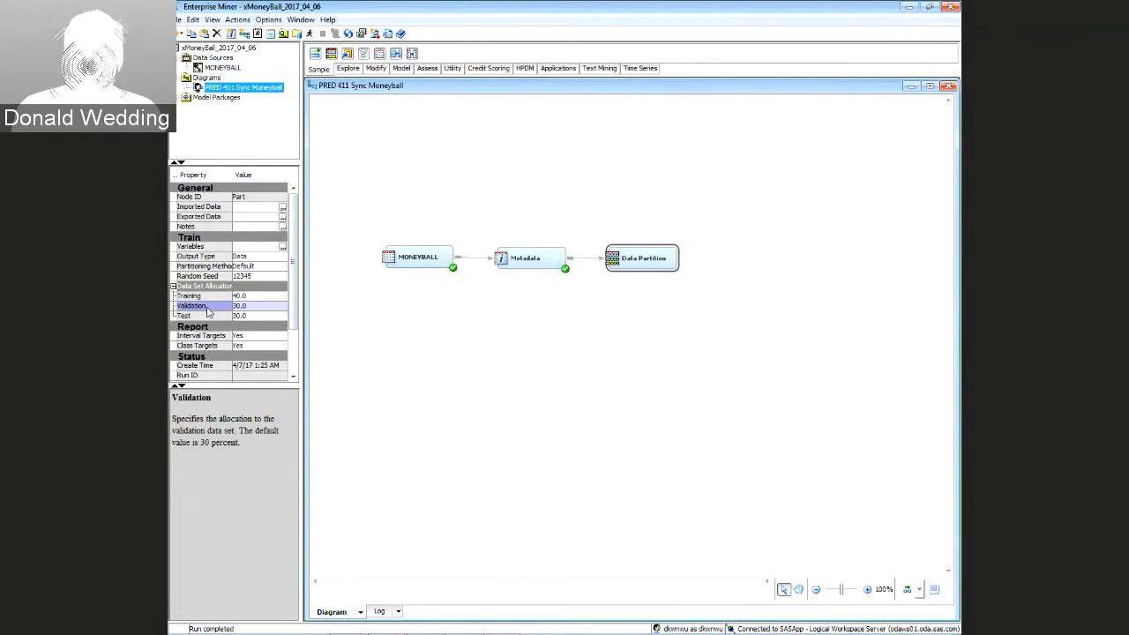
click(205, 318)
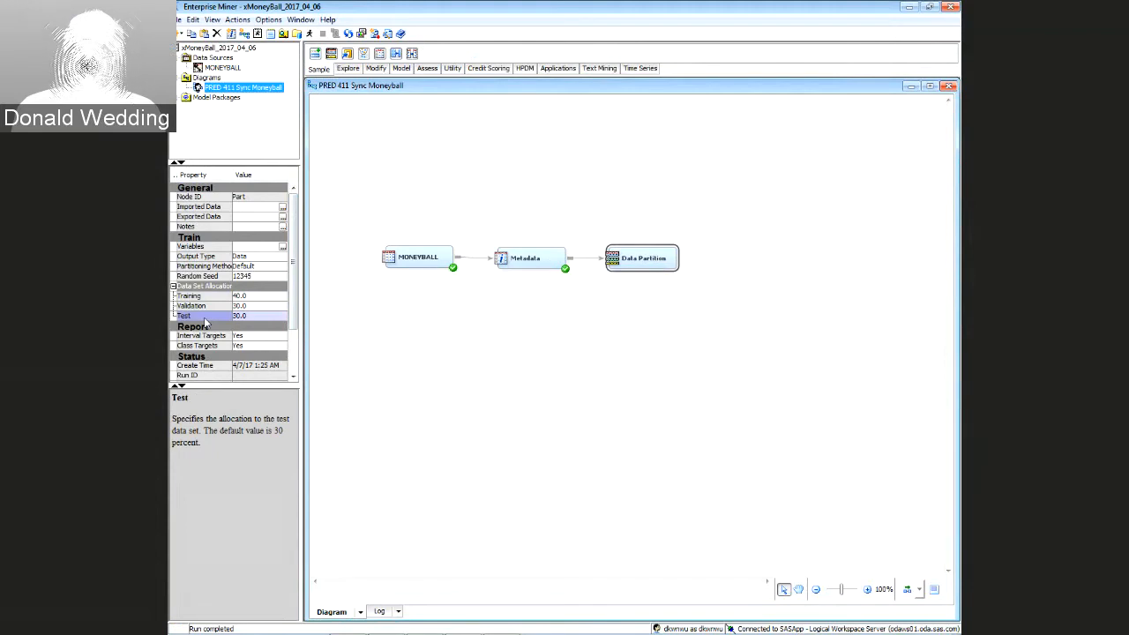
click(203, 308)
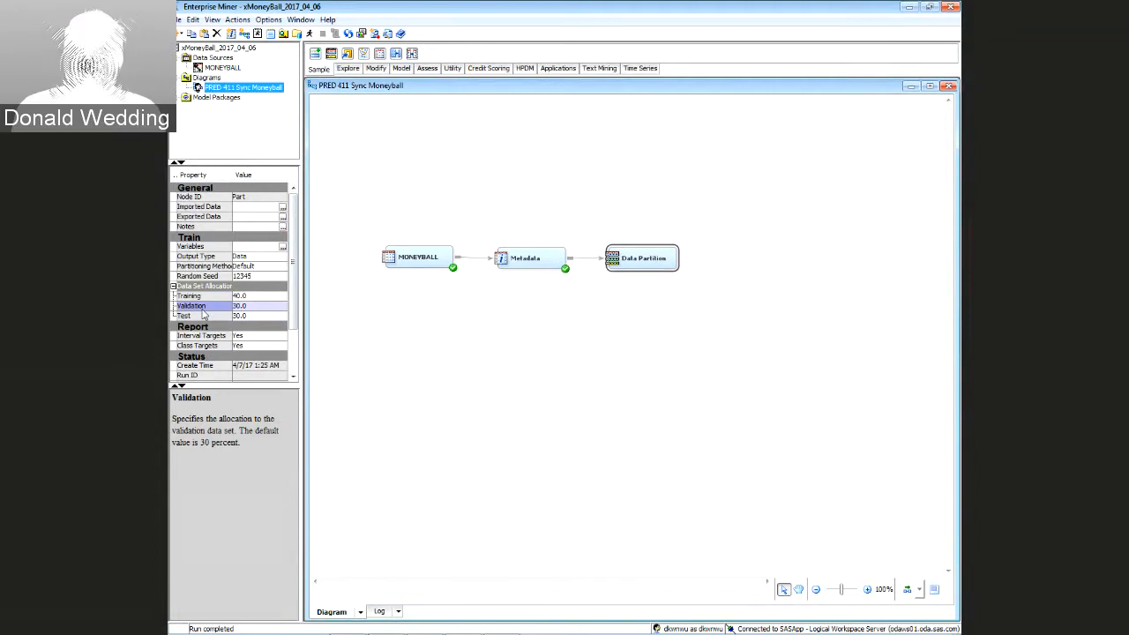
Set Validation to 0 and Training to 70, leaving the Random Seed at 12345
click(255, 306)
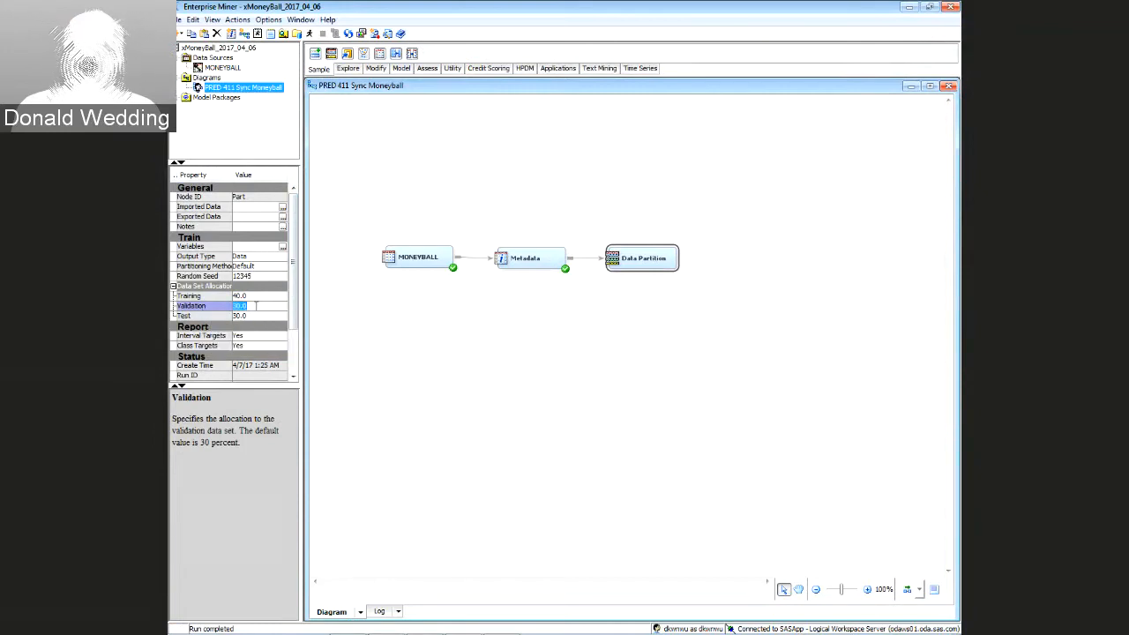
key(BackSpace)
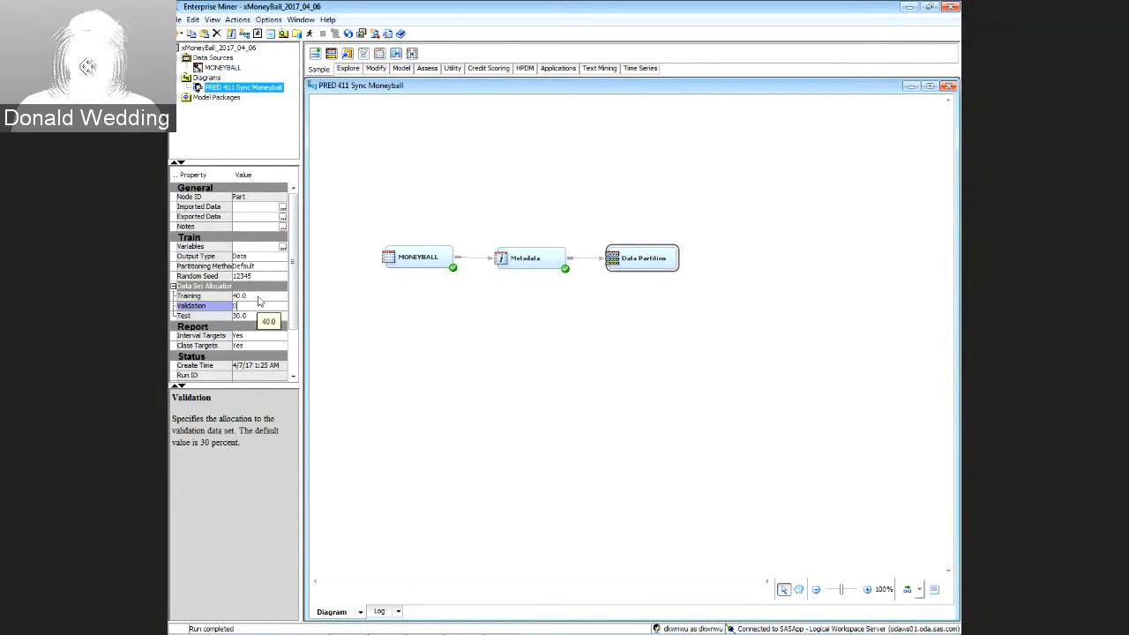
click(258, 296)
text(70)
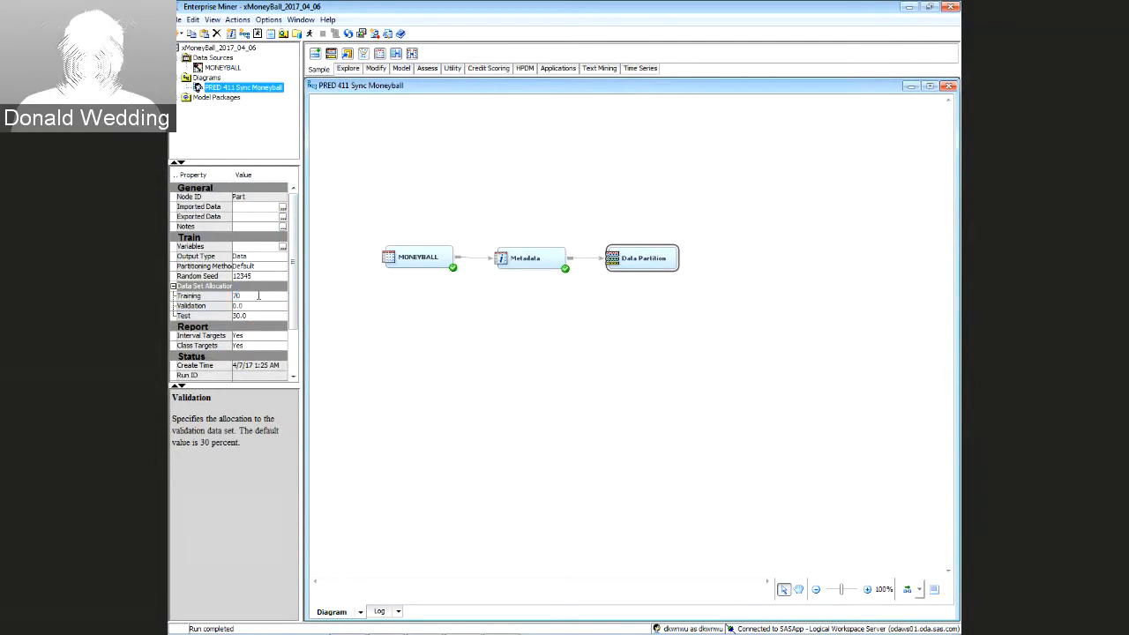
key(Return)
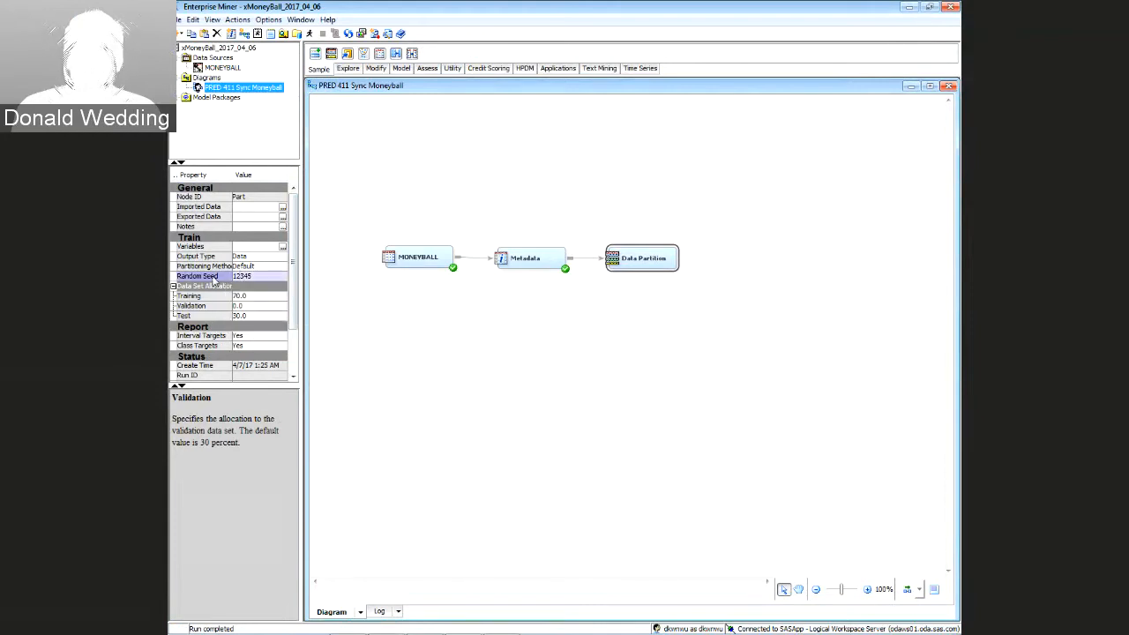
click(248, 277)
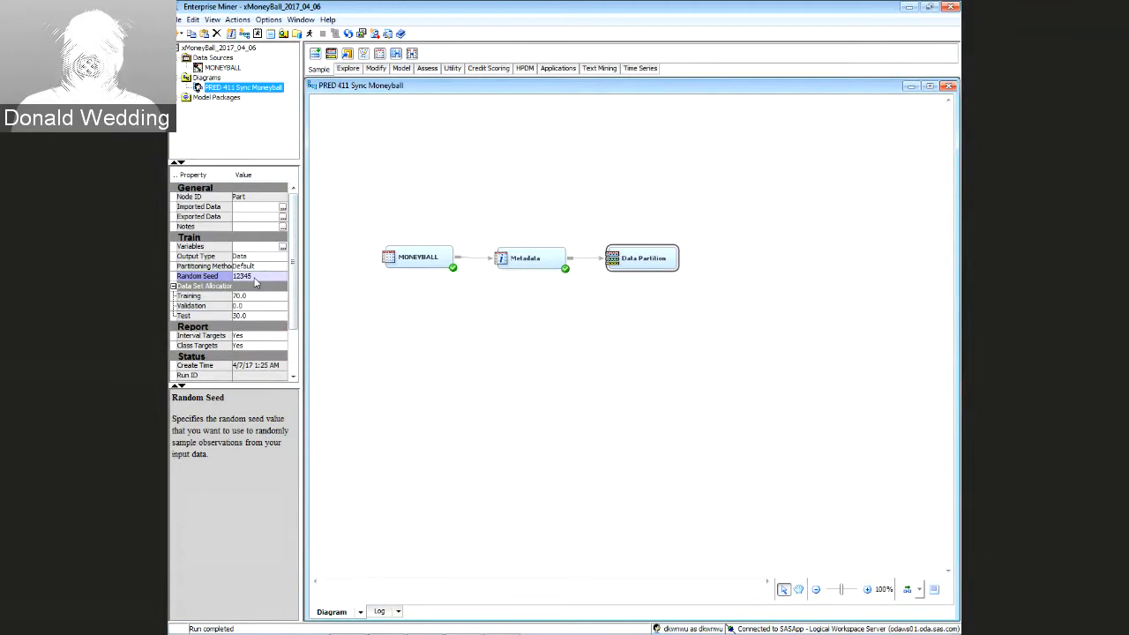
click(258, 277)
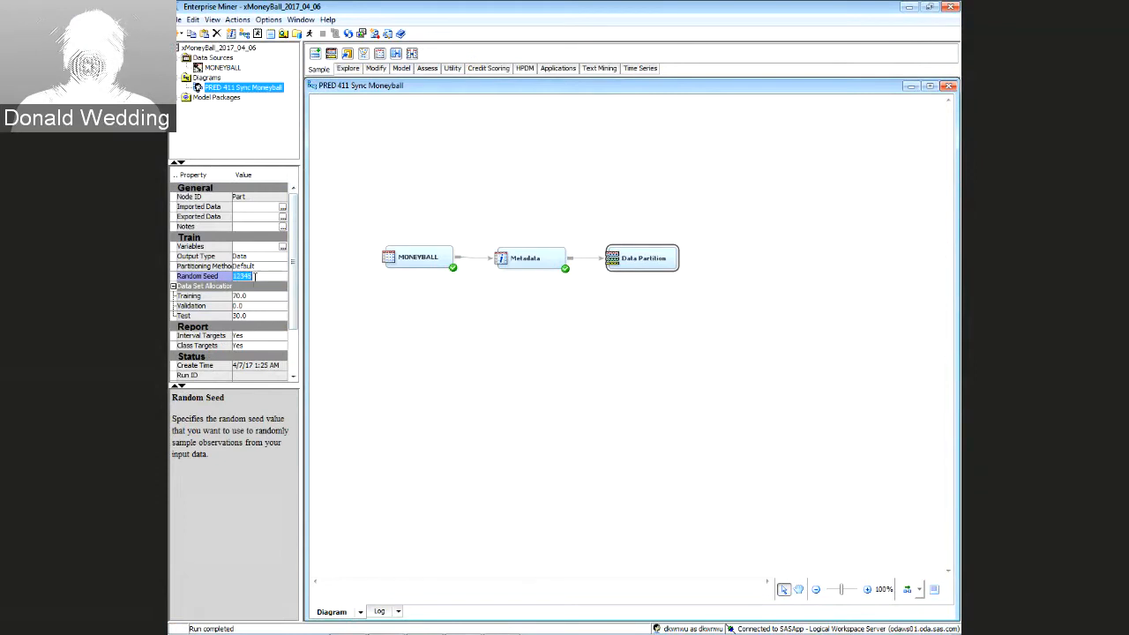
click(262, 276)
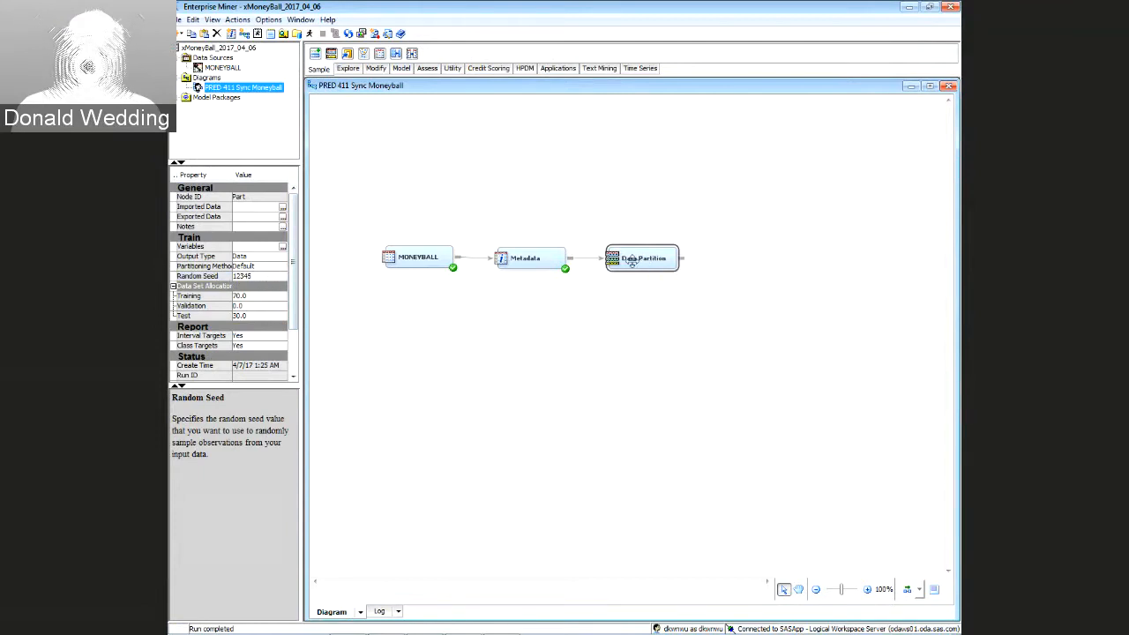
Run the path ending at Data Partition and dismiss the completion message
right_click(633, 262)
click(660, 305)
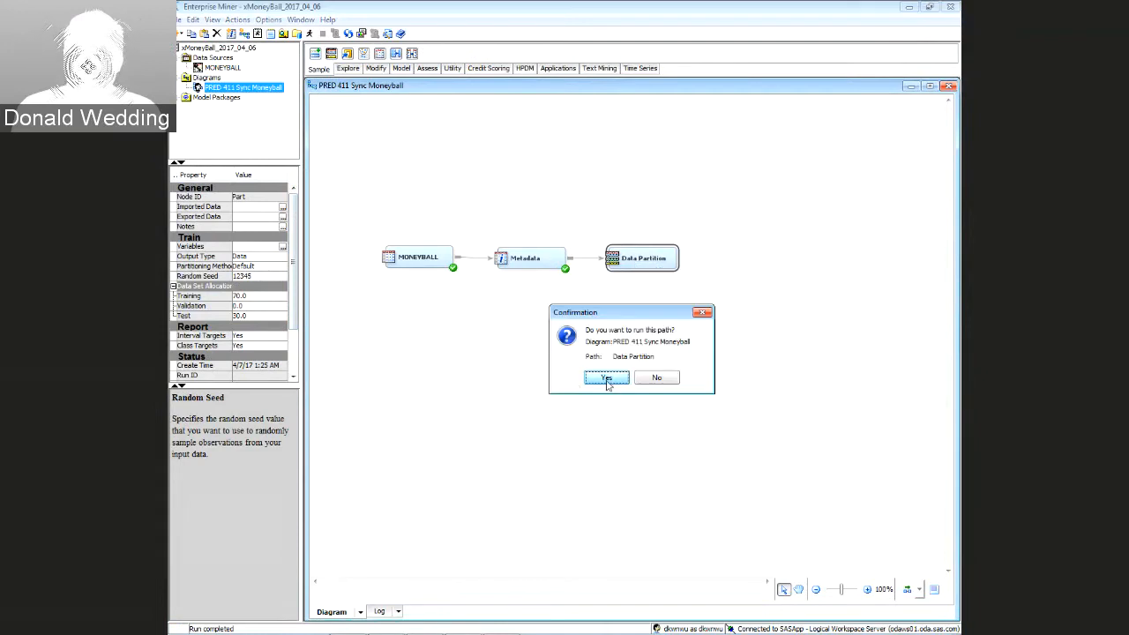
click(606, 383)
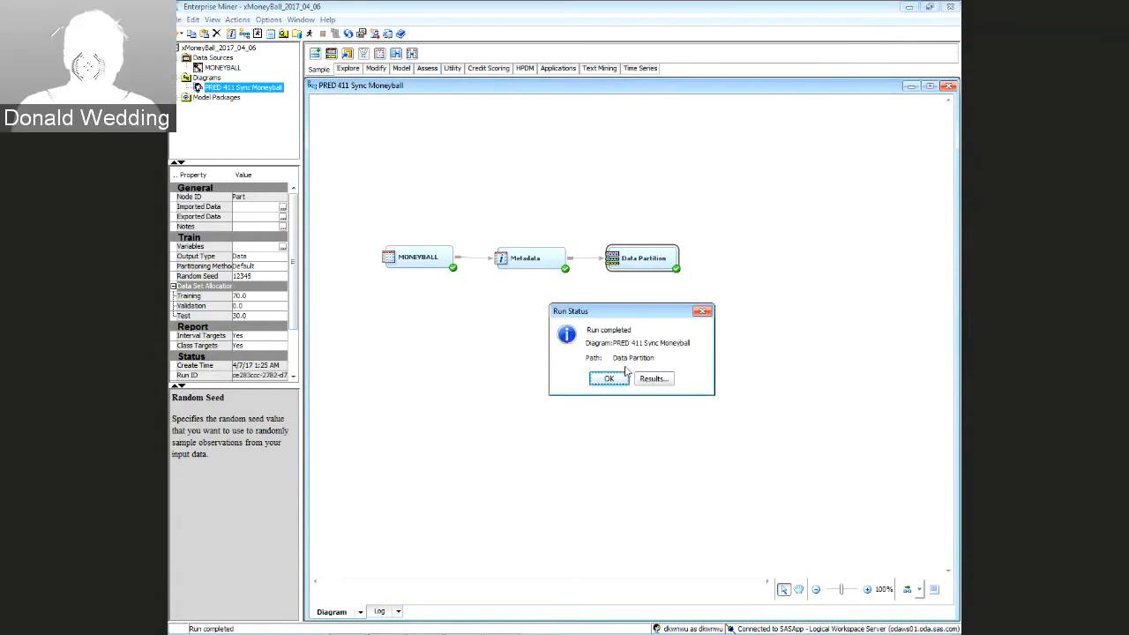
click(609, 379)
Move the MONEYBALL, Metadata and Data Partition nodes down and to the left
drag(343, 224, 631, 306)
drag(541, 261, 481, 294)
click(574, 345)
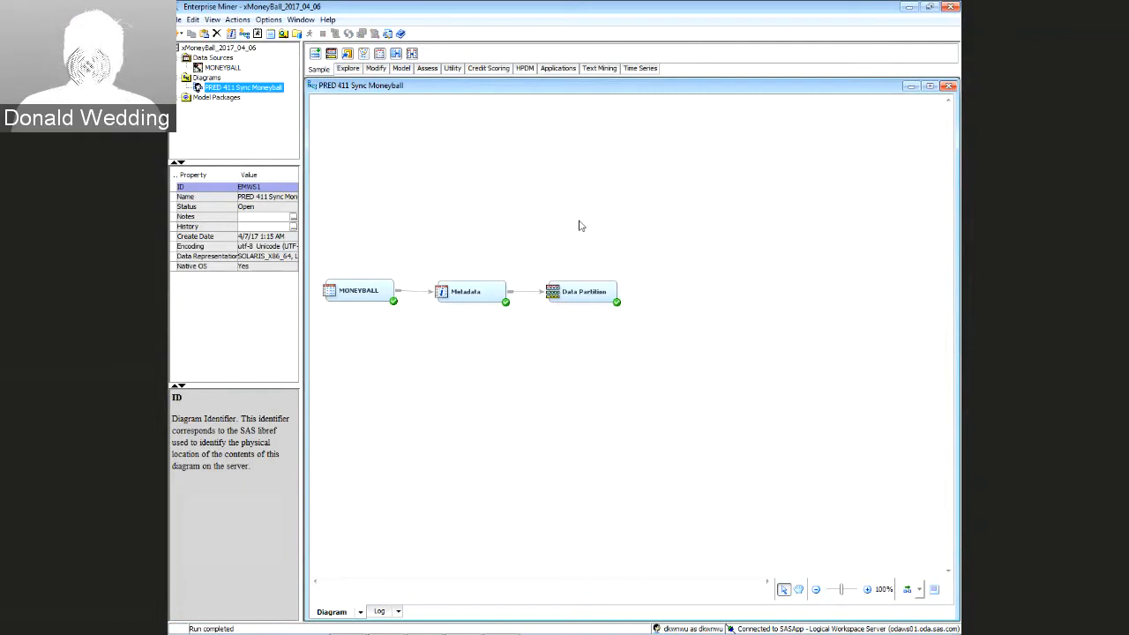
Add a Decision Tree node and connect Data Partition to it
click(402, 69)
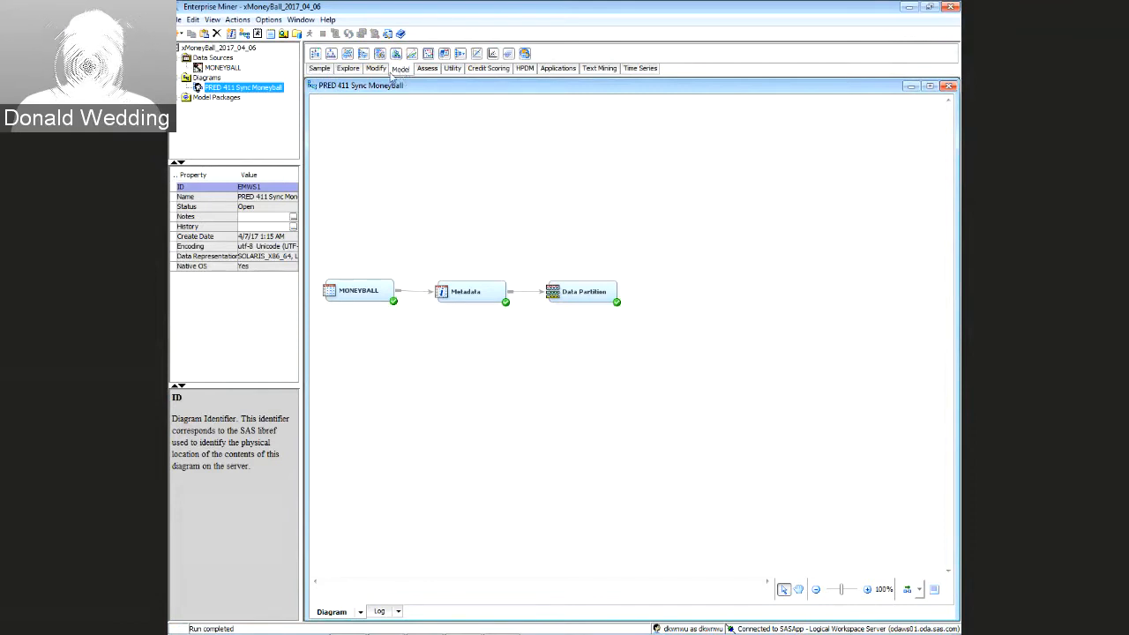
drag(330, 53, 618, 292)
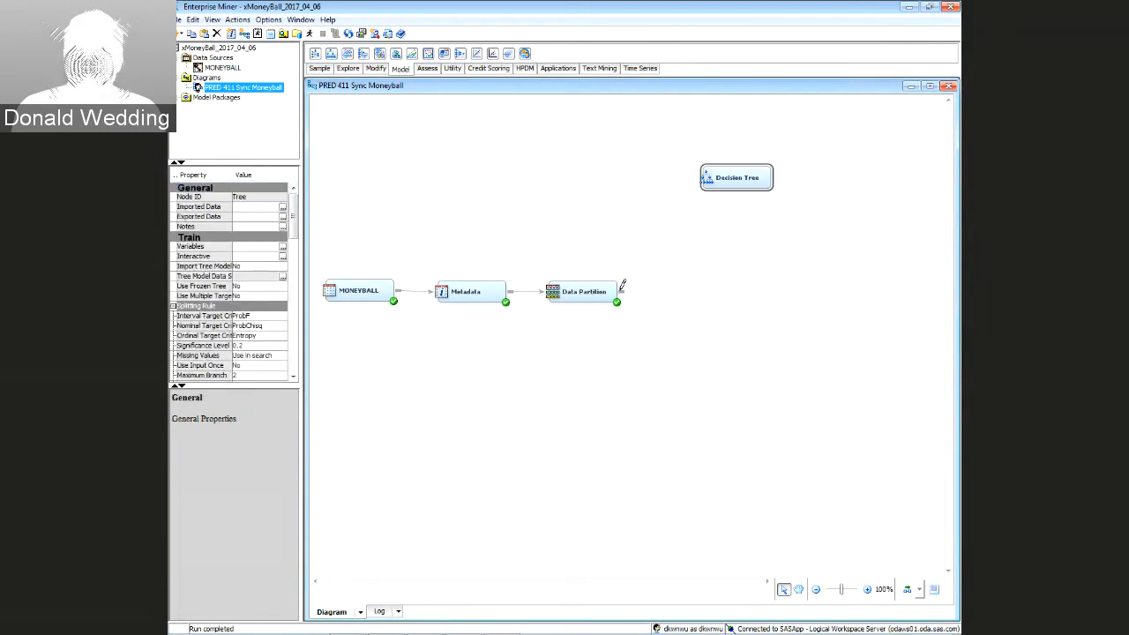
drag(622, 287, 649, 175)
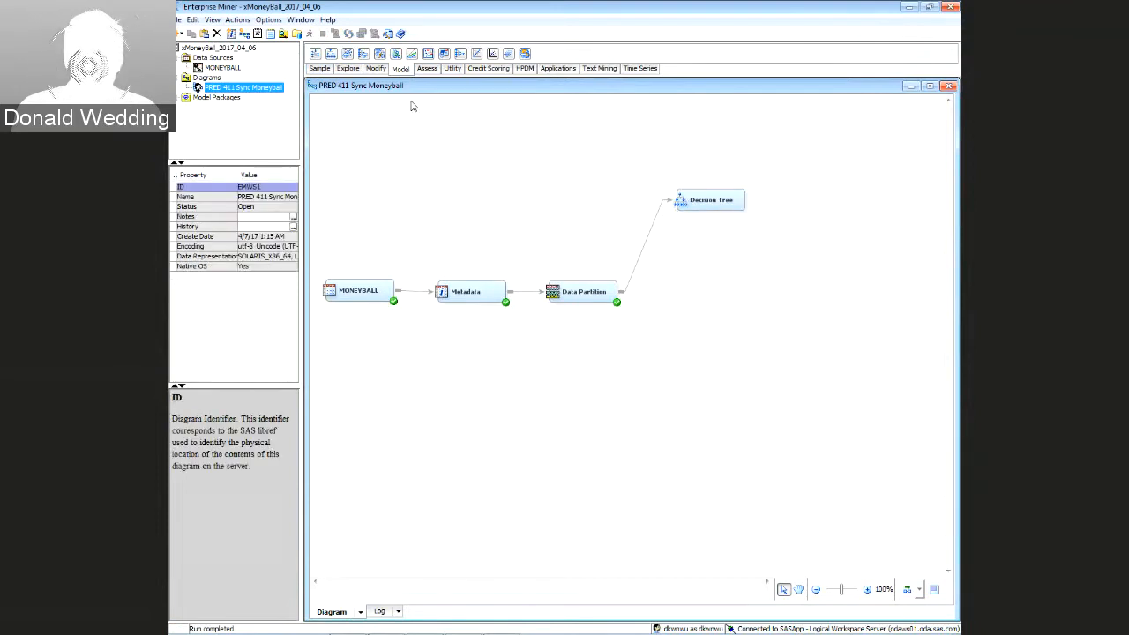
Add a Model Comparison node to the right of the Decision Tree
click(427, 71)
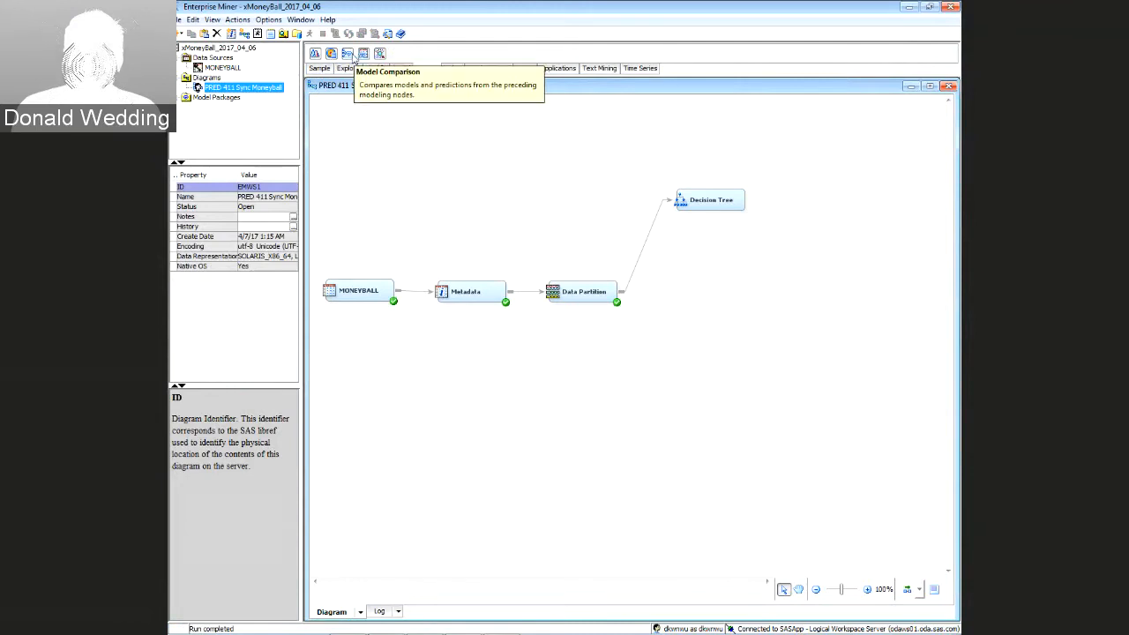
drag(353, 57, 819, 302)
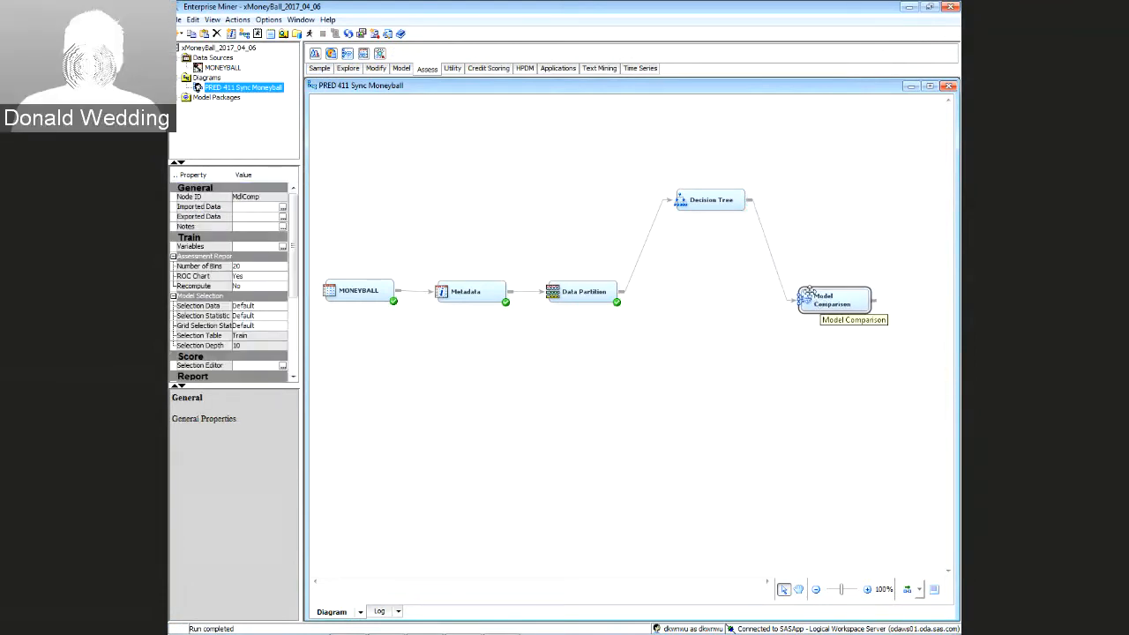
click(819, 255)
click(818, 302)
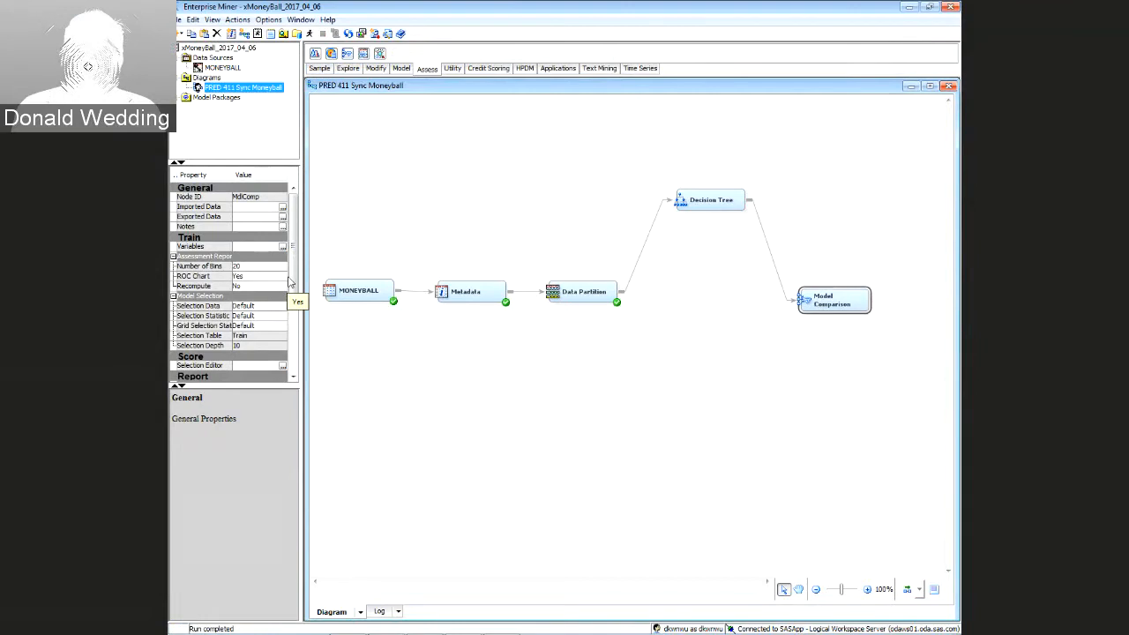
Set Model Comparison to select models by Mean Squared Error on the Test table
scroll(293, 275, down, 2)
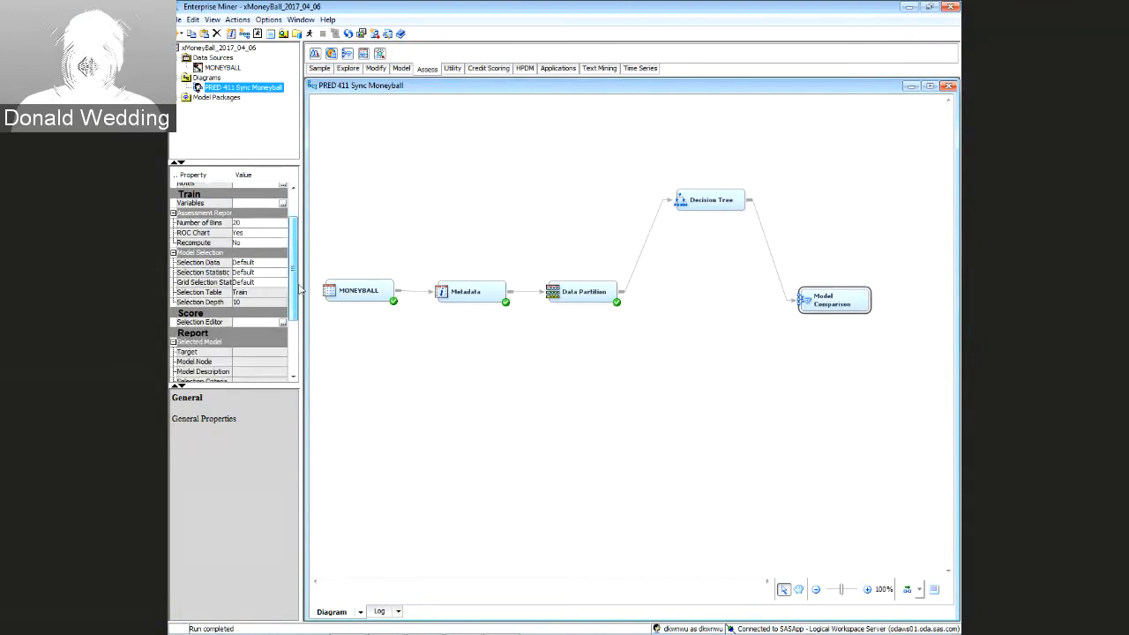
click(267, 263)
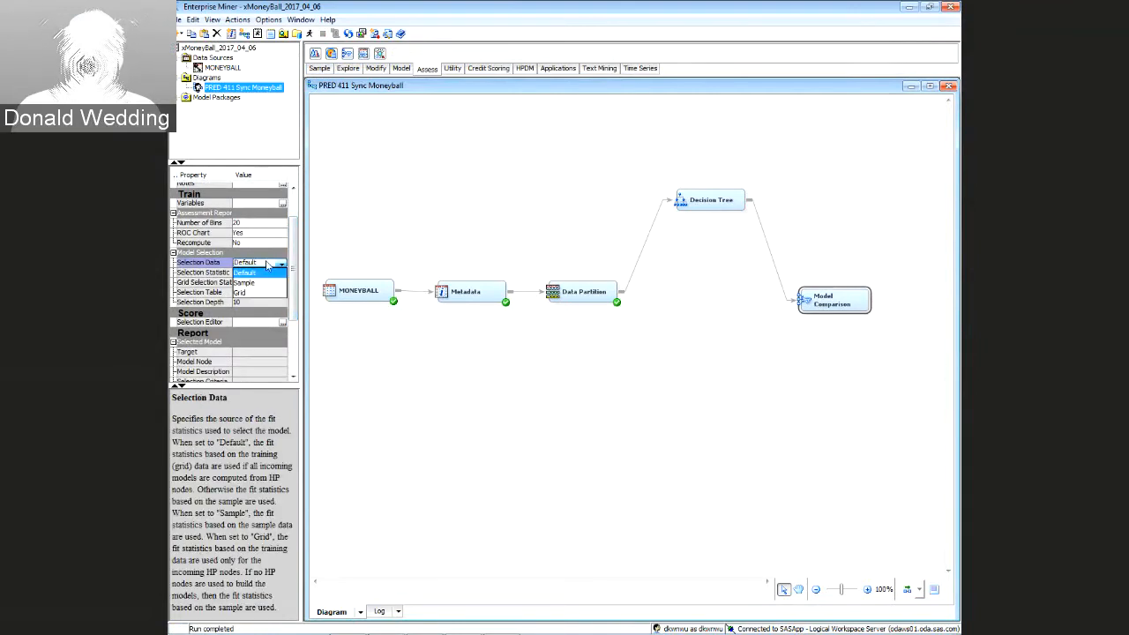
click(266, 272)
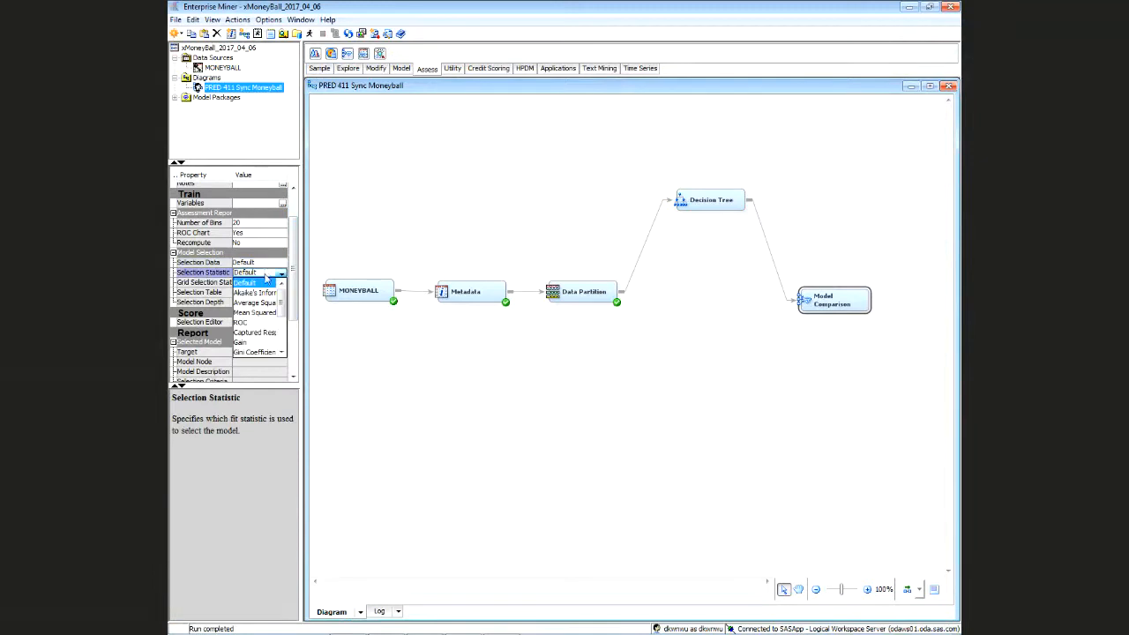
drag(285, 302, 289, 325)
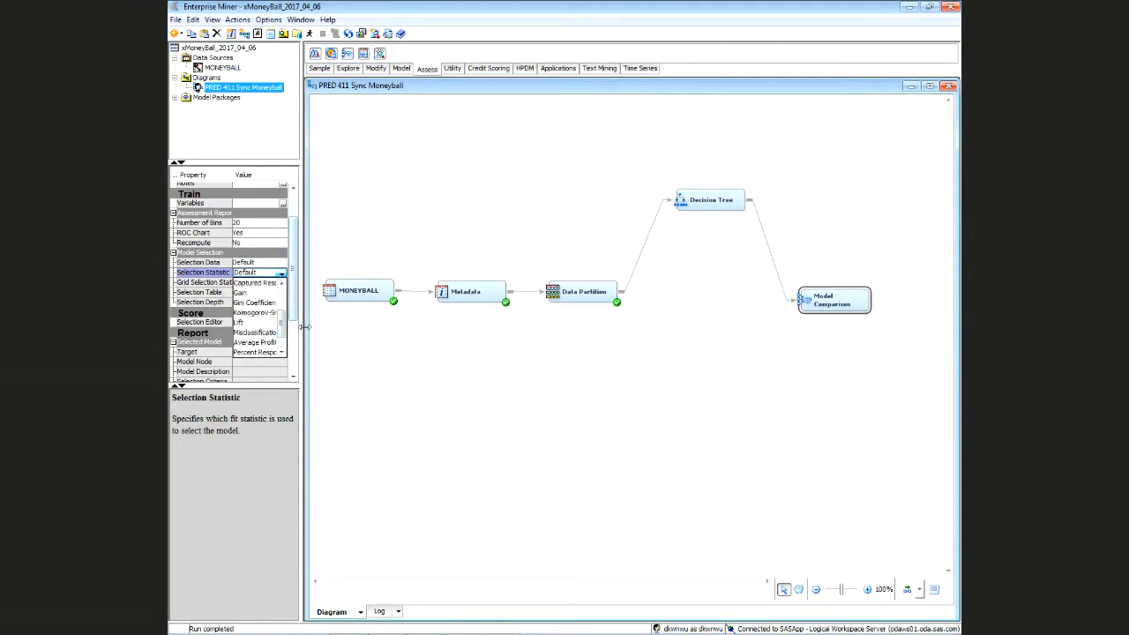
drag(303, 326, 388, 327)
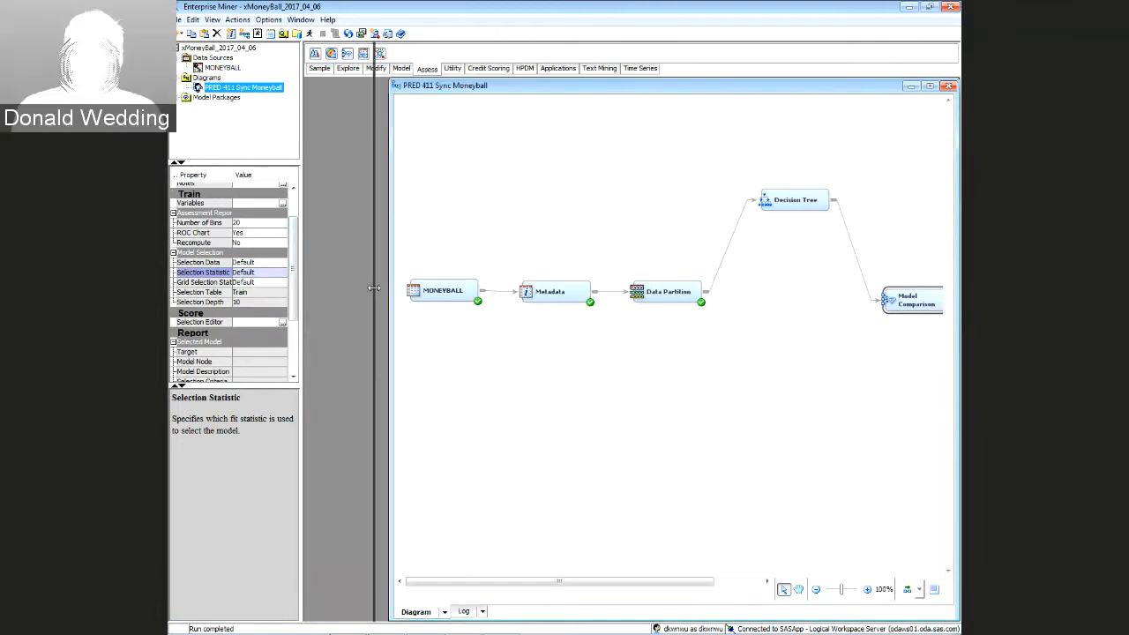
click(362, 277)
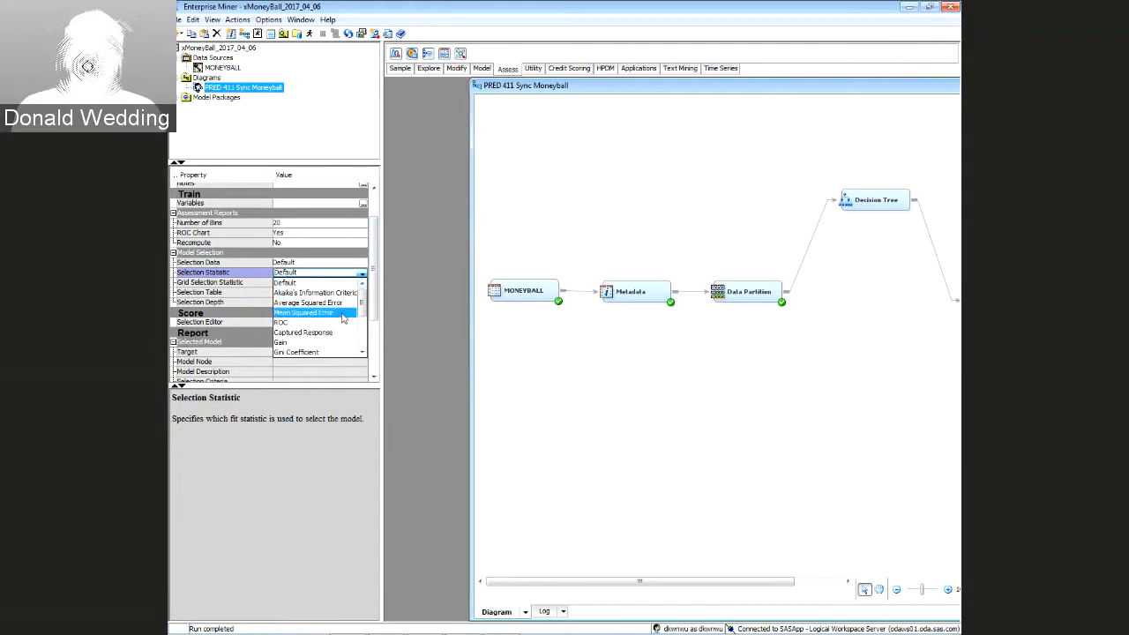
click(343, 313)
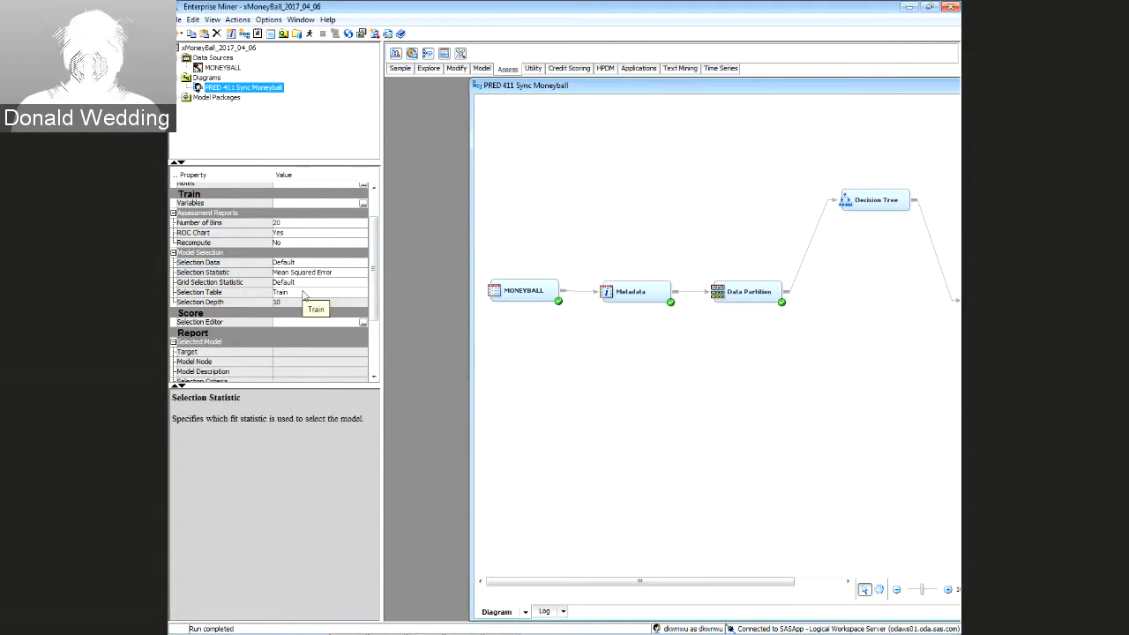
click(303, 292)
click(298, 322)
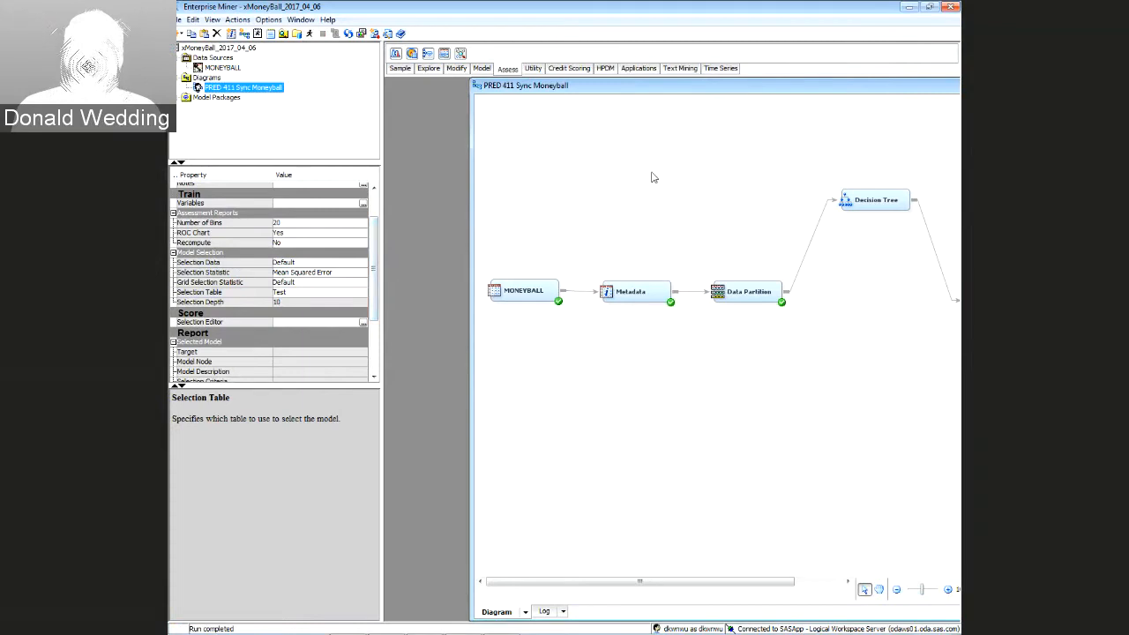
Maximize the window, widen the diagram area, and nudge Model Comparison slightly right
drag(472, 203, 390, 212)
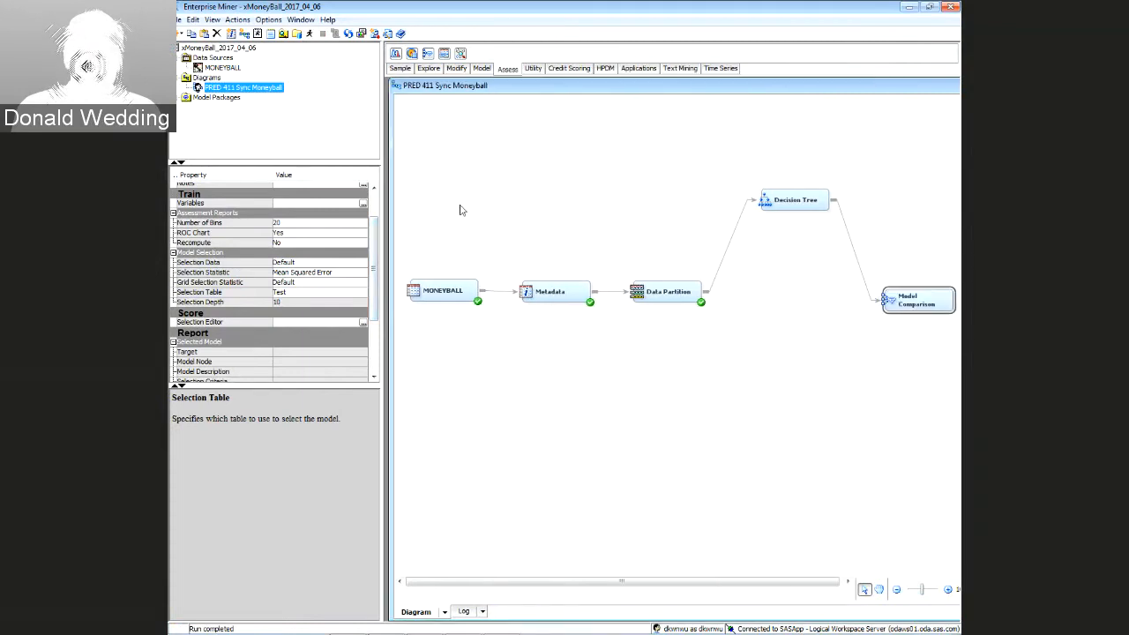
click(930, 7)
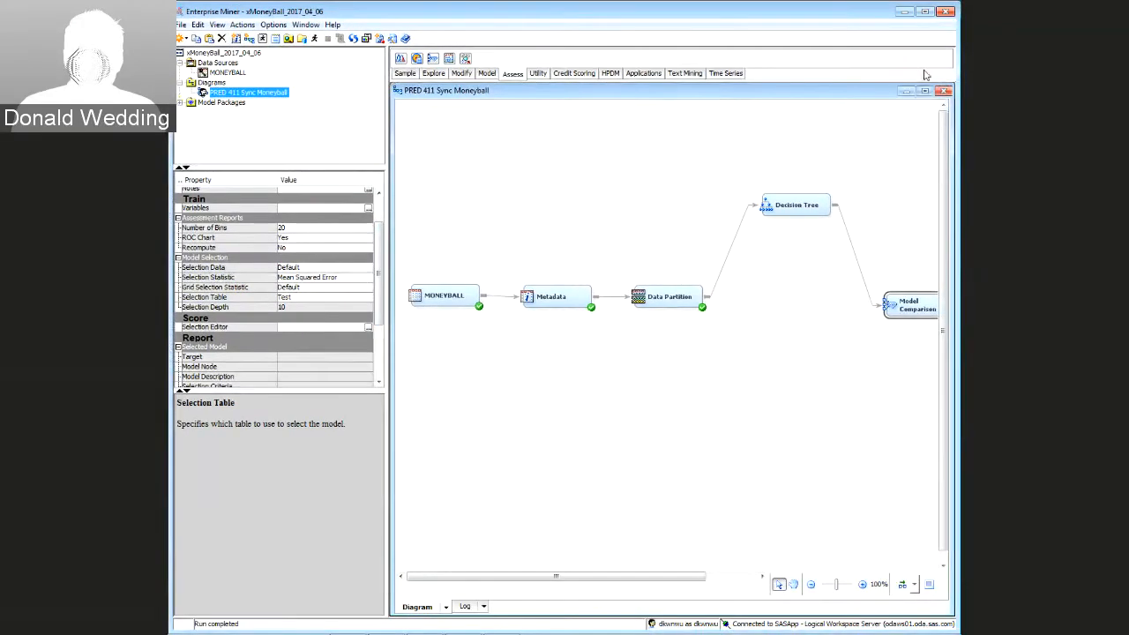
click(924, 11)
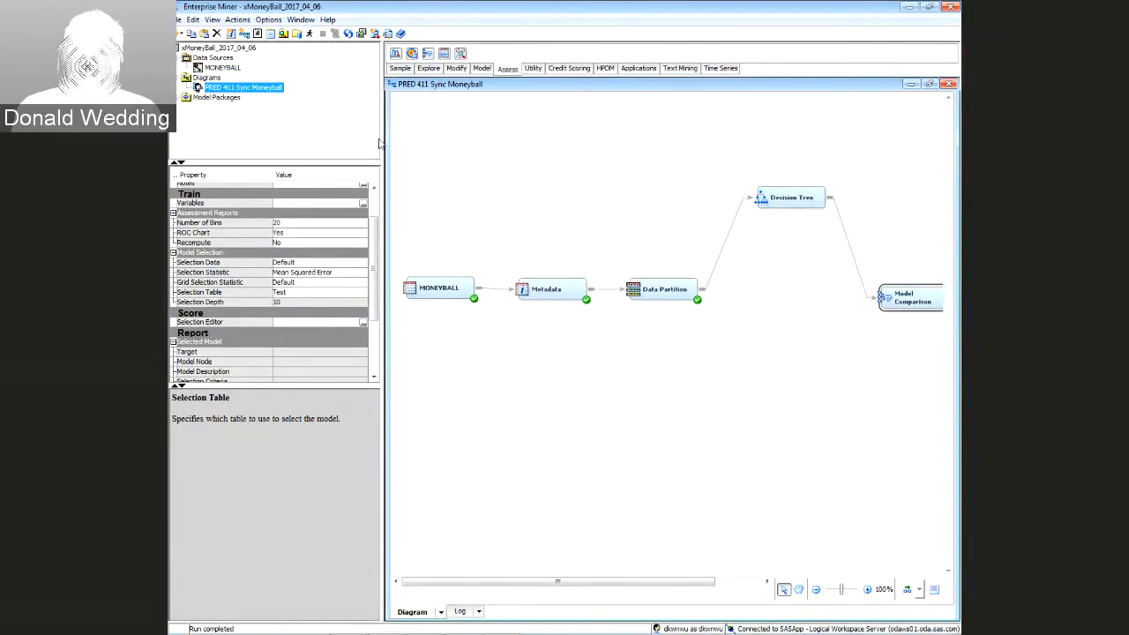
drag(379, 142, 306, 144)
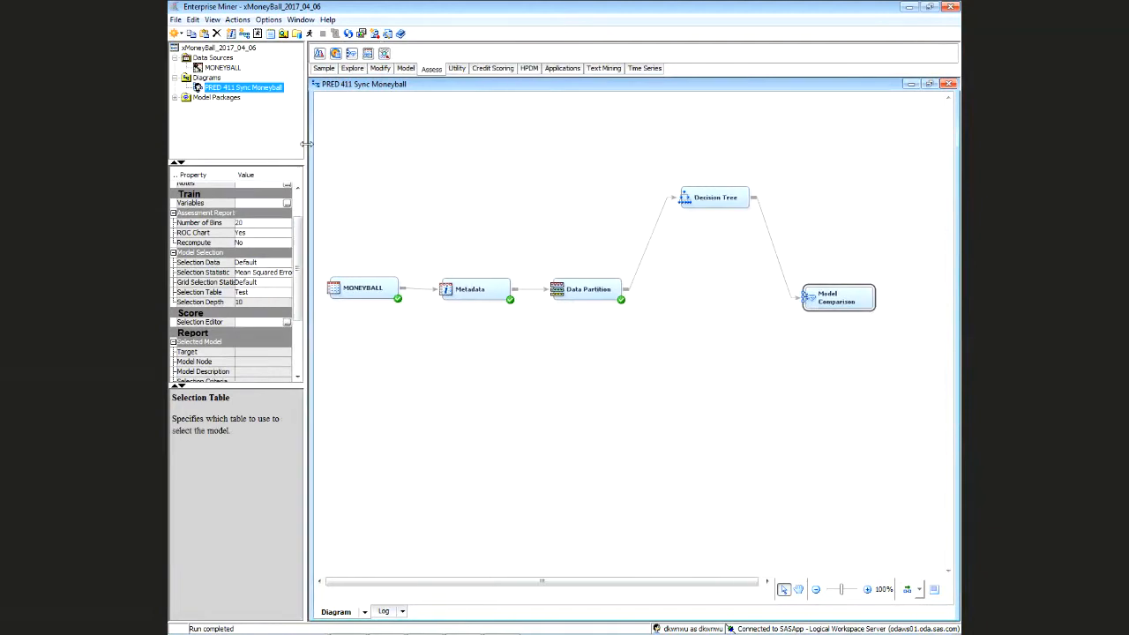
drag(835, 301, 838, 302)
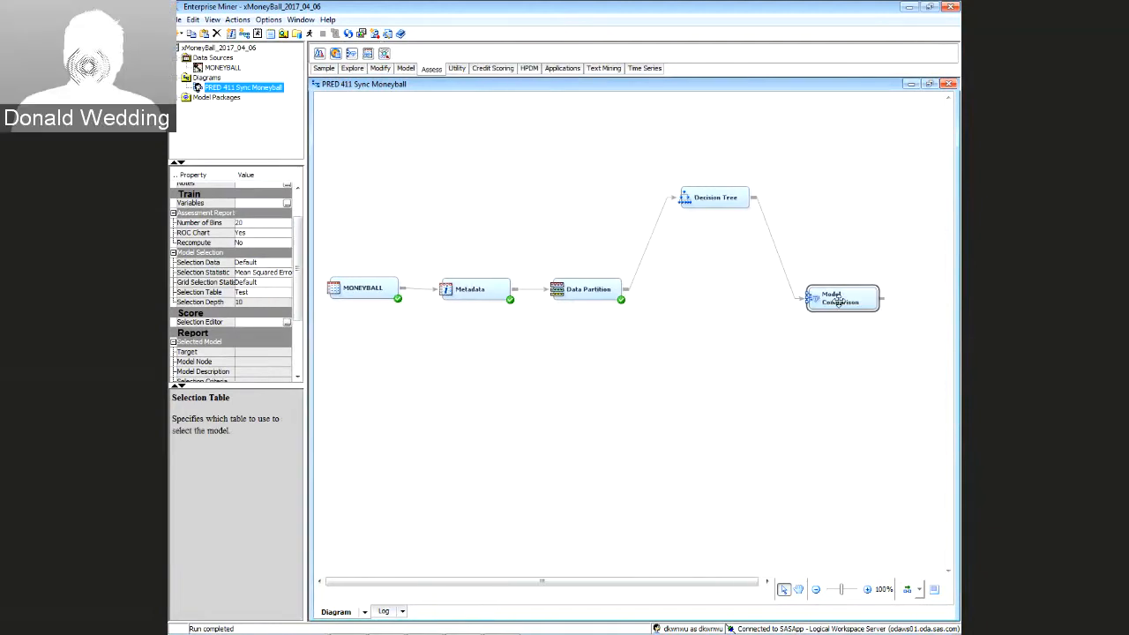
Run the path ending at the Model Comparison node and confirm the run
right_click(839, 302)
click(865, 328)
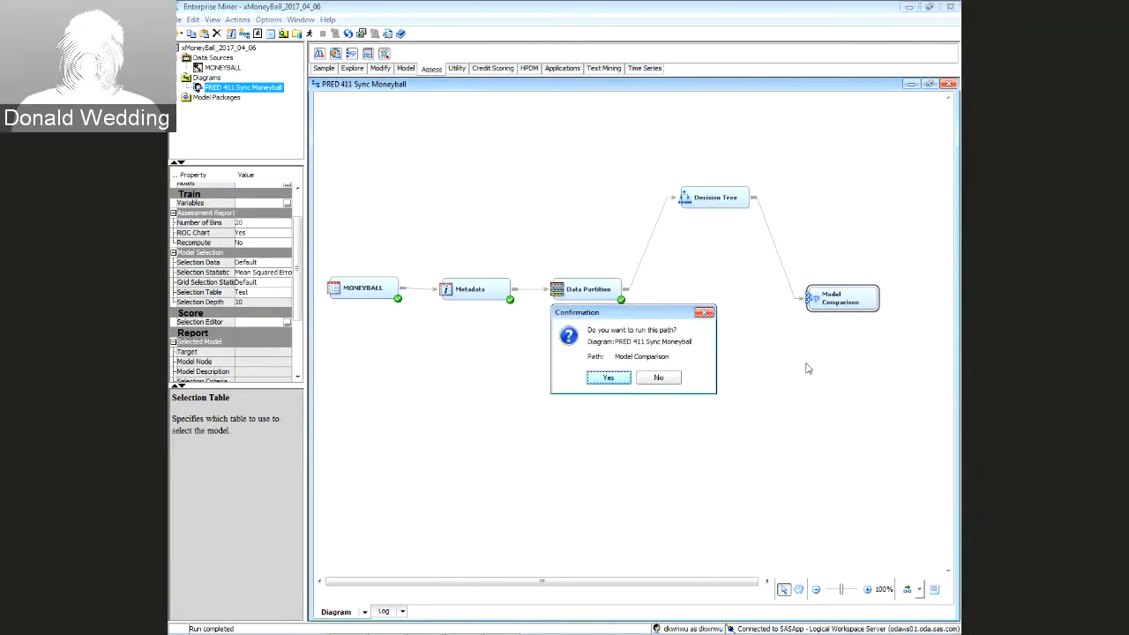
click(609, 377)
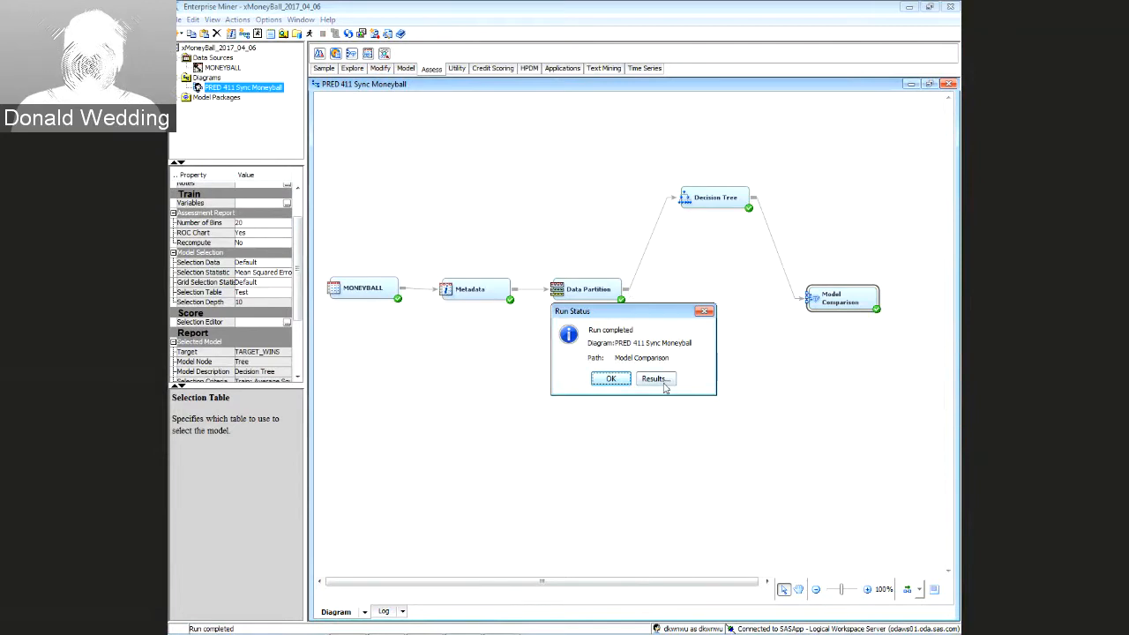
Review the completed run's results, close them, and select the Decision Tree node
click(660, 379)
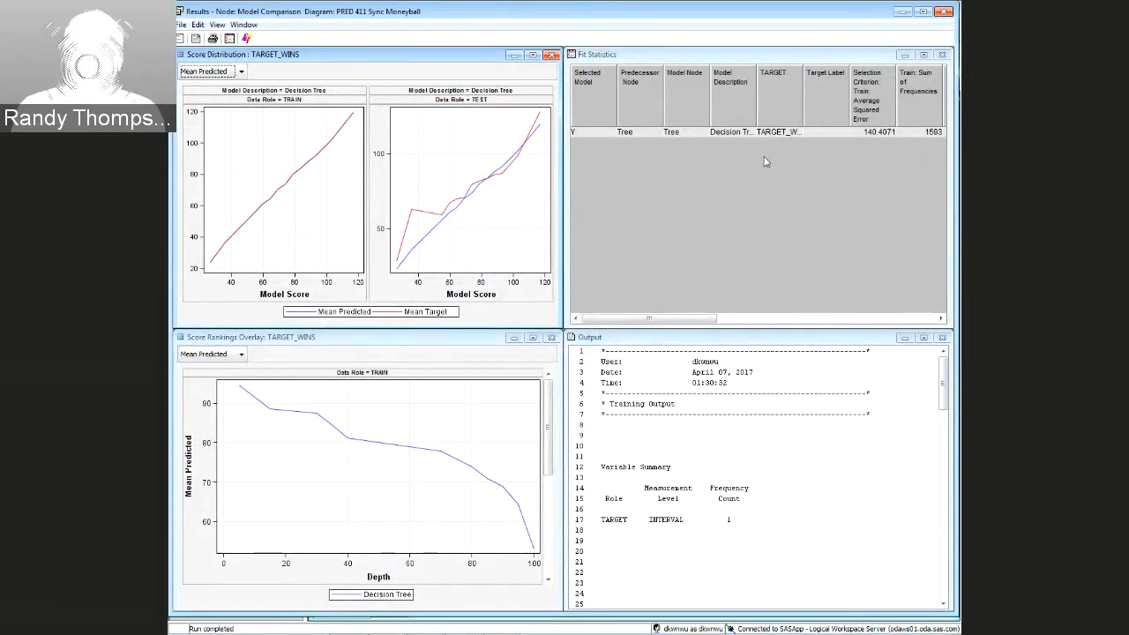
click(948, 11)
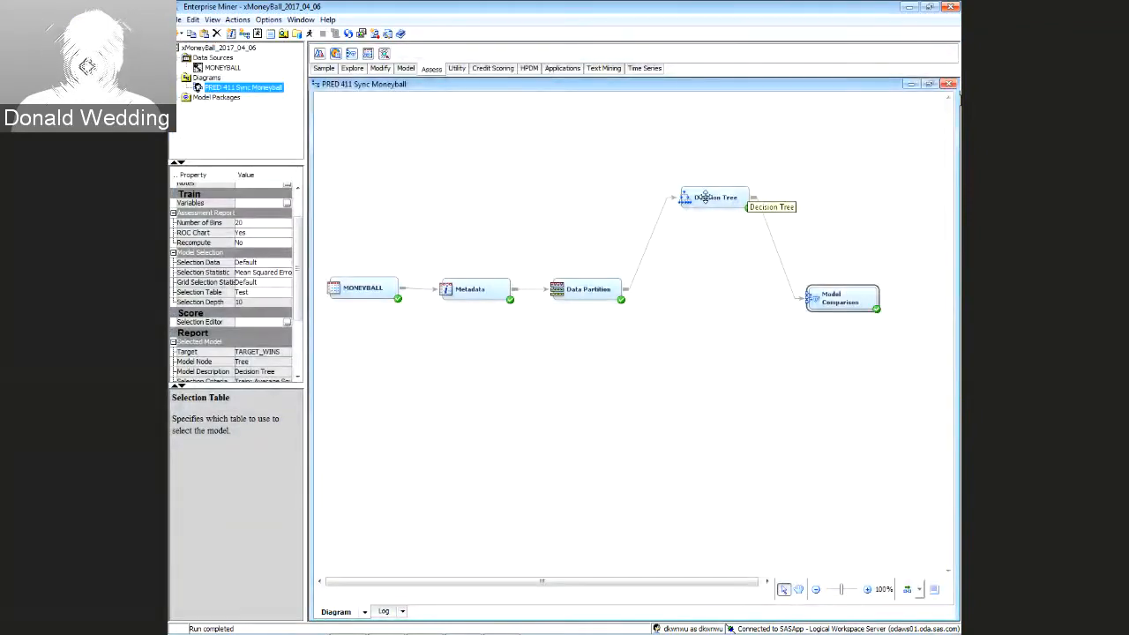
click(704, 197)
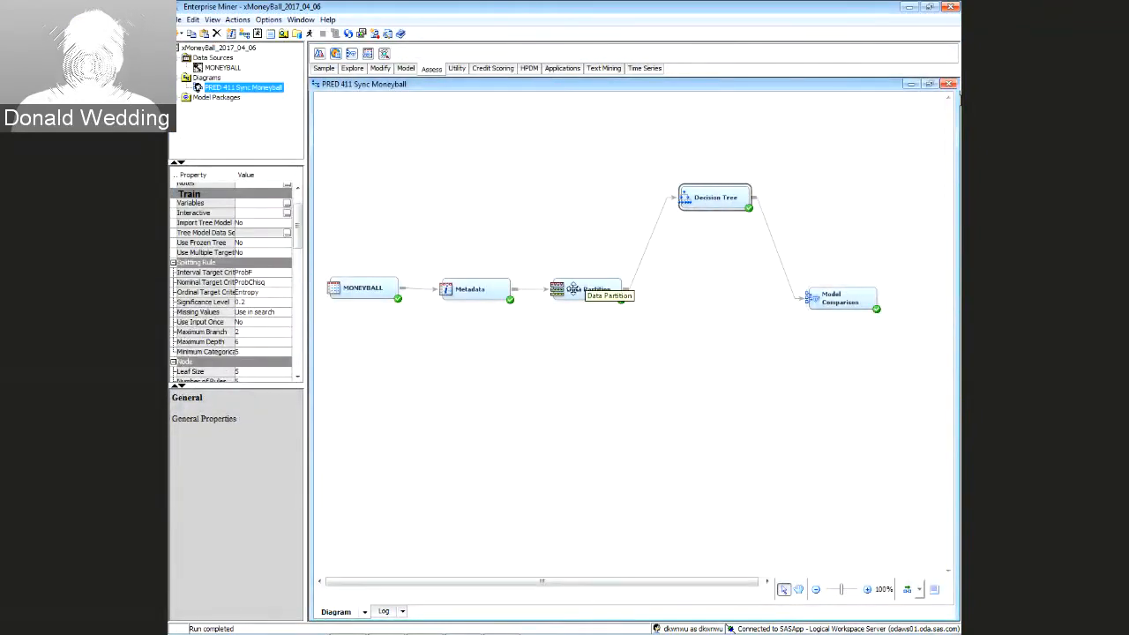
Reopen the Results window for the Model Comparison node
click(476, 293)
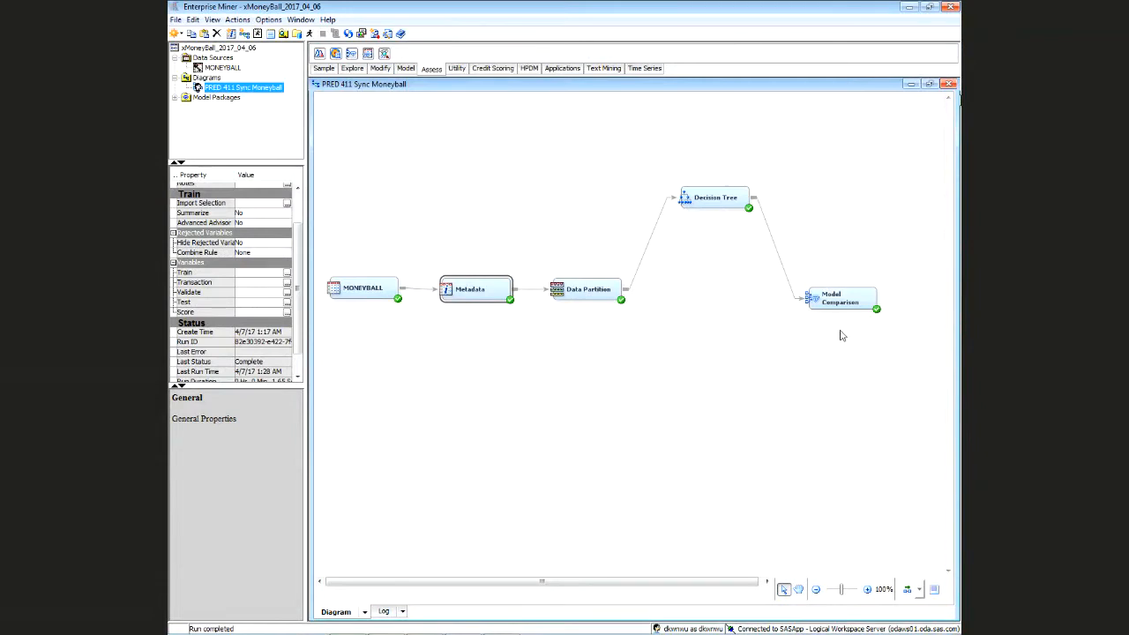
click(830, 299)
right_click(830, 299)
click(862, 367)
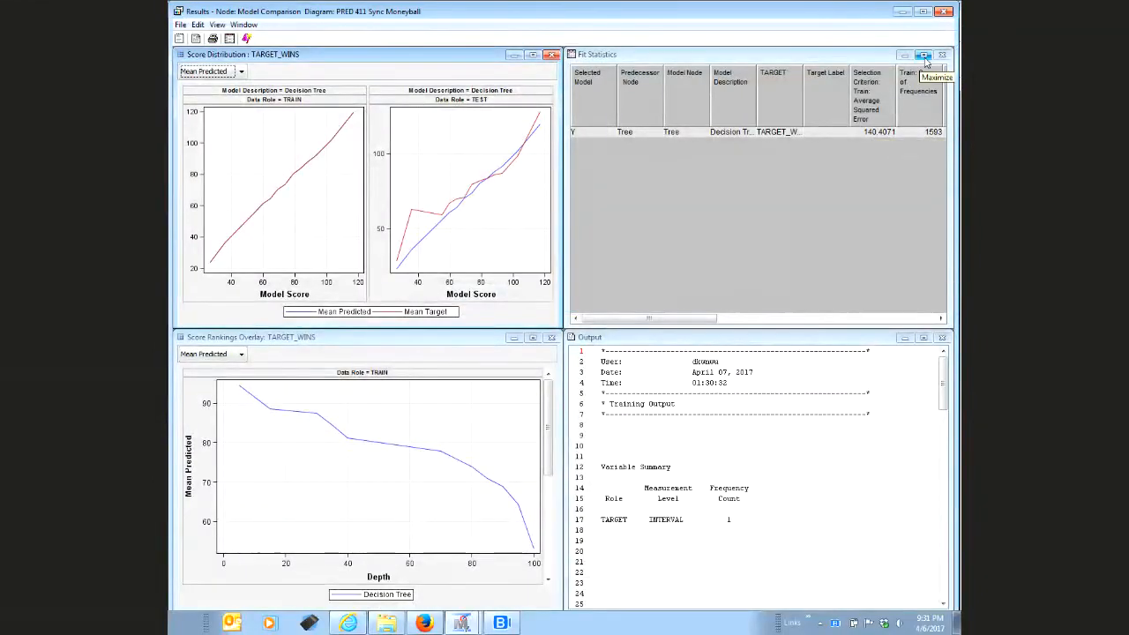
Maximize the Fit Statistics table, move Test Root Average Squared Error (13.91528) forward, then close Results
click(925, 55)
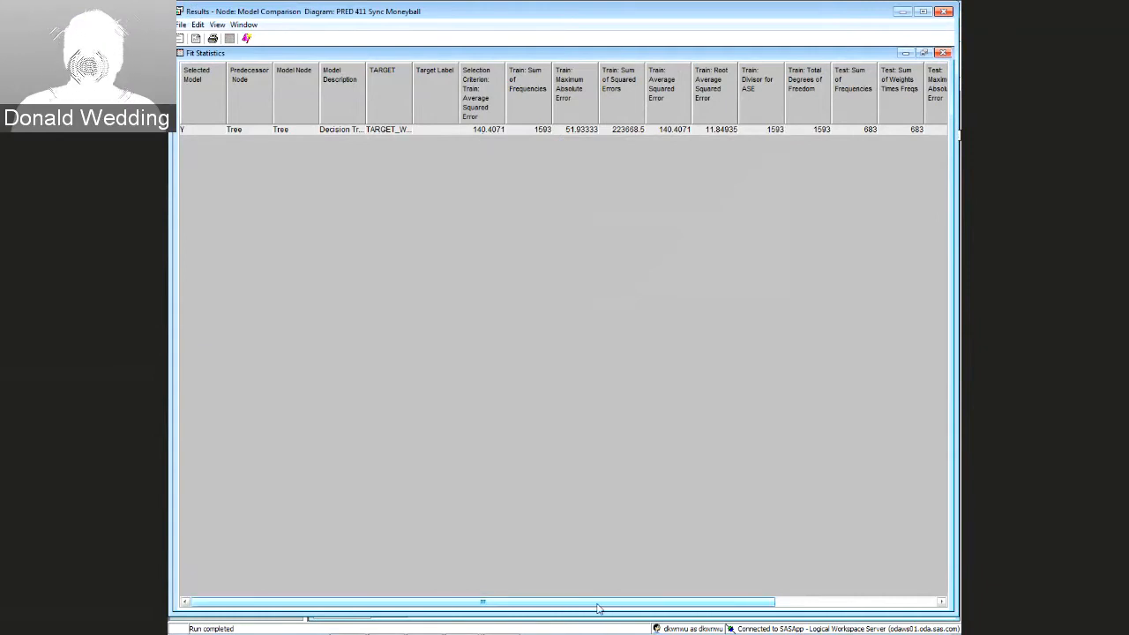
drag(600, 608, 852, 608)
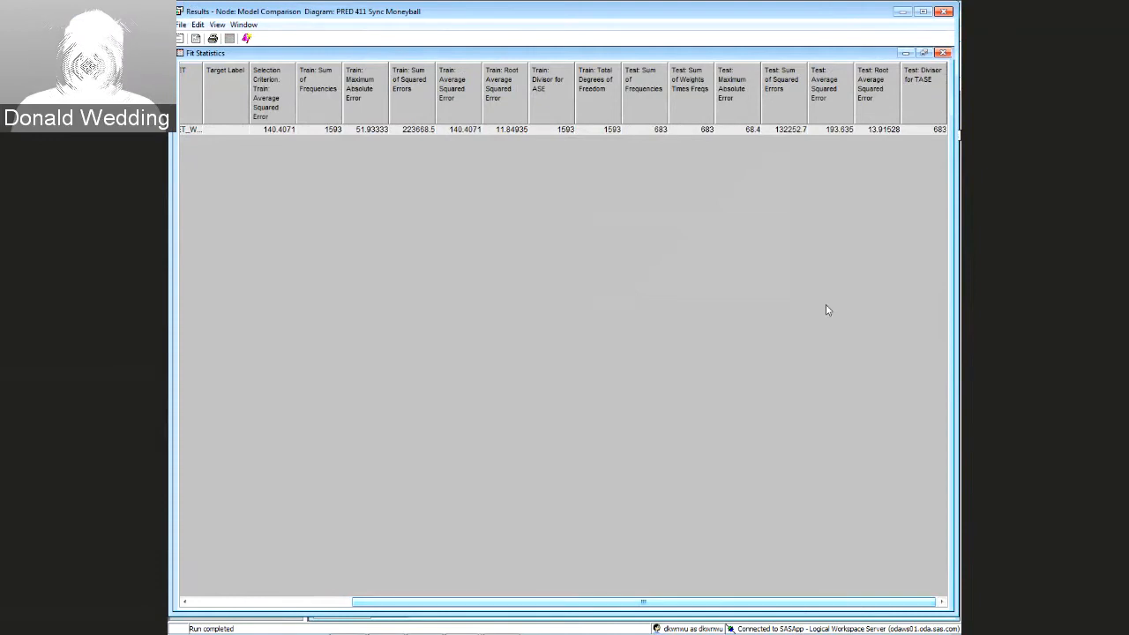
drag(865, 107, 276, 110)
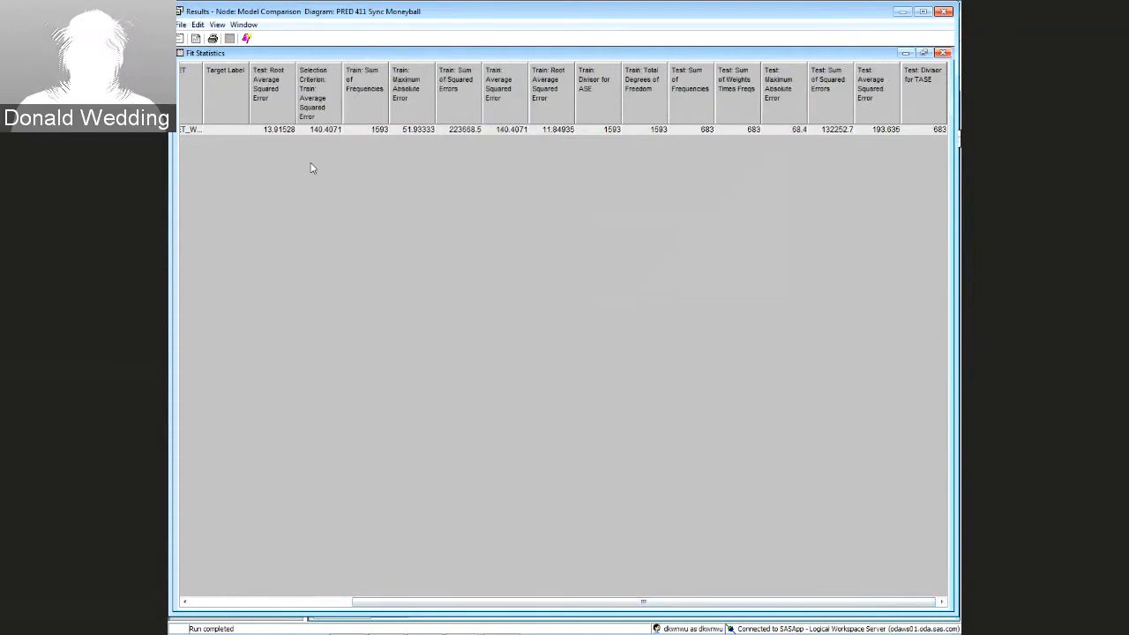
drag(728, 605, 568, 605)
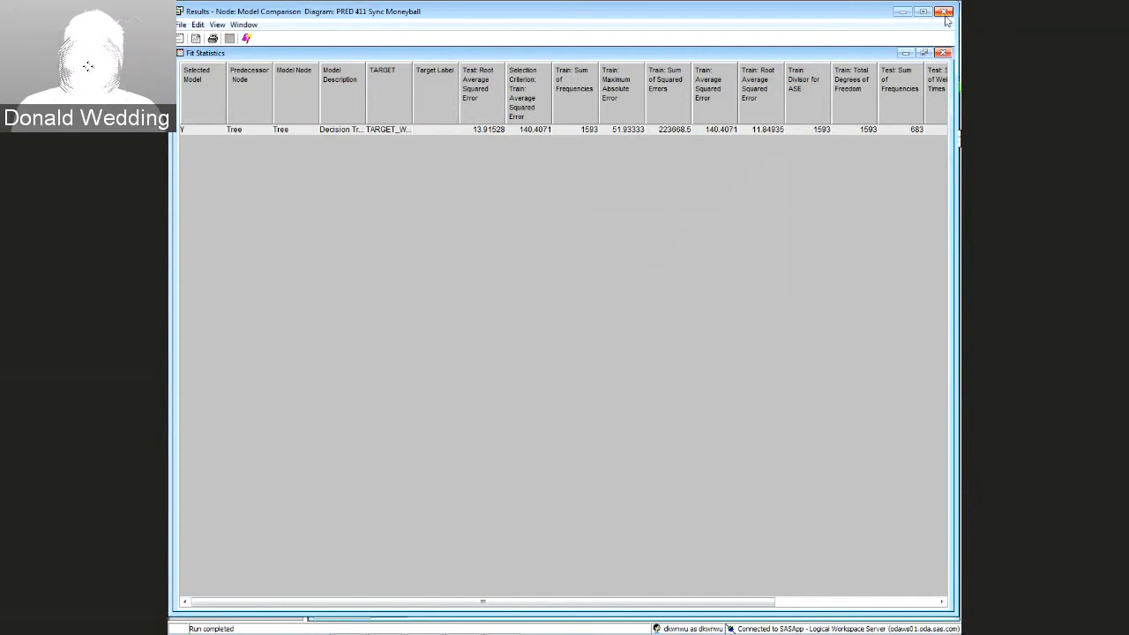
click(944, 12)
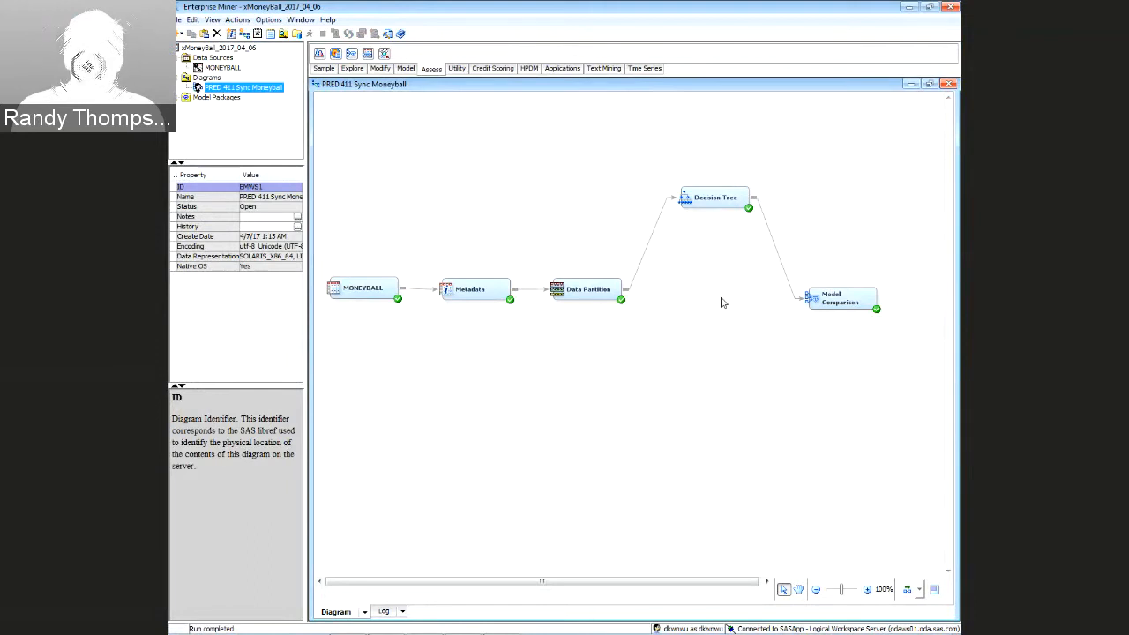
Open the Decision Tree node's Results from its context menu
click(714, 203)
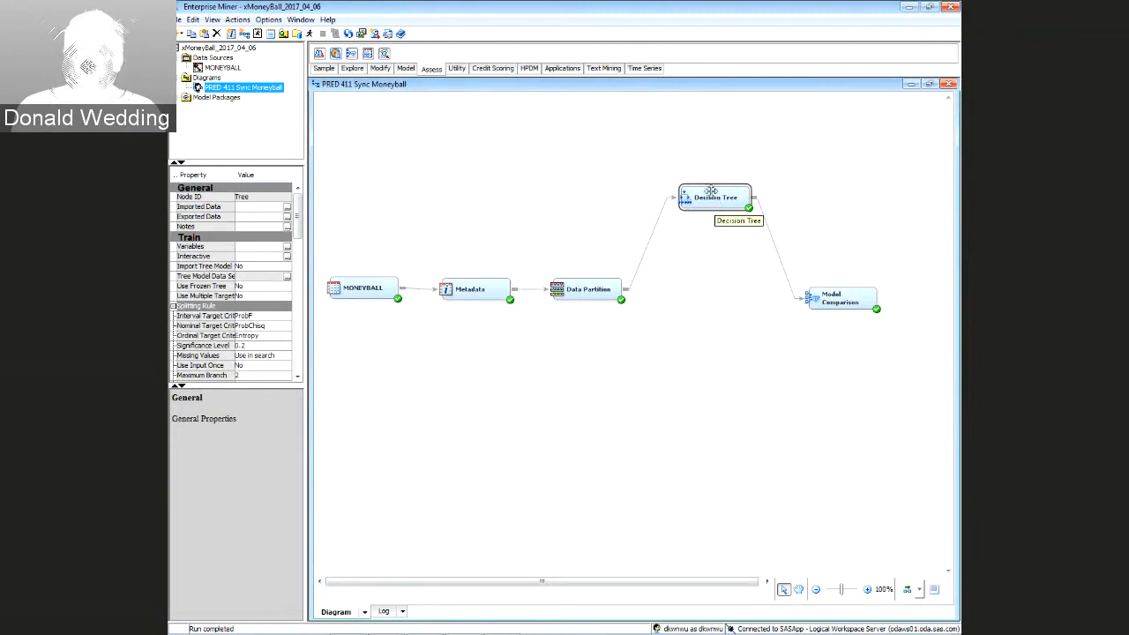
right_click(711, 192)
click(715, 167)
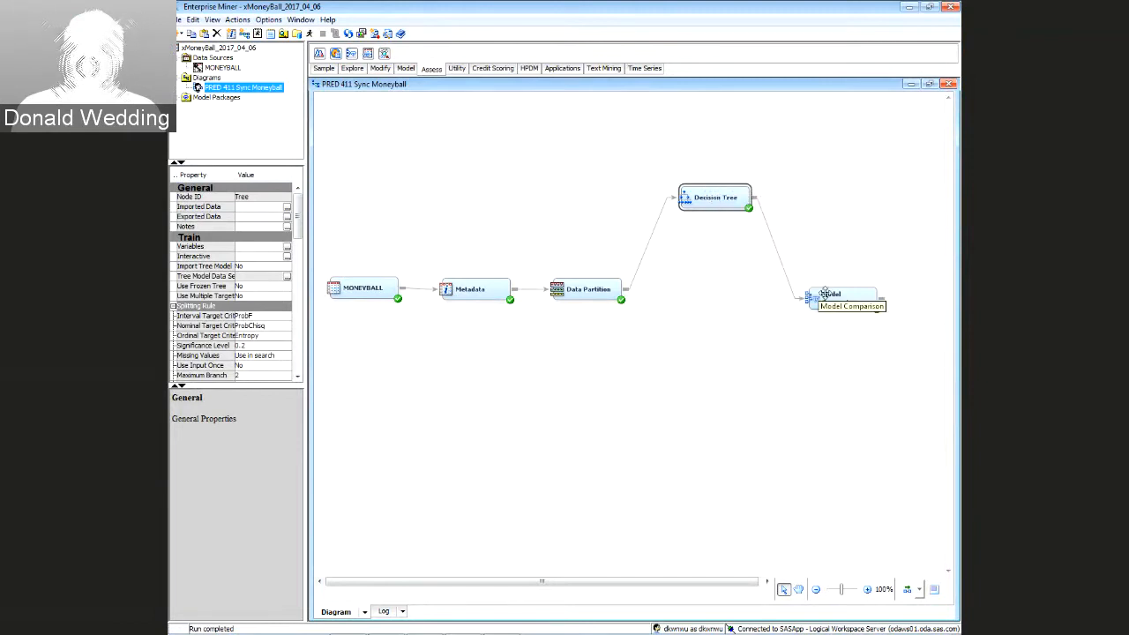
right_click(711, 196)
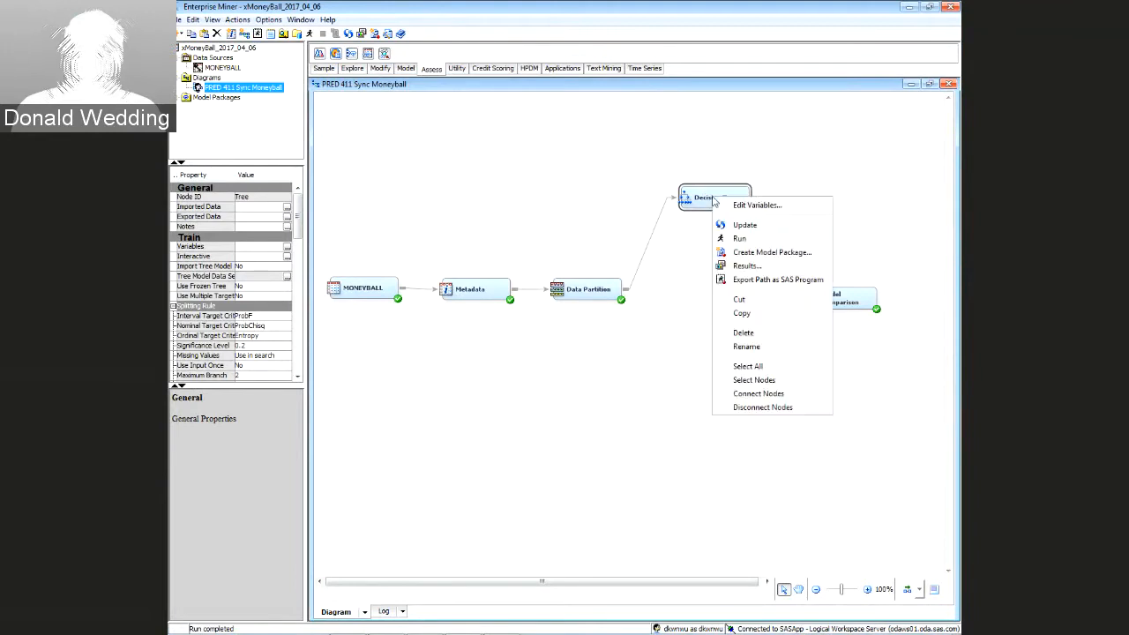
click(746, 267)
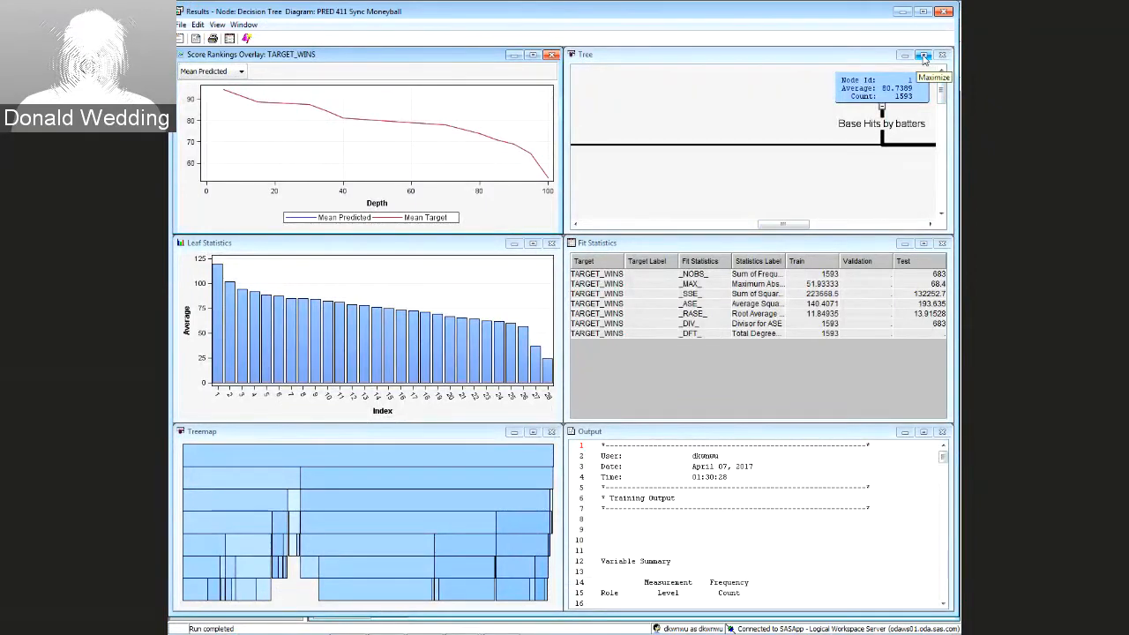
Maximize the Tree pane in the Decision Tree results
click(923, 56)
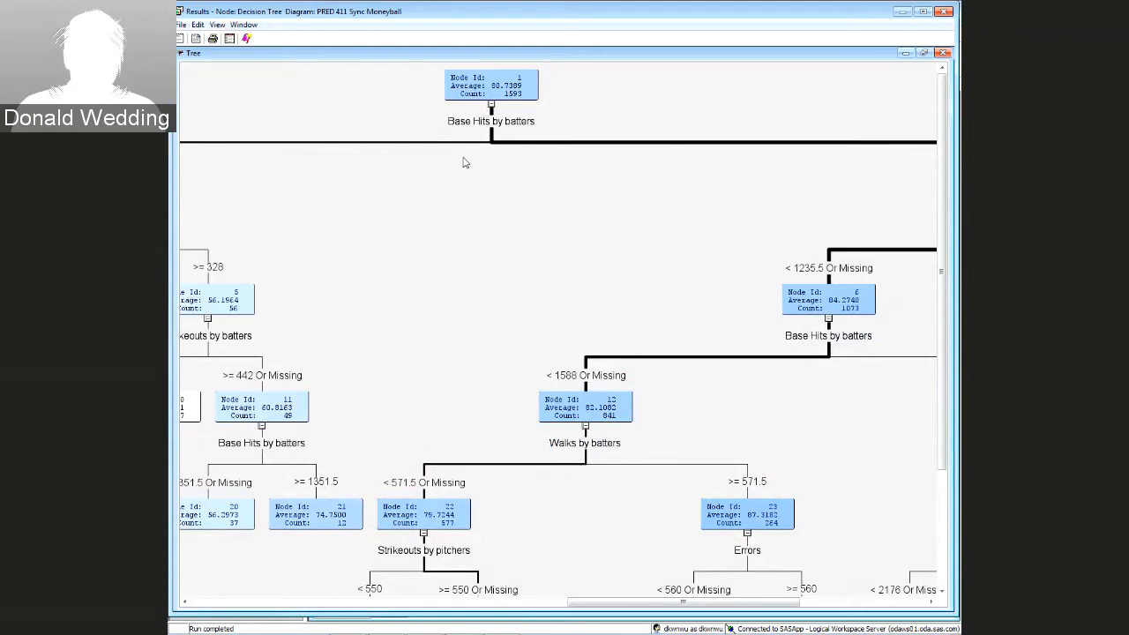
drag(659, 611, 533, 600)
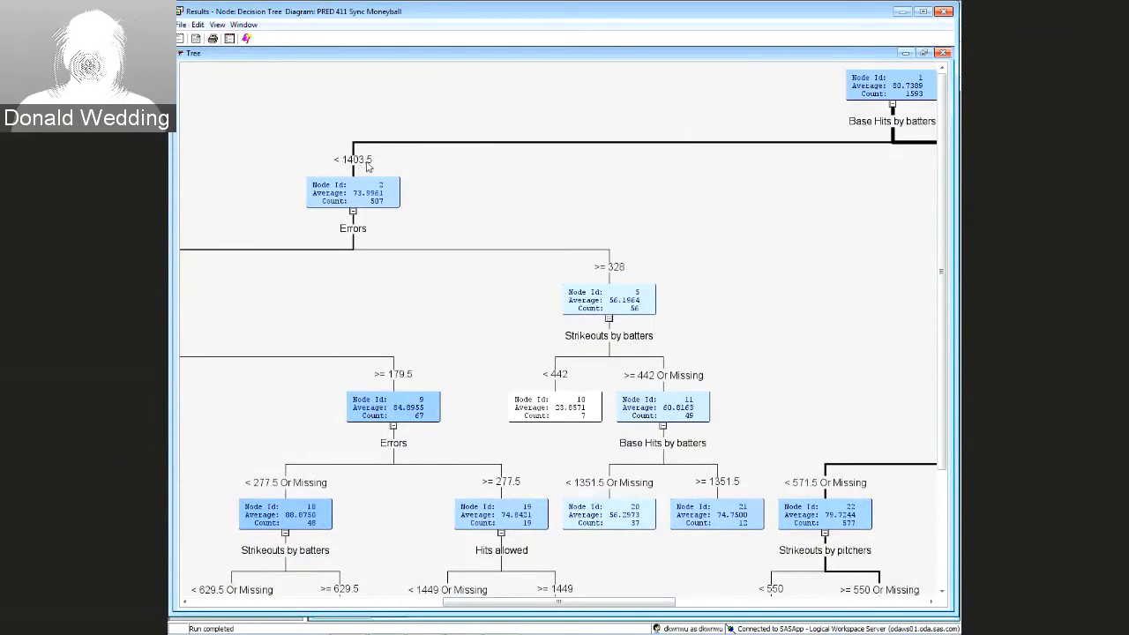
drag(598, 602, 666, 599)
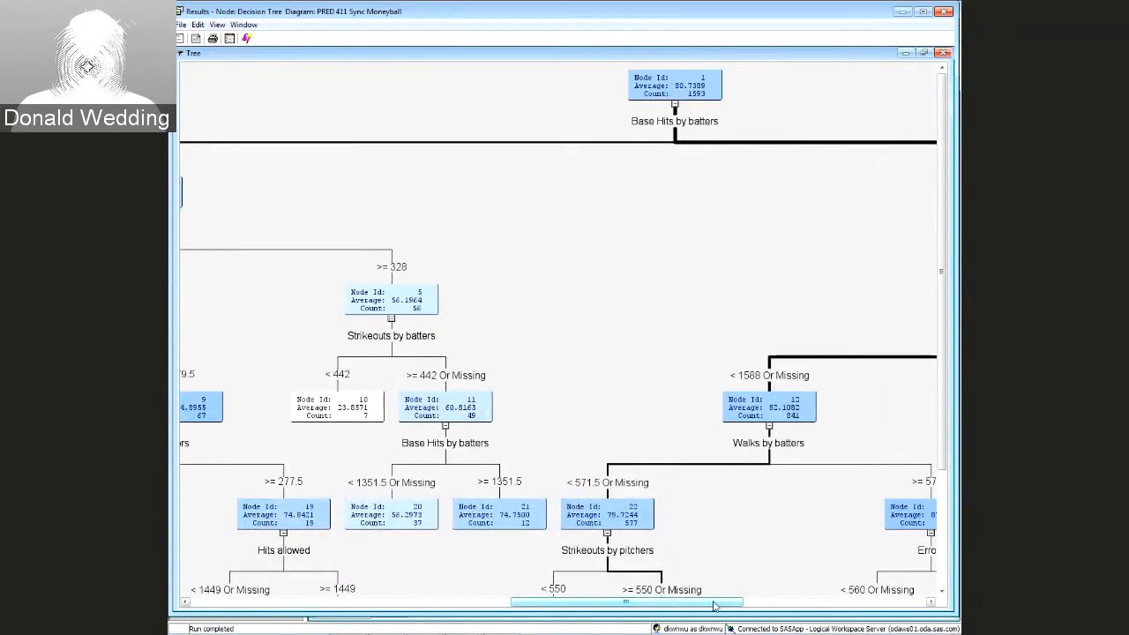
drag(714, 605, 639, 604)
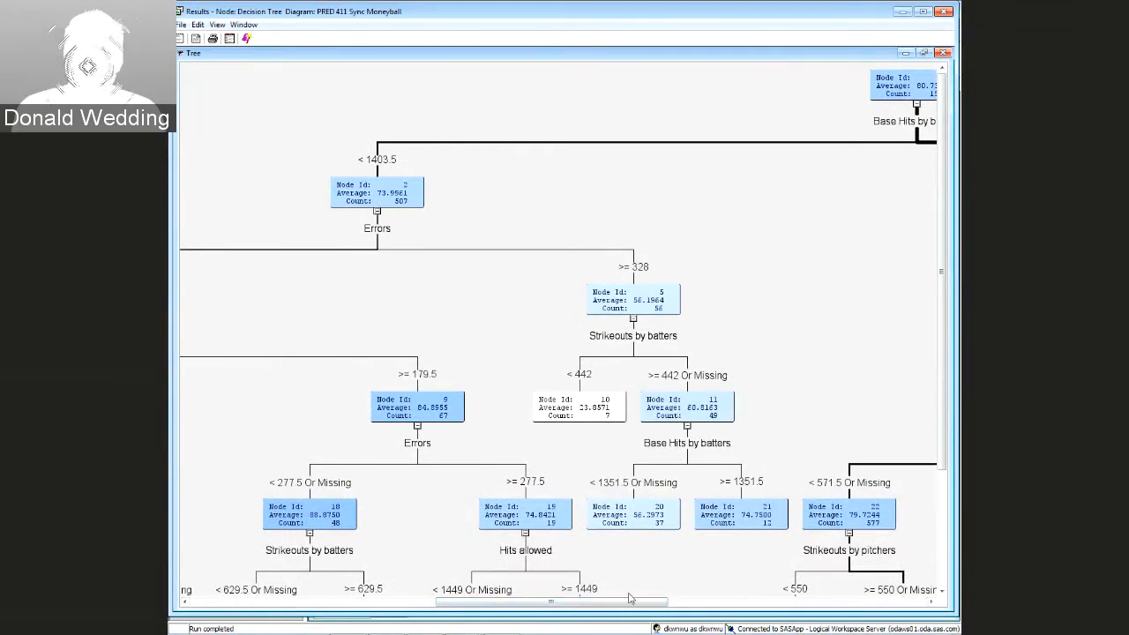
drag(631, 607, 657, 607)
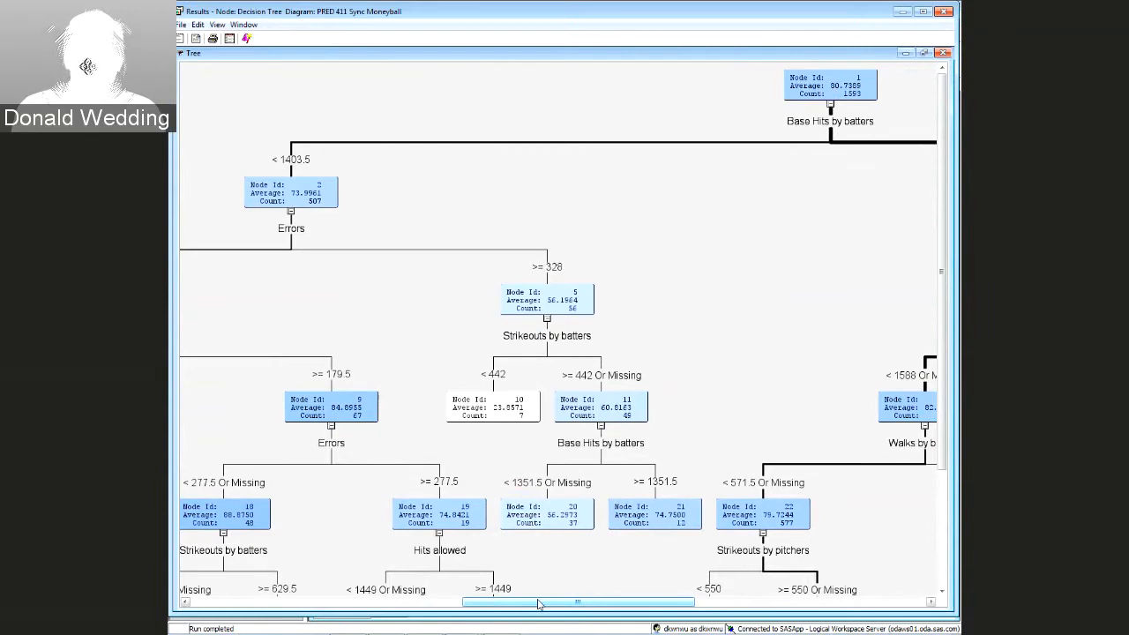
drag(540, 604, 699, 595)
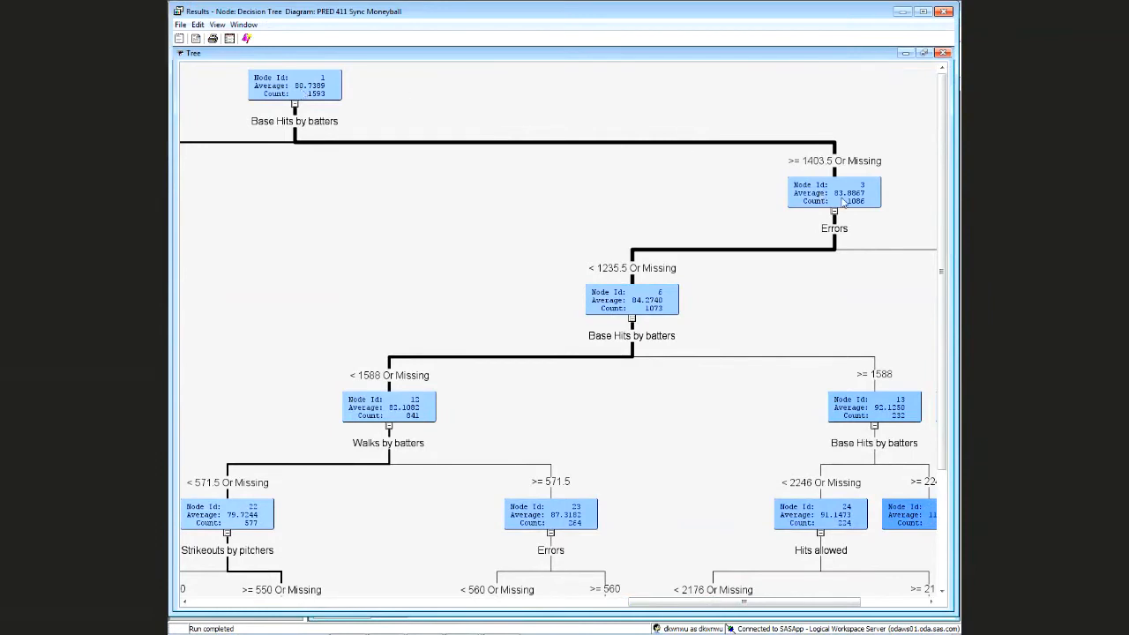
drag(743, 605, 535, 603)
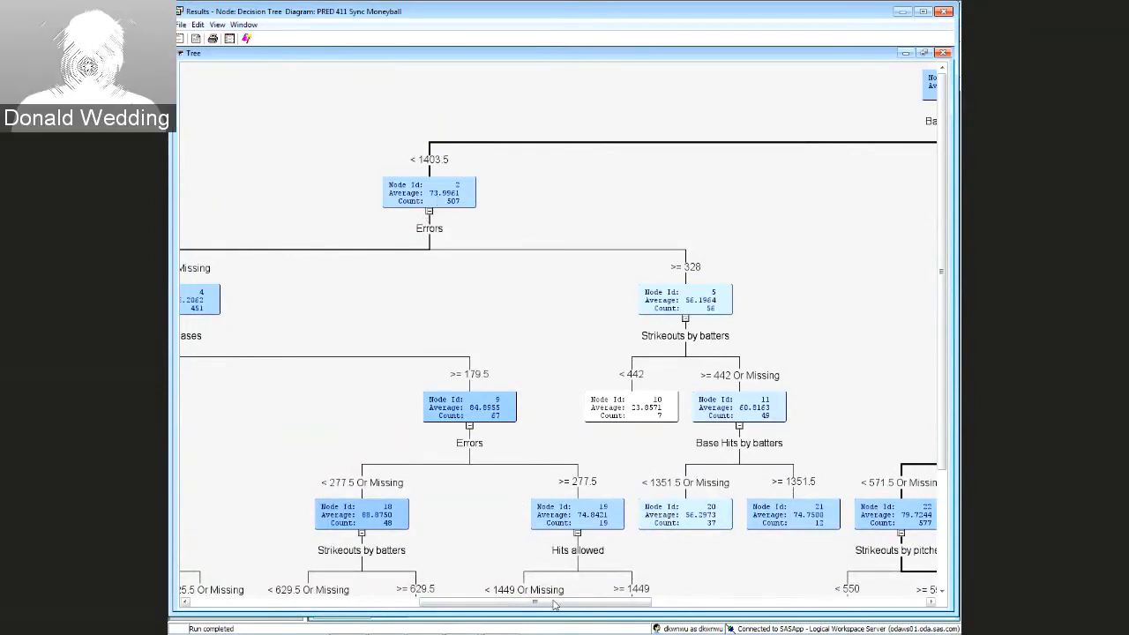
drag(554, 605, 542, 604)
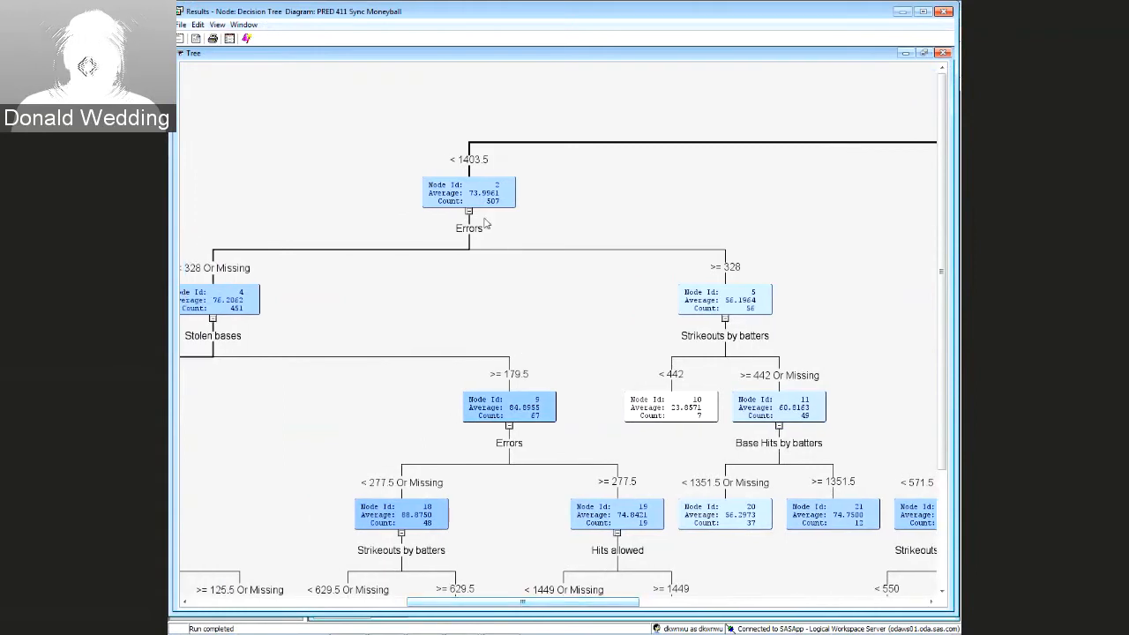
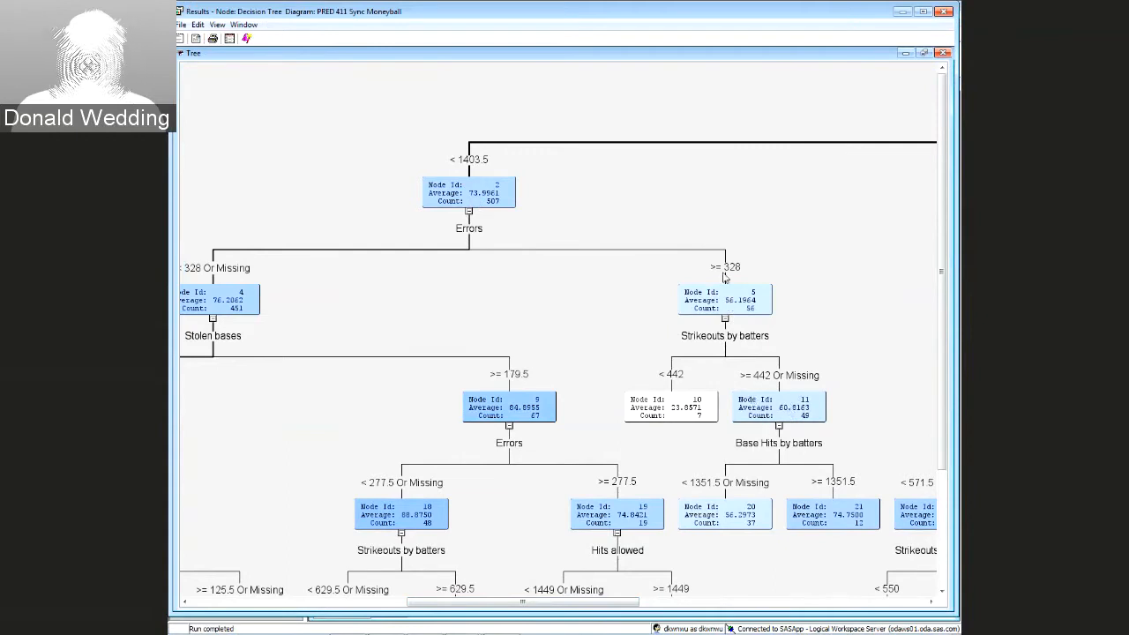
Close the Decision Tree results and open its Interactive Decision Tree editor
click(686, 304)
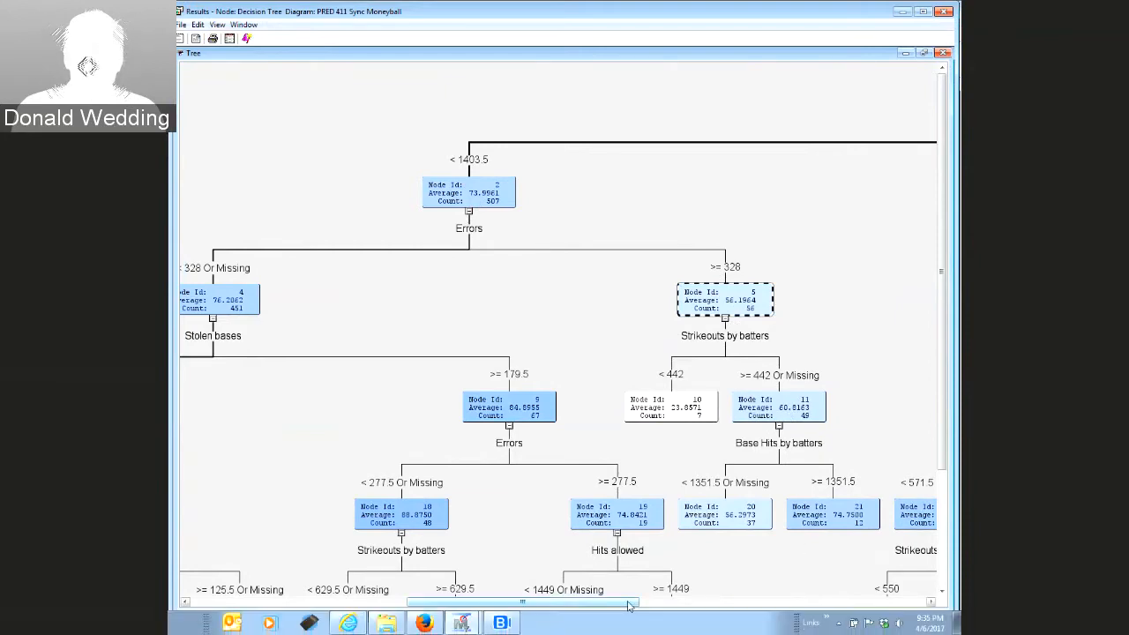
drag(629, 605, 926, 597)
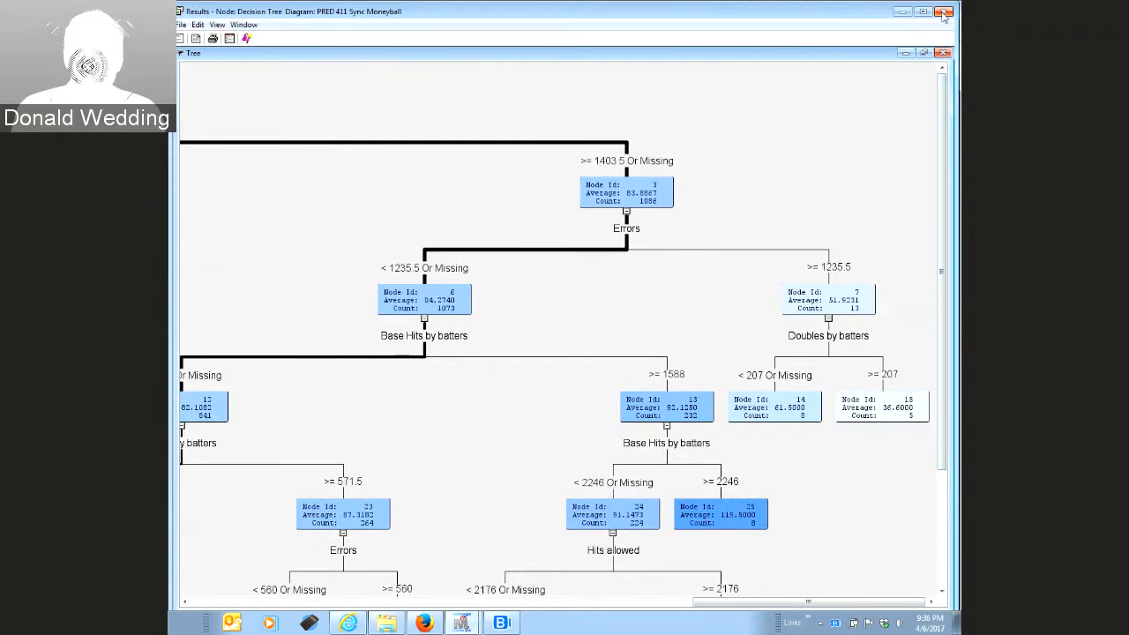
click(943, 13)
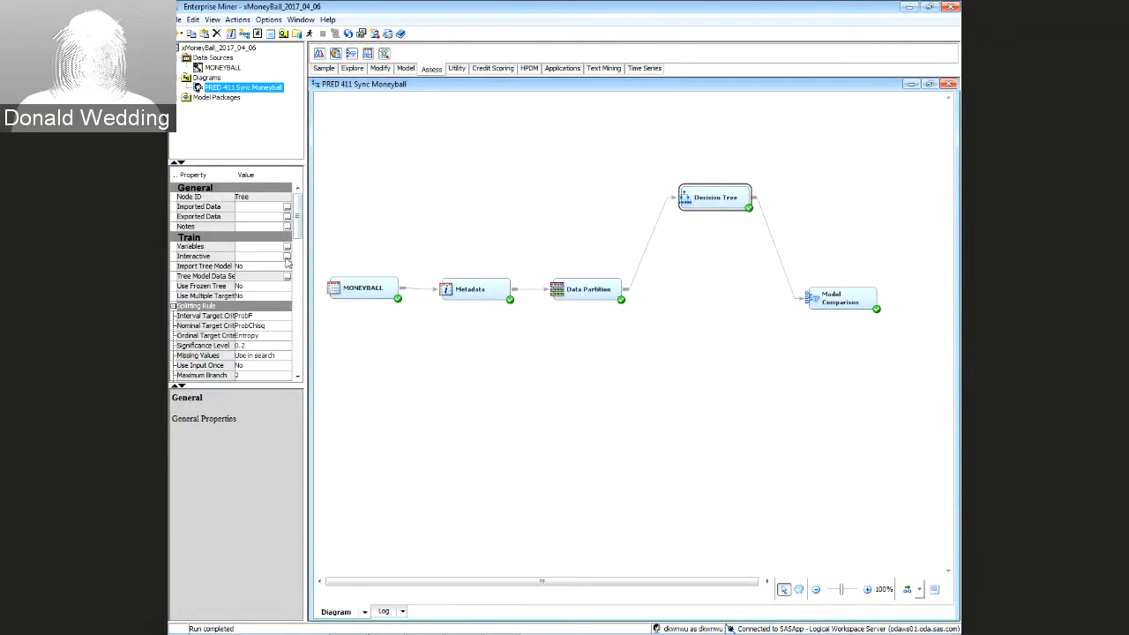
click(287, 257)
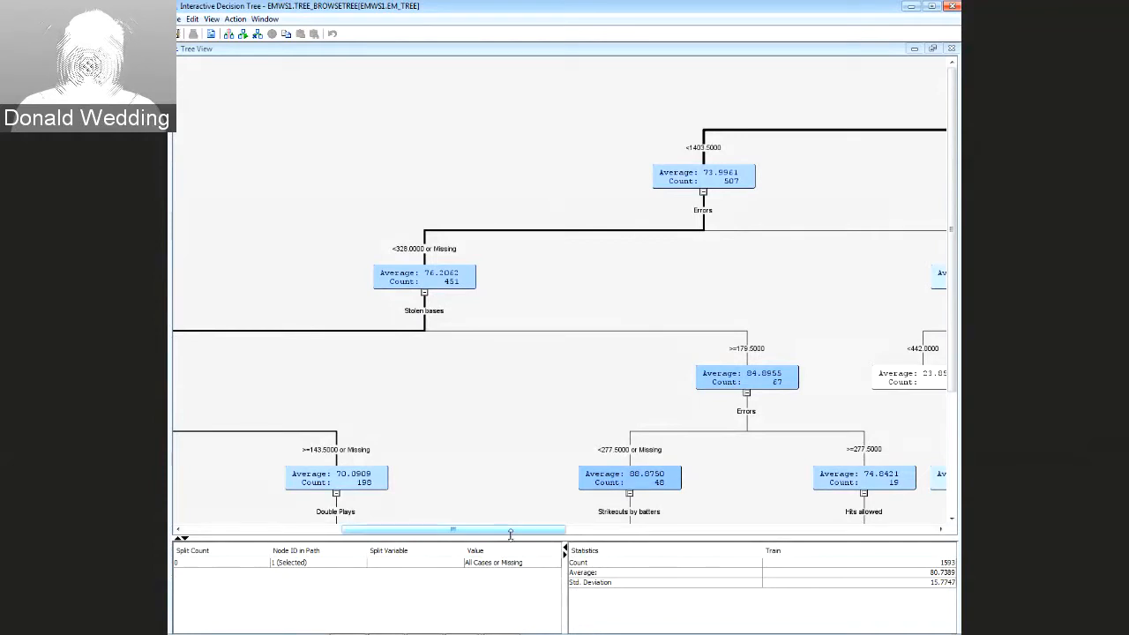
Prune the interactive tree back to the root, then retrain the full tree
drag(512, 531, 714, 531)
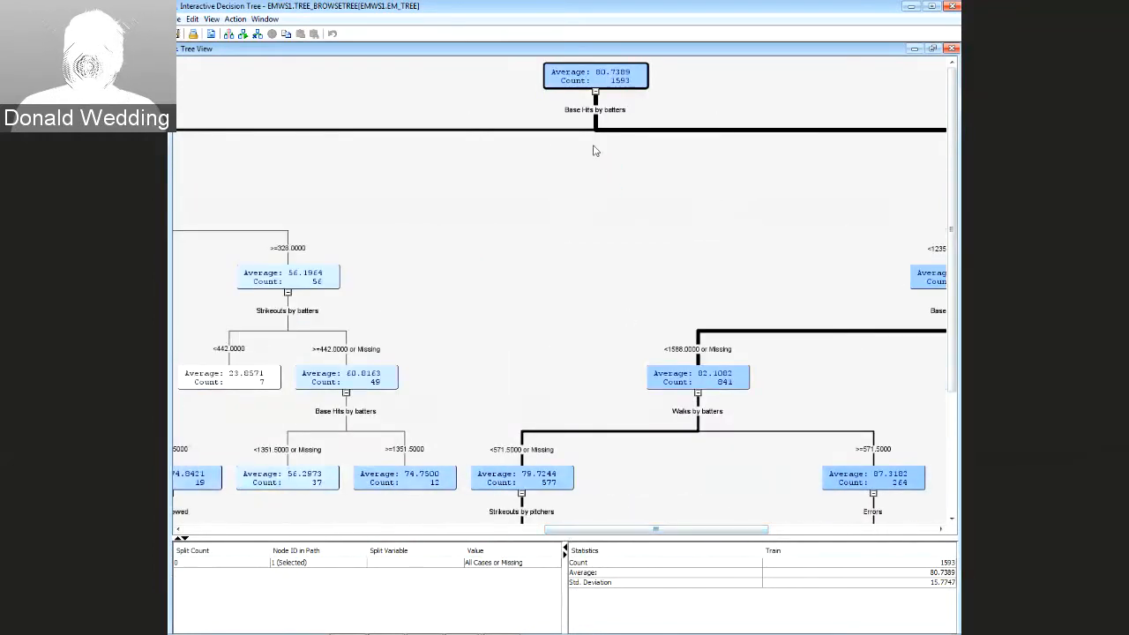
right_click(594, 86)
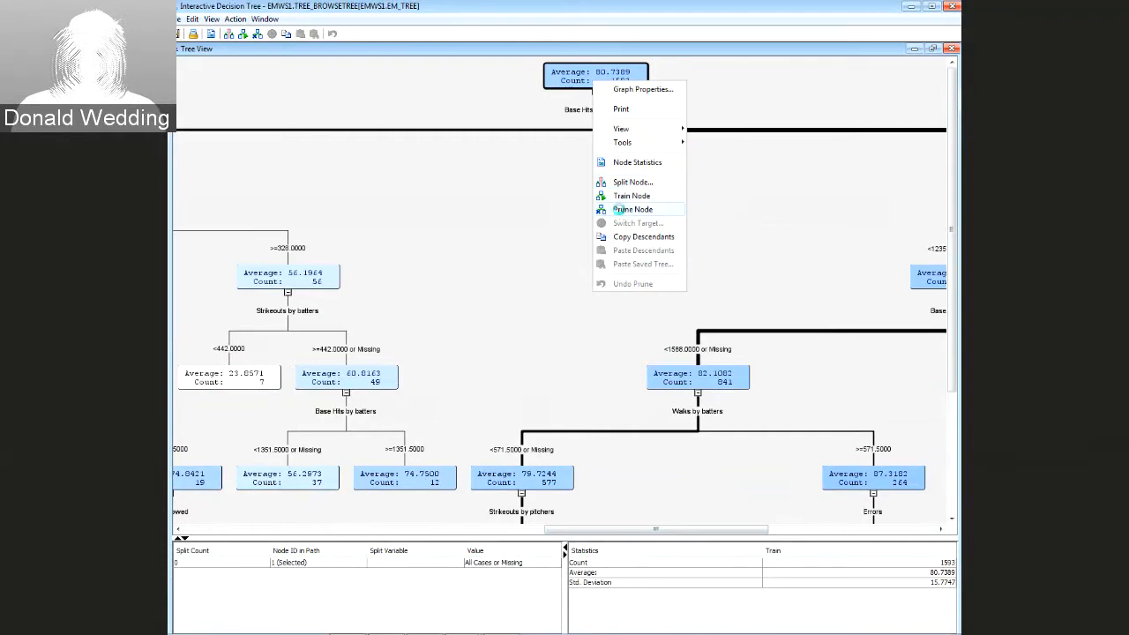
click(619, 210)
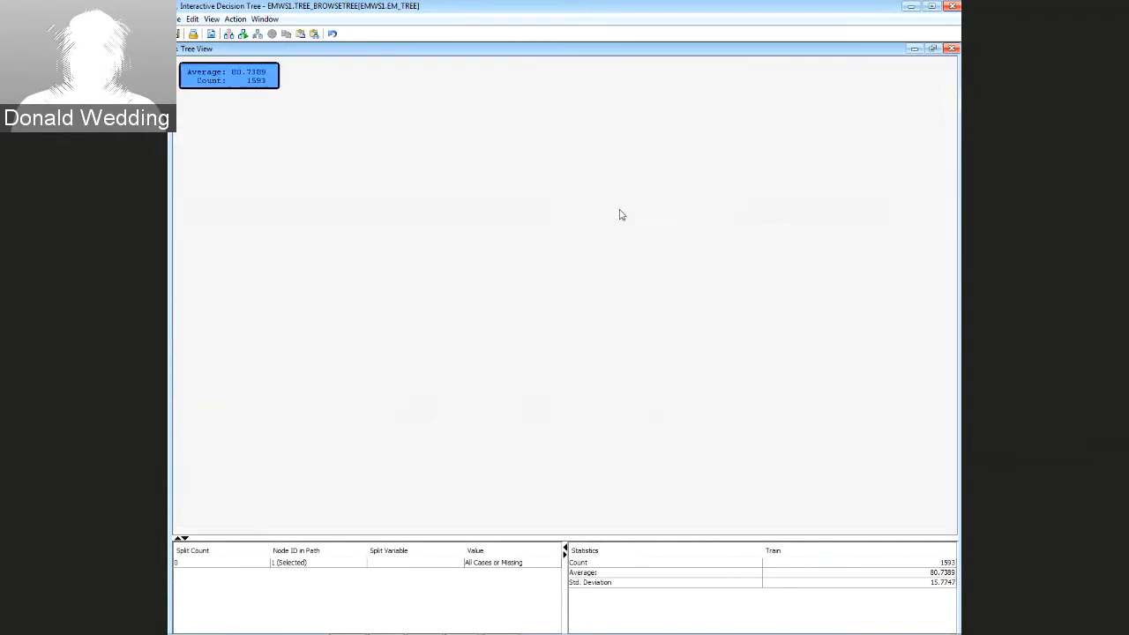
right_click(234, 86)
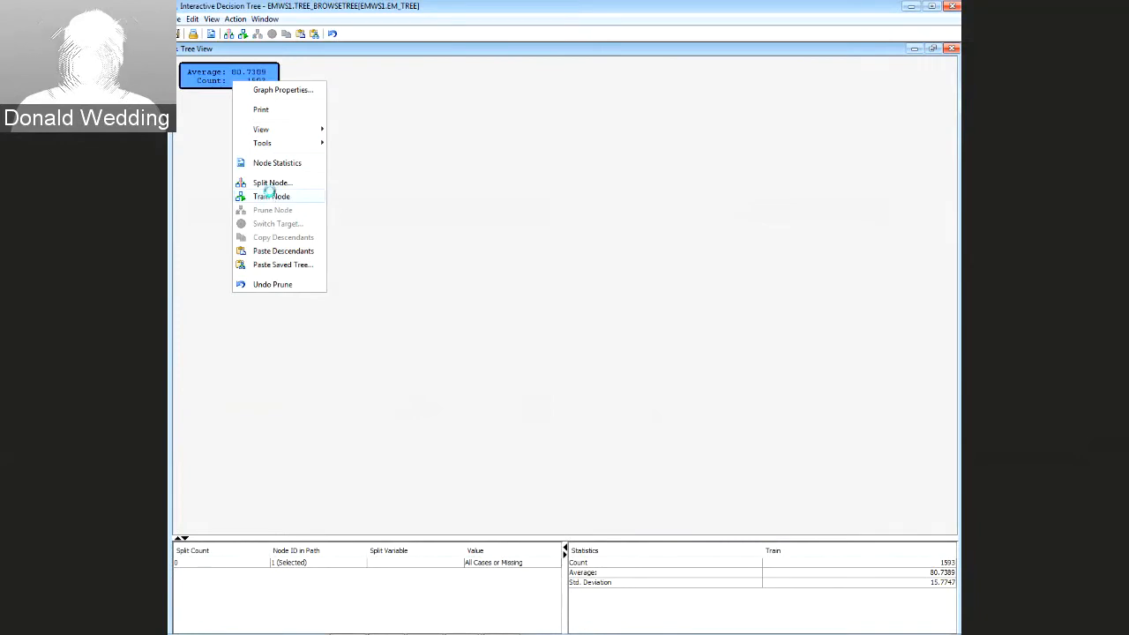
click(270, 196)
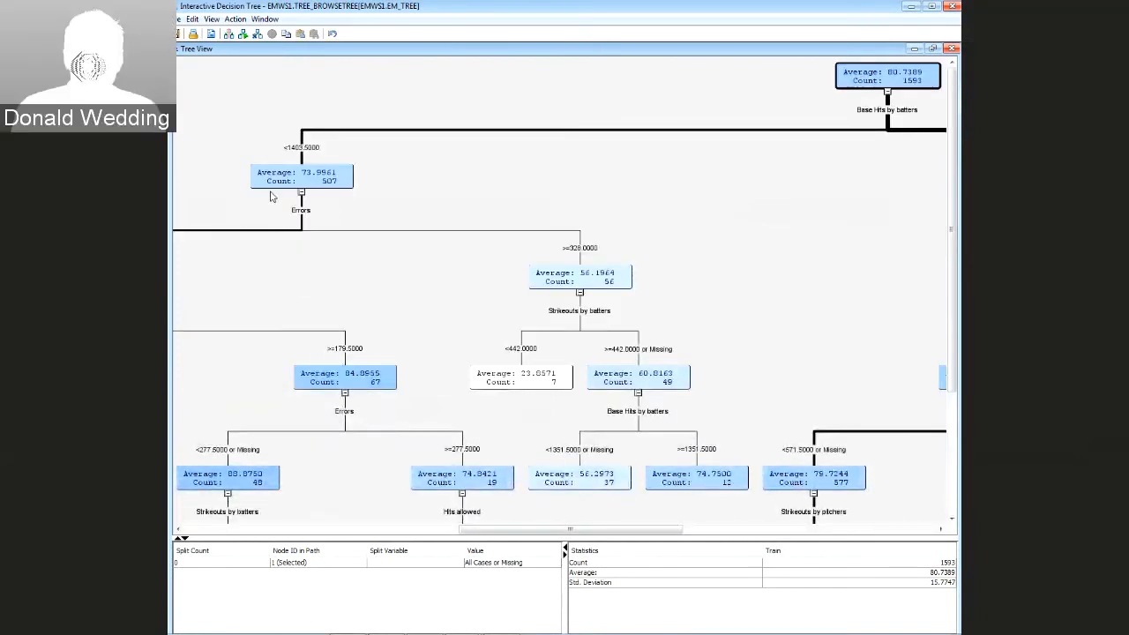
Prune the subtrees under the 56.1964, 76.2062, 84.2740 and 51.9231 nodes
click(564, 283)
right_click(564, 283)
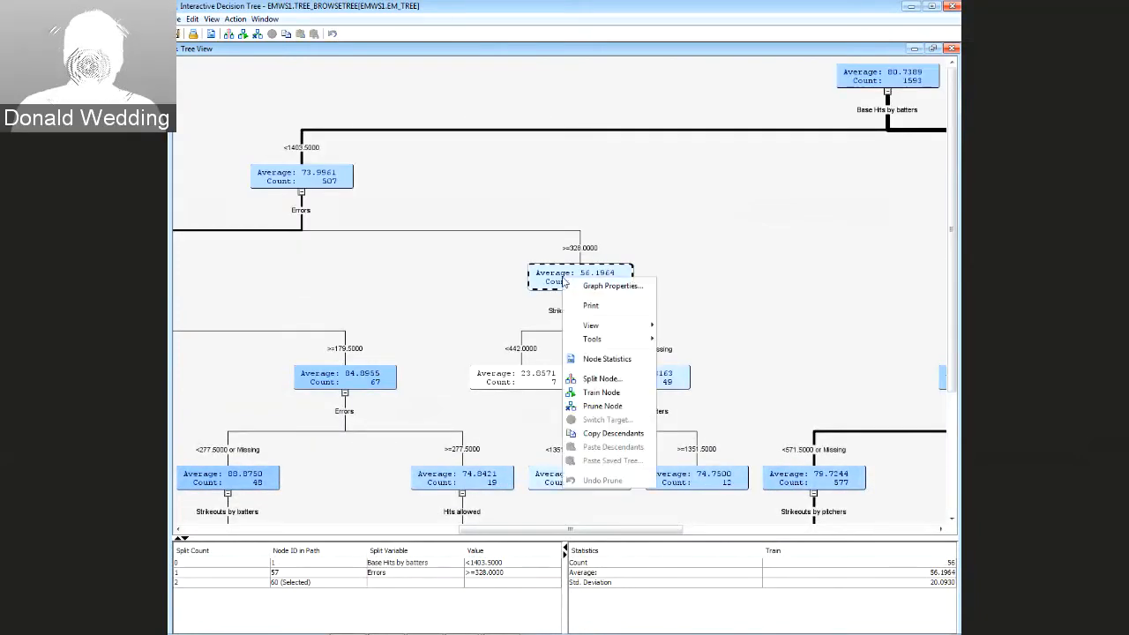
click(597, 408)
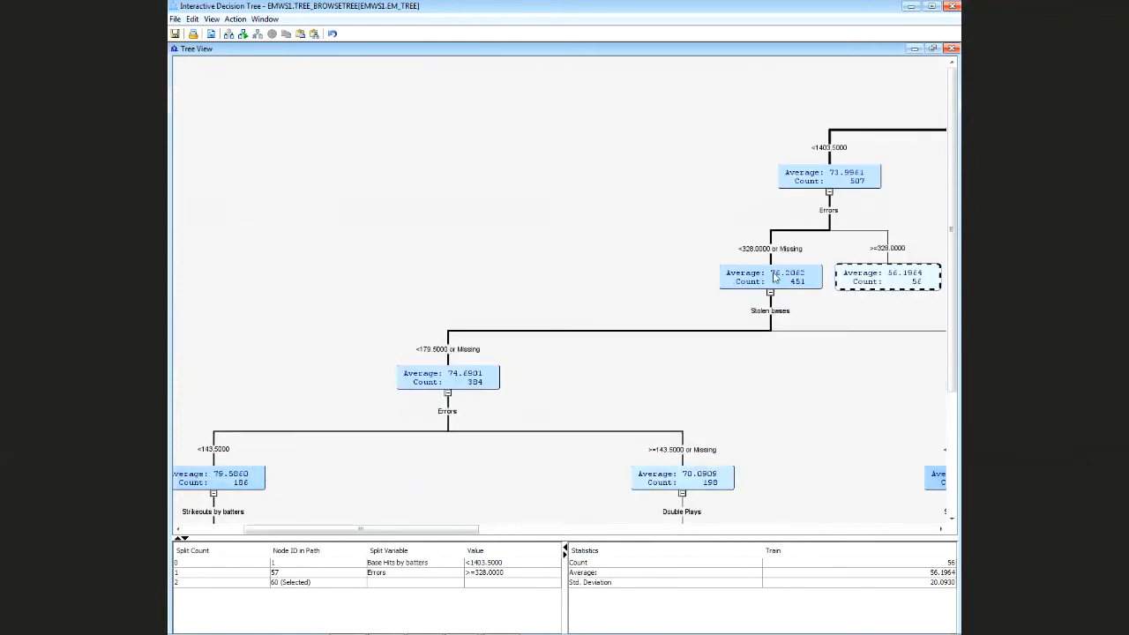
right_click(756, 284)
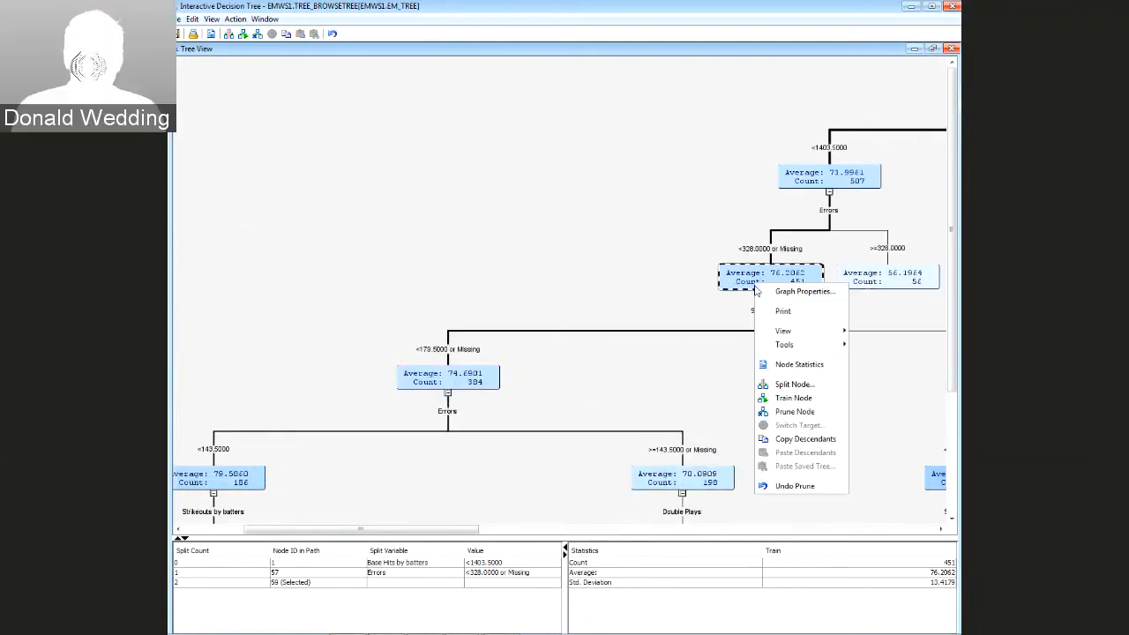
click(793, 412)
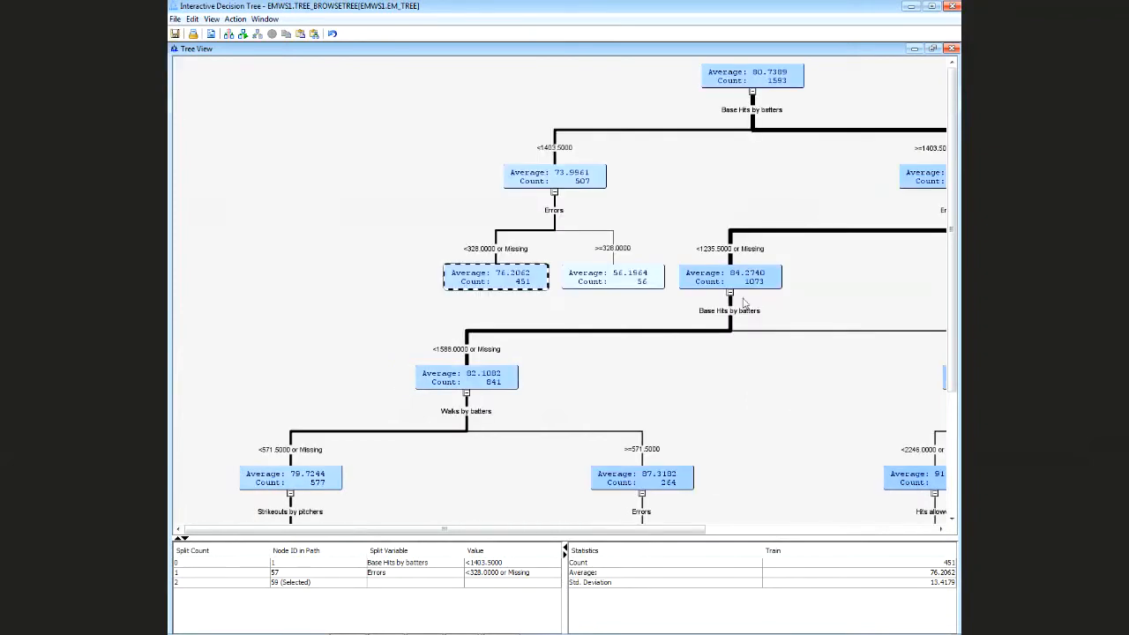
right_click(737, 276)
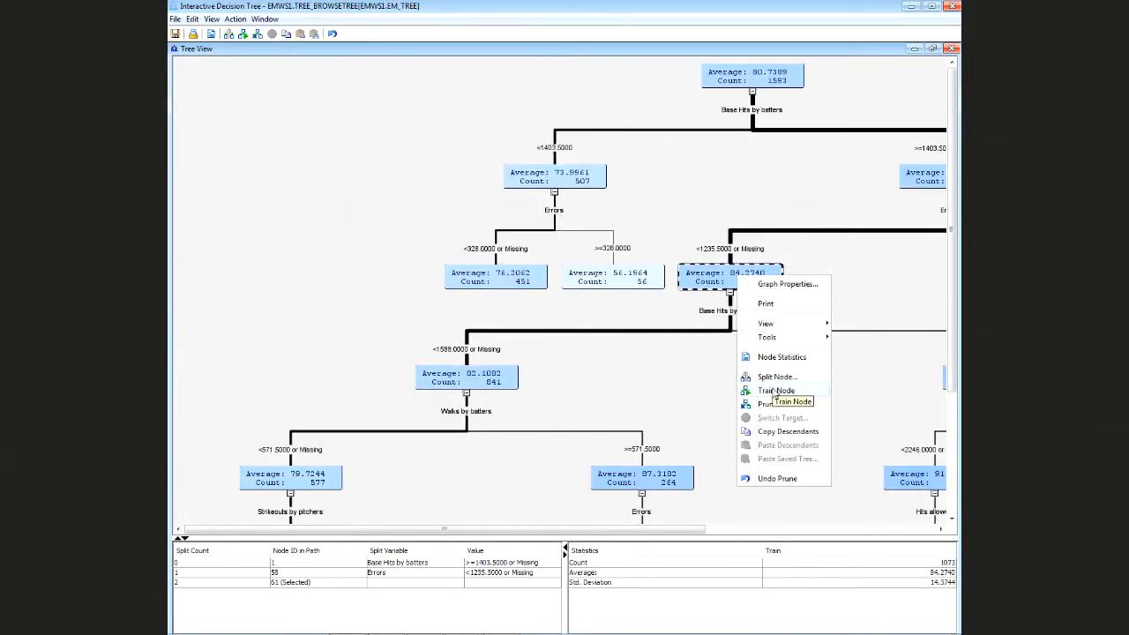
click(772, 403)
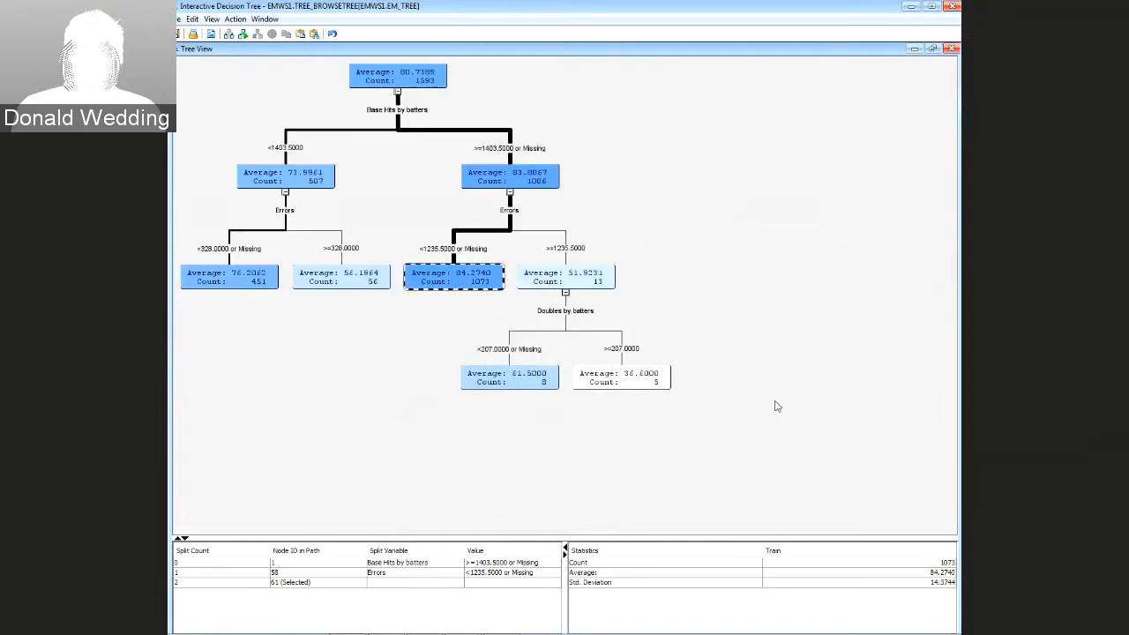
right_click(558, 277)
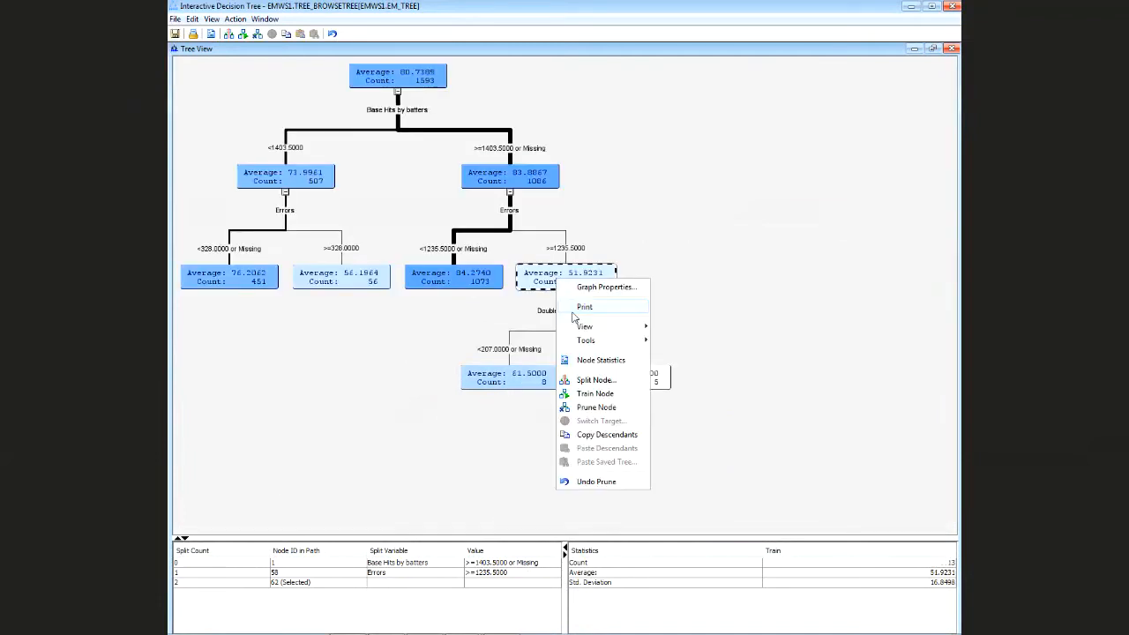
click(600, 407)
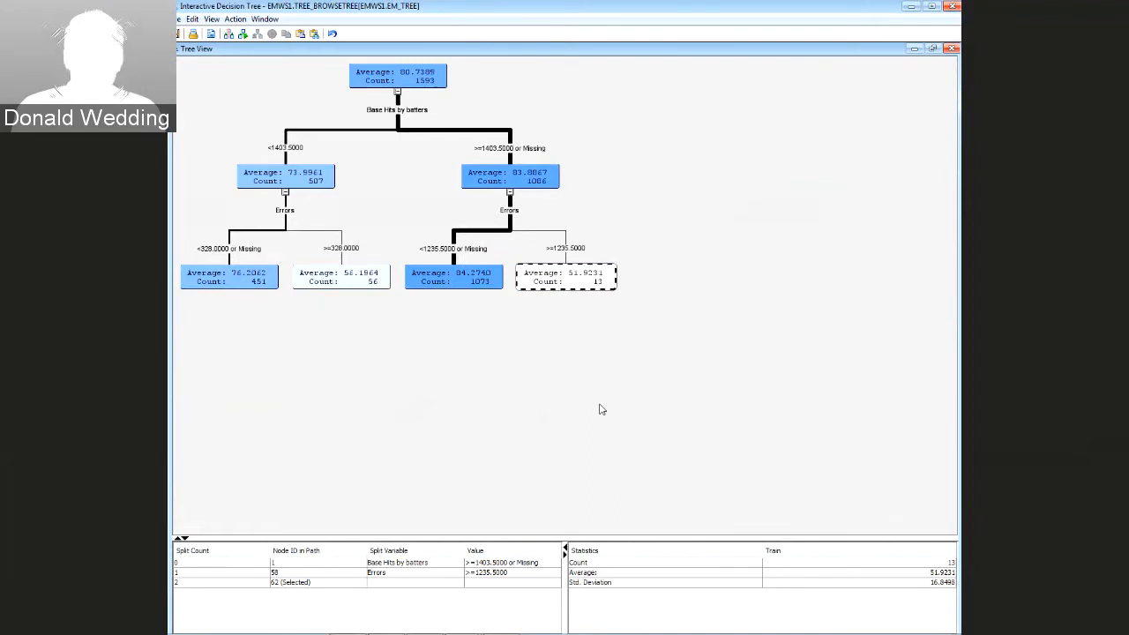
Retrain the 56.1964 node's subtree, then prune it back to a leaf
click(342, 280)
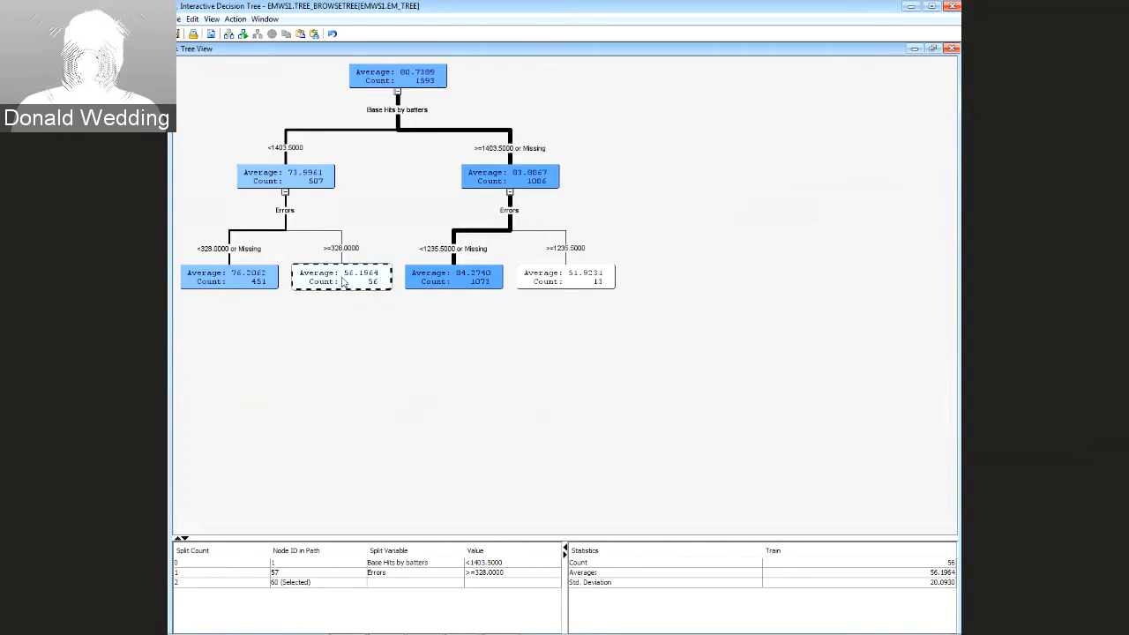
right_click(342, 281)
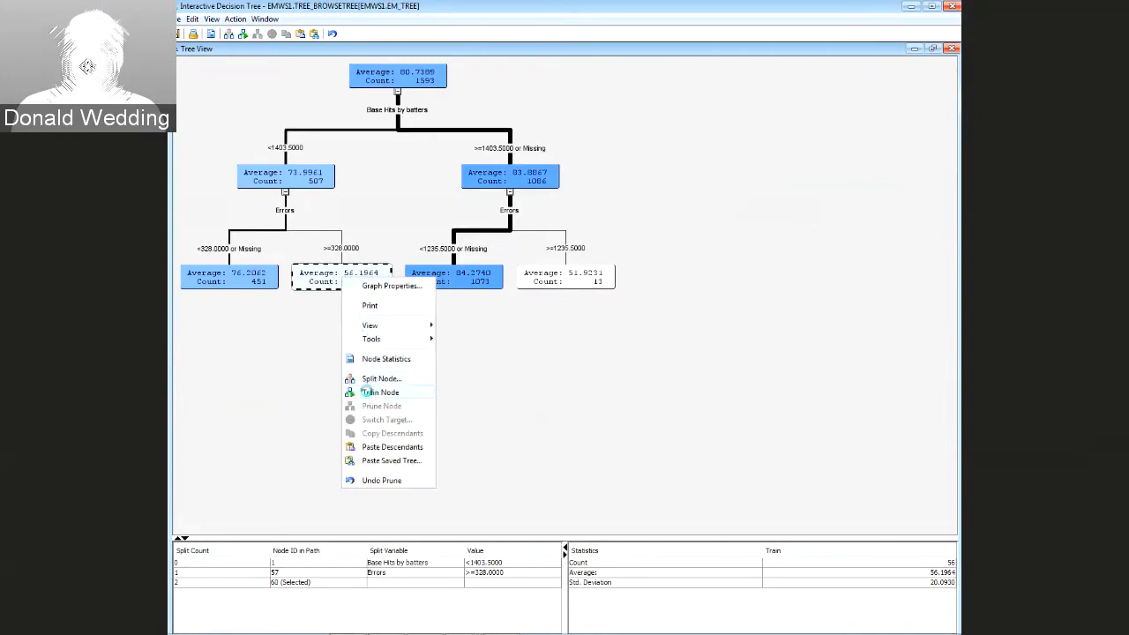
click(366, 392)
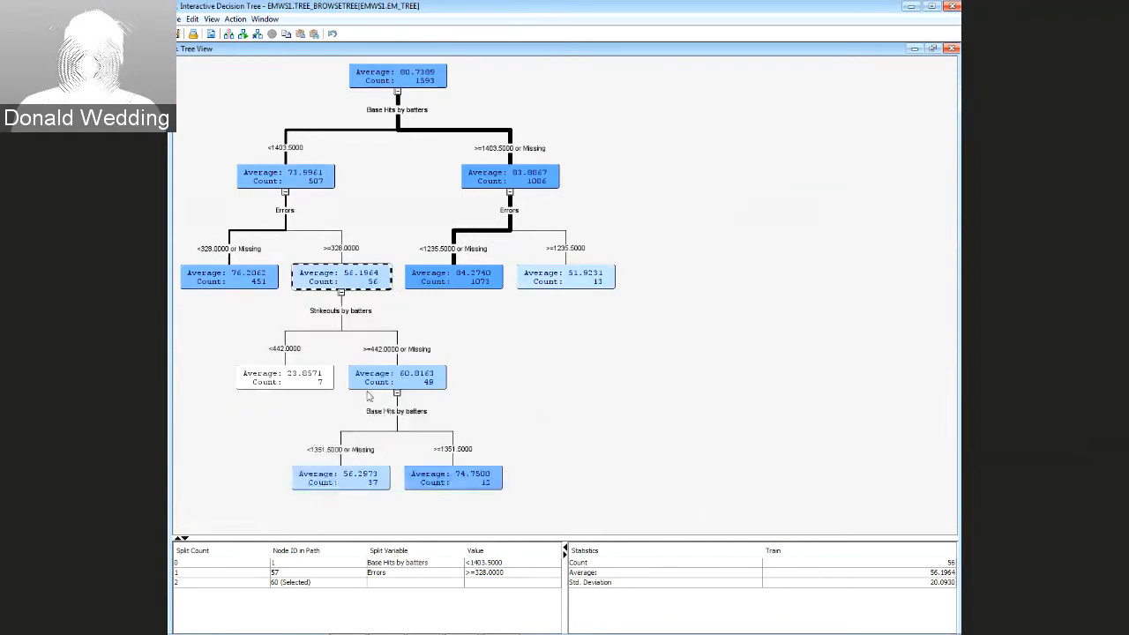
right_click(353, 284)
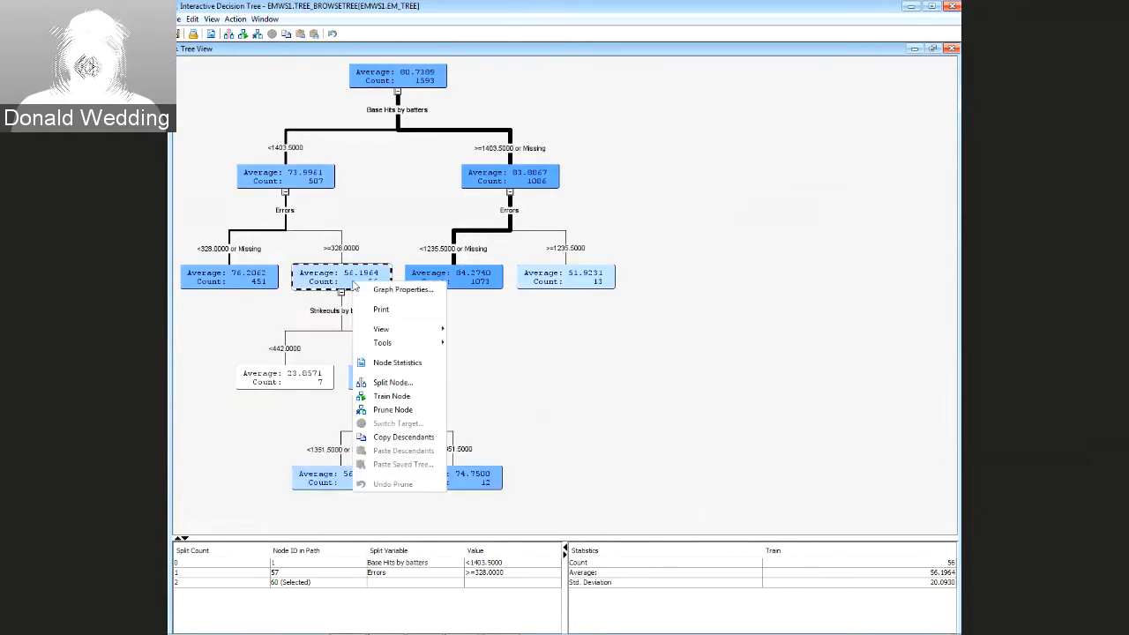
click(382, 410)
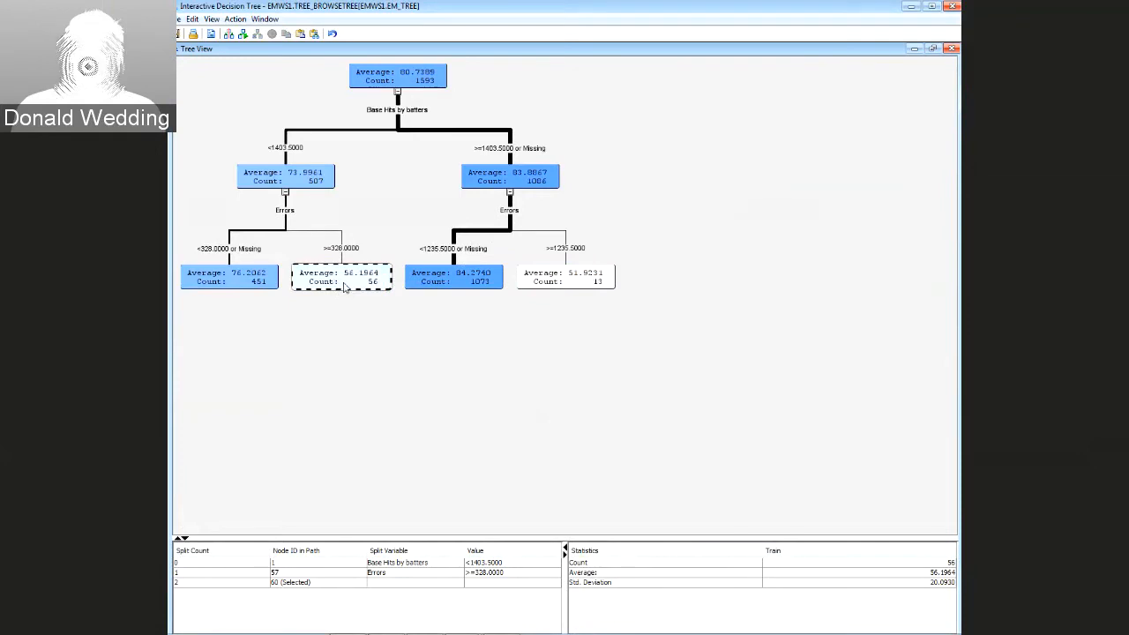
Split node 60 (56.1964) on Strikeouts by batters at 442, giving leaves of 7 and 49
right_click(344, 287)
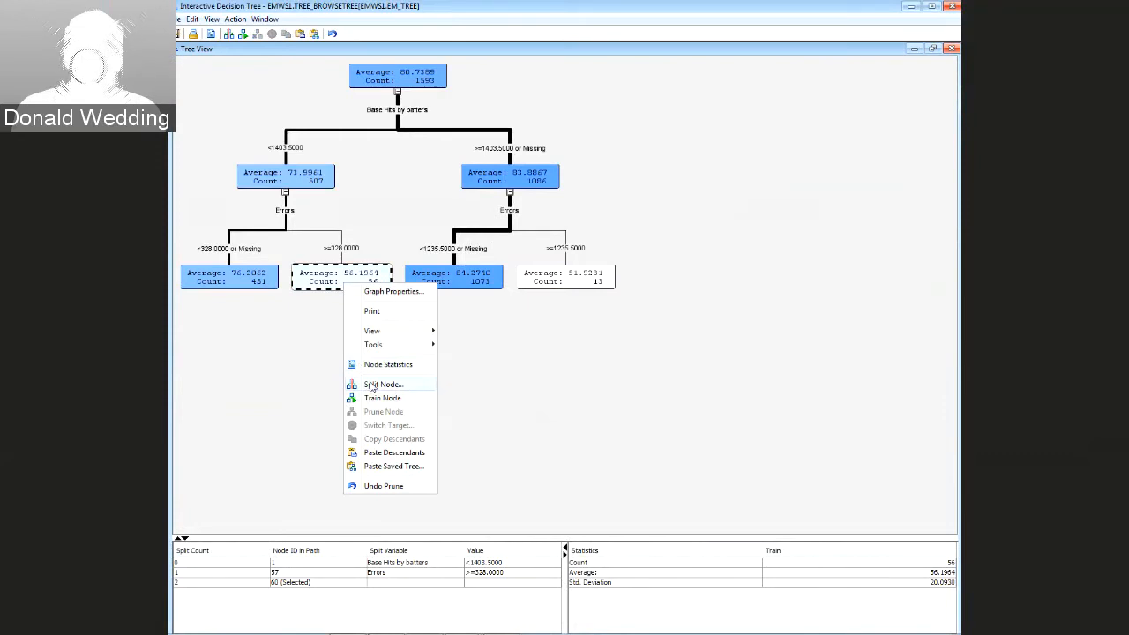
click(371, 385)
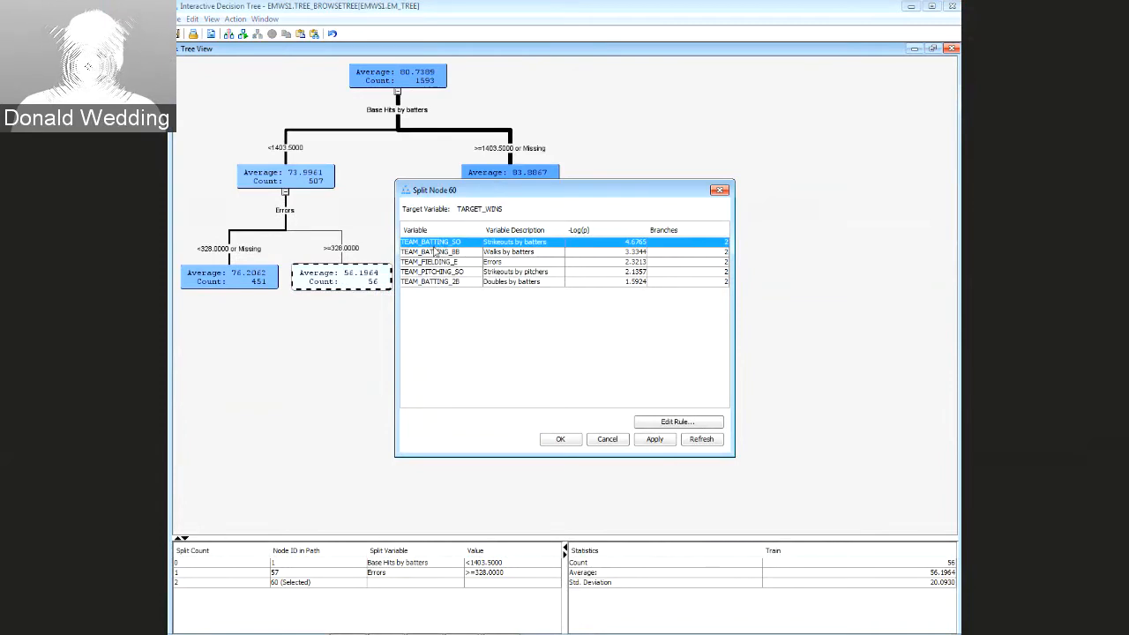
click(653, 439)
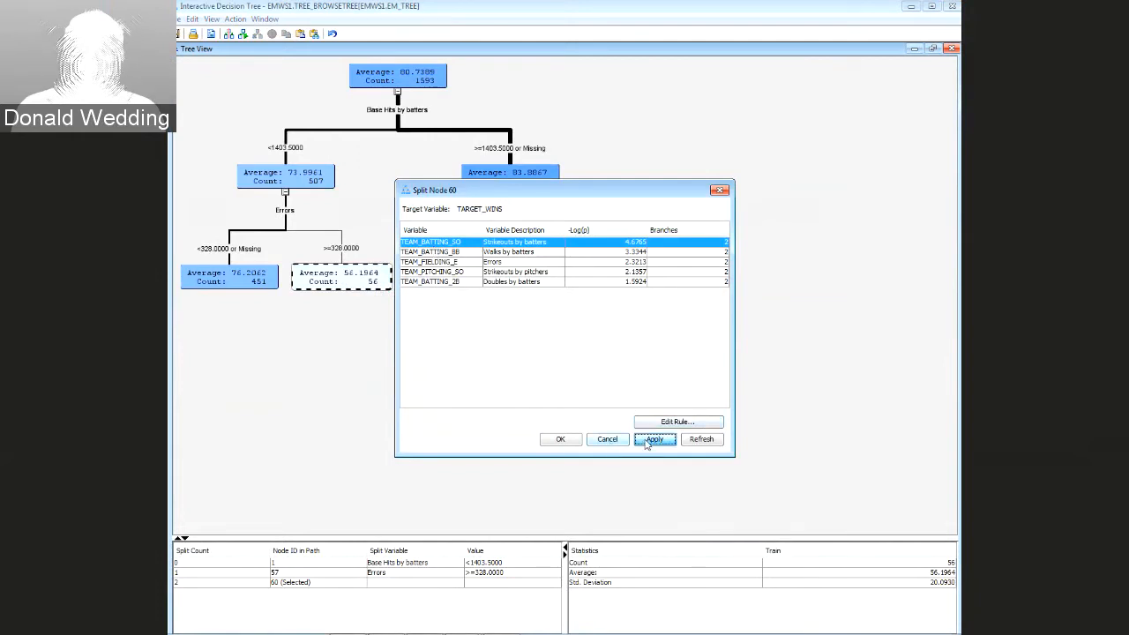
click(575, 441)
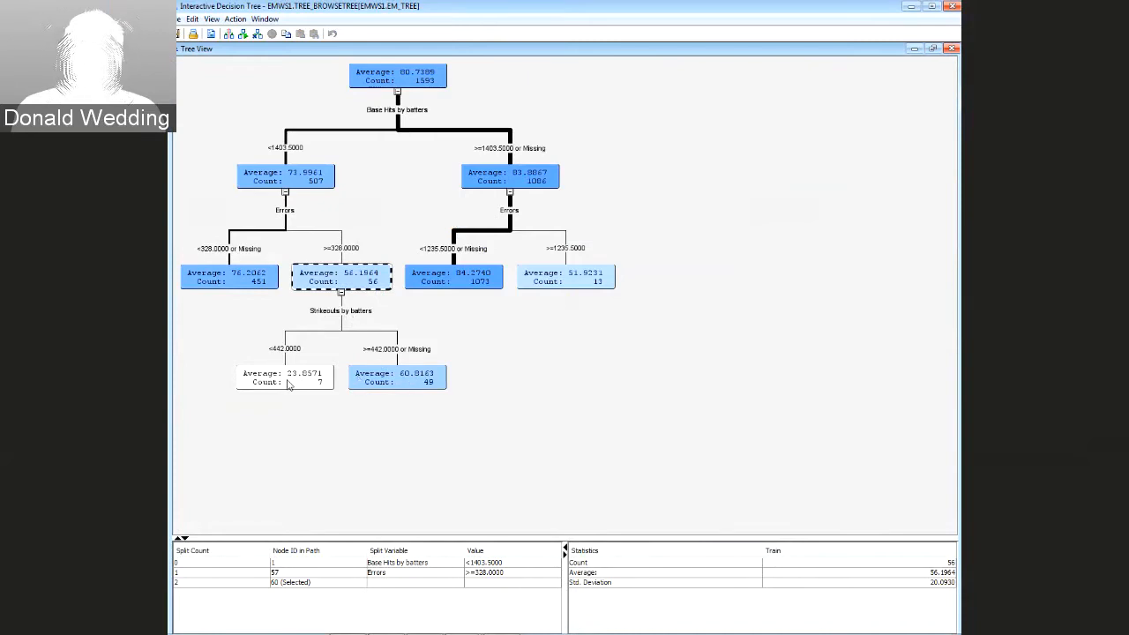
right_click(346, 282)
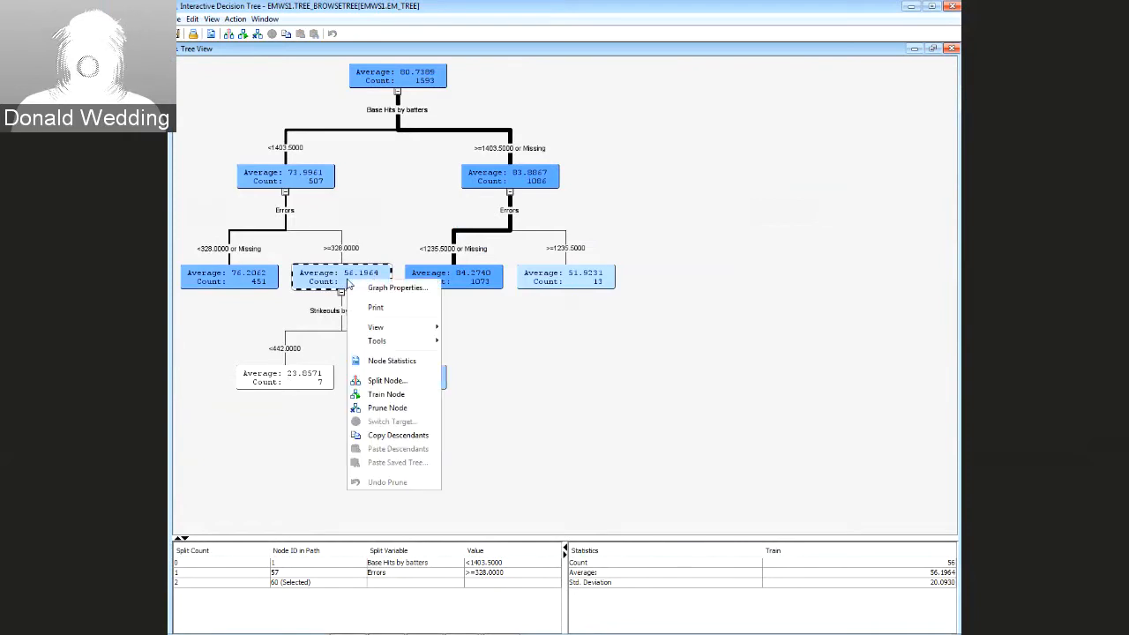
Re-split node 60 on Walks by batters at 124.5, giving leaves of 5 and 51
click(379, 381)
click(451, 252)
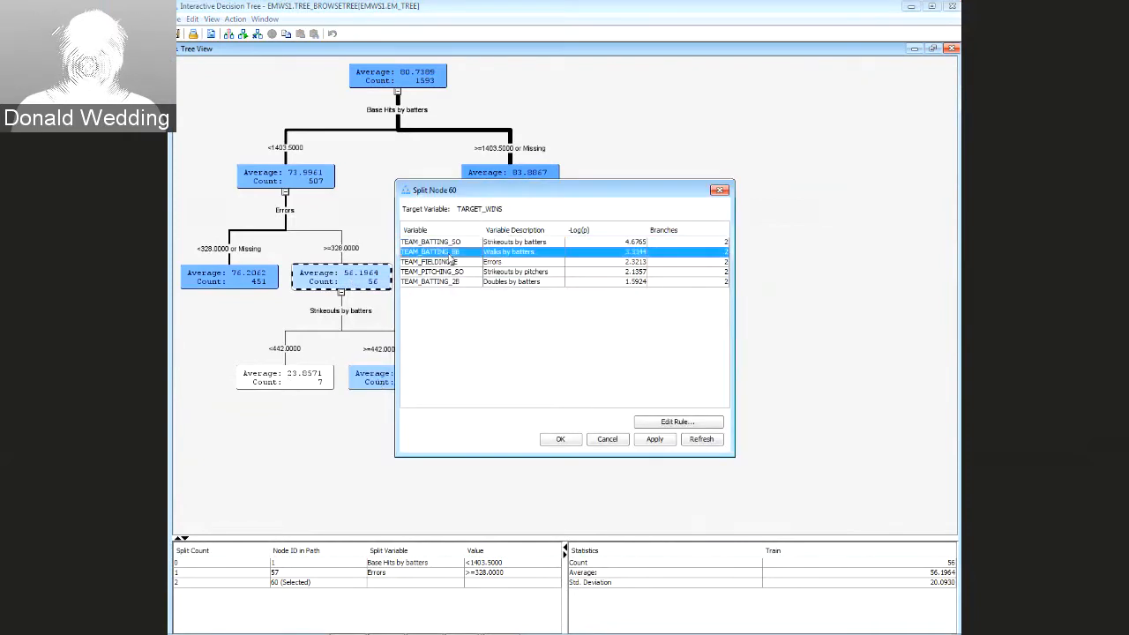
click(654, 440)
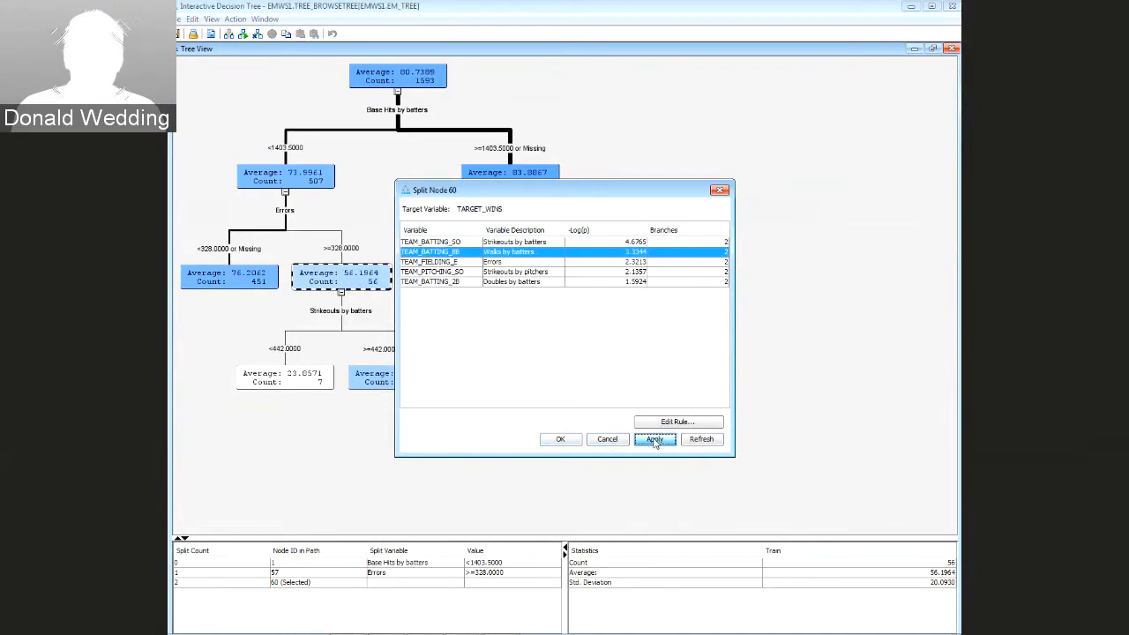
click(561, 439)
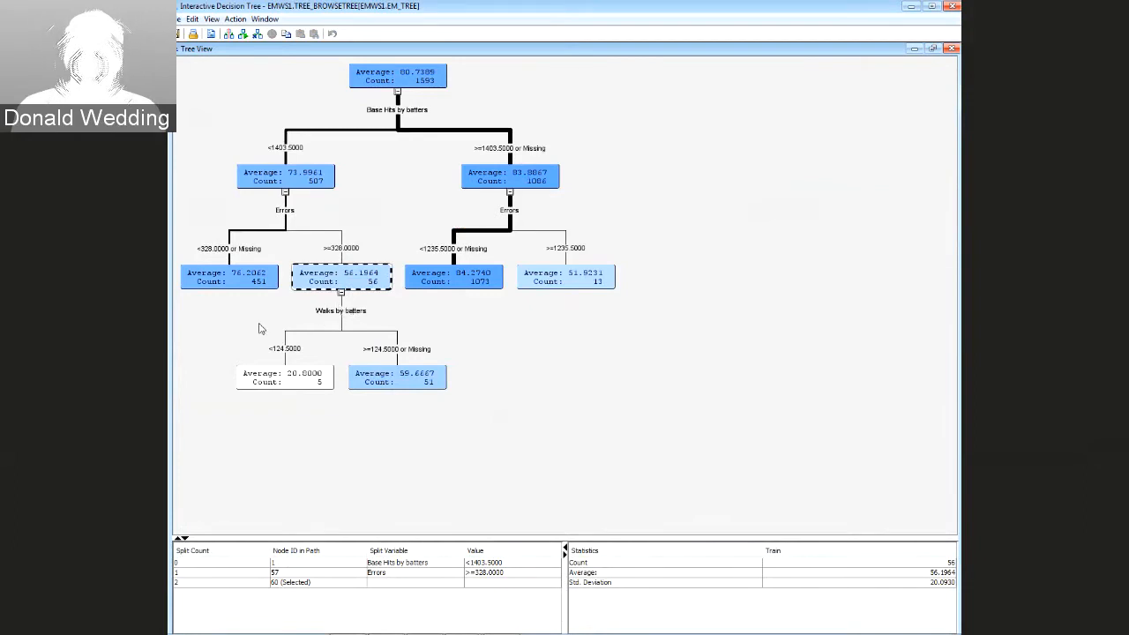
Split the 451-count node 59 and 1073-count node 61 on Stolen bases
click(233, 290)
right_click(233, 288)
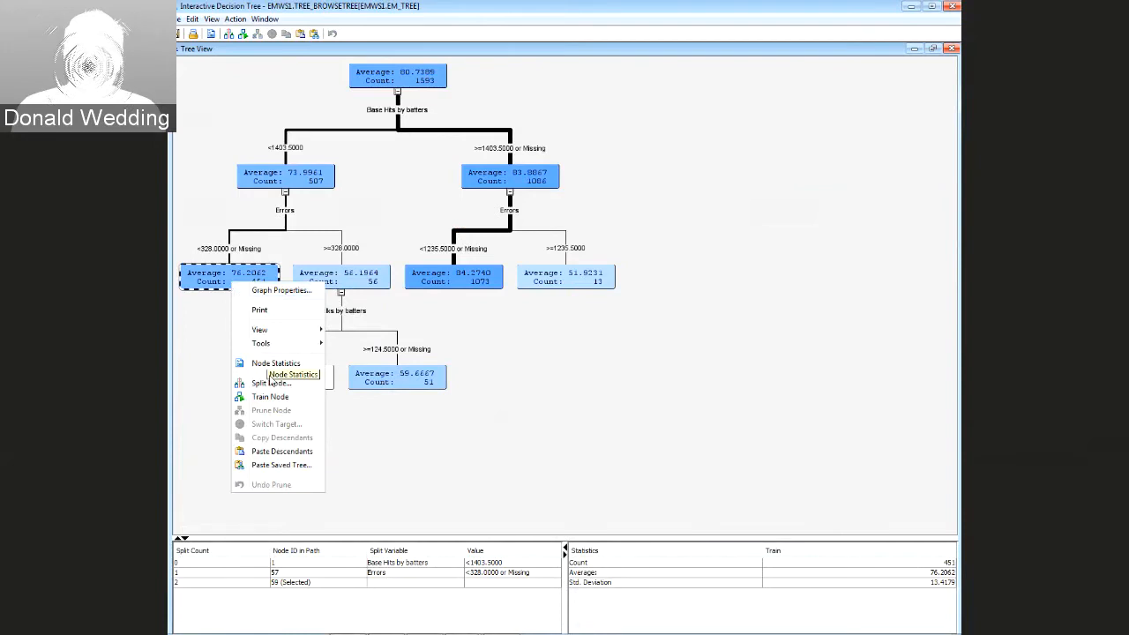
click(271, 382)
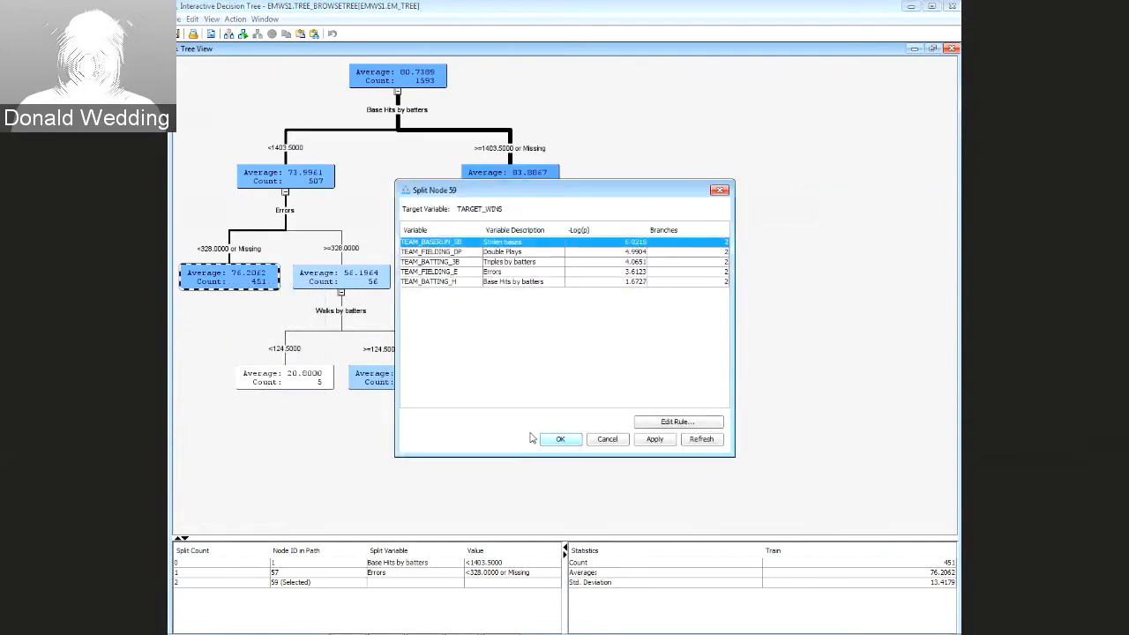
click(655, 441)
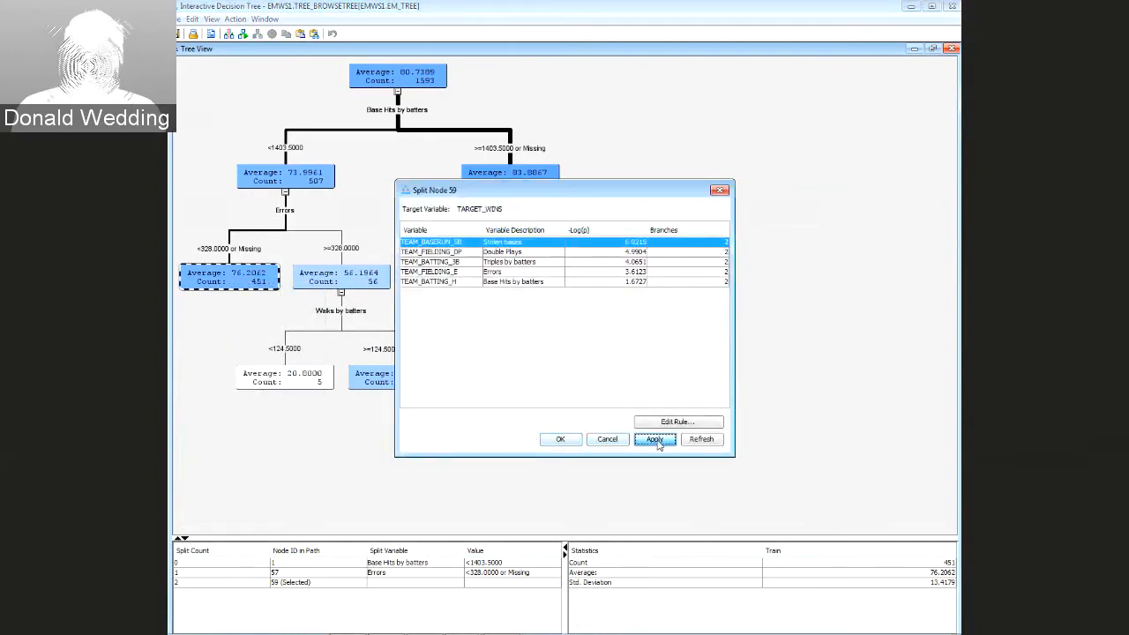
click(561, 440)
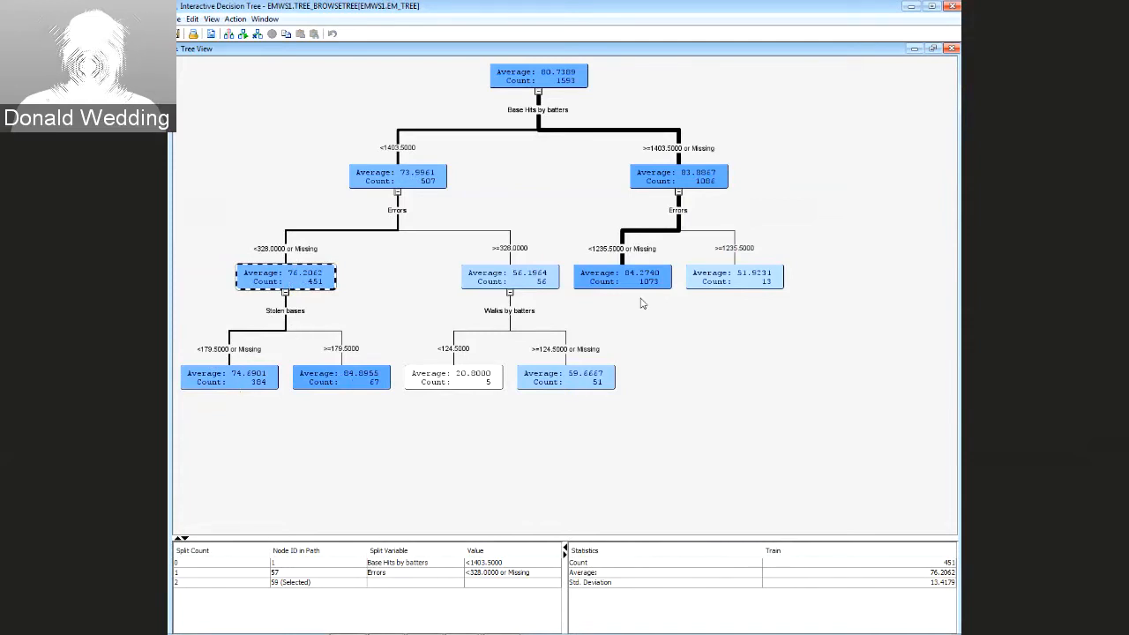
click(631, 281)
right_click(630, 281)
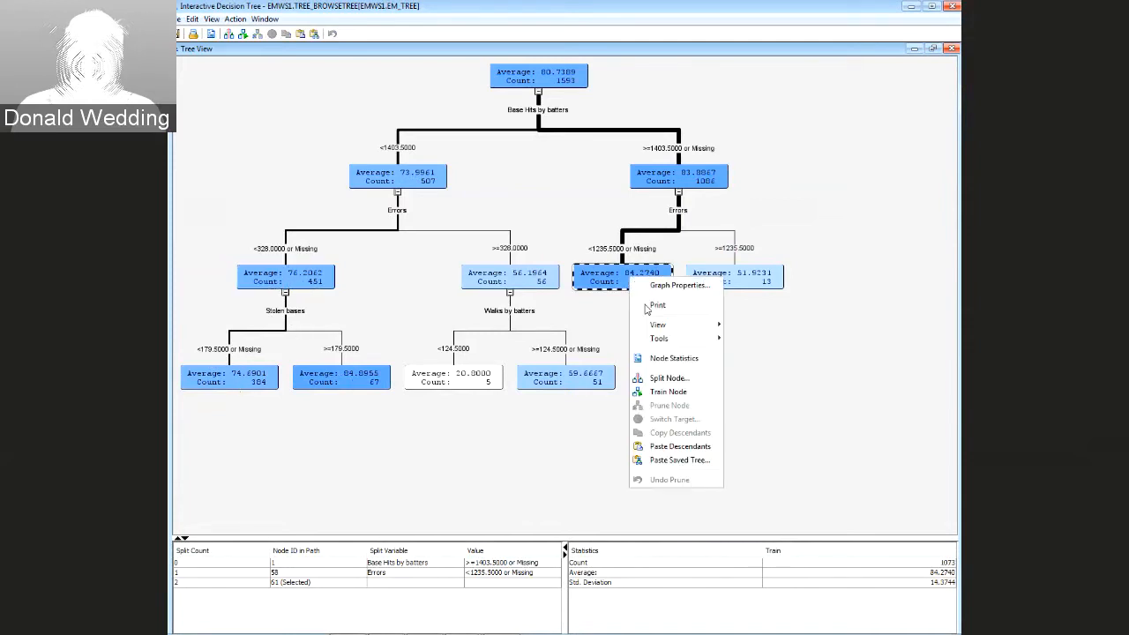
click(669, 378)
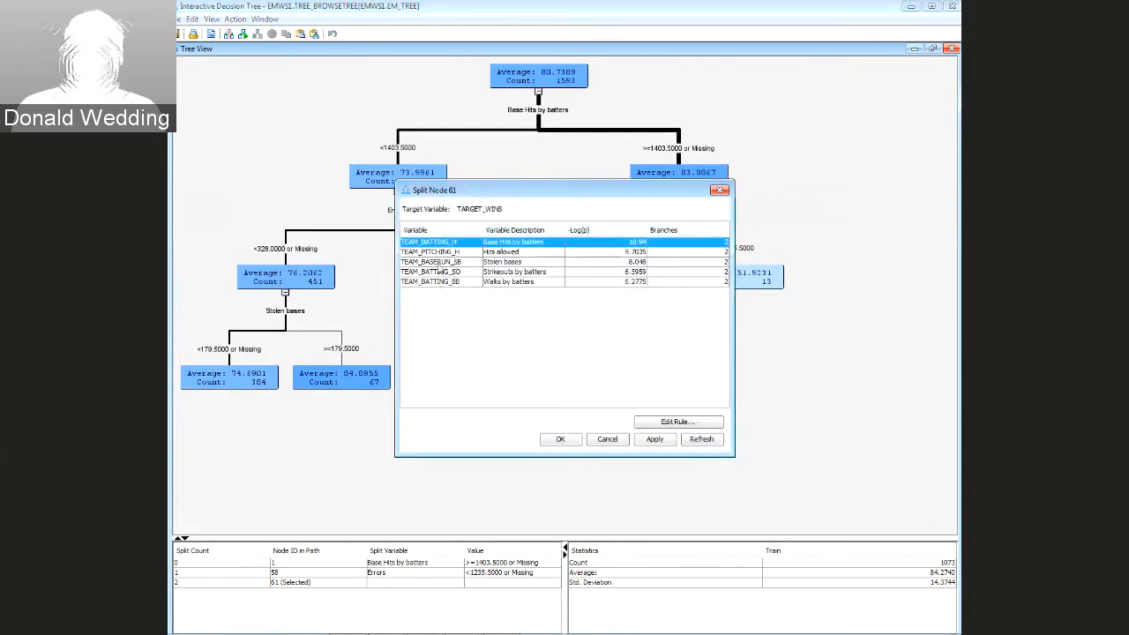
click(439, 262)
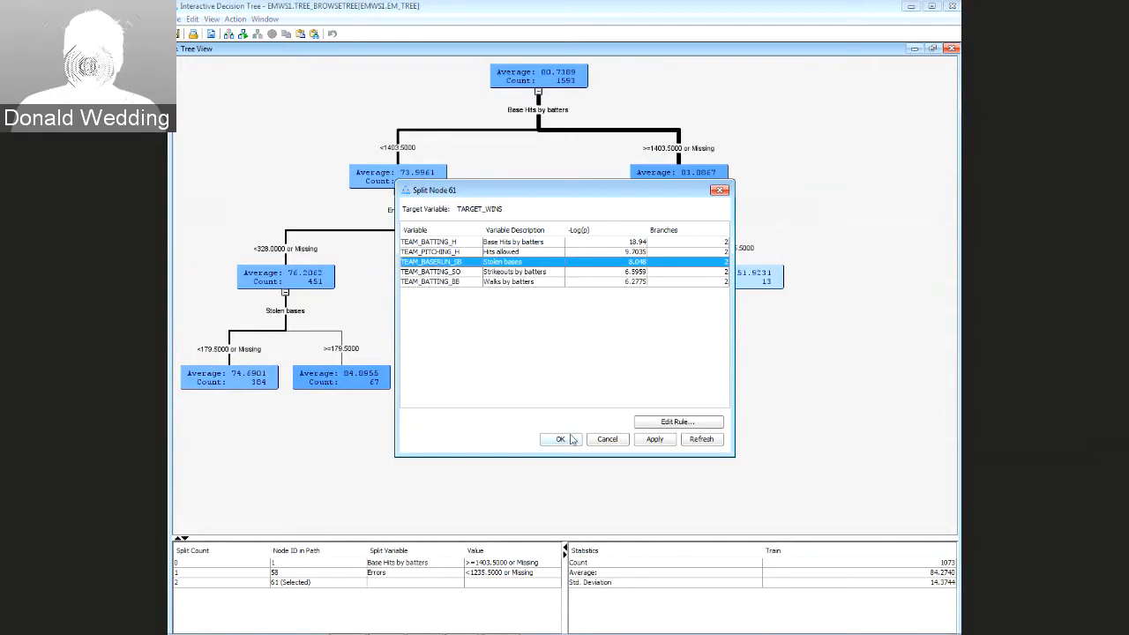
click(654, 439)
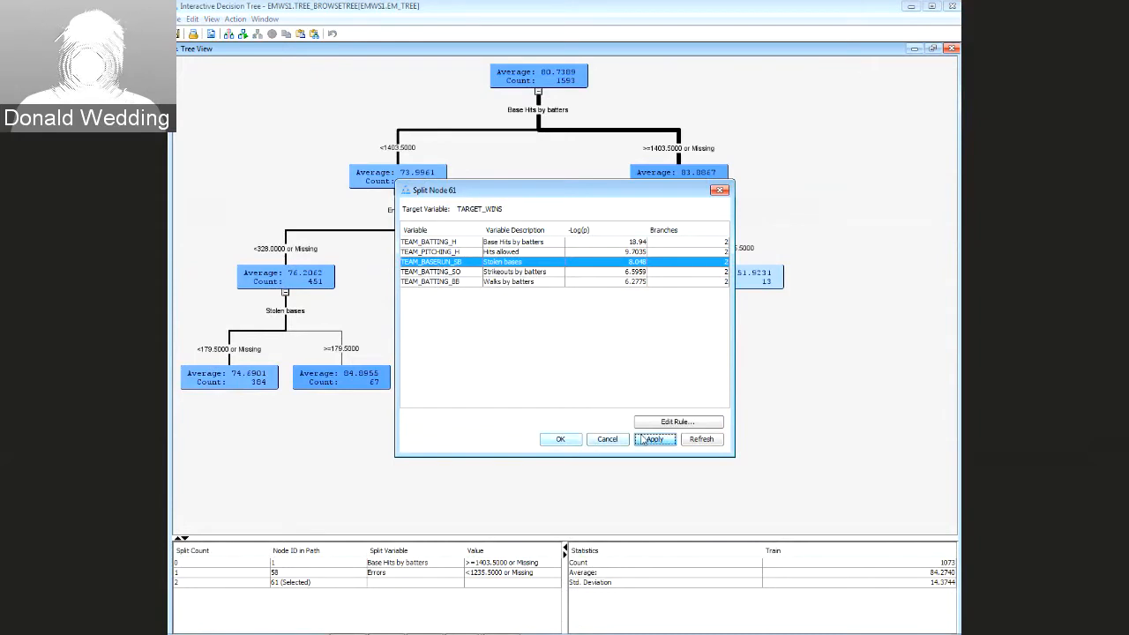
click(565, 440)
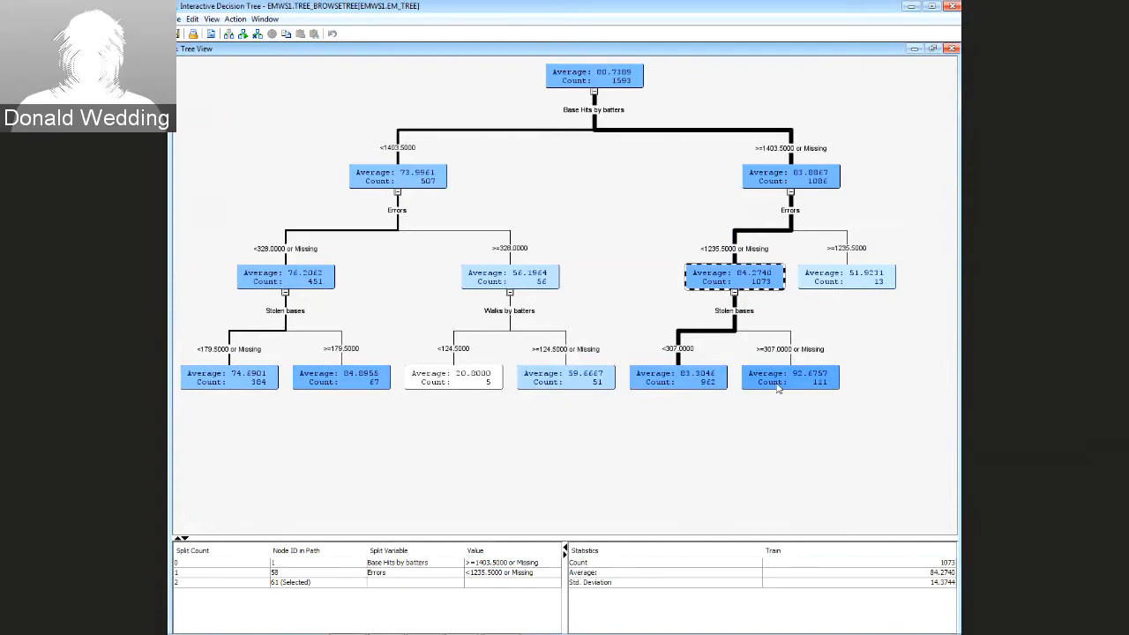
Try splitting the 13-count node 62 on Strikeouts by pitchers, then Doubles by batters
click(847, 282)
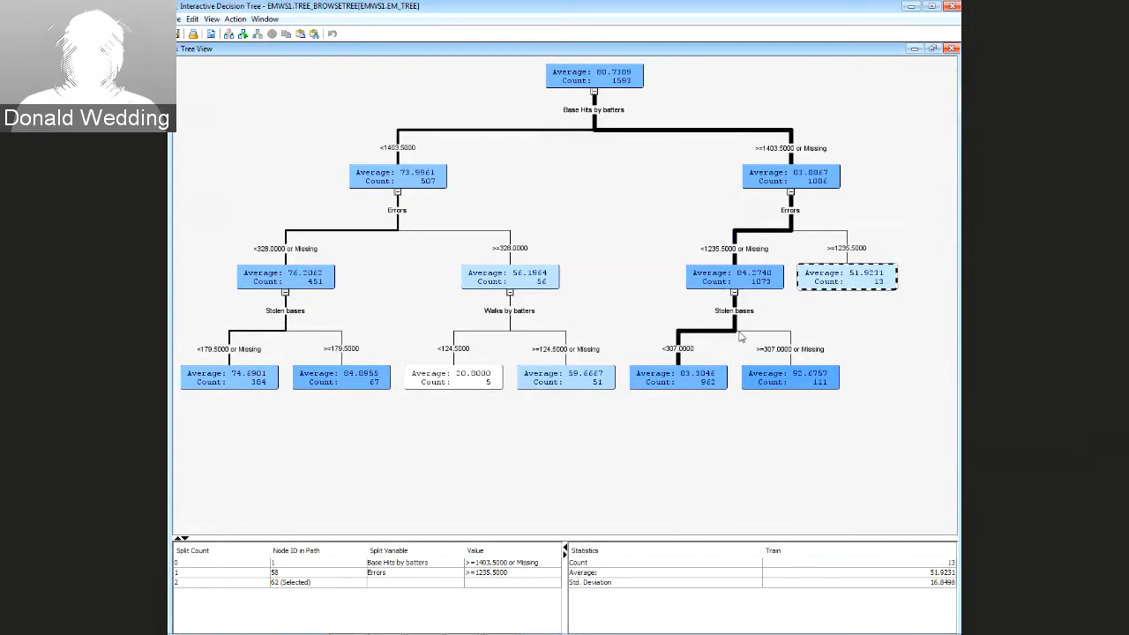
right_click(862, 286)
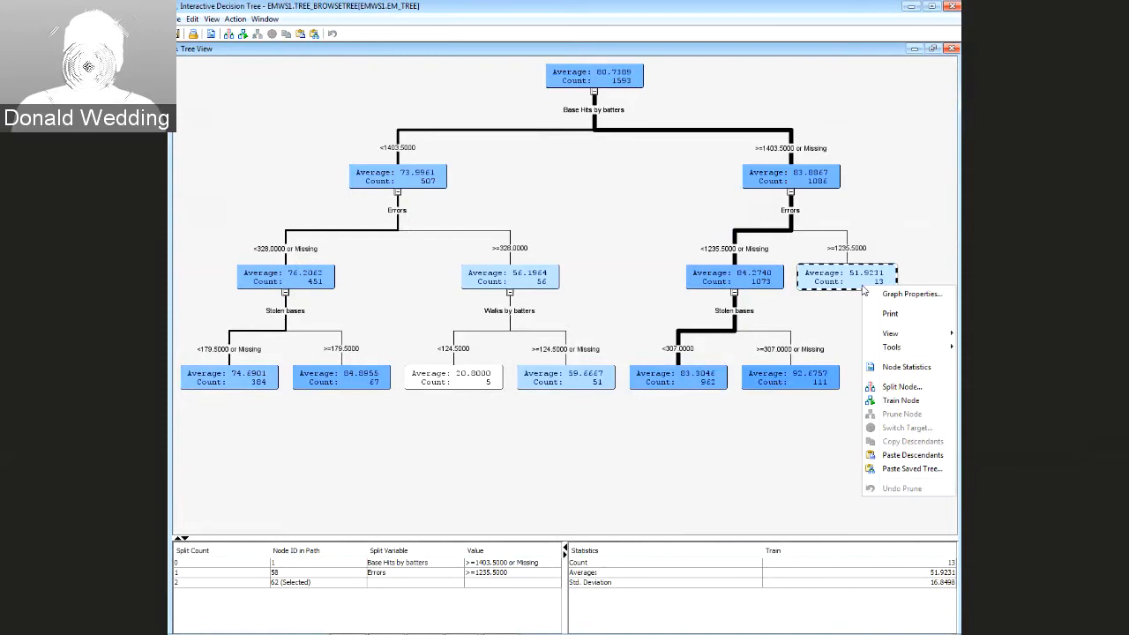
click(886, 394)
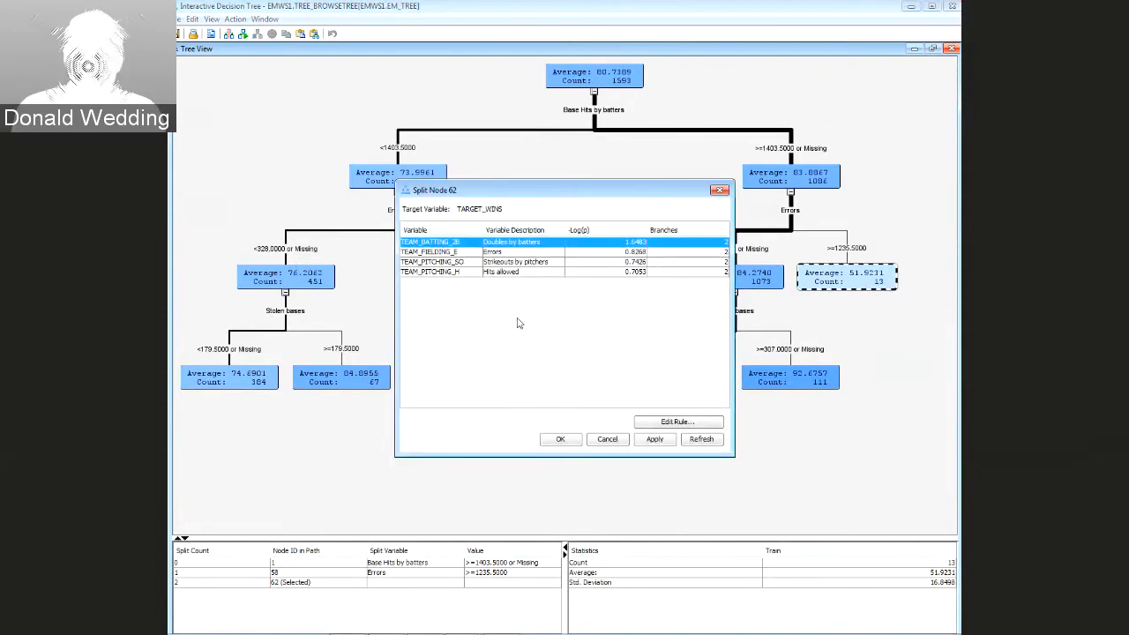
click(438, 262)
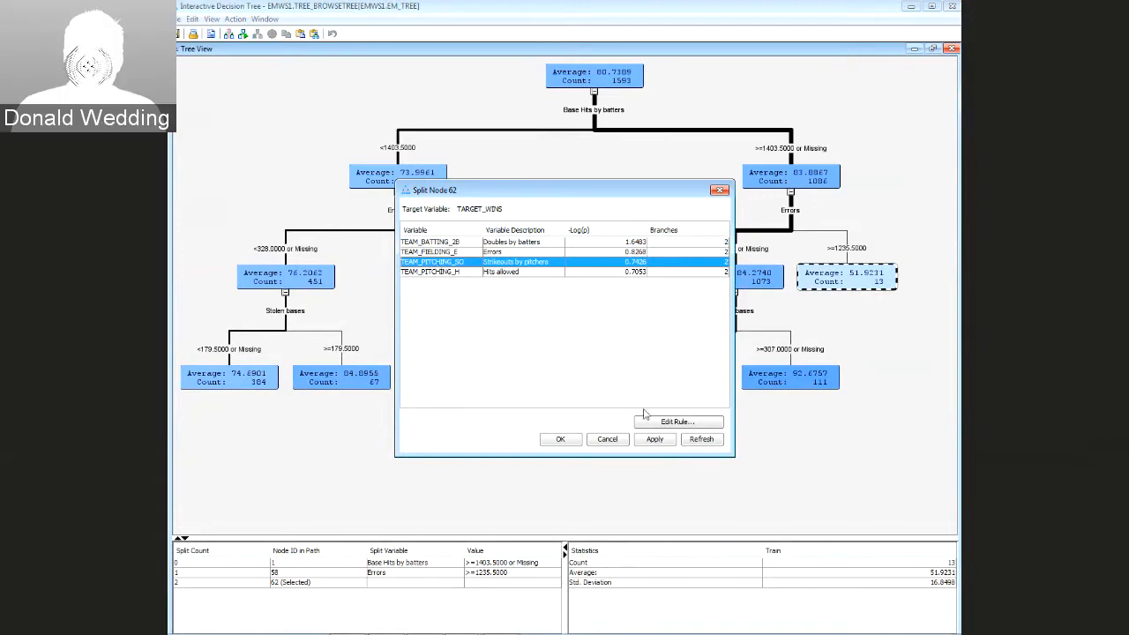
click(656, 441)
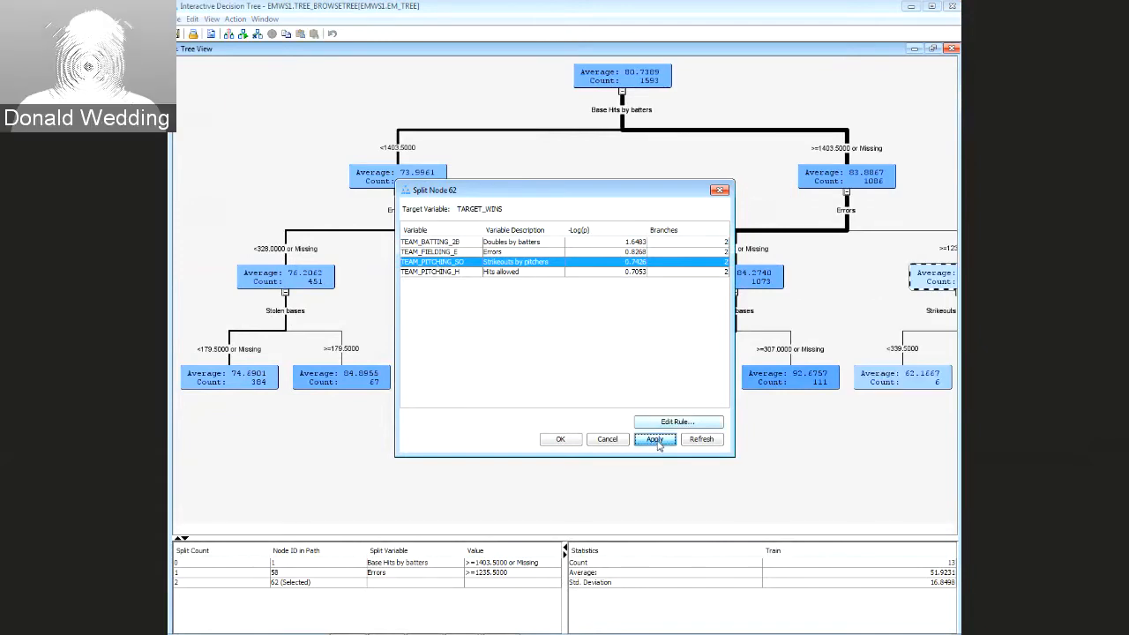
click(562, 440)
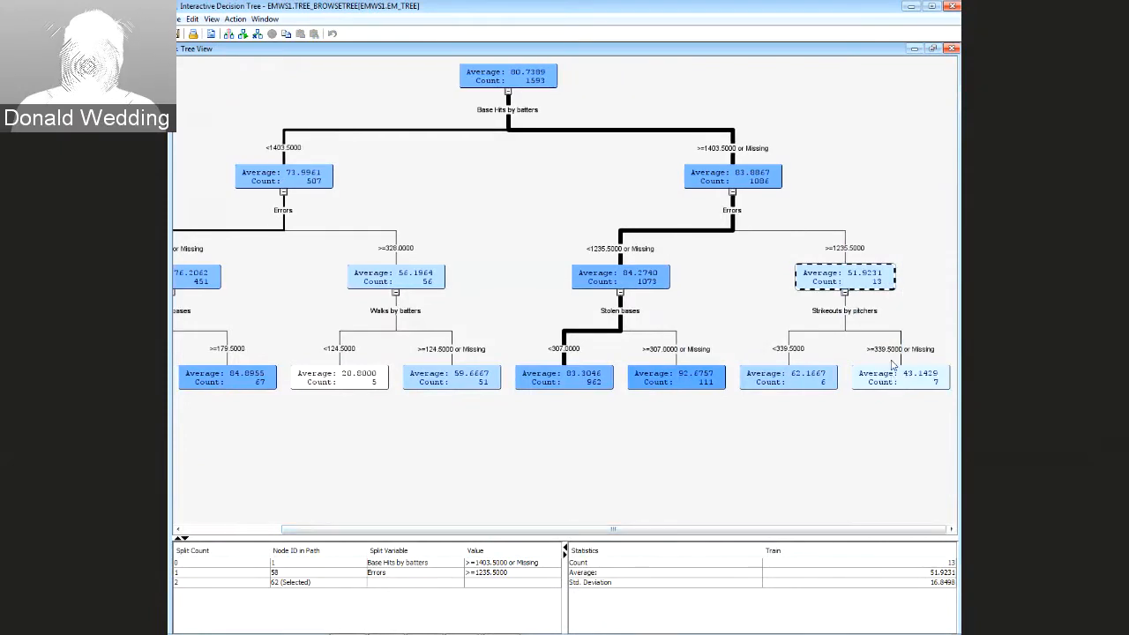
right_click(846, 282)
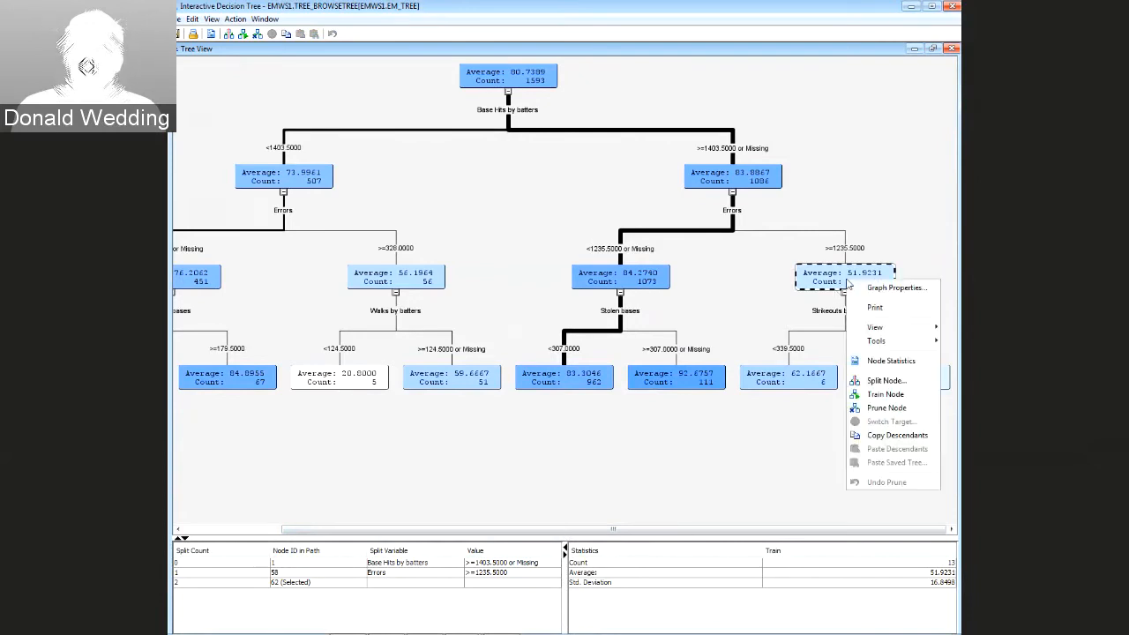
click(873, 381)
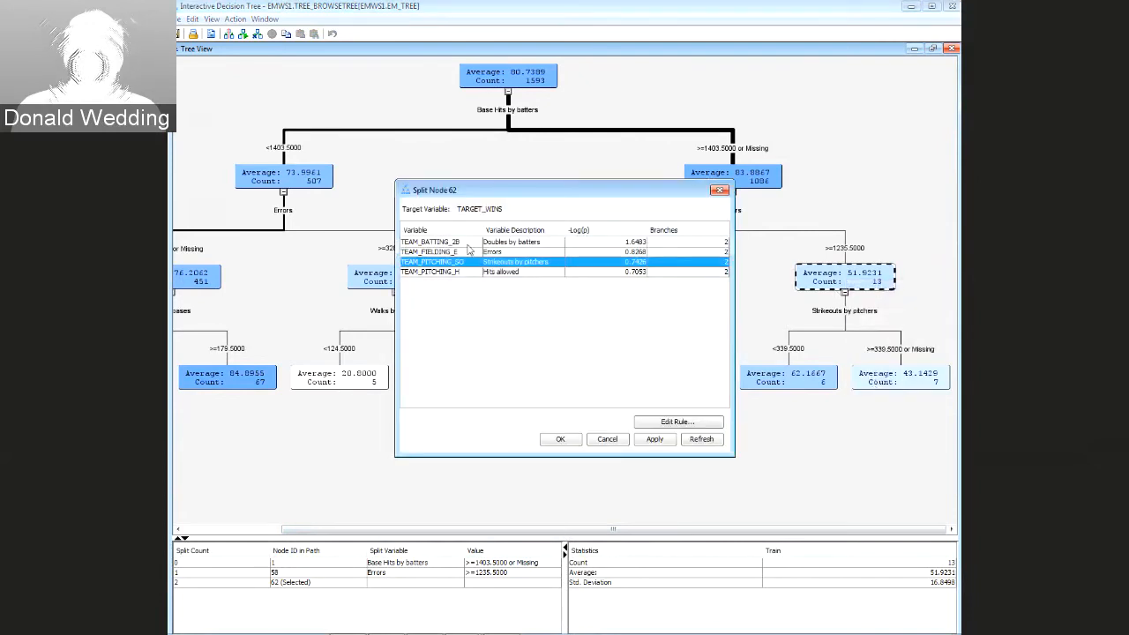
click(444, 243)
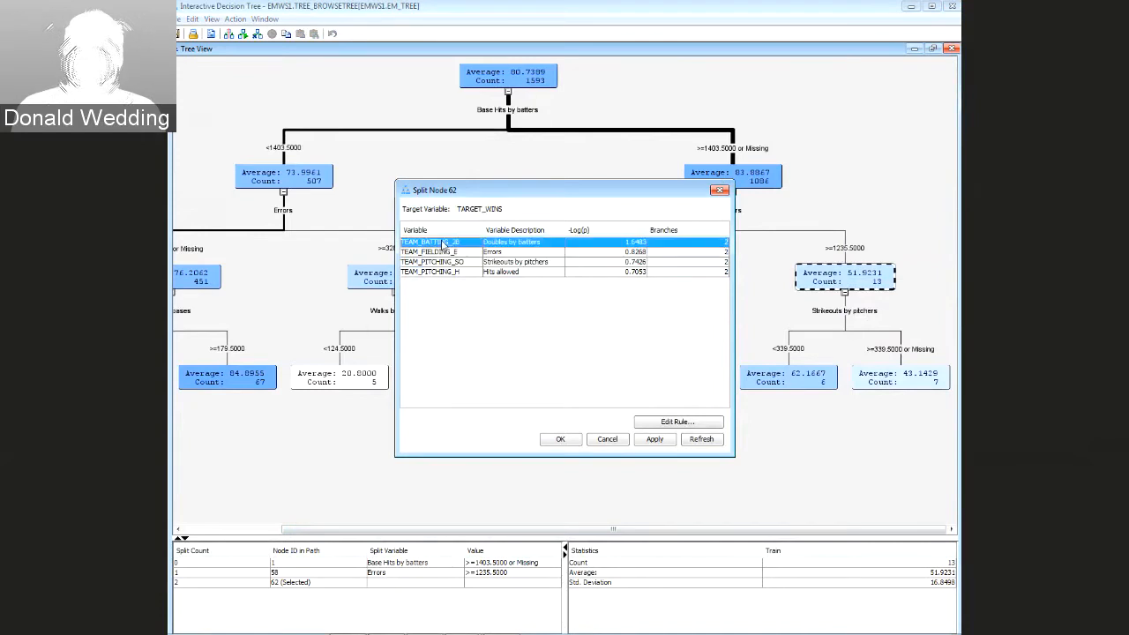
click(563, 439)
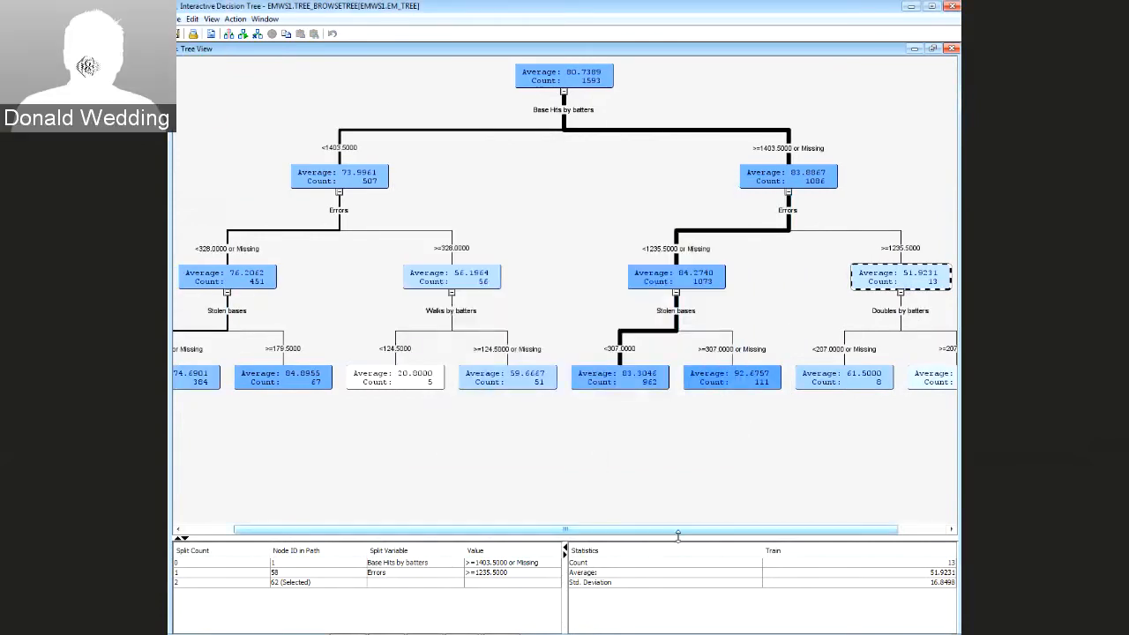
drag(679, 530, 730, 530)
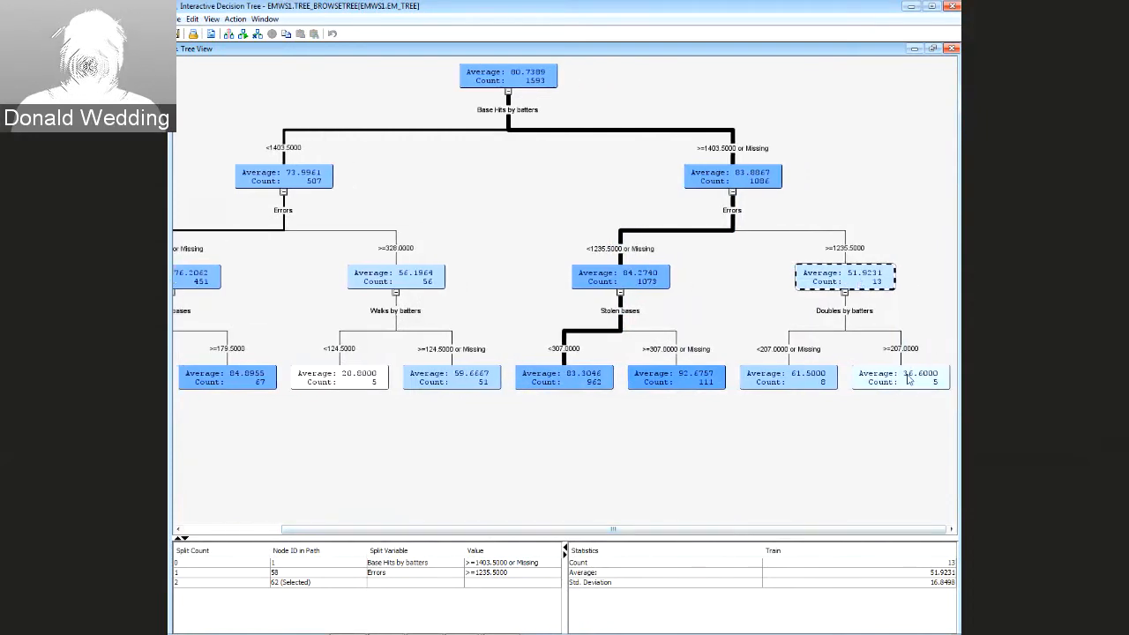
Split node 62 on Errors instead, then close the interactive tree
right_click(850, 280)
click(884, 381)
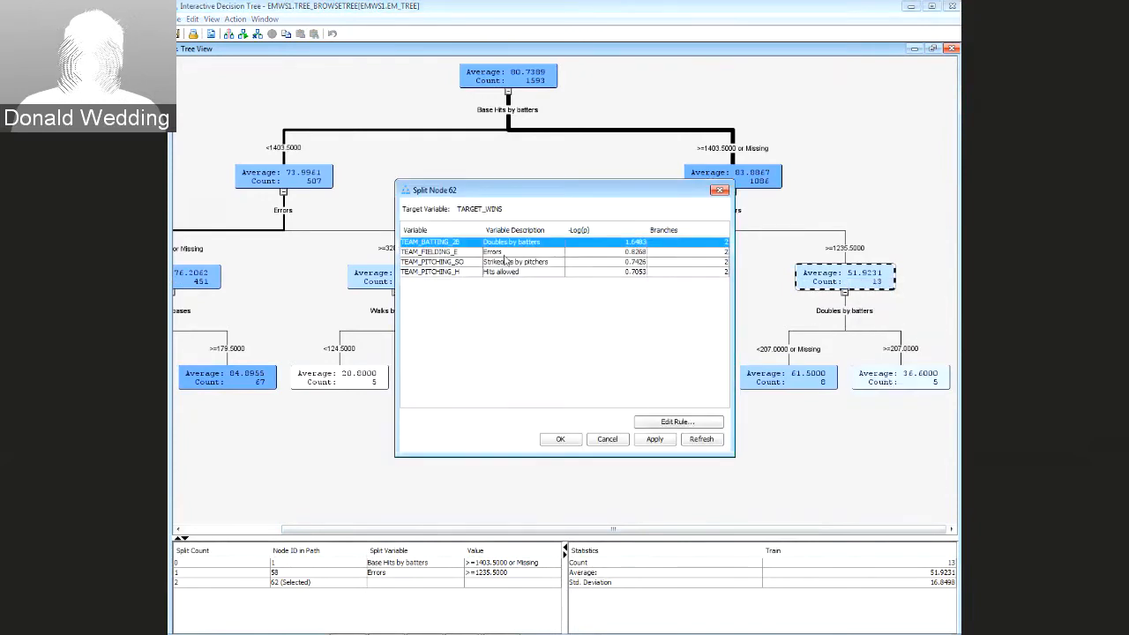
click(467, 253)
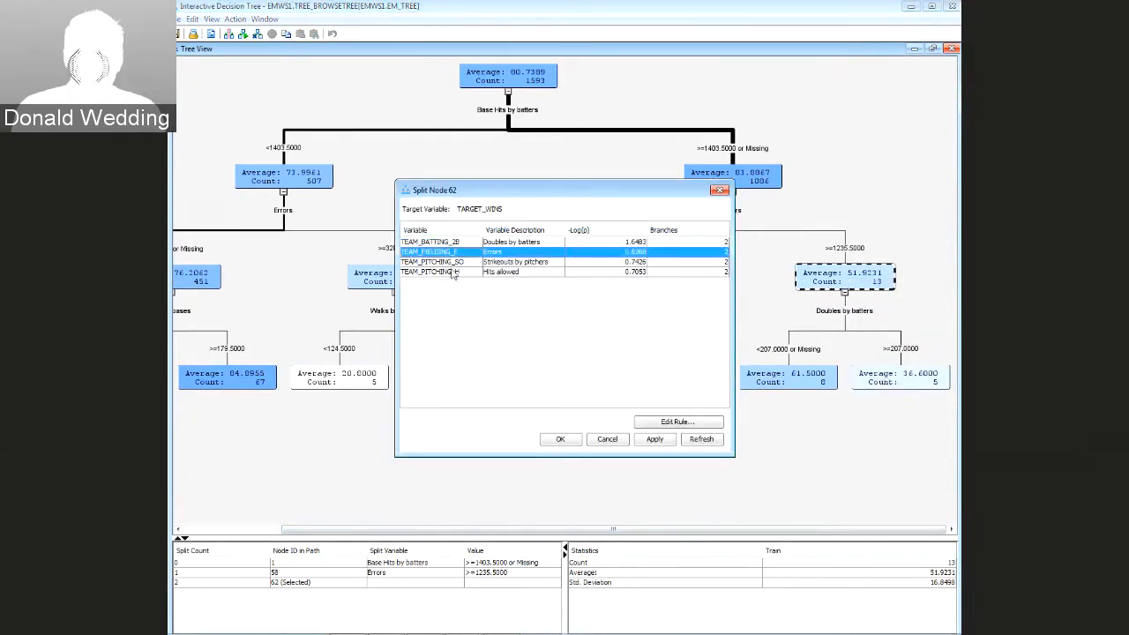
click(653, 441)
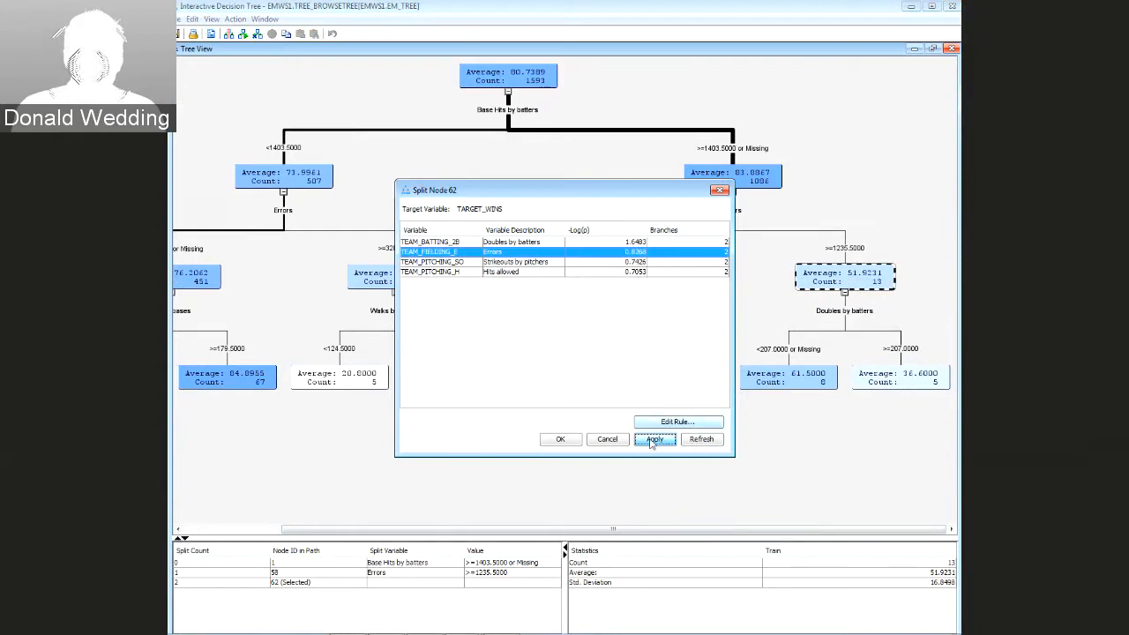
click(561, 439)
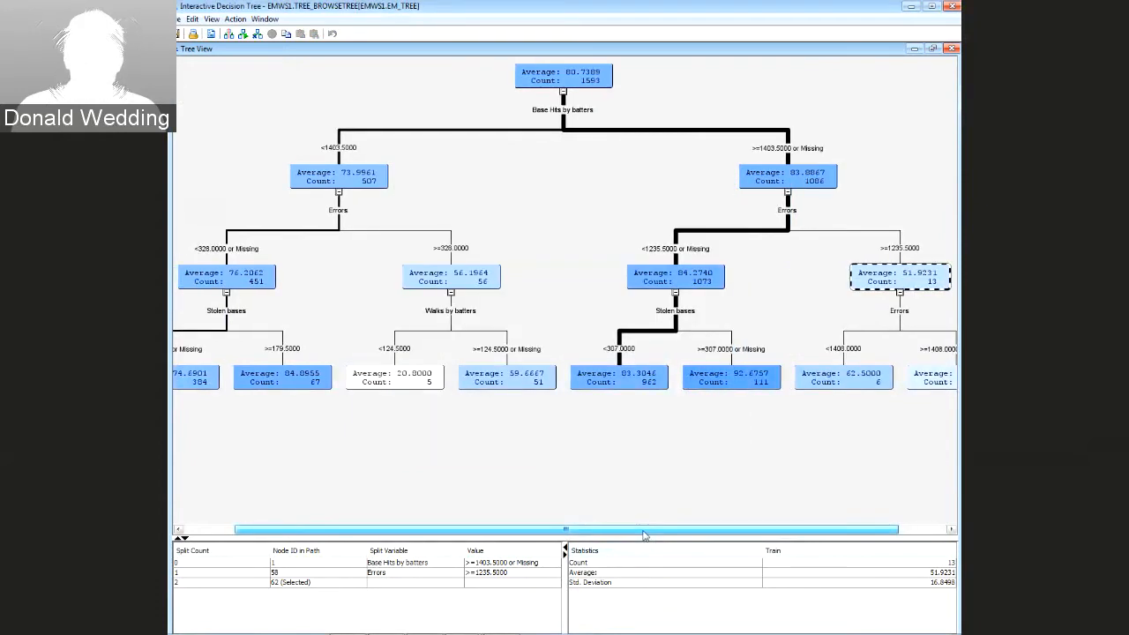
drag(644, 530, 692, 530)
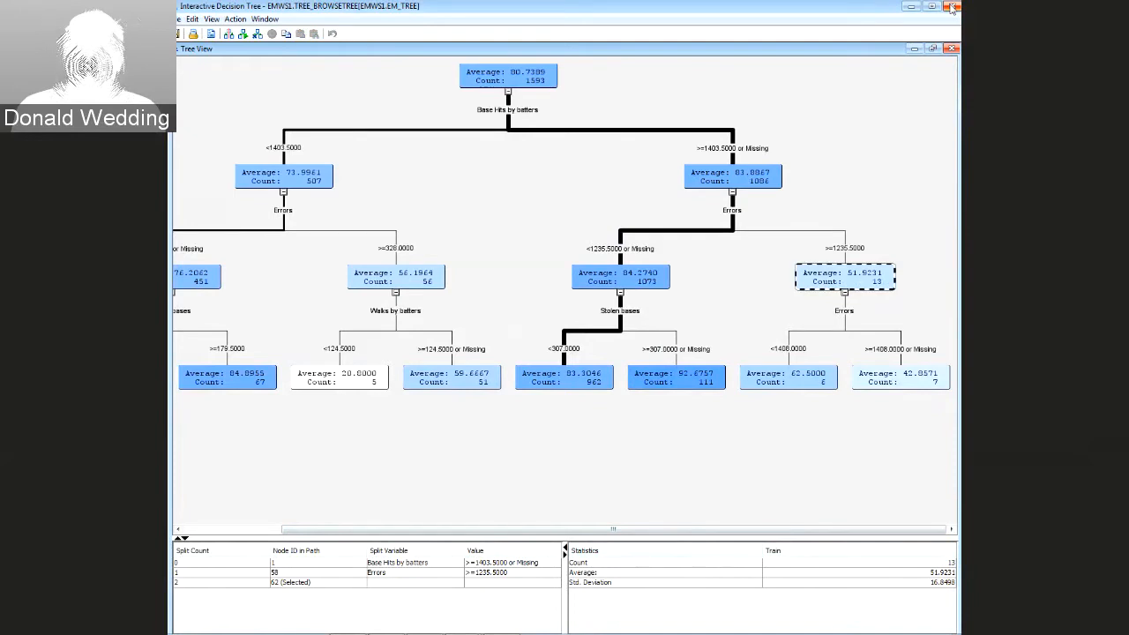
click(950, 7)
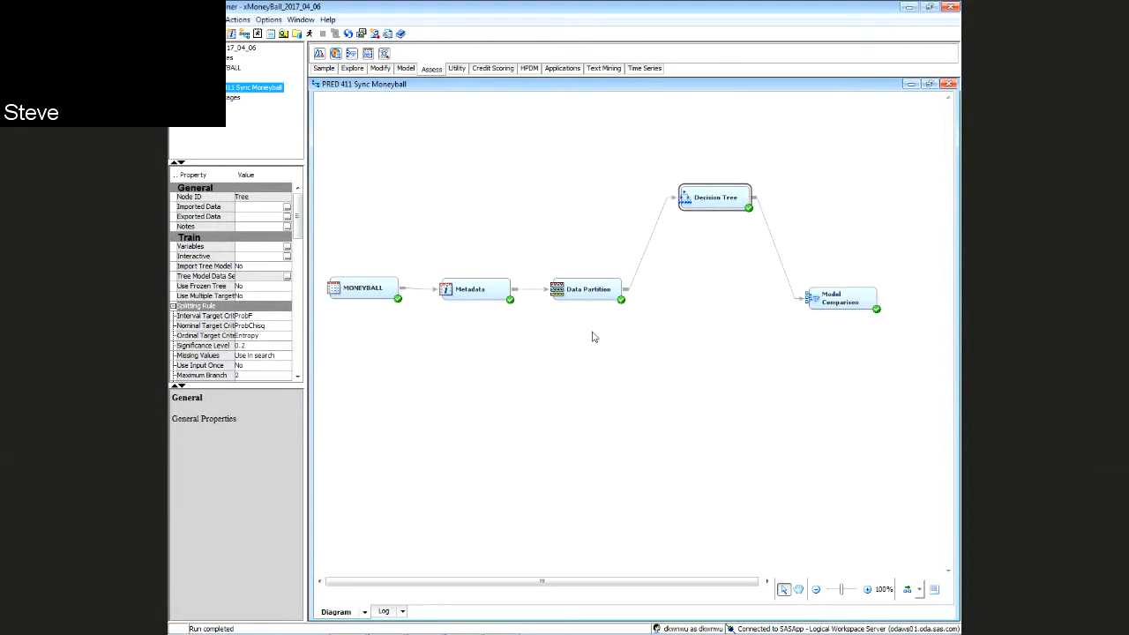
Rearrange the Decision Tree and Model Comparison nodes to make room in the diagram
right_click(702, 201)
click(664, 268)
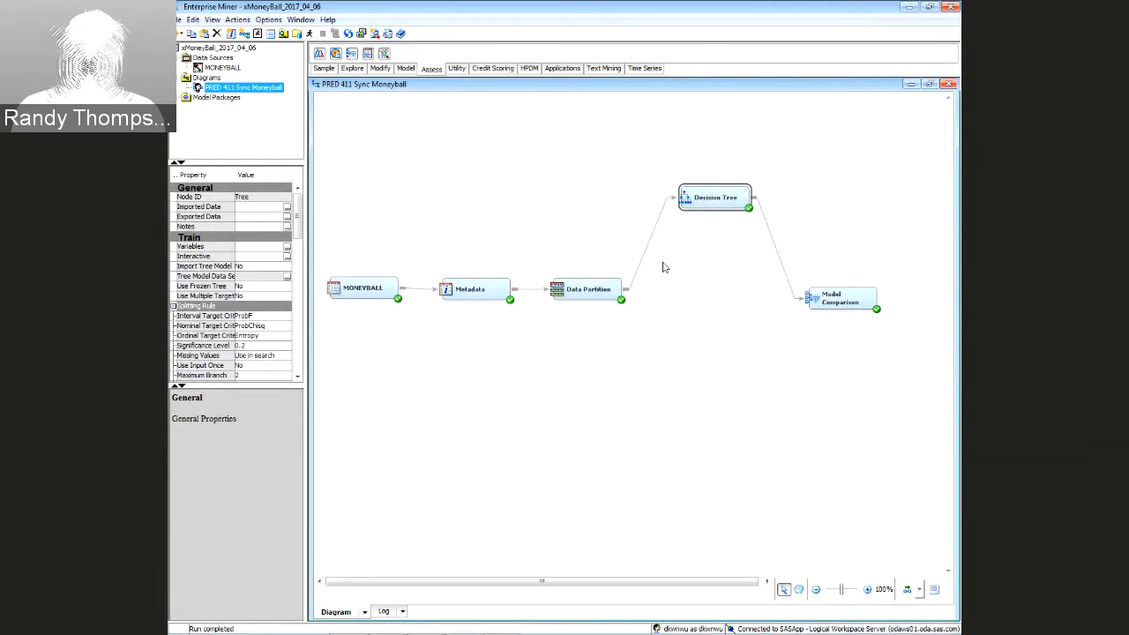
drag(701, 203, 706, 175)
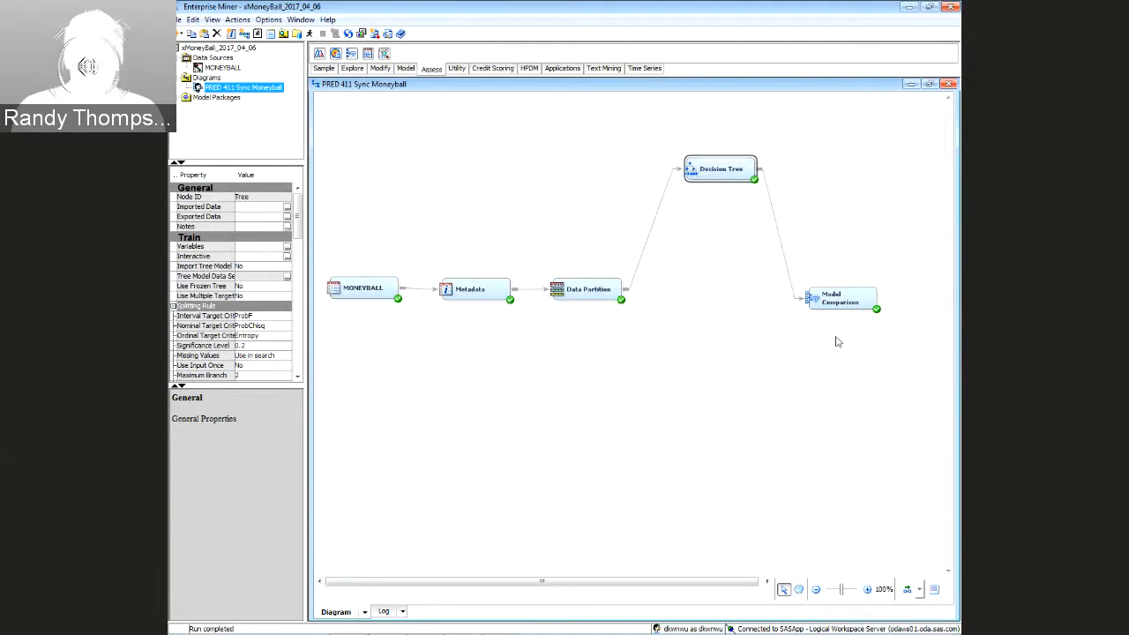
drag(831, 302, 854, 299)
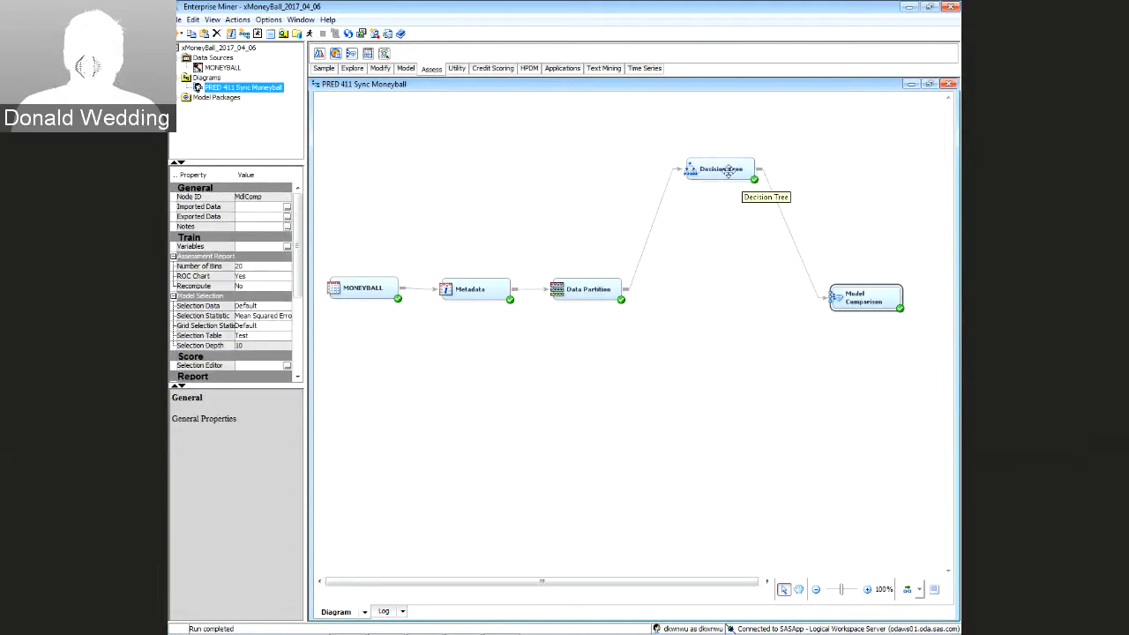
drag(727, 170, 736, 162)
click(744, 186)
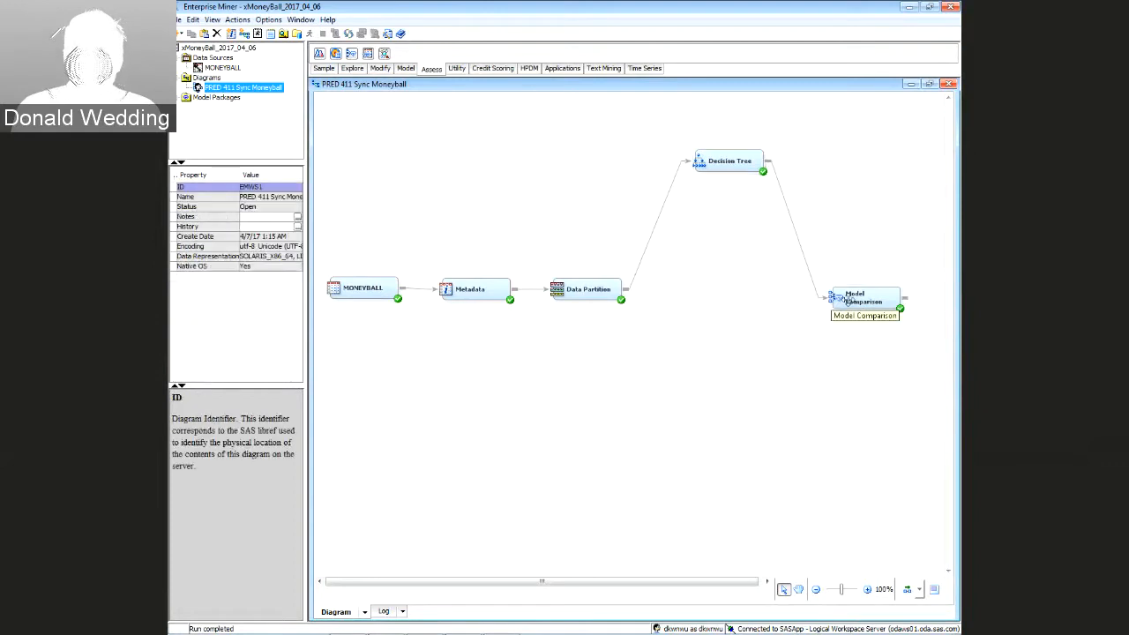
drag(844, 300, 853, 299)
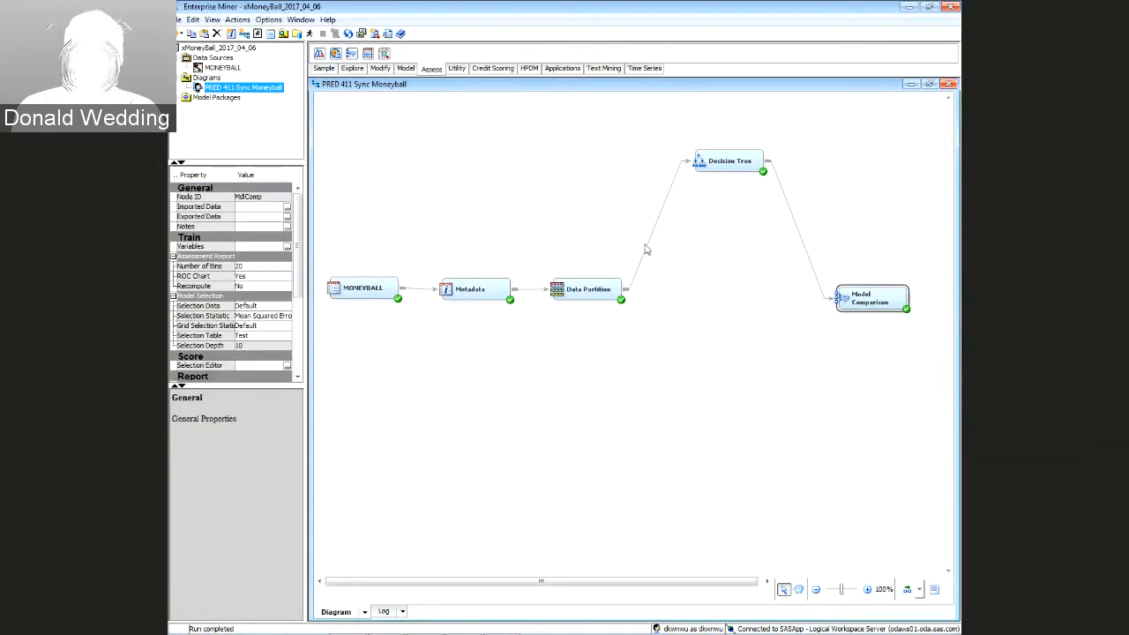
Add a Gradient Boosting node wired from Data Partition into Model Comparison
click(403, 68)
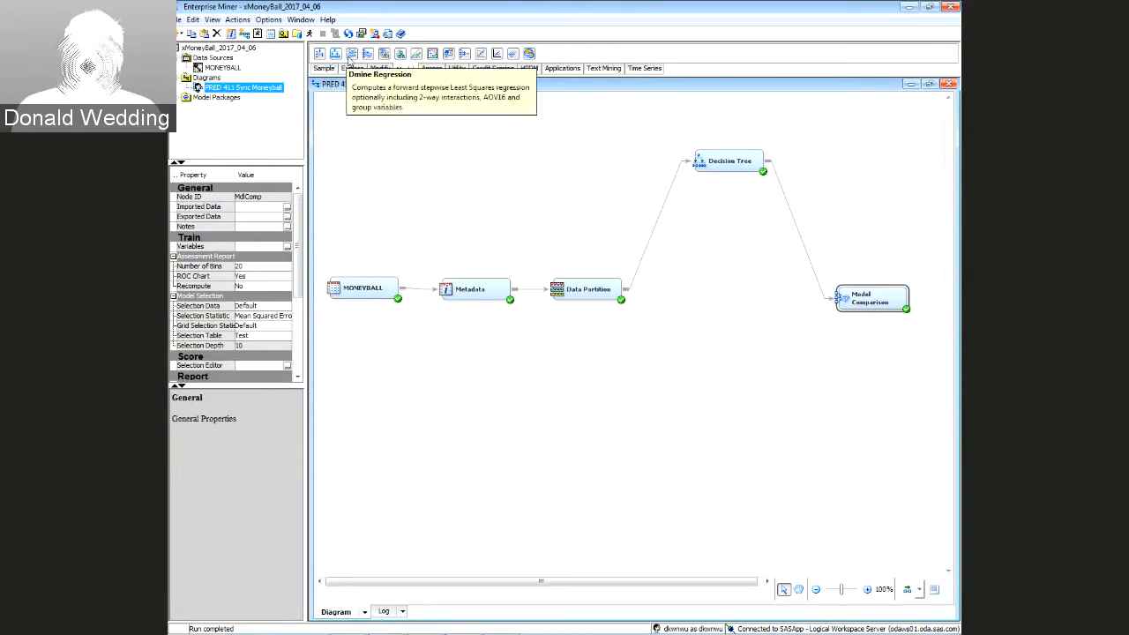
drag(400, 54, 685, 265)
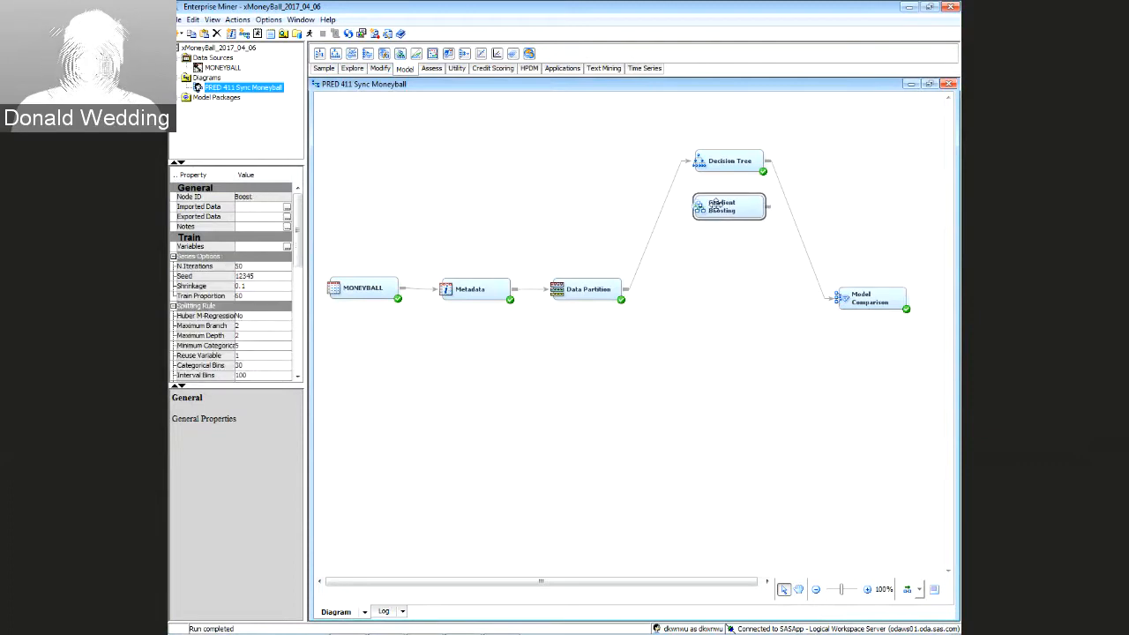
drag(715, 203, 716, 205)
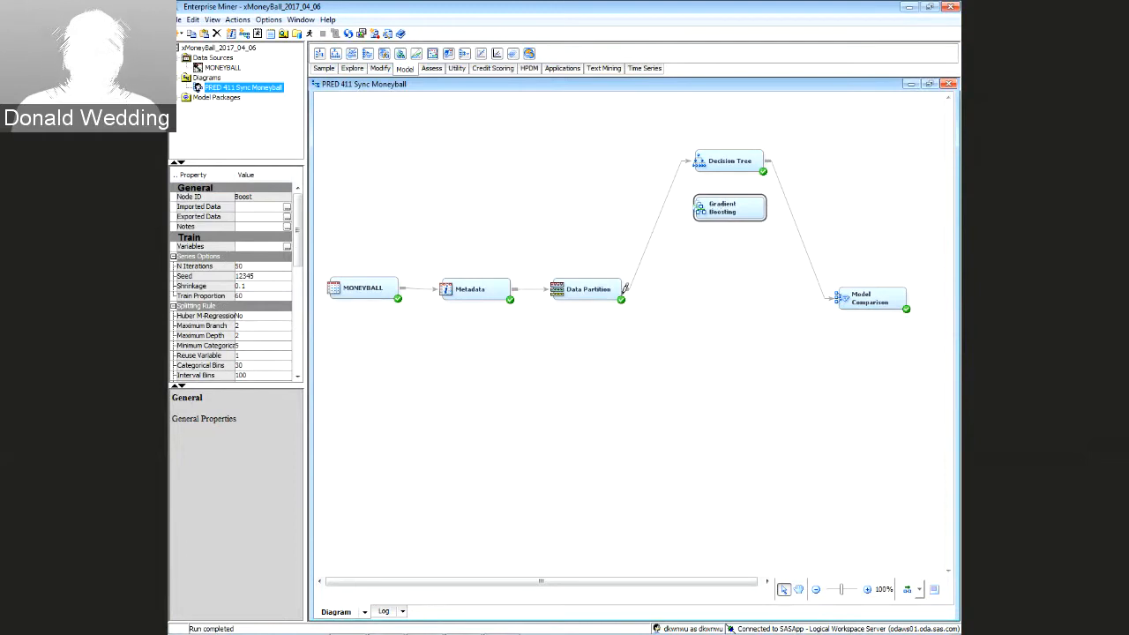
mouse_move(630, 284)
mouse_down()
mouse_move(668, 218)
mouse_move(696, 197)
mouse_move(824, 295)
mouse_move(851, 298)
mouse_up()
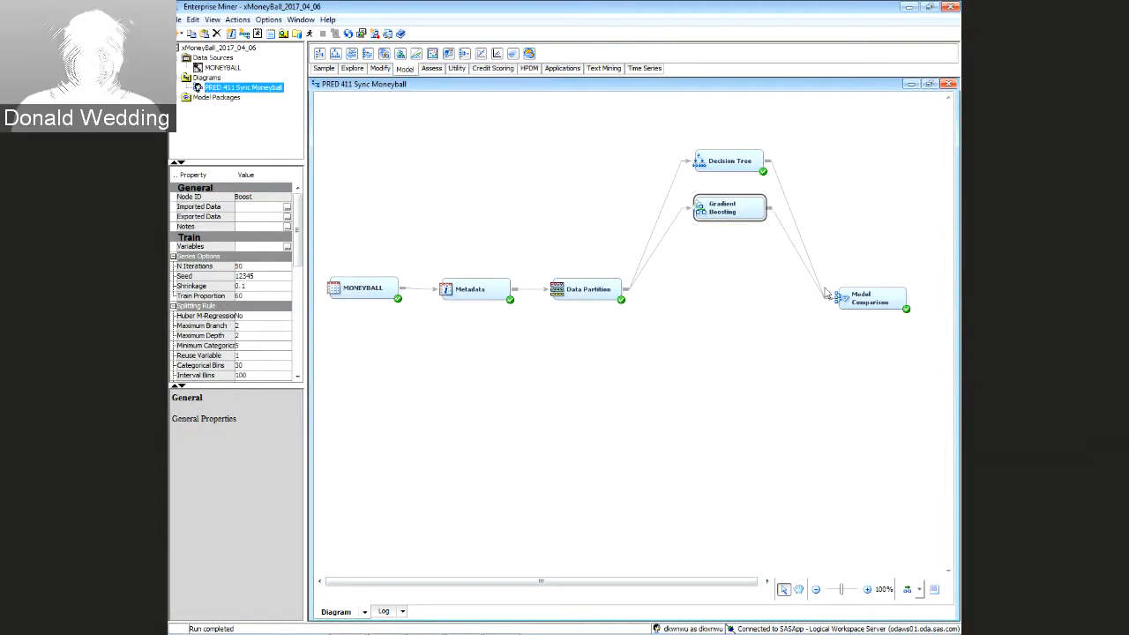
click(857, 298)
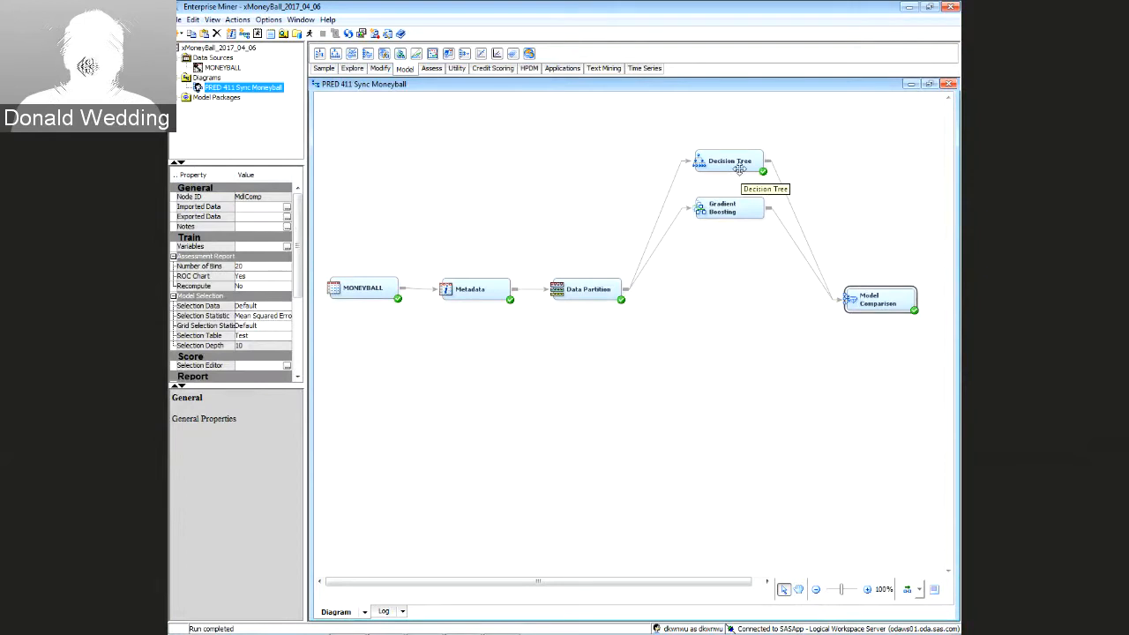
drag(739, 169, 745, 157)
Stack Gradient Boosting under Decision Tree and add an HP Forest node wired from Data Partition to Model Comparison
drag(737, 208, 740, 183)
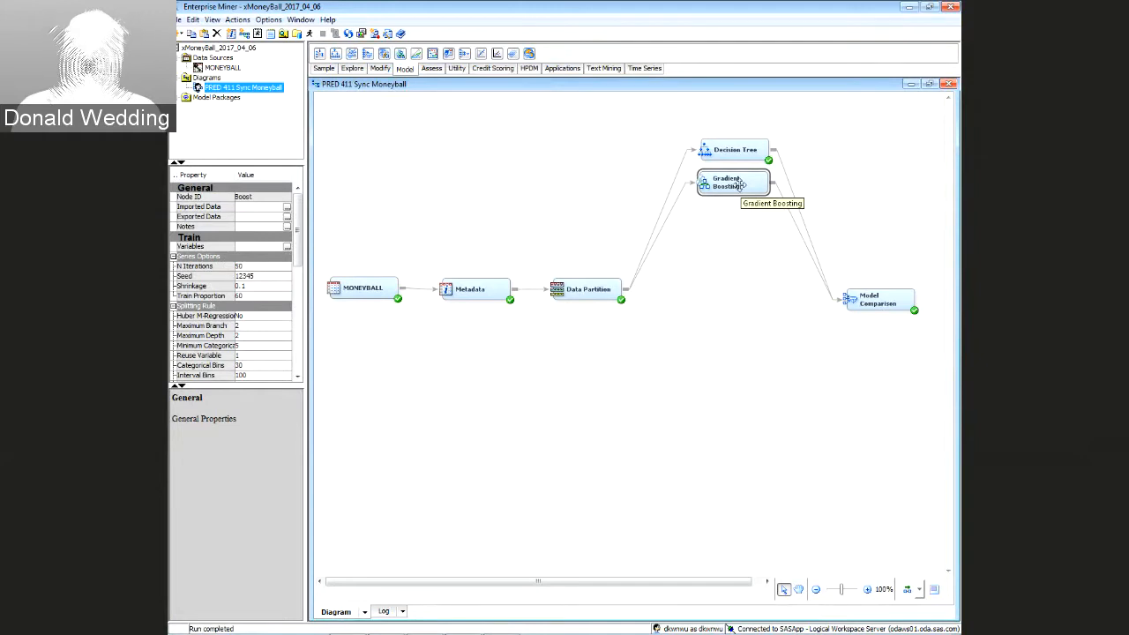
drag(715, 186, 718, 185)
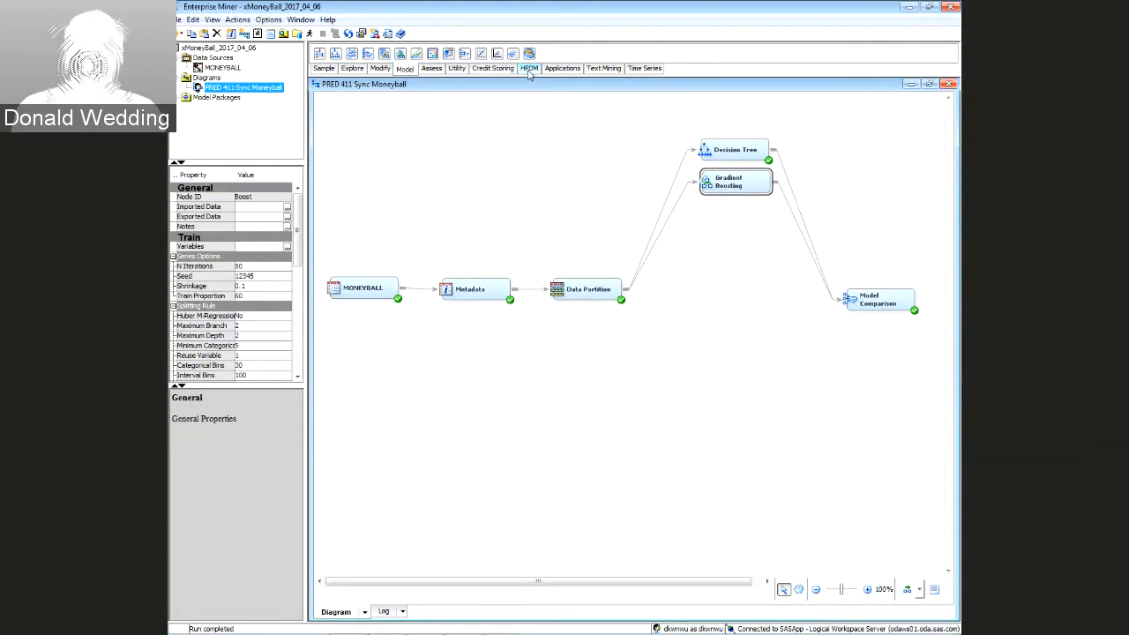
click(529, 70)
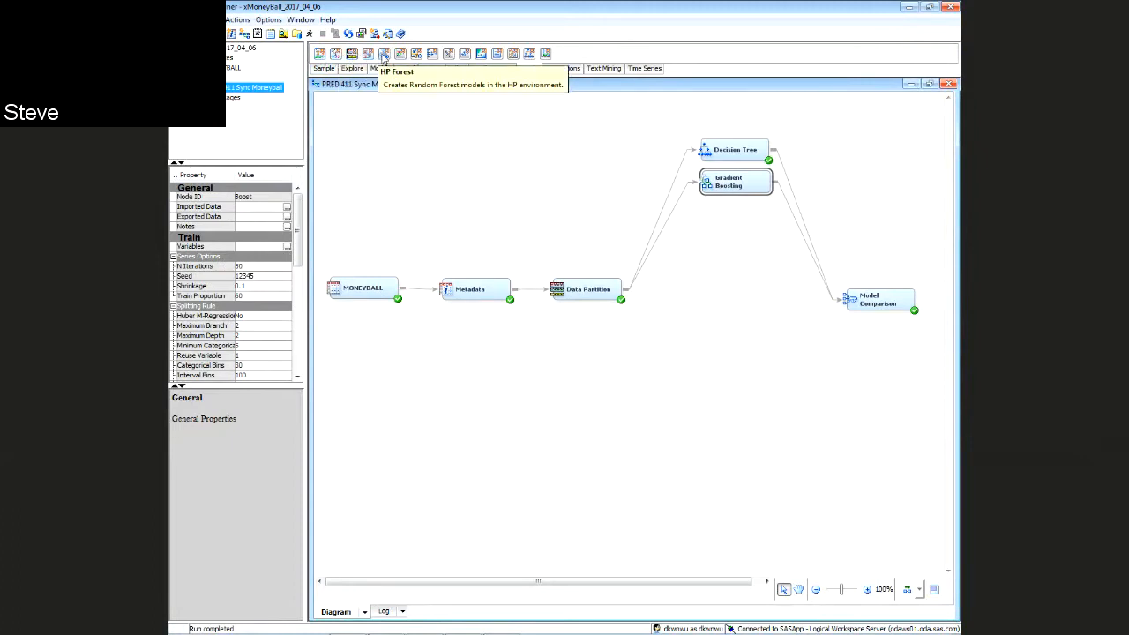
drag(381, 57, 712, 228)
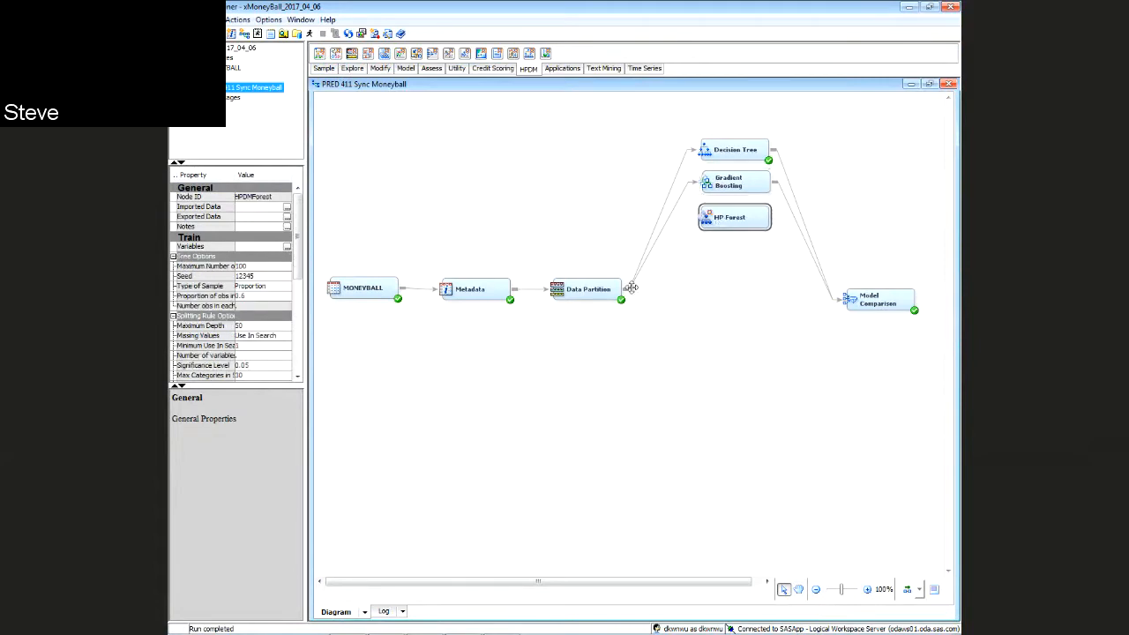
mouse_move(631, 288)
mouse_down()
mouse_move(723, 215)
mouse_move(772, 210)
mouse_move(843, 306)
mouse_up()
right_click(842, 303)
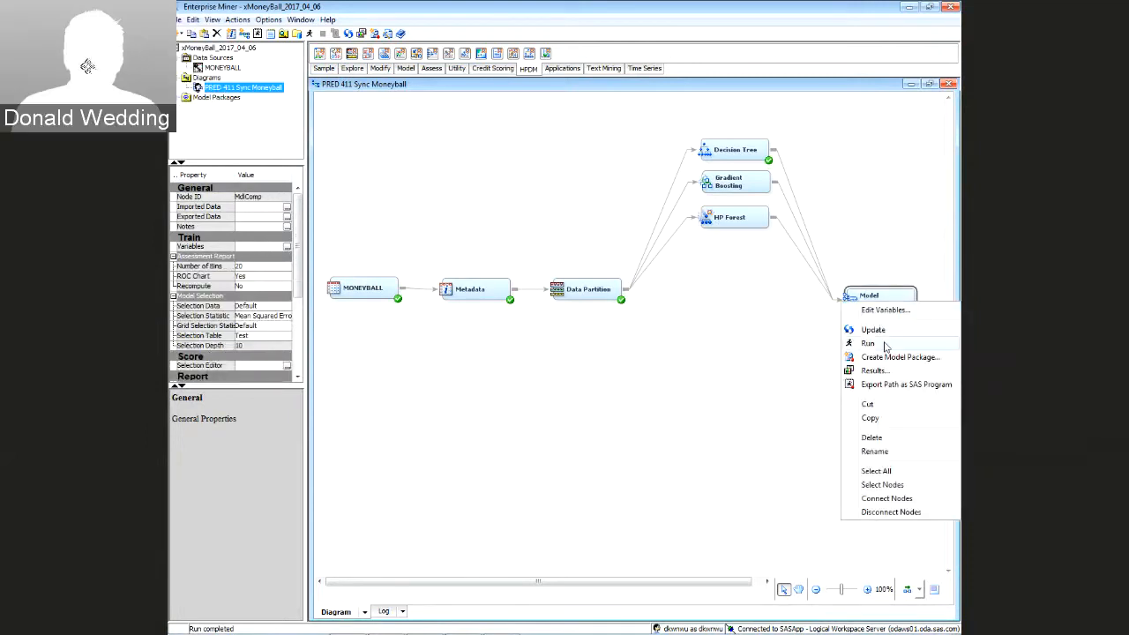
Run Model Comparison and view its results, which select HP Forest (train ASE 23.86521)
click(885, 344)
click(614, 377)
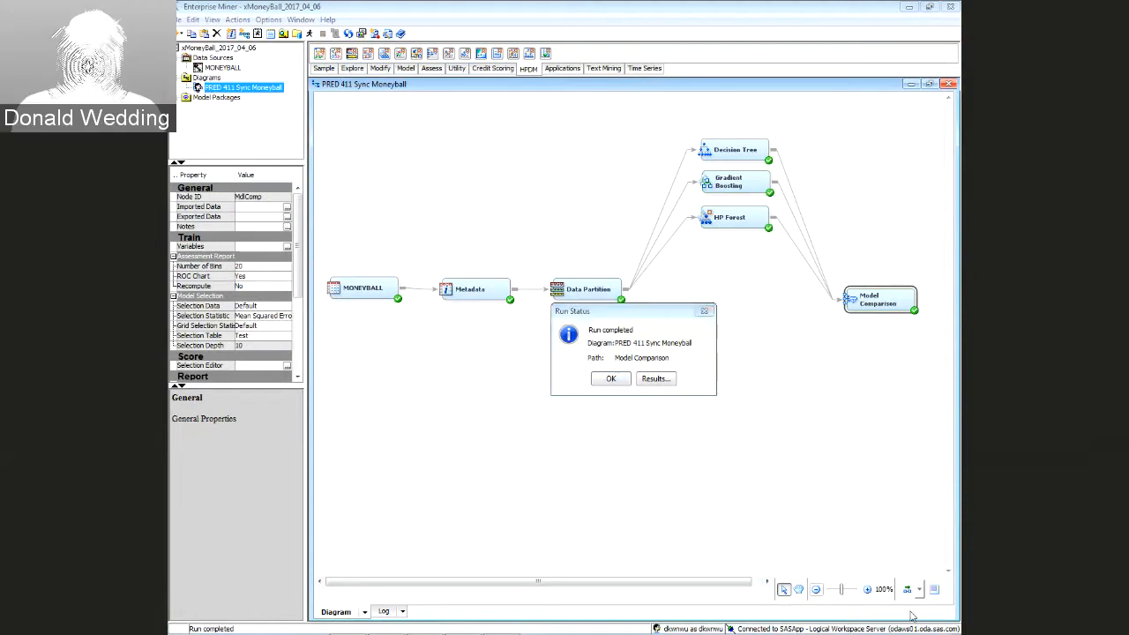
mouse_move(851, 632)
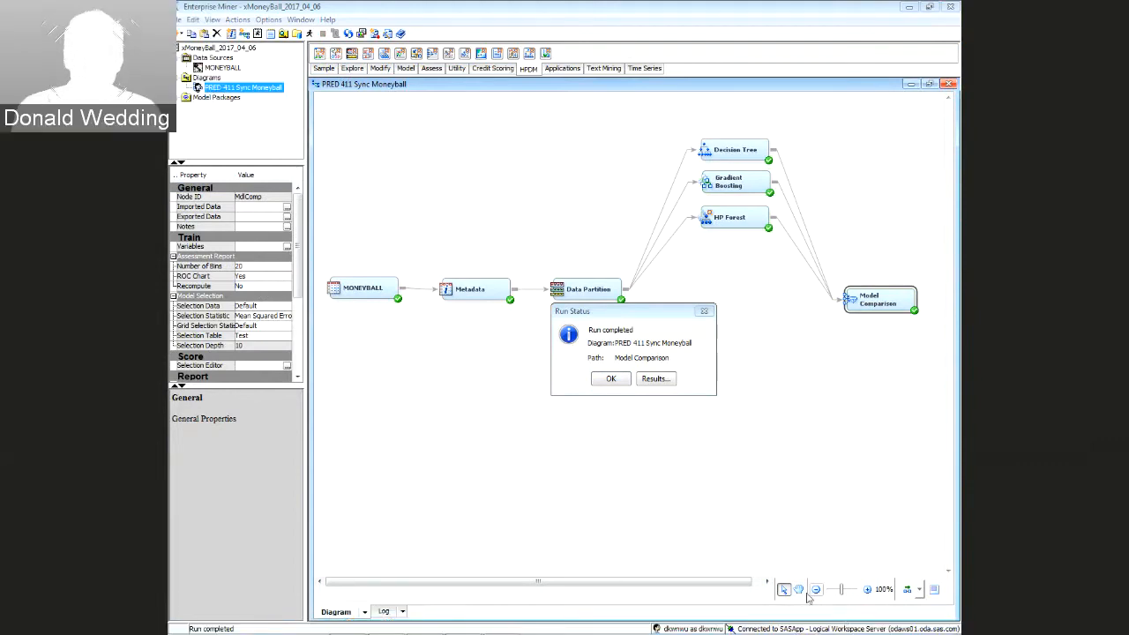
click(658, 380)
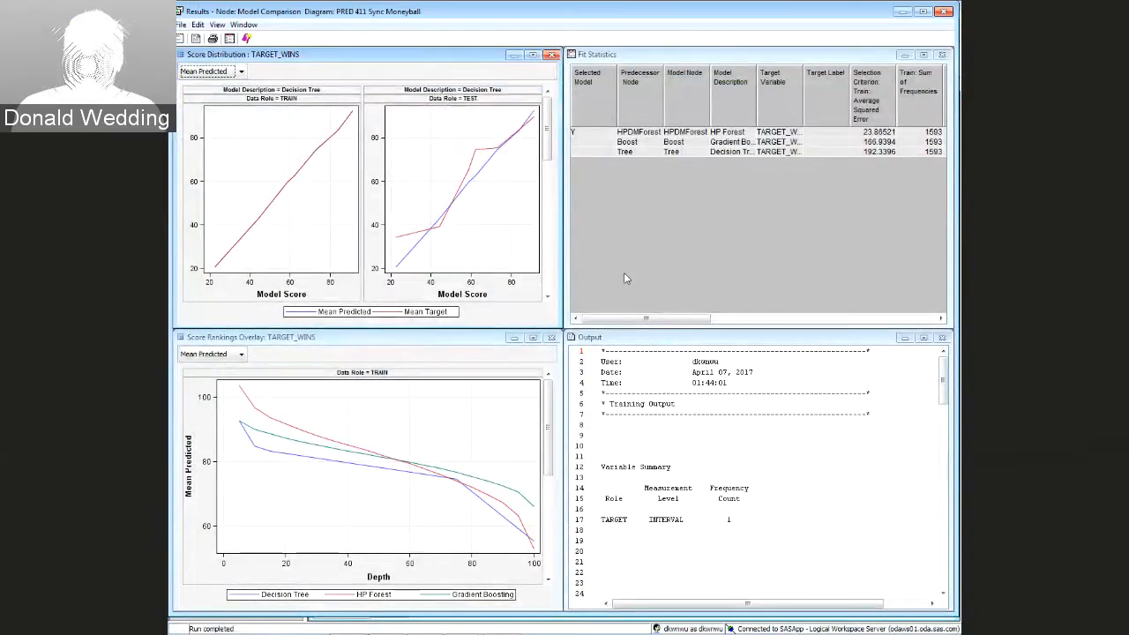
Scroll the Fit Statistics table to the Test error columns, then close the results
click(645, 318)
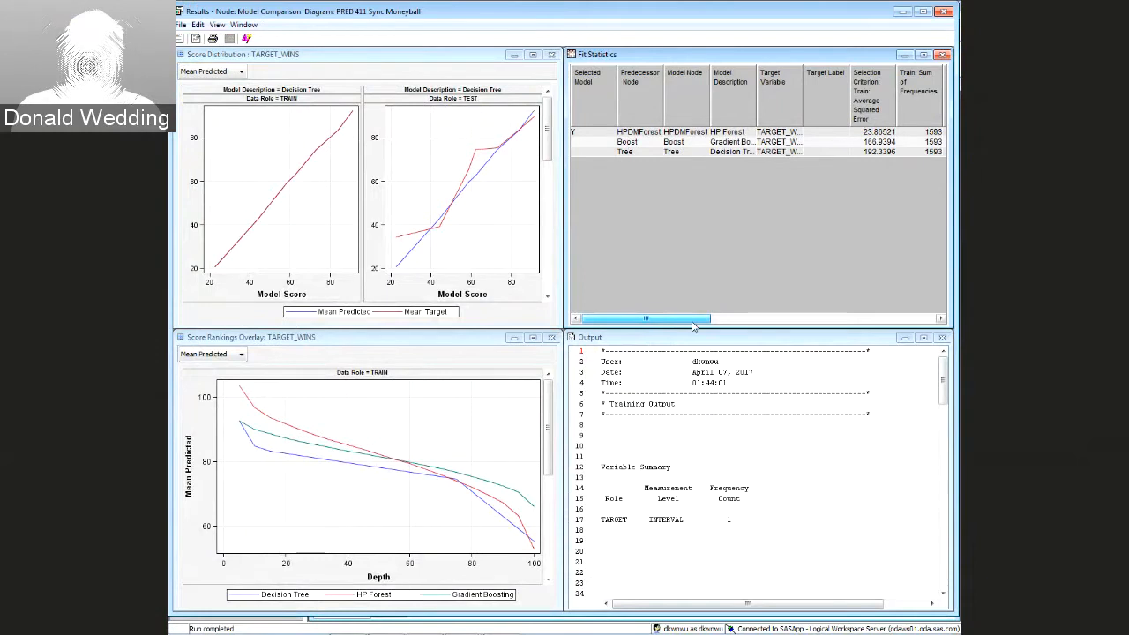
drag(693, 325, 948, 326)
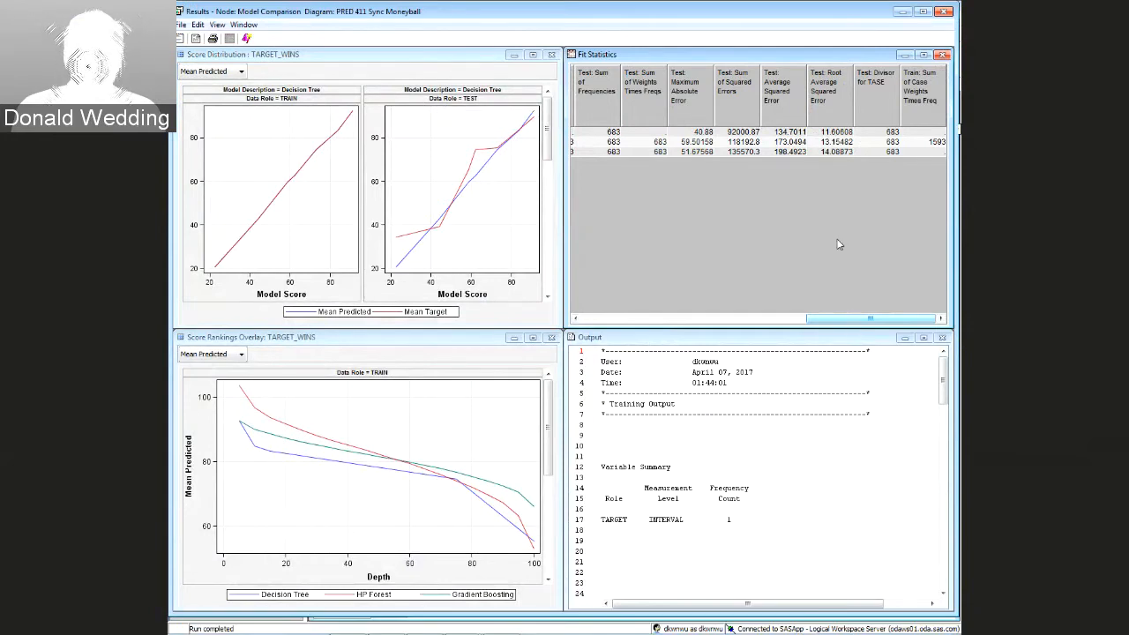
click(944, 11)
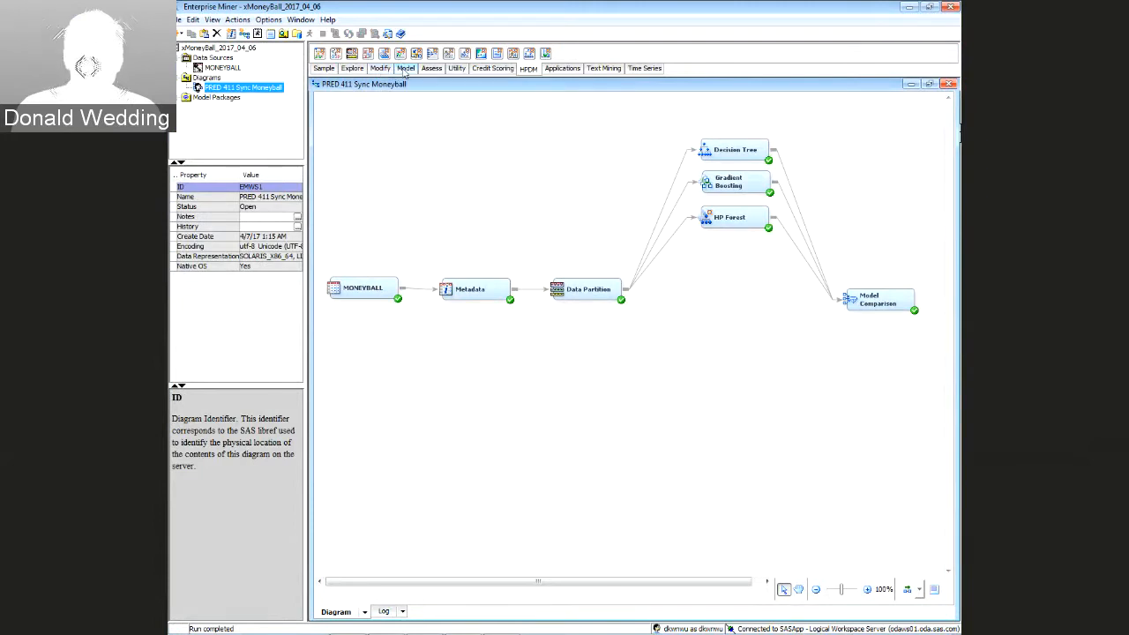
Add an Impute node after Data Partition, keeping Mean as the interval imputation method
click(402, 71)
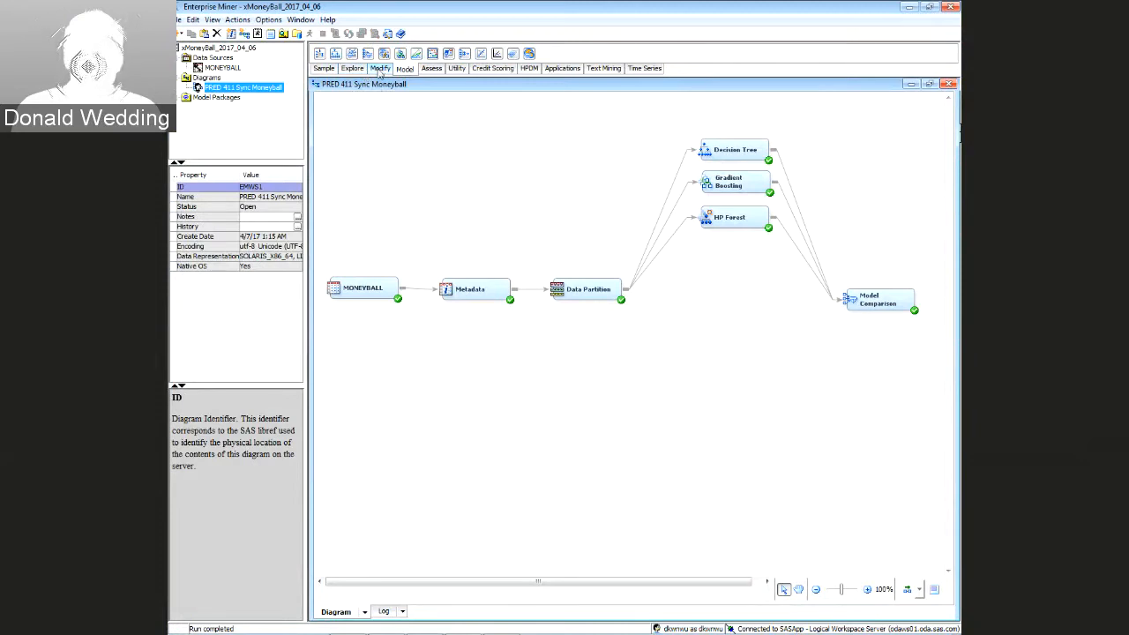
click(379, 69)
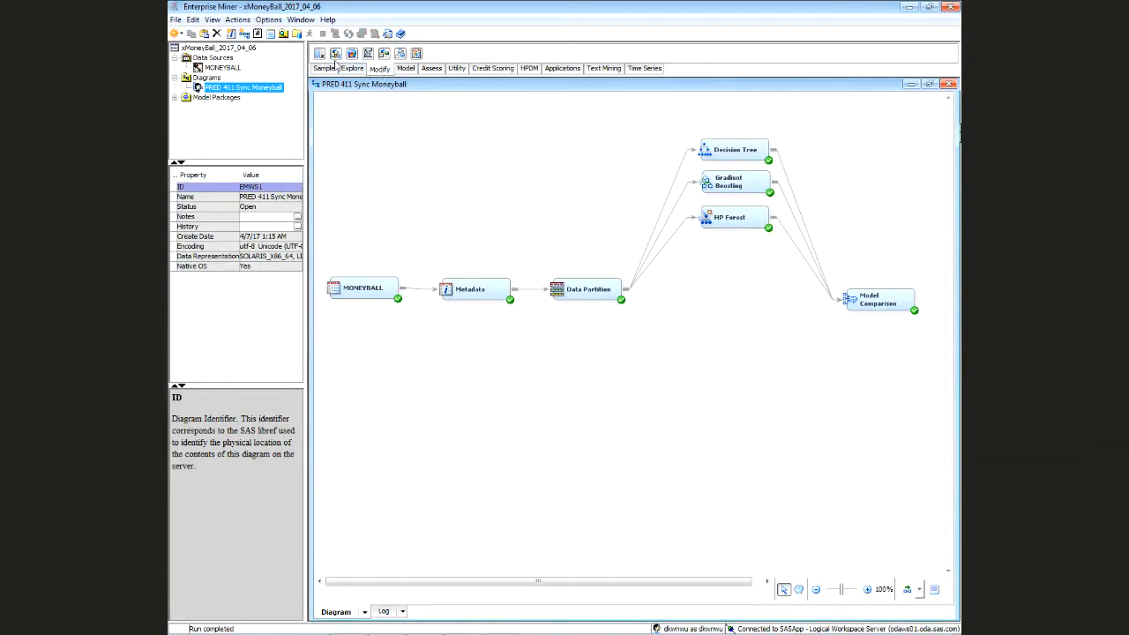
drag(336, 55, 695, 382)
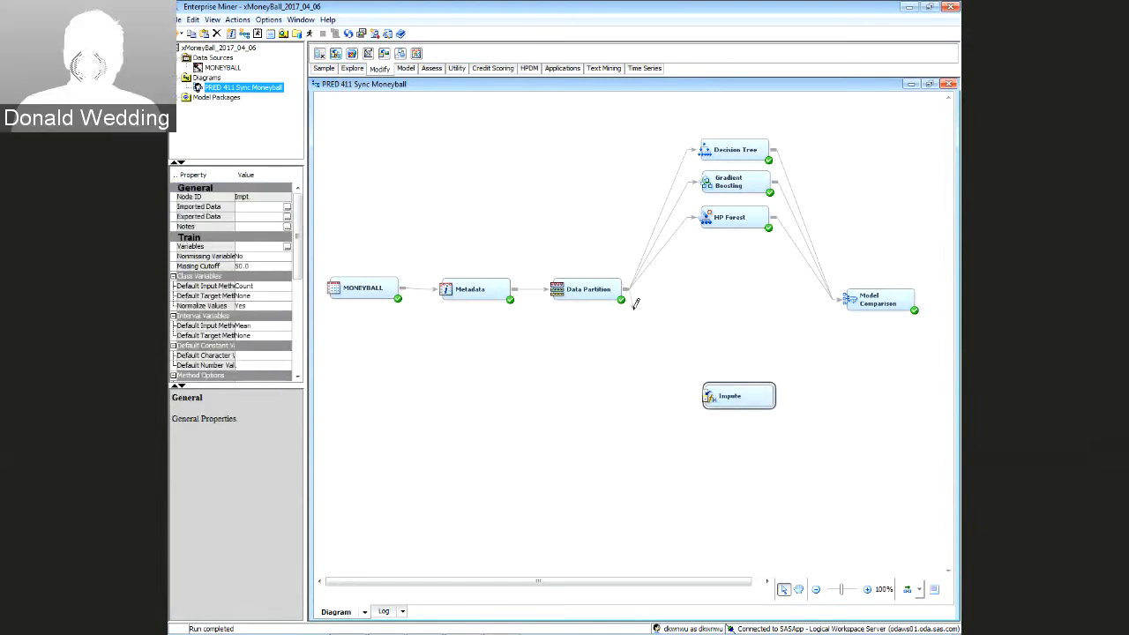
mouse_move(635, 303)
mouse_down()
mouse_move(670, 383)
mouse_move(712, 395)
mouse_move(699, 369)
mouse_up()
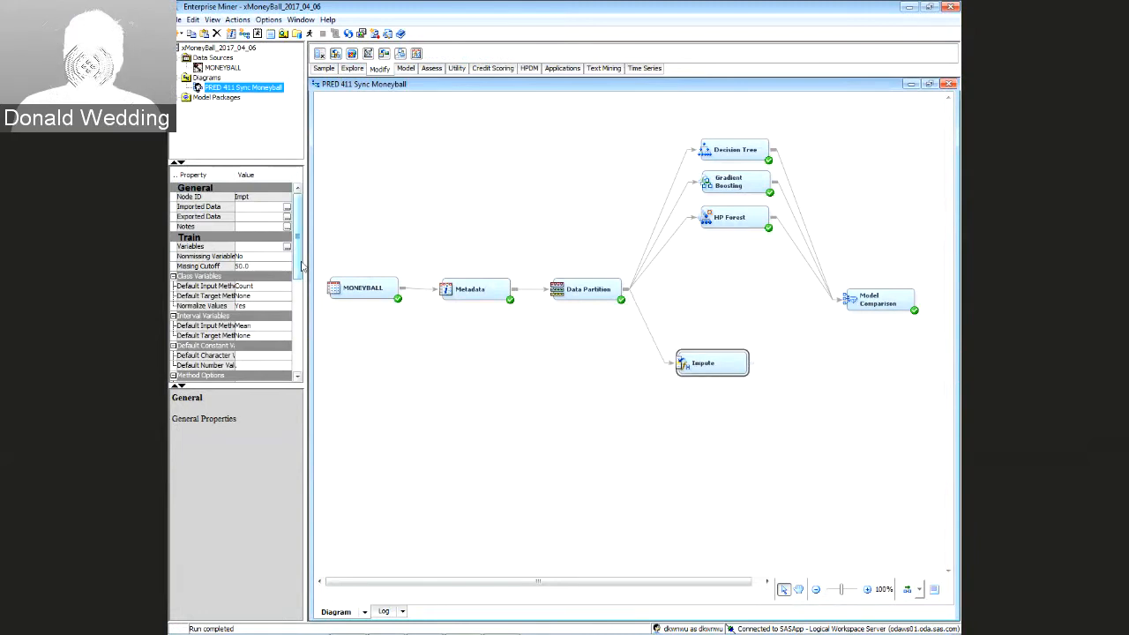
scroll(302, 265, down, 2)
click(260, 269)
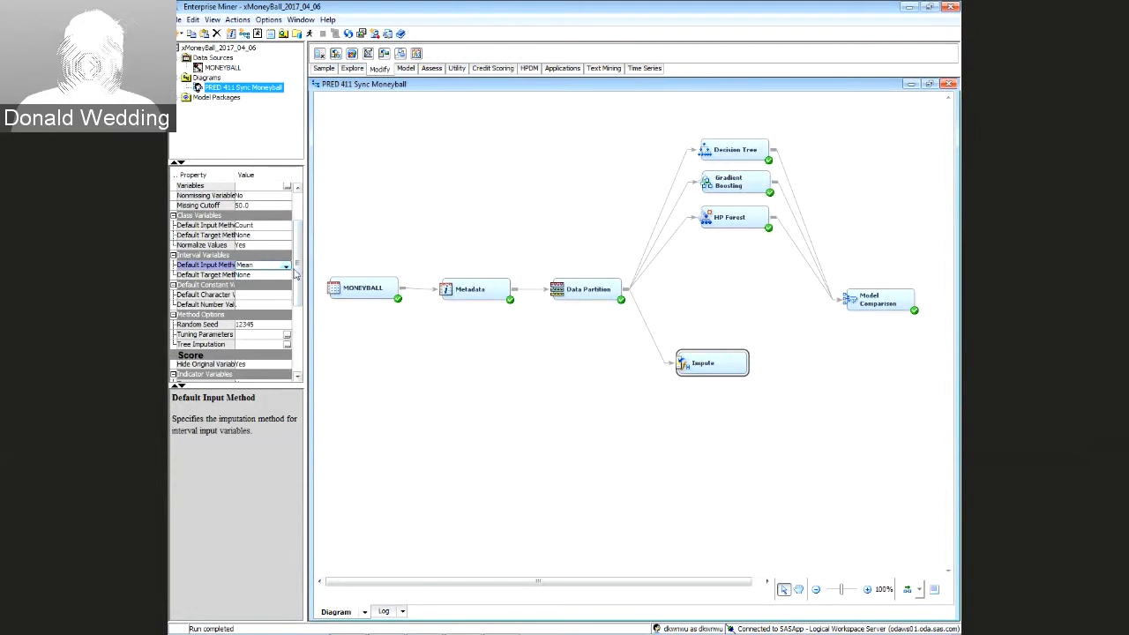
drag(701, 362, 681, 362)
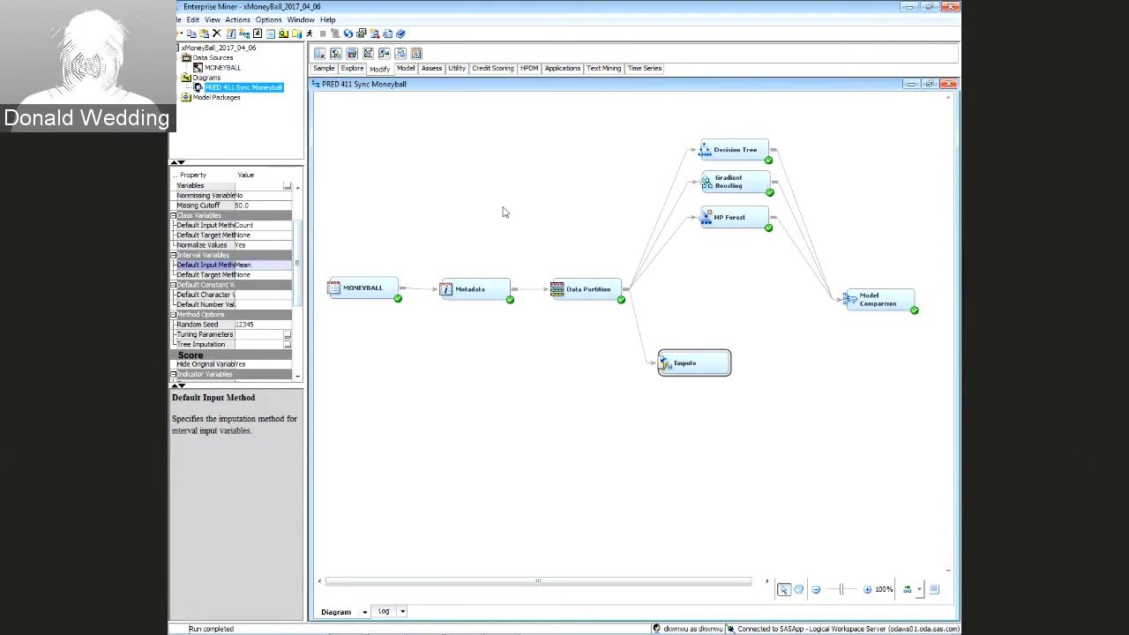
Add a Regression node beside Impute and connect it to Model Comparison
click(405, 69)
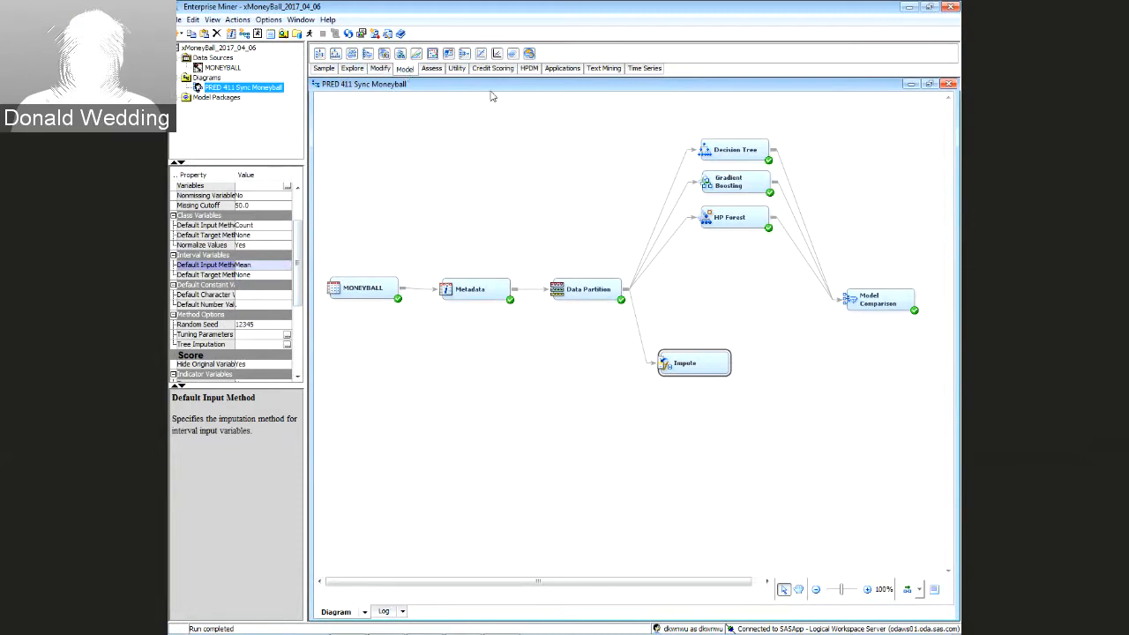
drag(498, 58, 773, 366)
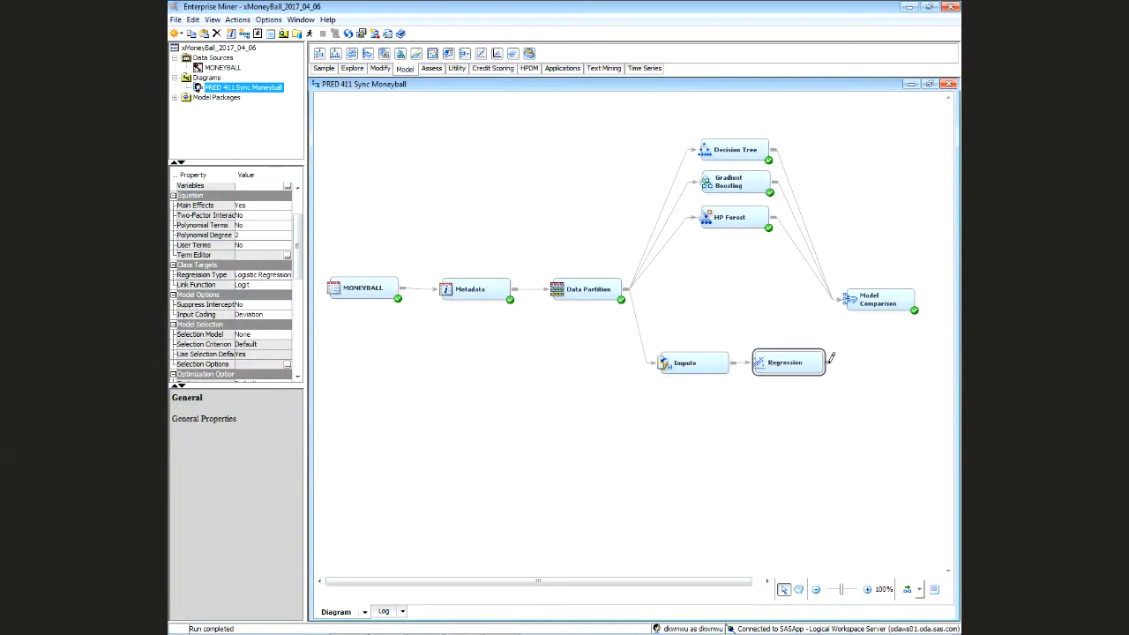
drag(822, 362, 880, 274)
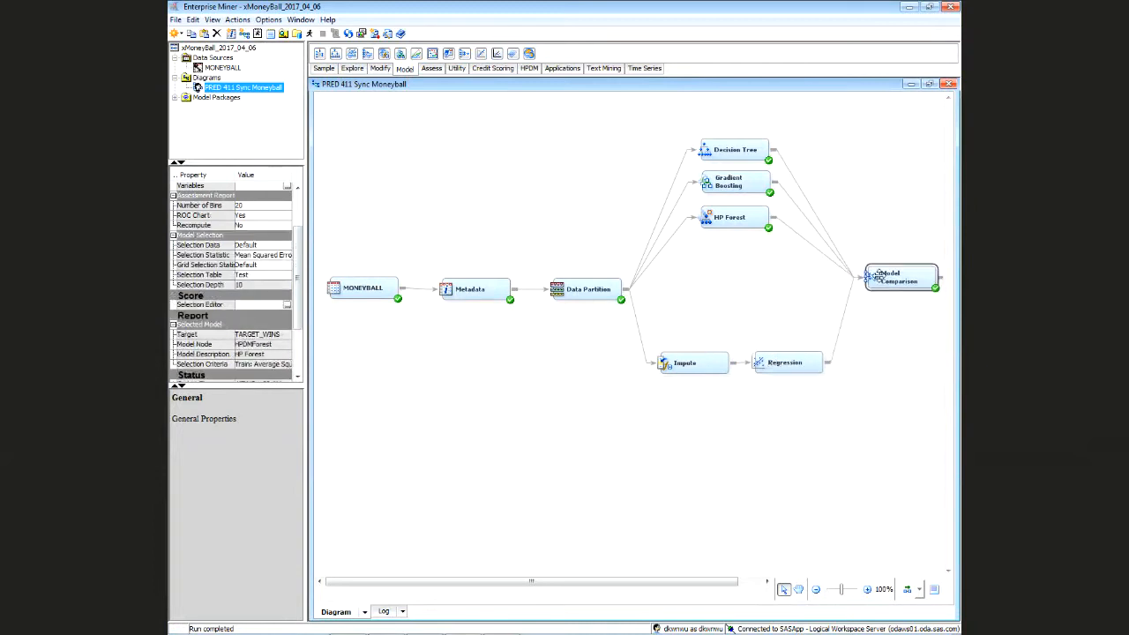
click(769, 364)
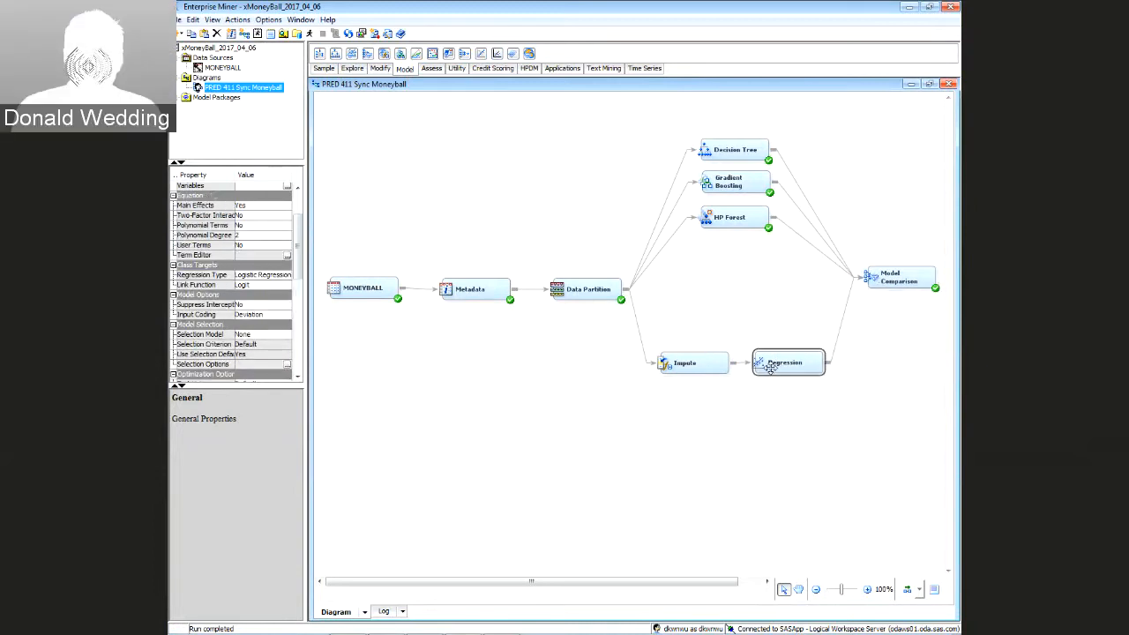
right_click(772, 368)
Rename the Regression node to 'Vanilla Regression'
click(809, 516)
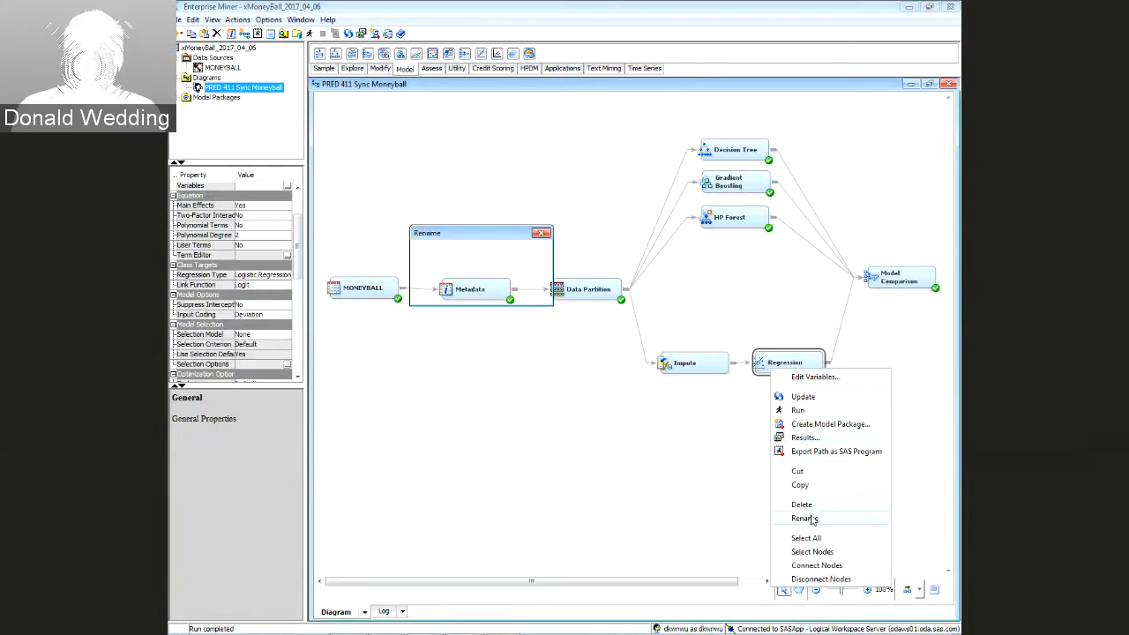
text(Vanill)
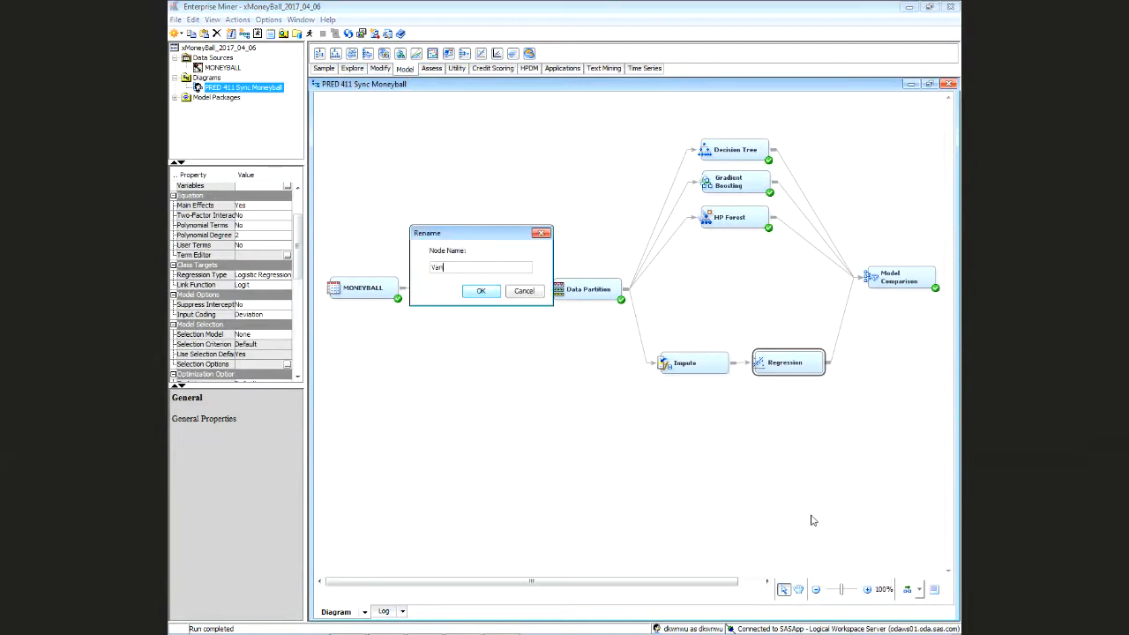
text(a Regression)
key(Return)
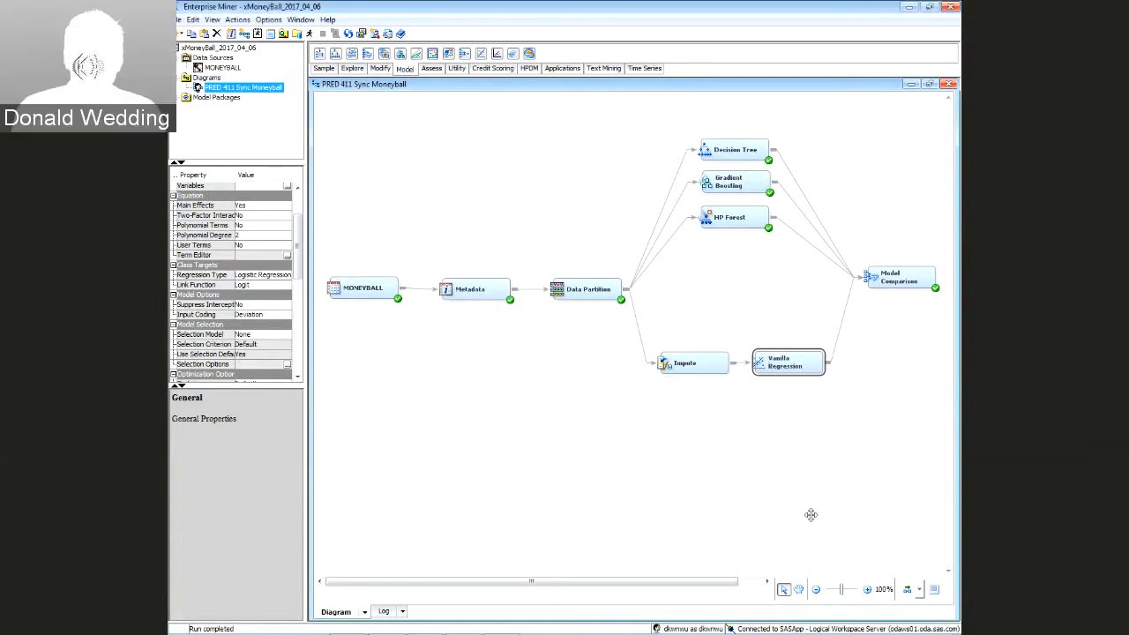
Rename the Decision Tree node to 'Custom Decision Tree'
click(741, 165)
right_click(723, 151)
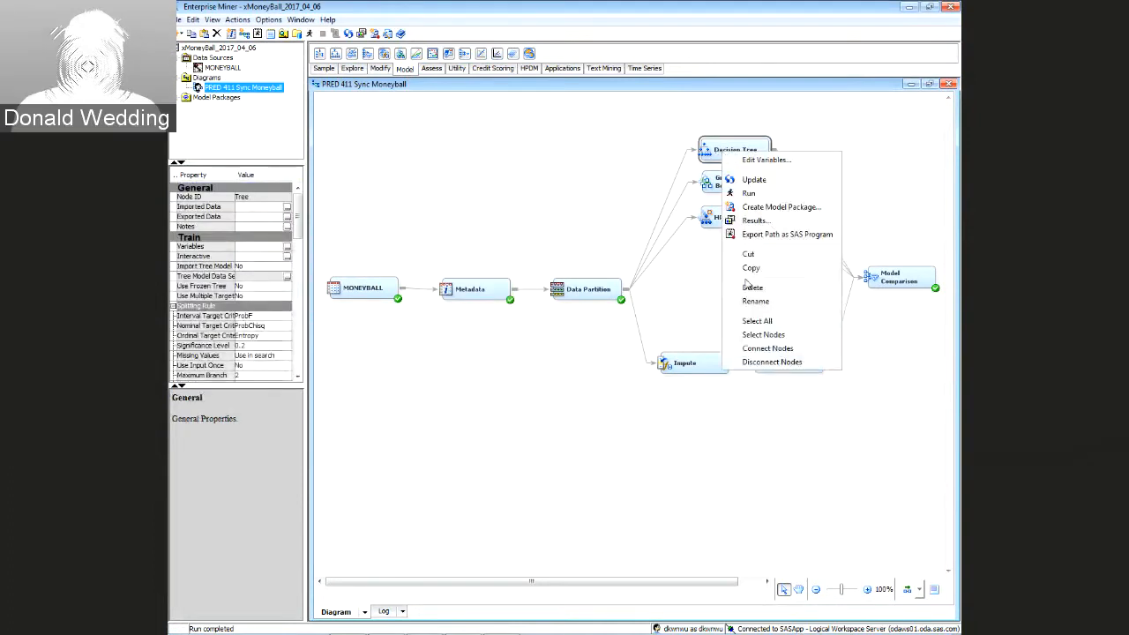
click(754, 301)
text(C)
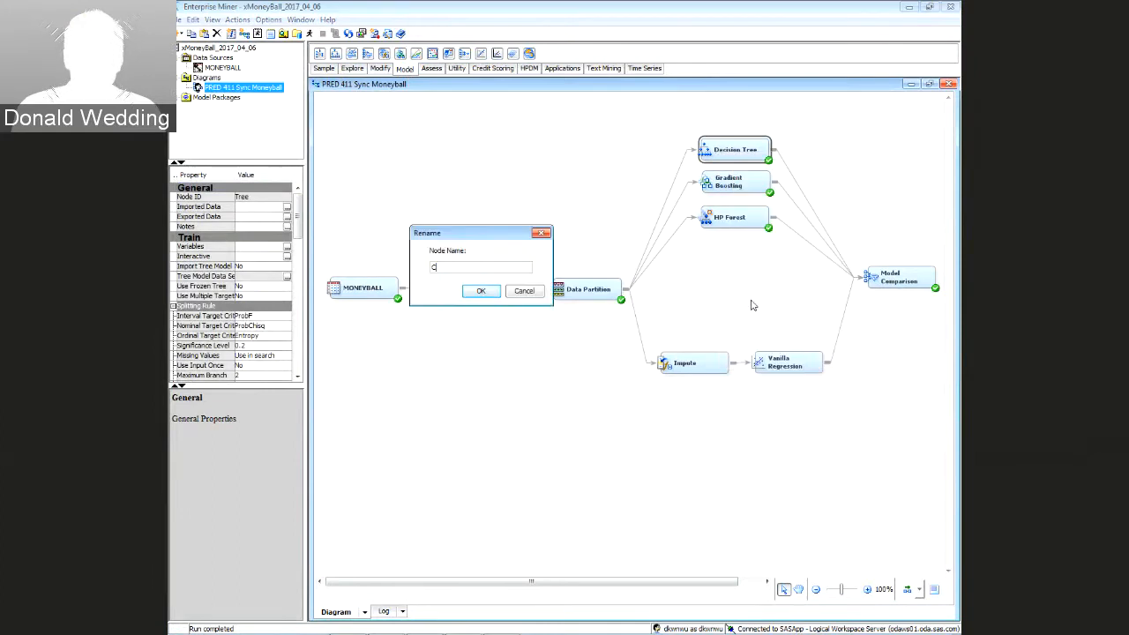
text(ustom De)
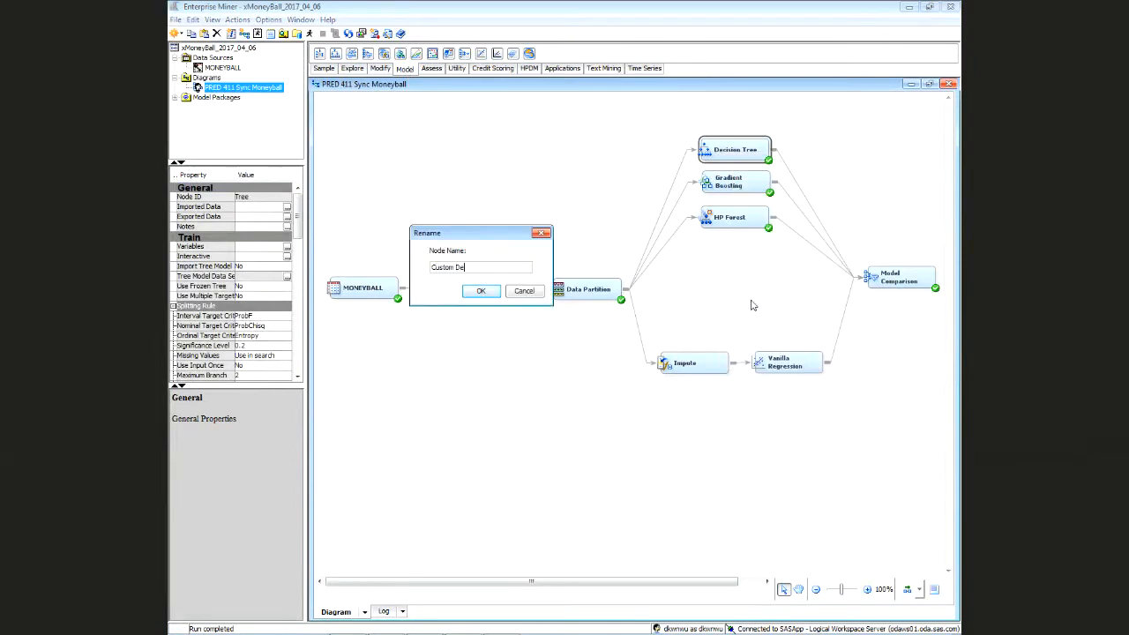
text(cision Tree)
key(Return)
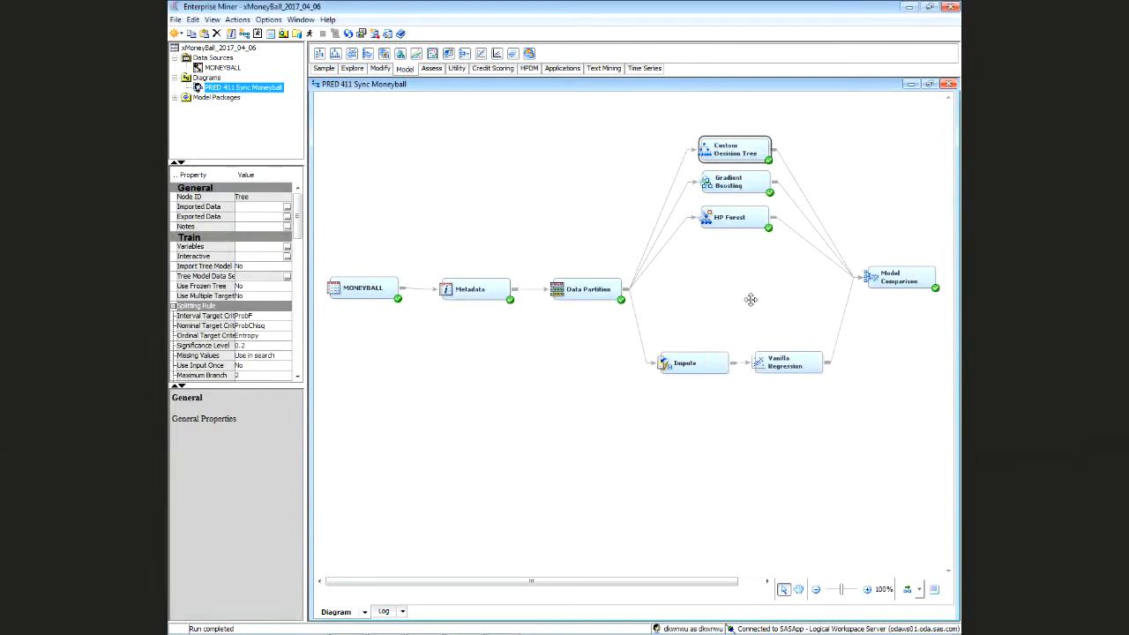
click(774, 353)
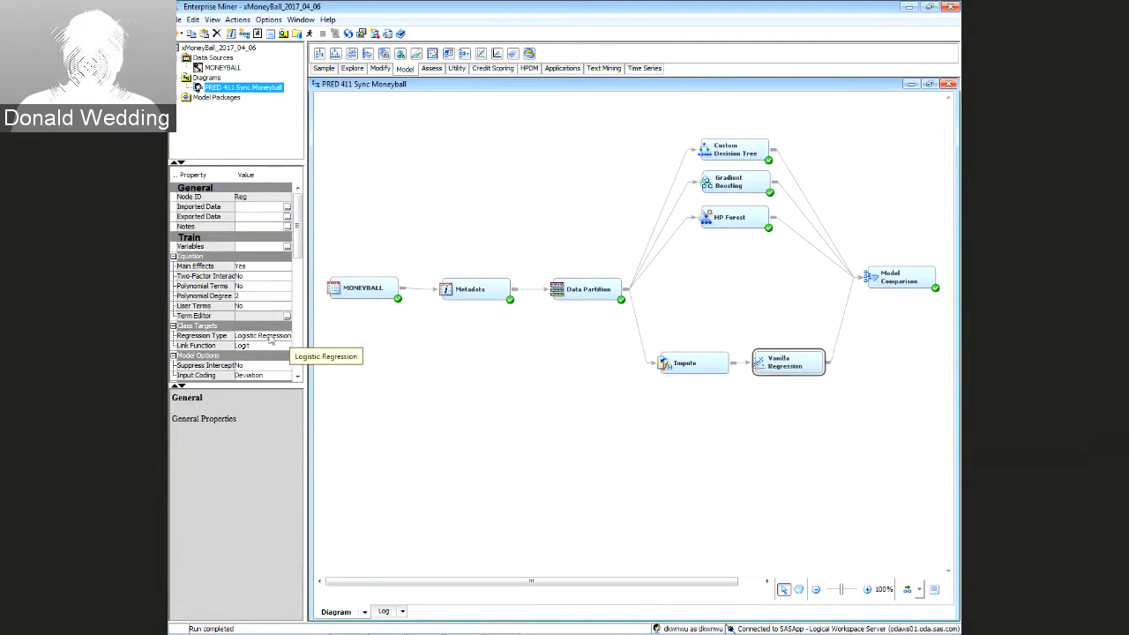
Set Vanilla Regression to Linear Regression, Stepwise selection, Schwarz Bayesian criterion, Default optimization
click(270, 339)
click(270, 359)
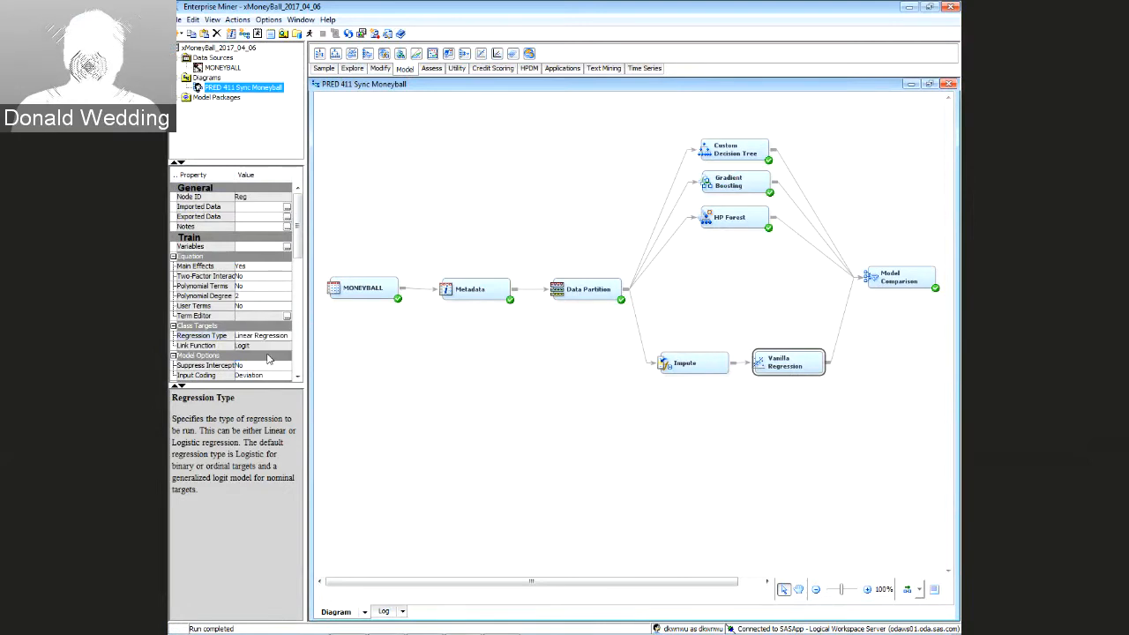
scroll(299, 244, down, 4)
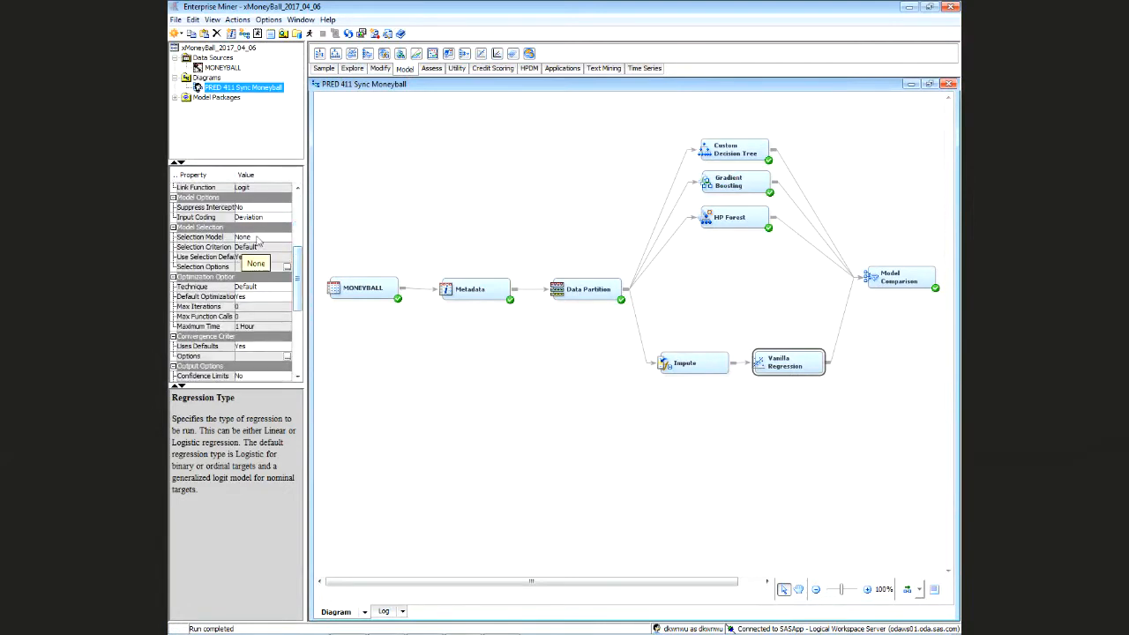
click(257, 238)
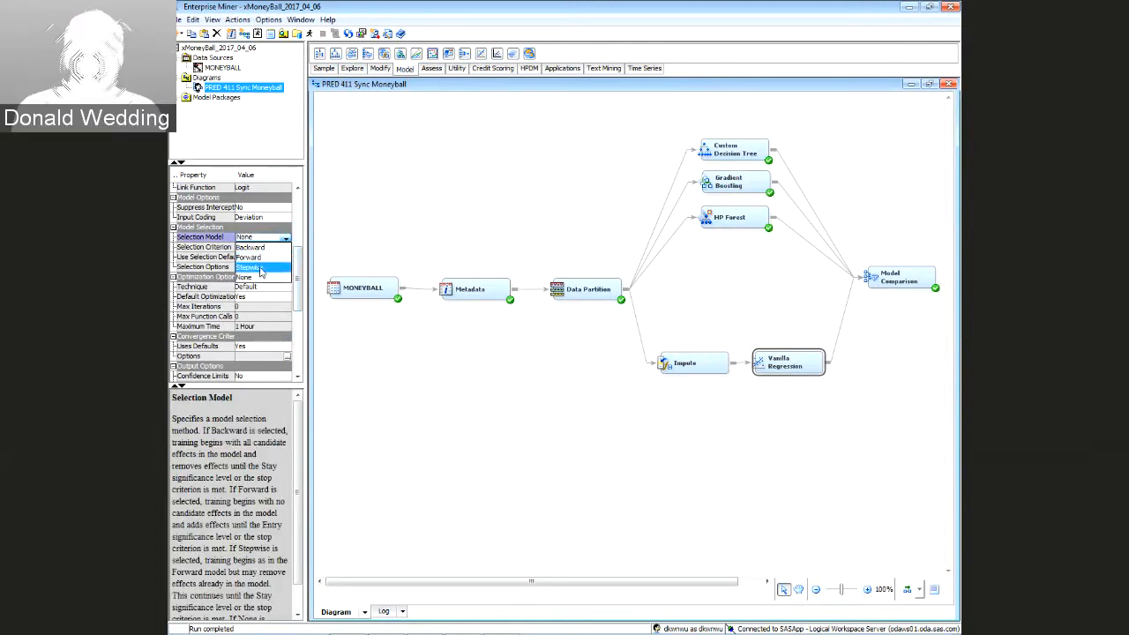
click(259, 268)
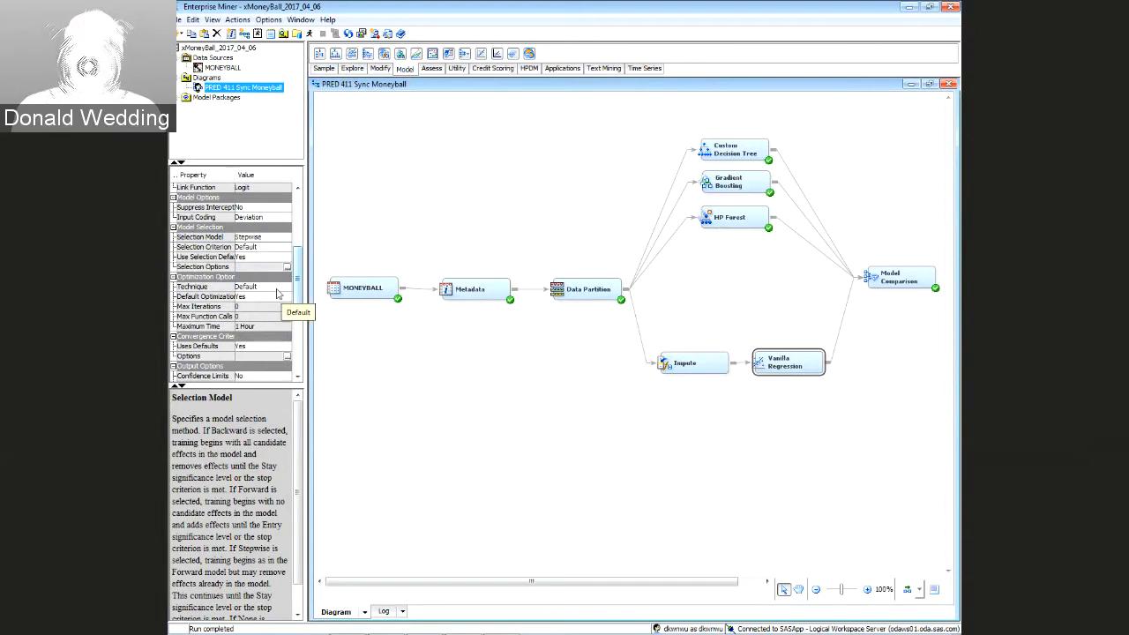
click(277, 293)
click(271, 300)
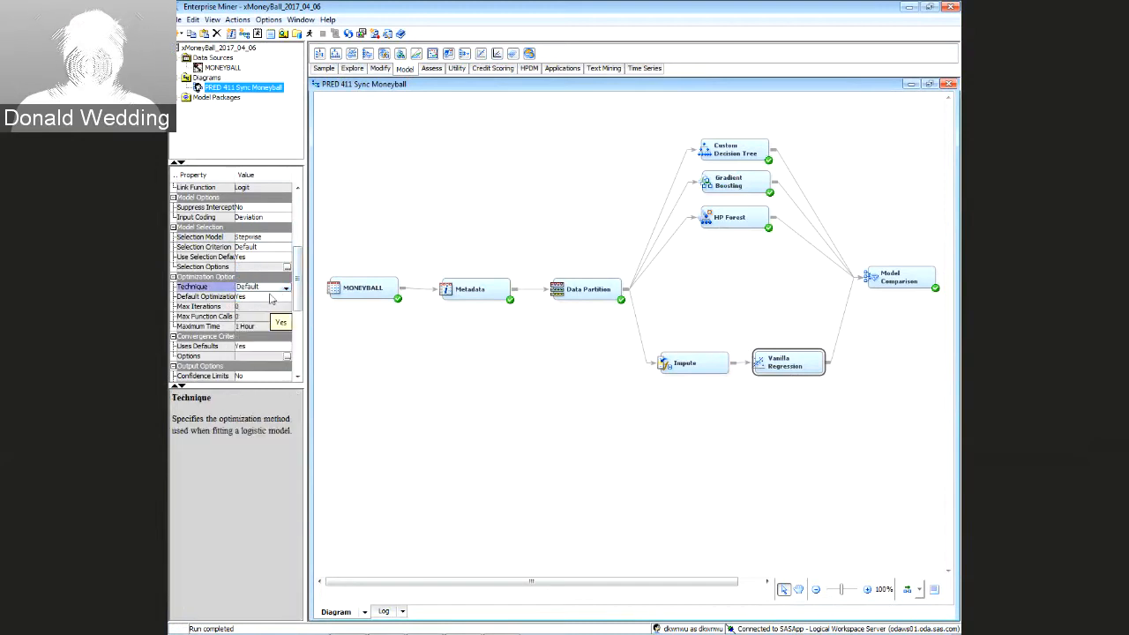
click(262, 249)
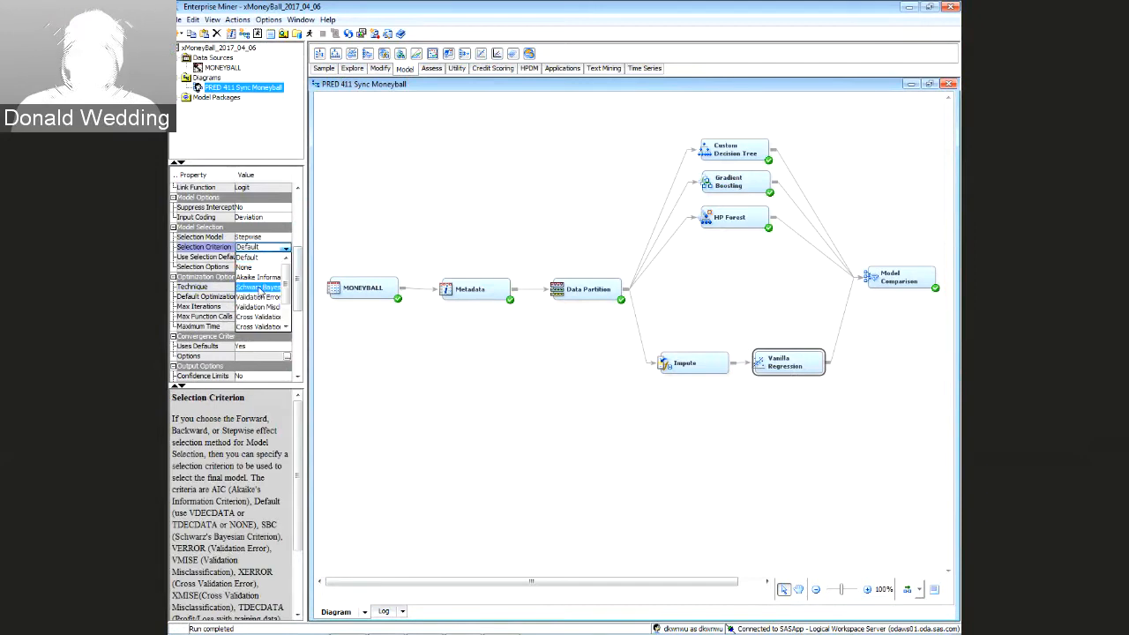
click(259, 289)
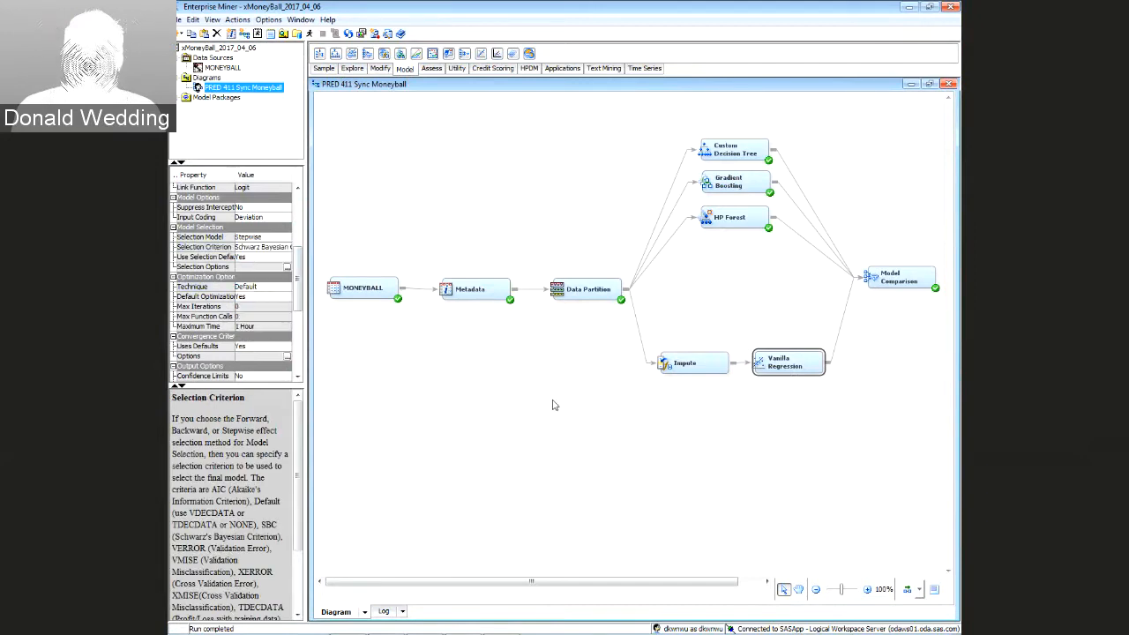
Review the Impute and Model Comparison node settings, then deselect all nodes
drag(786, 366, 784, 366)
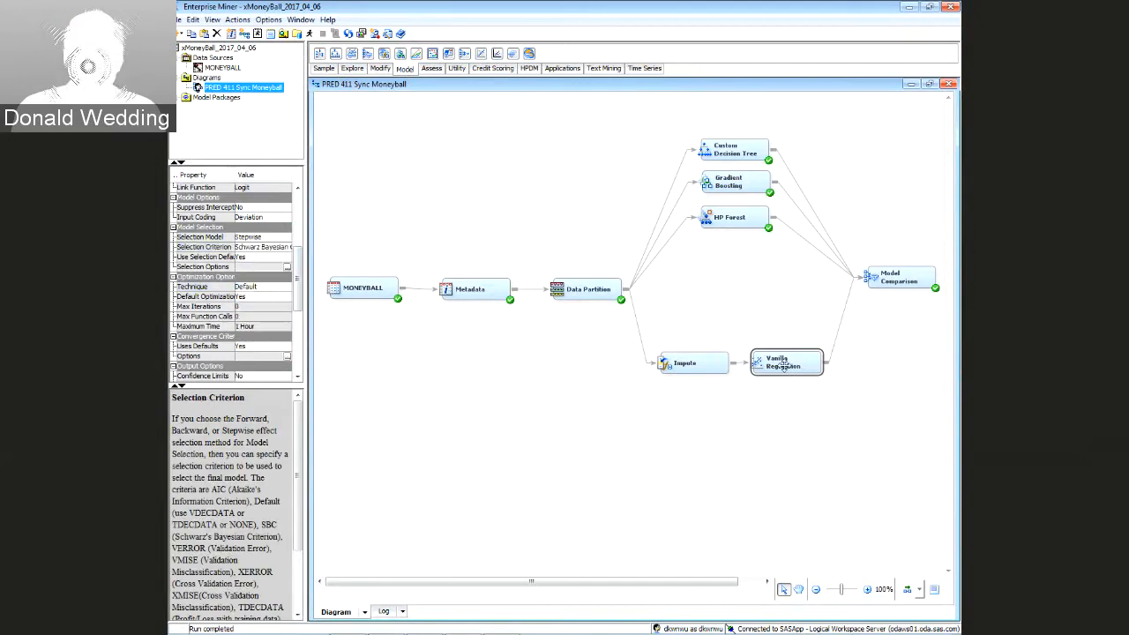
click(697, 363)
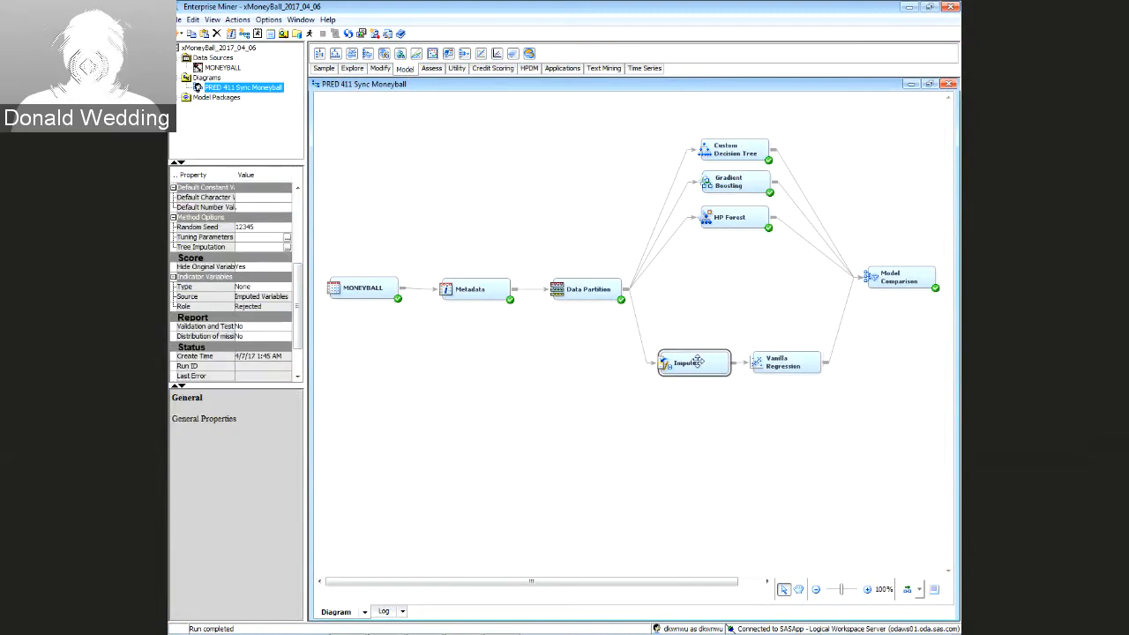
drag(697, 363, 699, 363)
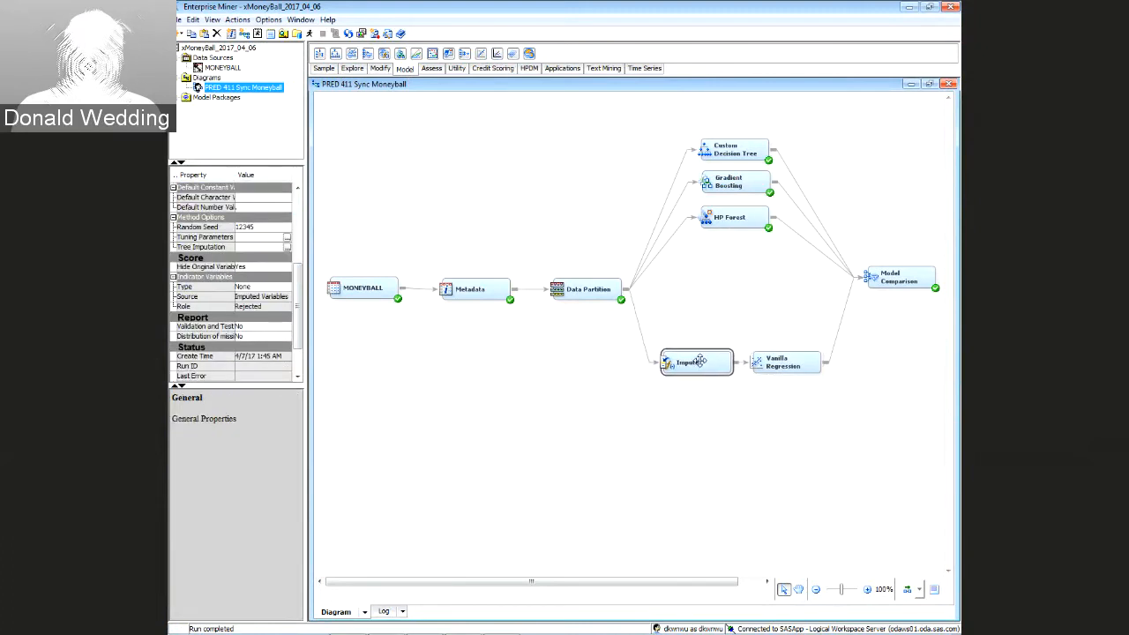
click(905, 277)
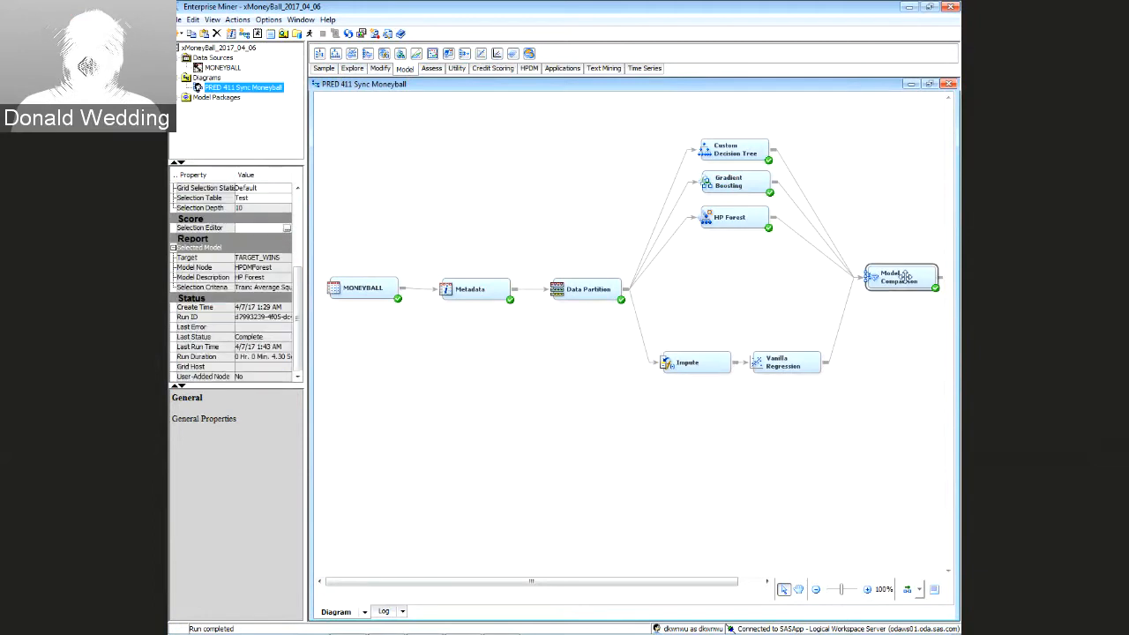
click(572, 334)
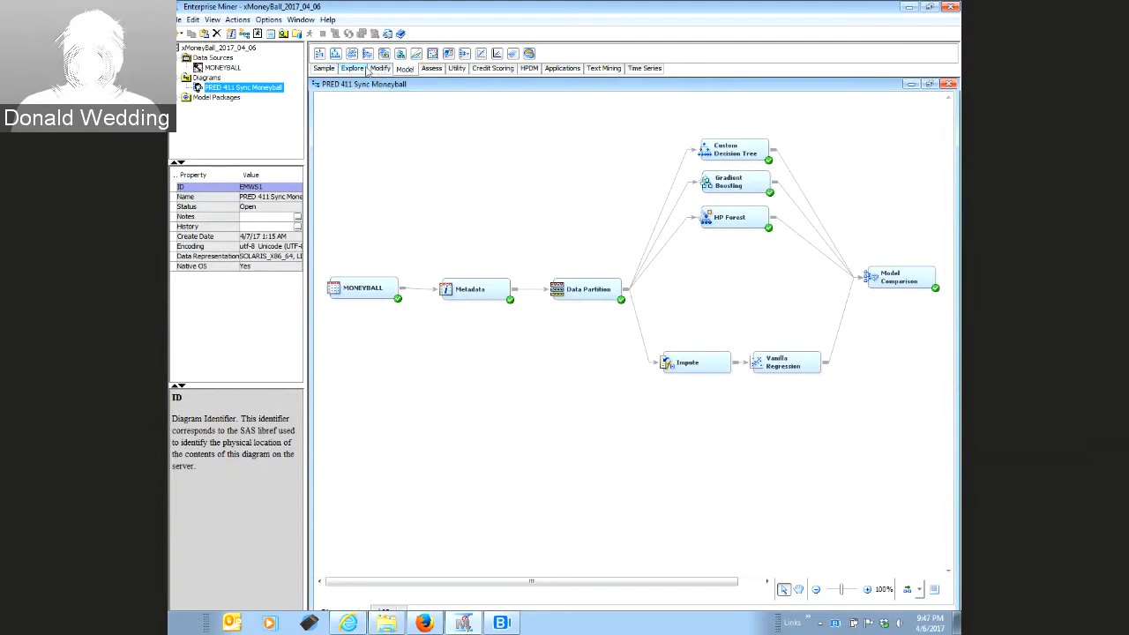
Add an Impute (2) node below the existing one and connect Data Partition to it
click(380, 69)
mouse_move(336, 53)
mouse_down()
mouse_move(560, 410)
mouse_move(675, 449)
mouse_move(663, 415)
mouse_up()
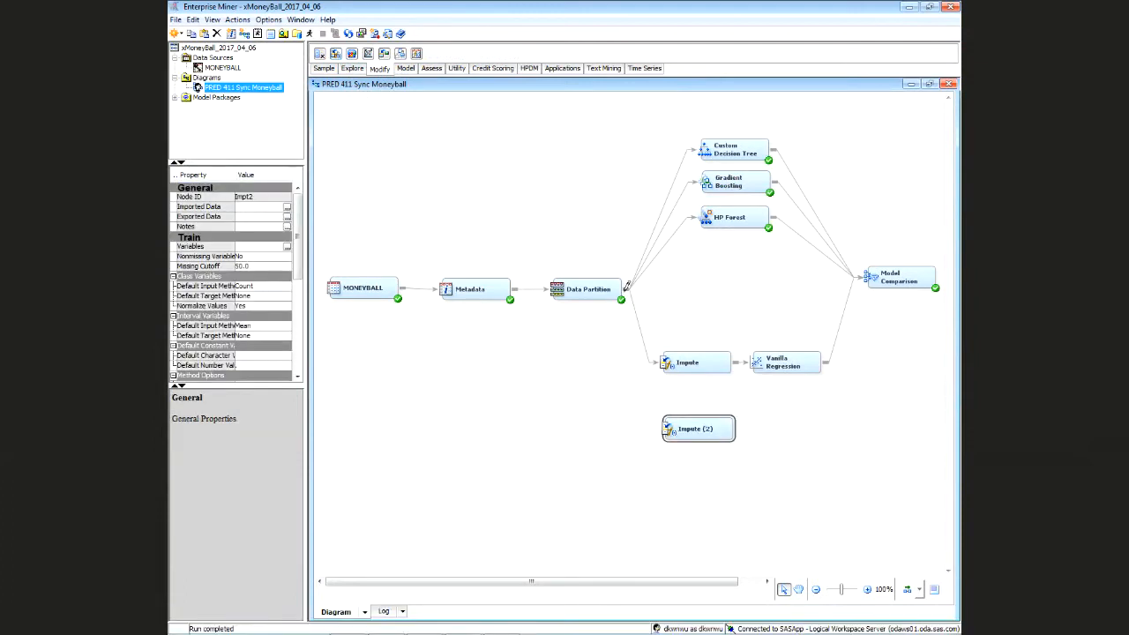
drag(624, 291, 680, 430)
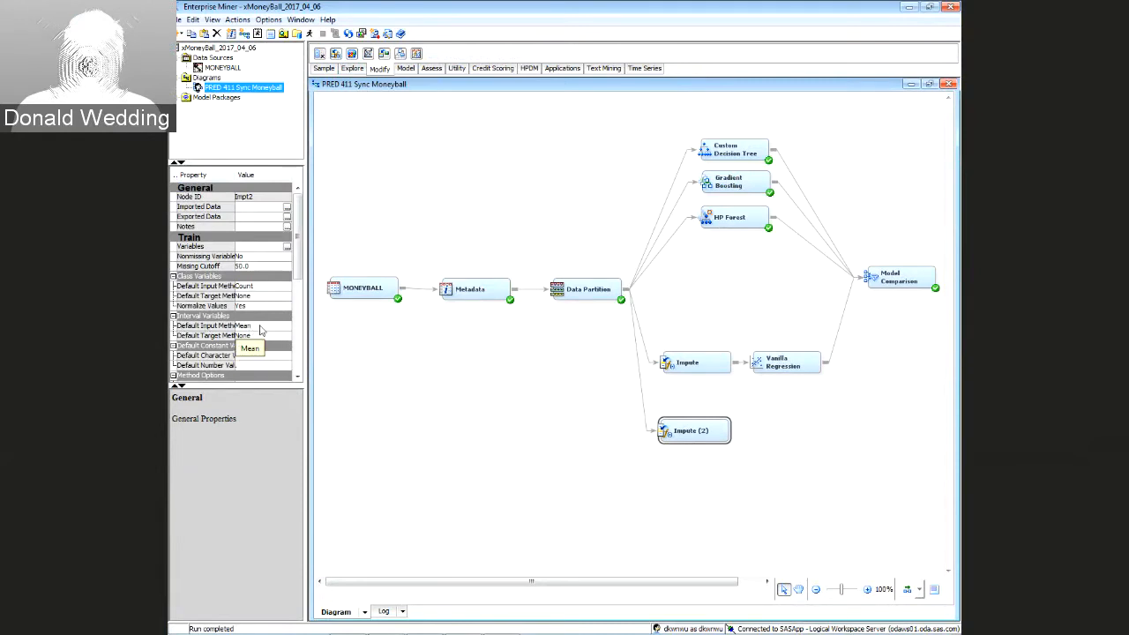
Set Impute (2) to impute interval inputs by Tree, with Unique indicators used as Input
click(261, 330)
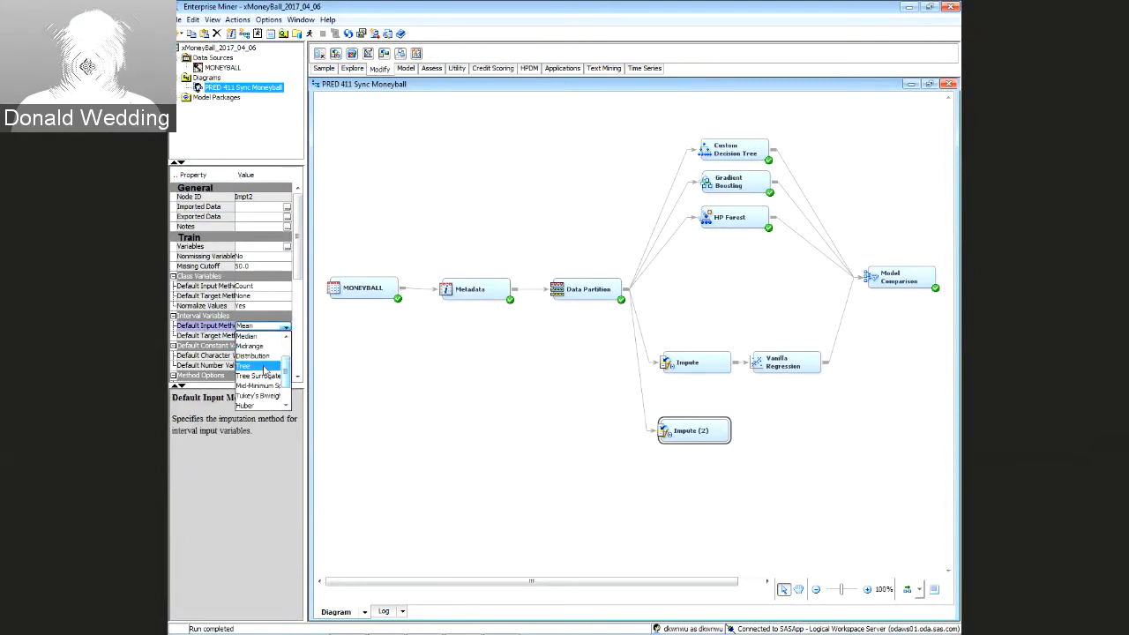
click(263, 371)
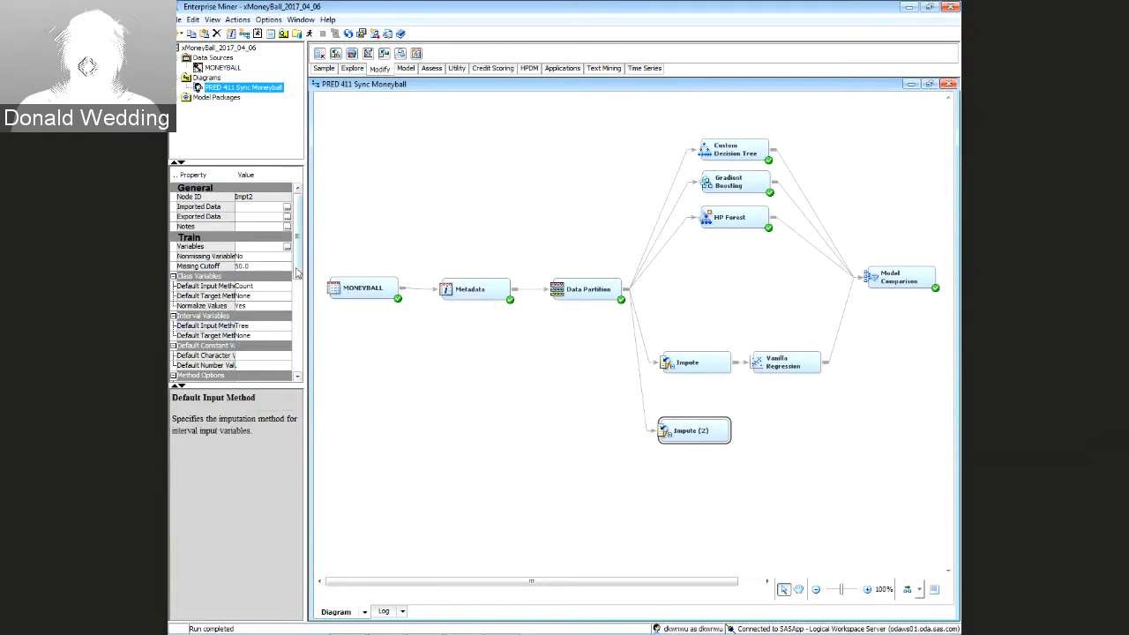
scroll(297, 272, down, 6)
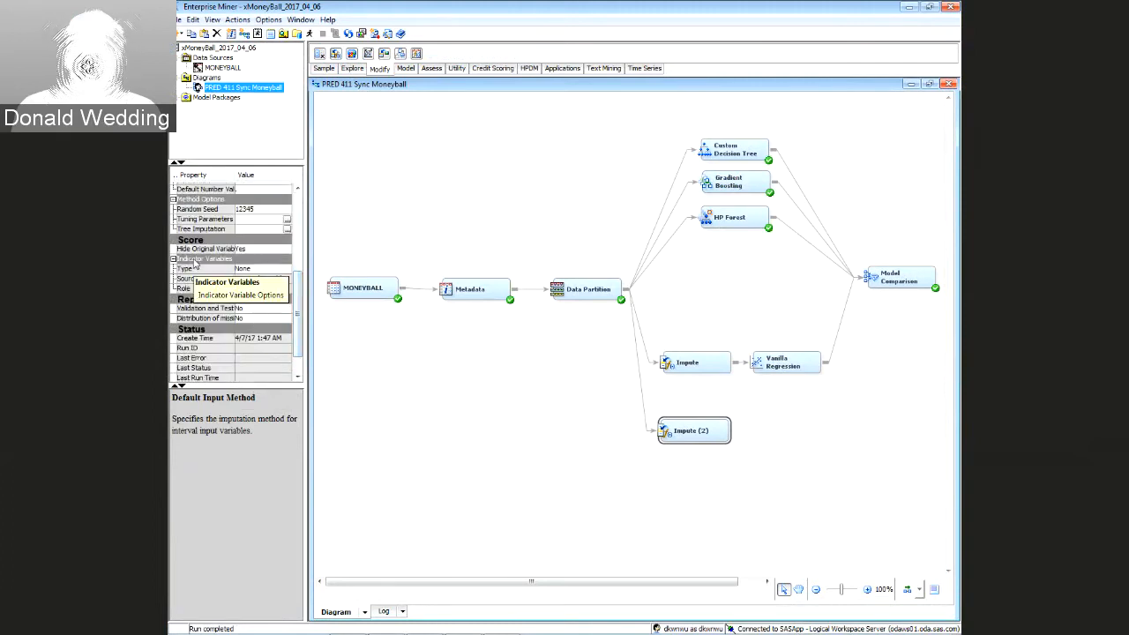
click(264, 270)
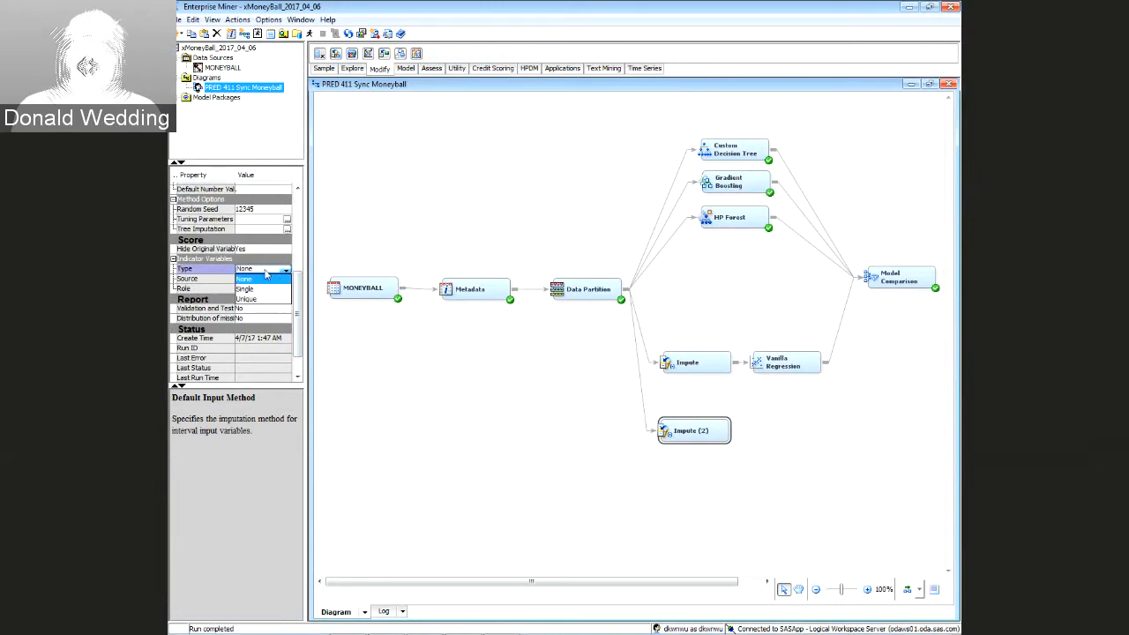
click(263, 299)
click(263, 289)
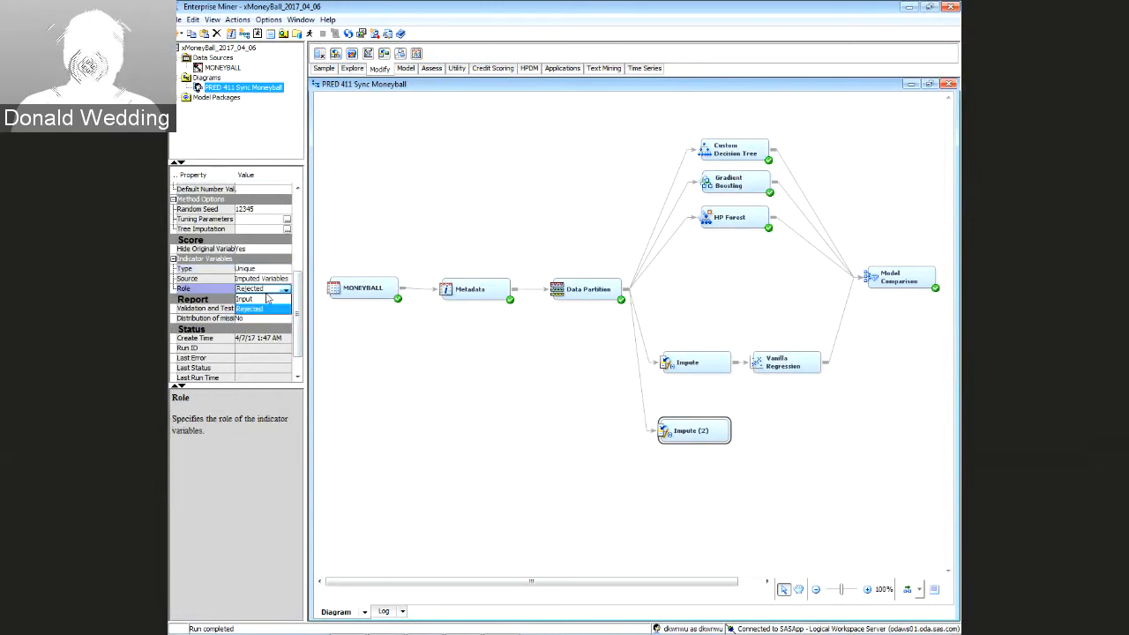
click(266, 300)
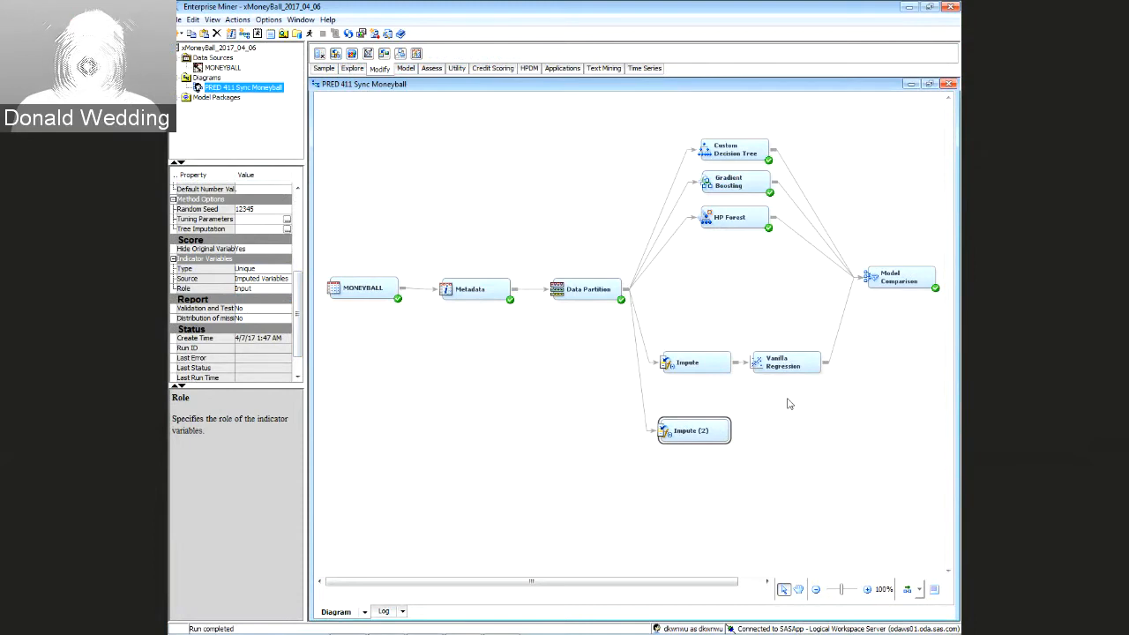
Add a Regression (2) node beside Impute (2)
drag(687, 428, 689, 426)
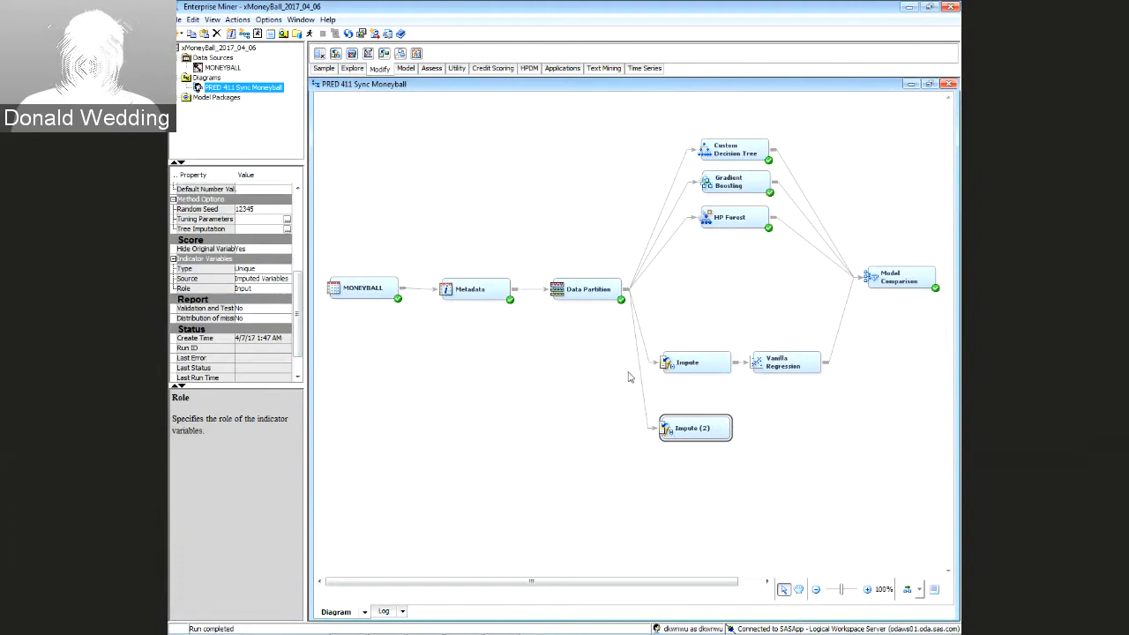
click(404, 70)
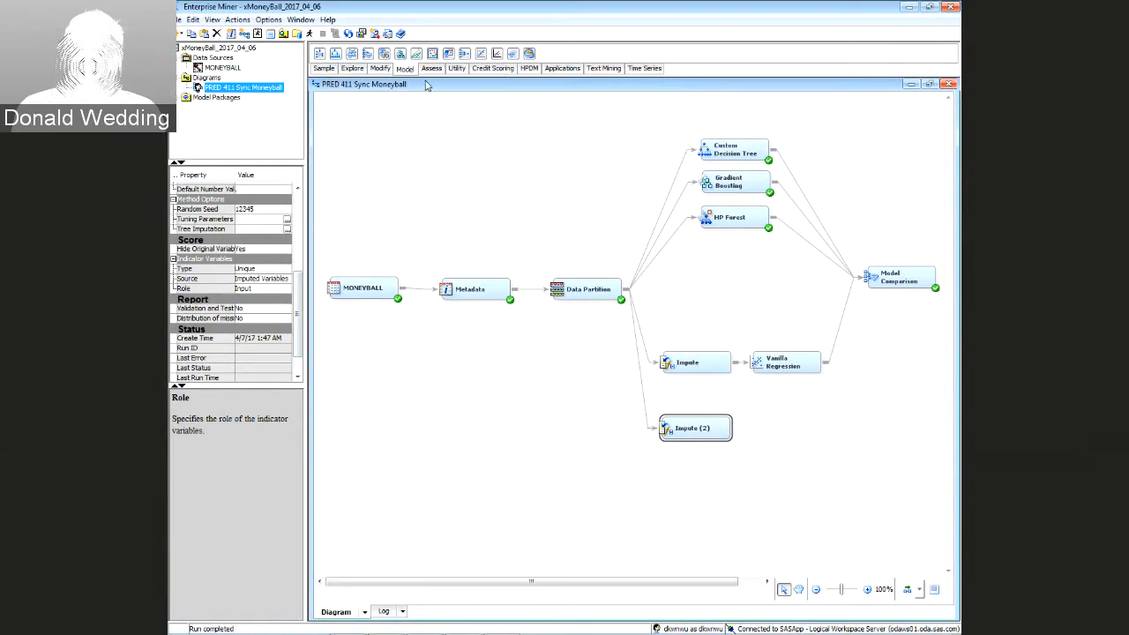
click(405, 69)
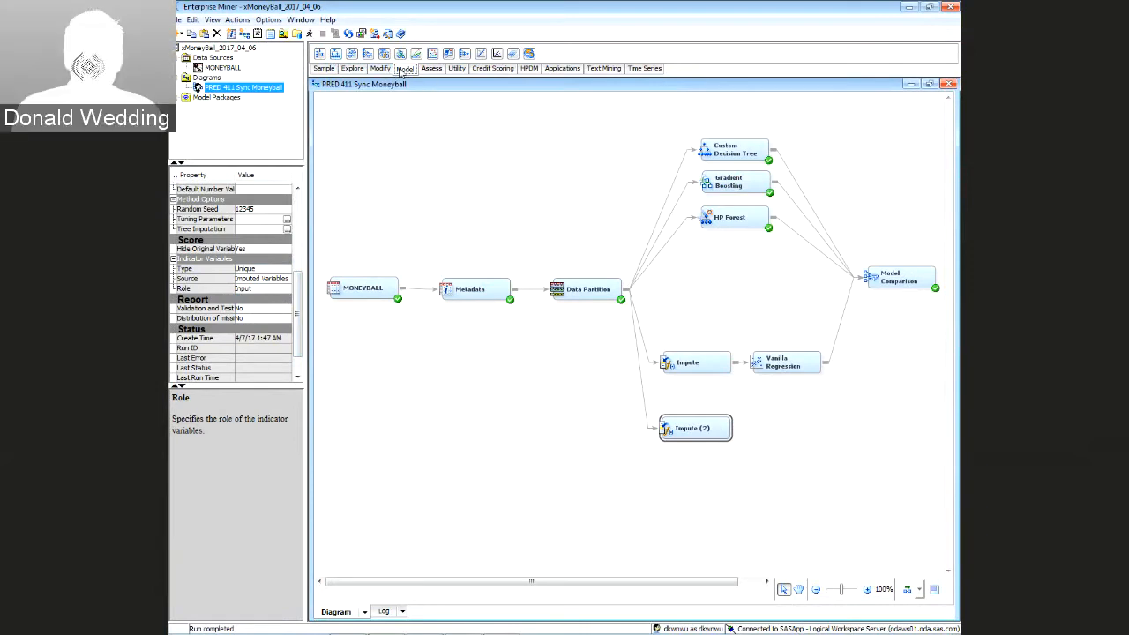
drag(497, 54, 747, 438)
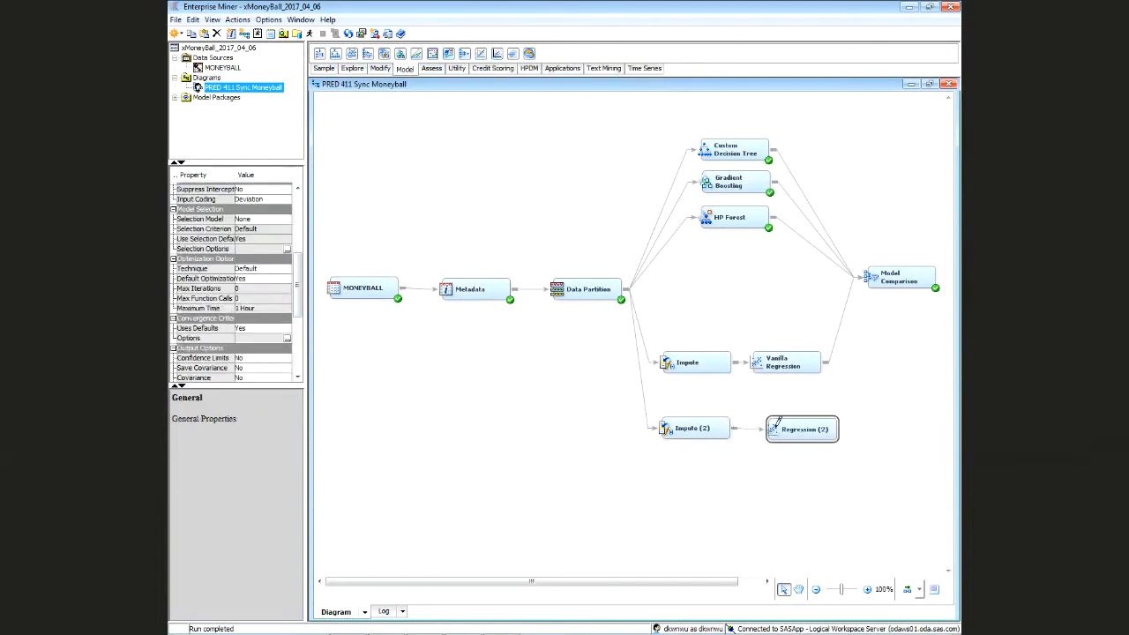
drag(782, 428, 770, 428)
Rename Regression (2) to 'Tree Impute Regression'
right_click(770, 428)
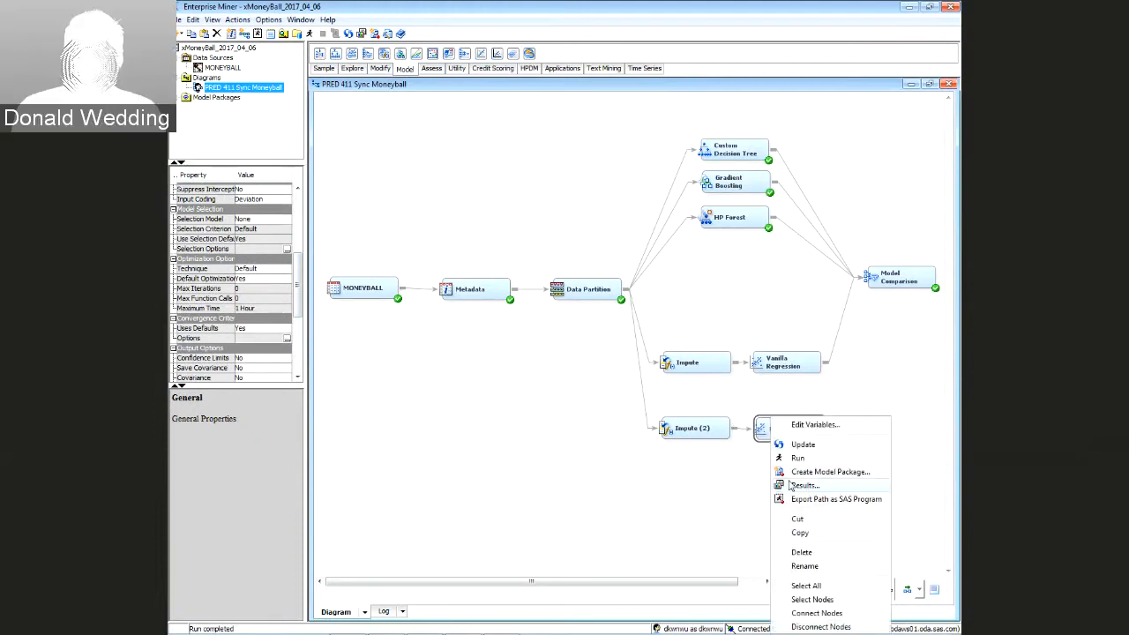
click(804, 565)
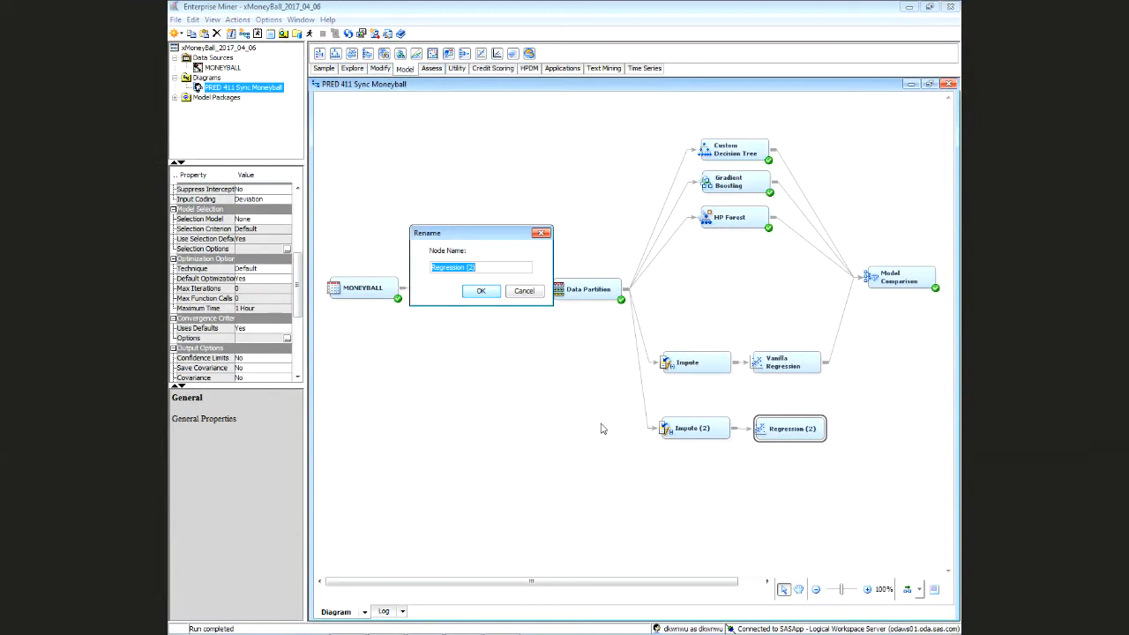
text(Tree Imput)
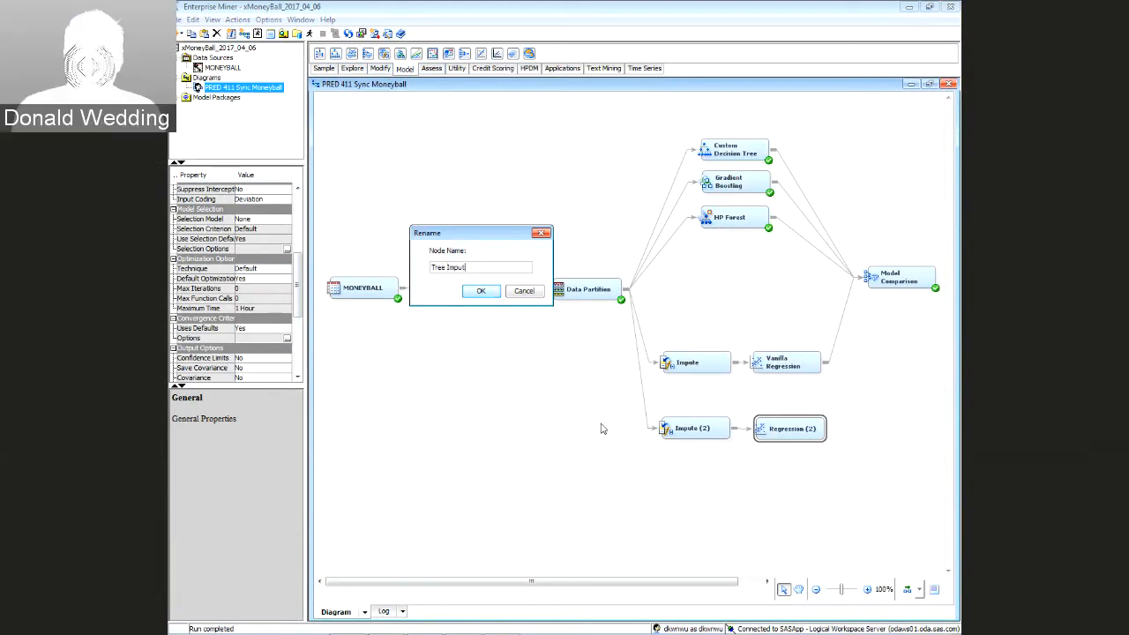
text(e Regression)
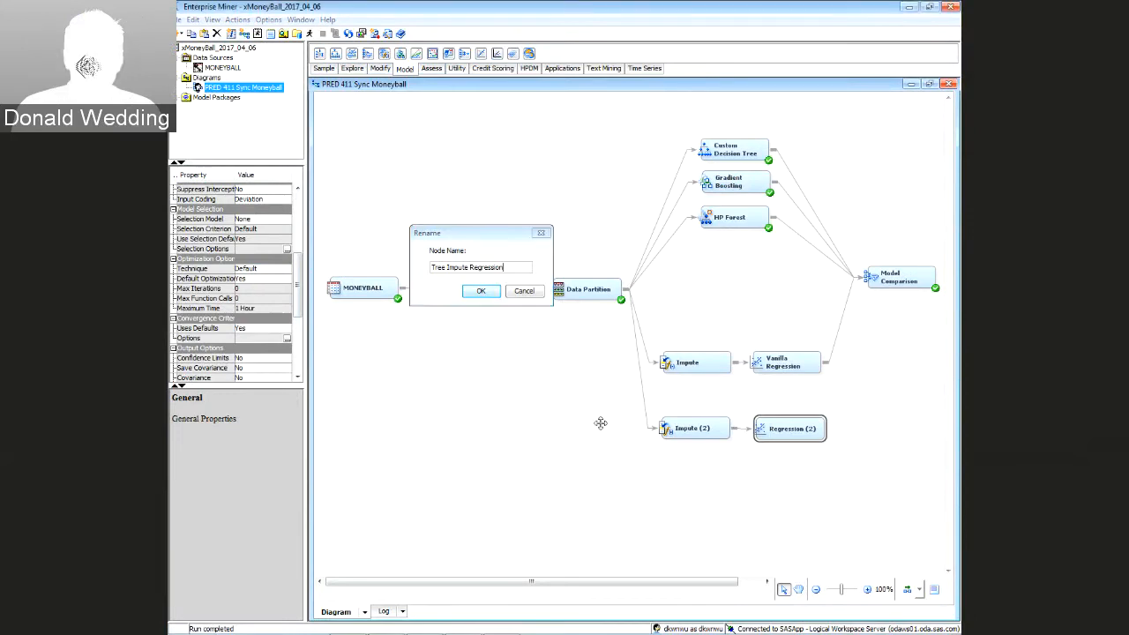
key(Return)
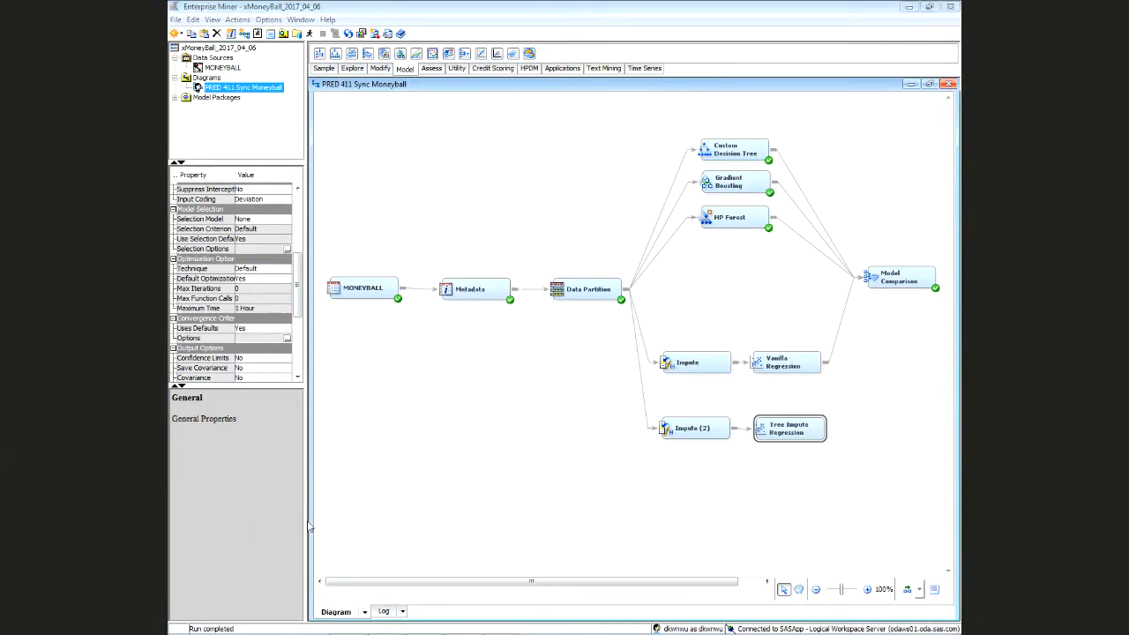
Connect Tree Impute Regression to Model Comparison, keeping the Default optimization technique
mouse_move(829, 427)
mouse_down()
mouse_move(842, 371)
mouse_move(898, 277)
mouse_up()
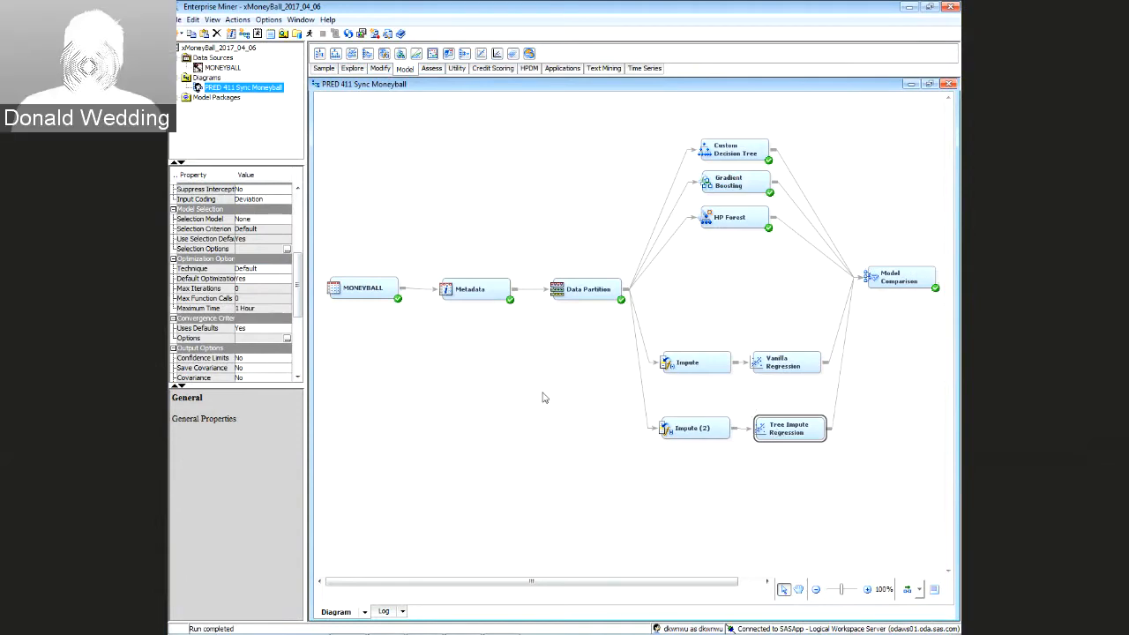
click(273, 269)
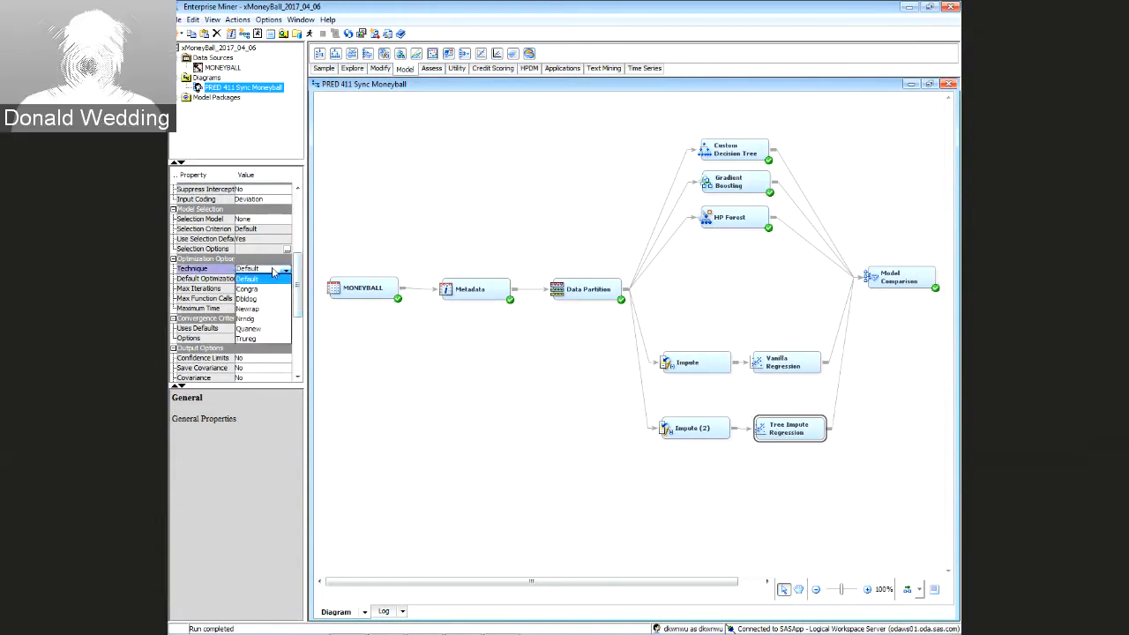
click(274, 268)
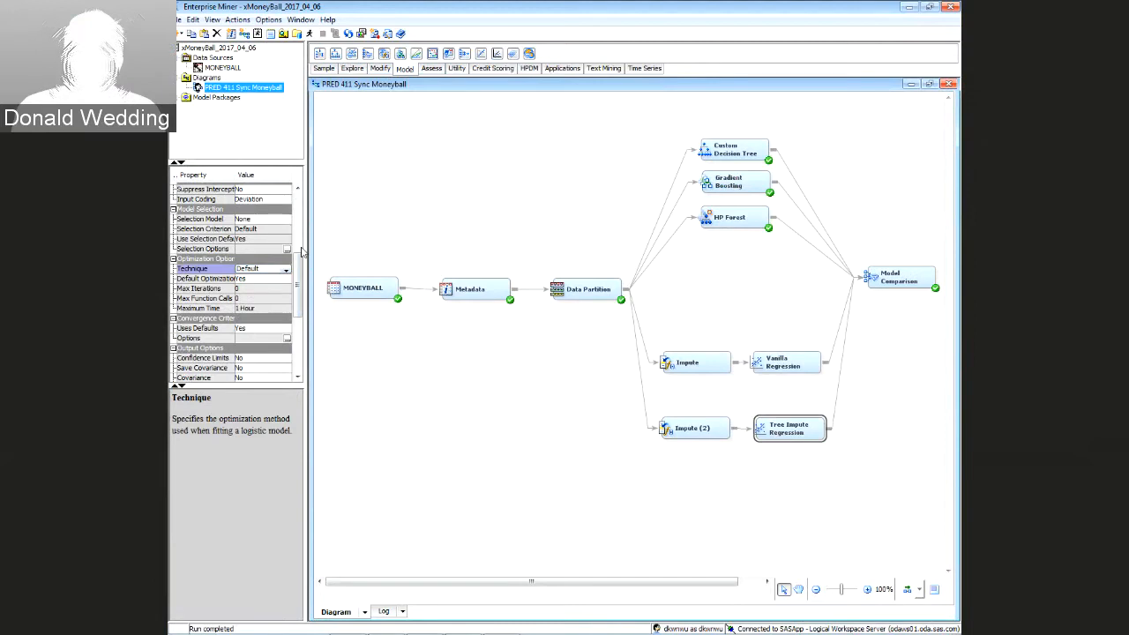
Set Regression Type to Linear Regression and Selection Model to Forward
scroll(298, 238, up, 3)
click(262, 249)
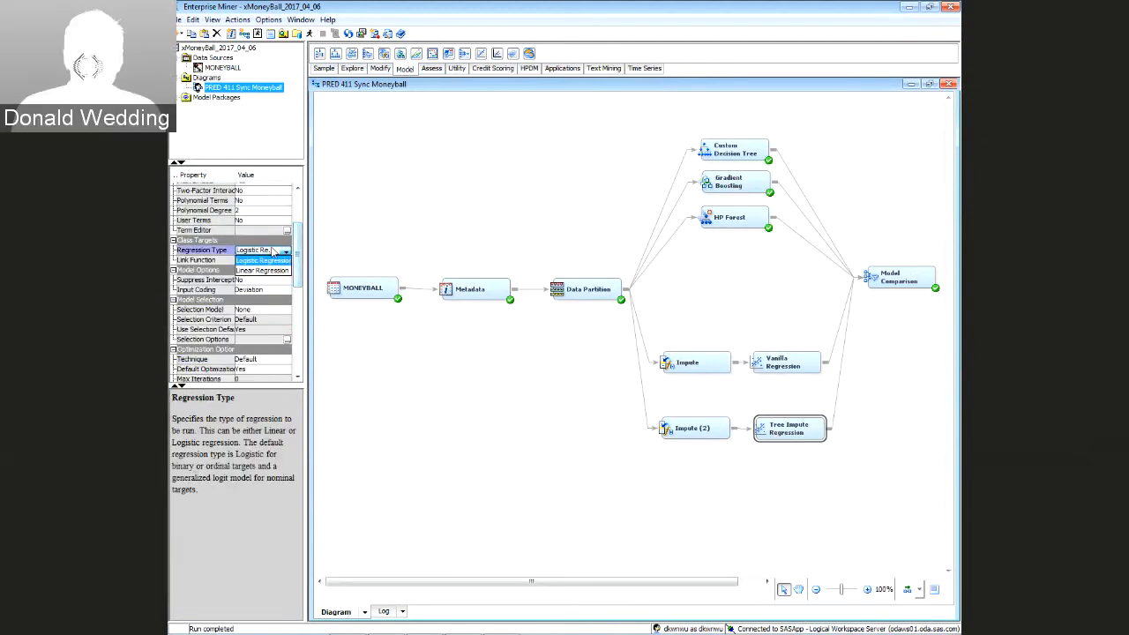
click(266, 268)
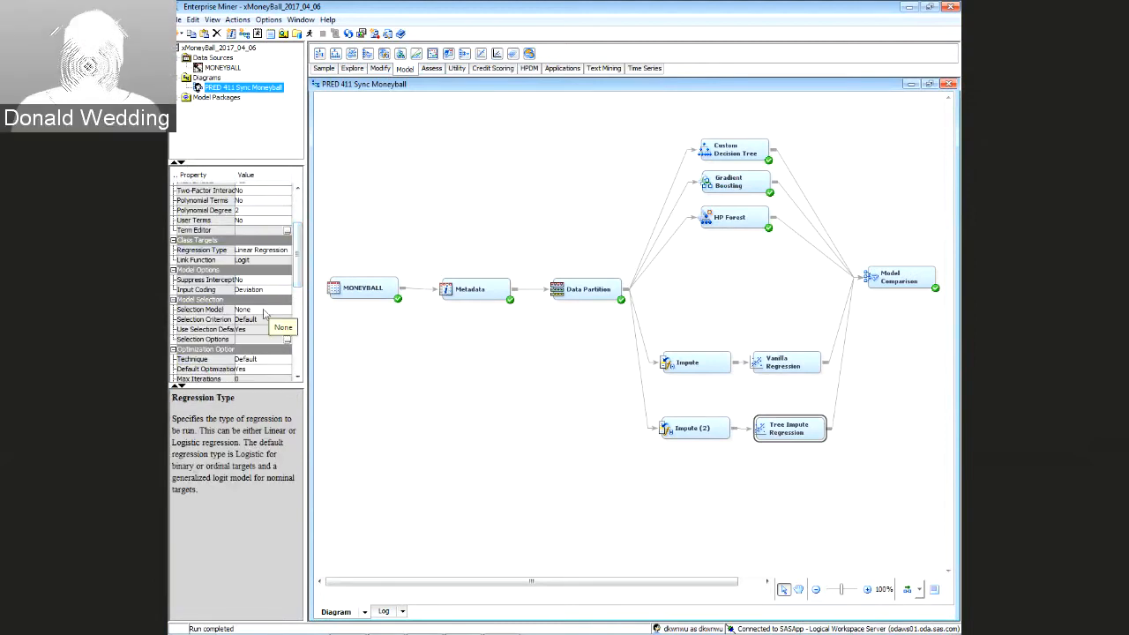
click(264, 310)
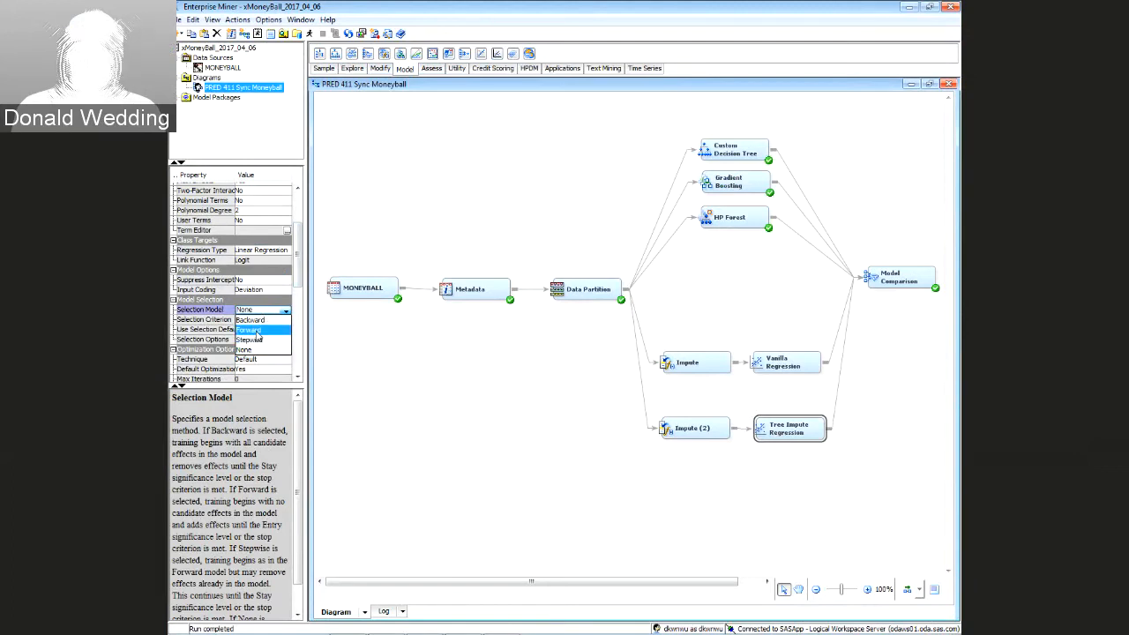
click(262, 329)
click(260, 319)
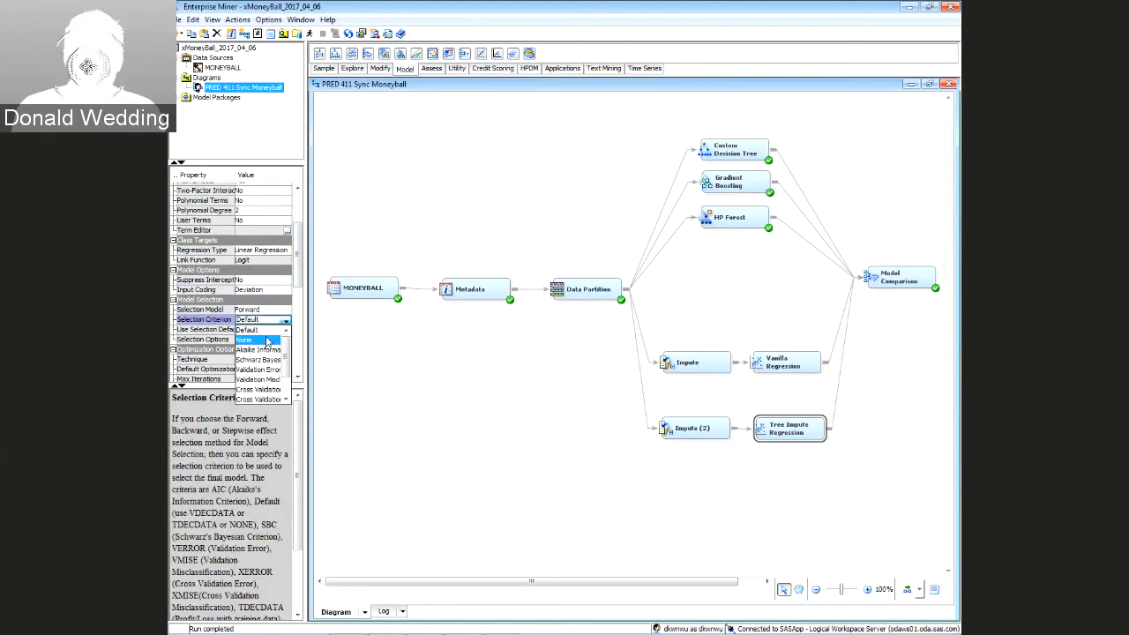
Choose Akaike Information as the selection criterion and run the Tree Impute Regression path
click(264, 350)
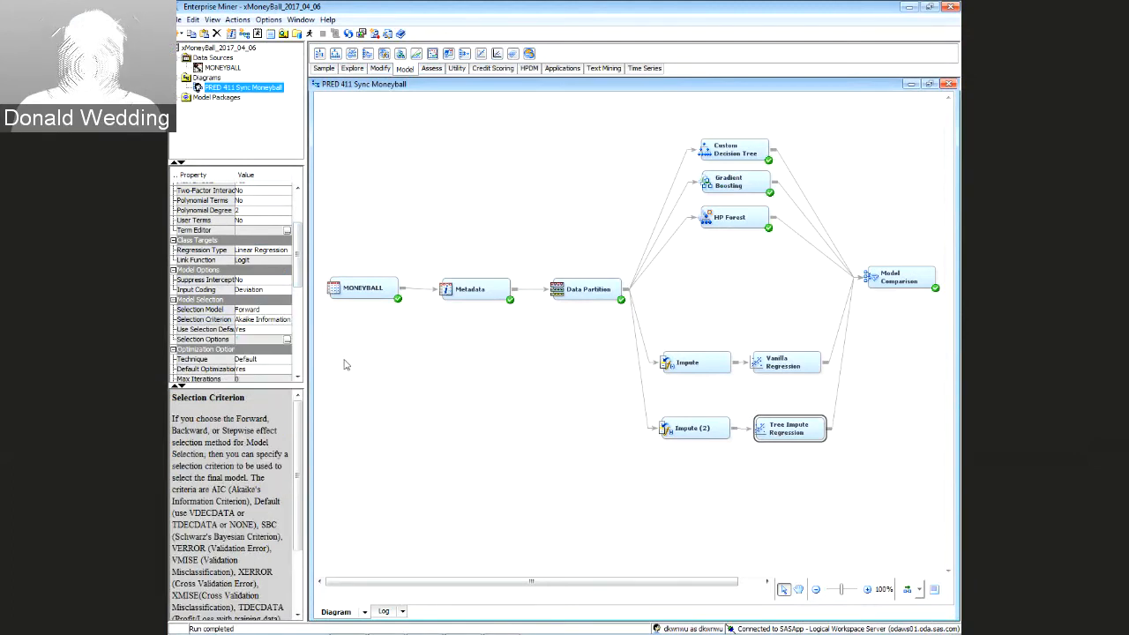
click(568, 446)
click(803, 430)
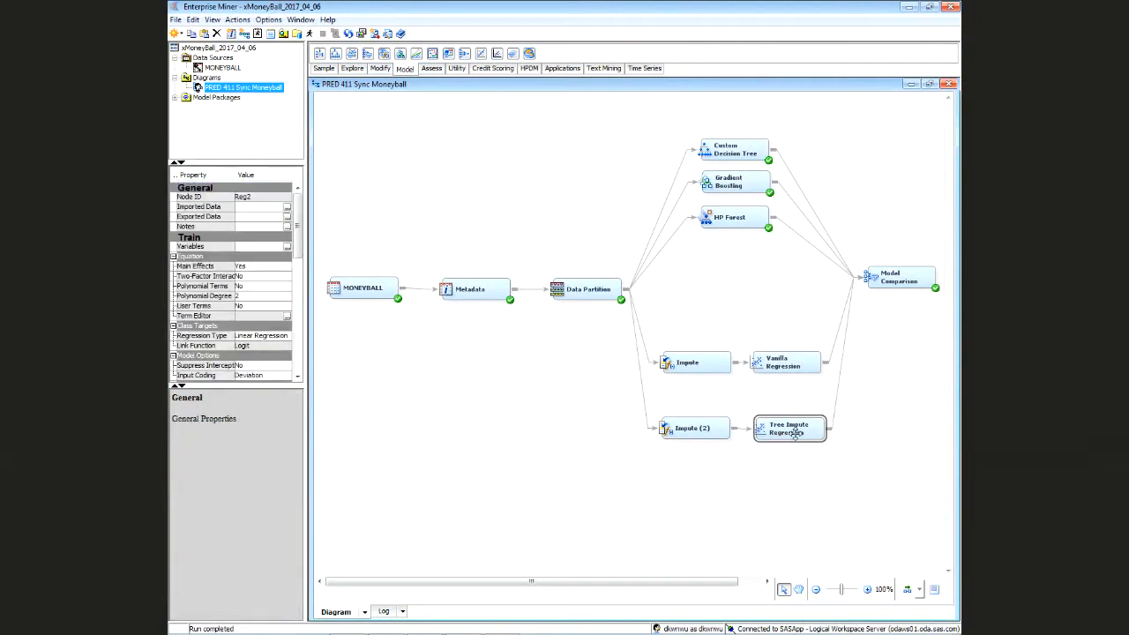
right_click(798, 430)
click(822, 459)
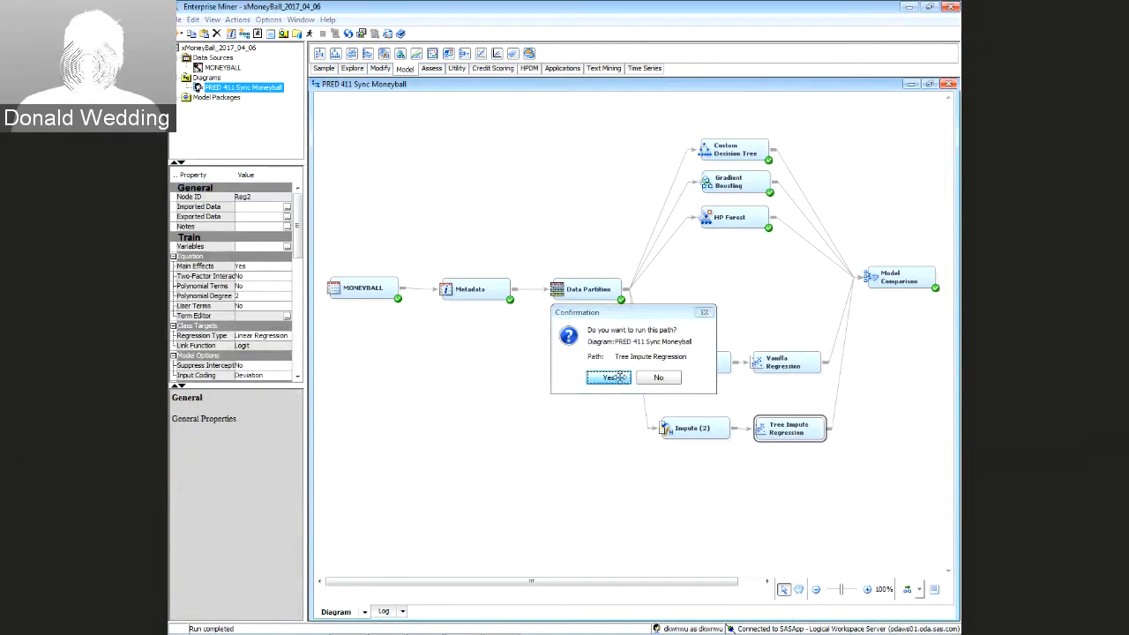
click(609, 377)
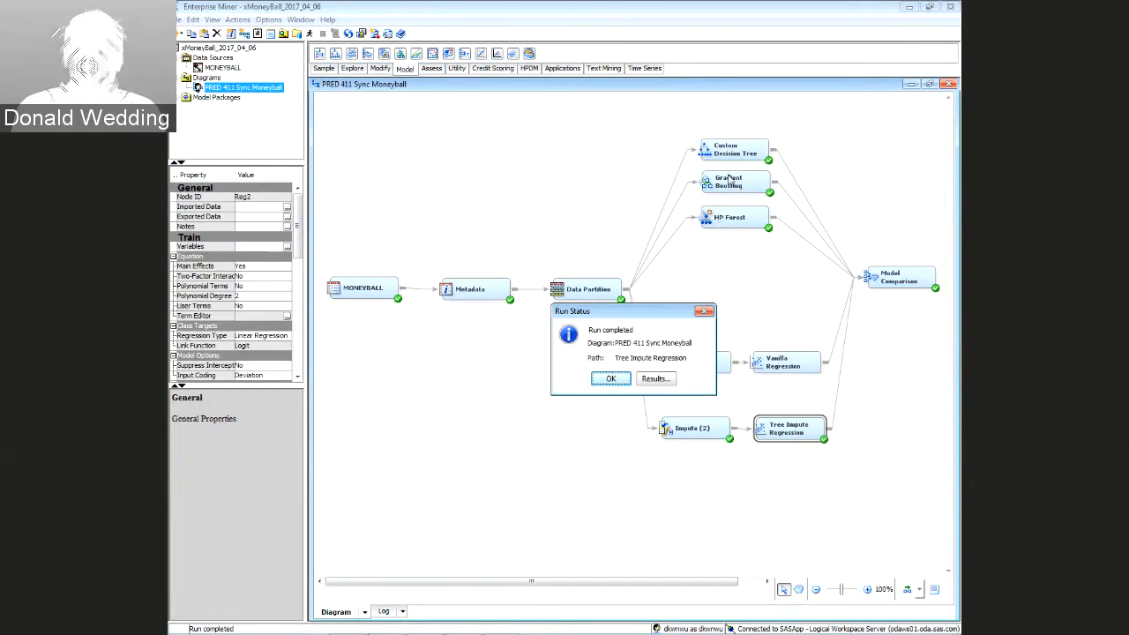
drag(672, 316, 588, 153)
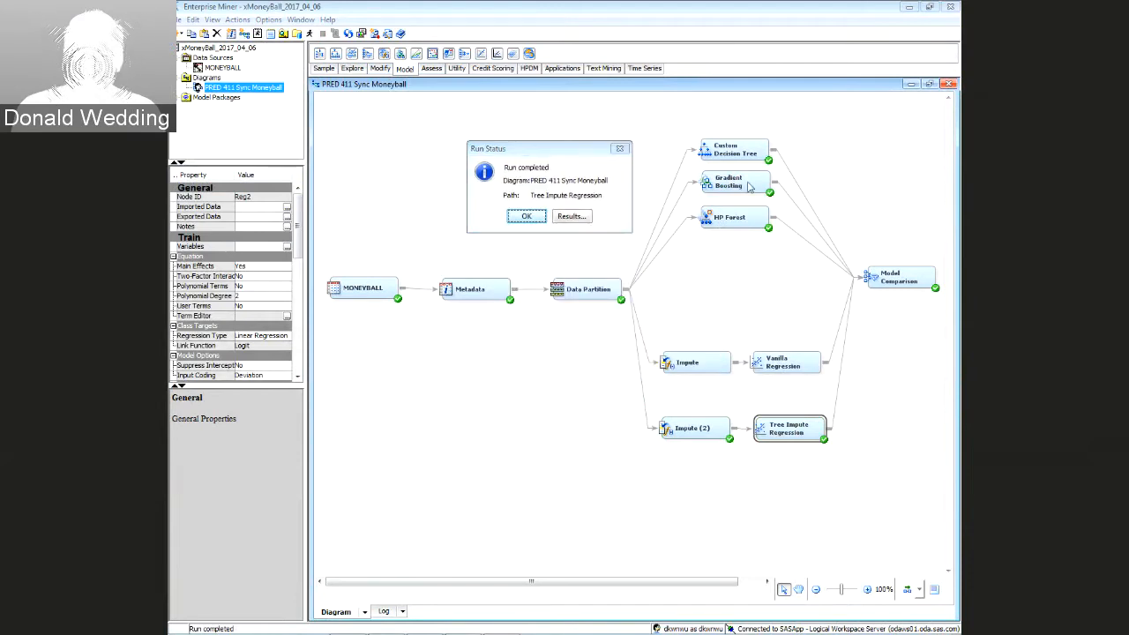
Close the run report and inspect Gradient Boosting's settings: 50 iterations, shrinkage 0.1, depth 2
click(520, 219)
click(716, 183)
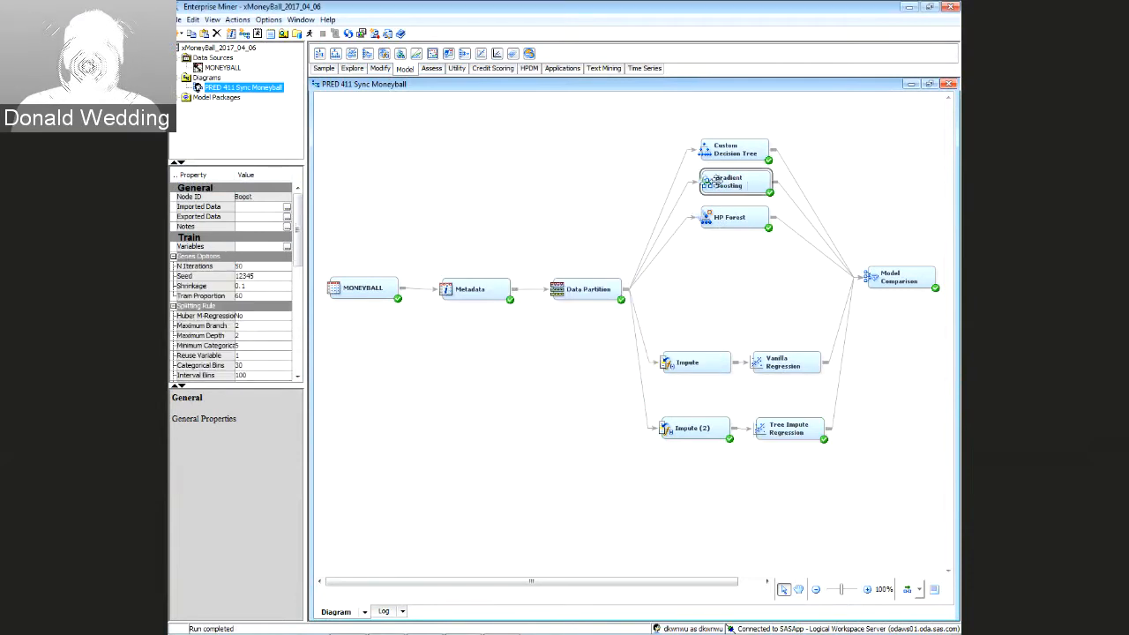
mouse_move(228, 328)
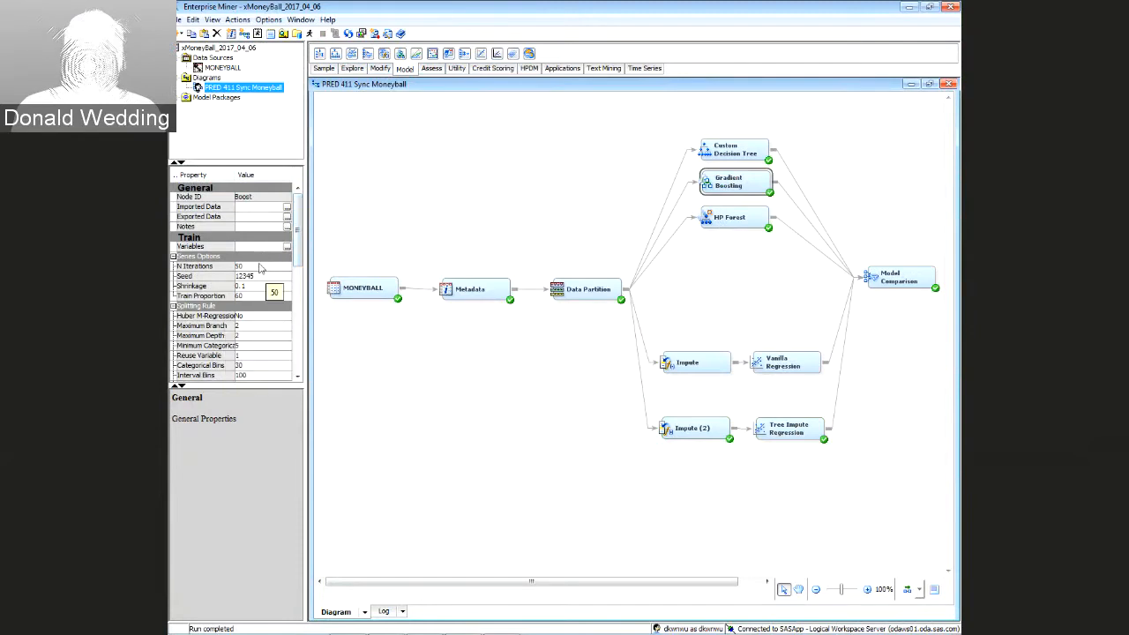
drag(250, 388, 250, 457)
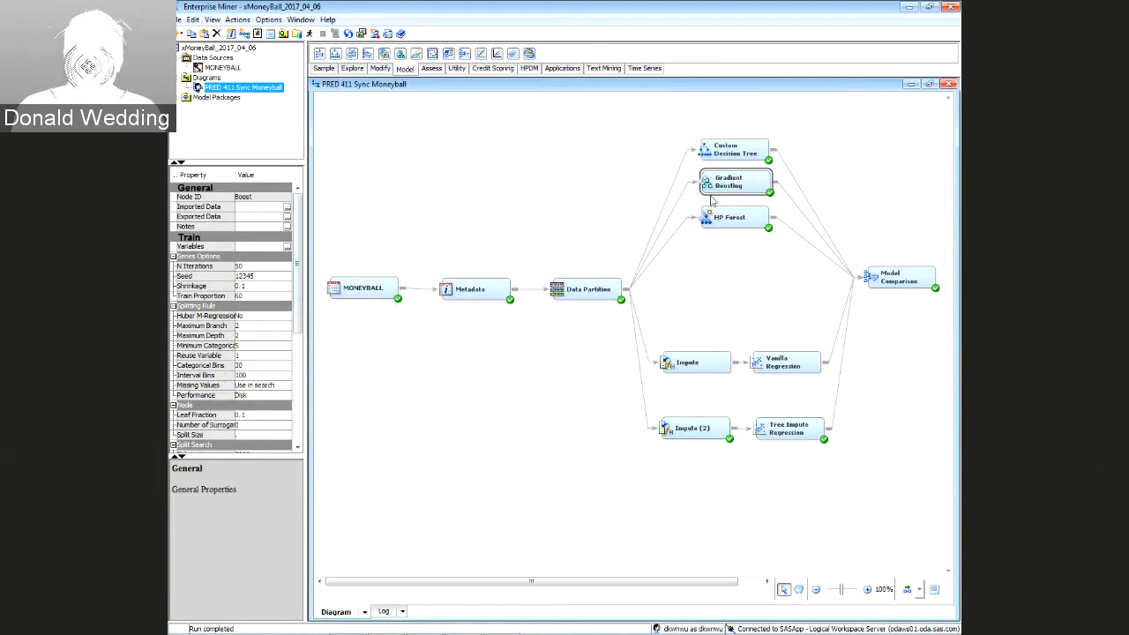
click(198, 325)
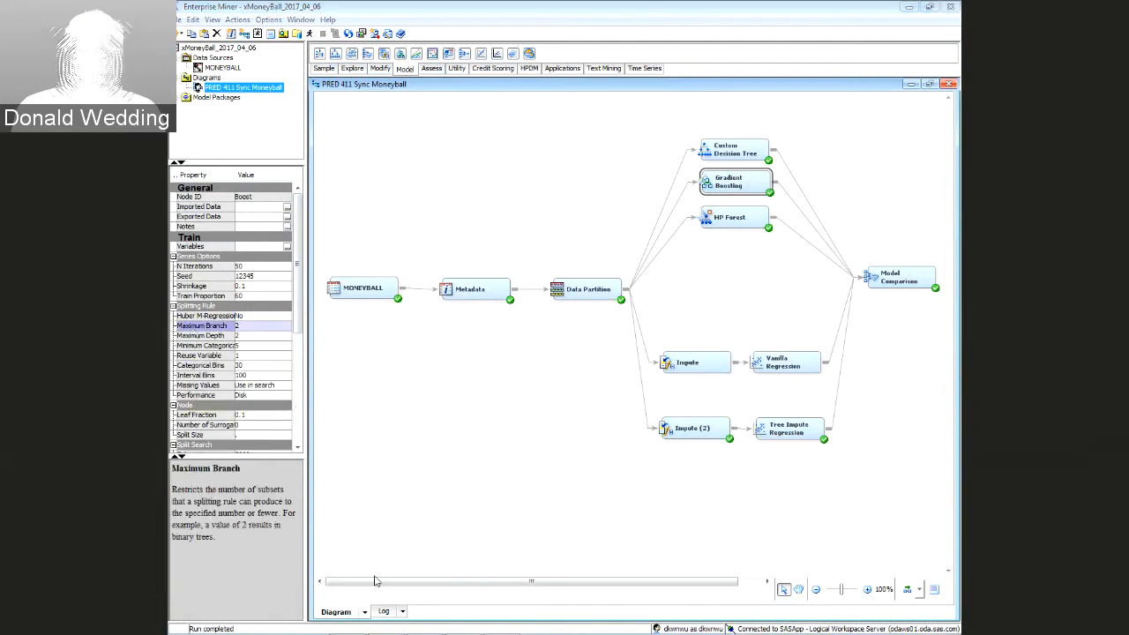
click(220, 346)
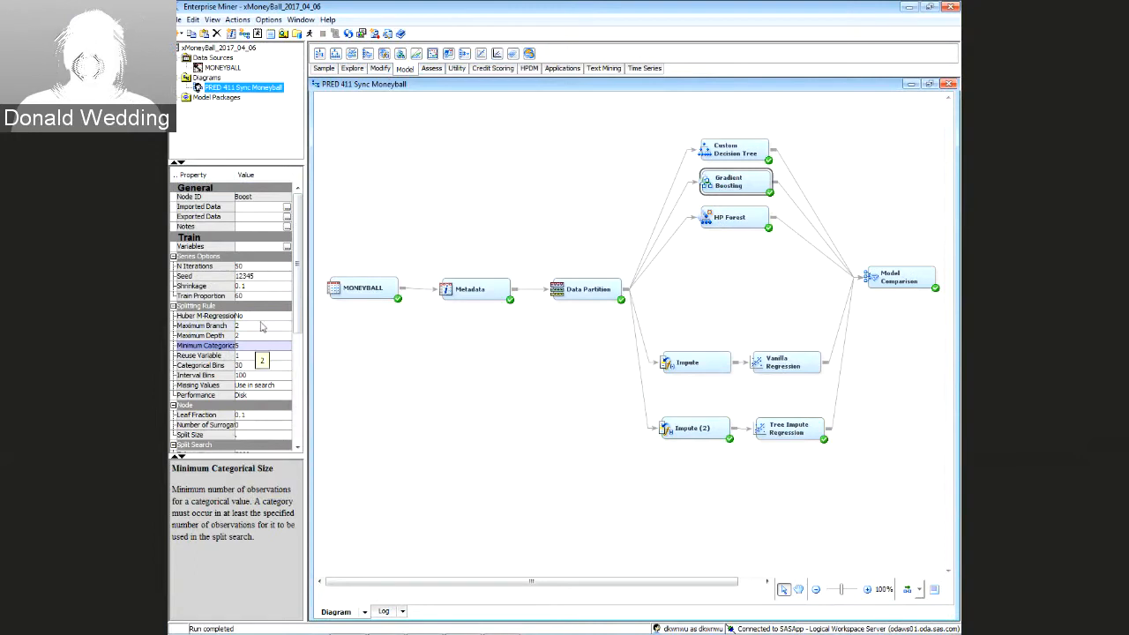
click(326, 19)
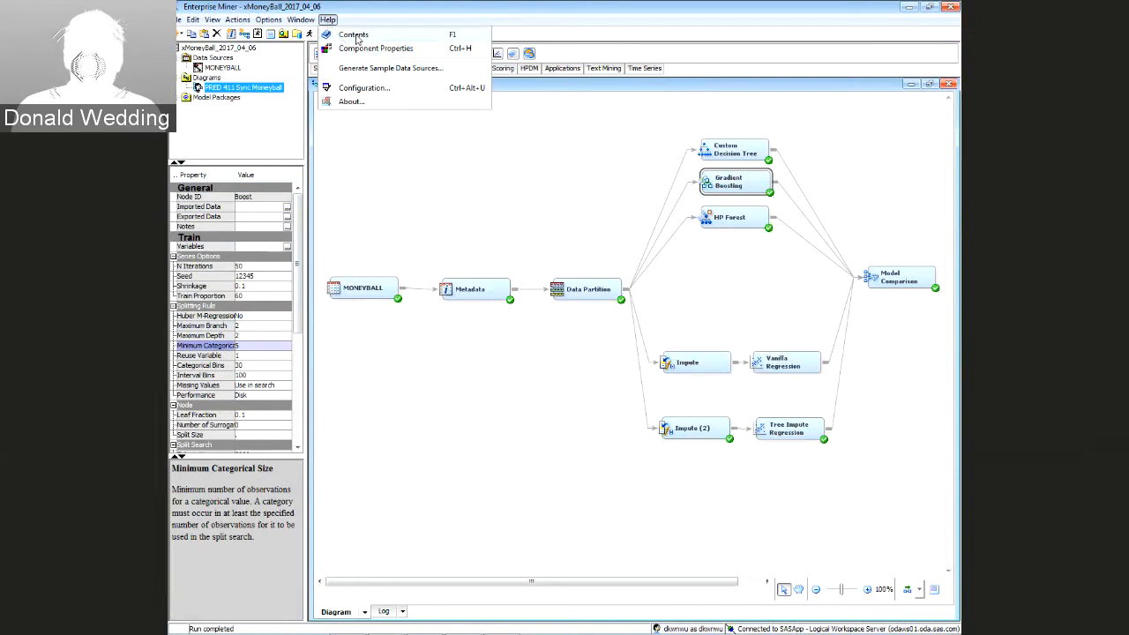
Open the Gradient Boosting Node page from the reference help's Model section
click(355, 35)
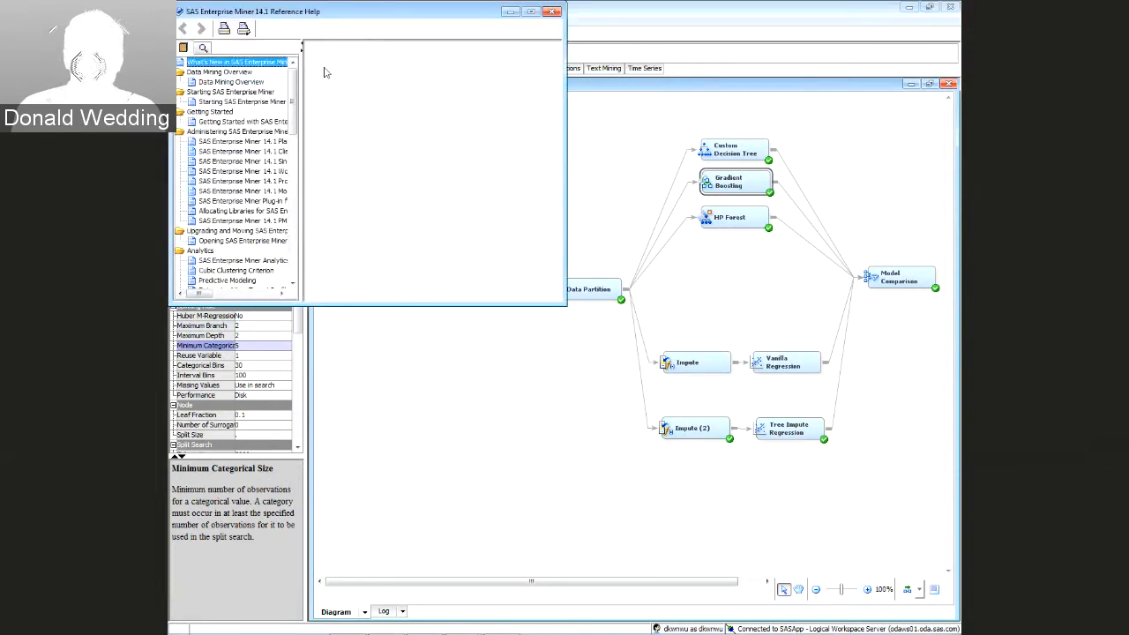
scroll(297, 94, down, 10)
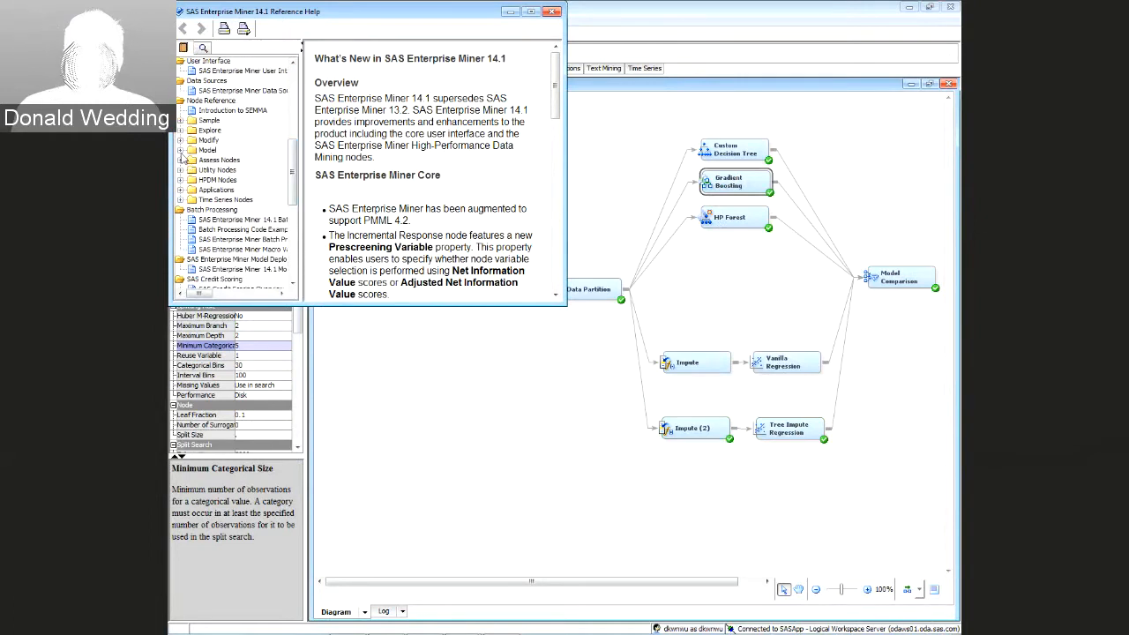
click(182, 151)
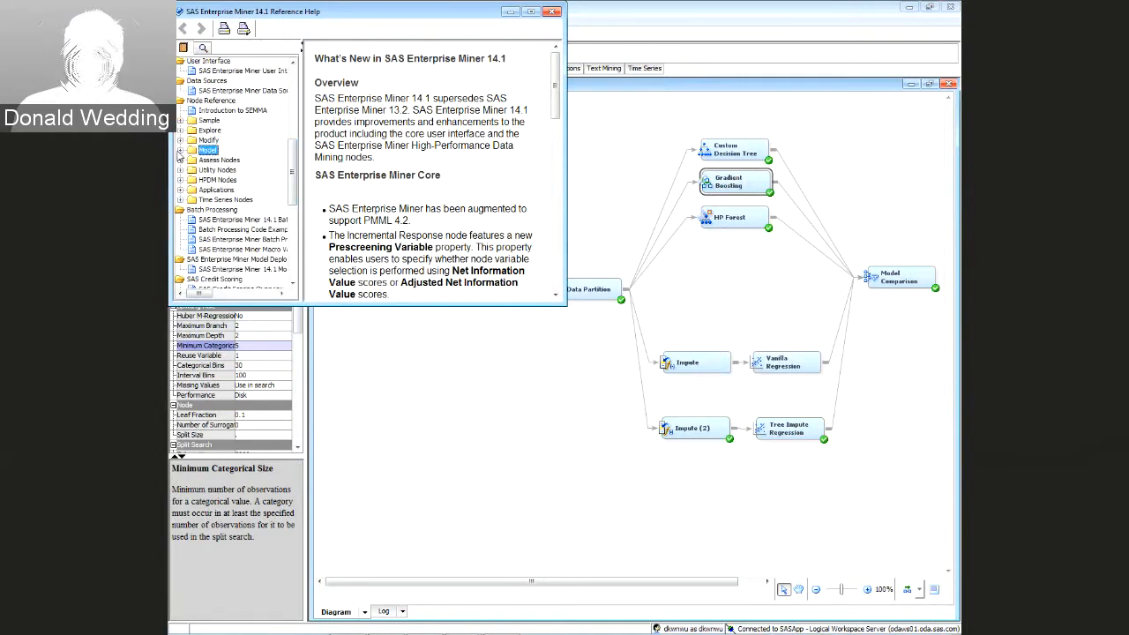
click(180, 151)
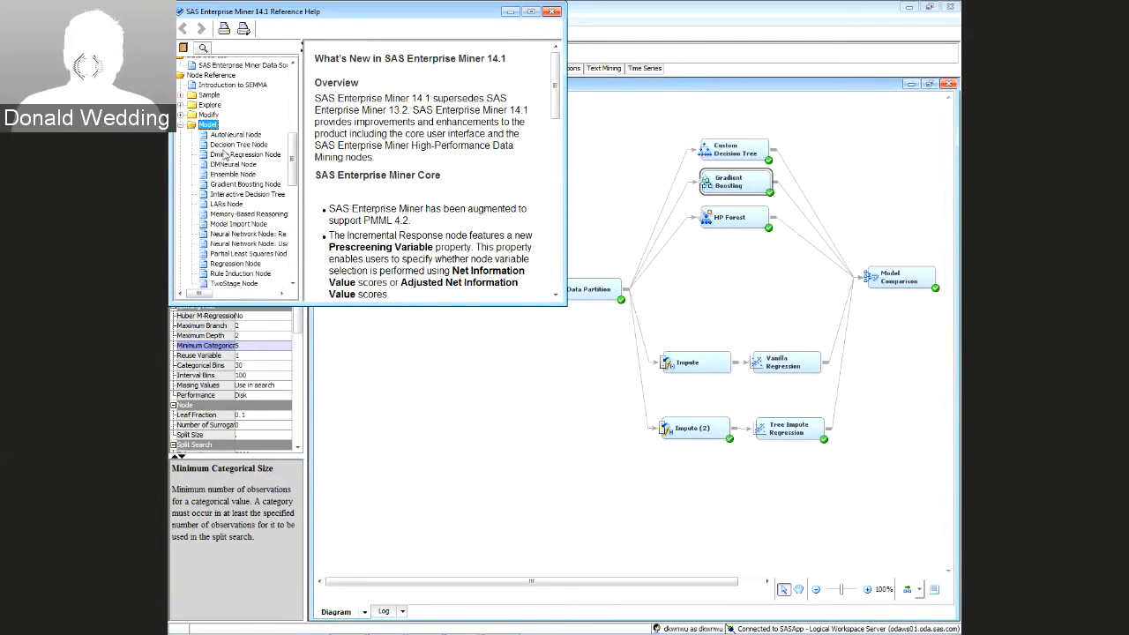
click(226, 185)
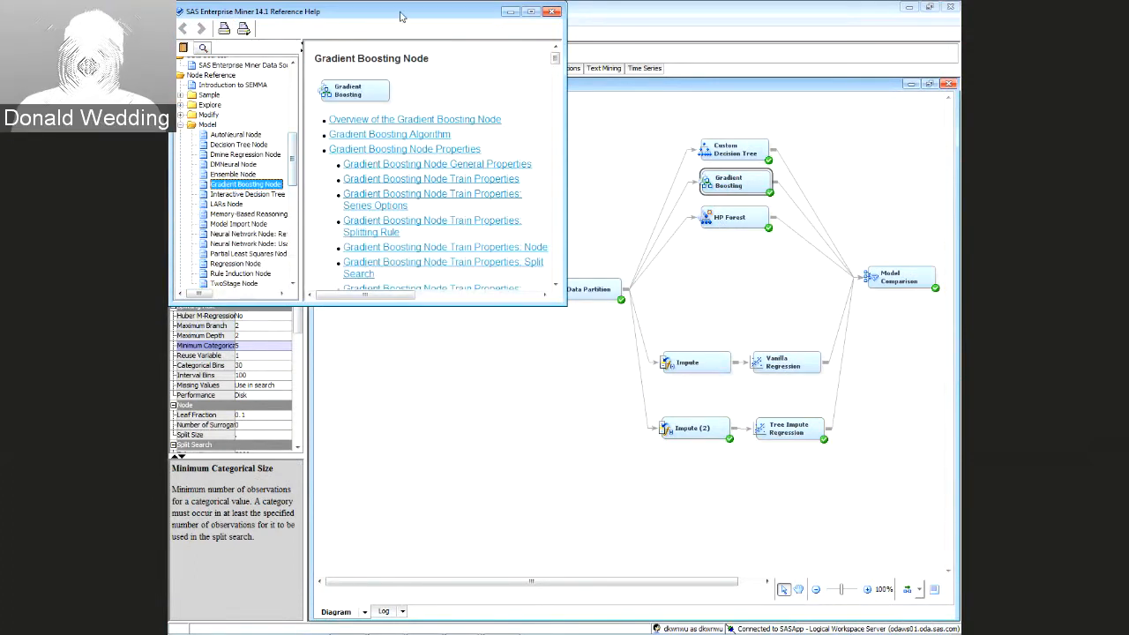
Maximize the help window and scroll through the Gradient Boosting Node page
drag(400, 16, 420, 50)
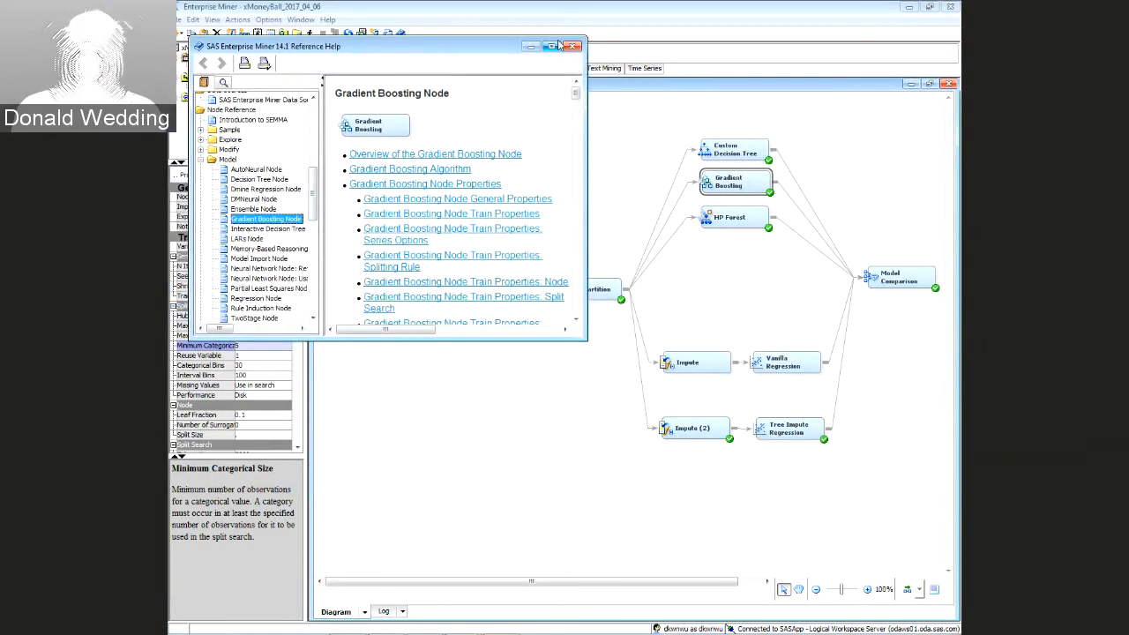
click(552, 46)
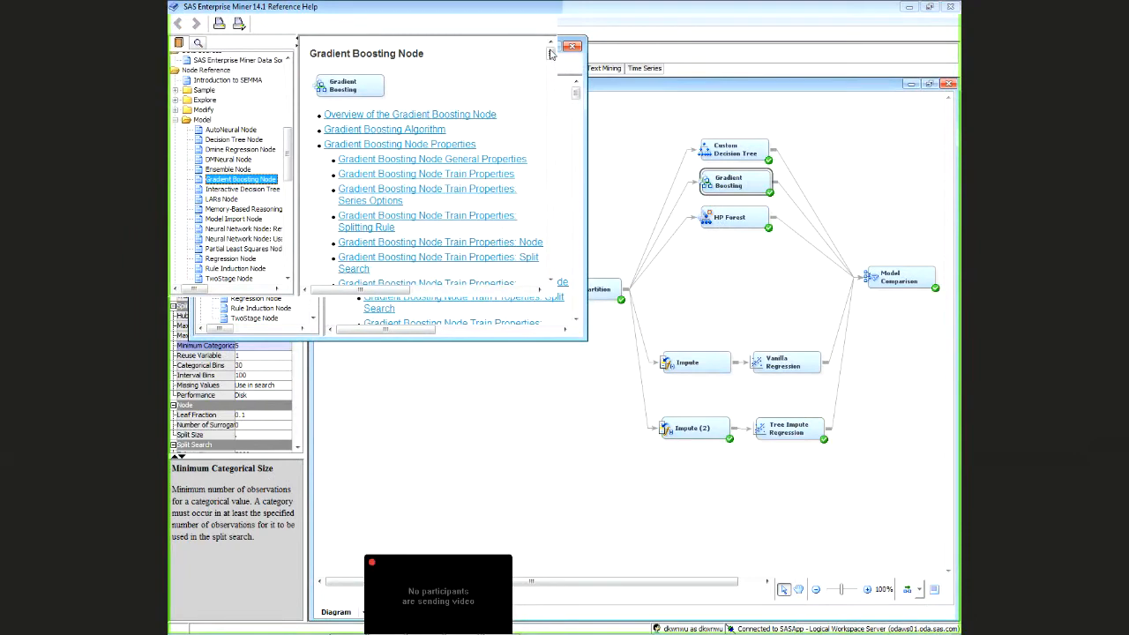
scroll(561, 201, down, 5)
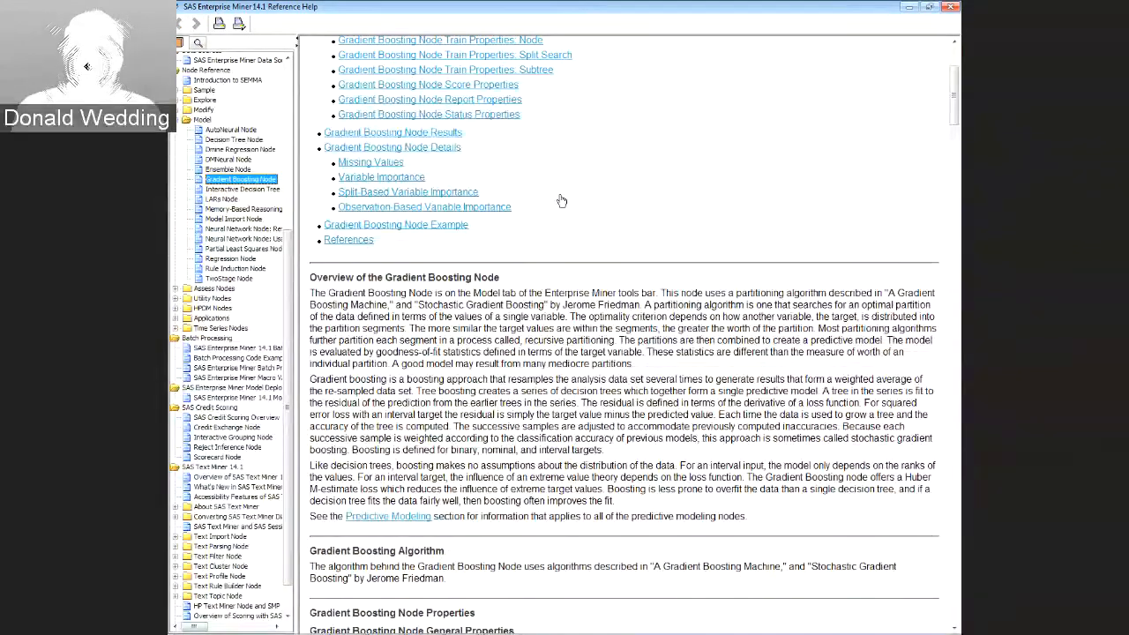
scroll(561, 201, down, 15)
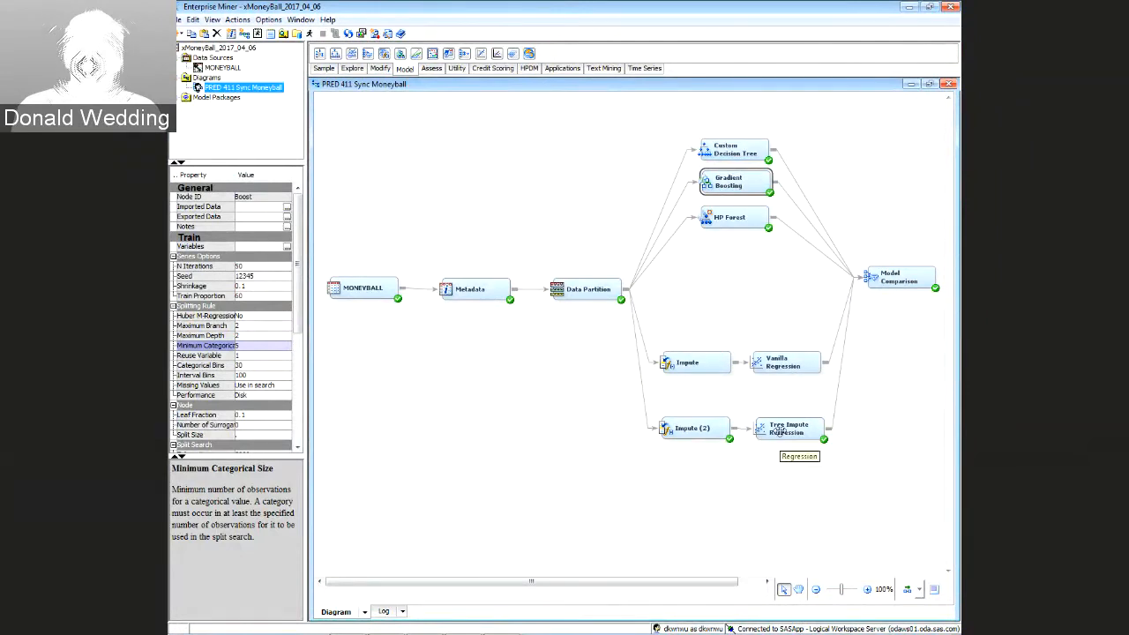
Open Tree Impute Regression's variables sorted by Name and select IMP_TEAM_BASERUN_CS and M_TEAM_BASERUN_CS
right_click(798, 419)
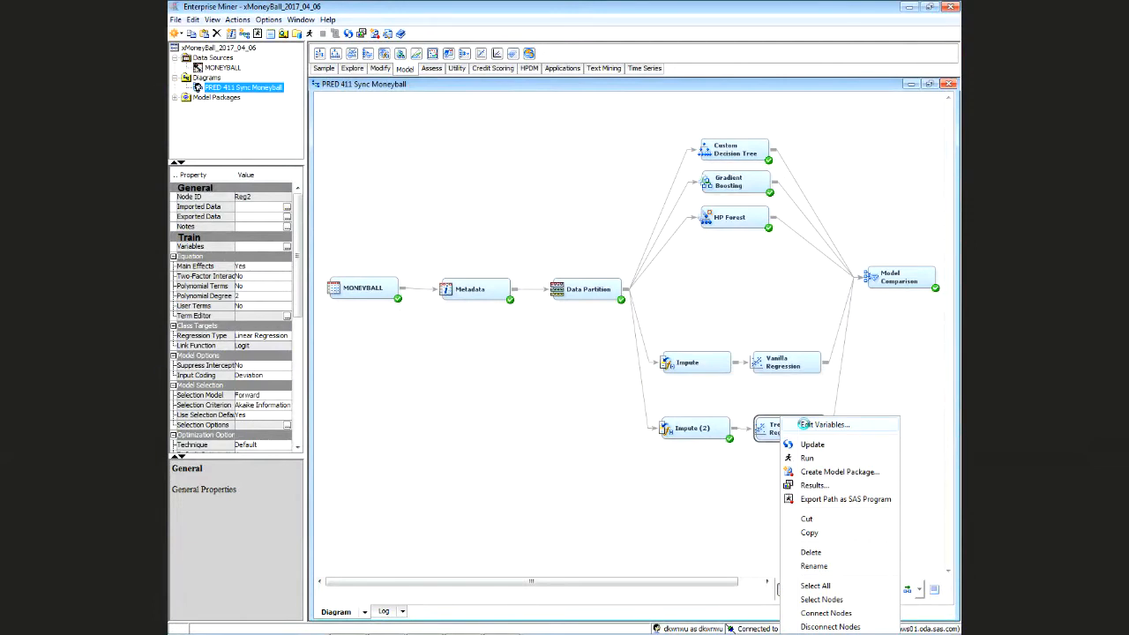
click(804, 424)
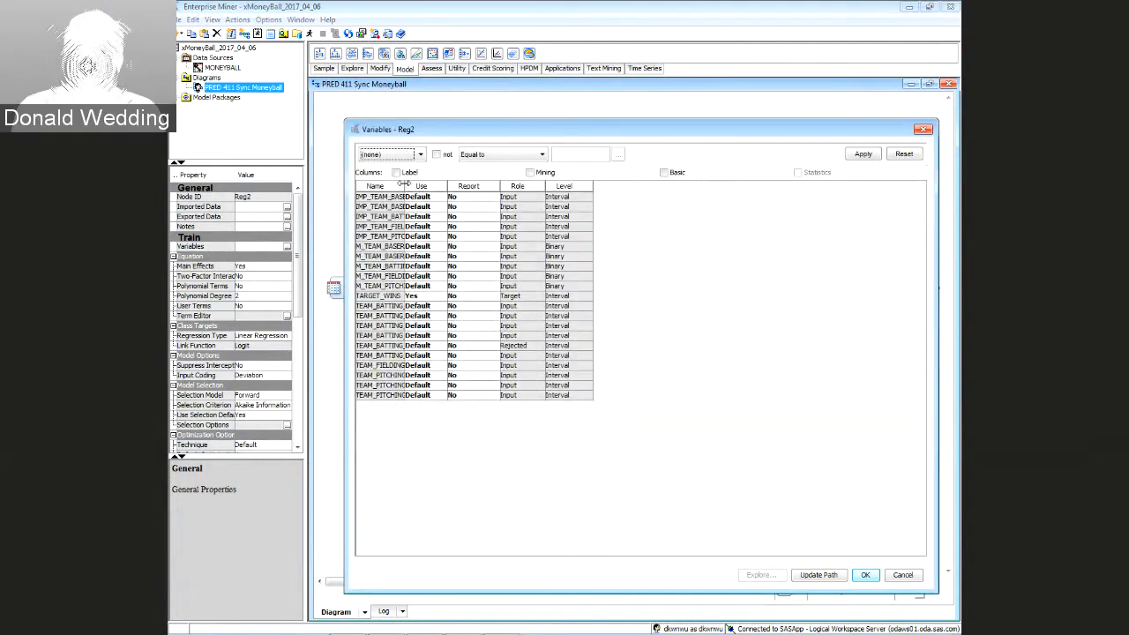
drag(405, 184, 490, 185)
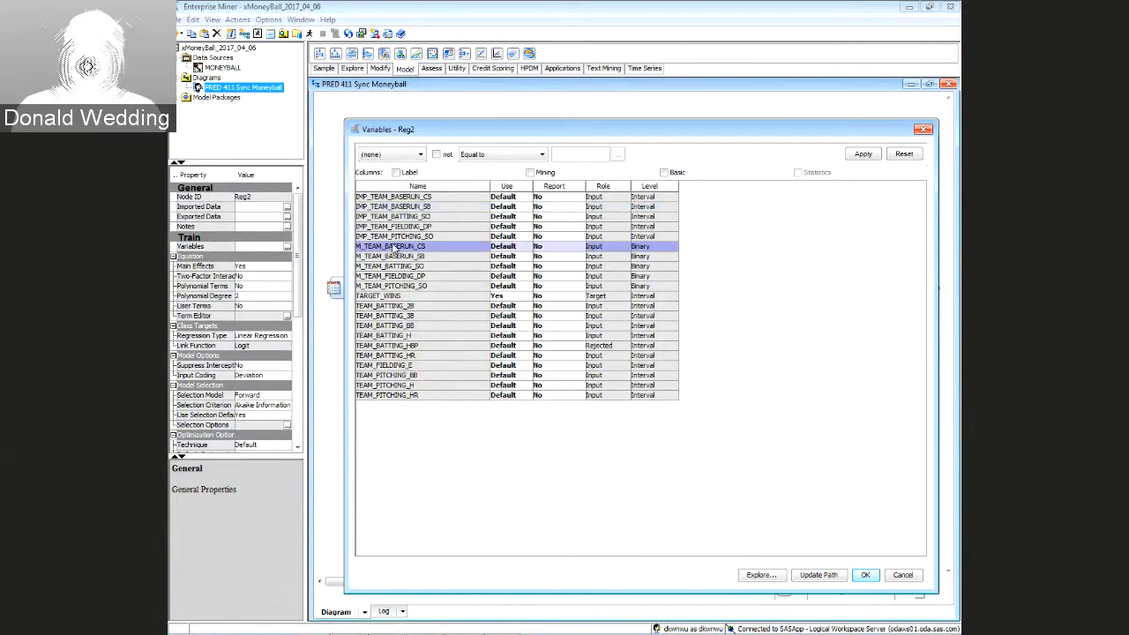
click(391, 188)
click(392, 205)
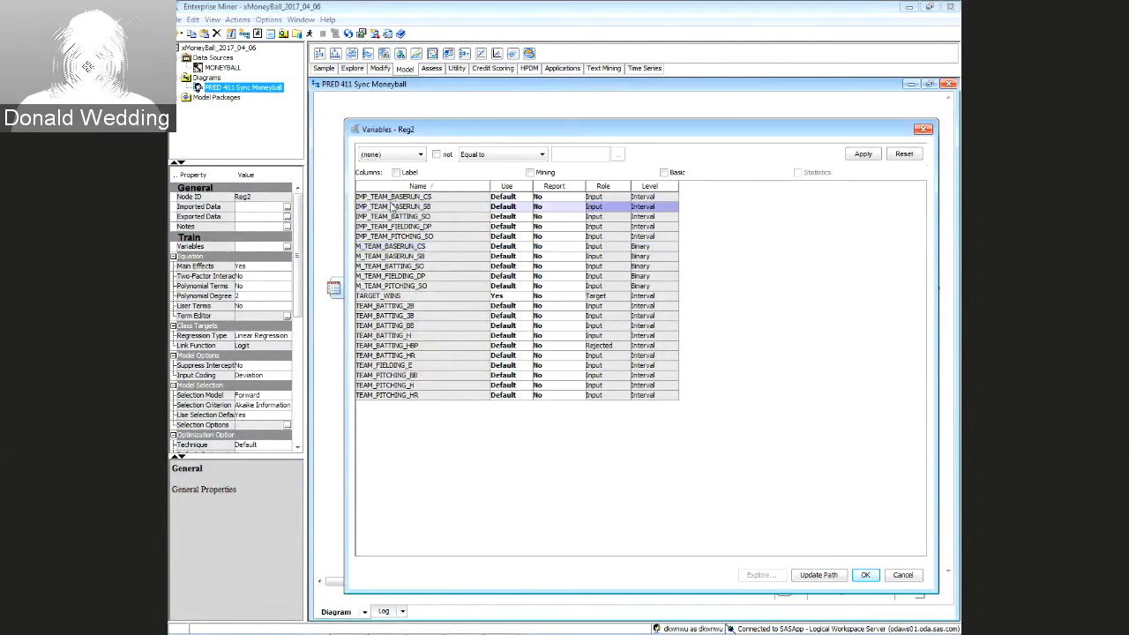
click(392, 200)
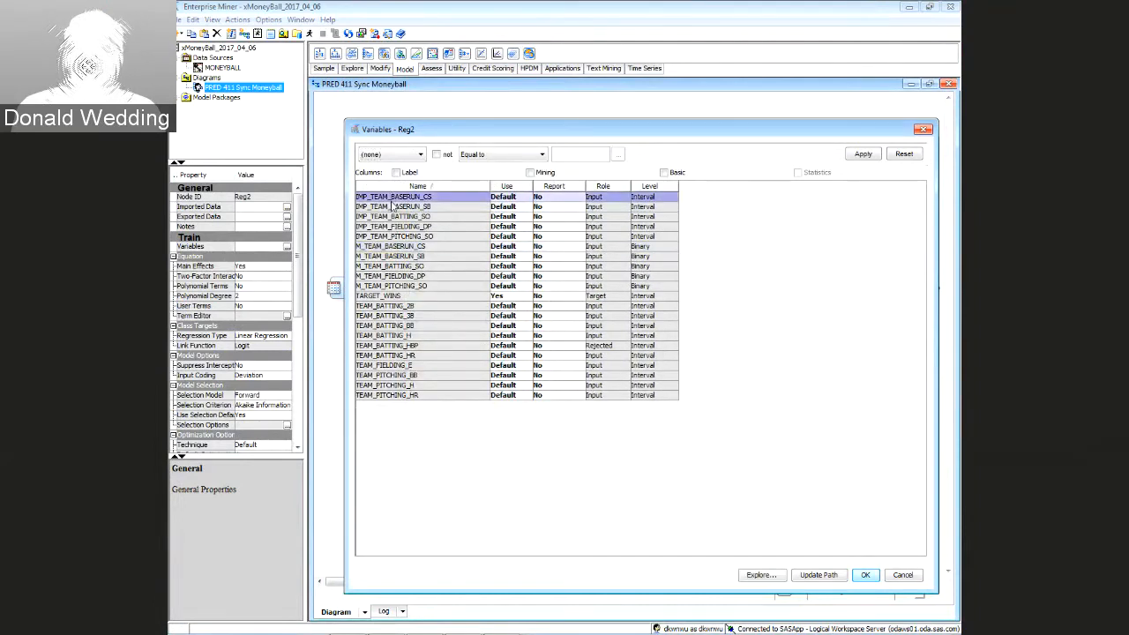
ctrl+click(387, 248)
click(755, 575)
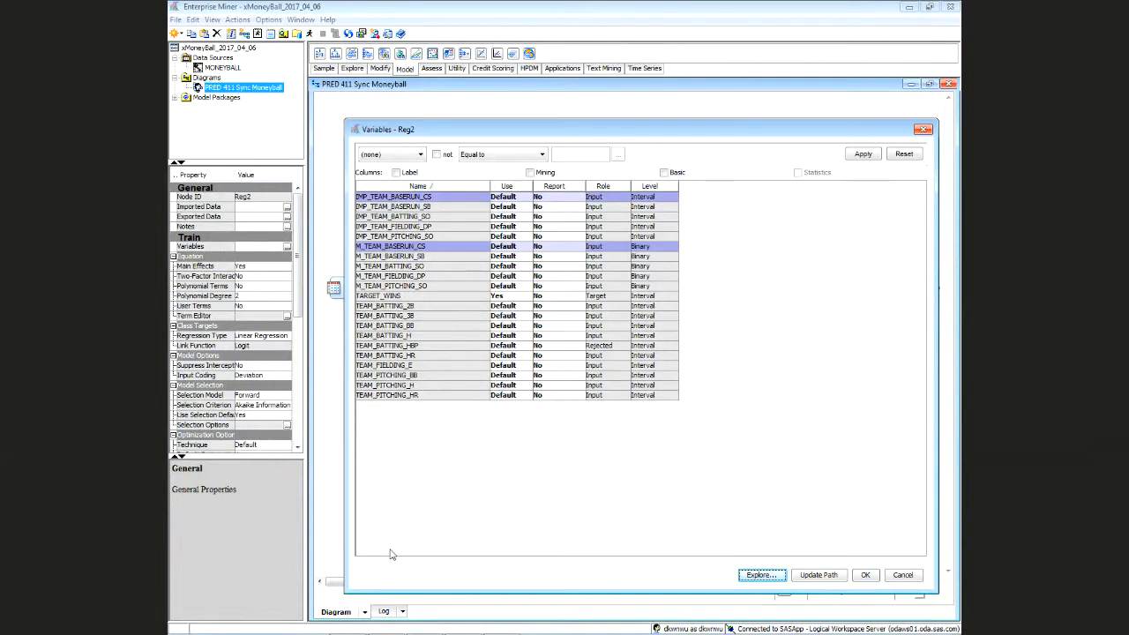
click(761, 575)
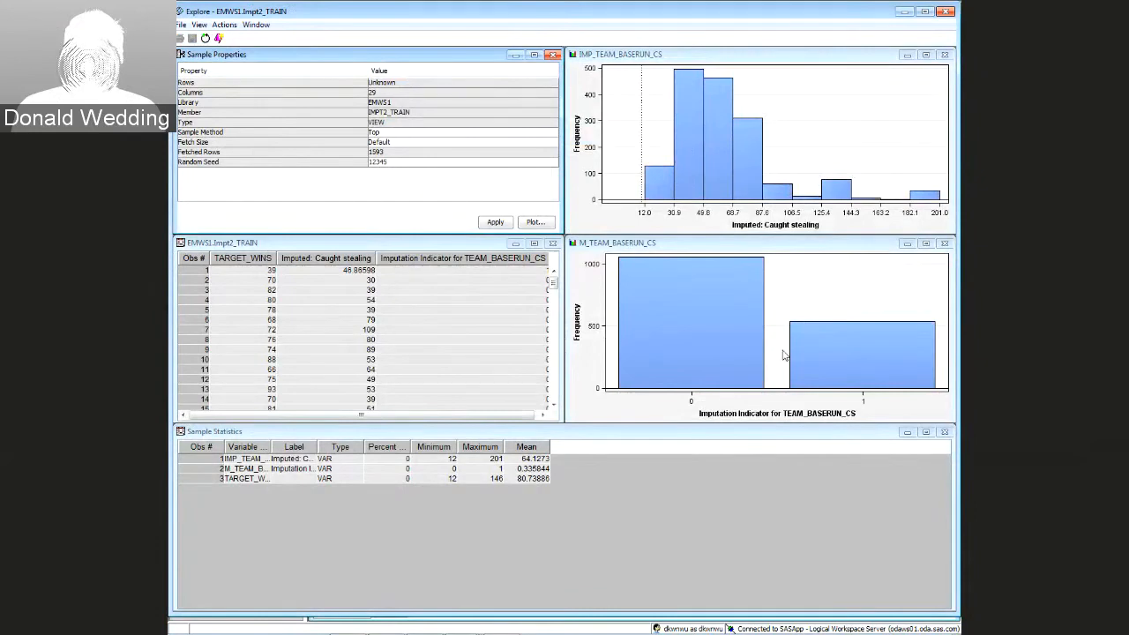
click(847, 359)
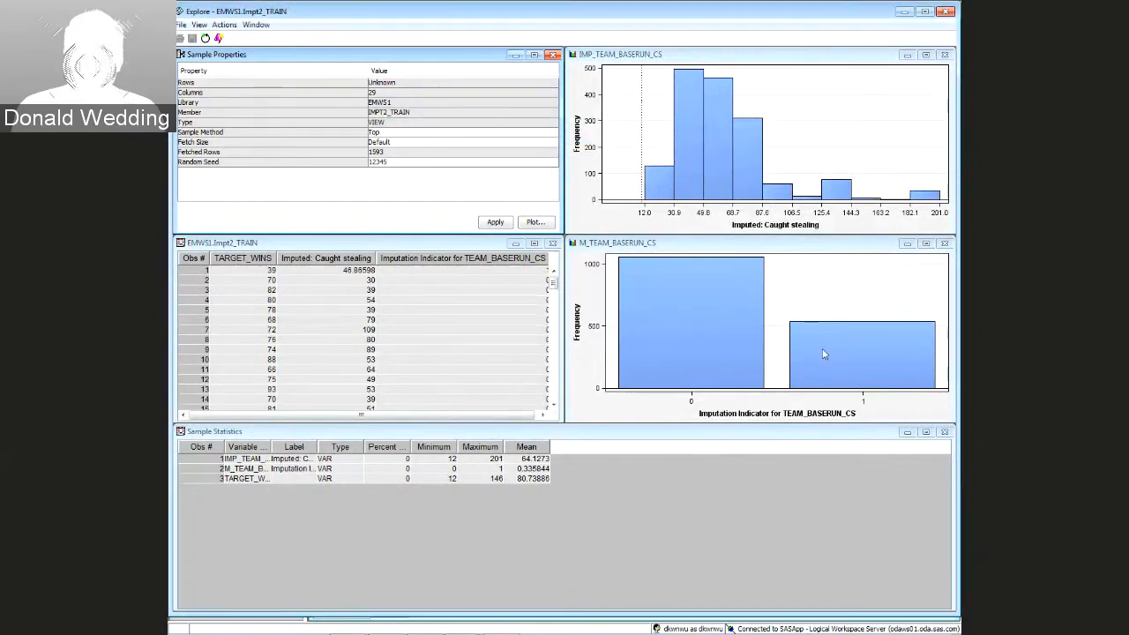
click(853, 363)
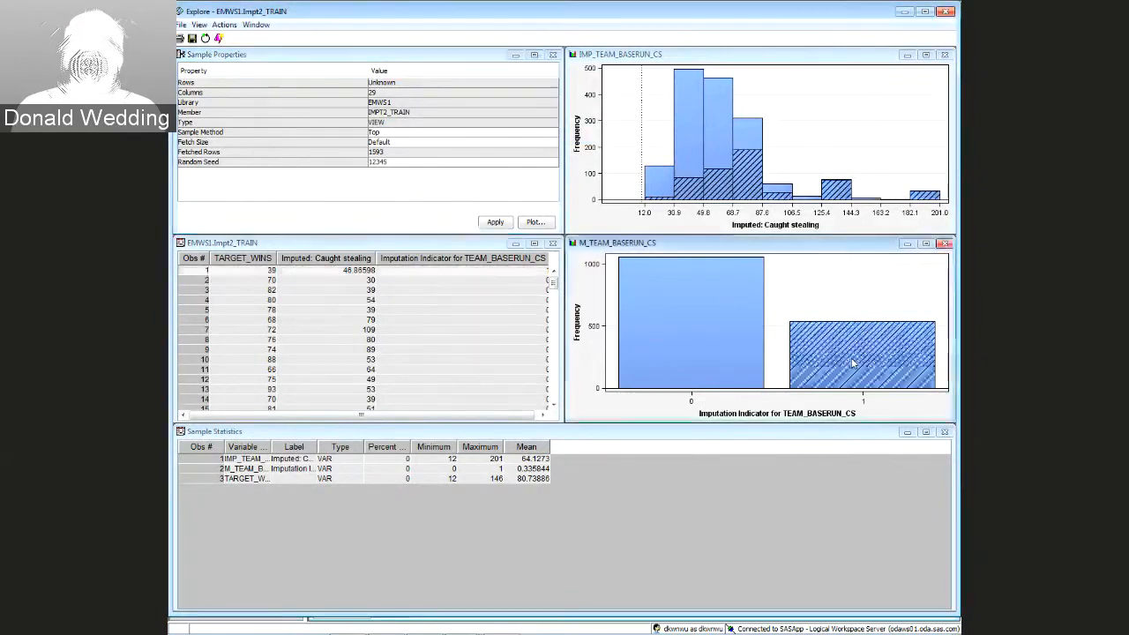
click(926, 56)
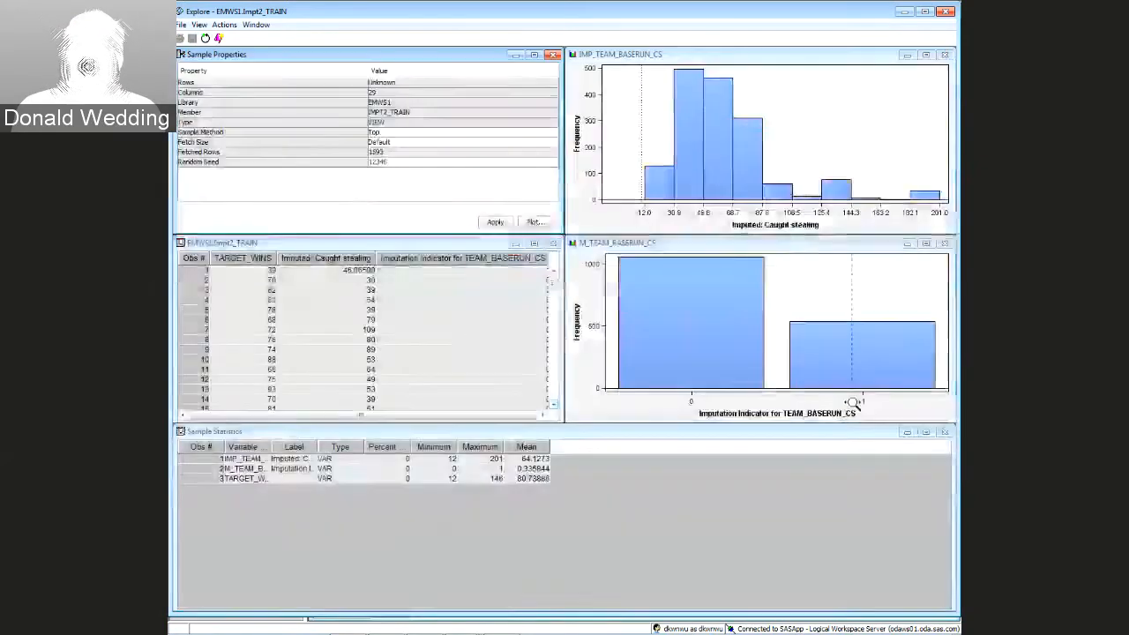
click(847, 353)
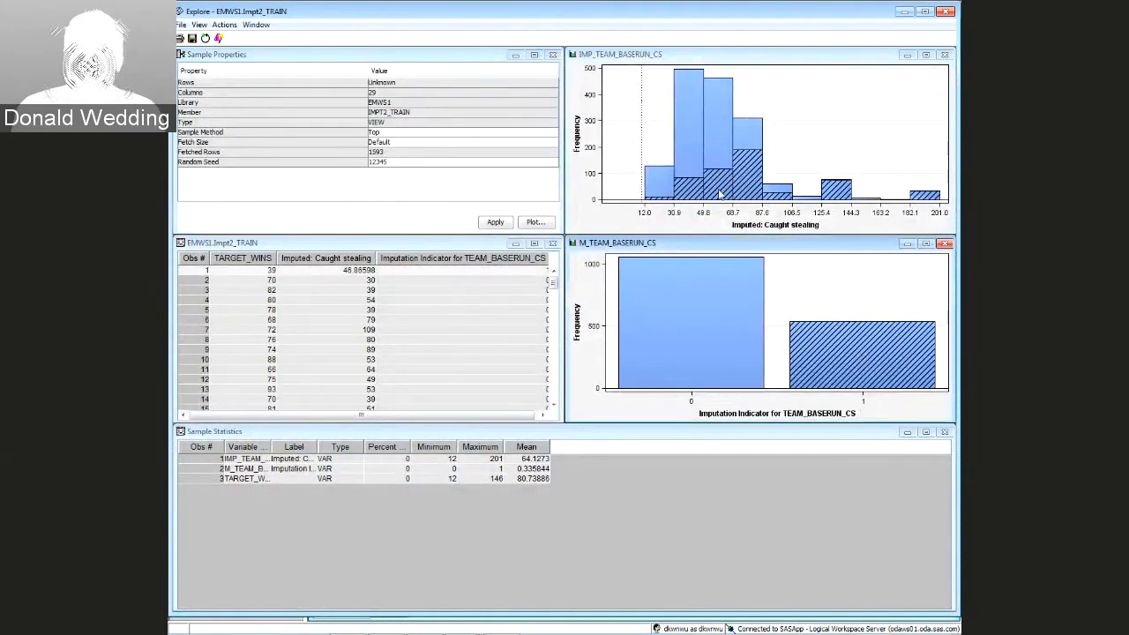
mouse_move(718, 194)
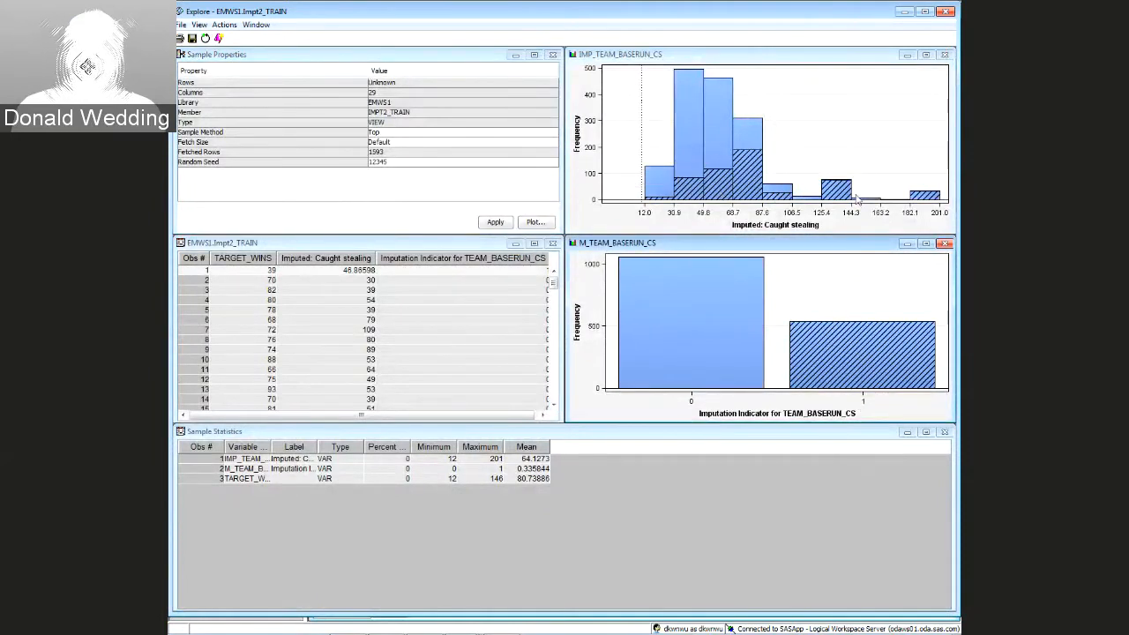
mouse_move(915, 198)
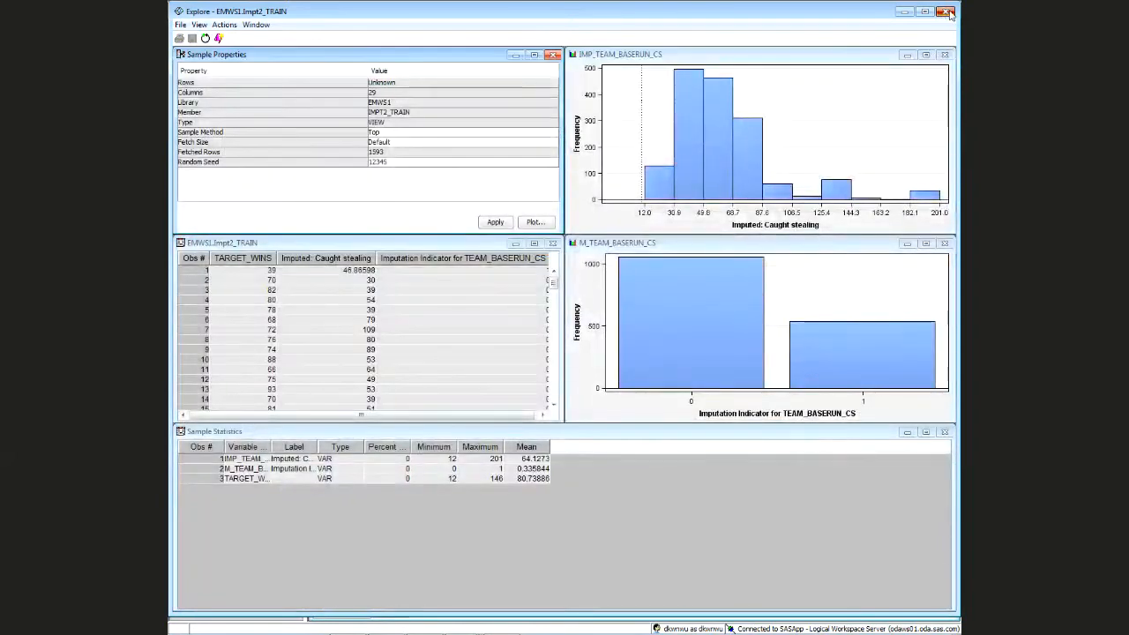
click(945, 11)
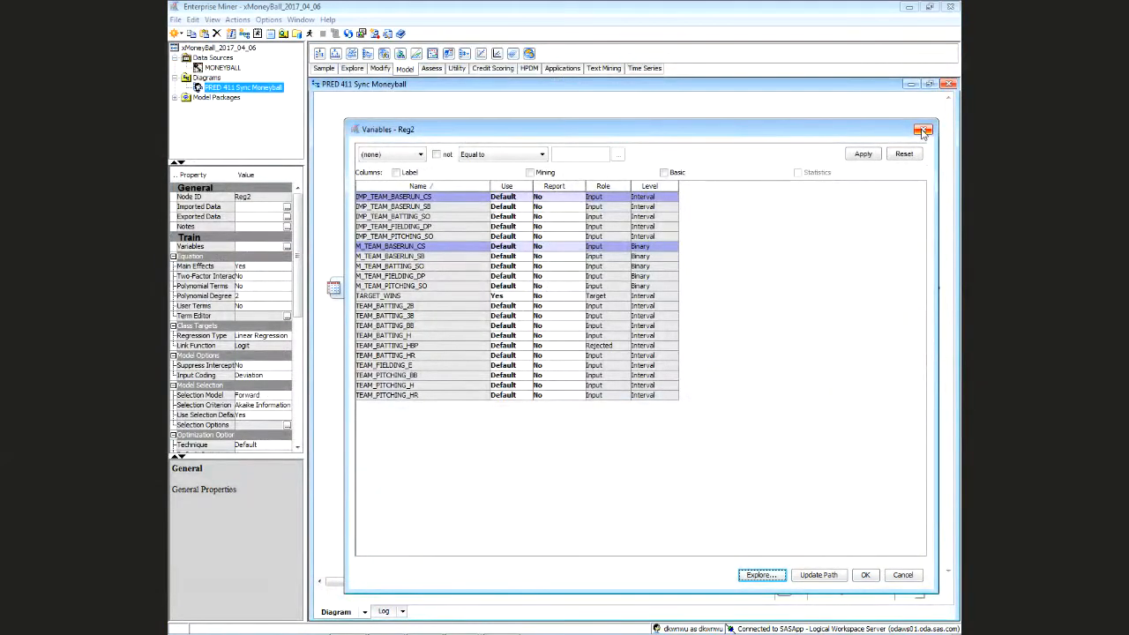
Close the Variables - Reg2 list and bring up the Tree Impute Regression node's actions
click(923, 132)
click(833, 410)
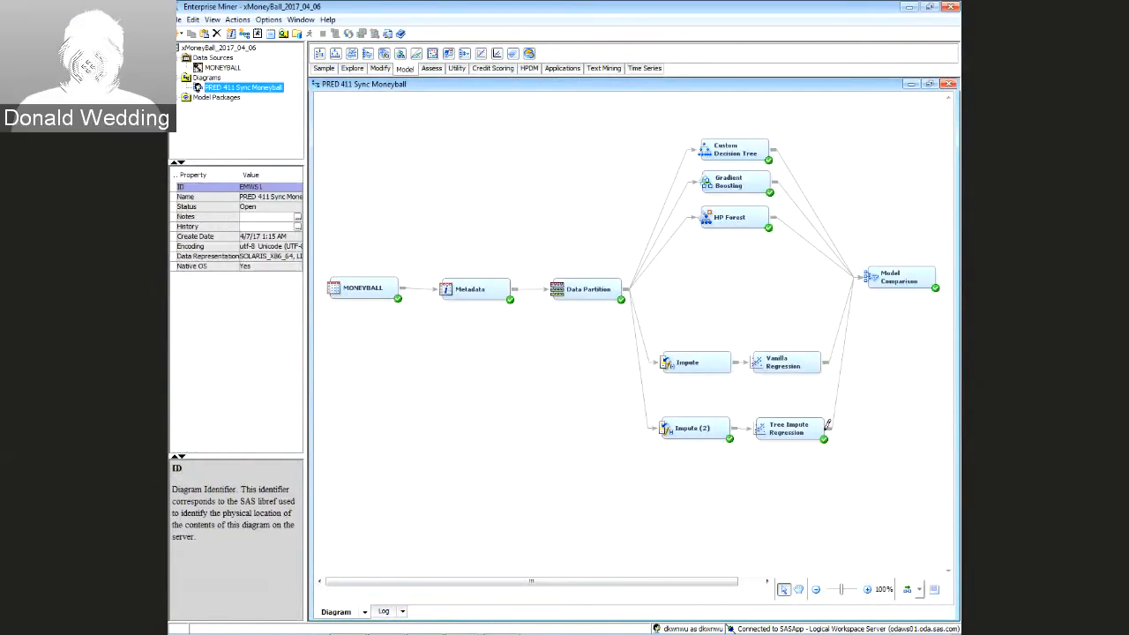
click(827, 426)
right_click(798, 417)
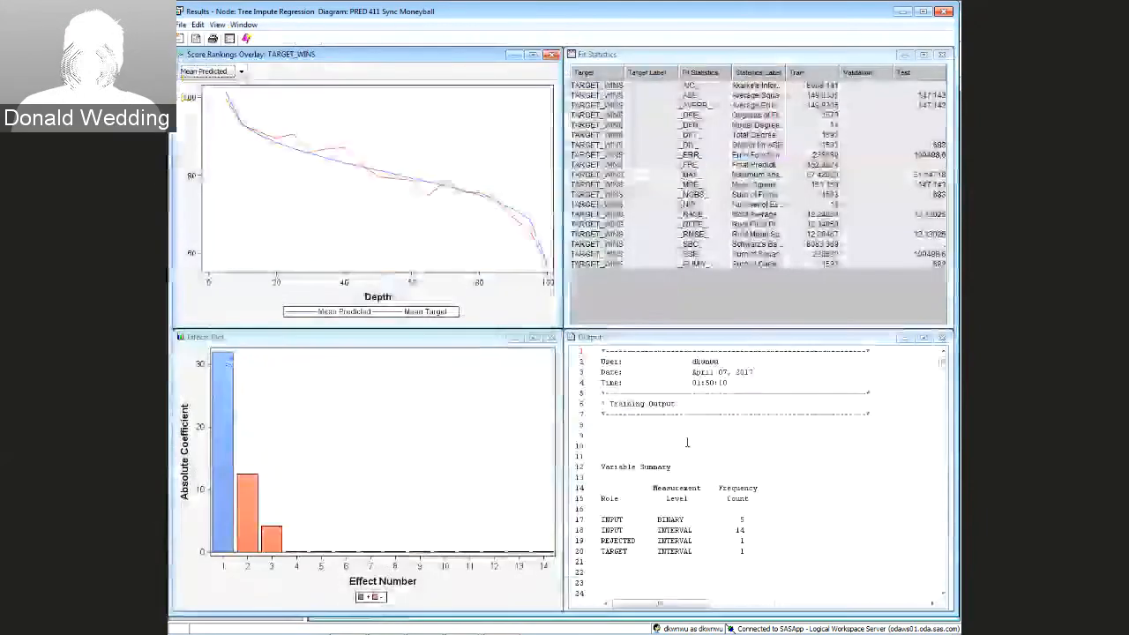
Enlarge the Tree Impute Regression effects plot, read the coefficients (M_TEAM_BASERUN_SB ≈ 12.41), then close the results
drag(441, 336, 551, 209)
click(641, 210)
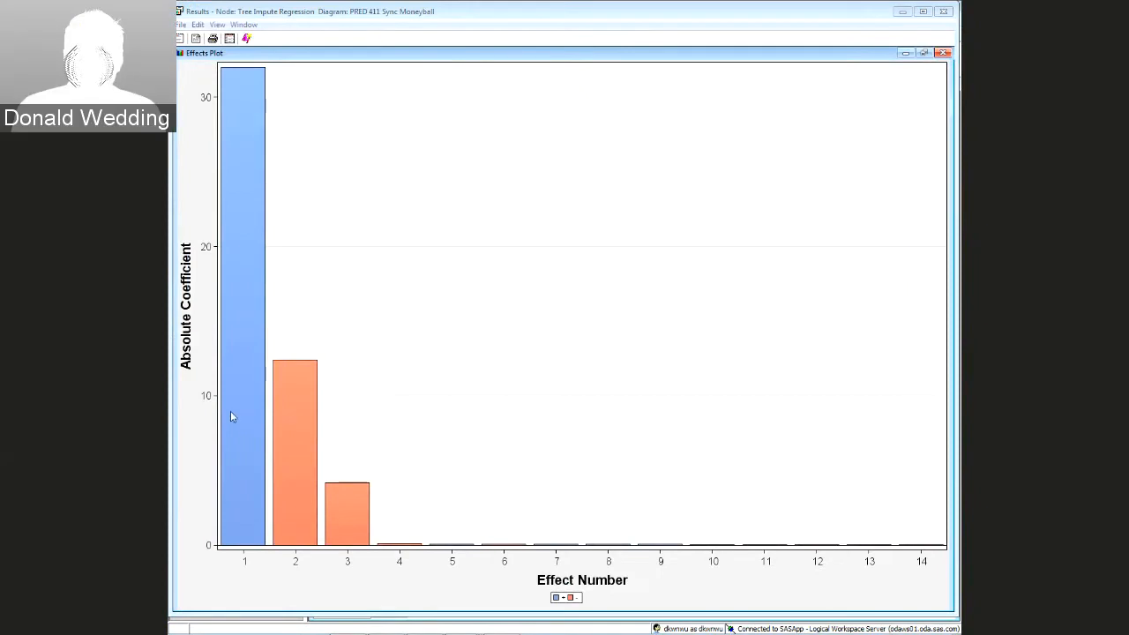
mouse_move(231, 416)
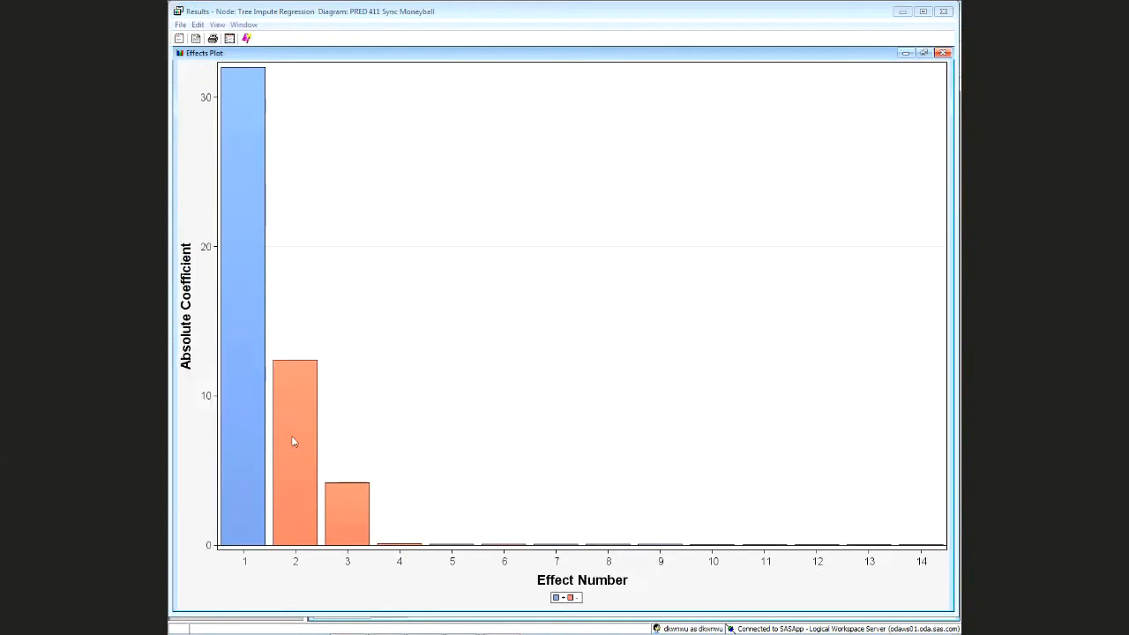
mouse_move(294, 441)
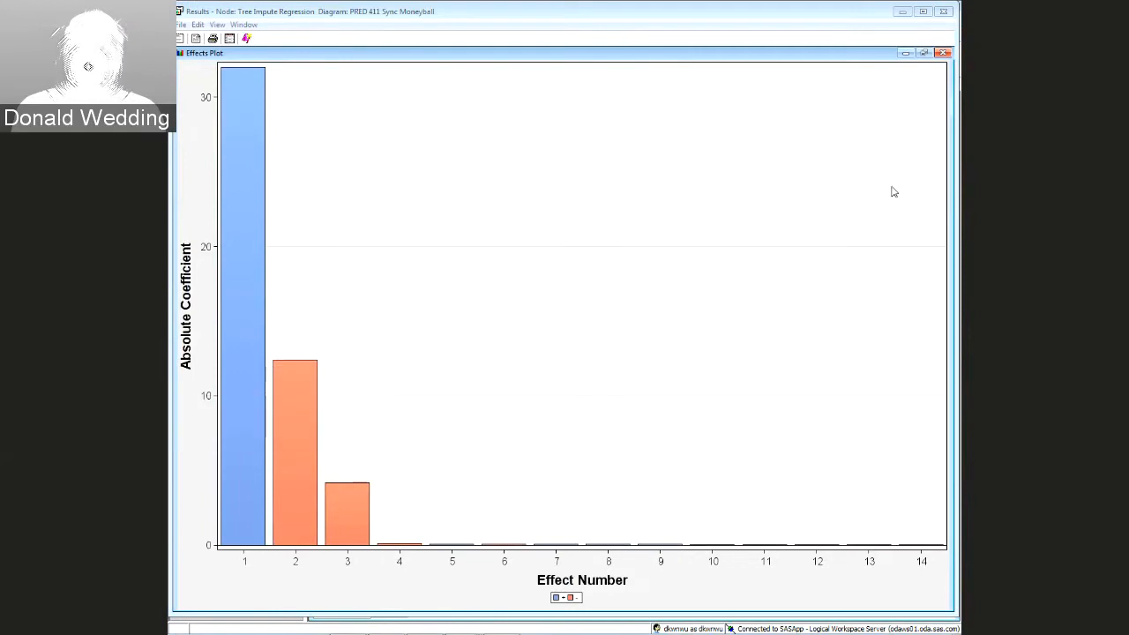
click(944, 16)
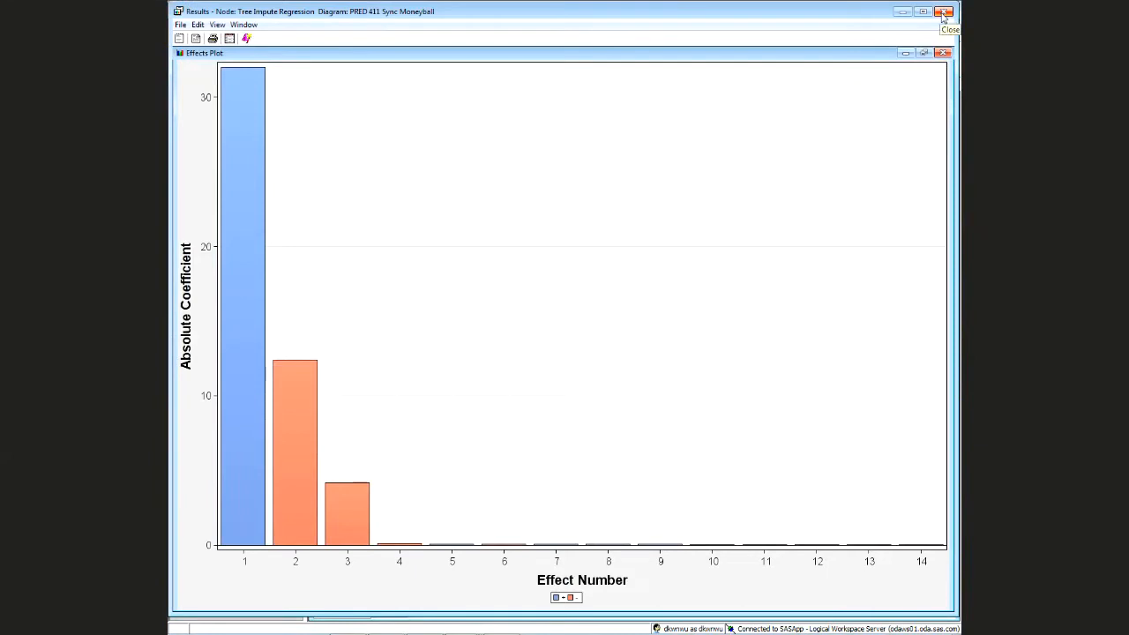
click(944, 14)
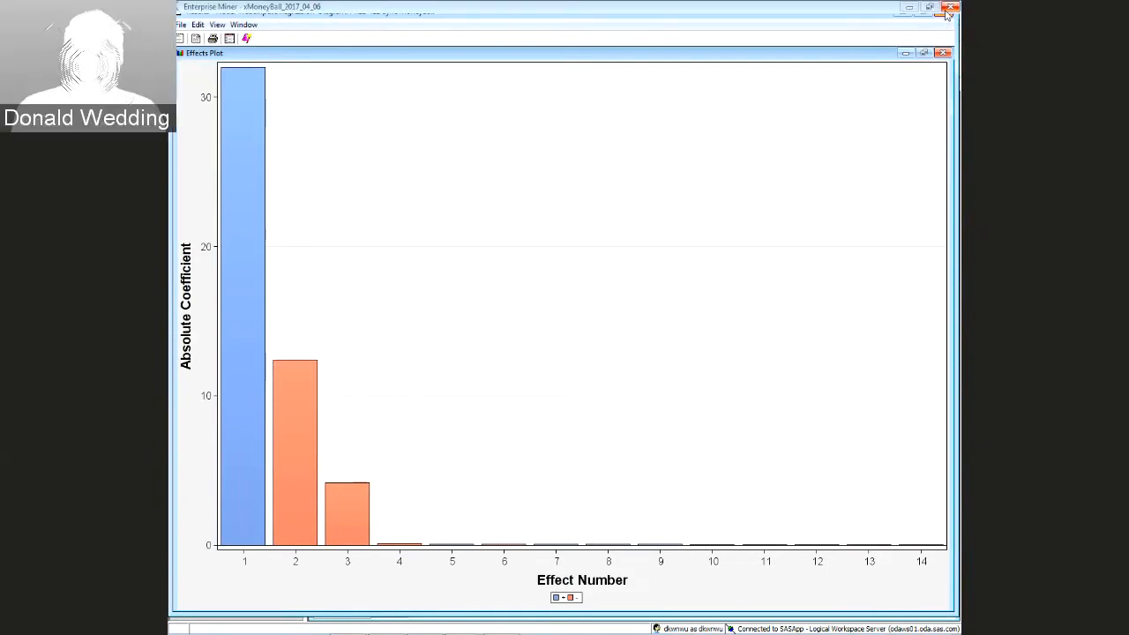
Delete the connection running from Impute (2) to Tree Impute Regression
click(608, 428)
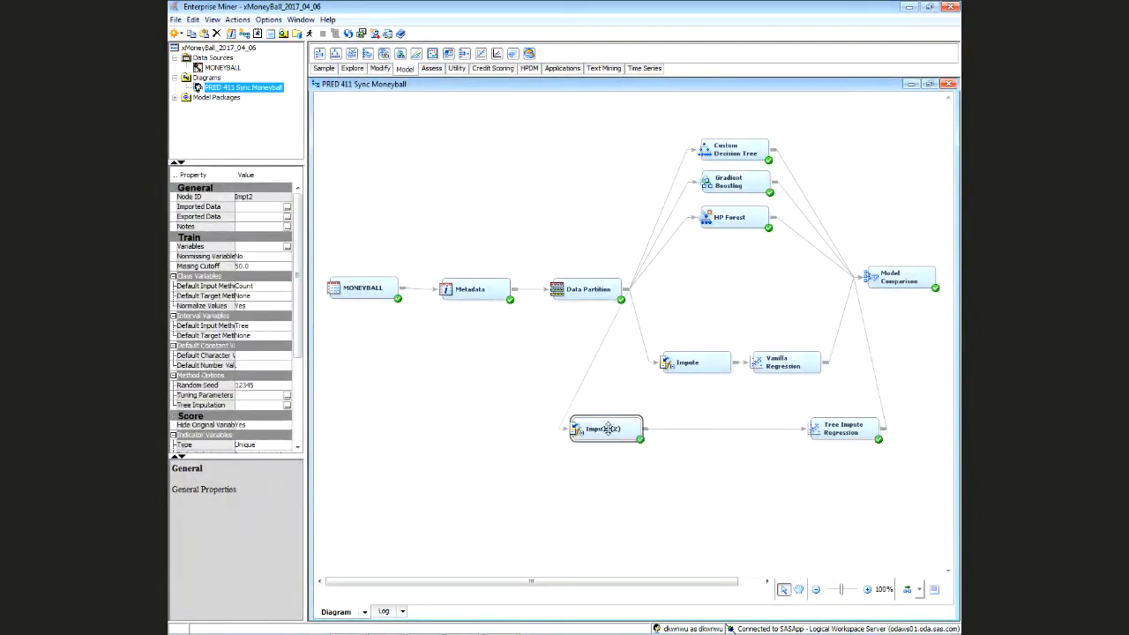
click(705, 431)
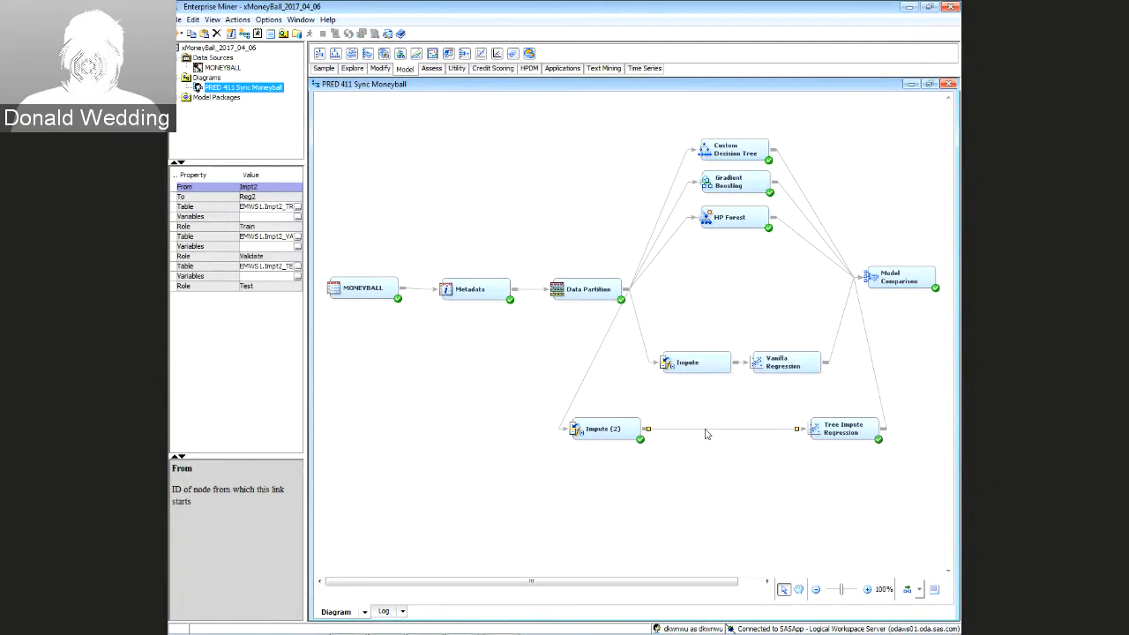
key(Delete)
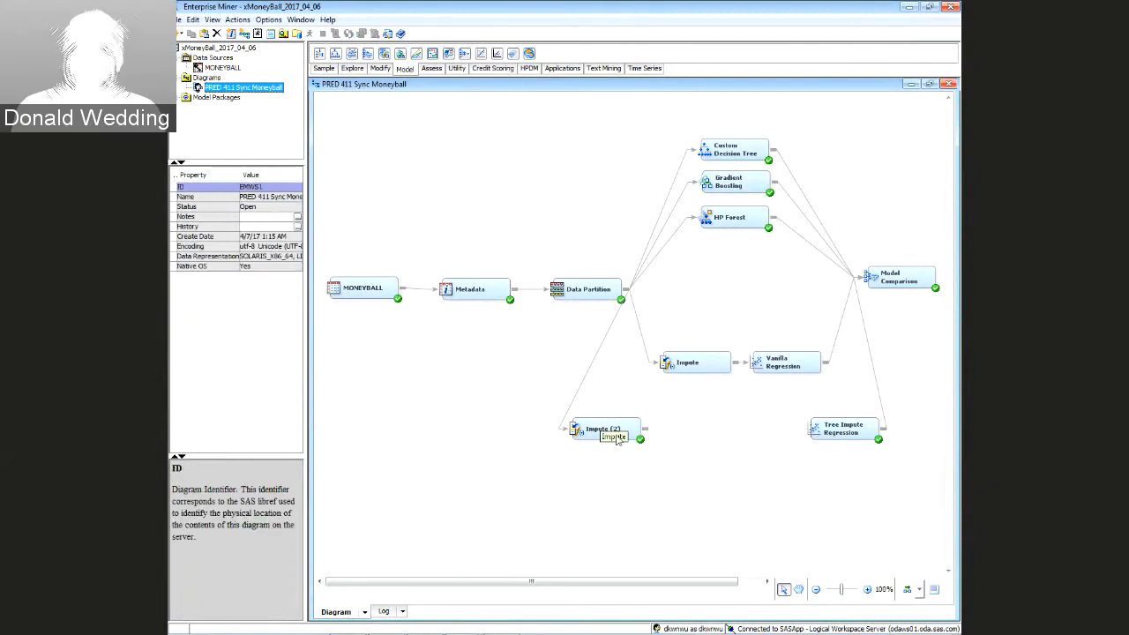
click(617, 441)
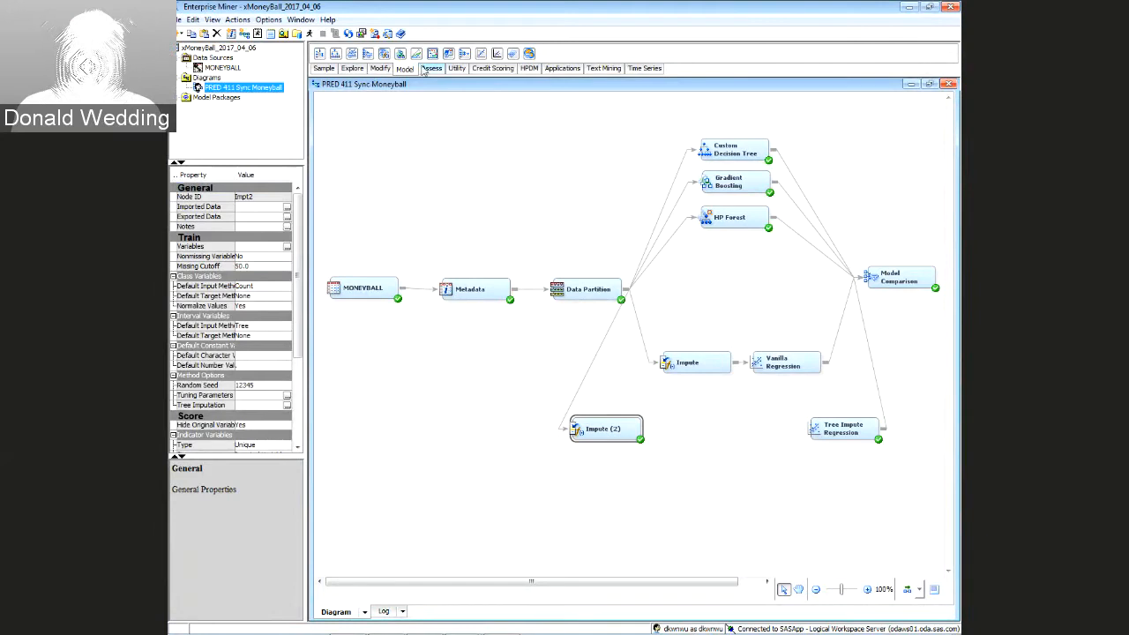
Add a Metadata (2) node after Impute (2), run it, and open its Train variables list
click(453, 71)
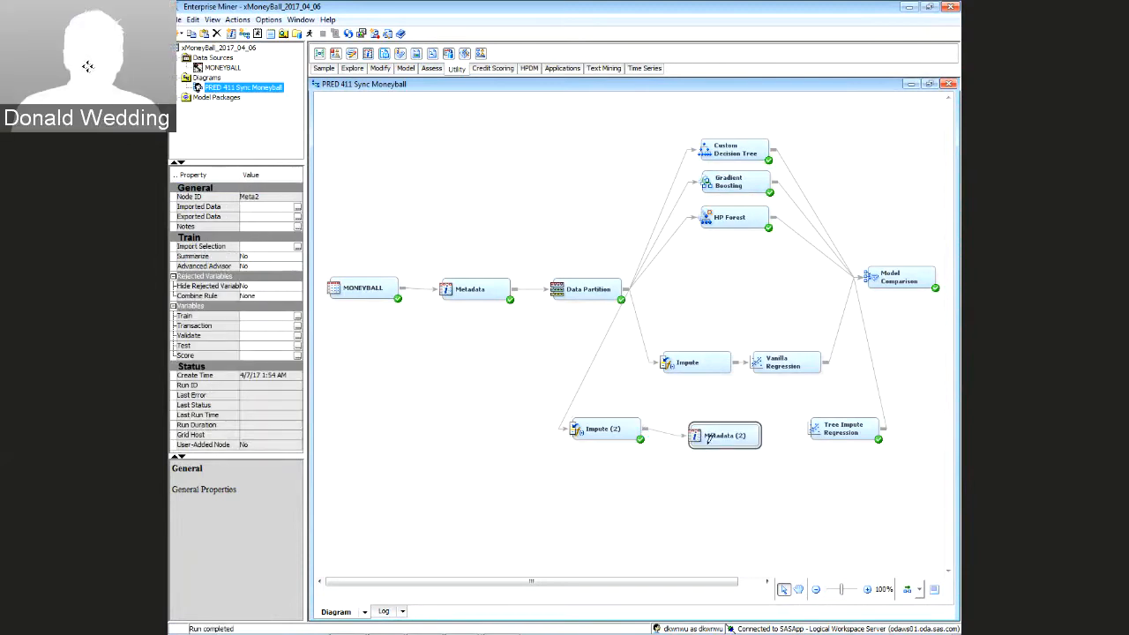
drag(712, 437, 703, 429)
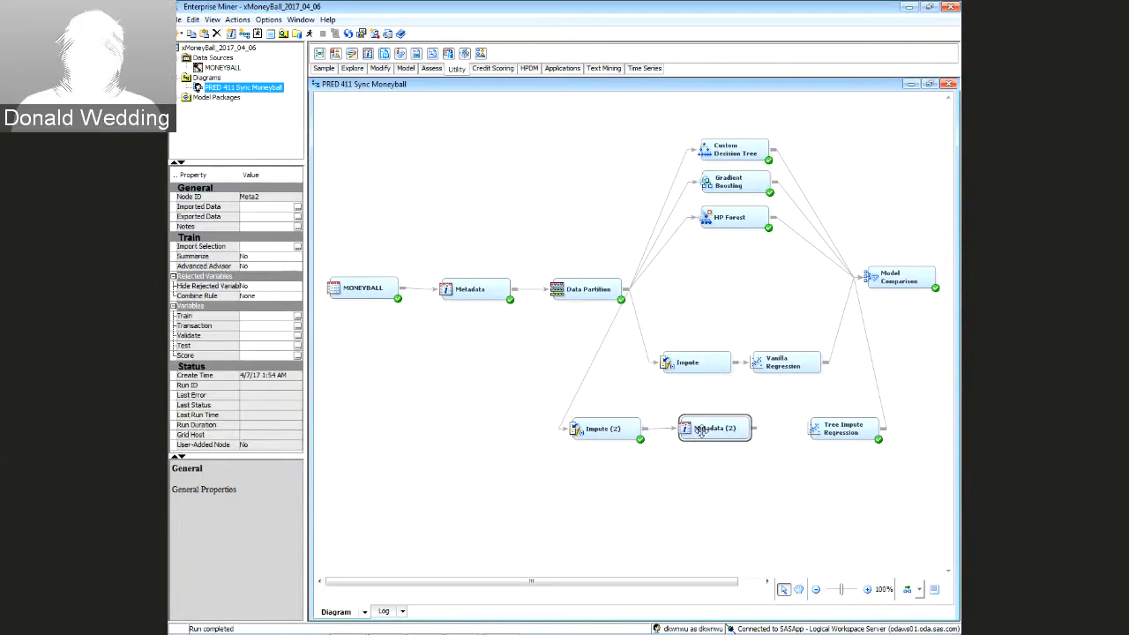
right_click(703, 429)
click(729, 453)
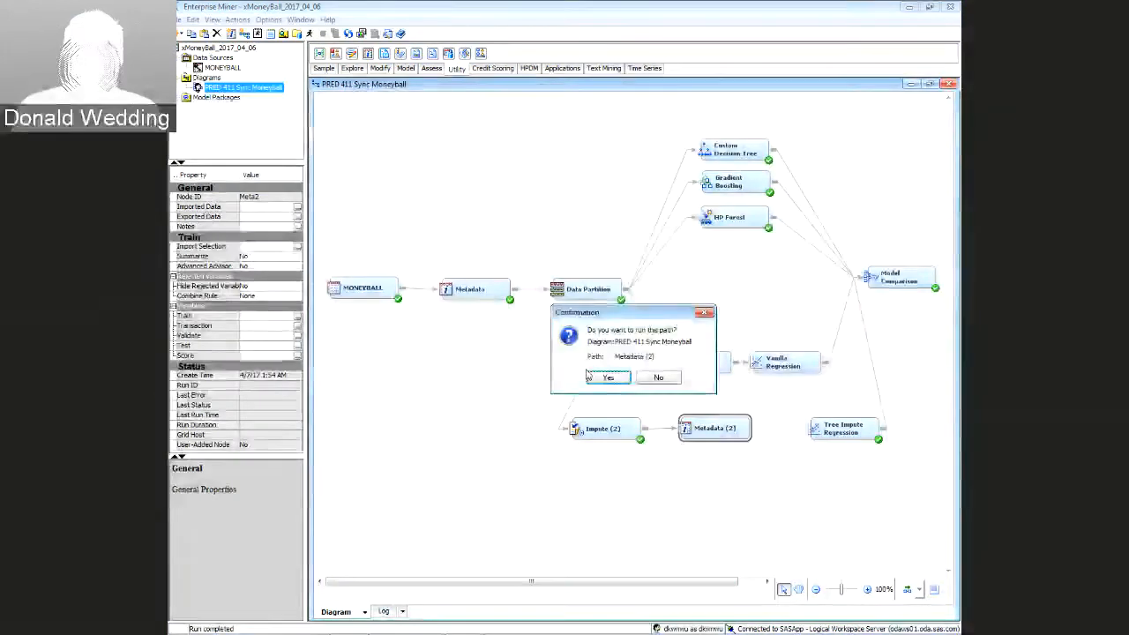
click(607, 379)
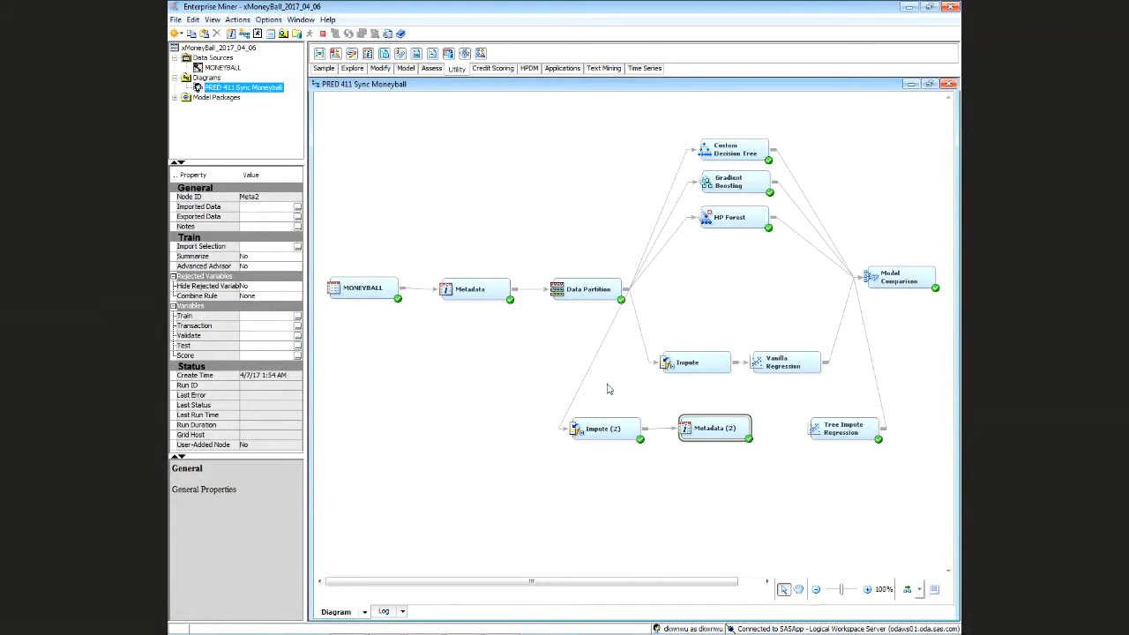
click(618, 386)
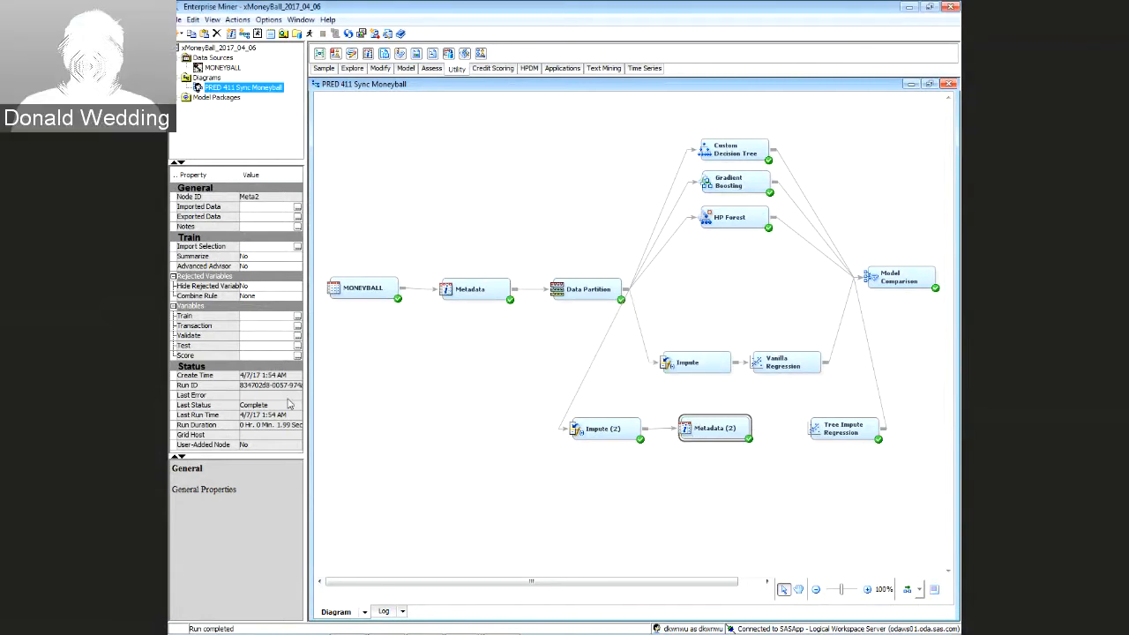
click(297, 314)
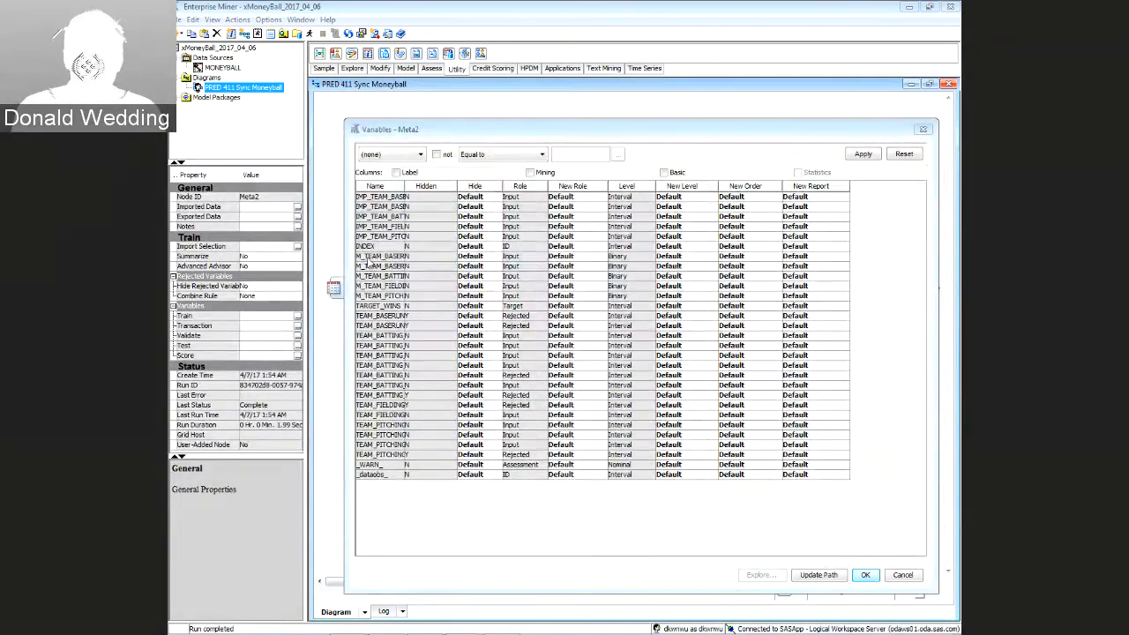
Change the five M_TEAM indicators' new level from Binary to Interval, then link Metadata (2) to Tree Impute Regression
click(370, 257)
click(370, 267)
click(371, 278)
key(Down)
key(Down)
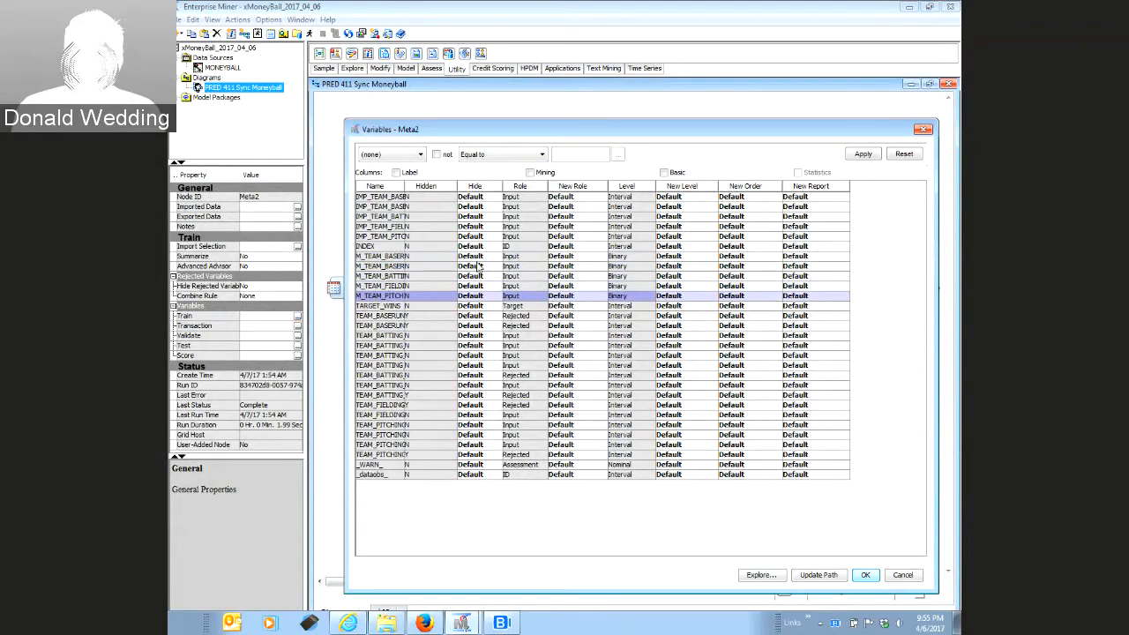
click(384, 257)
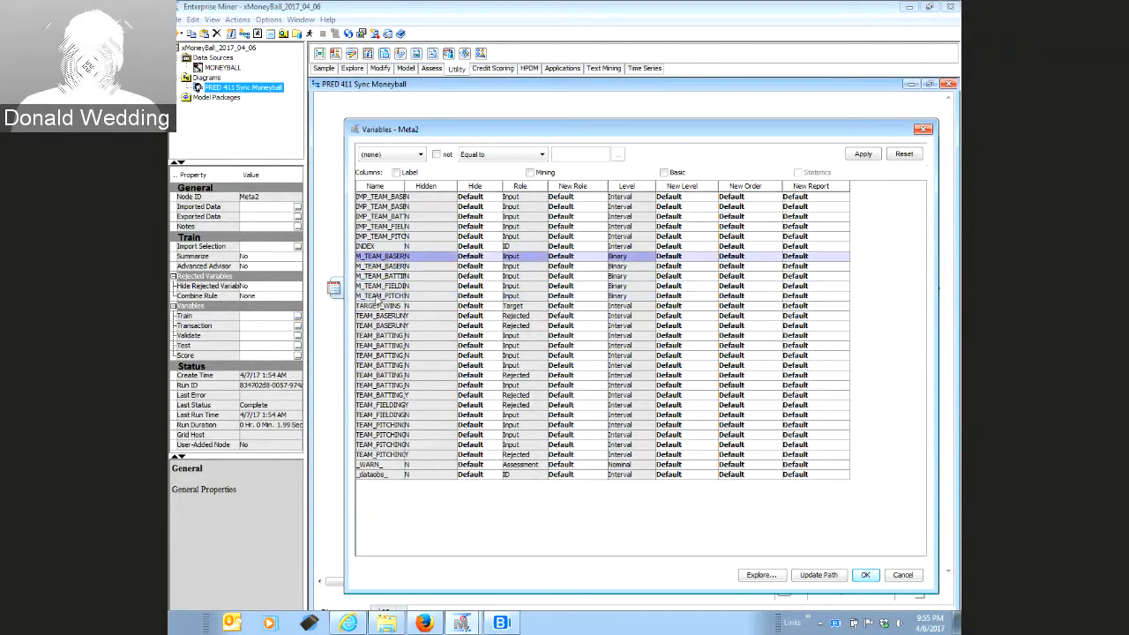
shift+click(379, 296)
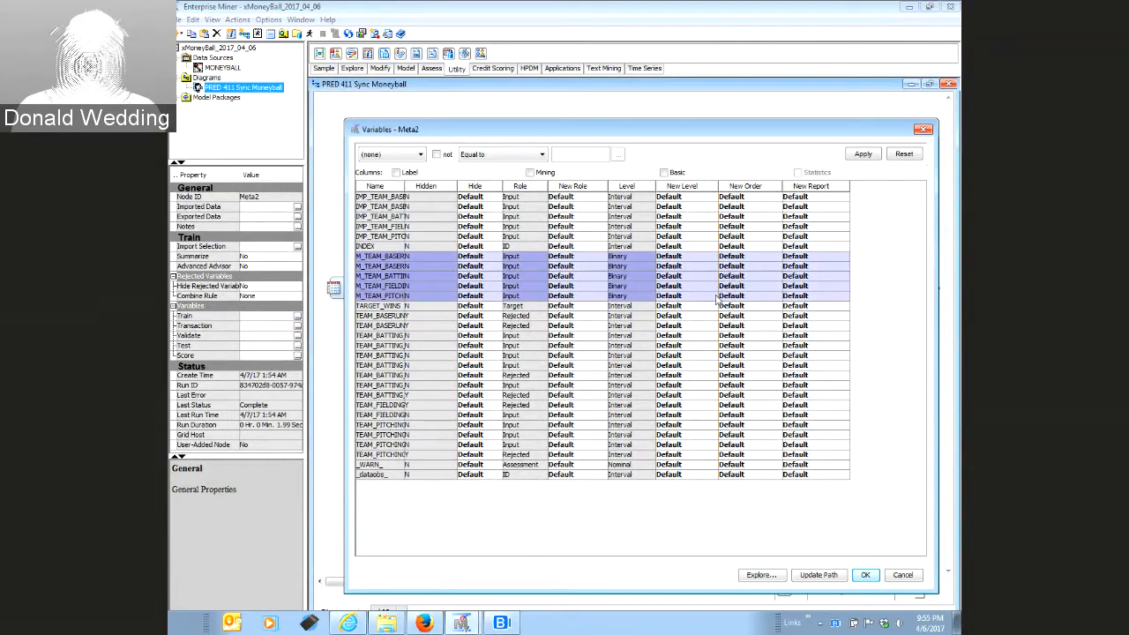
click(716, 299)
click(706, 328)
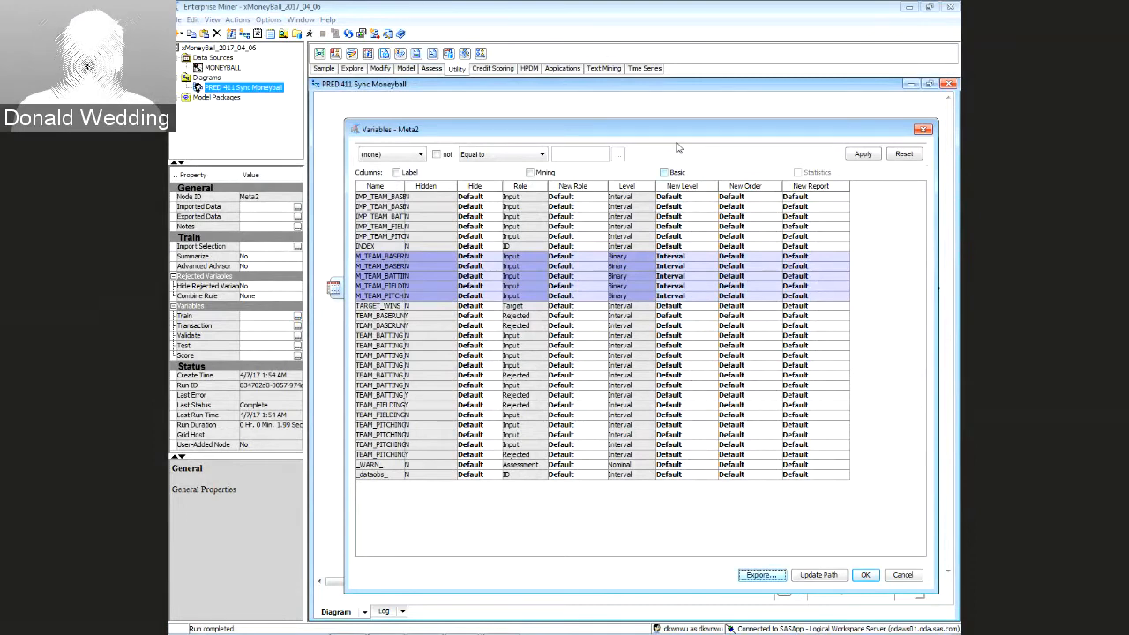
drag(681, 132, 647, 70)
click(831, 513)
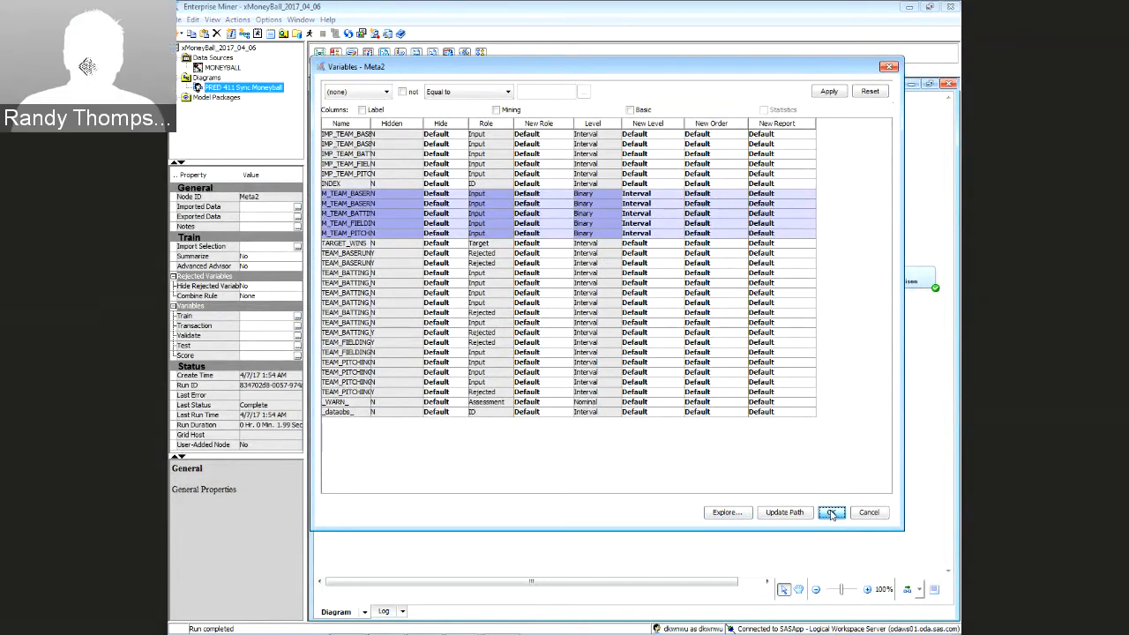
mouse_move(749, 415)
mouse_down()
mouse_move(825, 429)
mouse_move(746, 429)
mouse_move(763, 428)
mouse_up()
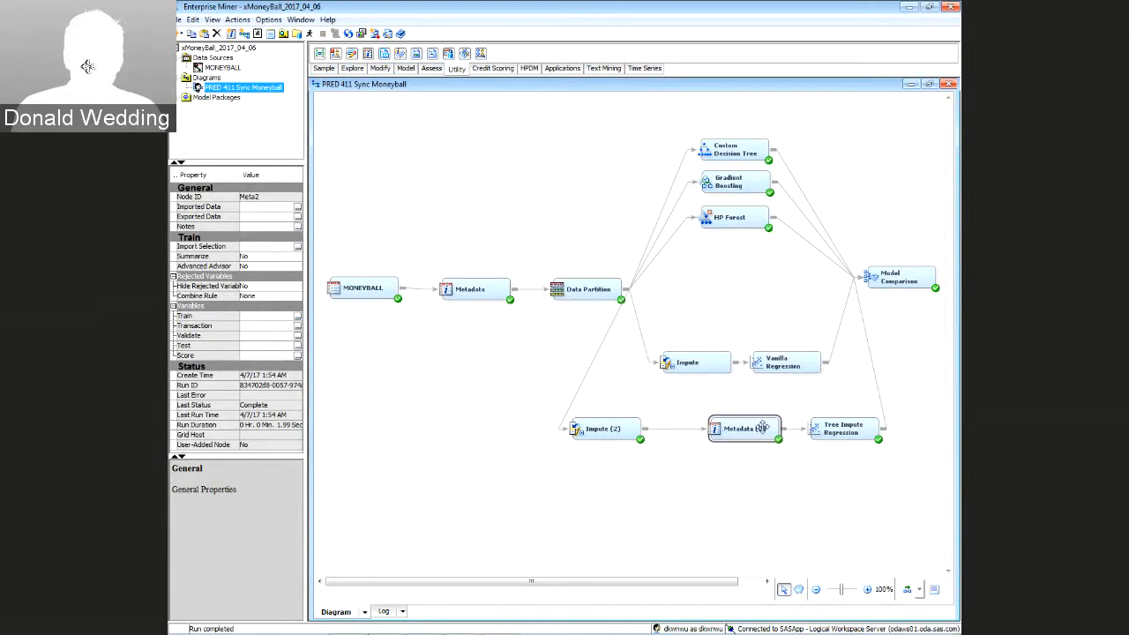
Move Impute (2) slightly right, then bring up and dismiss Model Comparison's actions menu
drag(619, 430, 661, 428)
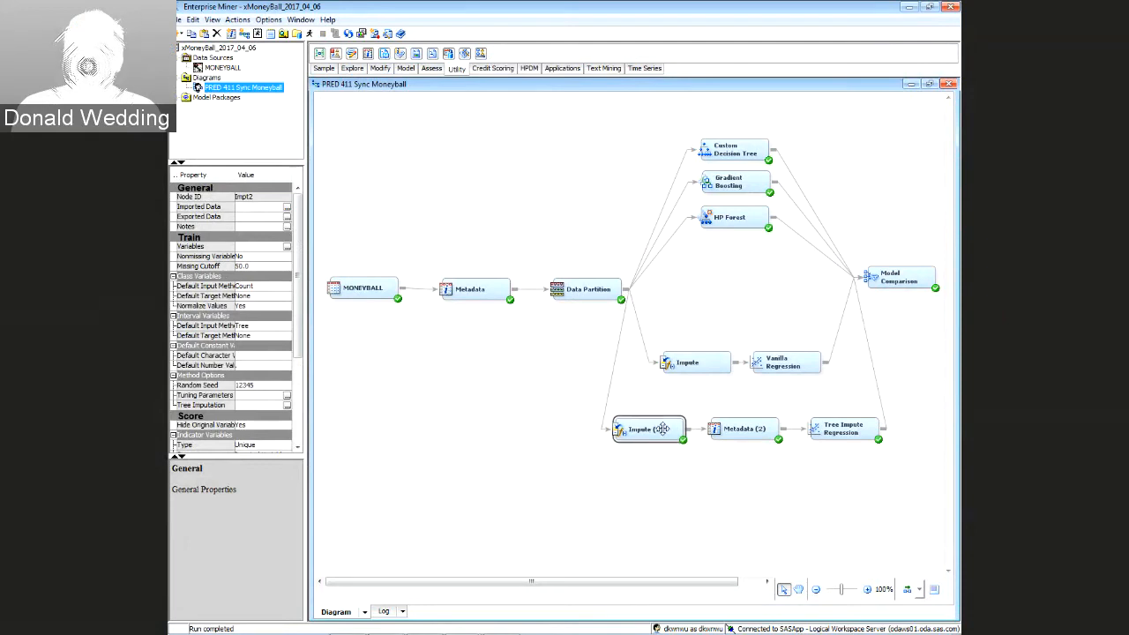
click(869, 278)
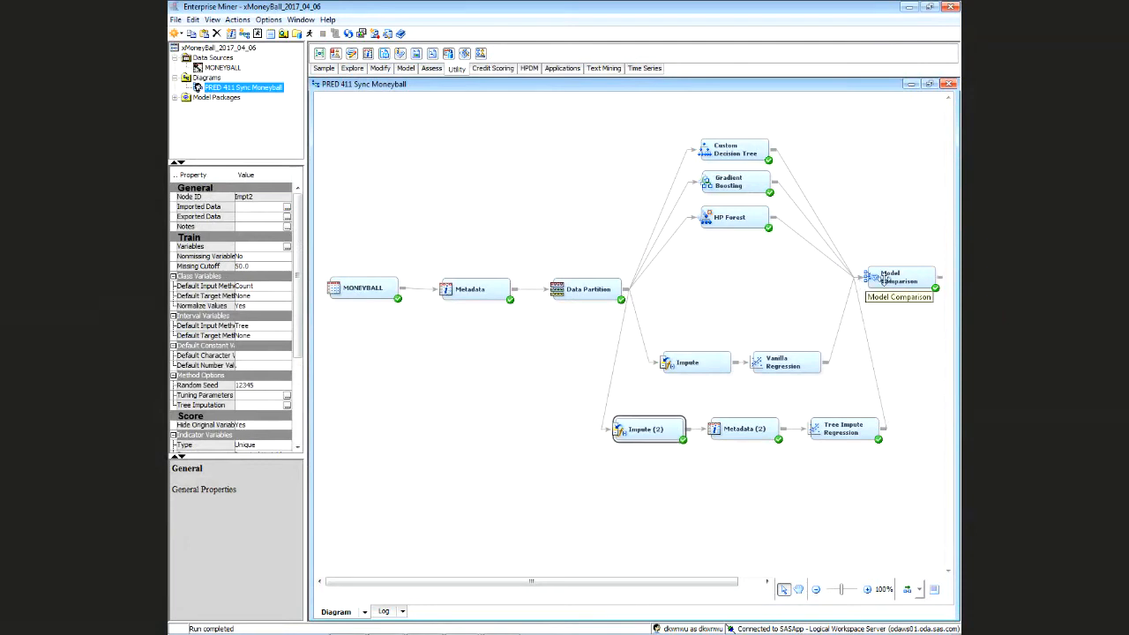
click(568, 577)
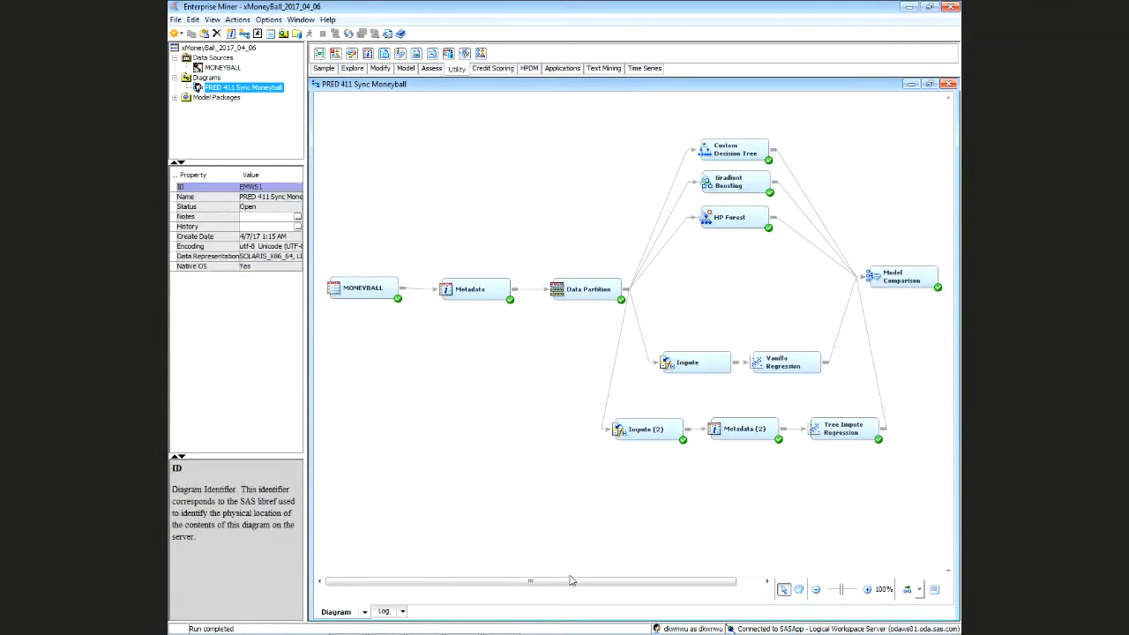
click(739, 430)
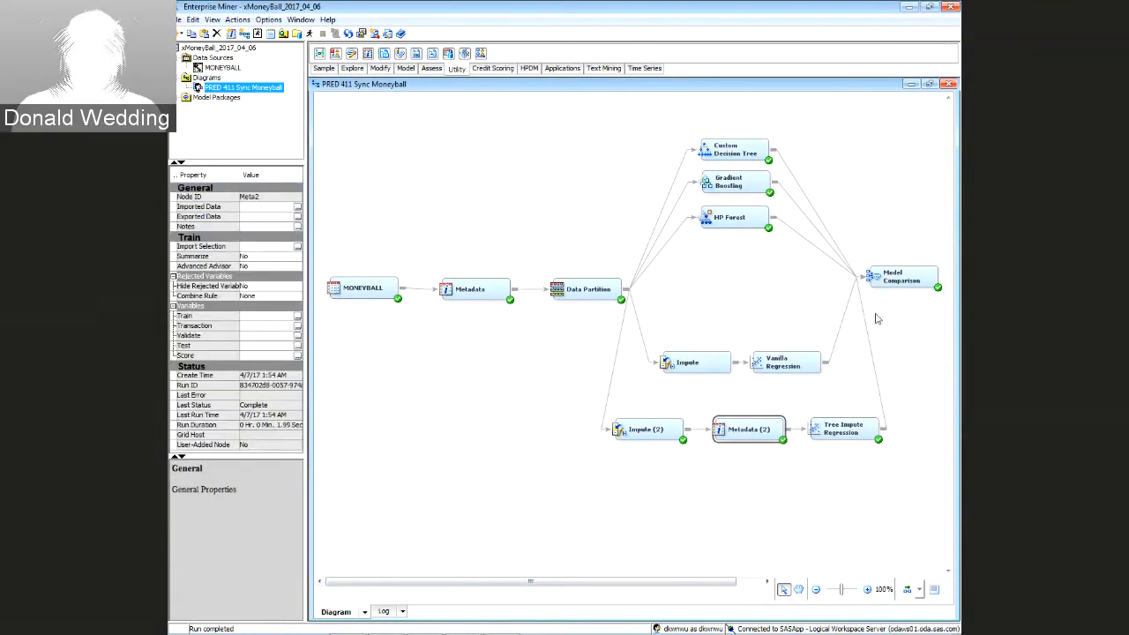
click(895, 277)
right_click(882, 278)
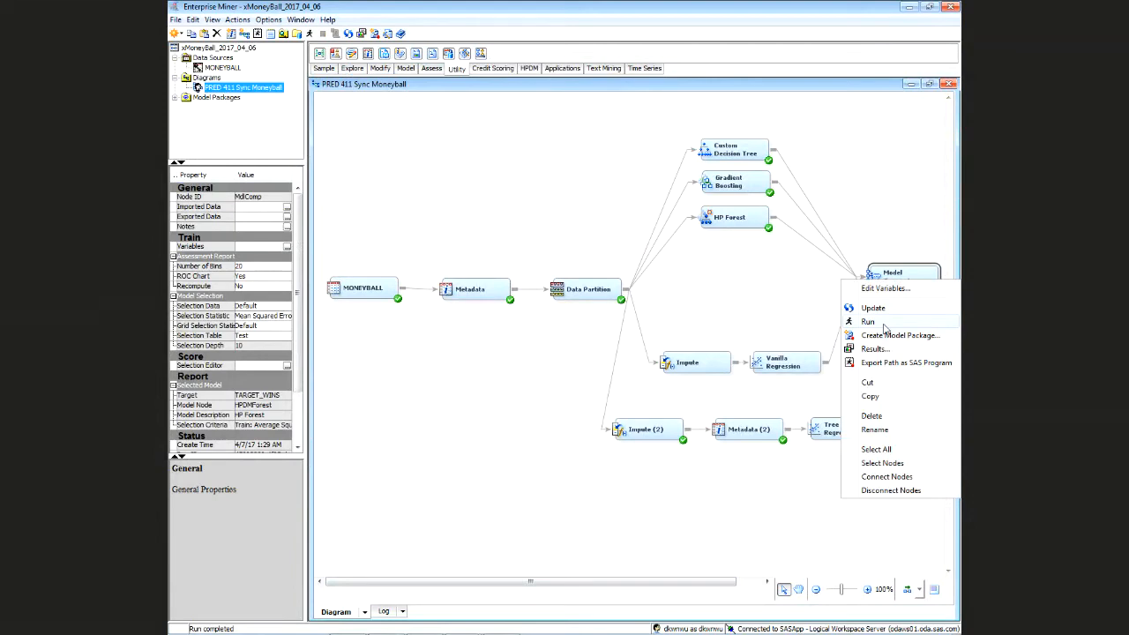
click(863, 243)
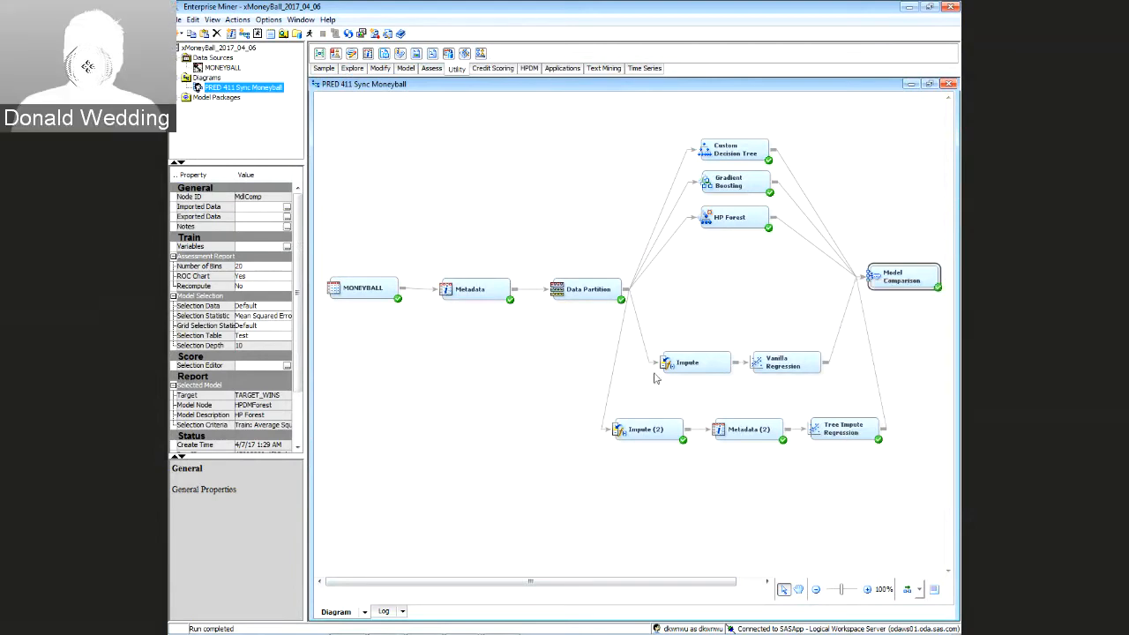
click(538, 423)
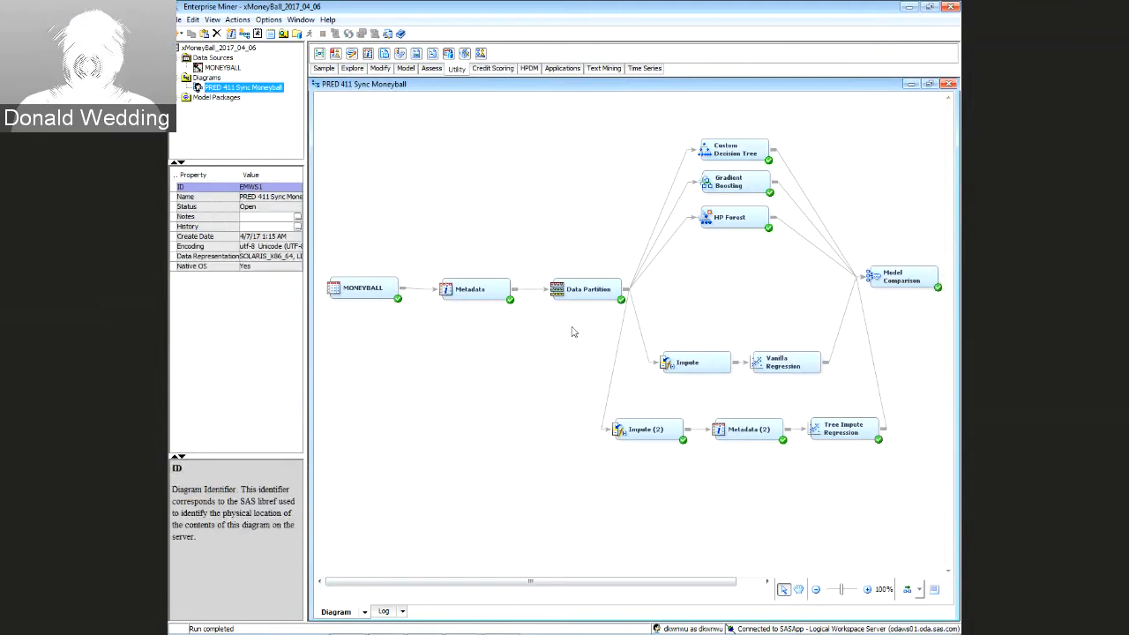
drag(670, 115, 642, 150)
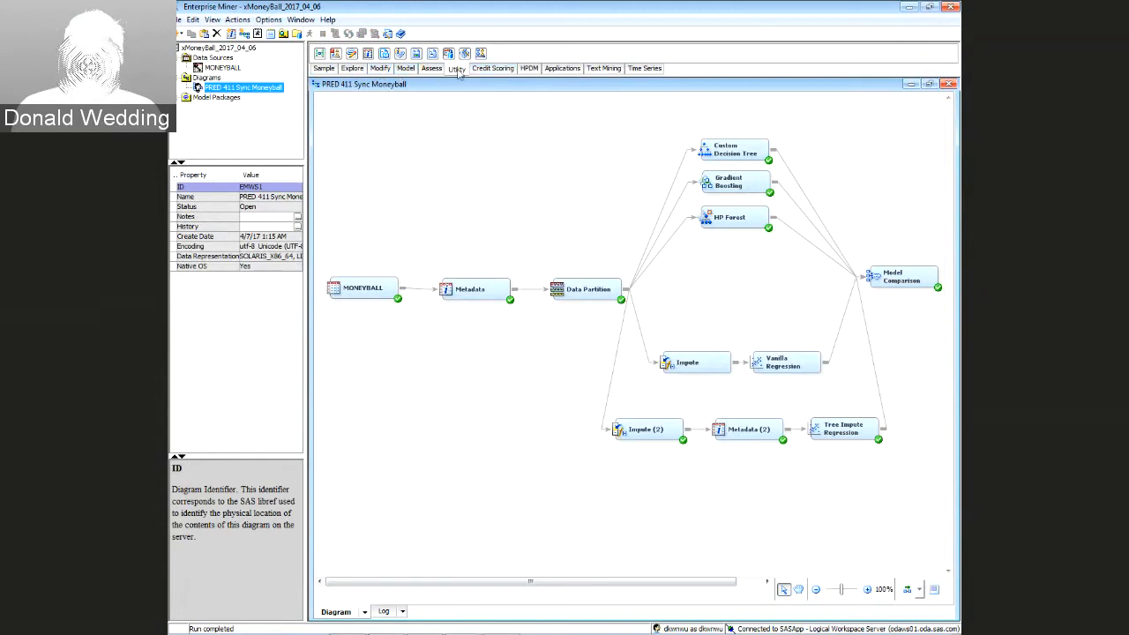
Drop in and delete a SAS Code node, then place a Transform Variables node below Data Partition
drag(433, 57, 493, 360)
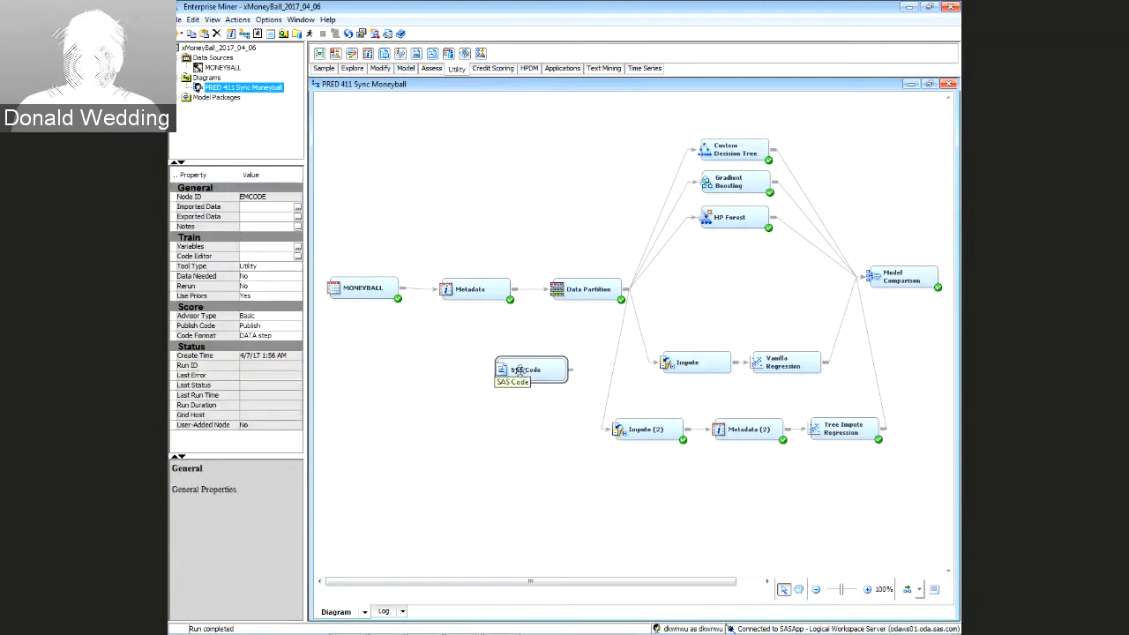
right_click(522, 369)
click(513, 373)
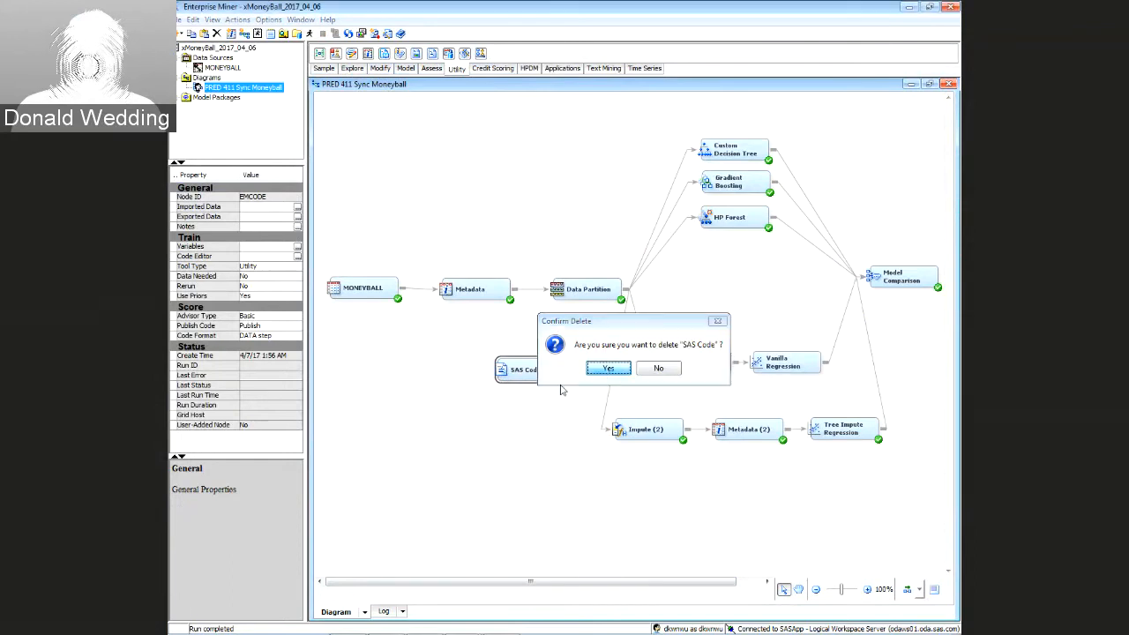
click(609, 369)
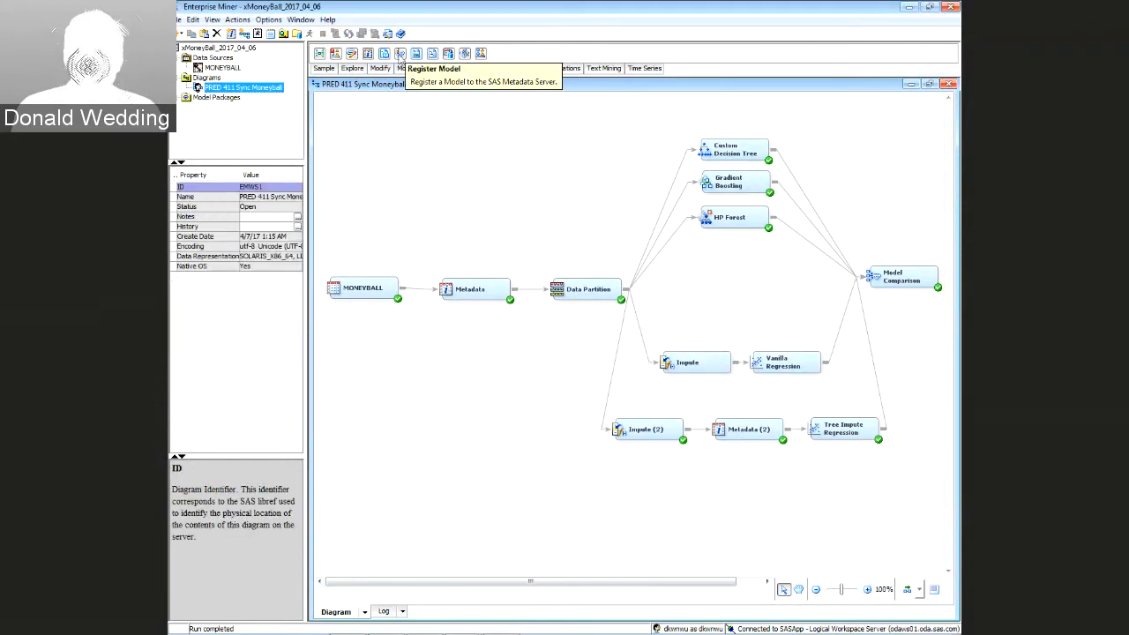
click(378, 70)
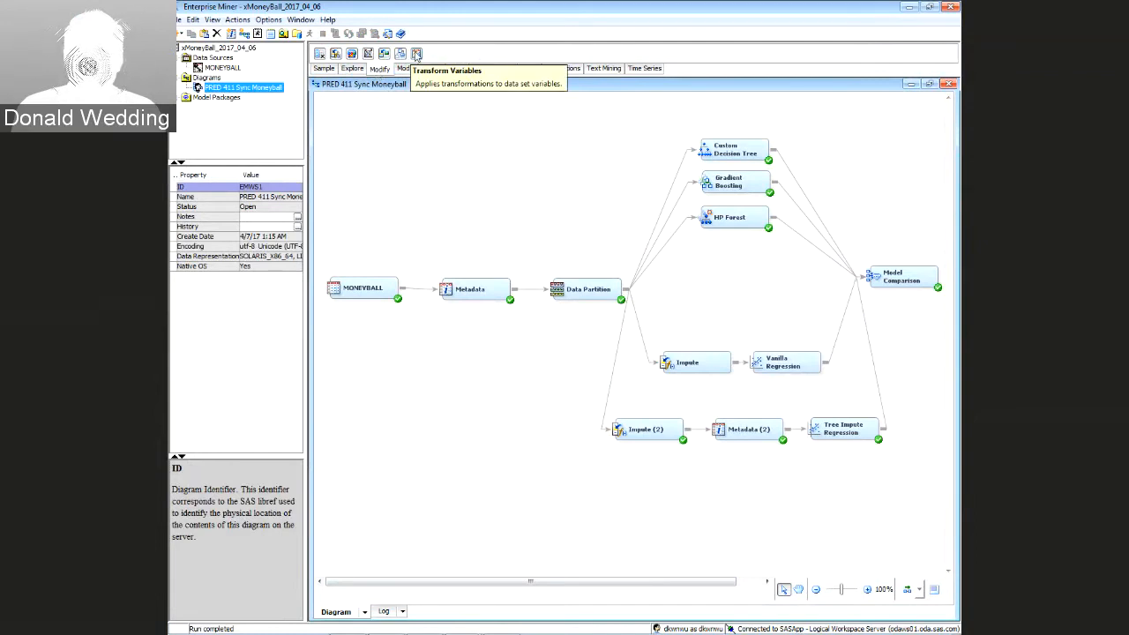
drag(417, 53, 525, 377)
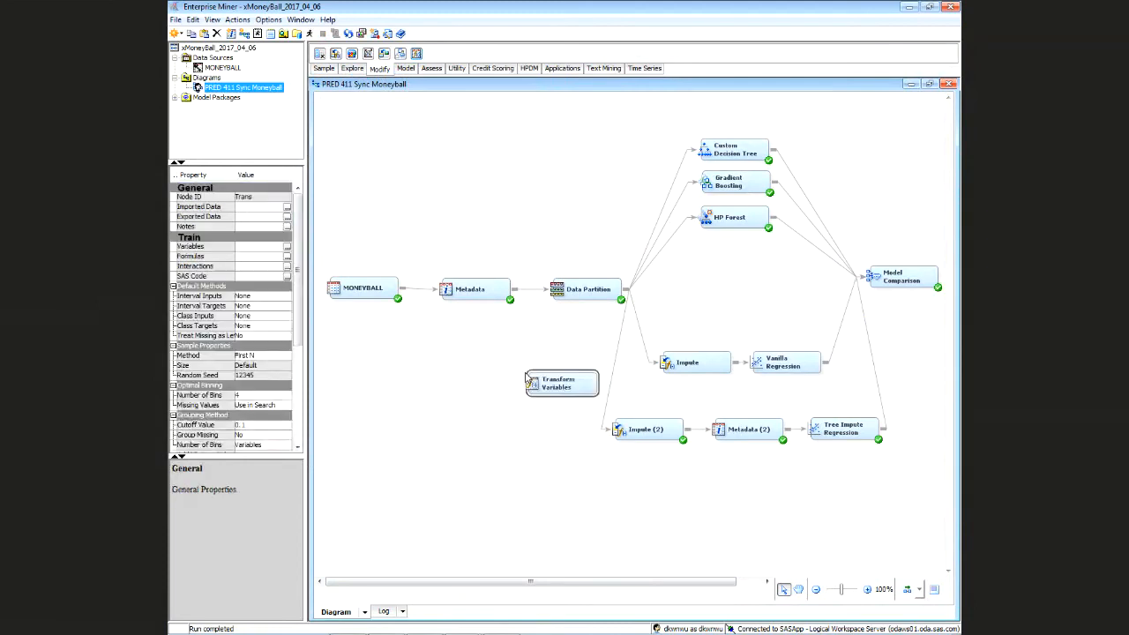
Replace the direct Data Partition links with Data Partition → Transform Variables → Impute (2) connections
click(617, 354)
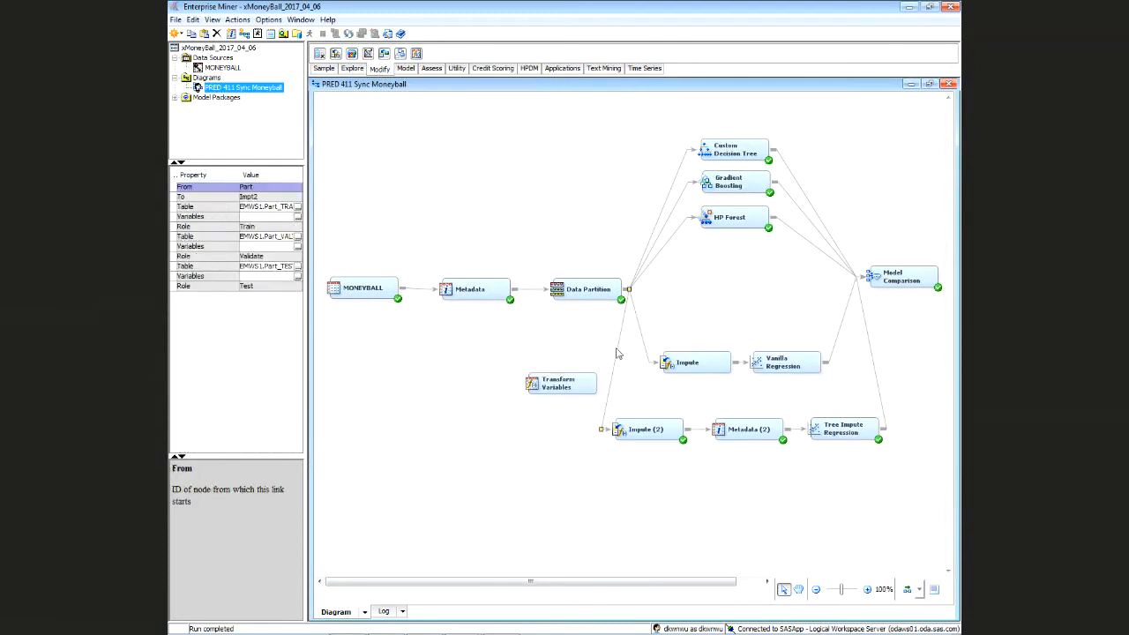
click(635, 333)
click(641, 337)
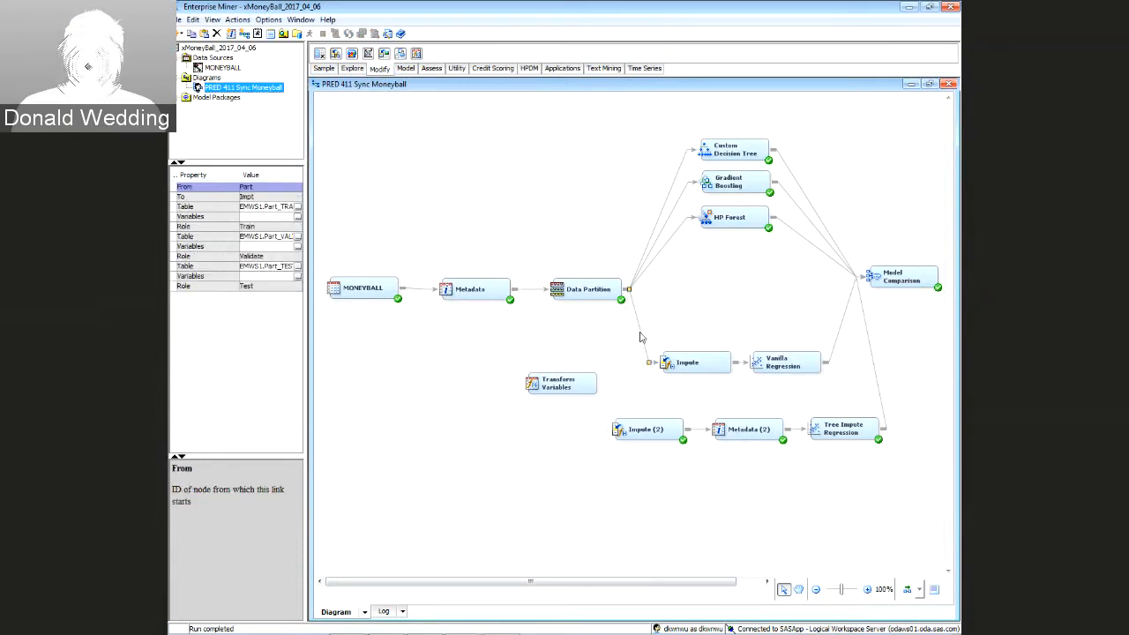
click(641, 337)
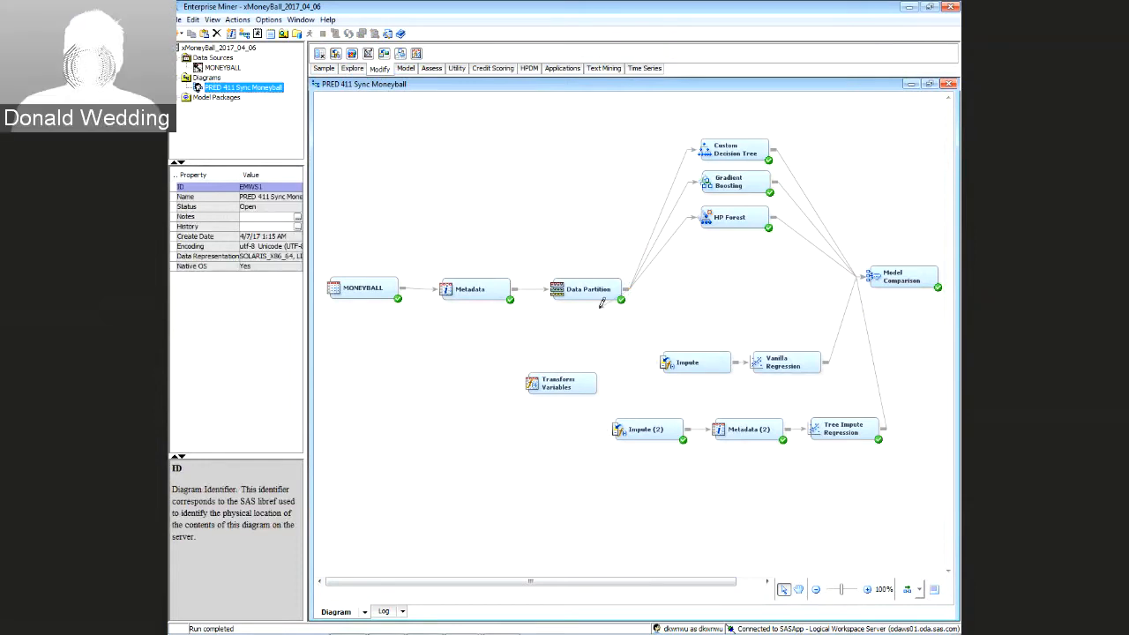
mouse_move(601, 303)
mouse_down()
mouse_move(511, 335)
mouse_move(494, 368)
mouse_move(520, 383)
mouse_move(674, 363)
mouse_up()
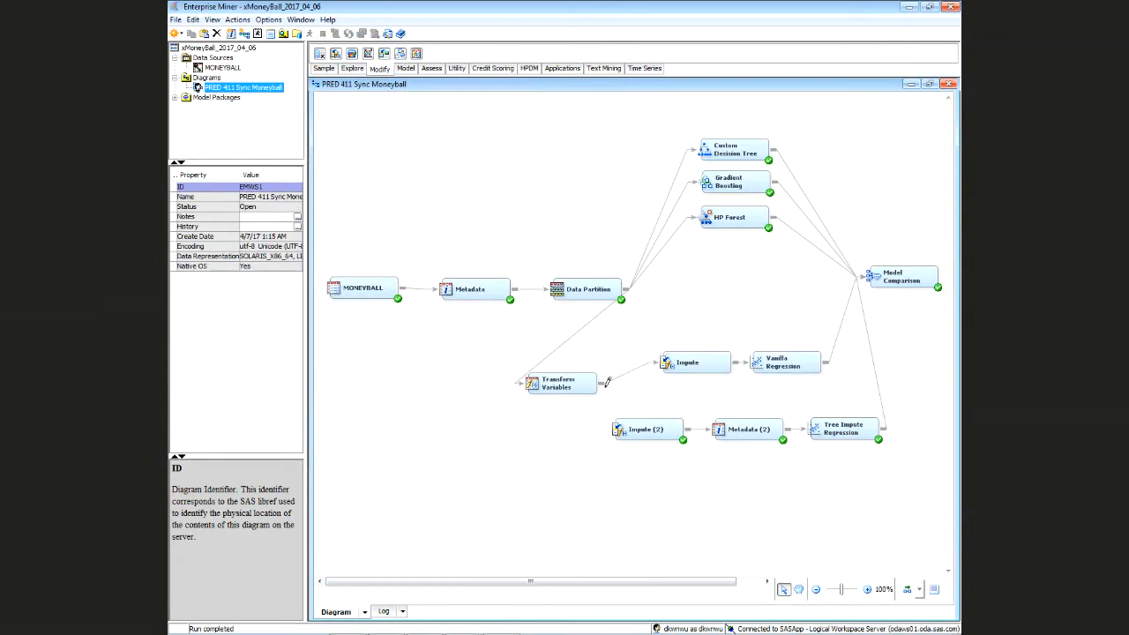
drag(607, 381, 628, 429)
click(564, 385)
click(666, 330)
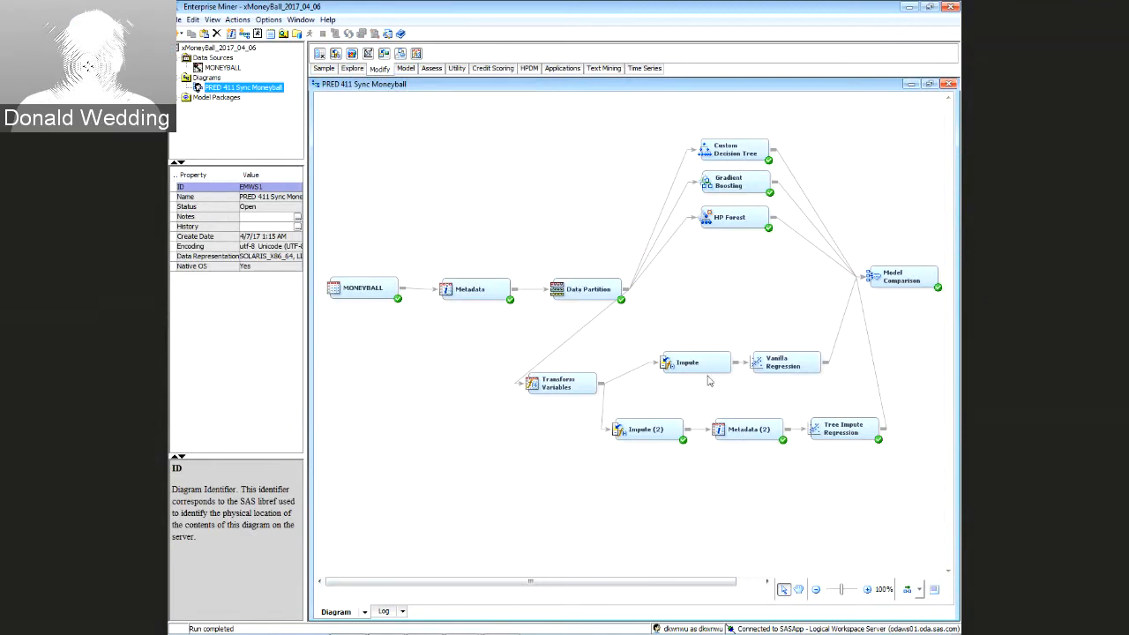
Reposition the two regressions, Impute, Metadata (2), Impute (2) and Transform Variables nodes rightward
drag(698, 583, 736, 583)
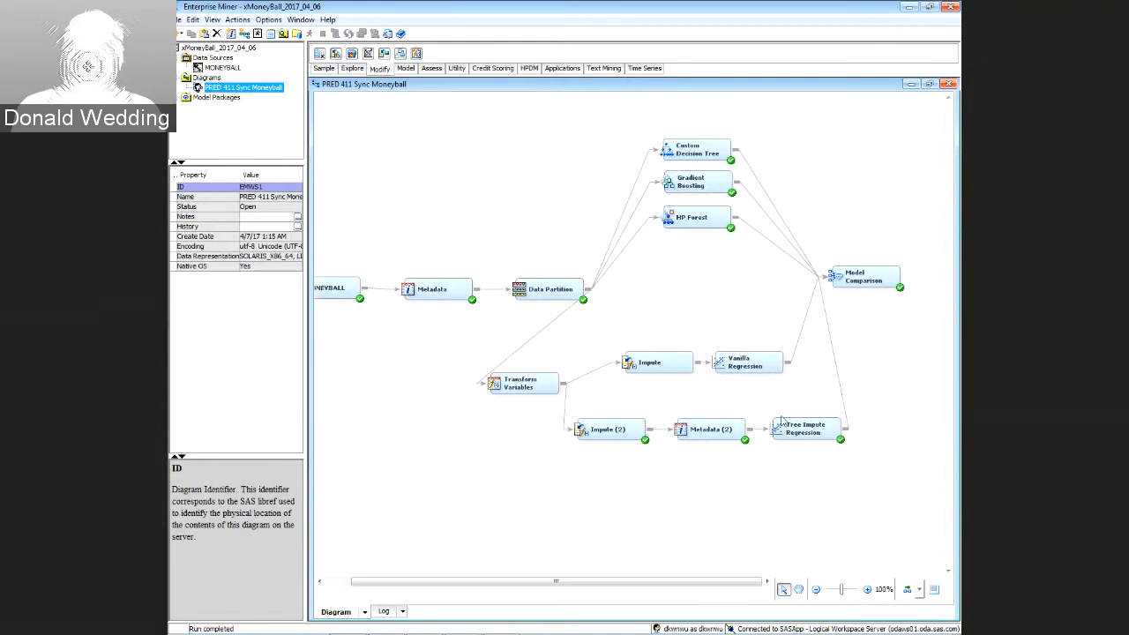
drag(833, 284, 894, 293)
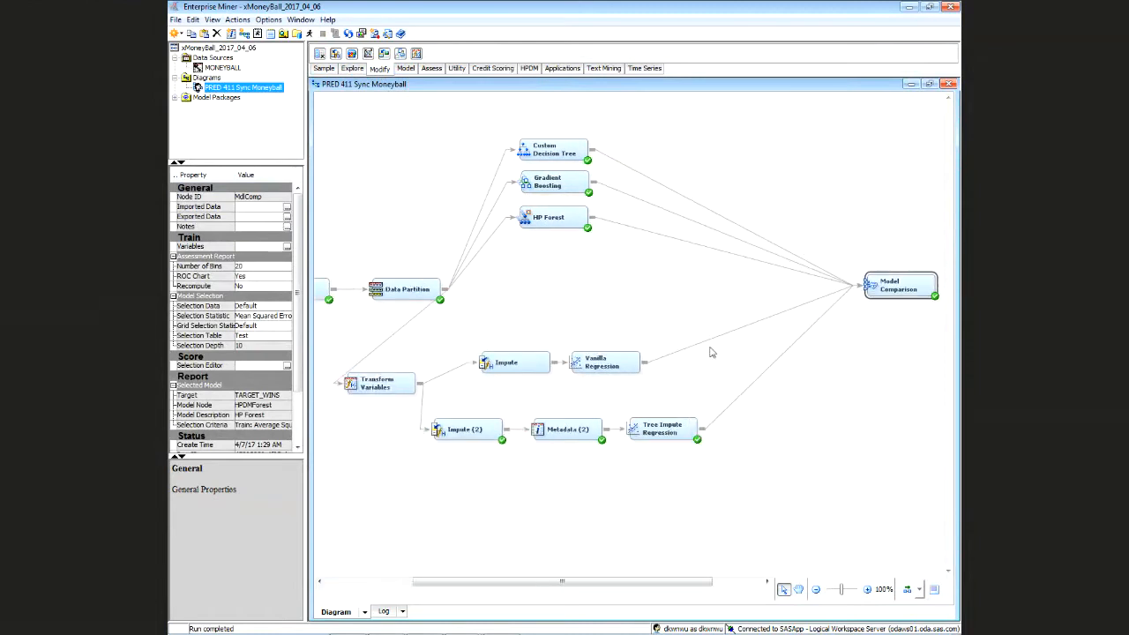
drag(608, 363, 694, 344)
drag(658, 432, 730, 433)
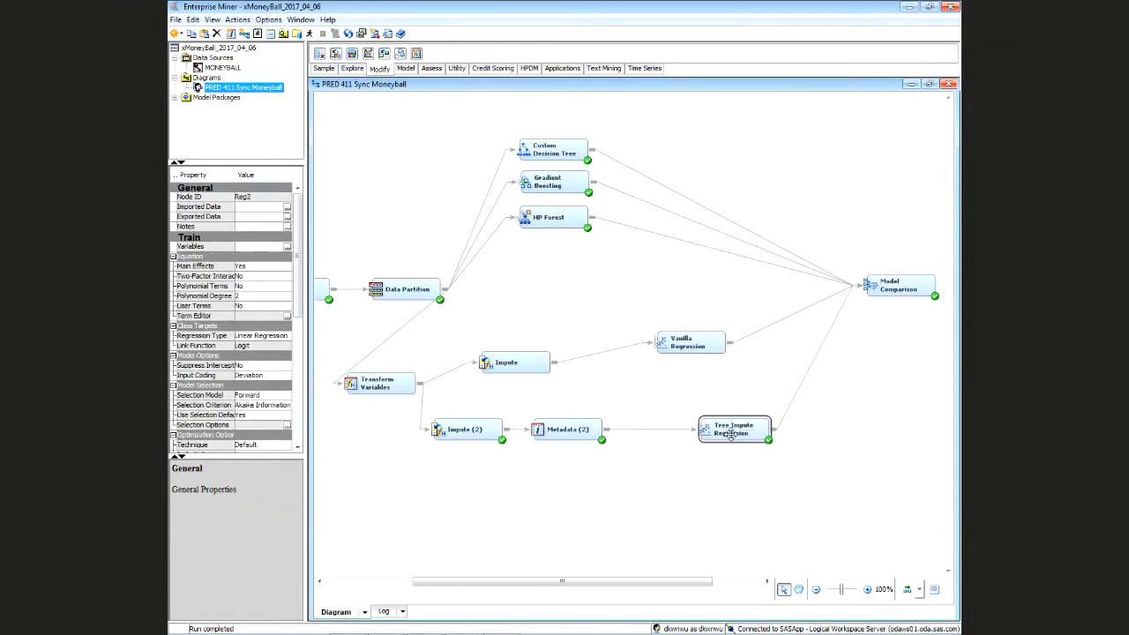
drag(689, 345, 721, 375)
drag(535, 356, 624, 369)
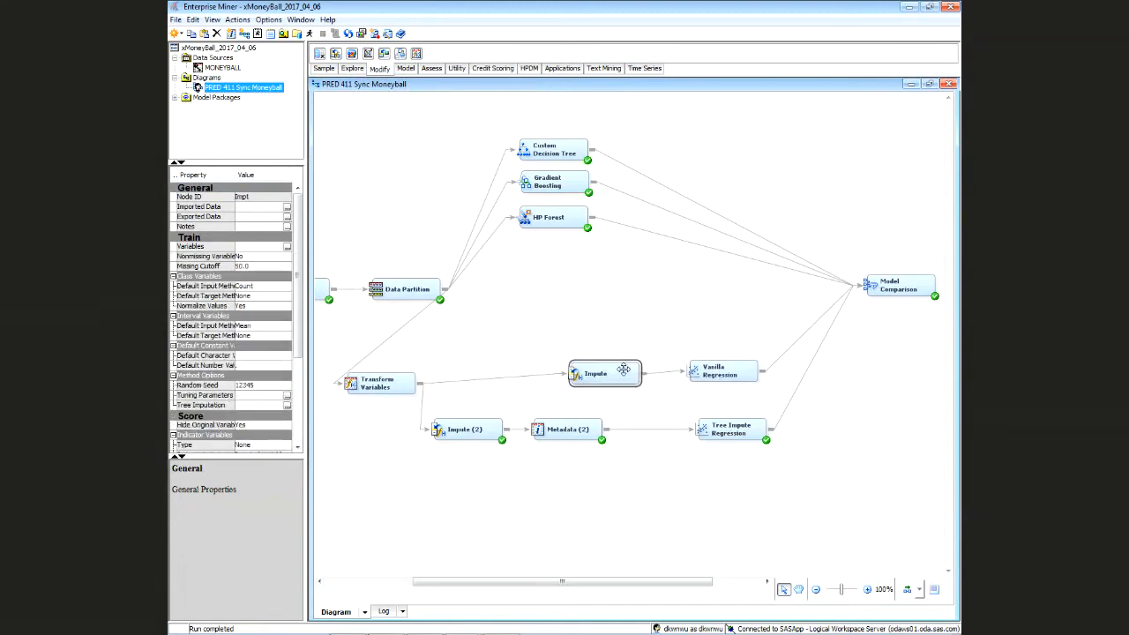
drag(574, 433, 607, 433)
drag(469, 429, 502, 427)
drag(397, 384, 808, 426)
Fine-tune alignment of Impute (2), Transform Variables, Tree Impute Regression, Metadata (2) and Model Comparison
drag(504, 429, 591, 429)
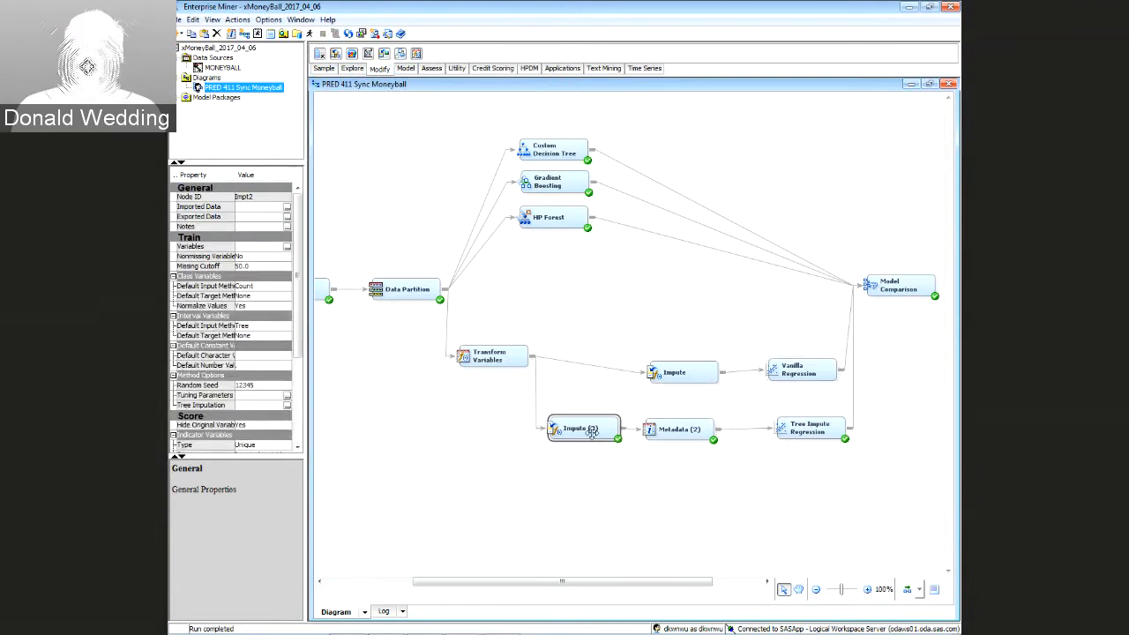
drag(484, 359, 485, 375)
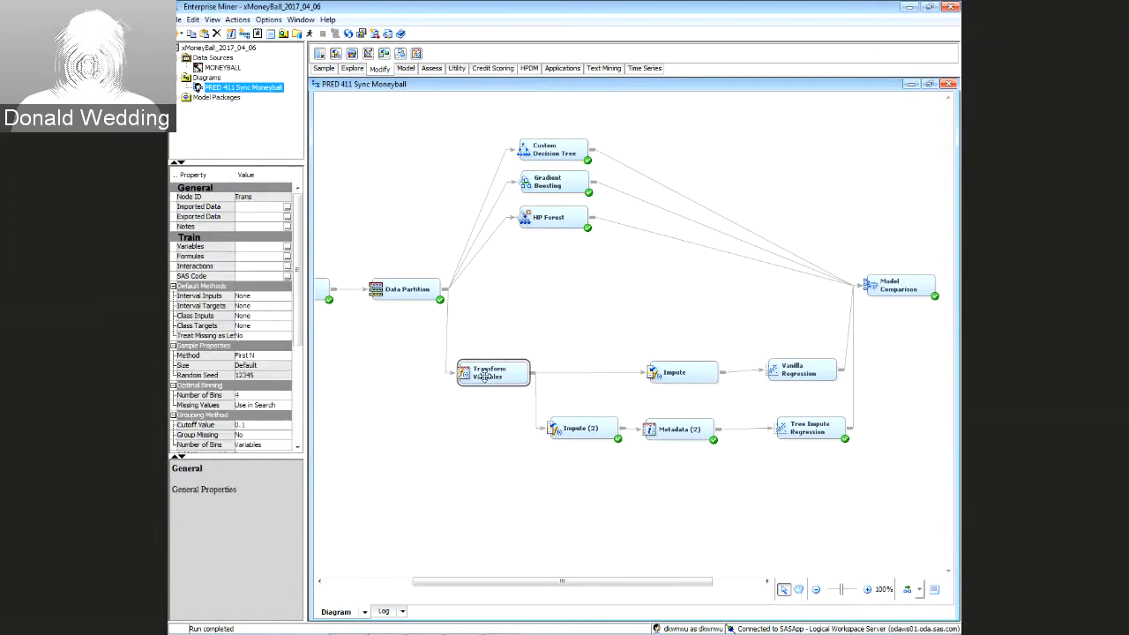
click(812, 372)
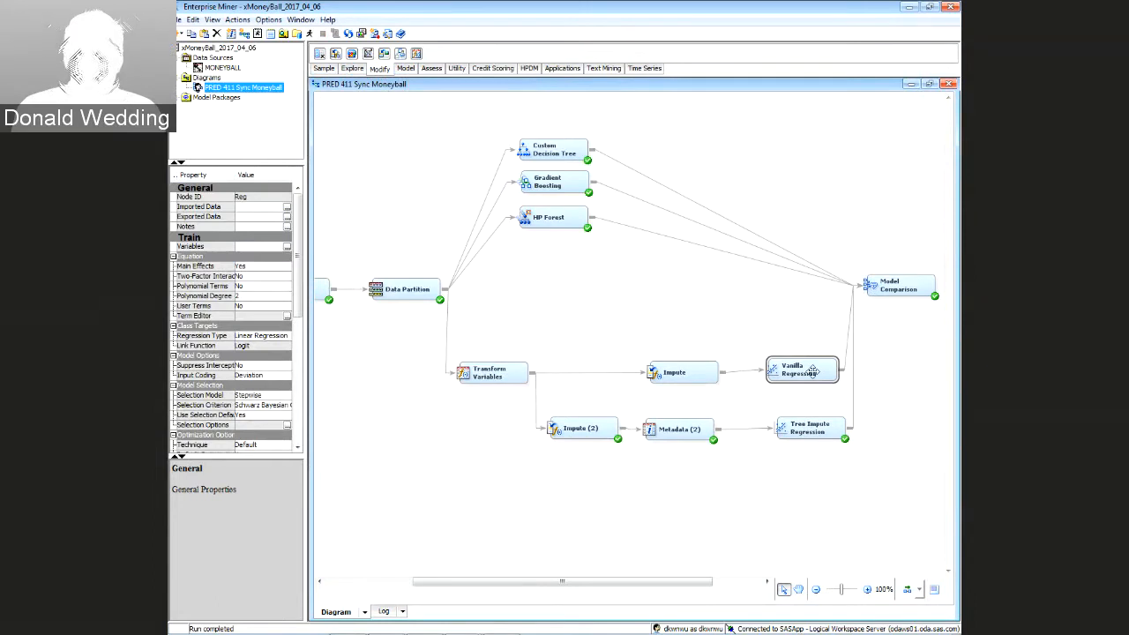
drag(810, 429, 807, 426)
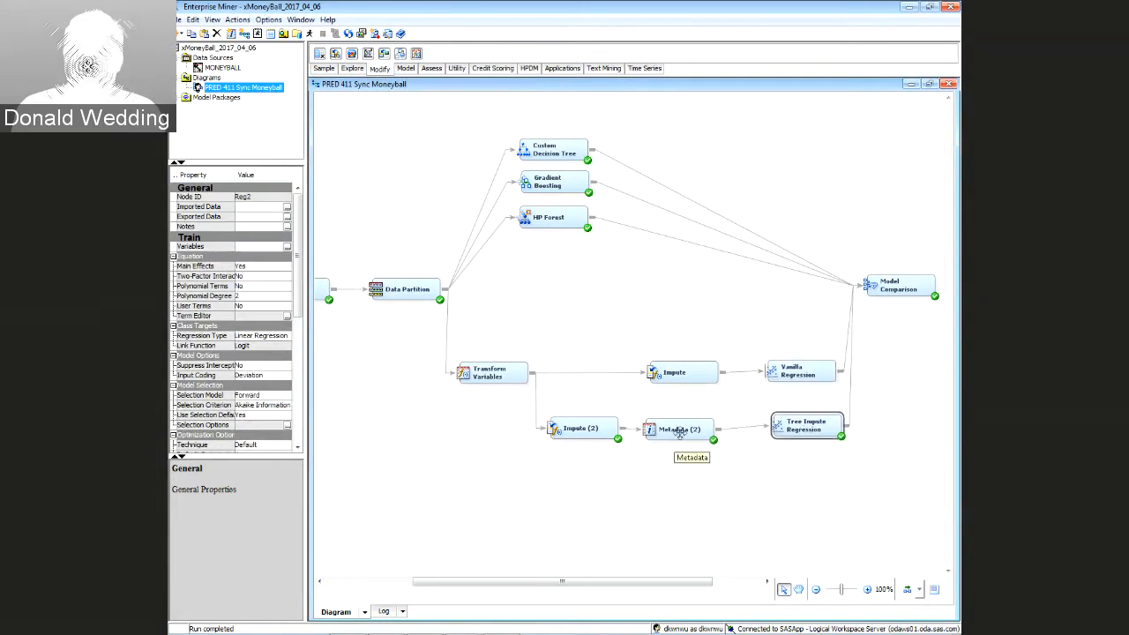
drag(680, 430, 687, 429)
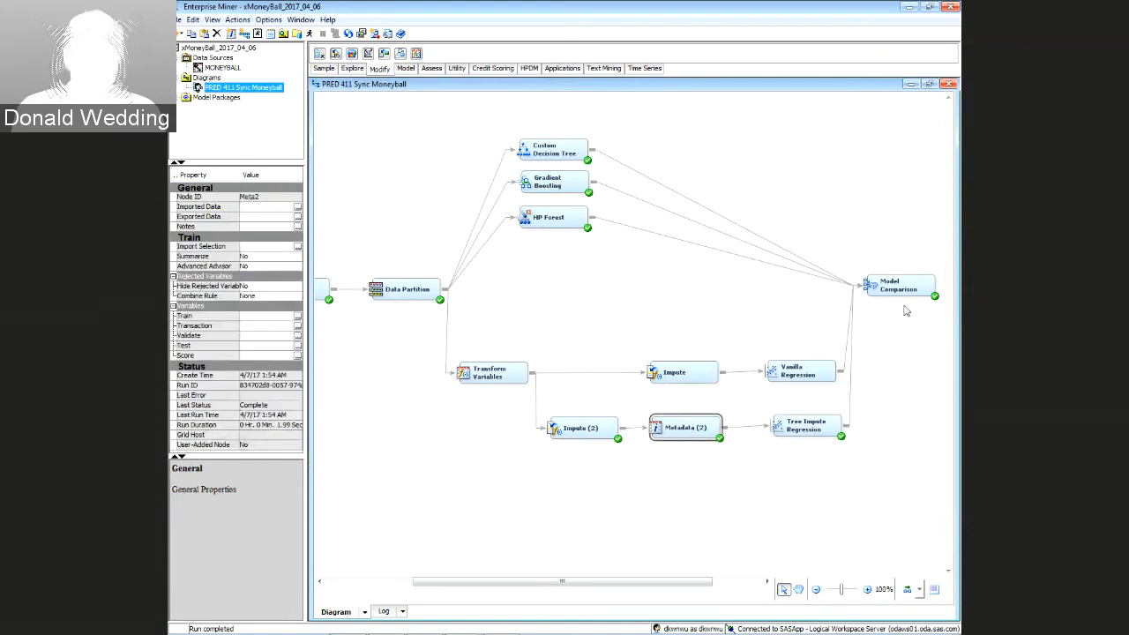
mouse_move(898, 292)
mouse_down()
mouse_move(875, 278)
mouse_move(900, 274)
mouse_up()
mouse_move(671, 584)
mouse_down()
mouse_move(693, 584)
mouse_move(680, 583)
mouse_up()
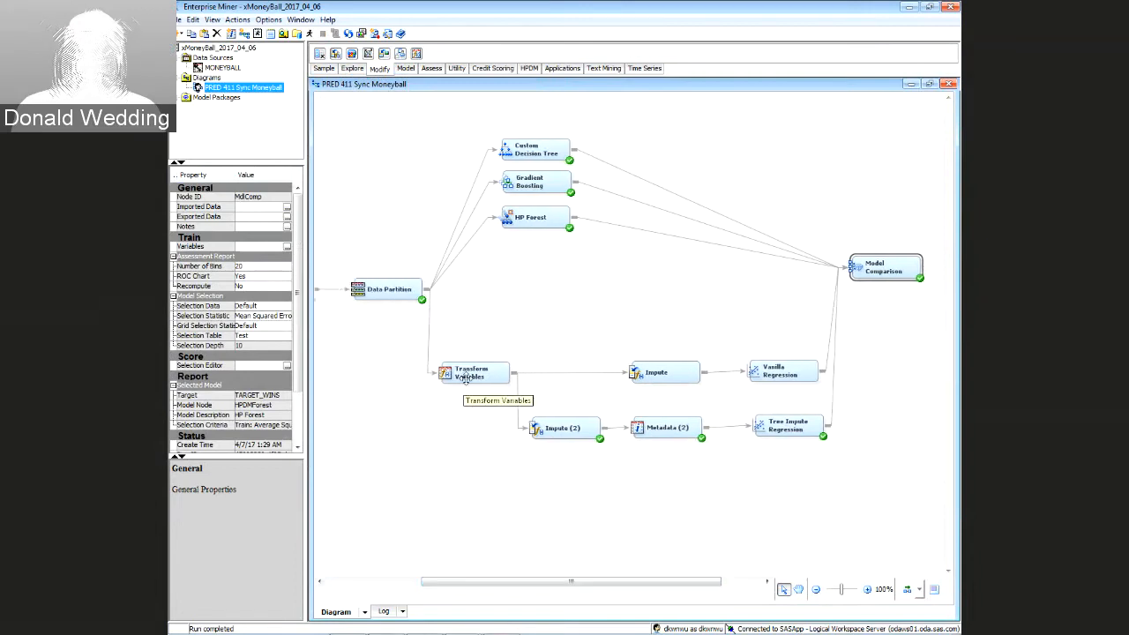
click(494, 325)
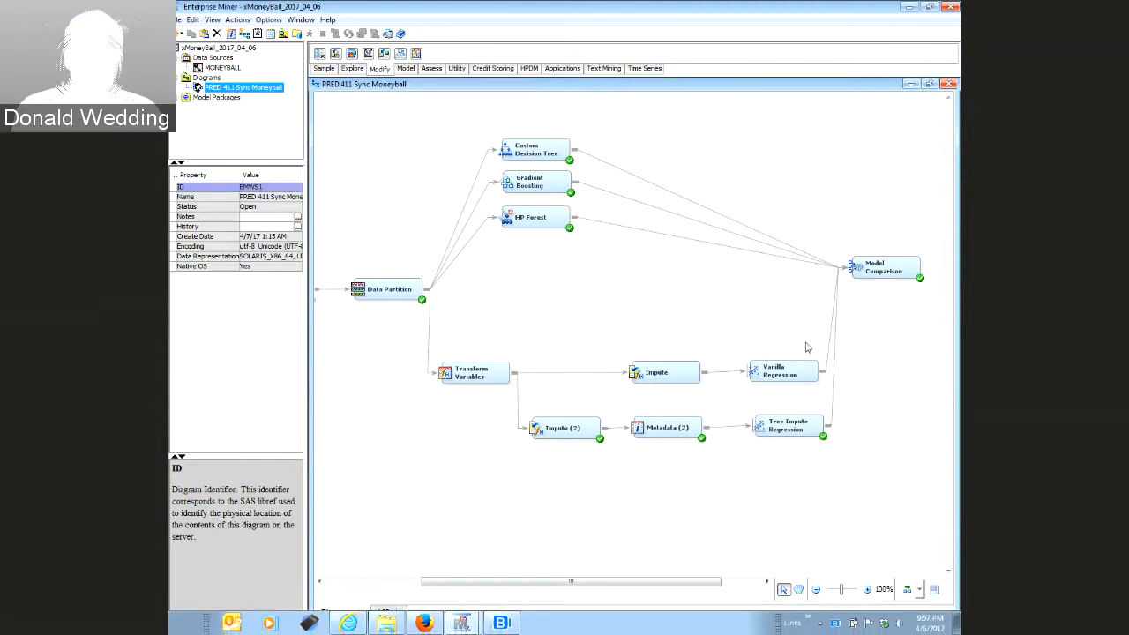
Lift Model Comparison slightly, then select the Transform Variables node
mouse_move(874, 270)
mouse_down()
mouse_move(886, 242)
mouse_move(882, 257)
mouse_up()
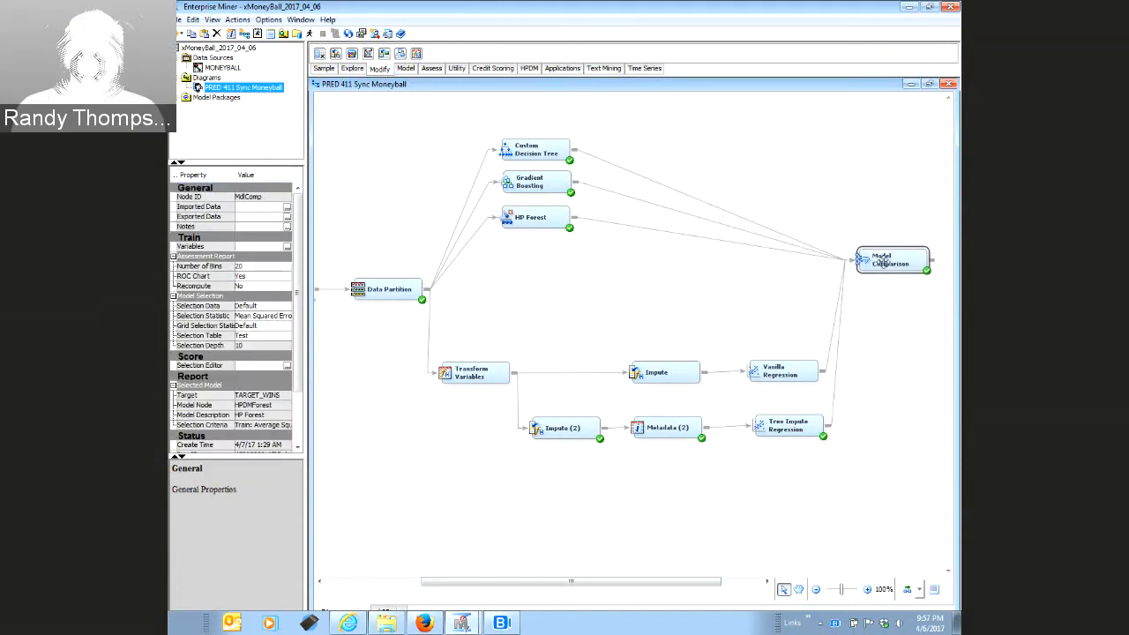
click(718, 341)
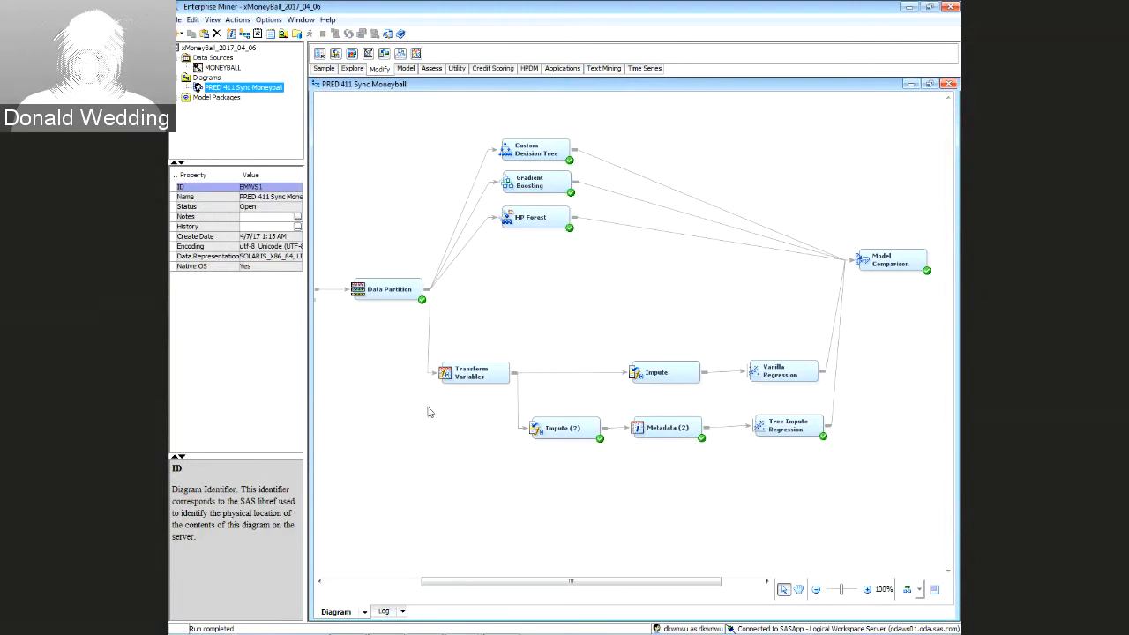
click(453, 370)
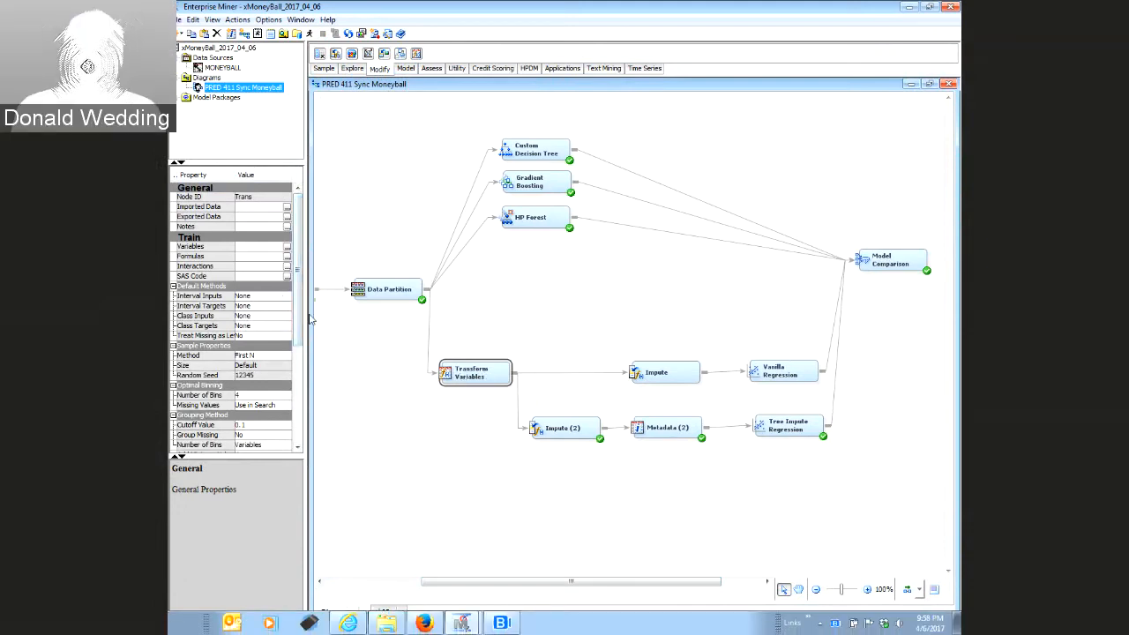
Open Transform Variables' Edit Variables, widen the Name column, and select TEAM_BASERUN_CS through TEAM_PITCHING_SO
right_click(477, 376)
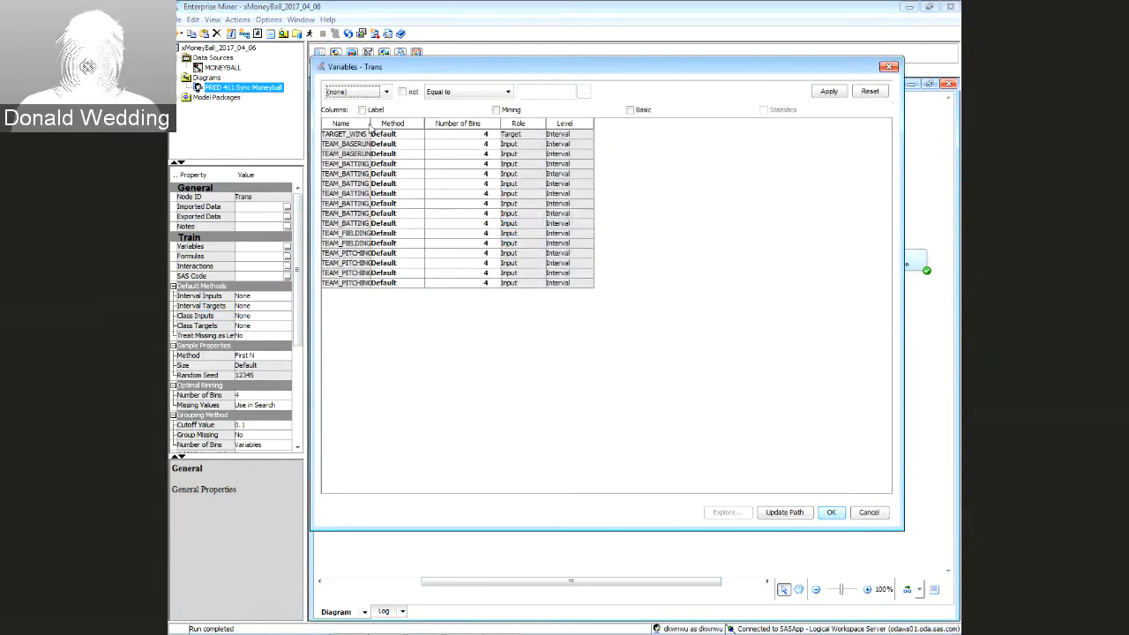
drag(369, 129, 483, 129)
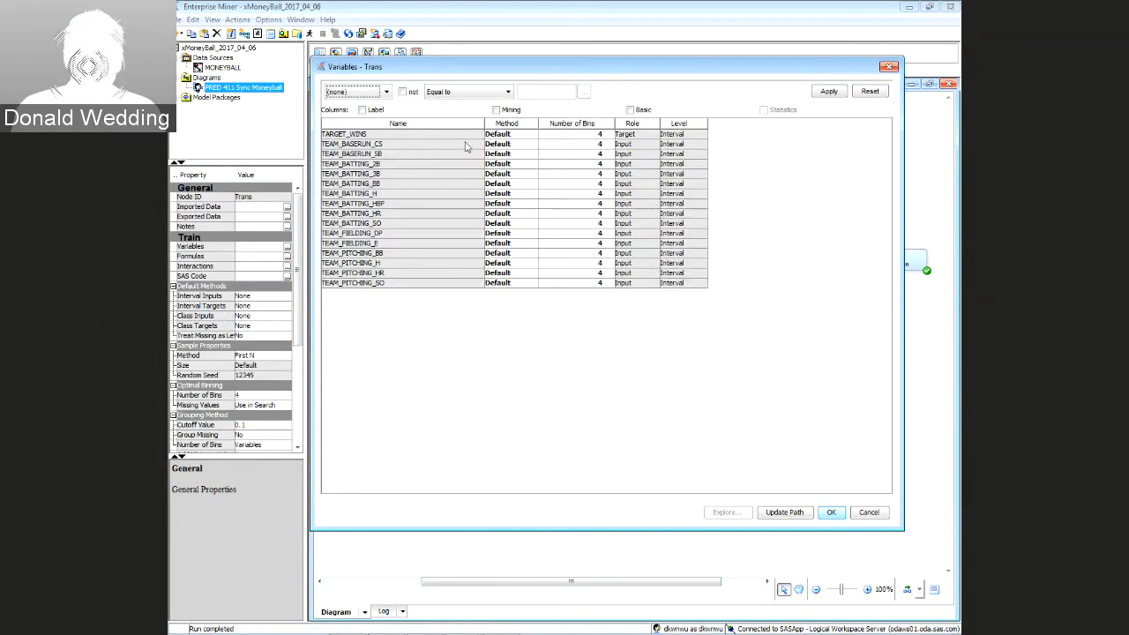
click(395, 143)
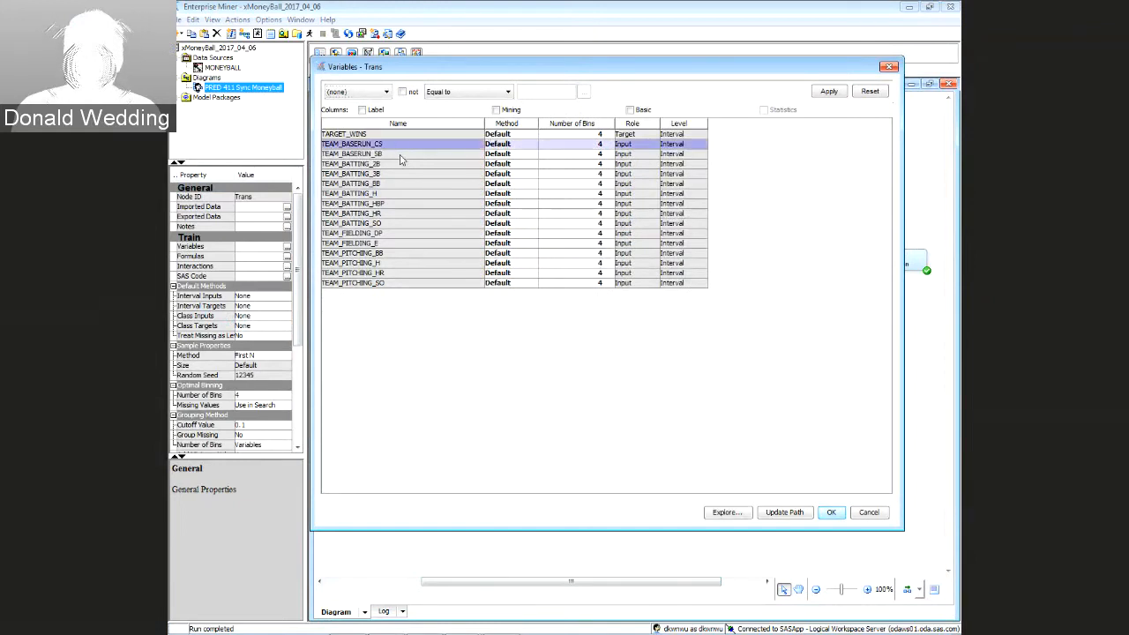
shift+click(390, 283)
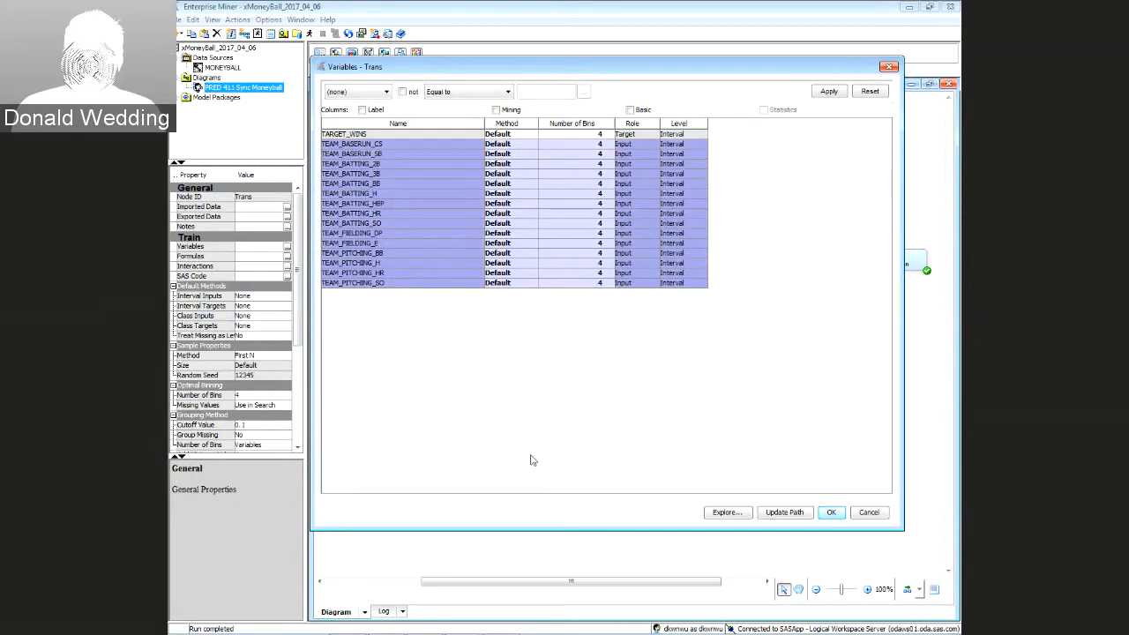
Plot the input histograms and close the TEAM_BATTING_HR, 2B, SO, 3B, BB and TEAM_PITCHING_HR charts
click(728, 513)
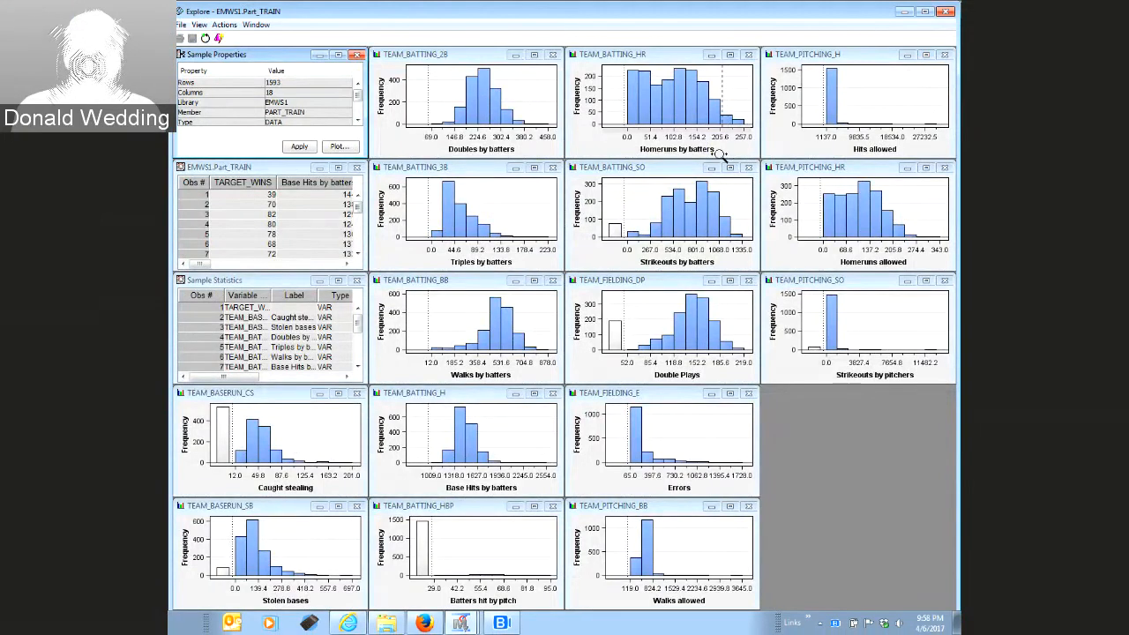
click(748, 54)
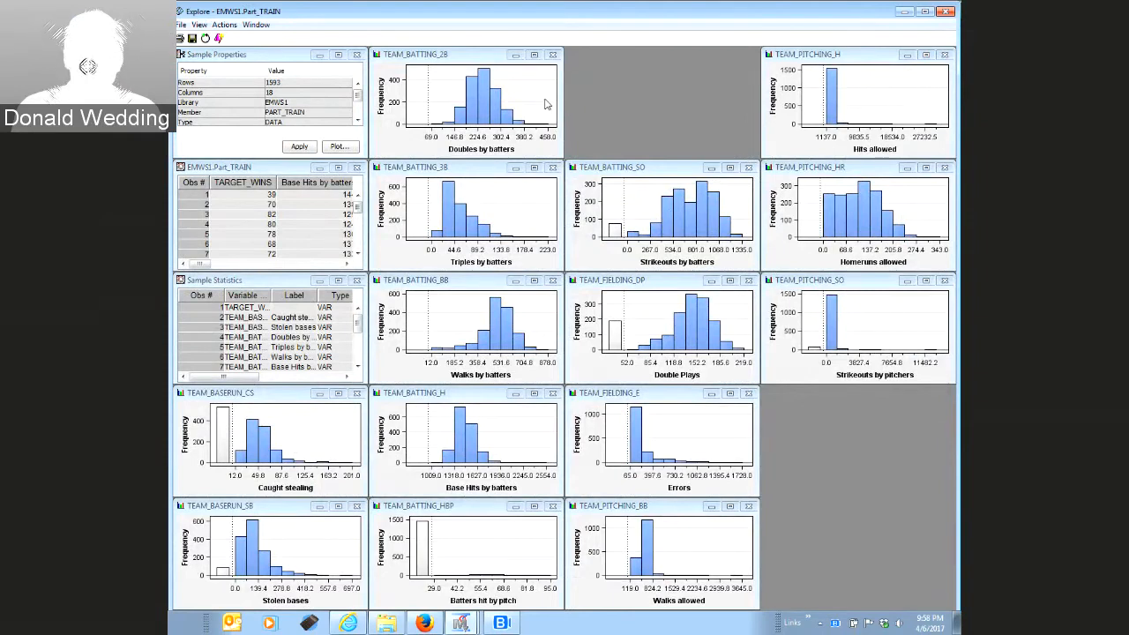
click(553, 54)
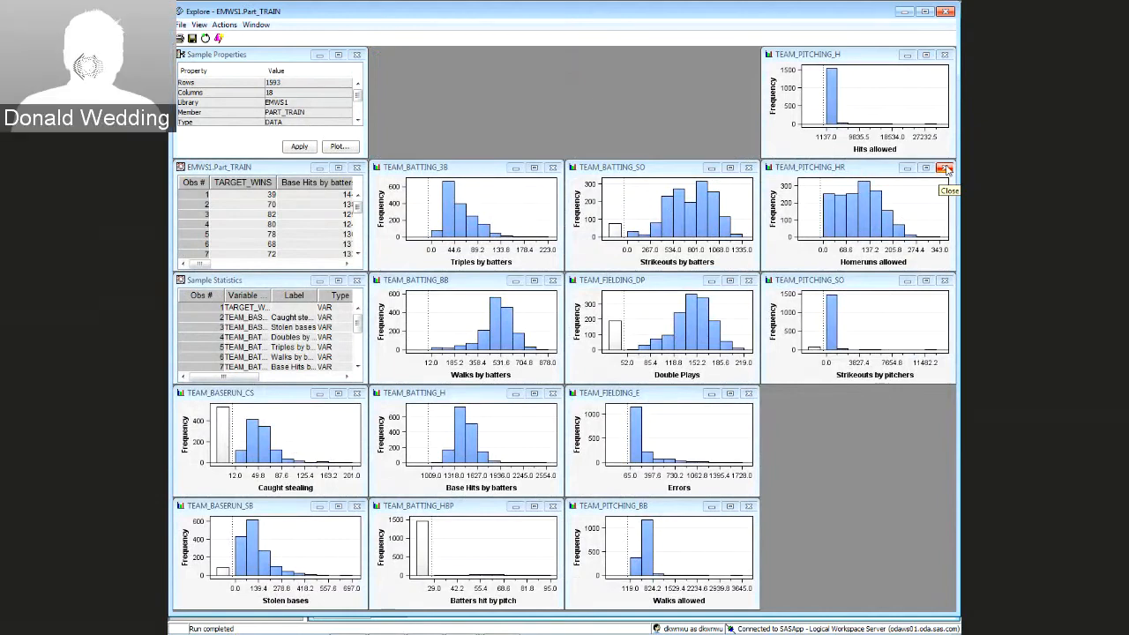
click(945, 169)
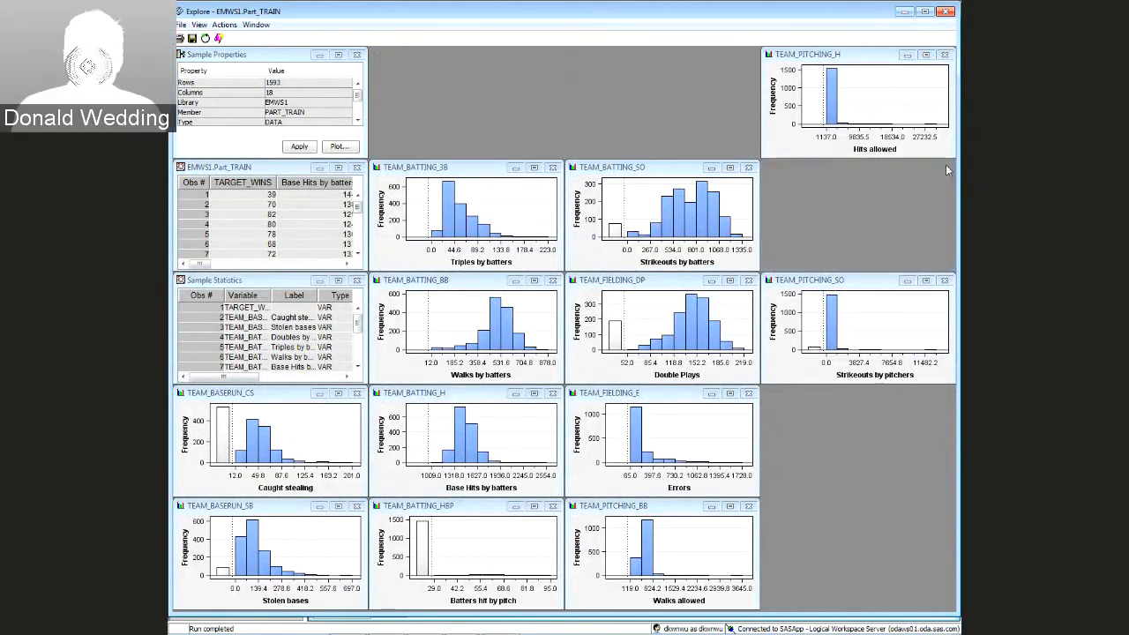
click(748, 168)
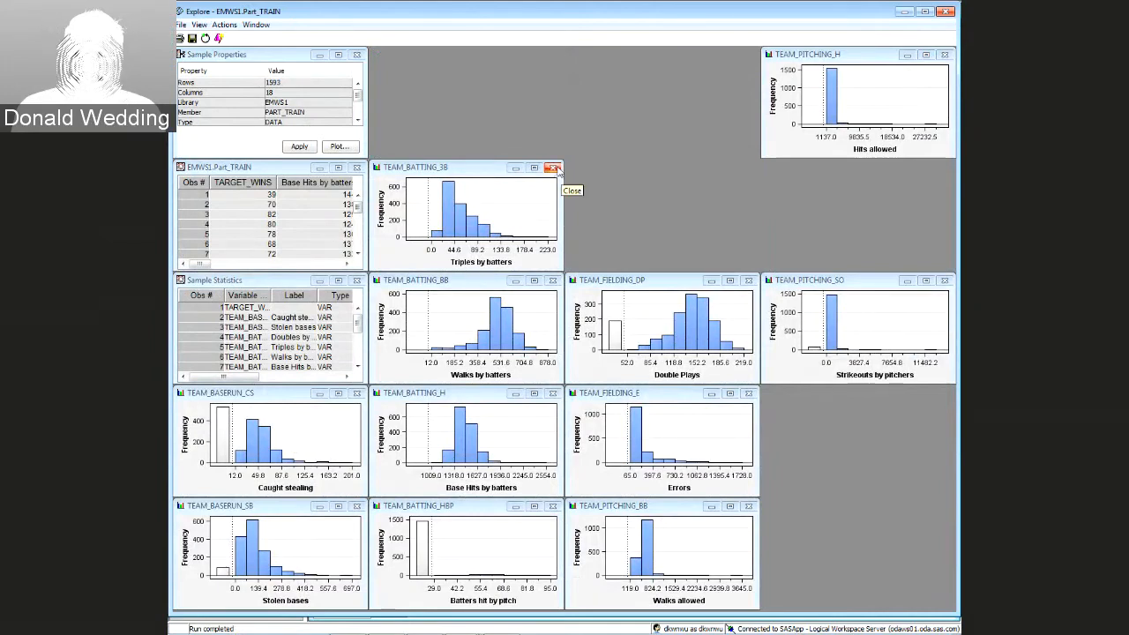
click(553, 169)
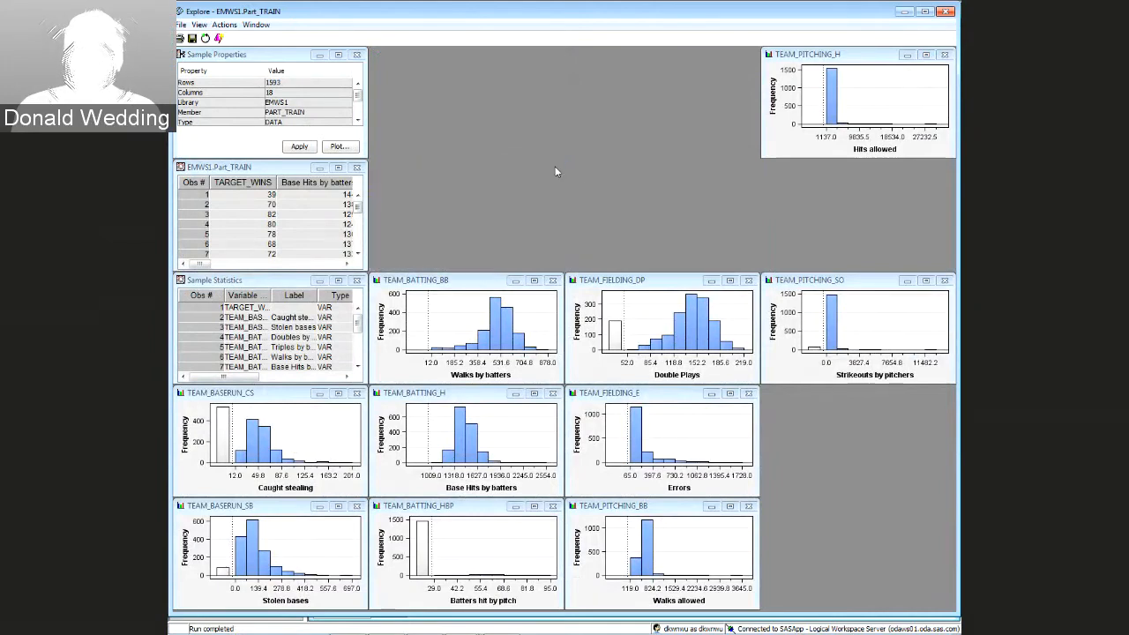
click(553, 282)
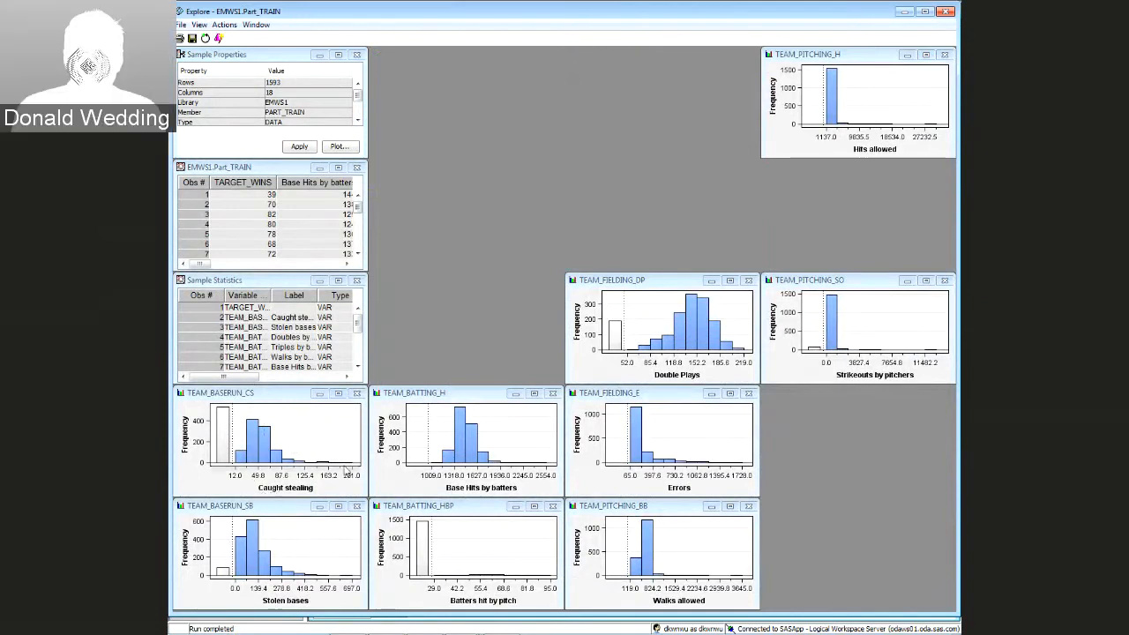
Close the BASERUN_CS, BASERUN_SB, BATTING_HBP, FIELDING_DP and BATTING_H charts, moving TEAM_FIELDING_E up
click(357, 395)
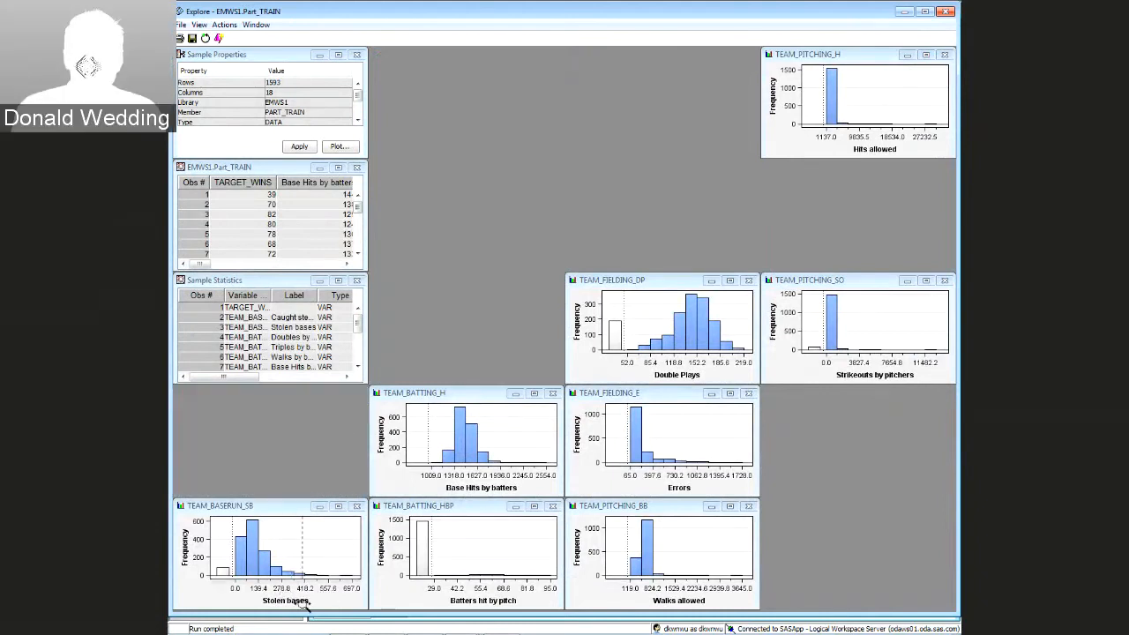
click(358, 505)
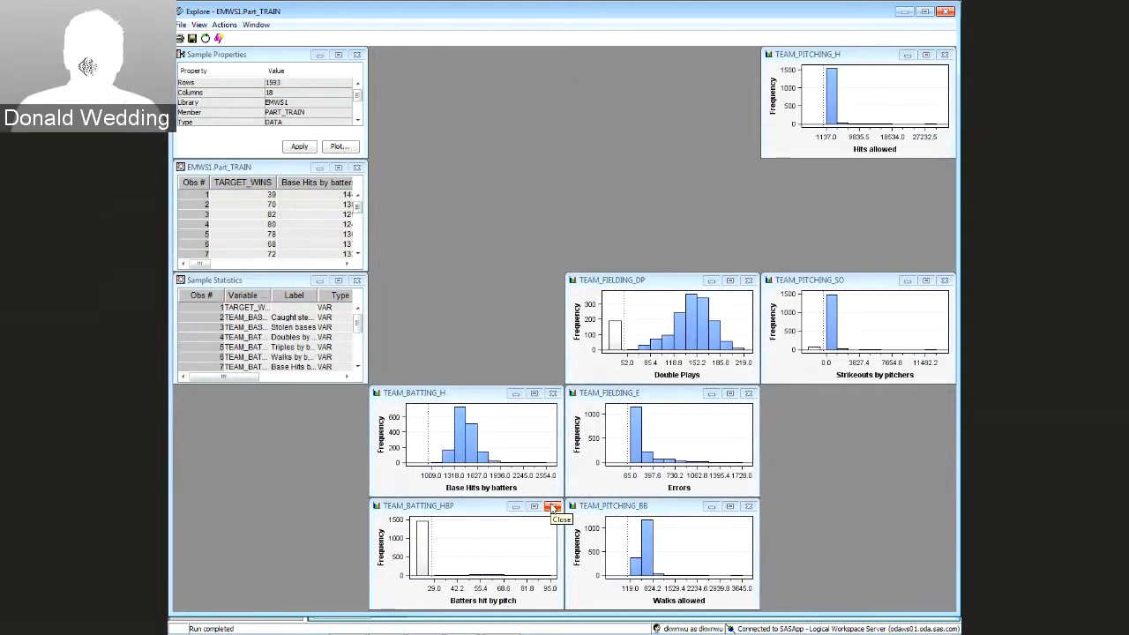
click(553, 508)
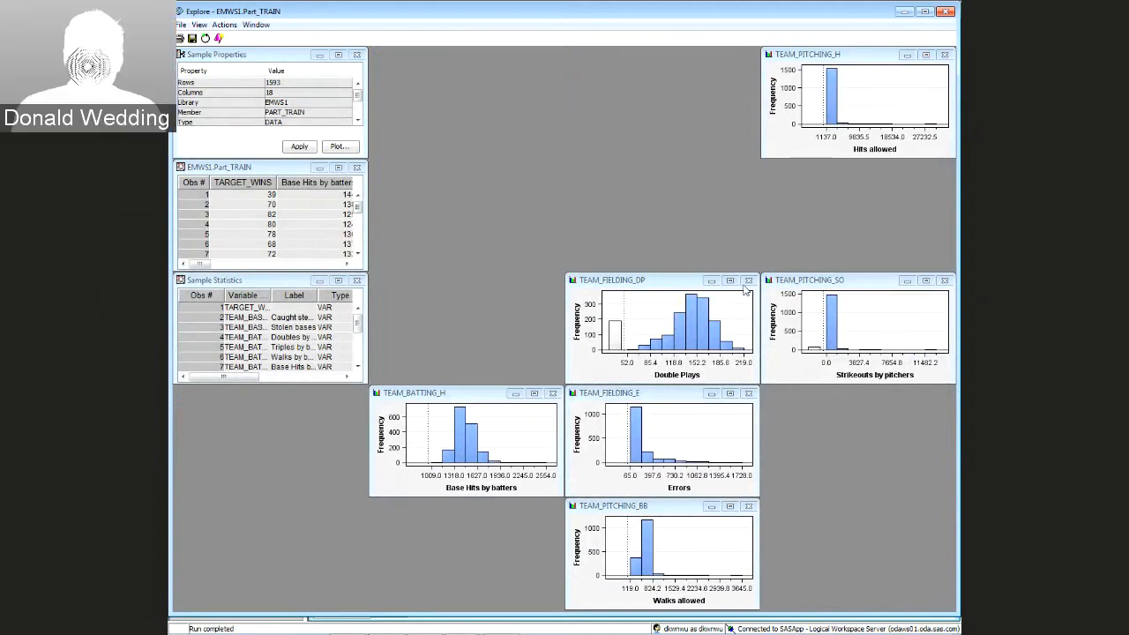
click(748, 281)
click(552, 393)
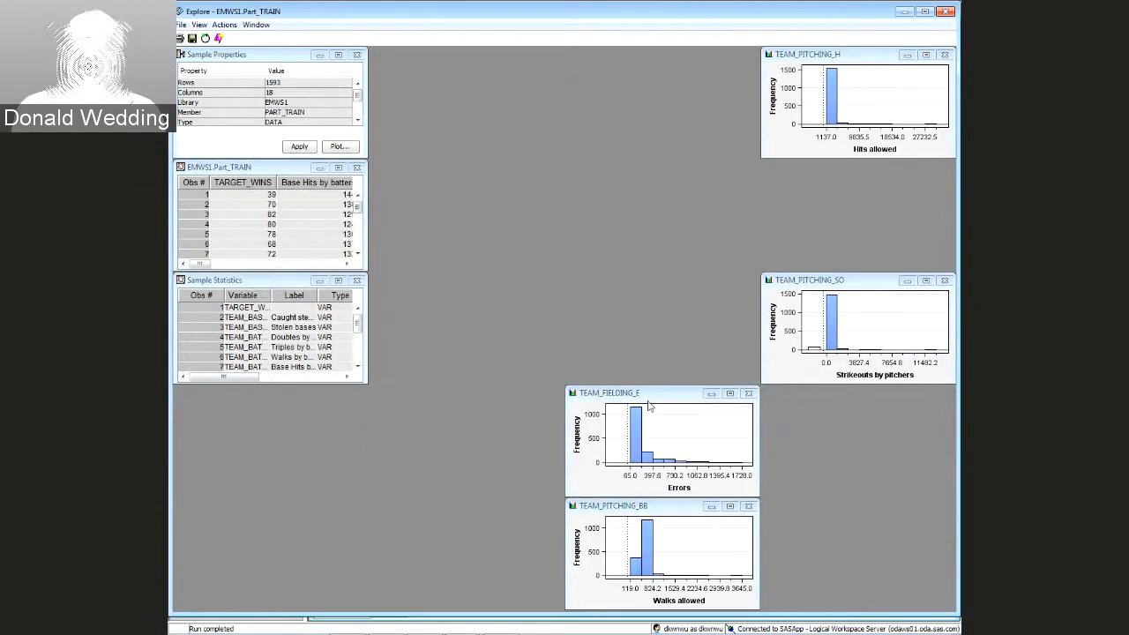
drag(659, 393, 659, 138)
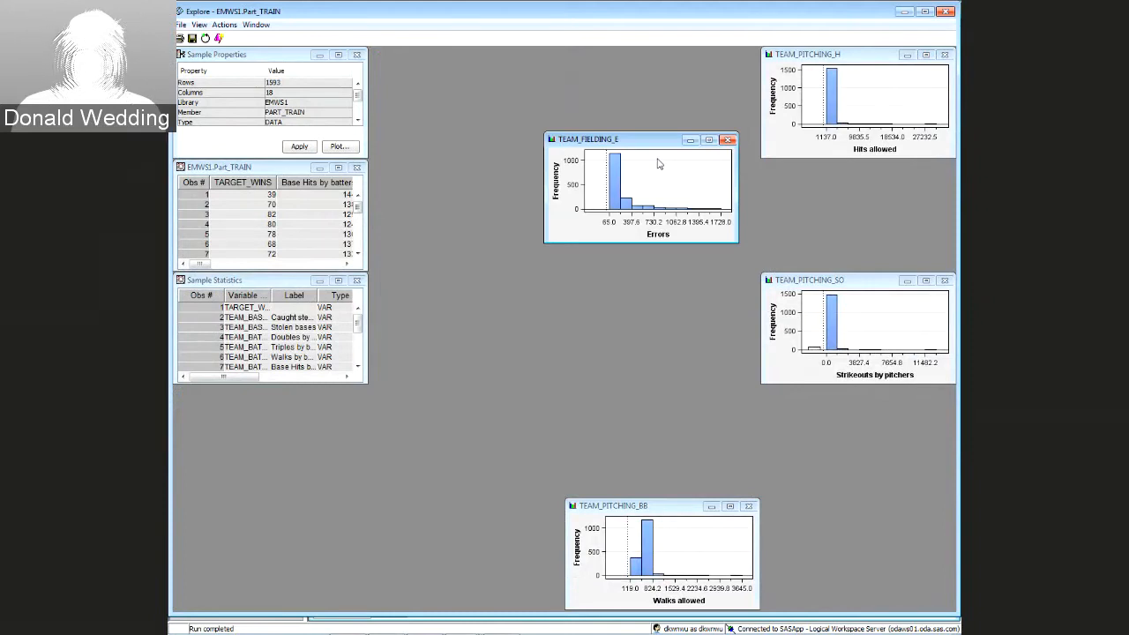
Set TEAM_FIELDING_E's transformation method to Log
click(947, 12)
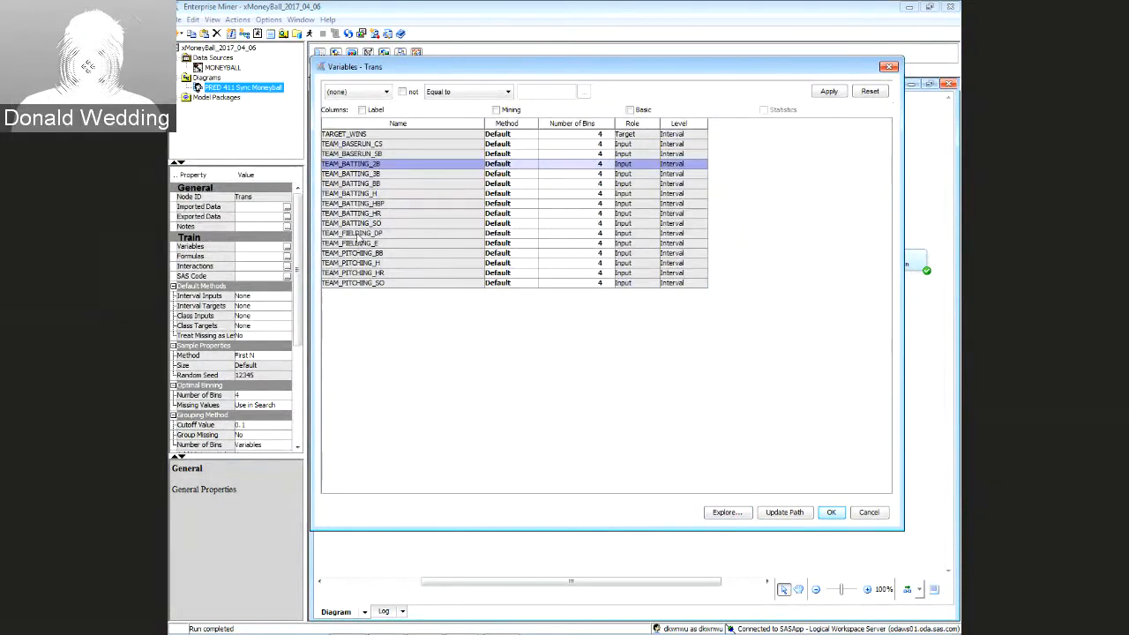
click(360, 243)
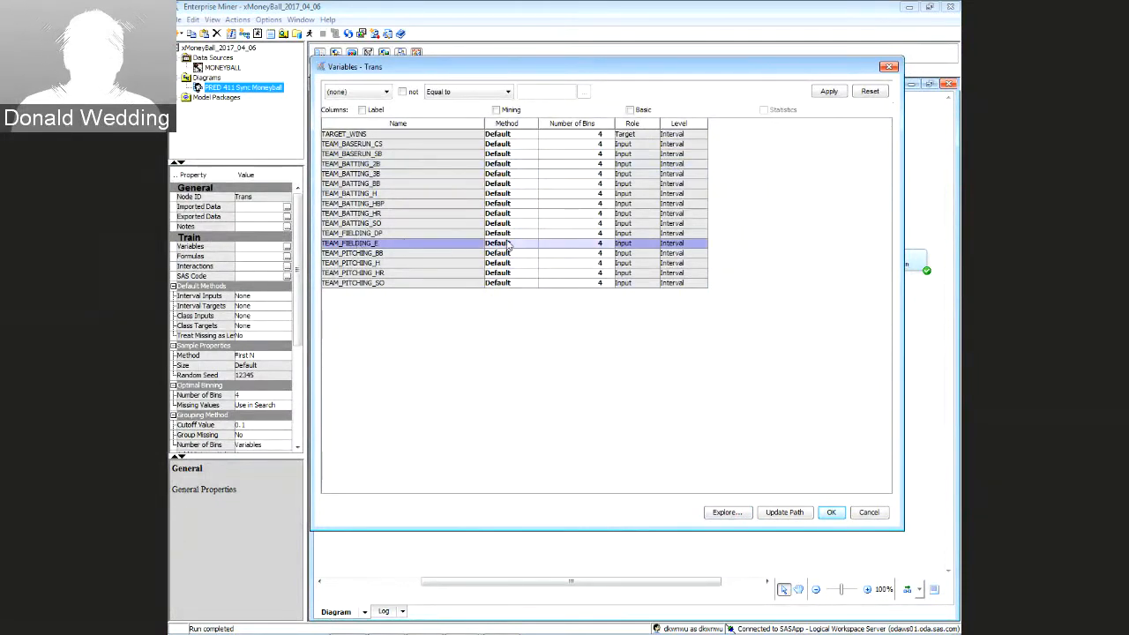
click(533, 244)
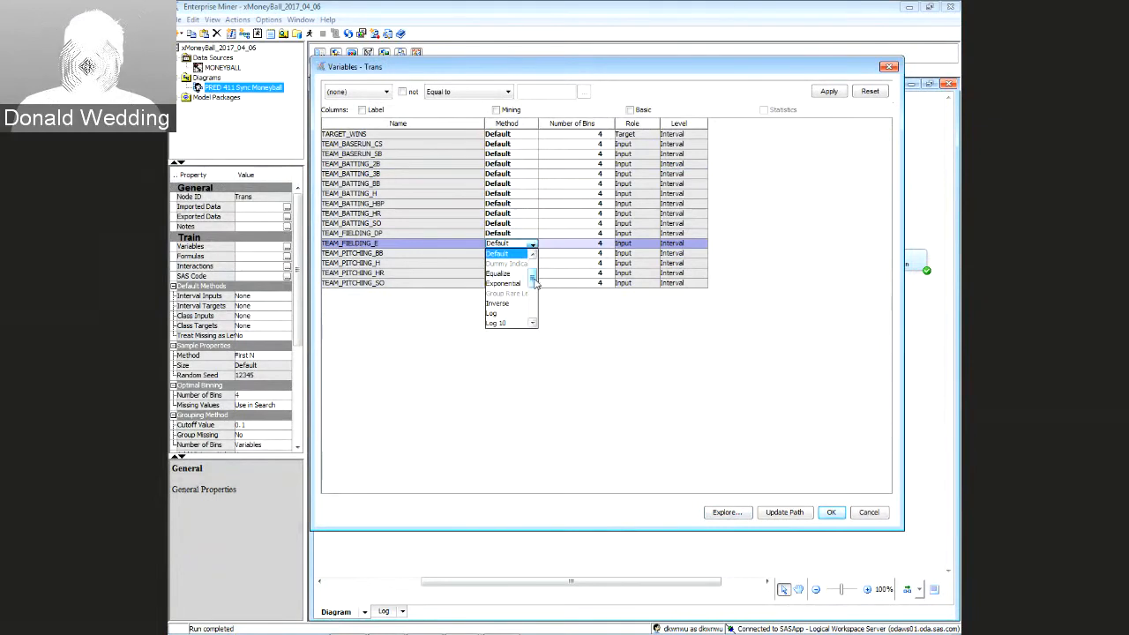
scroll(529, 282, down, 1)
click(506, 294)
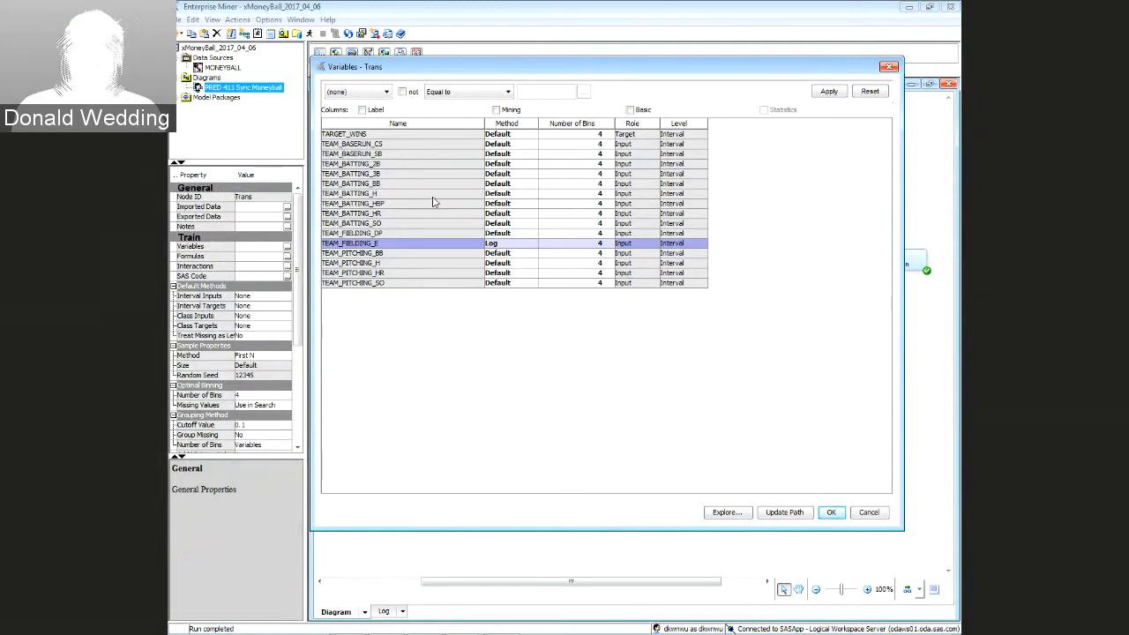
Apply Log to TEAM_PITCHING_H, TEAM_PITCHING_BB and TEAM_PITCHING_SO together and confirm
click(363, 263)
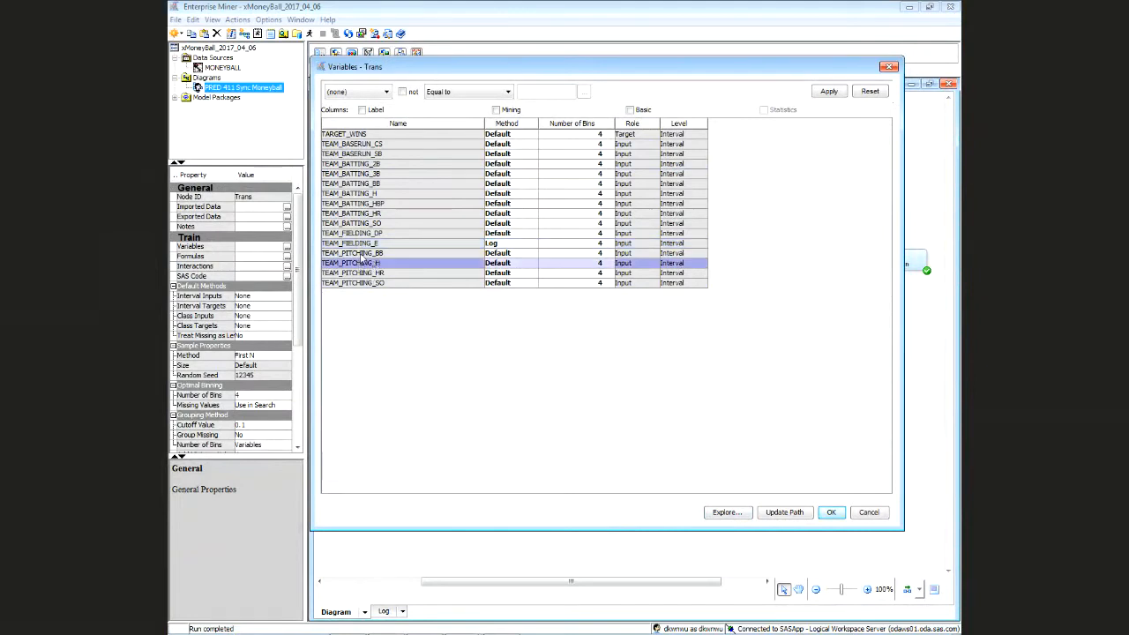
ctrl+click(362, 253)
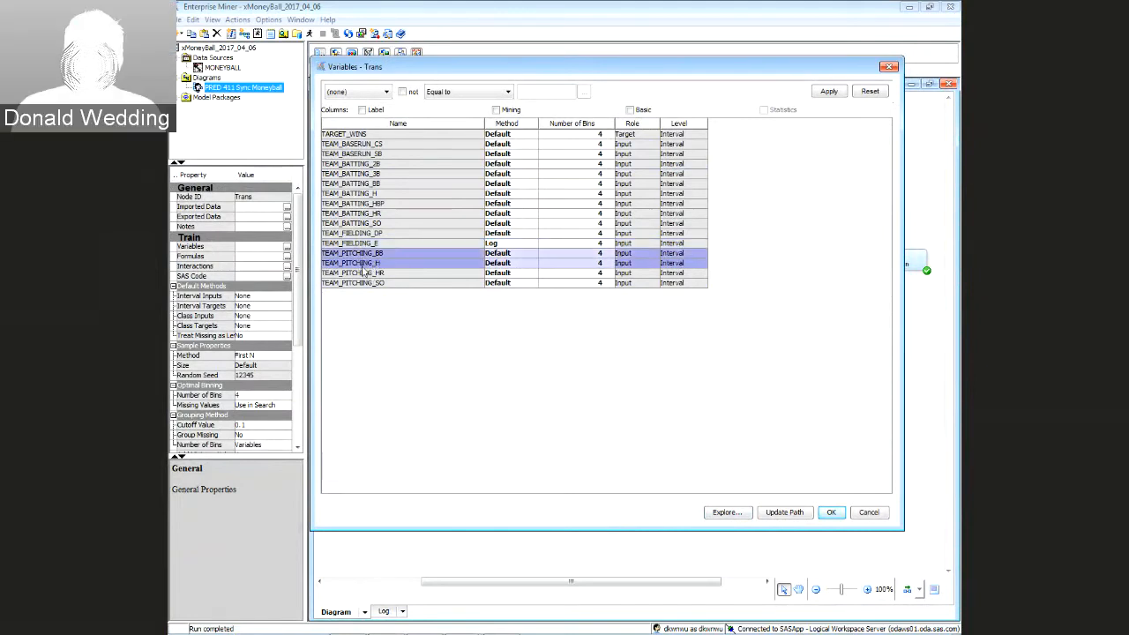
ctrl+click(529, 283)
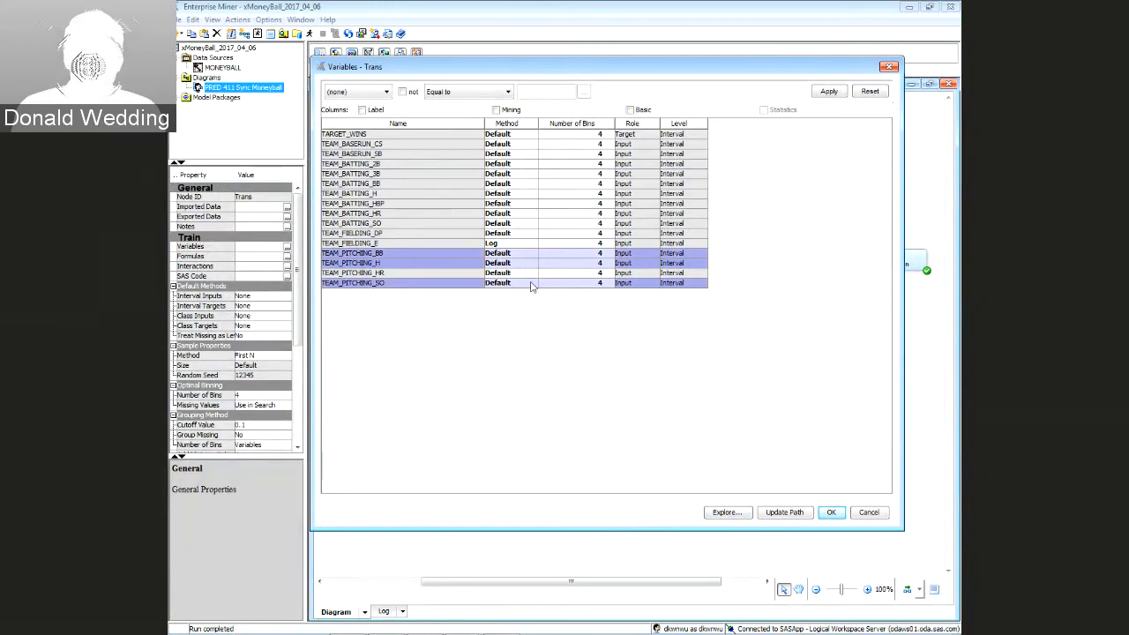
click(531, 284)
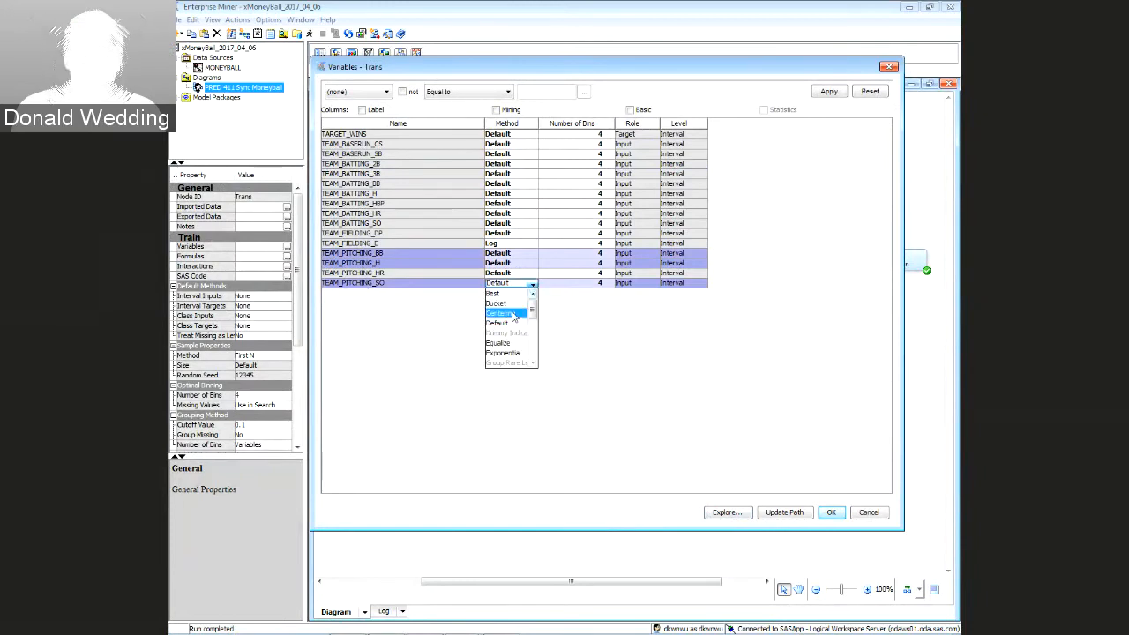
drag(533, 312, 533, 329)
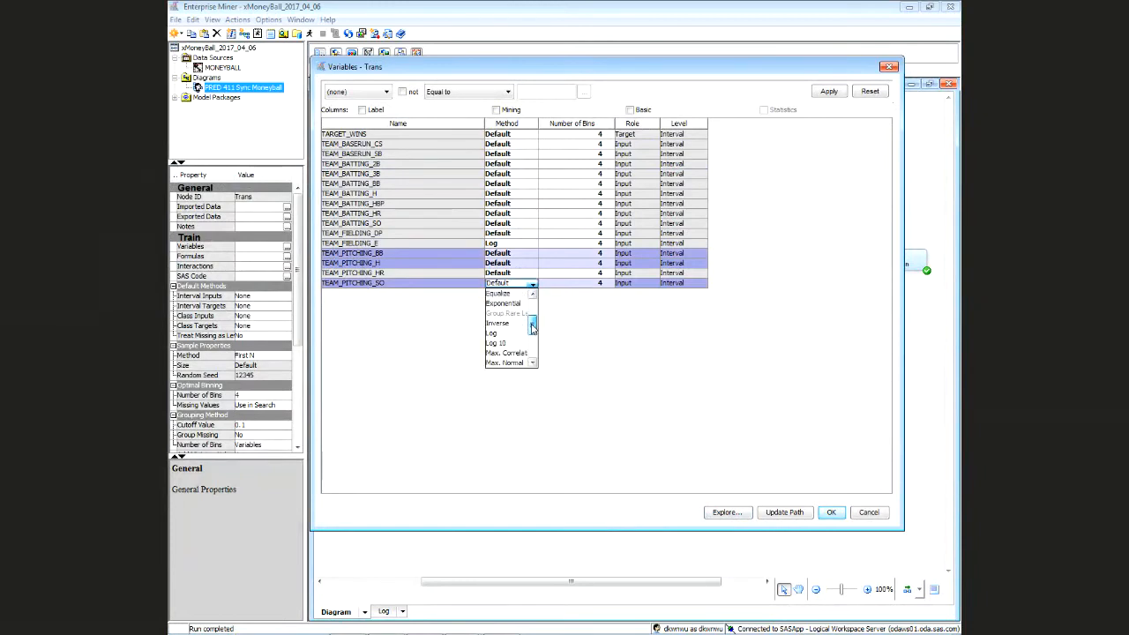
click(499, 334)
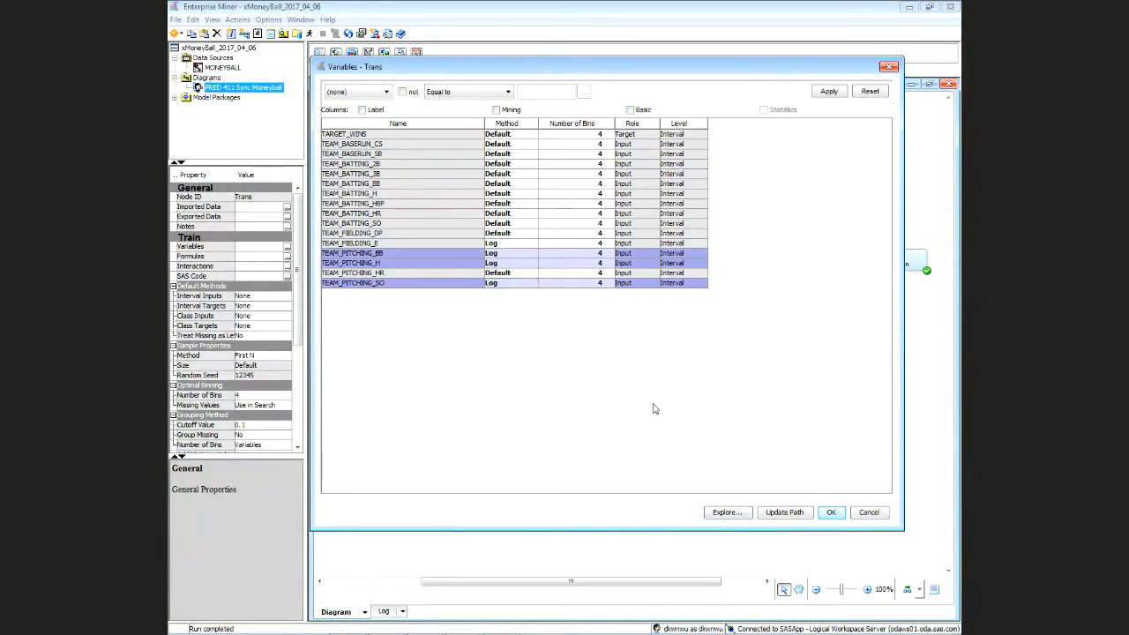
click(833, 514)
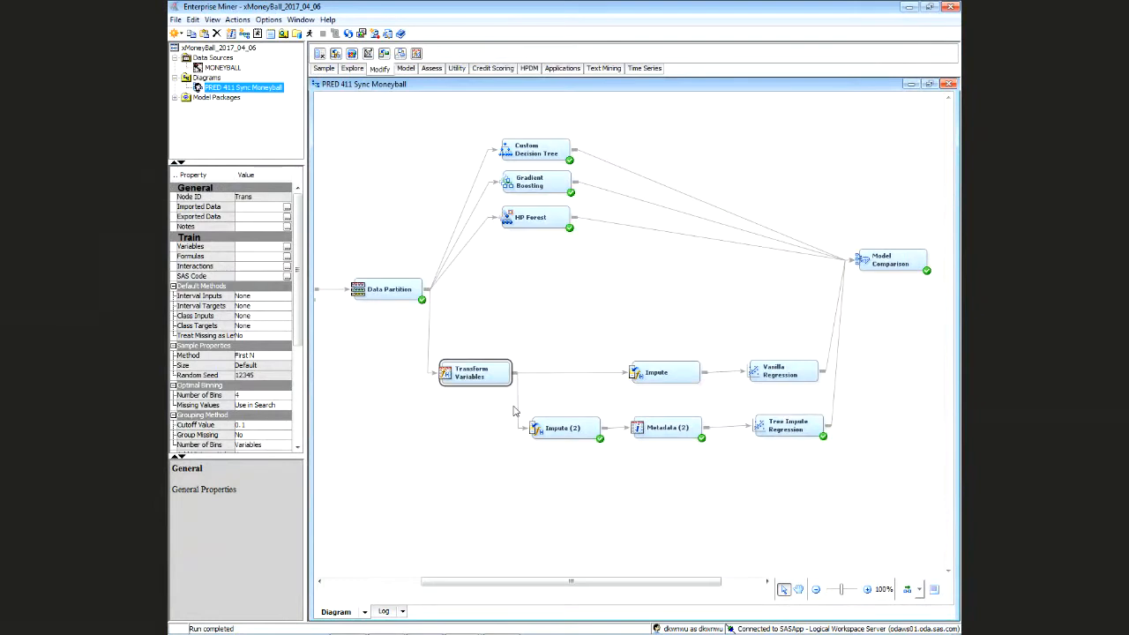
Delete the Transform Variables link to Impute and place a Metadata node beside Transform Variables
click(518, 410)
click(523, 404)
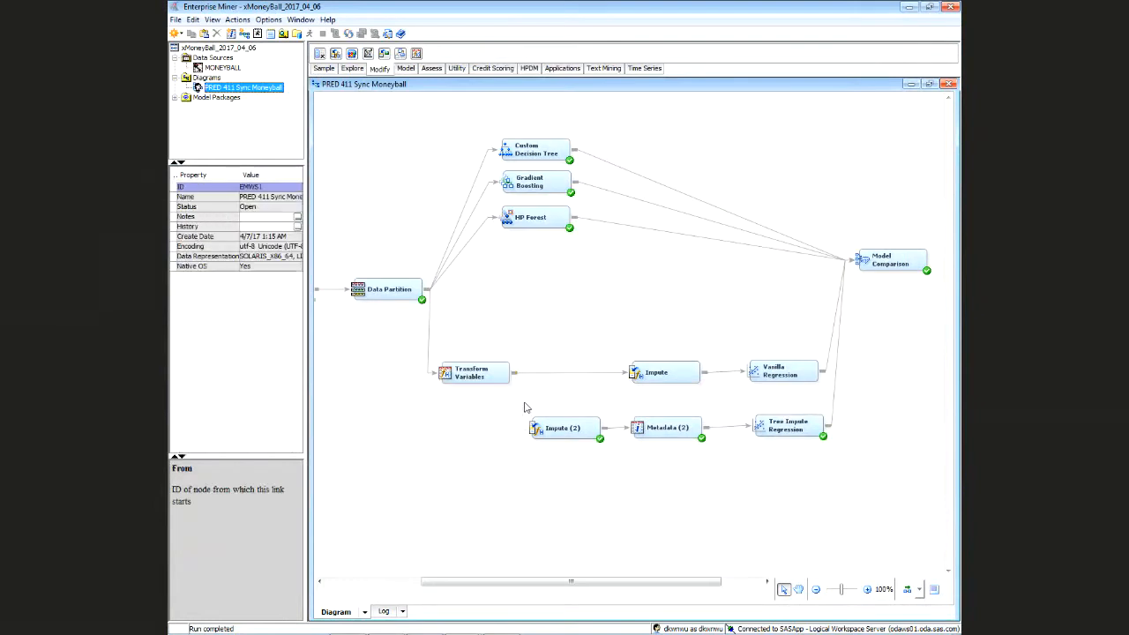
click(531, 373)
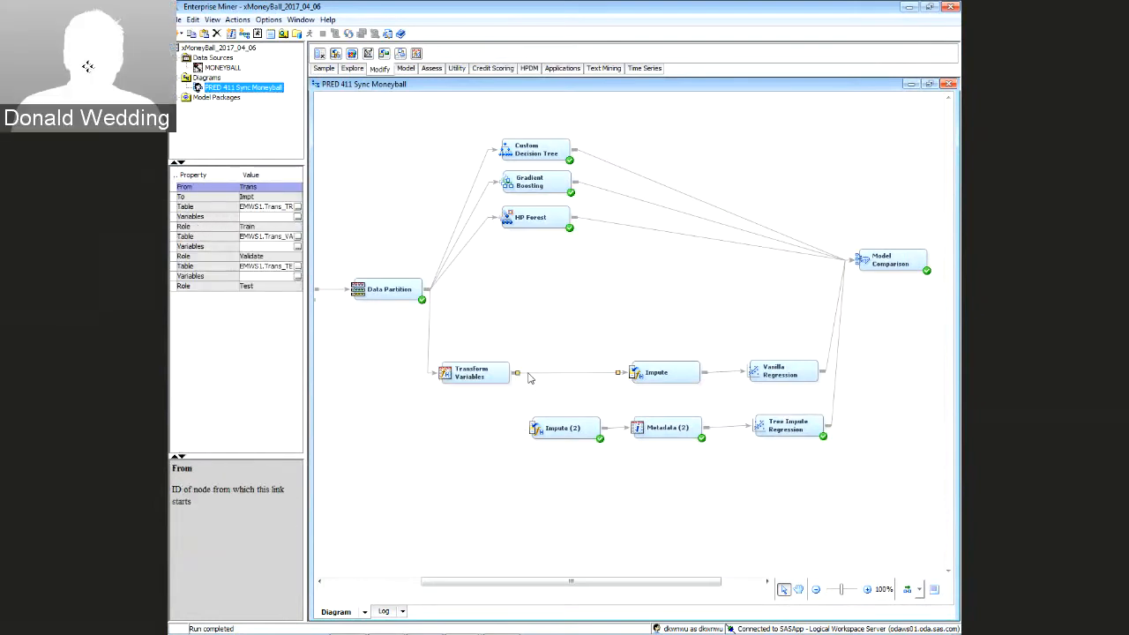
key(Delete)
drag(496, 374, 476, 382)
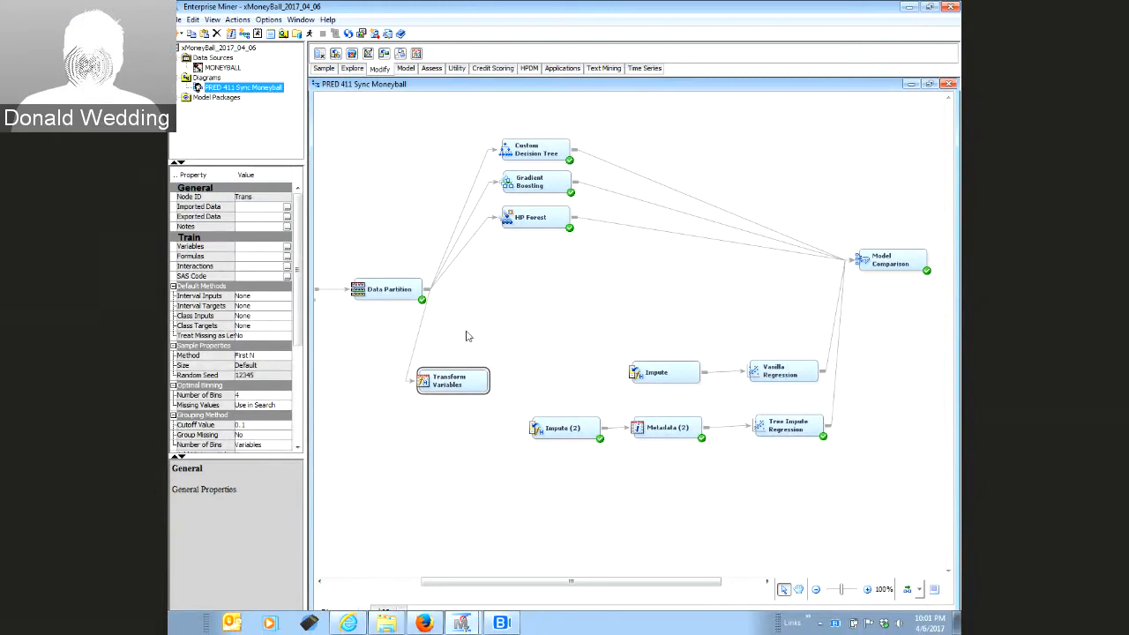
click(456, 68)
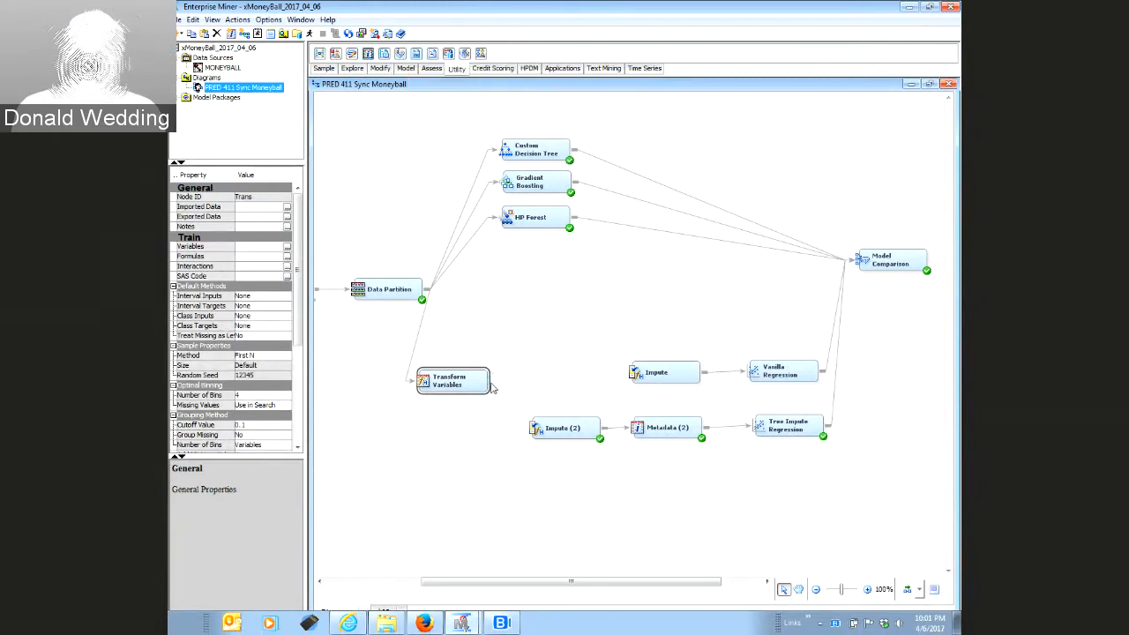
drag(496, 381, 534, 381)
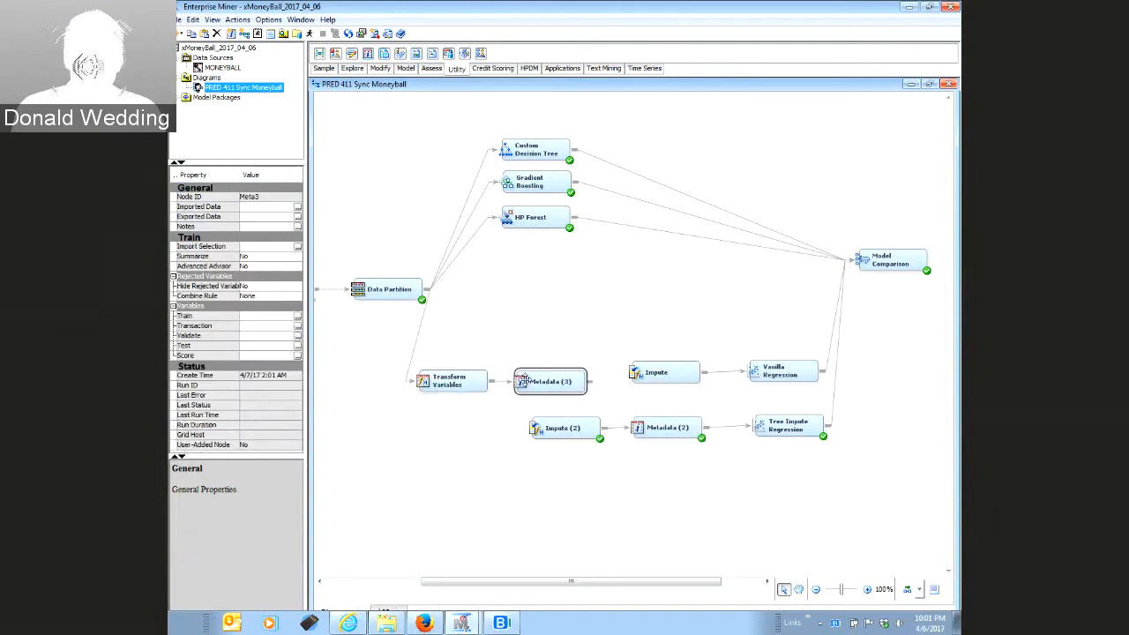
Shift both Impute branches right and connect Metadata (3) to Impute (2) and Impute
drag(615, 331, 871, 410)
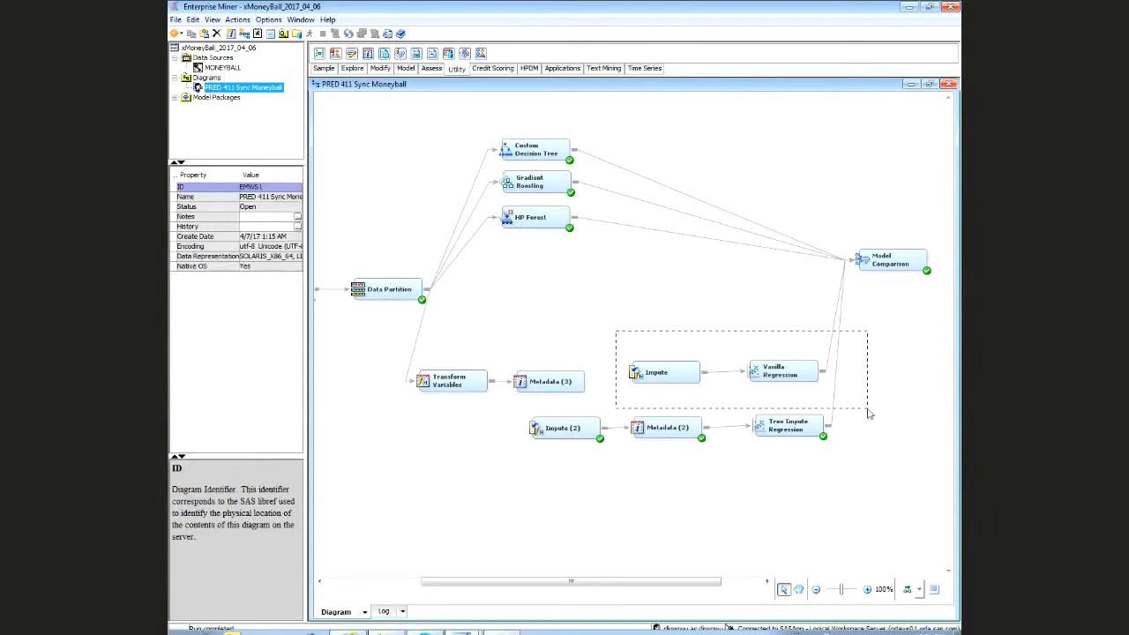
drag(672, 373, 736, 373)
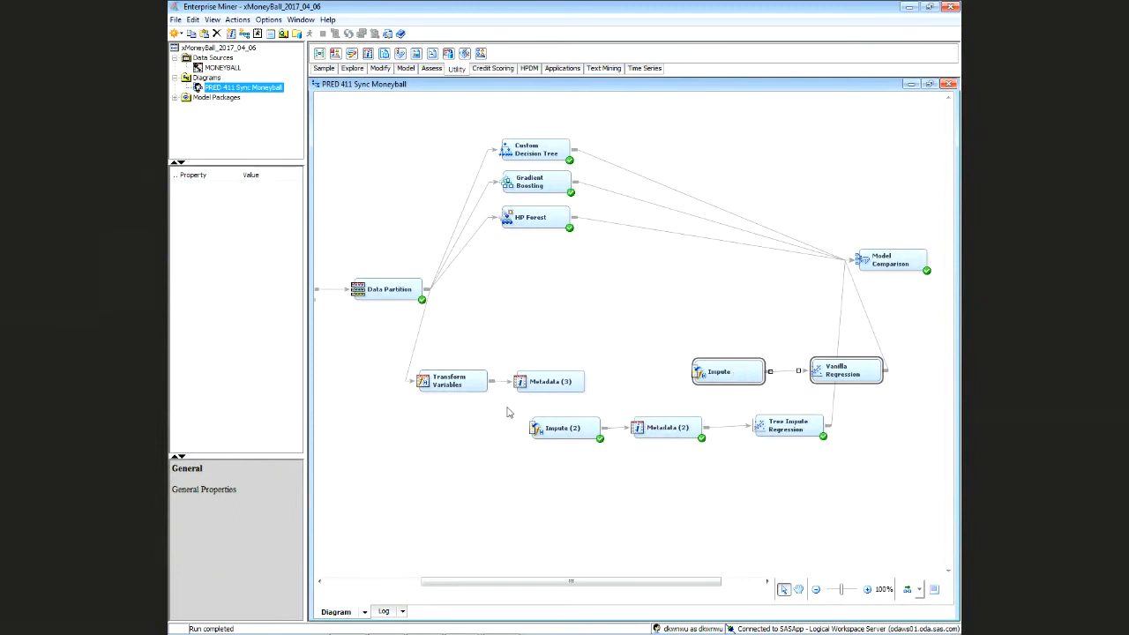
drag(519, 403, 832, 464)
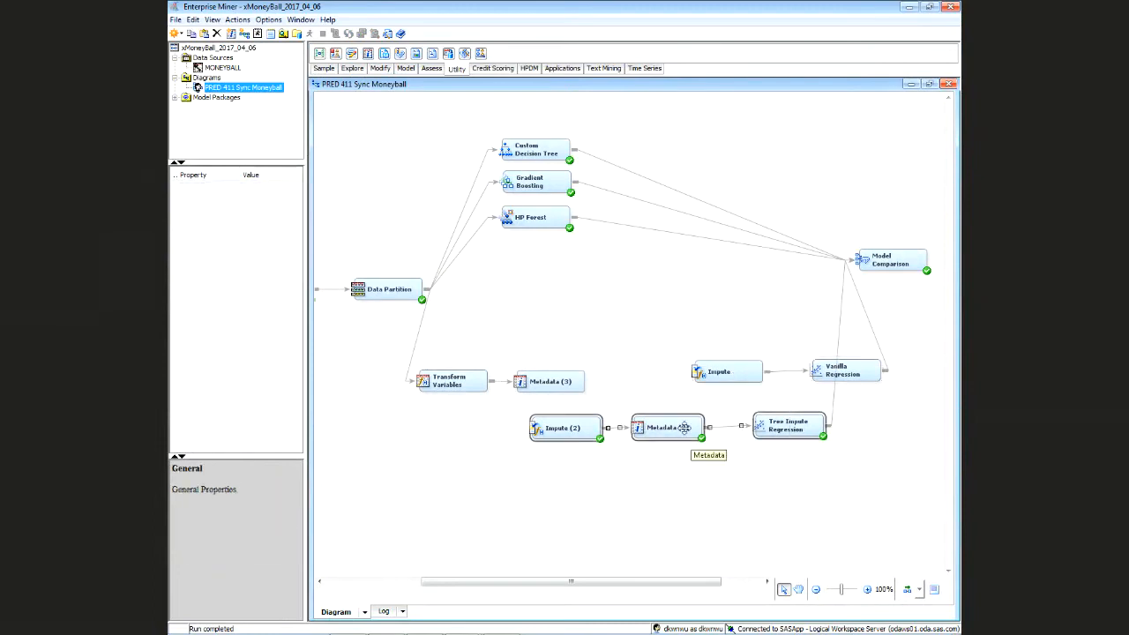
drag(683, 433, 758, 435)
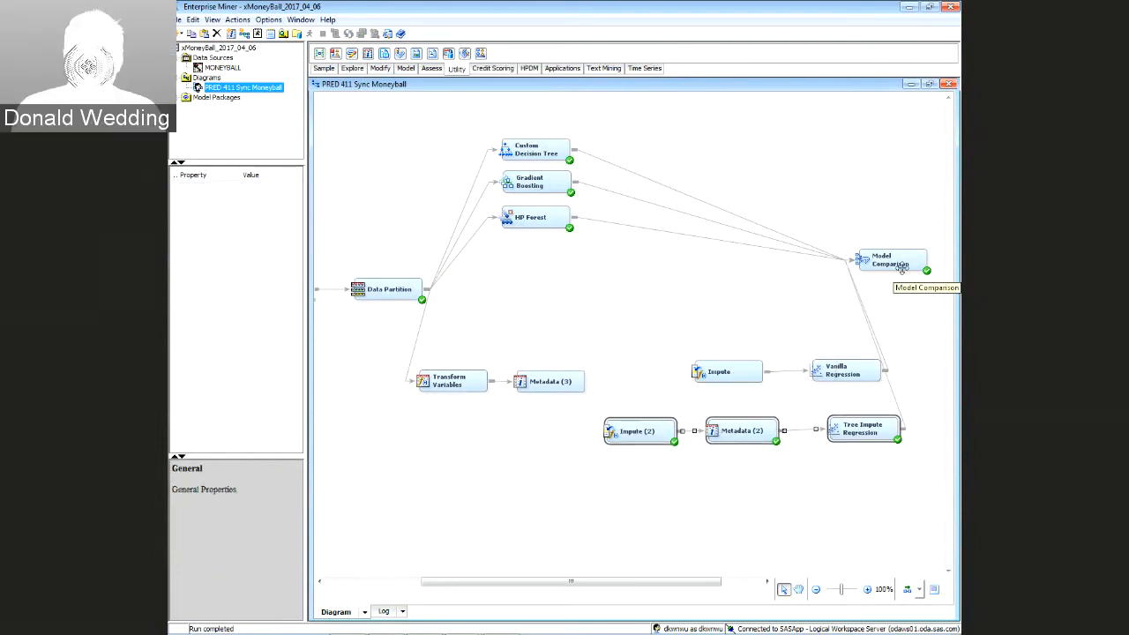
mouse_move(900, 268)
mouse_down()
mouse_move(942, 257)
mouse_move(892, 257)
mouse_up()
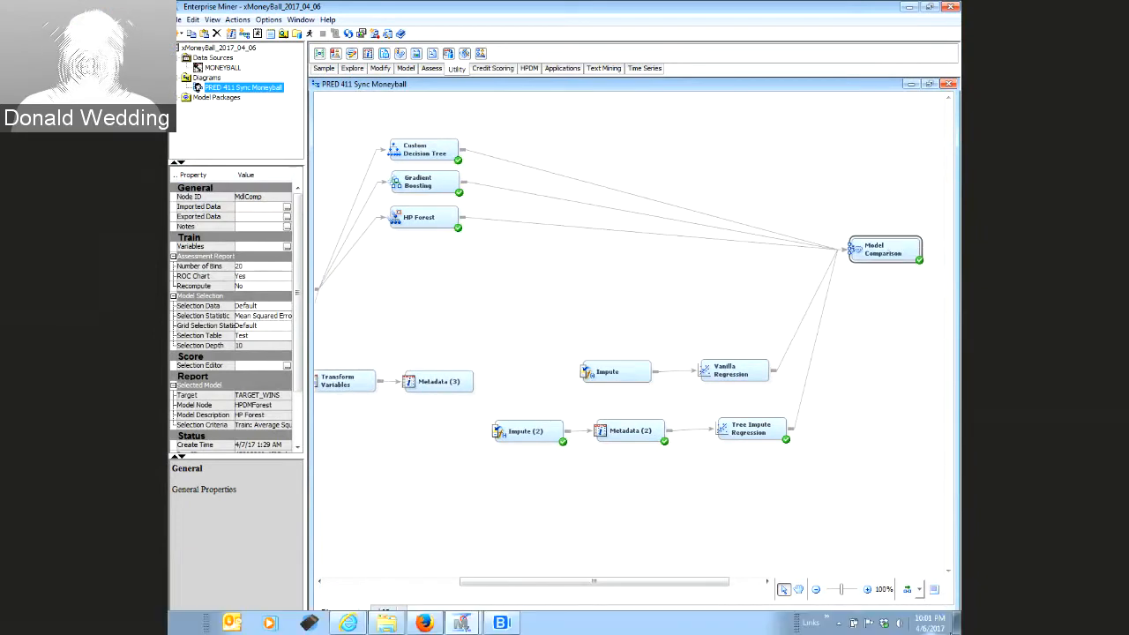
drag(480, 376, 499, 428)
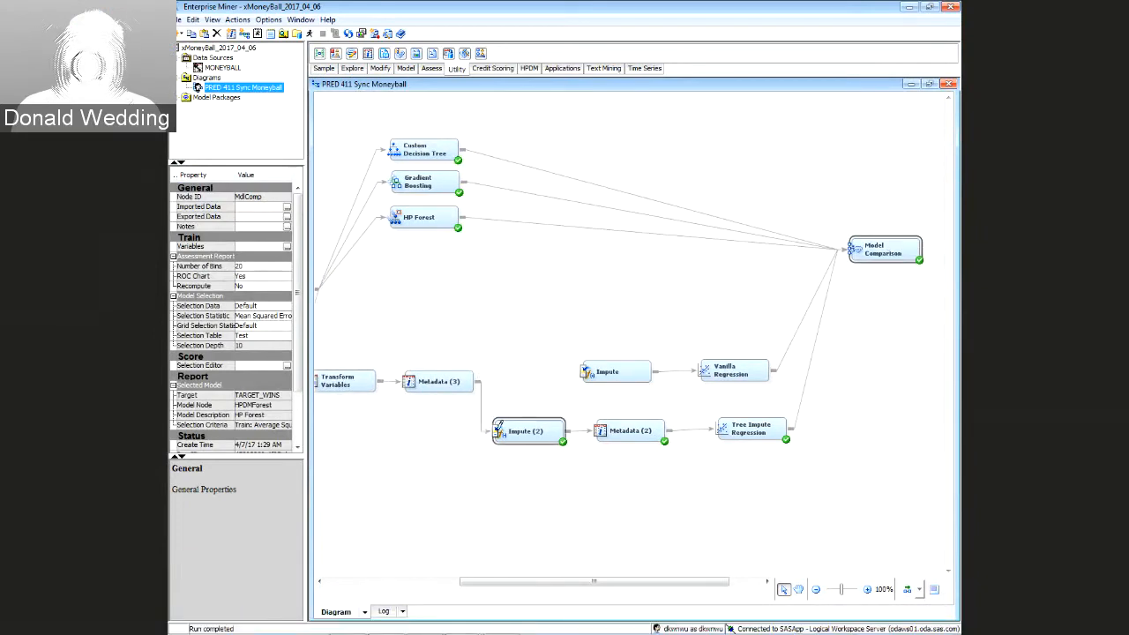
click(480, 379)
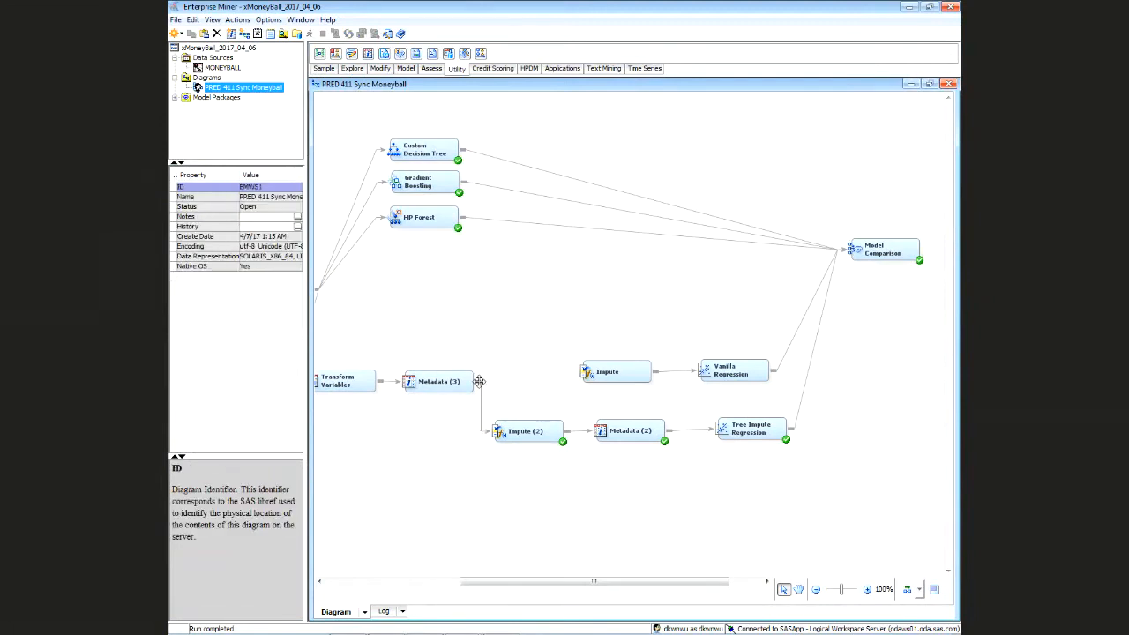
drag(480, 379, 608, 372)
Run the Metadata (3) node from its context menu and confirm with Yes
click(460, 380)
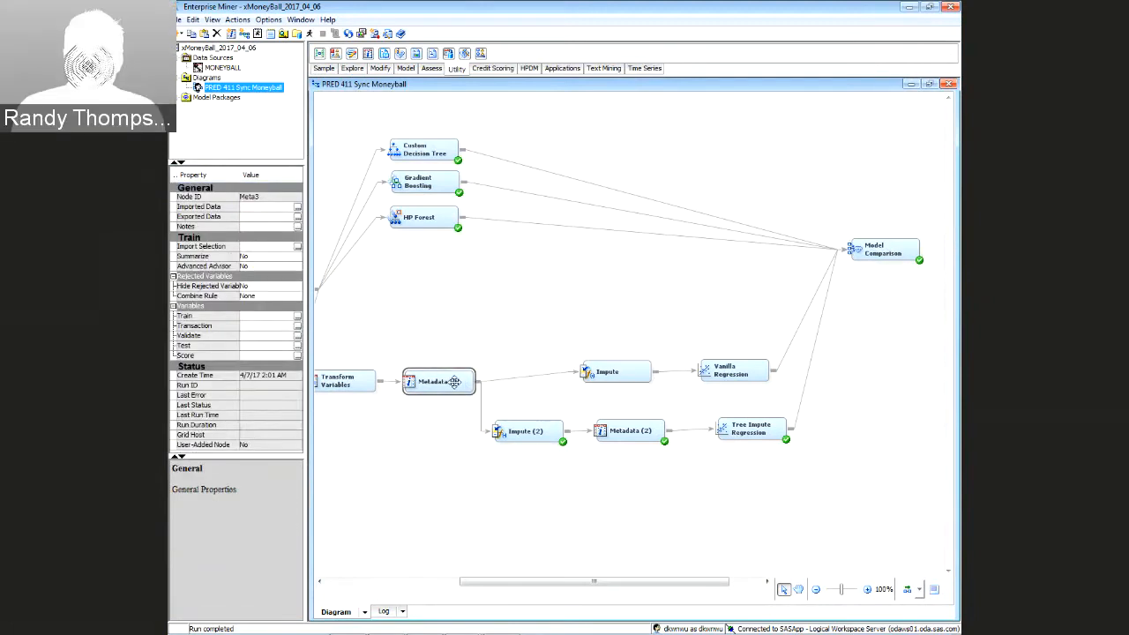
right_click(460, 380)
click(553, 418)
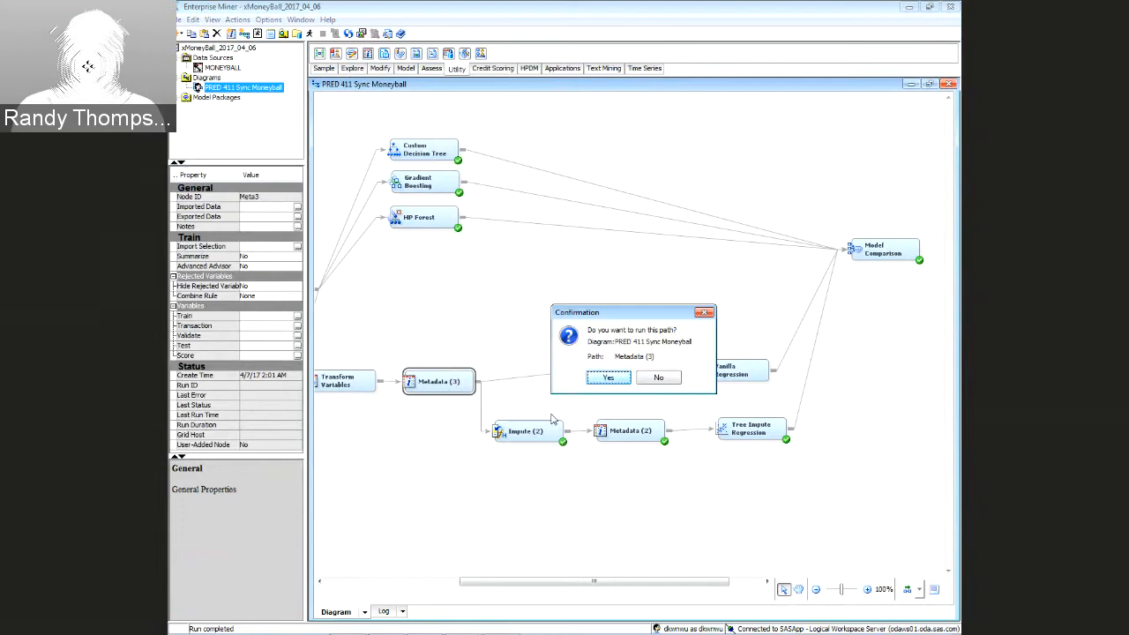
click(608, 377)
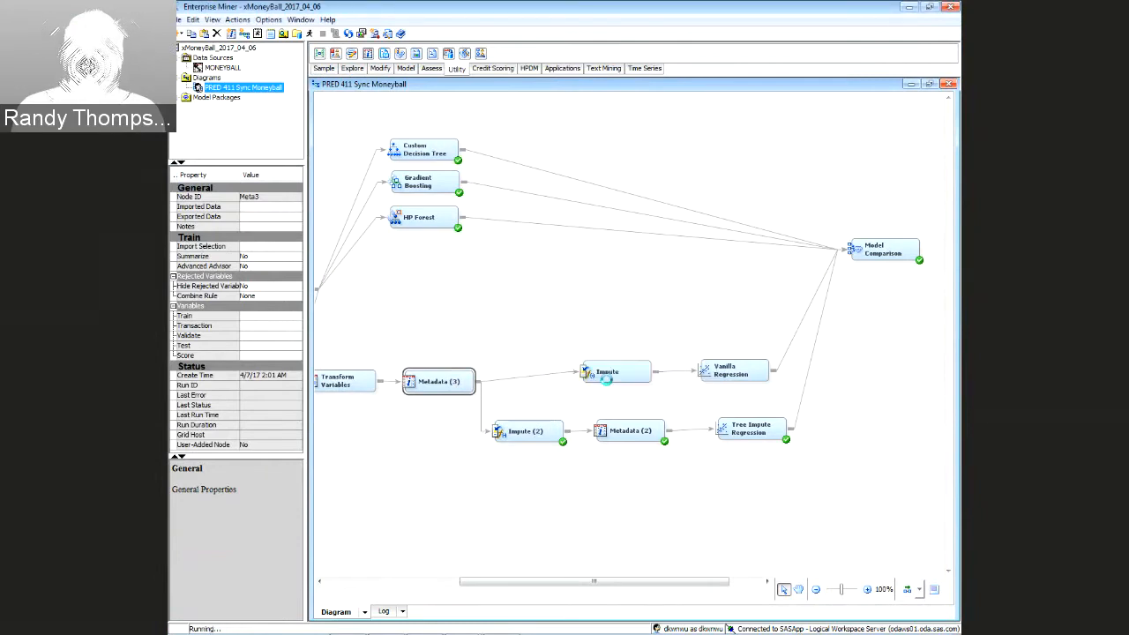
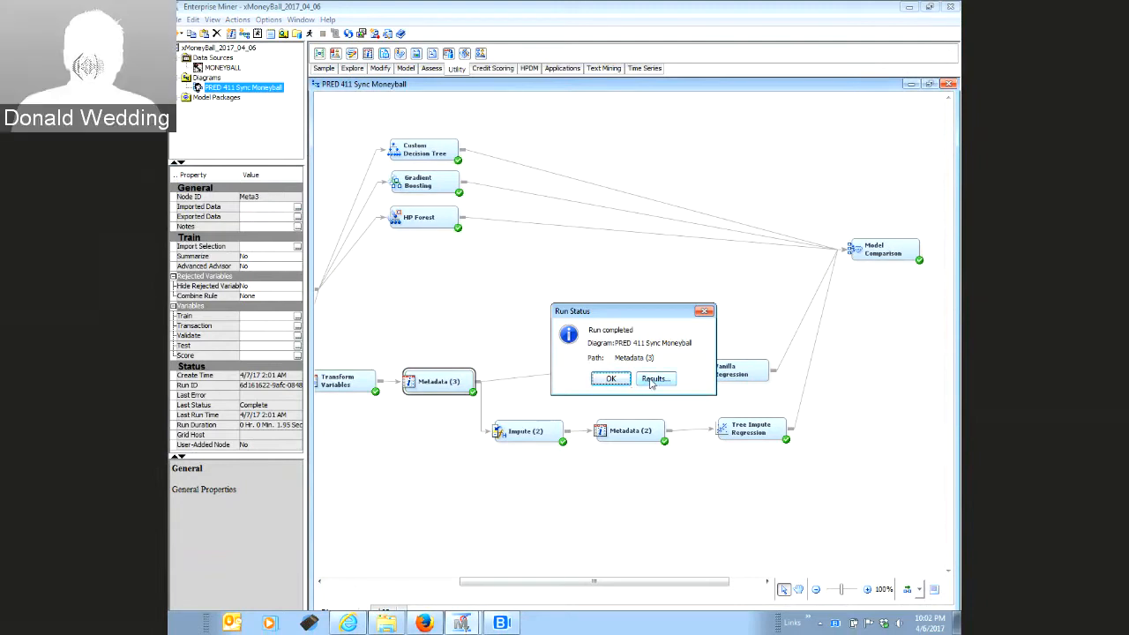
Dismiss the run notice and review Transform Variables' interval input choices, leaving None
click(611, 379)
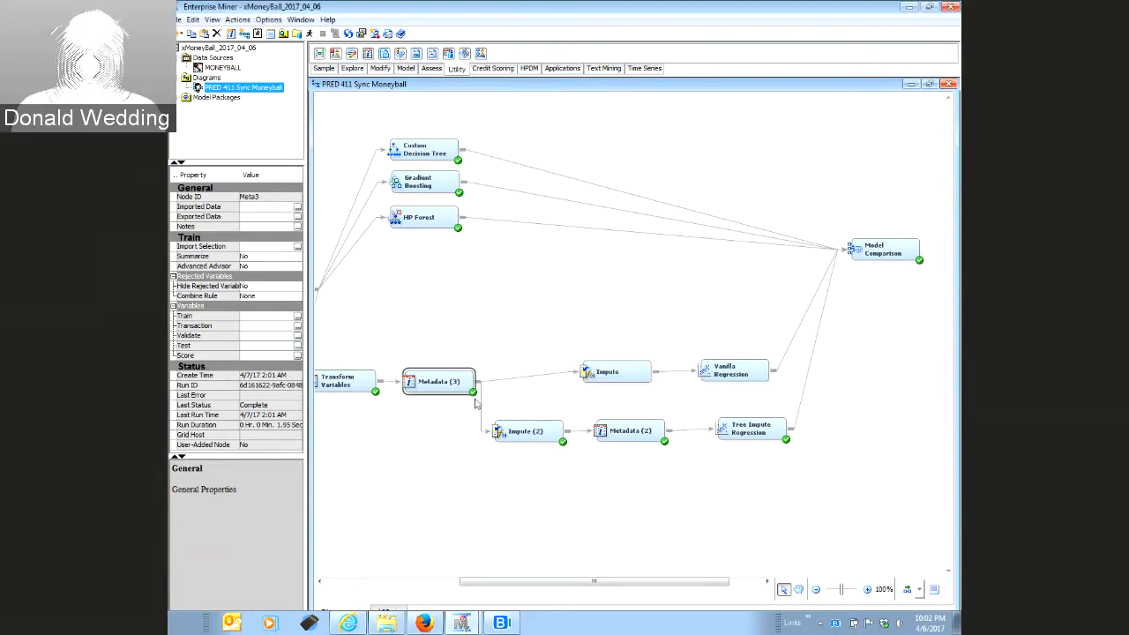
click(353, 386)
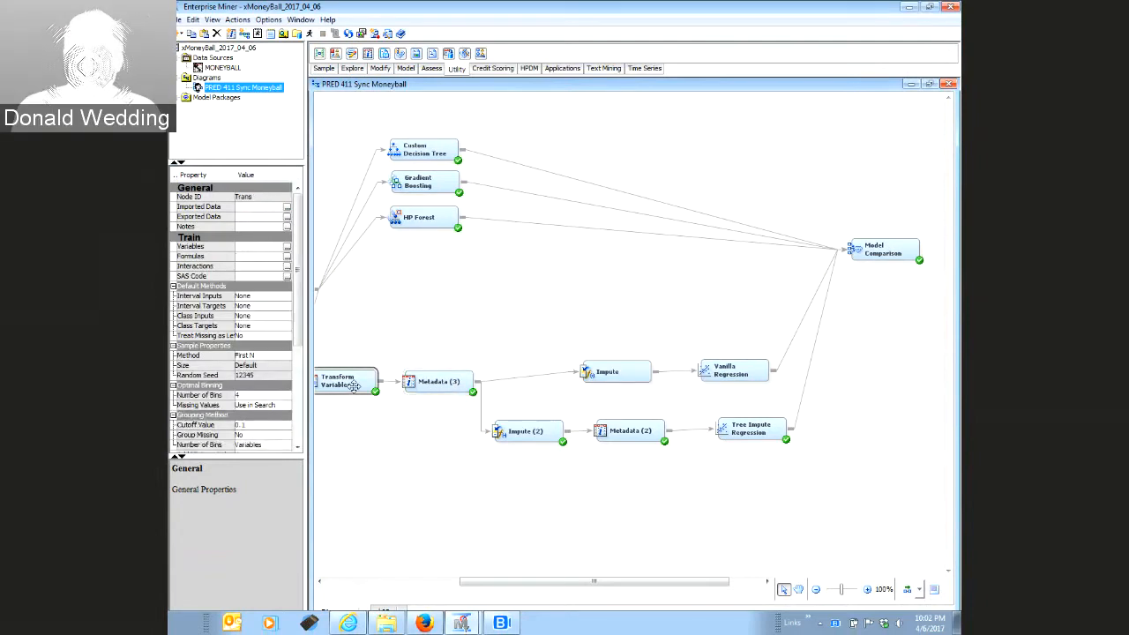
click(279, 297)
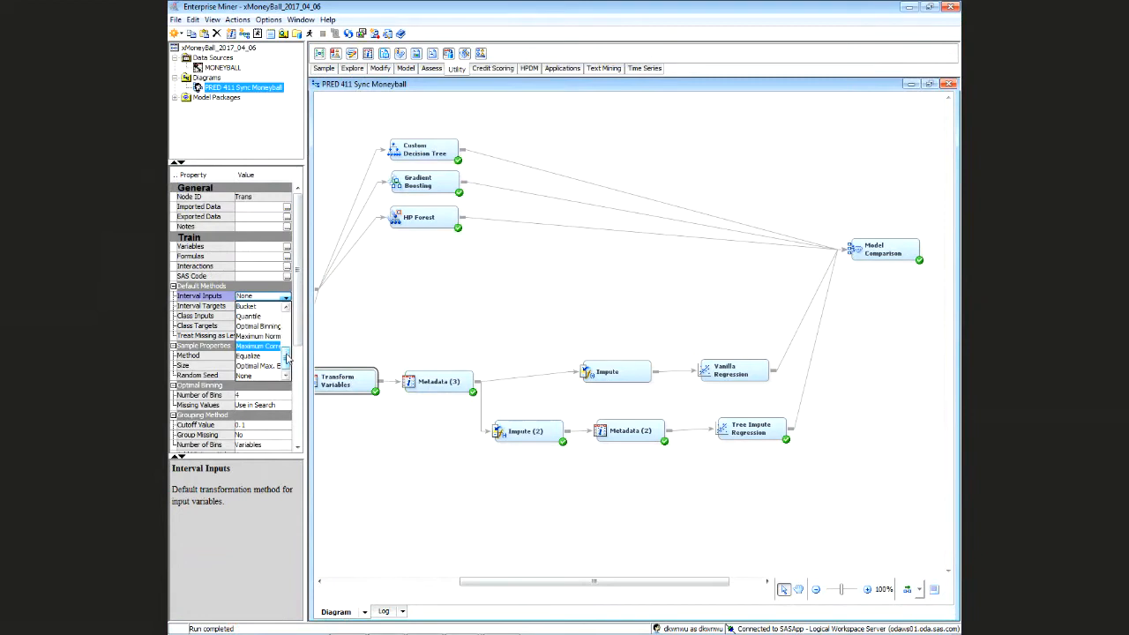
scroll(288, 346, up, 2)
mouse_move(287, 346)
mouse_down()
mouse_move(287, 322)
mouse_move(293, 362)
mouse_up()
click(472, 324)
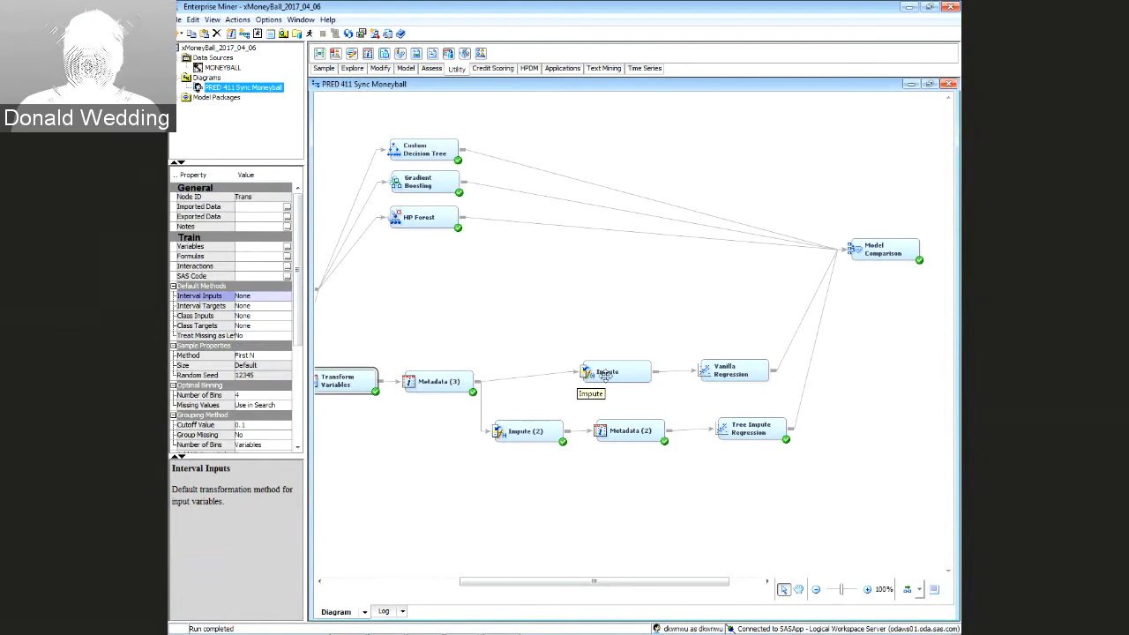
Realign the Impute, Vanilla Regression, Model Comparison and Impute (2) nodes
drag(605, 374, 622, 381)
drag(724, 371, 741, 379)
mouse_move(857, 255)
mouse_down()
mouse_move(895, 248)
mouse_move(857, 240)
mouse_up()
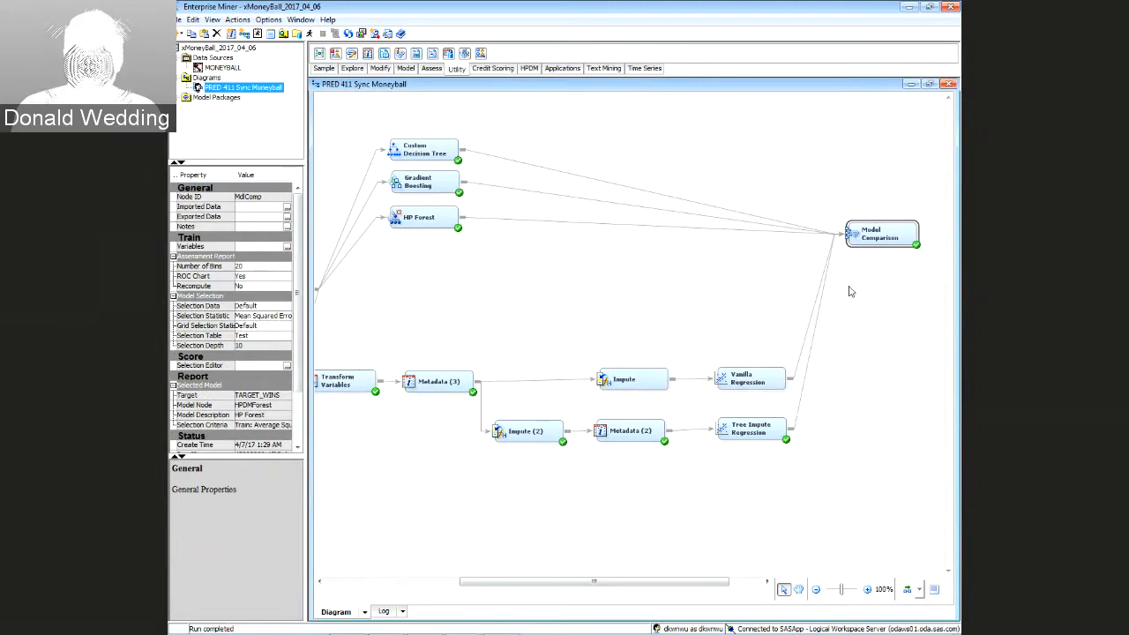
click(441, 477)
drag(521, 432, 524, 432)
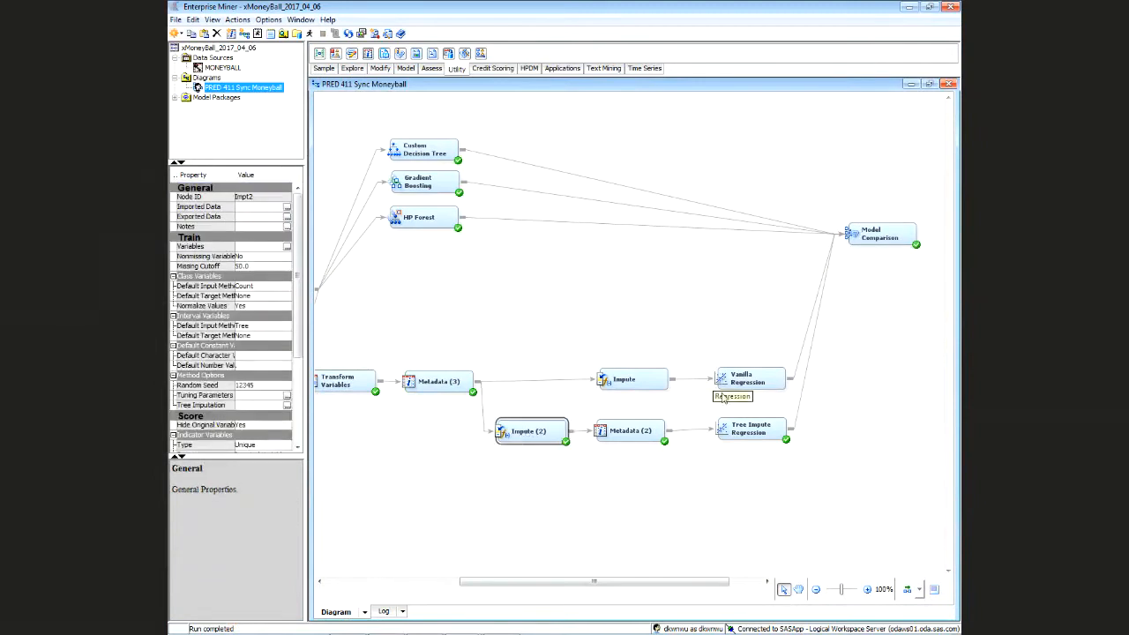
Scroll the diagram left and open the Variables list for Metadata (3)
drag(593, 581, 535, 581)
click(568, 381)
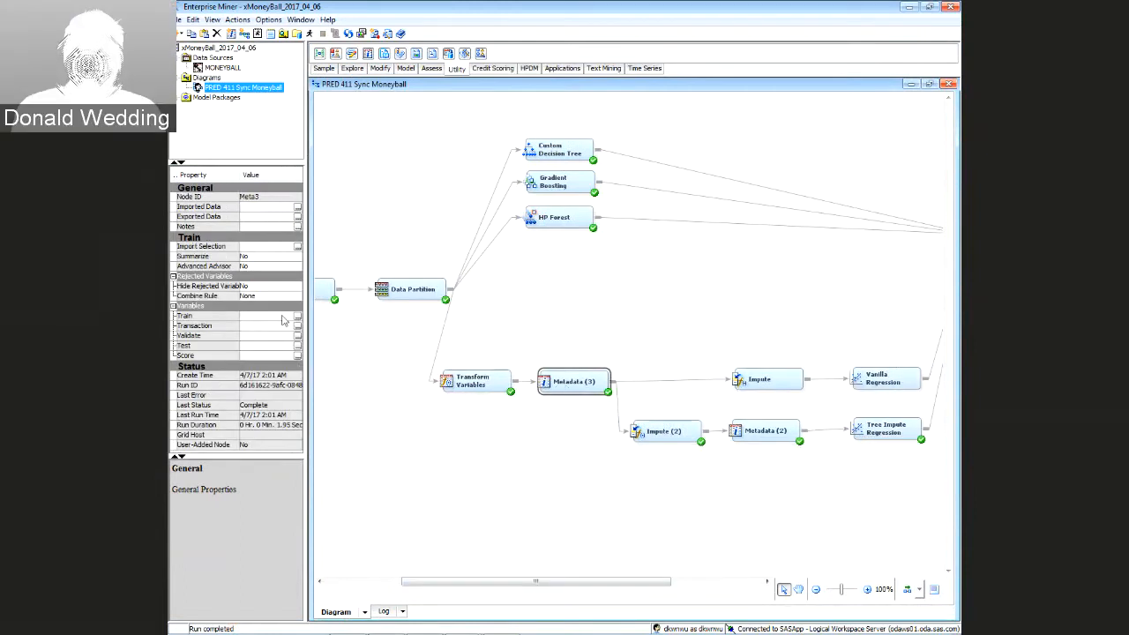
click(298, 315)
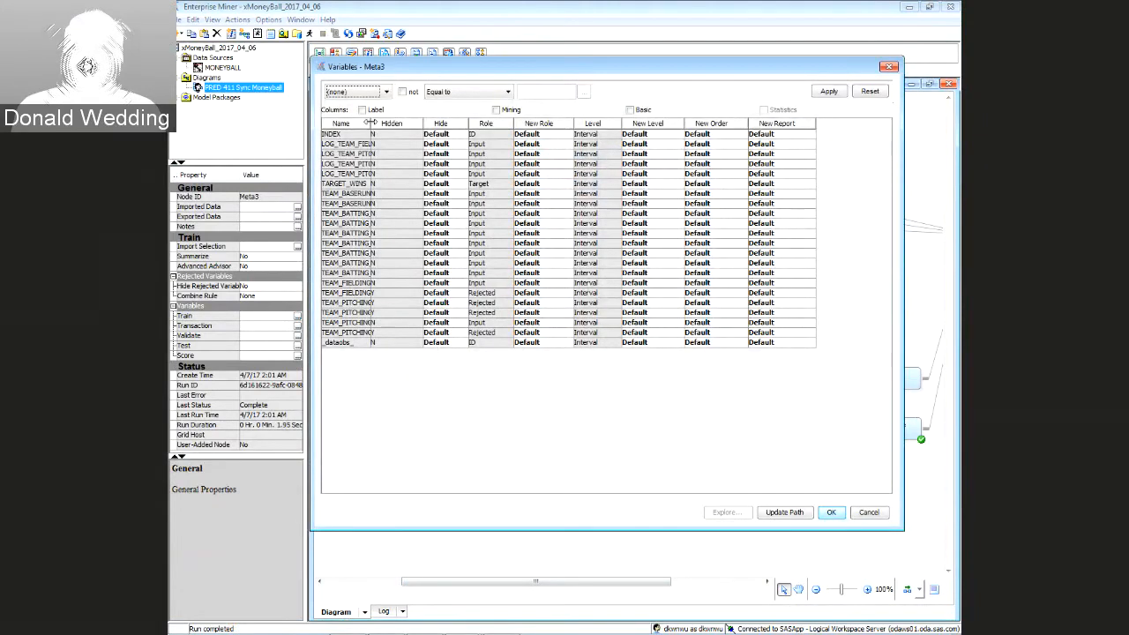
drag(370, 123, 447, 122)
click(375, 143)
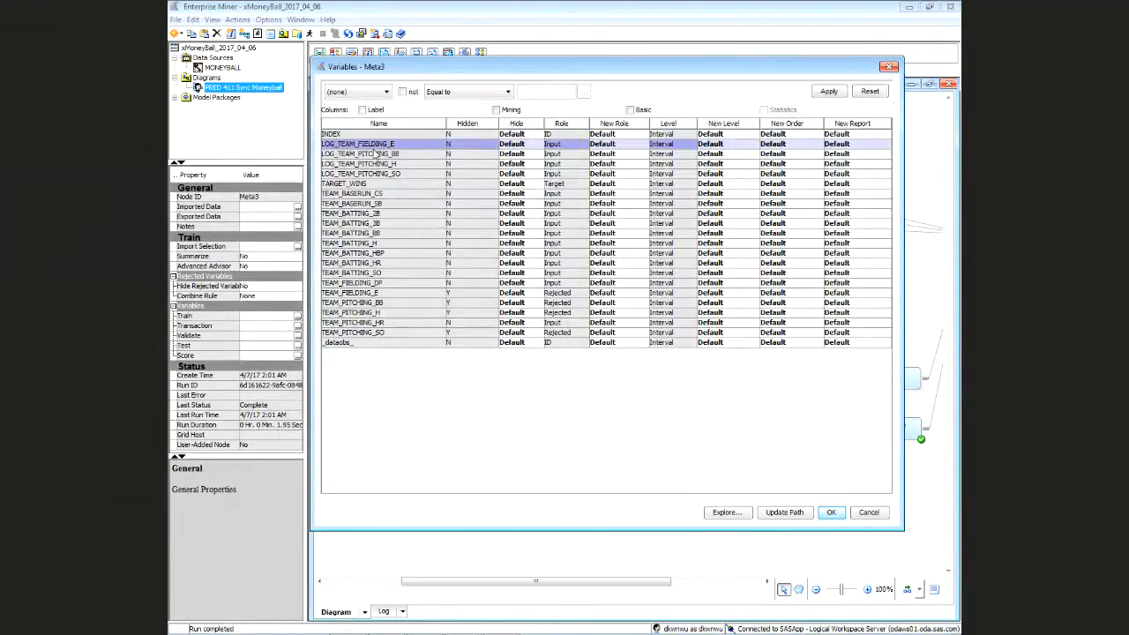
drag(377, 151, 378, 176)
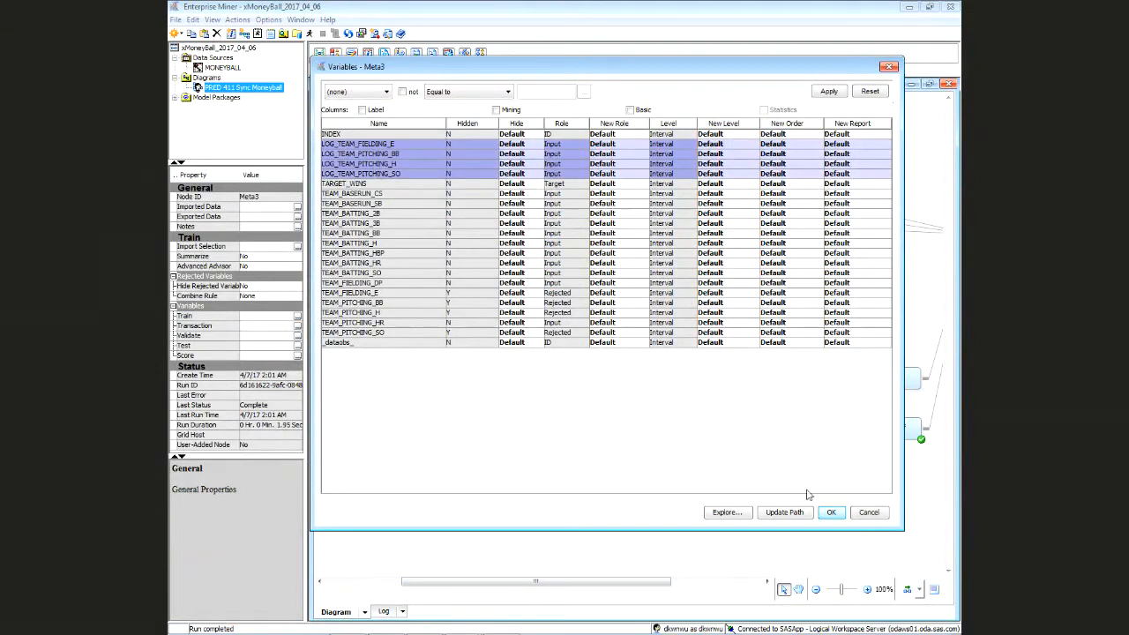
click(721, 514)
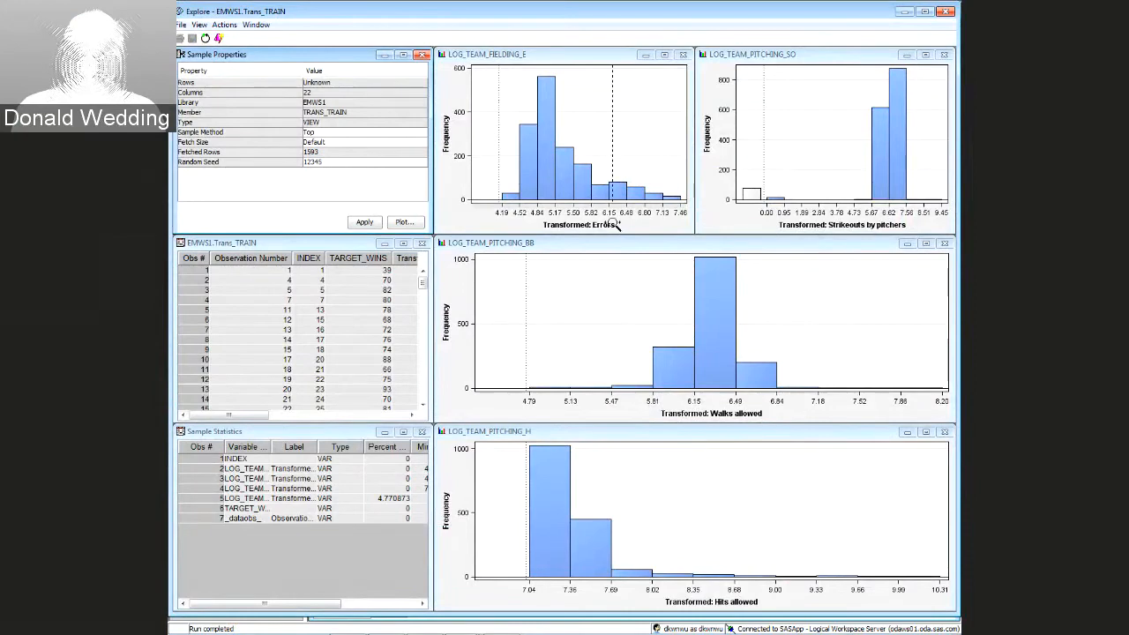
click(945, 13)
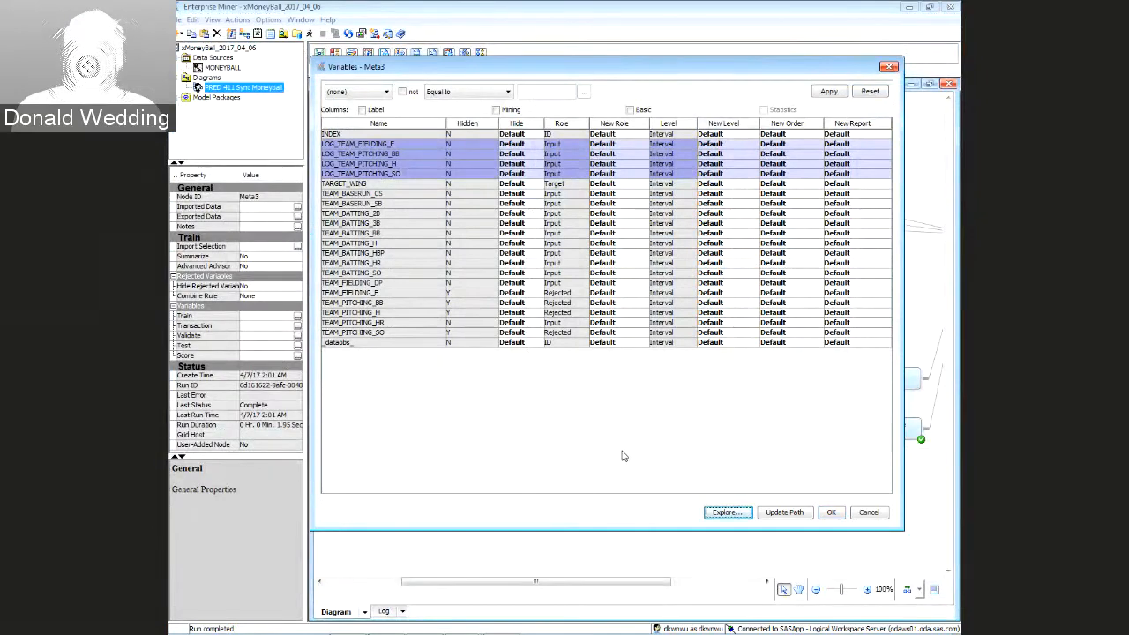
key(Escape)
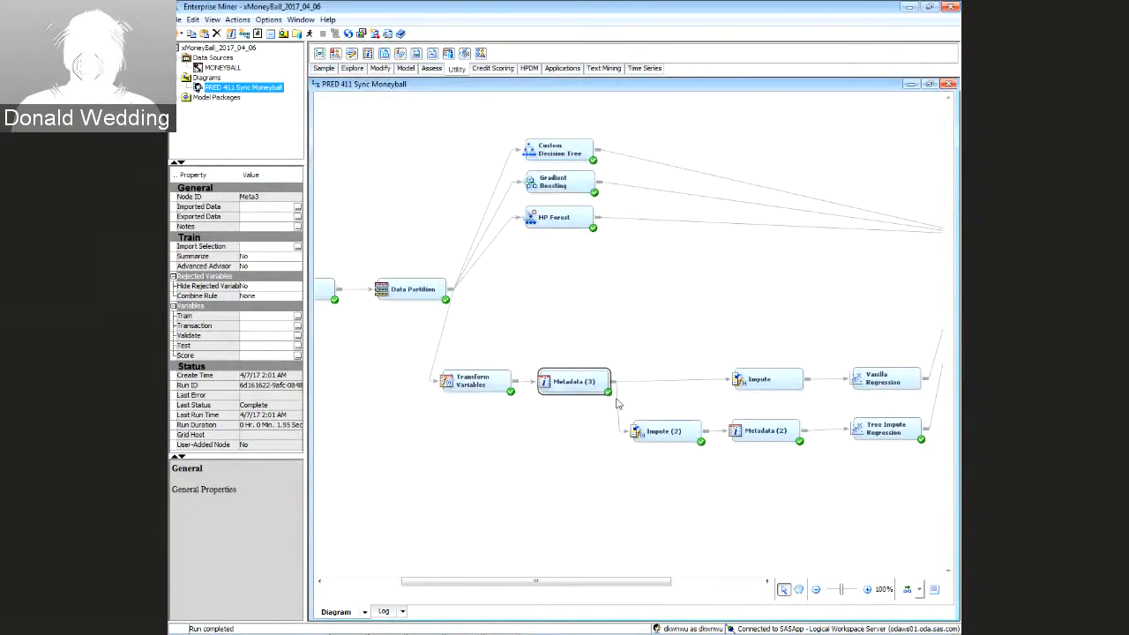
Delete the Metadata (3)→Impute link and move Metadata (3) and Transform Variables out of the flow
click(641, 388)
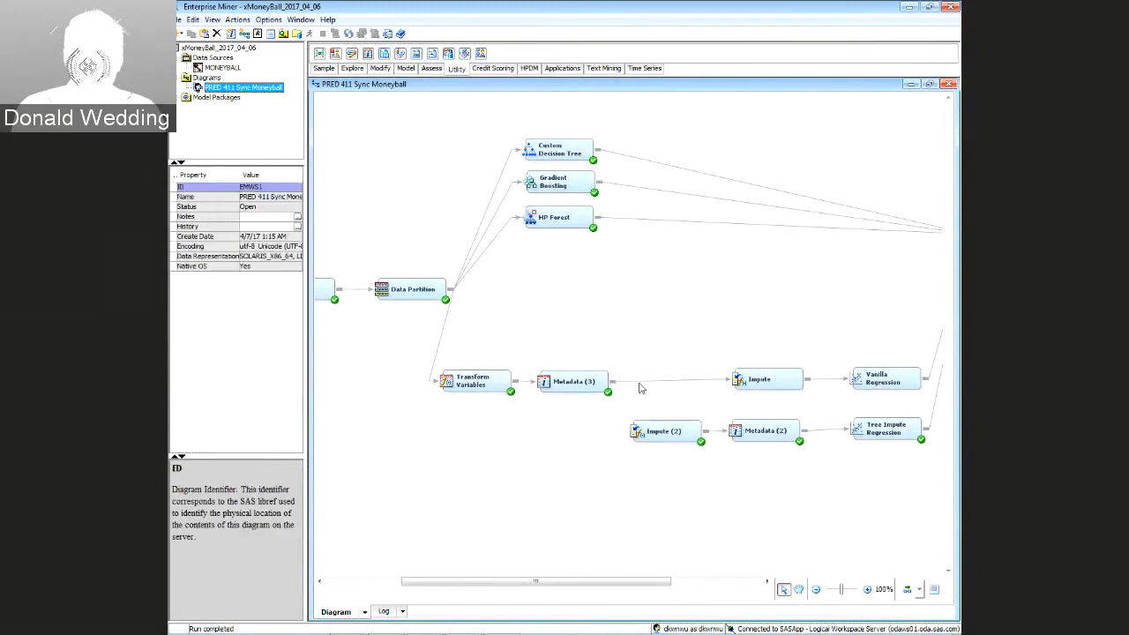
click(637, 382)
key(Delete)
drag(607, 390, 547, 521)
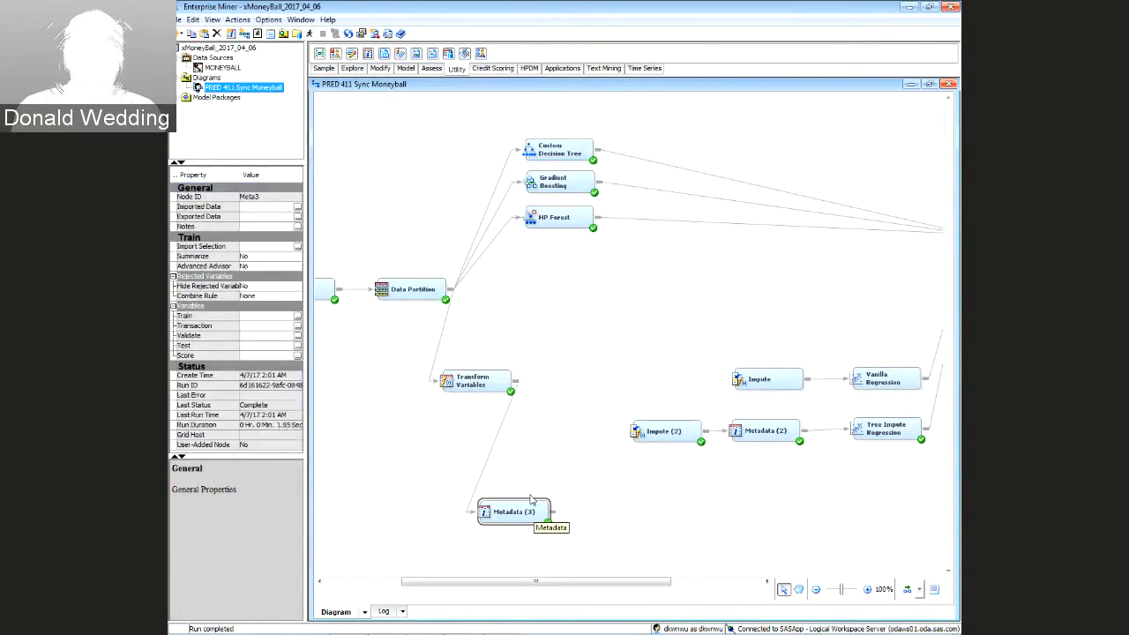
drag(470, 385, 408, 524)
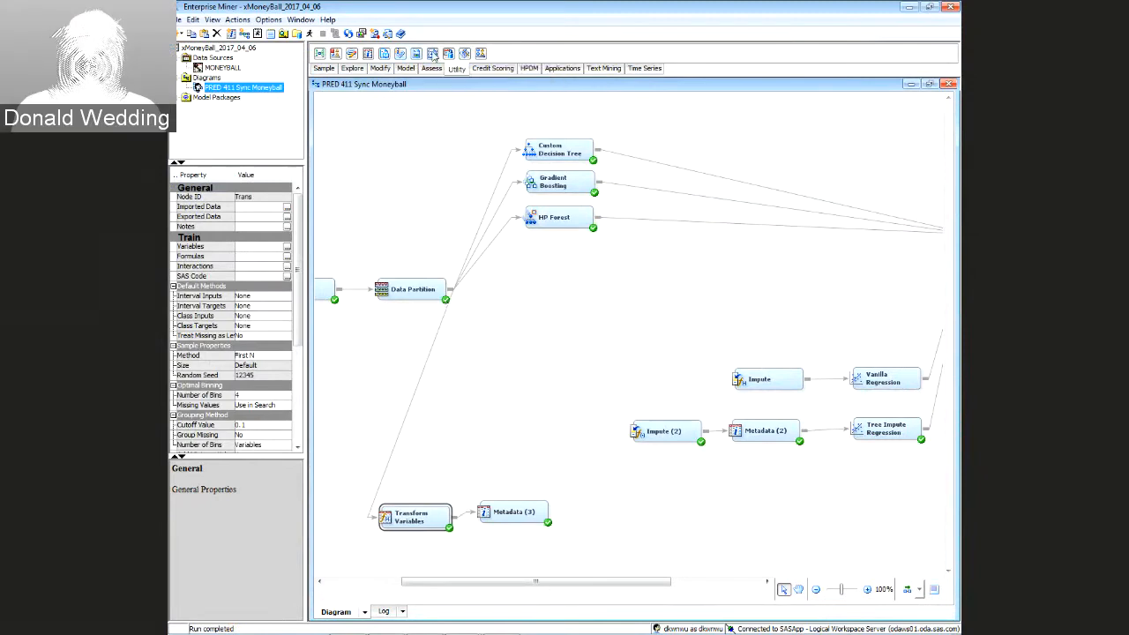
Add a SAS Code node linking Data Partition to both Impute and Impute (2)
mouse_move(538, 378)
mouse_down()
mouse_move(524, 388)
mouse_move(558, 399)
mouse_move(537, 391)
mouse_up()
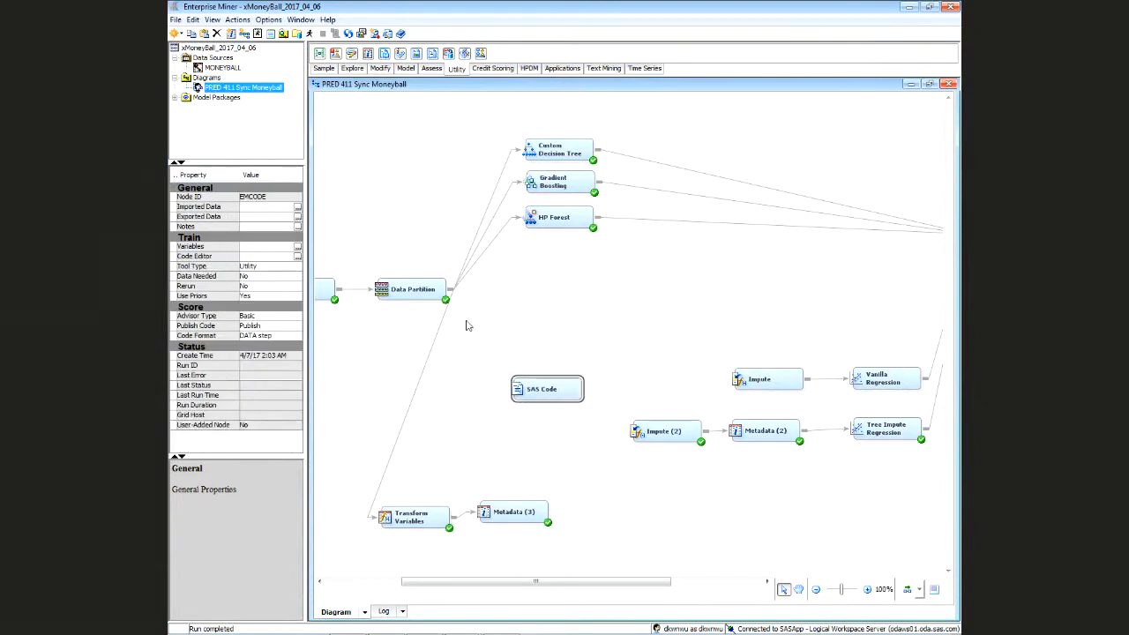
mouse_move(452, 283)
mouse_down()
mouse_move(481, 350)
mouse_move(516, 389)
mouse_up()
drag(583, 389, 759, 379)
drag(589, 389, 648, 431)
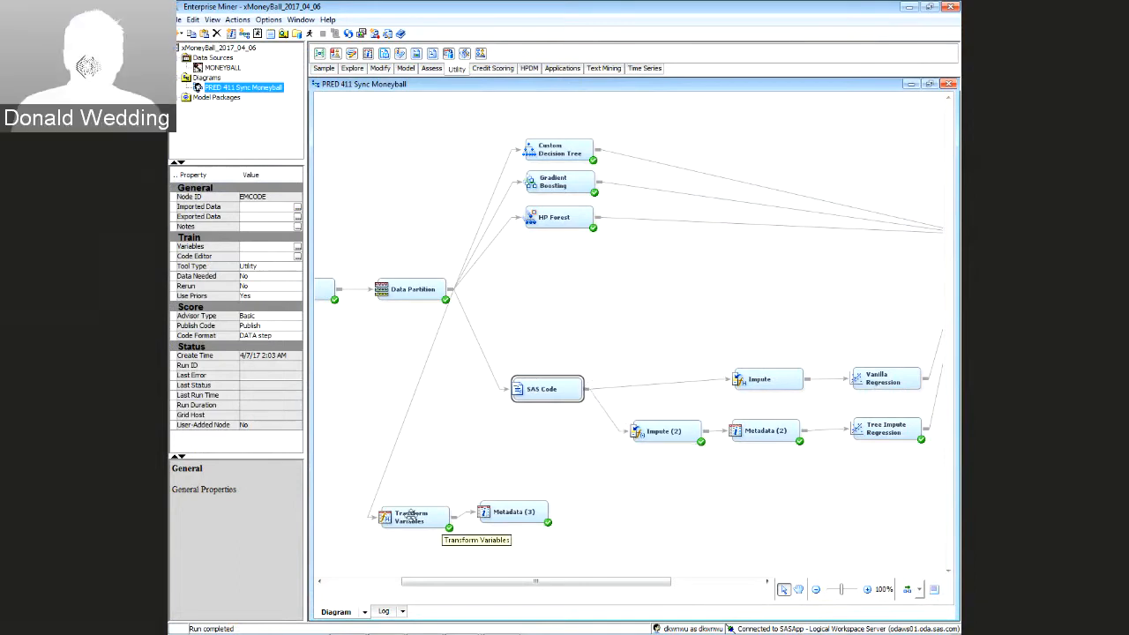
Delete the Transform Variables and Metadata (3) nodes
drag(399, 517, 565, 558)
key(Delete)
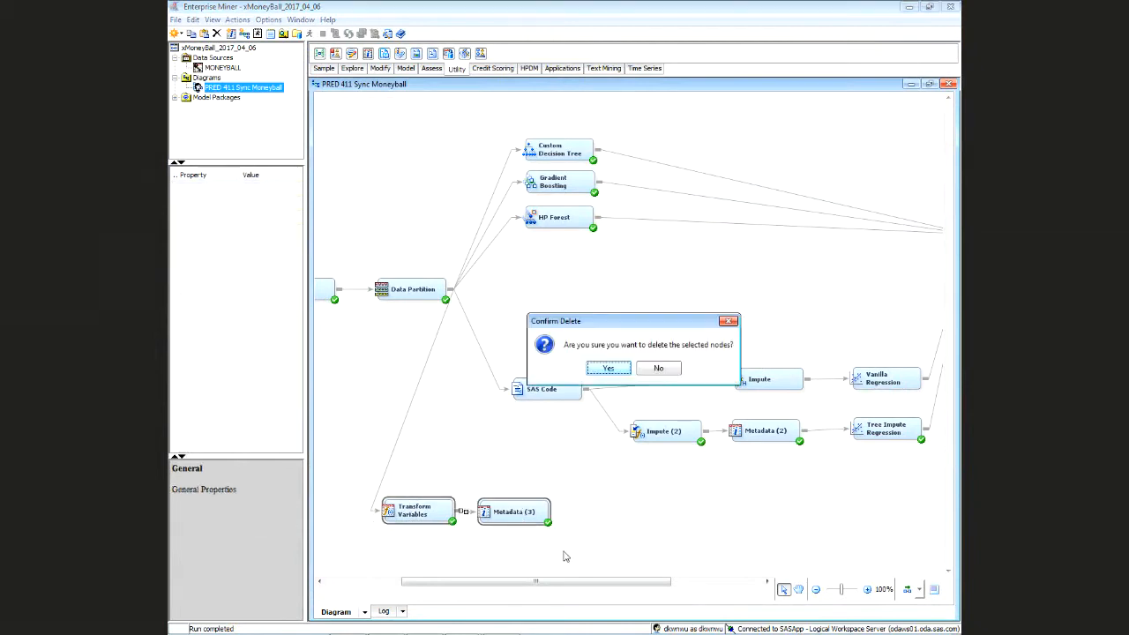
click(608, 369)
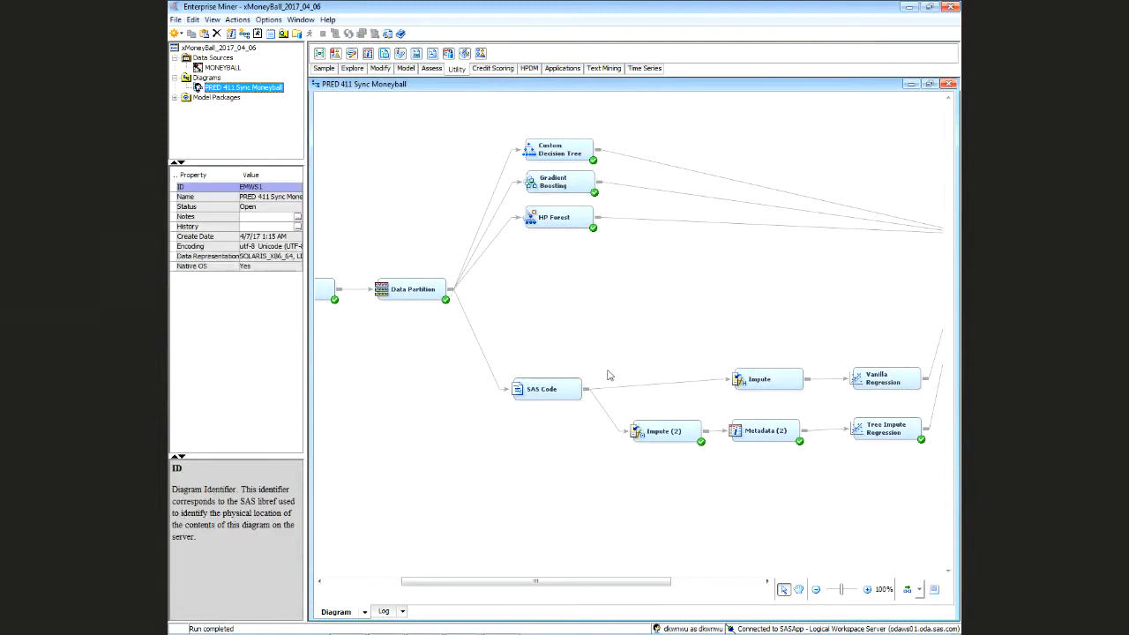
Run the path ending at the SAS Code node and acknowledge completion
click(546, 392)
right_click(548, 392)
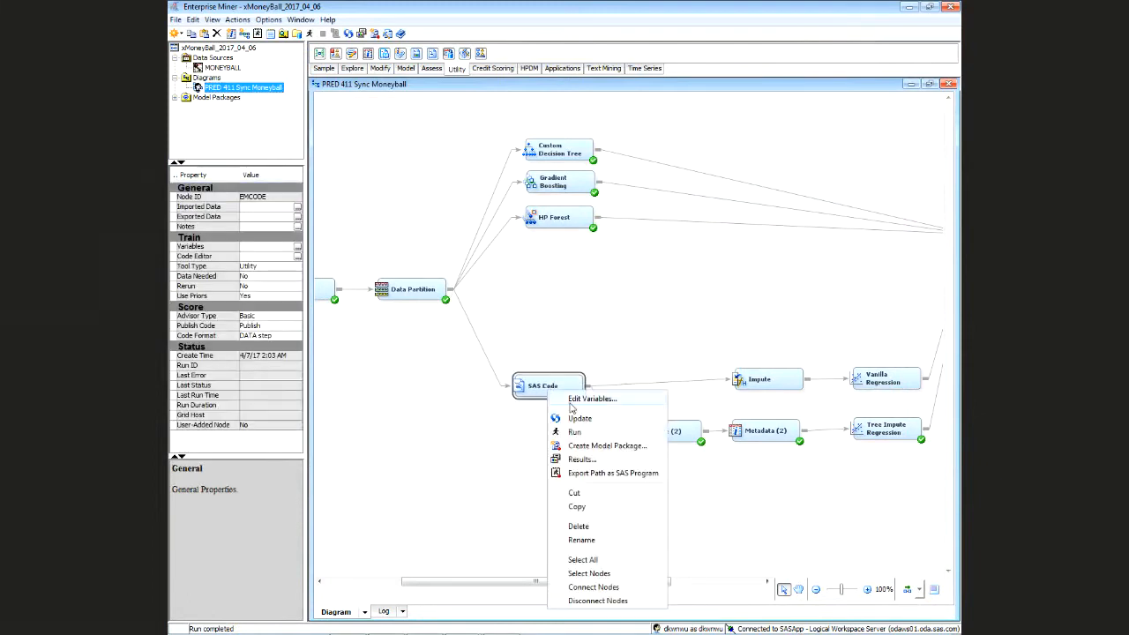
click(588, 433)
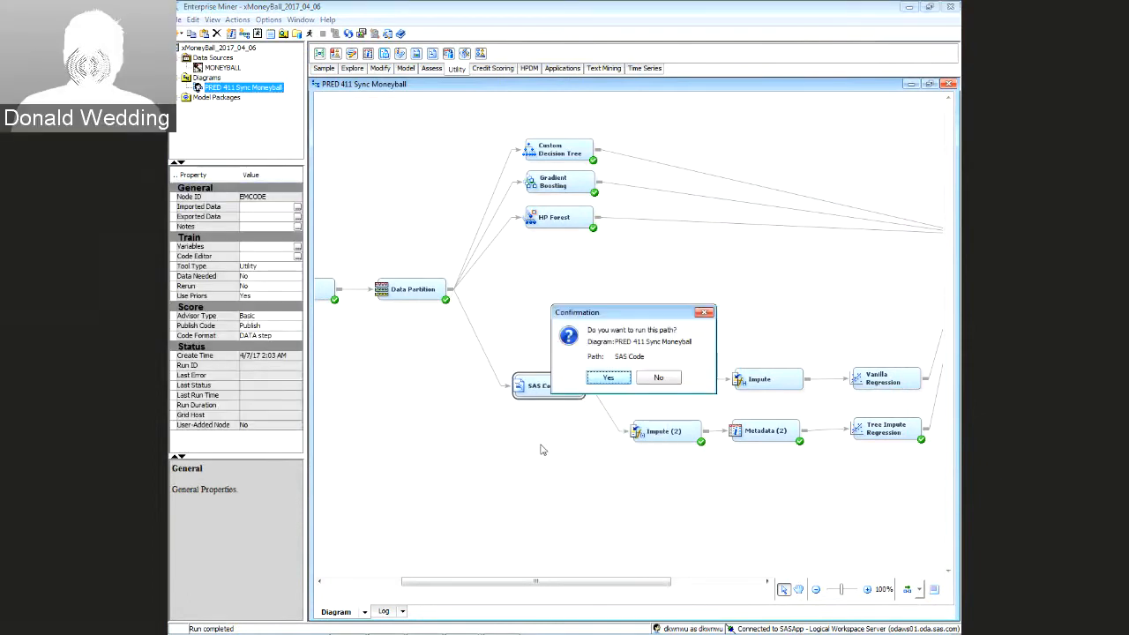
click(603, 377)
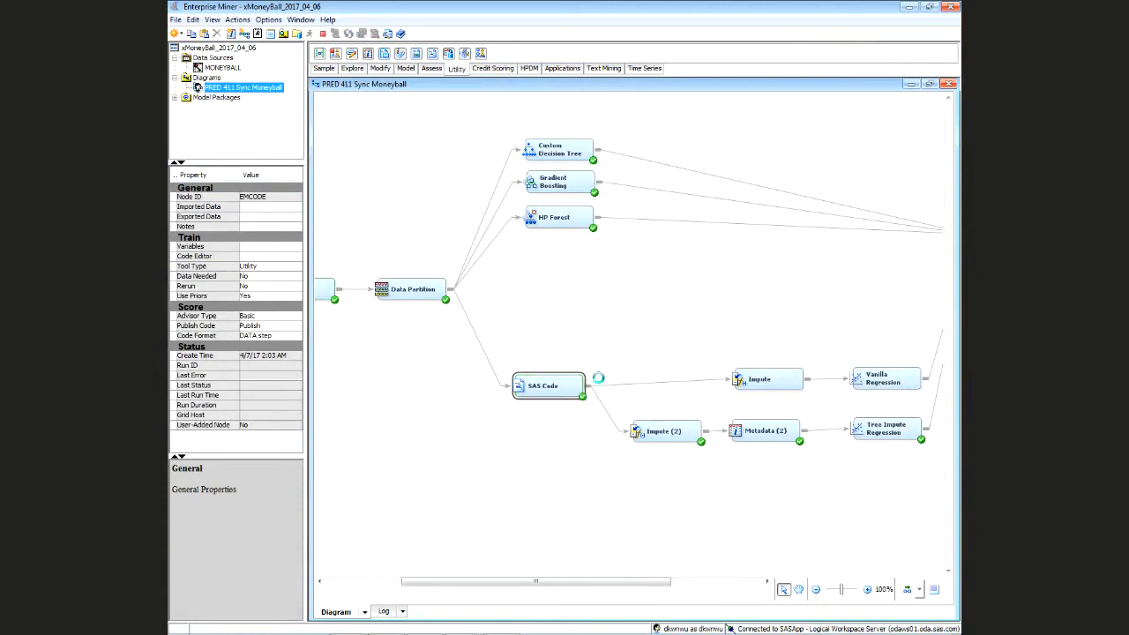
click(611, 380)
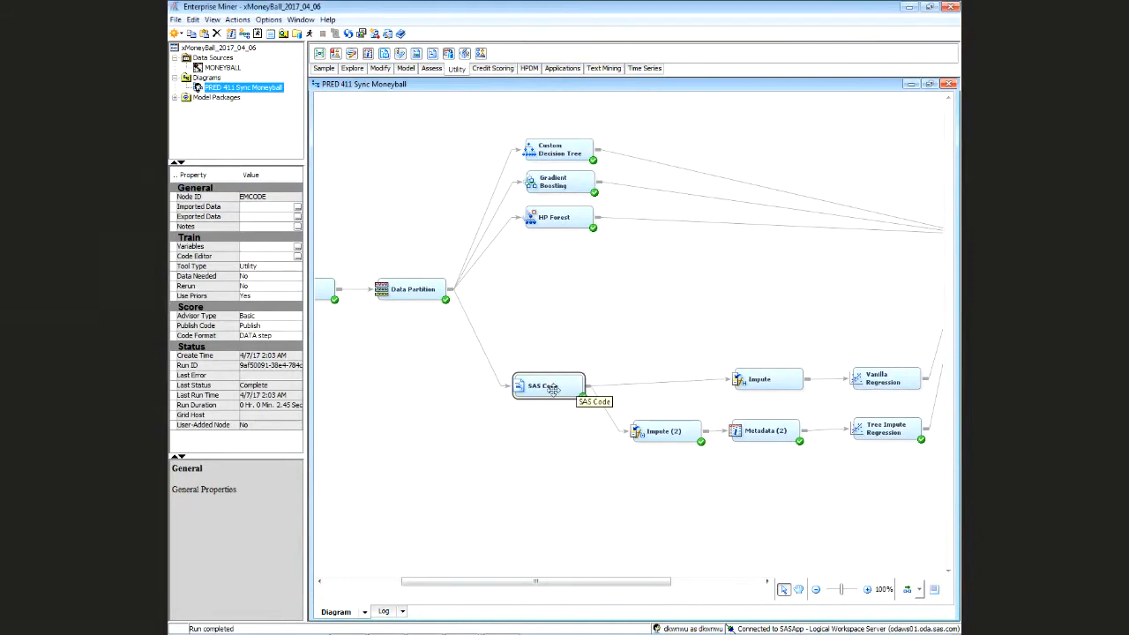
Open the SAS Code node's code editor from its properties
drag(553, 389, 549, 384)
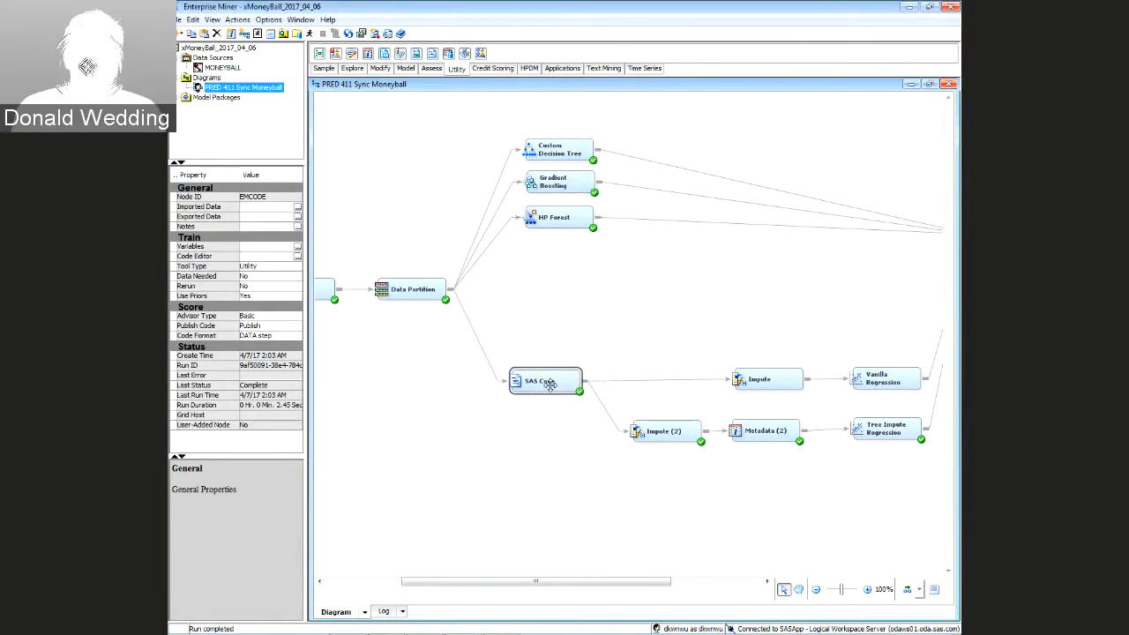
click(532, 363)
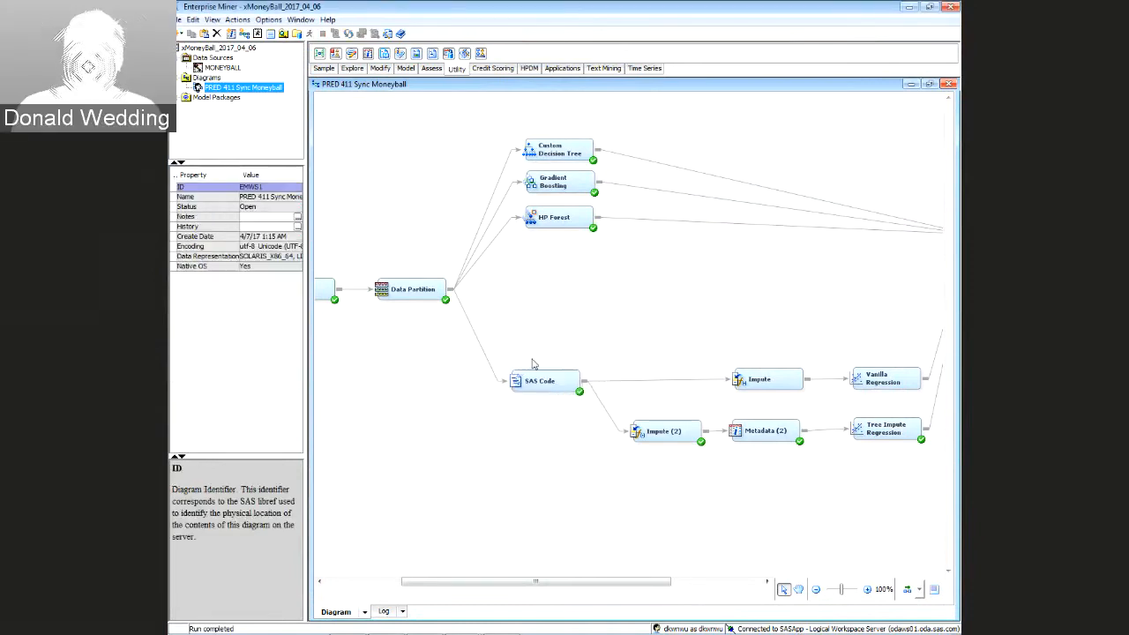
click(540, 385)
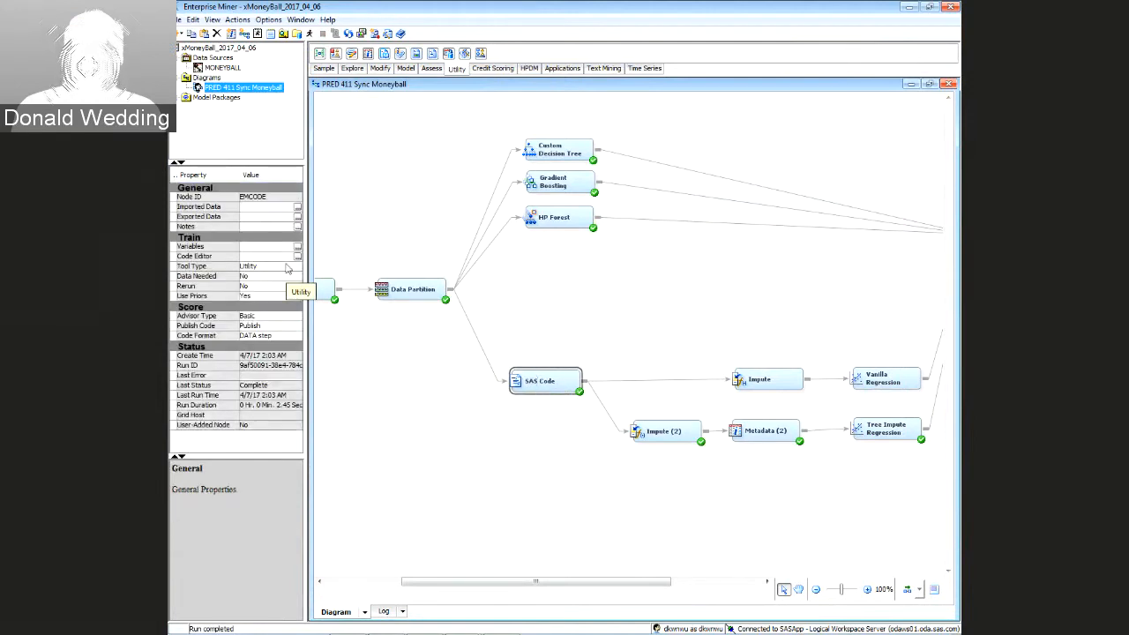
click(284, 256)
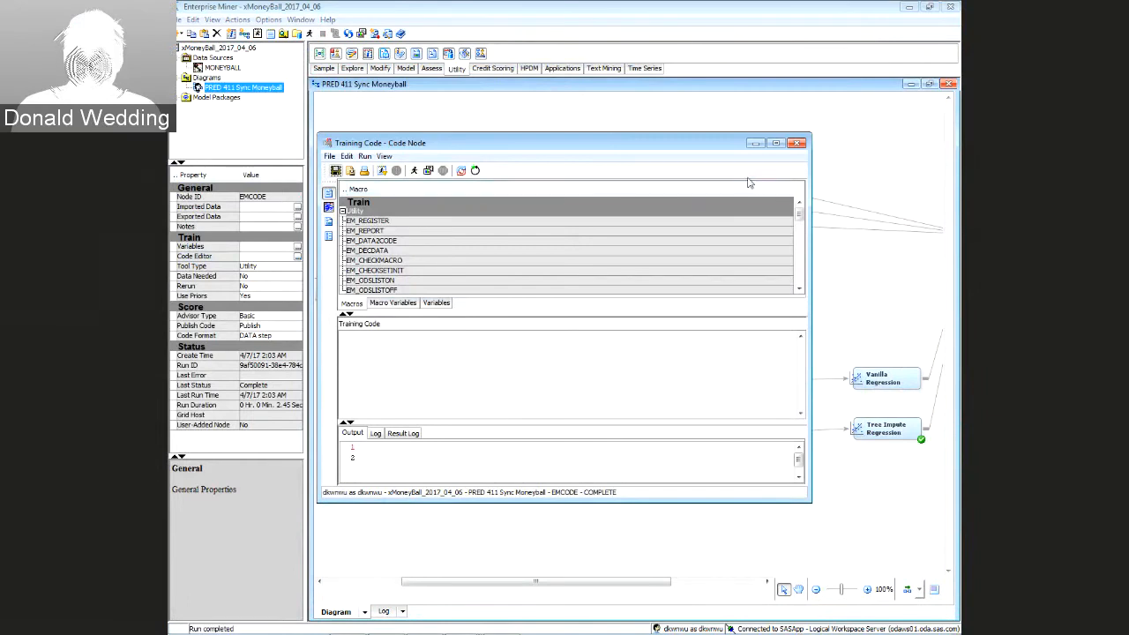
Switch the code editor to Score Code, show the Variables list, and maximize the window
mouse_move(535, 277)
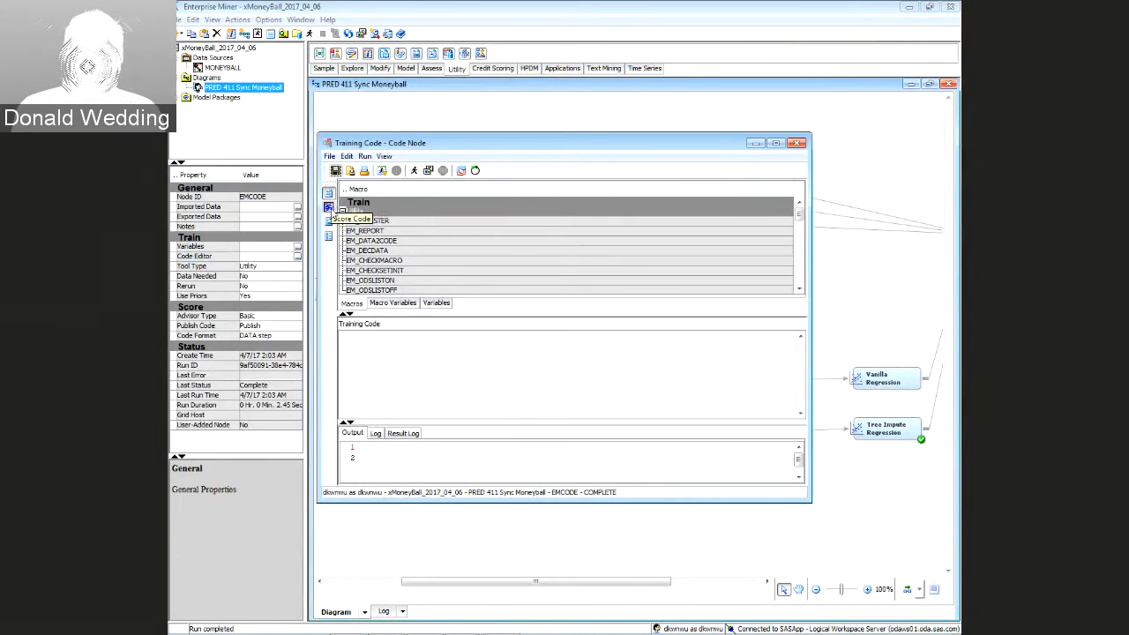
click(328, 208)
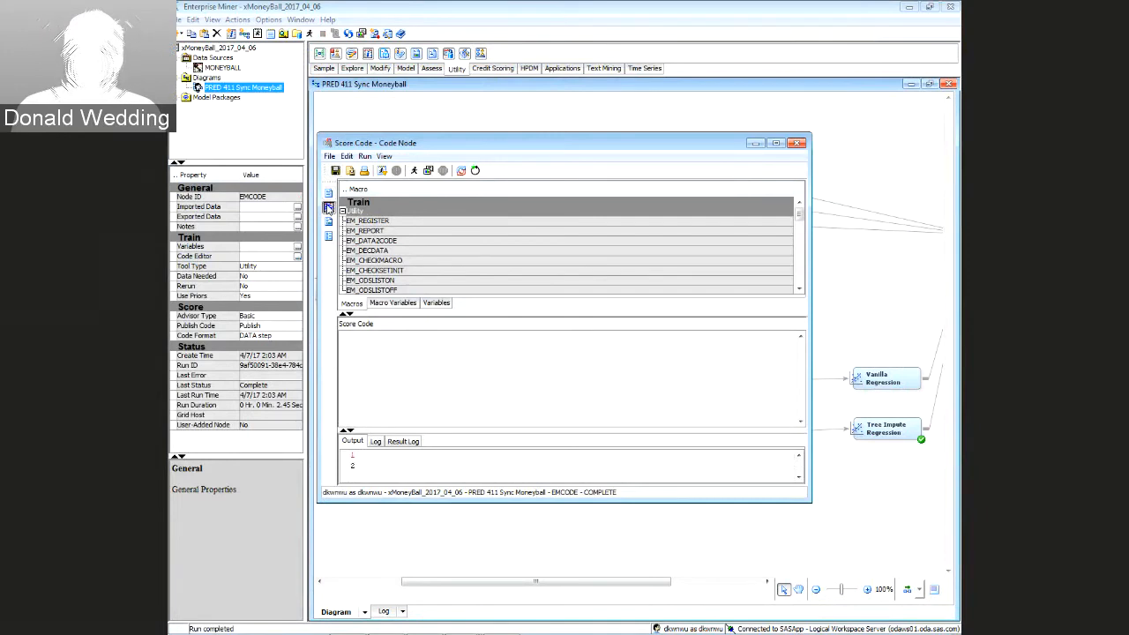
click(328, 193)
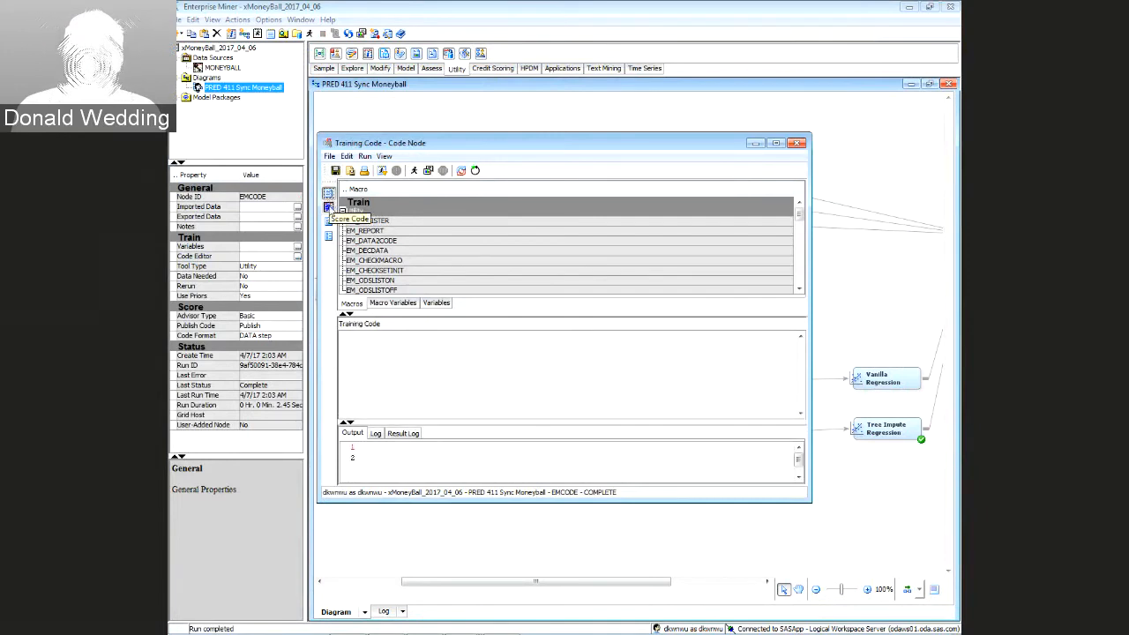
click(328, 208)
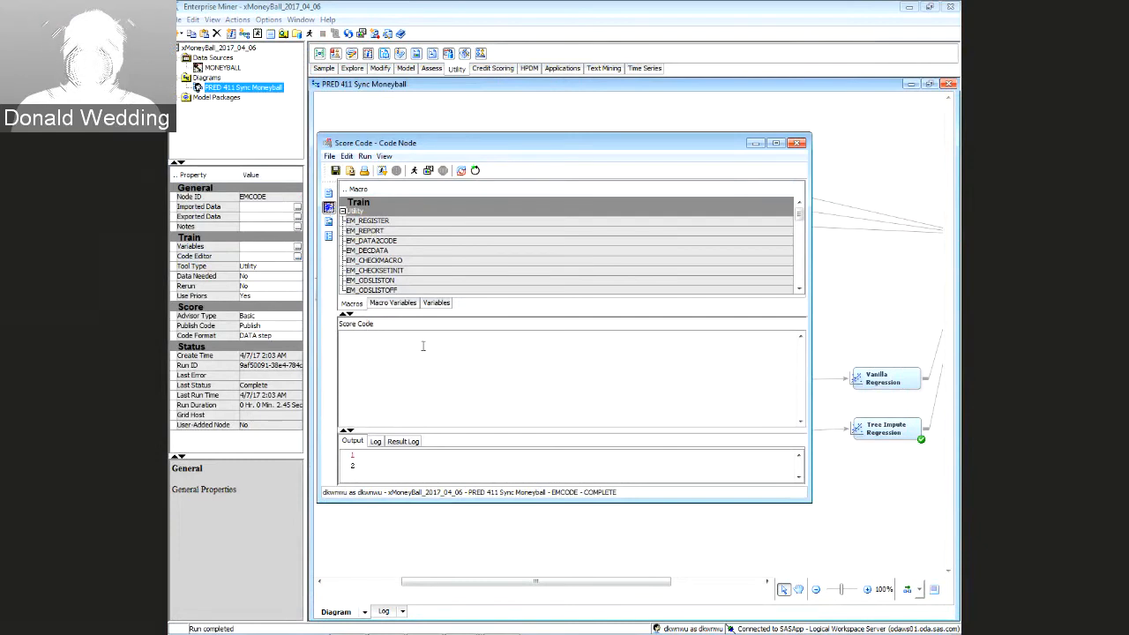
click(436, 304)
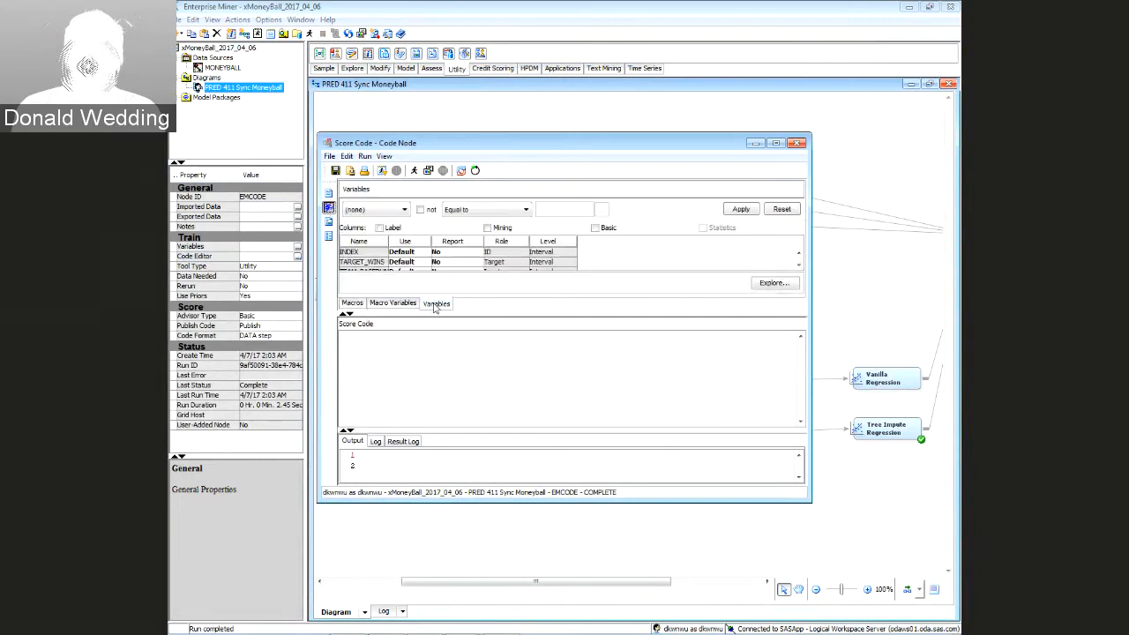
click(775, 143)
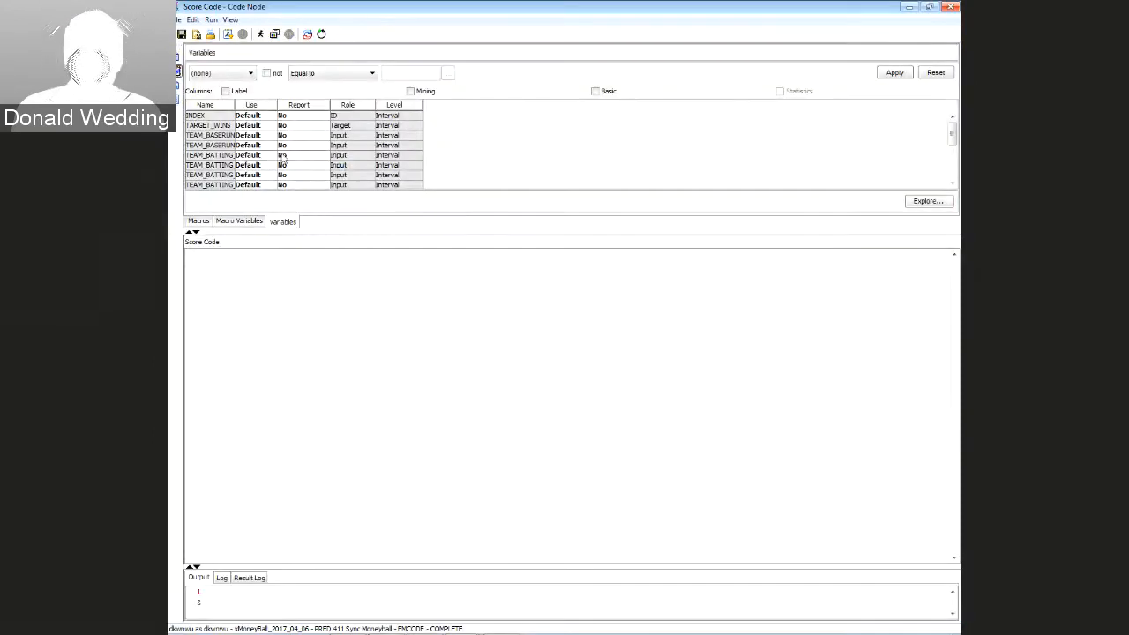
Widen the Name column, explore TEAM_FIELDING_E's histogram, then close the Explore window
drag(237, 105, 319, 105)
scroll(302, 139, down, 2)
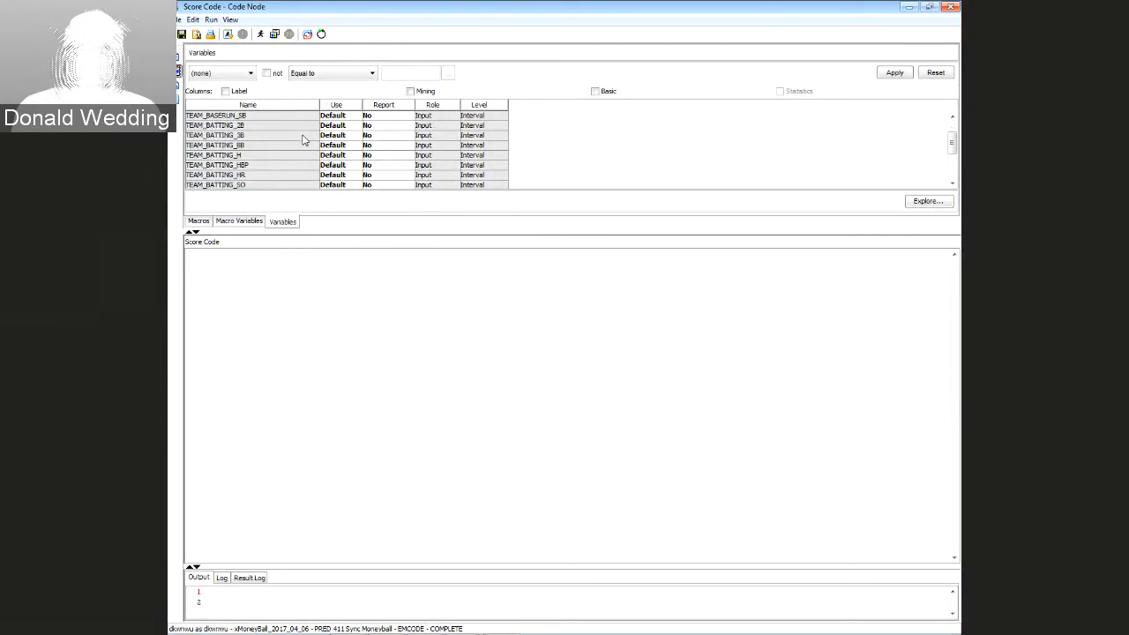
scroll(281, 142, up, 2)
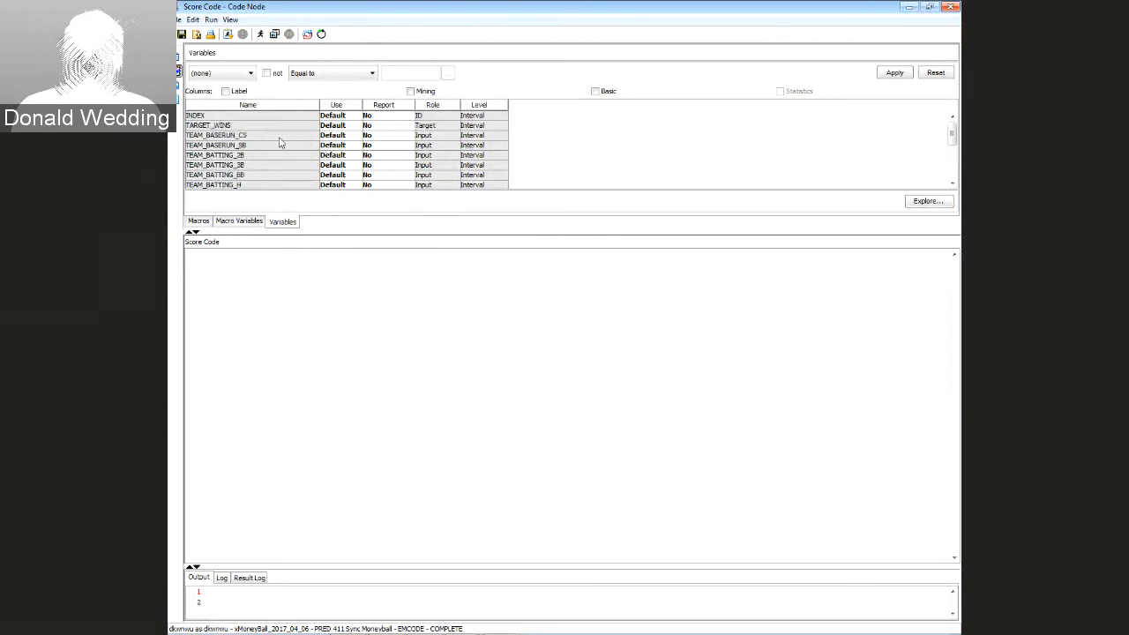
scroll(280, 142, down, 4)
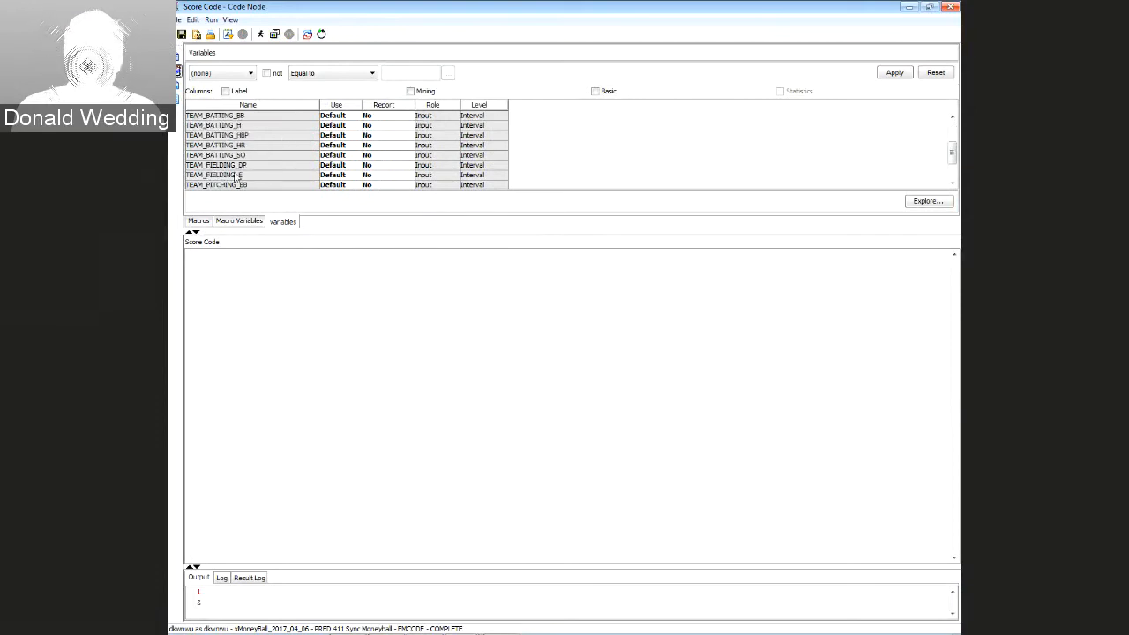
click(235, 176)
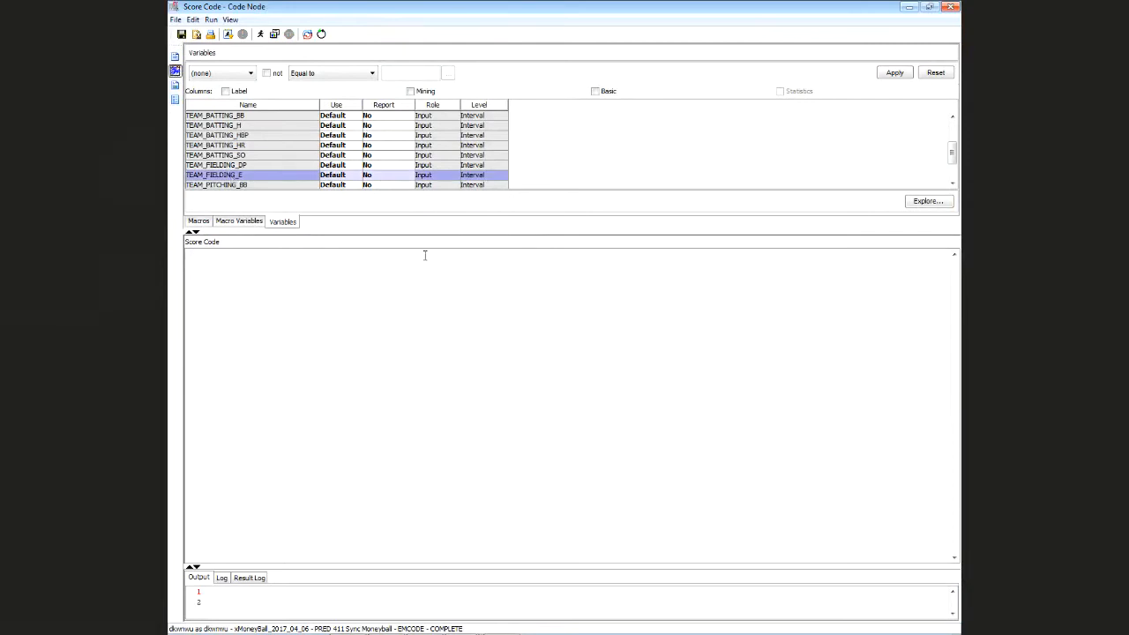
click(926, 201)
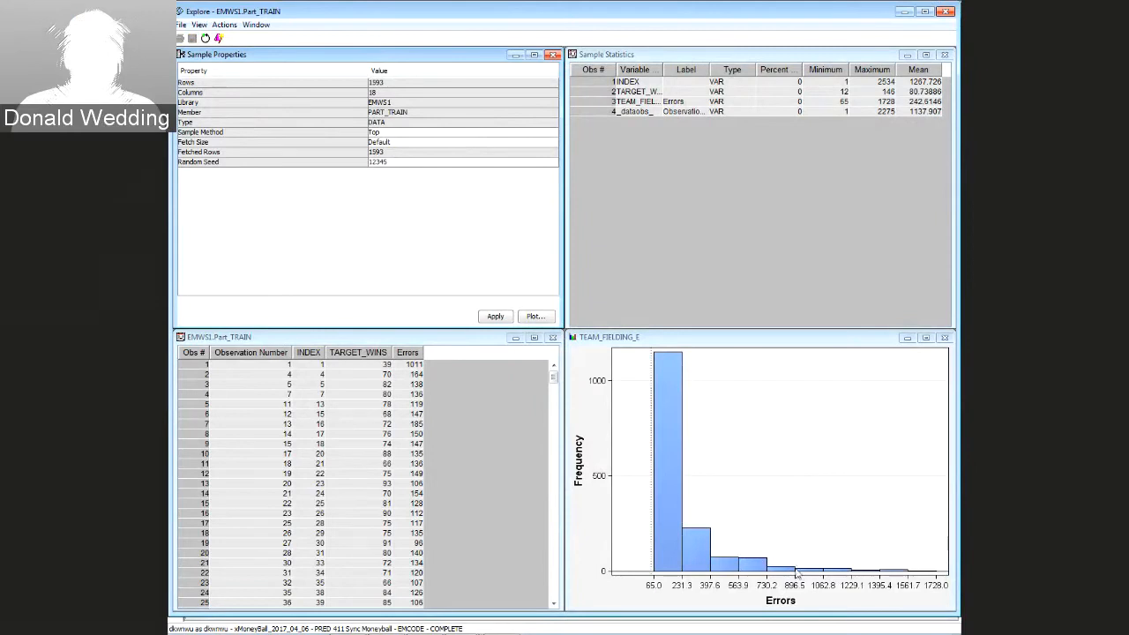
mouse_move(796, 573)
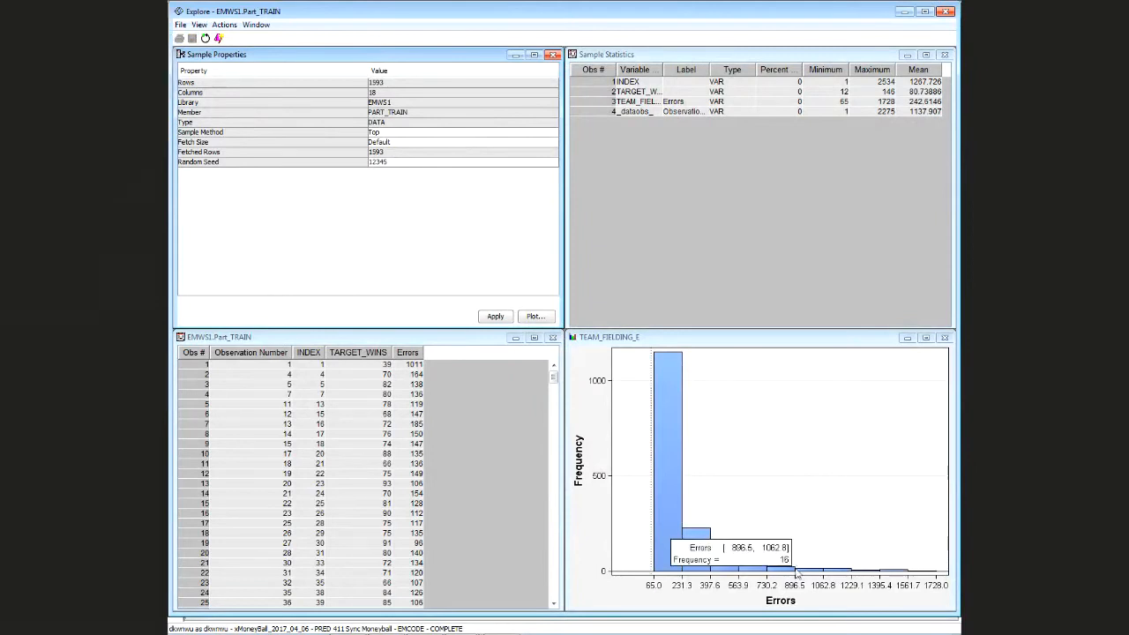
click(947, 12)
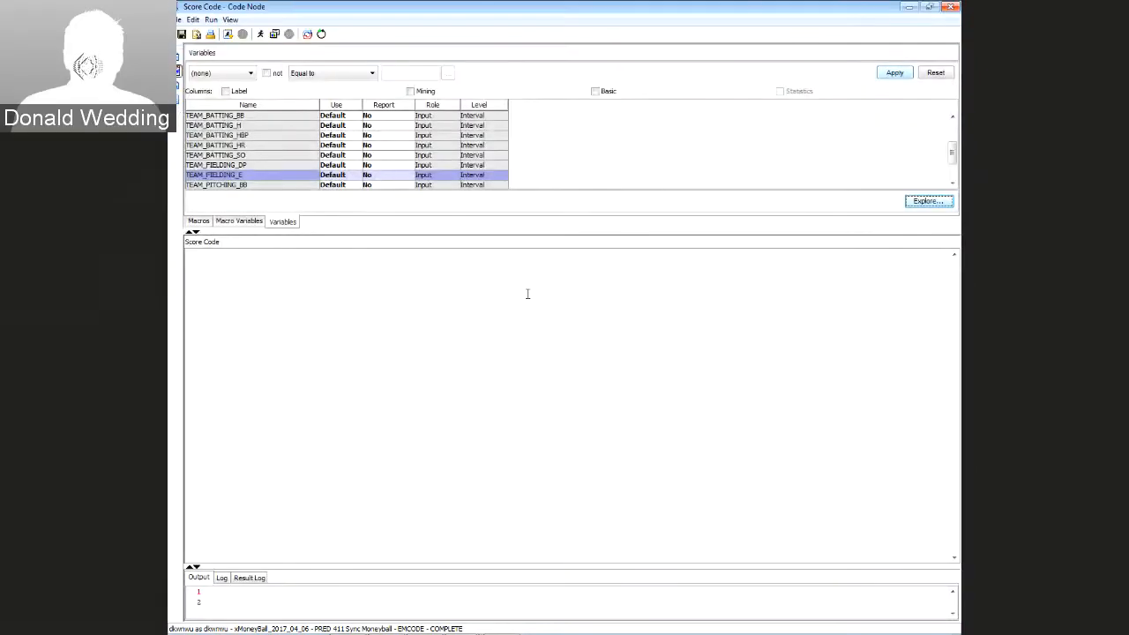
Write the score code line 'if TEAM_FIELDING_E > 900 then TEAM_FIELDING_E = 900;' and close the editor
click(373, 291)
key(Return)
key(Return)
key(Return)
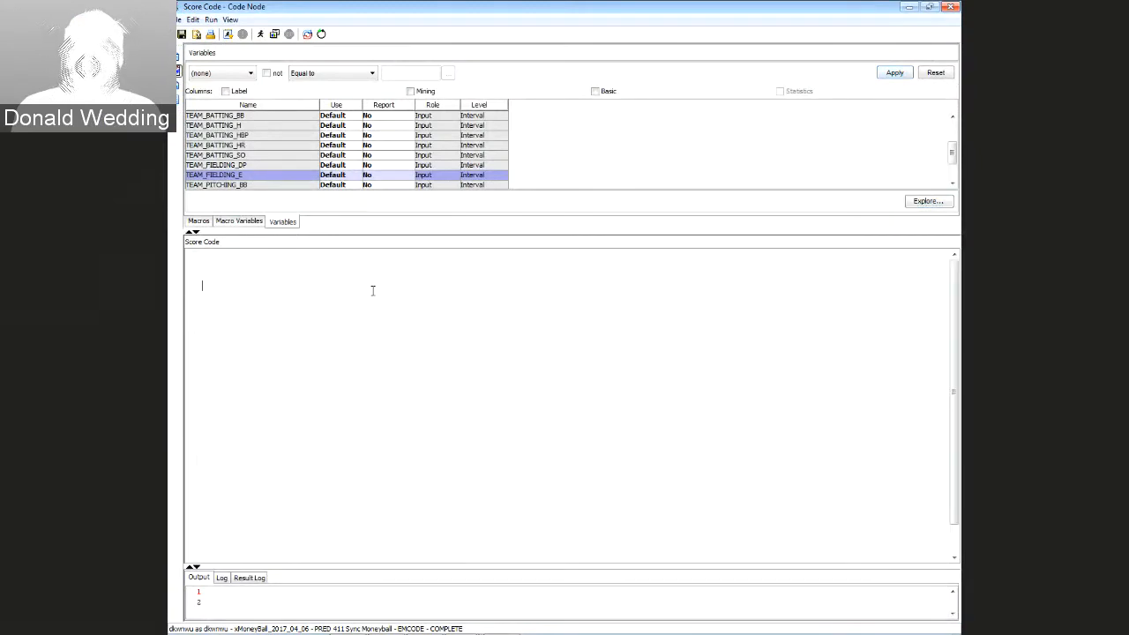
text(if)
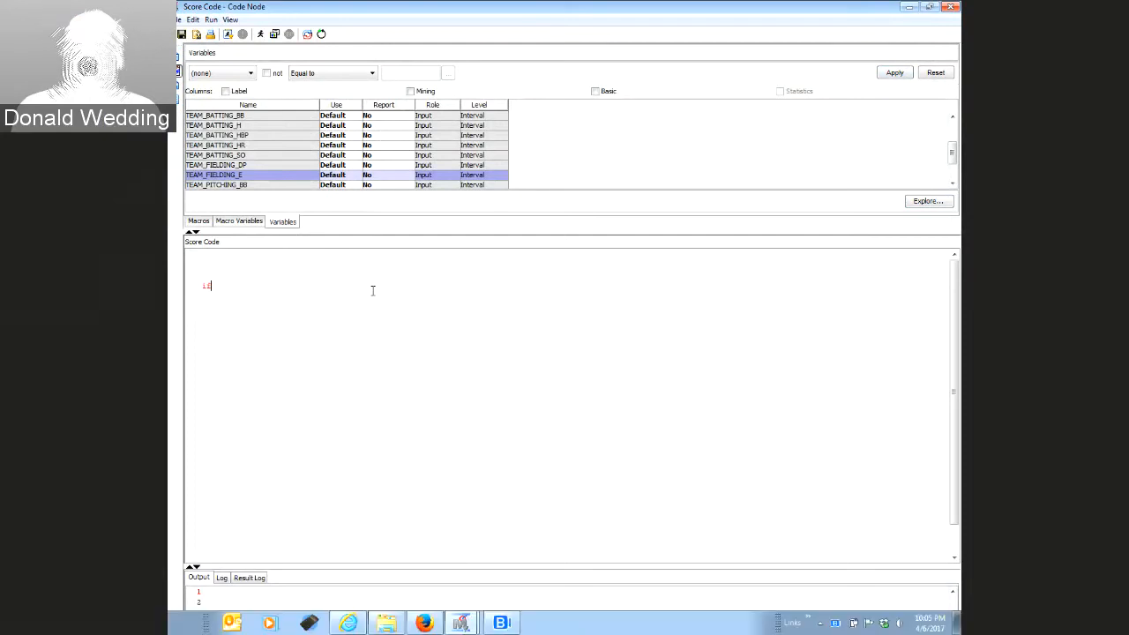
text( T)
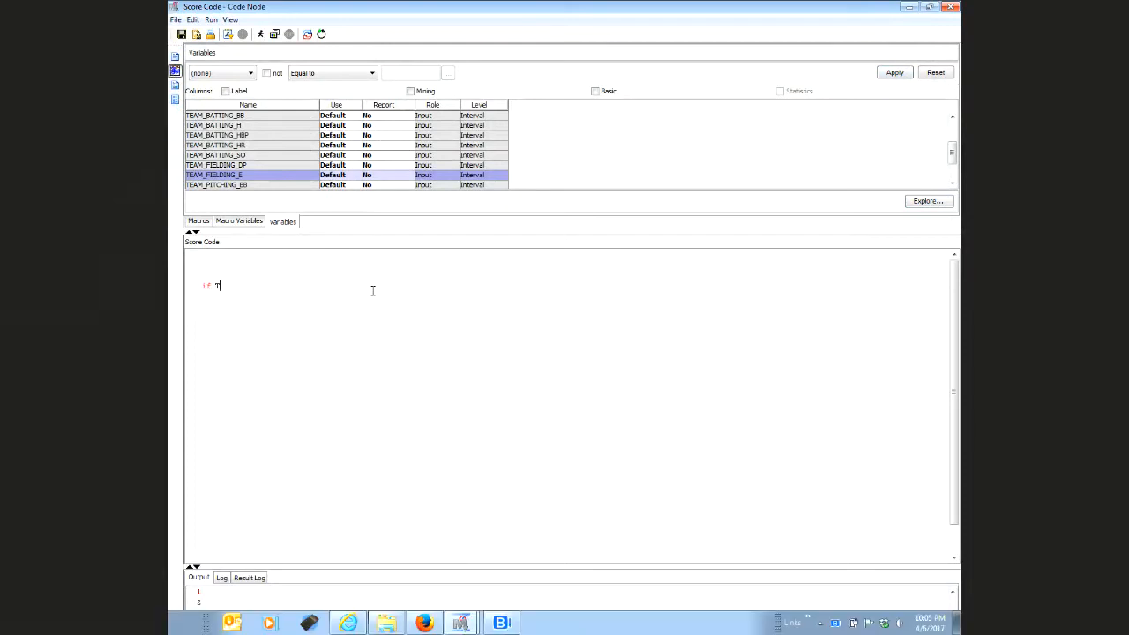
text(EAM_)
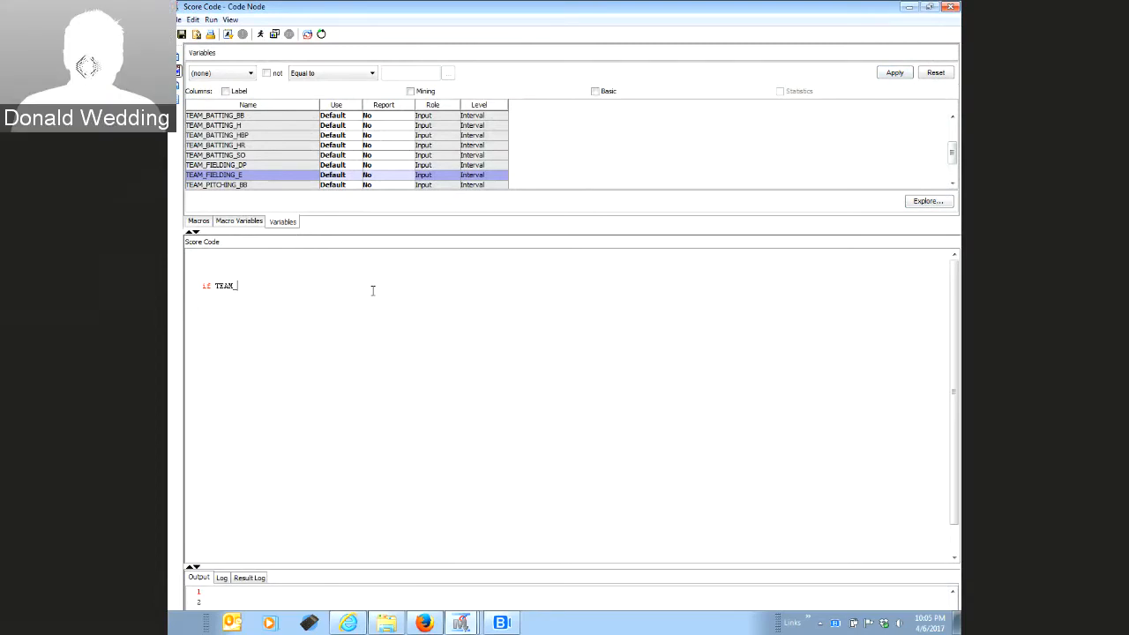
text(FIELD)
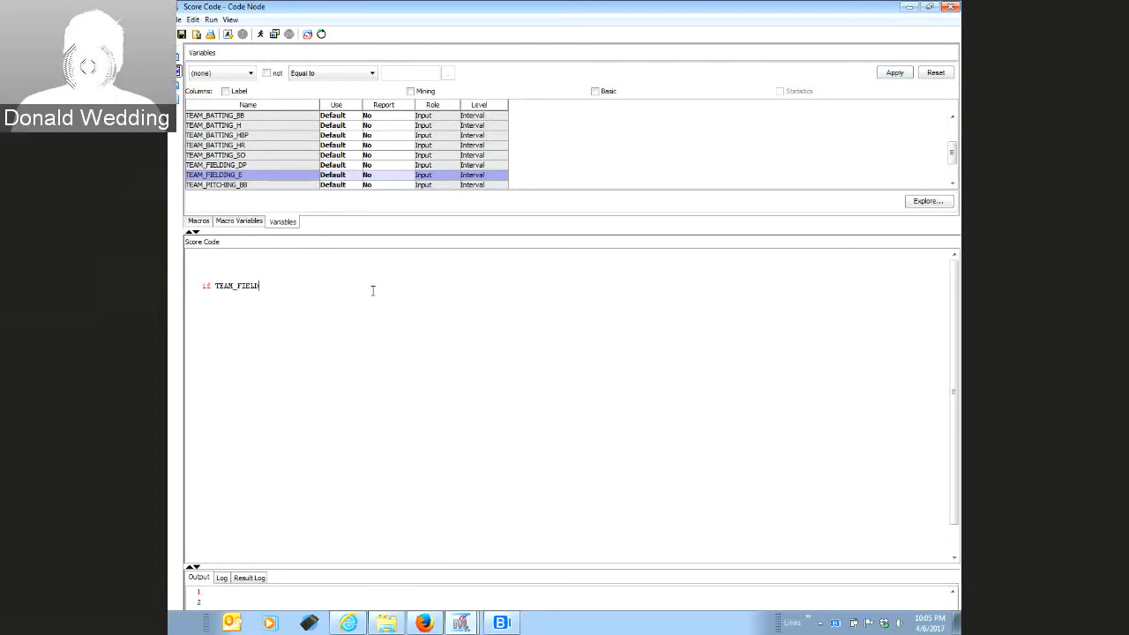
text(ING)
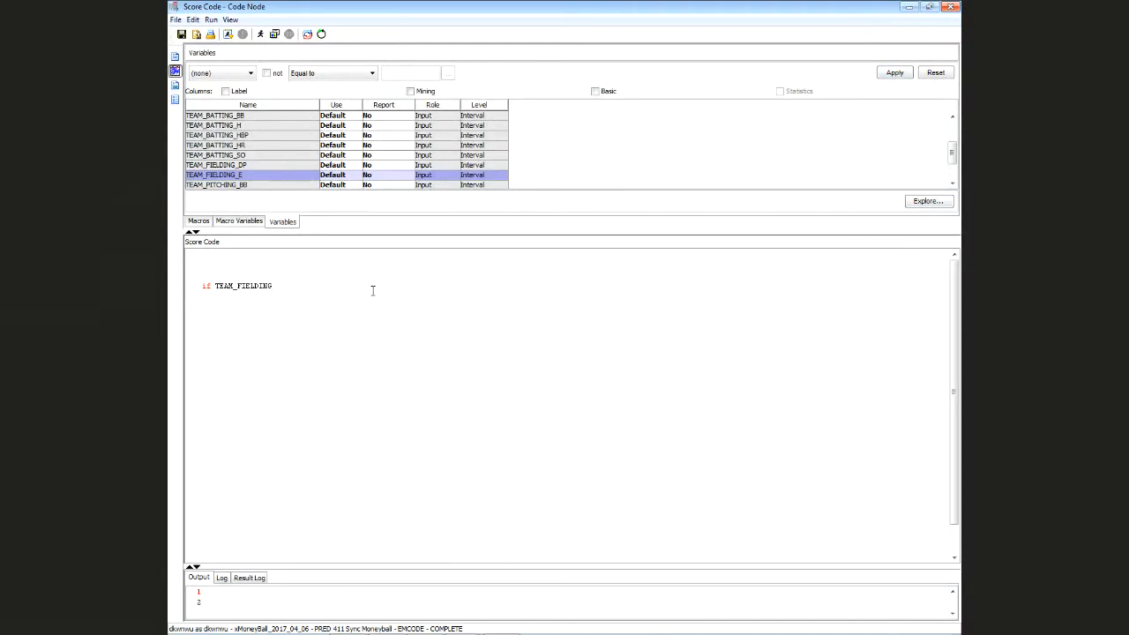
text(_E)
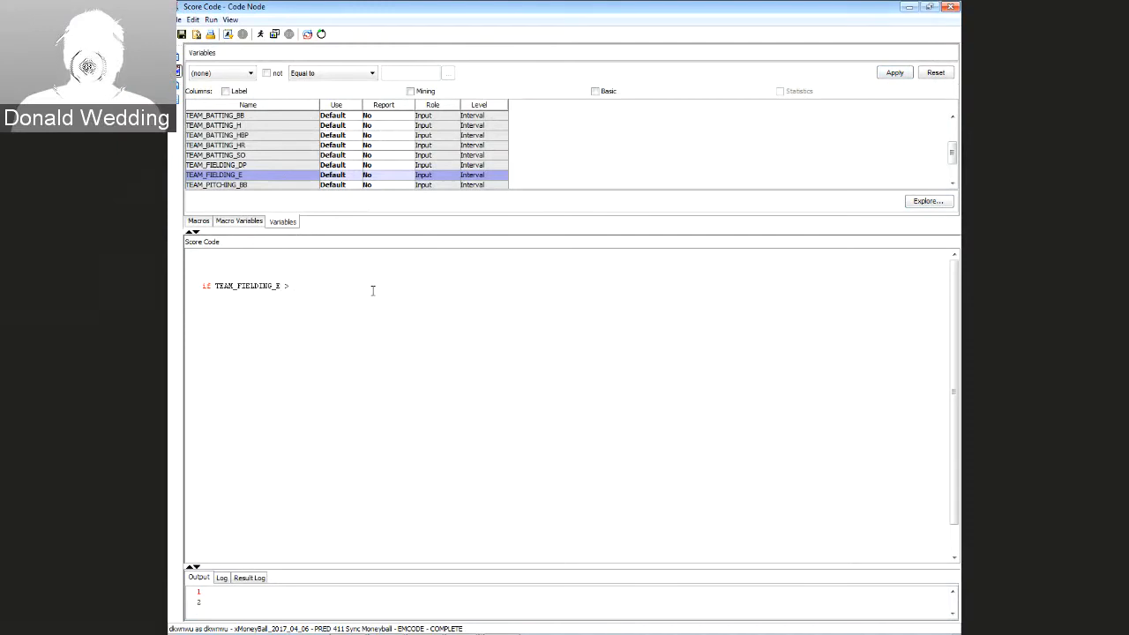
text( > 900 then)
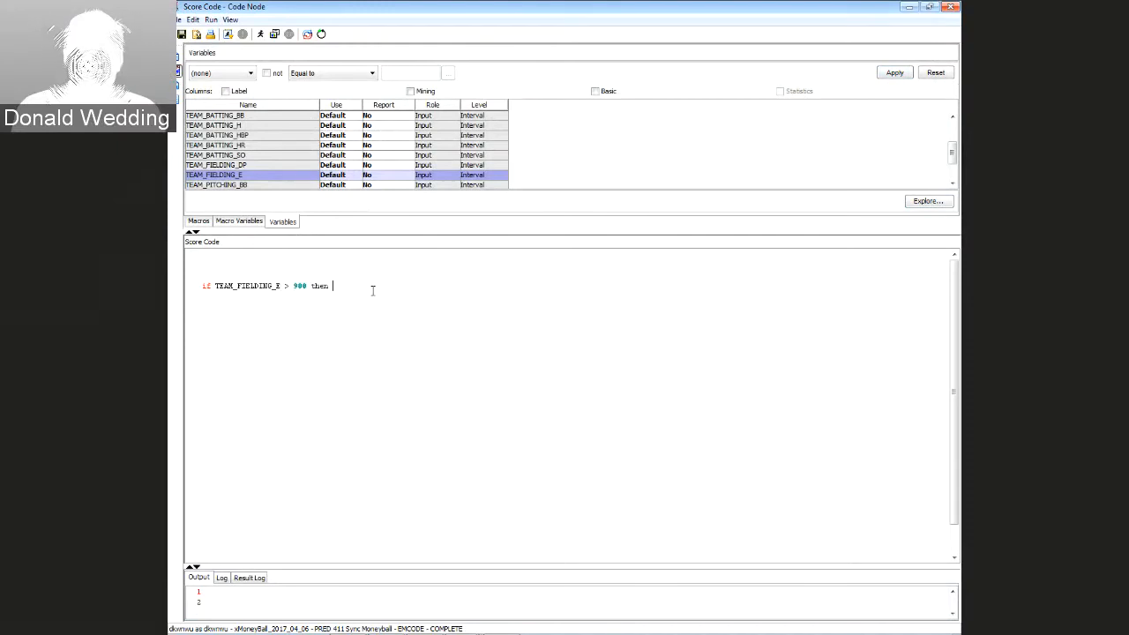
key(Down)
key(Right)
key(Right)
key(Right)
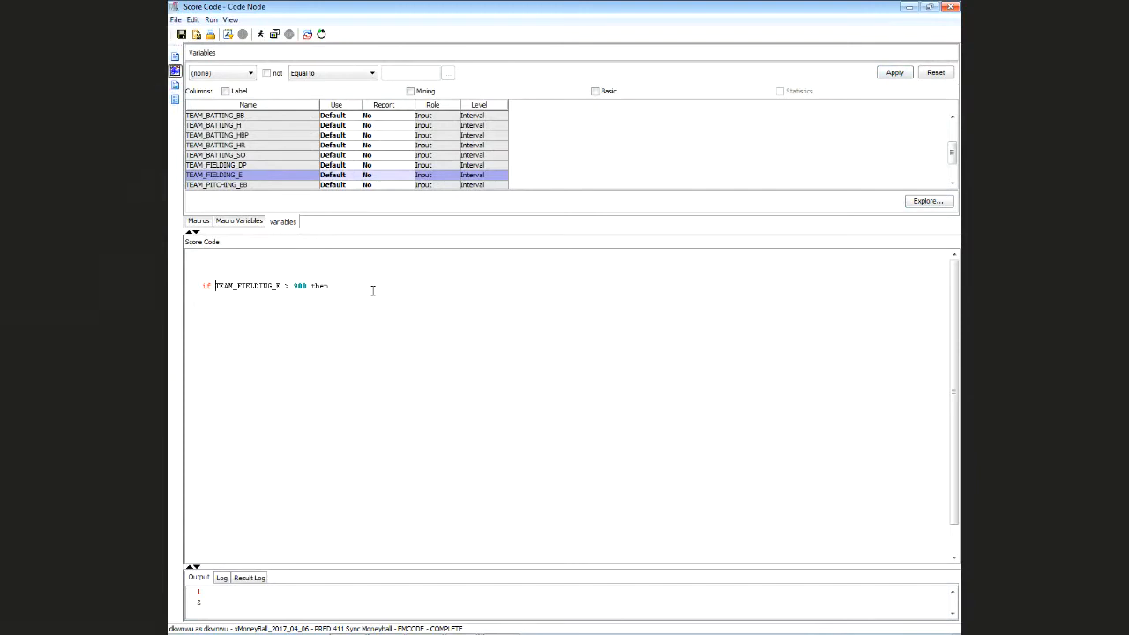
key(shift+Right)
key(shift+Right)
key(shift+Right)
key(shift+Right)
key(shift+Right)
key(shift+Right)
key(shift+Right)
key(shift+Right)
key(shift+Right)
key(shift+Right)
key(shift+Right)
key(shift+Right)
key(shift+Right)
key(shift+Right)
key(shift+Right)
key(shift+Right)
key(shift+Right)
key(shift+Right)
key(shift+Right)
key(shift+Right)
key(shift+Right)
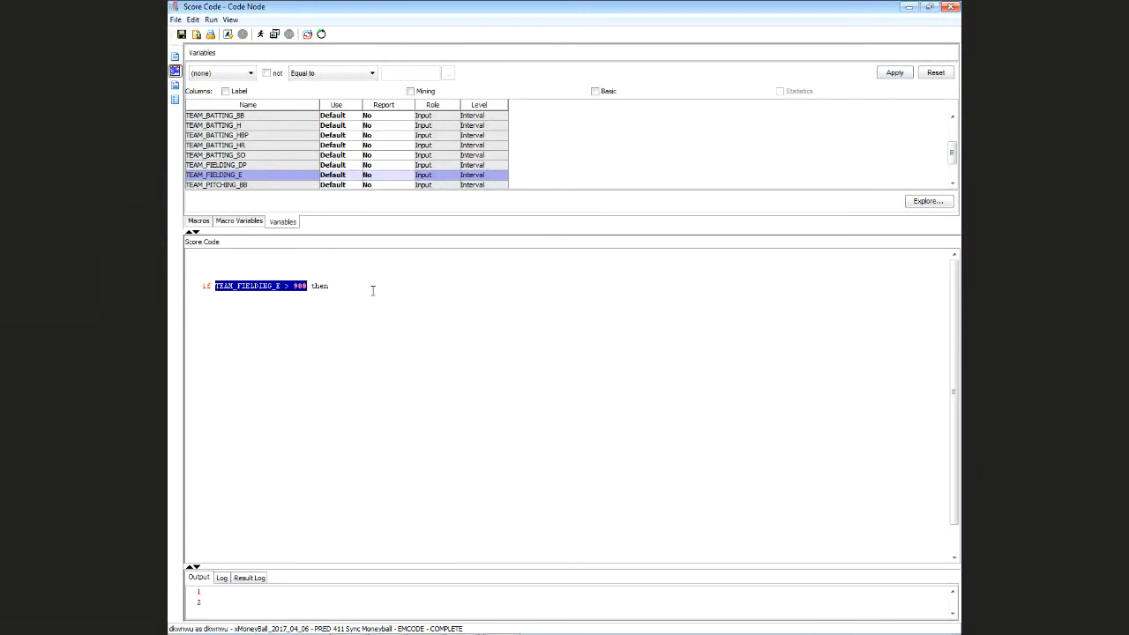
key(ctrl+c)
key(End)
key(ctrl+v)
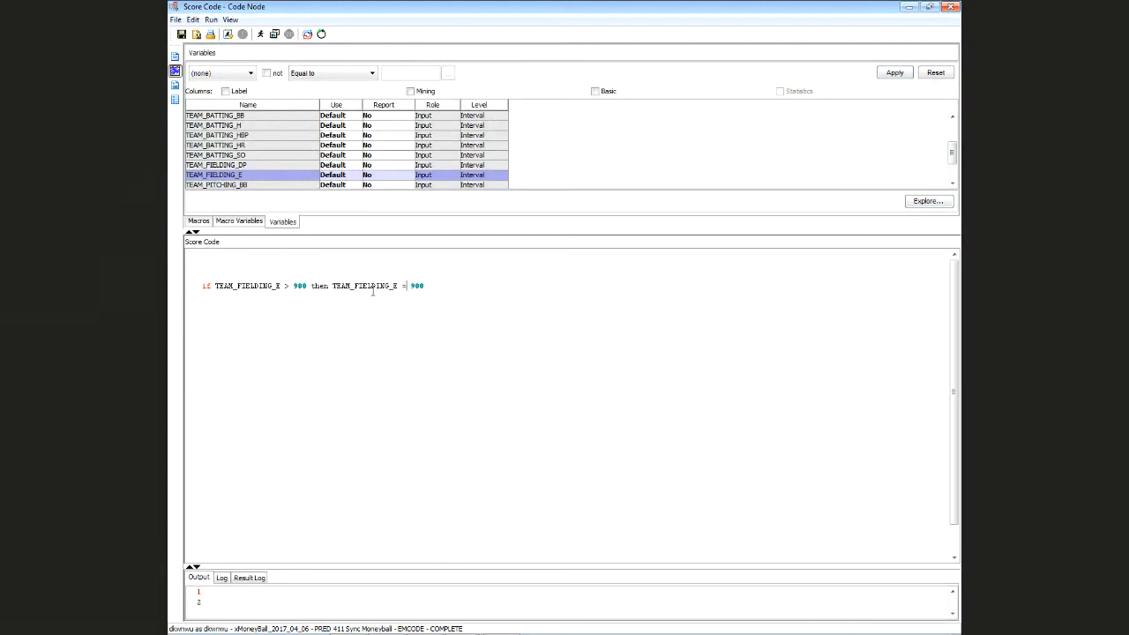
text(;)
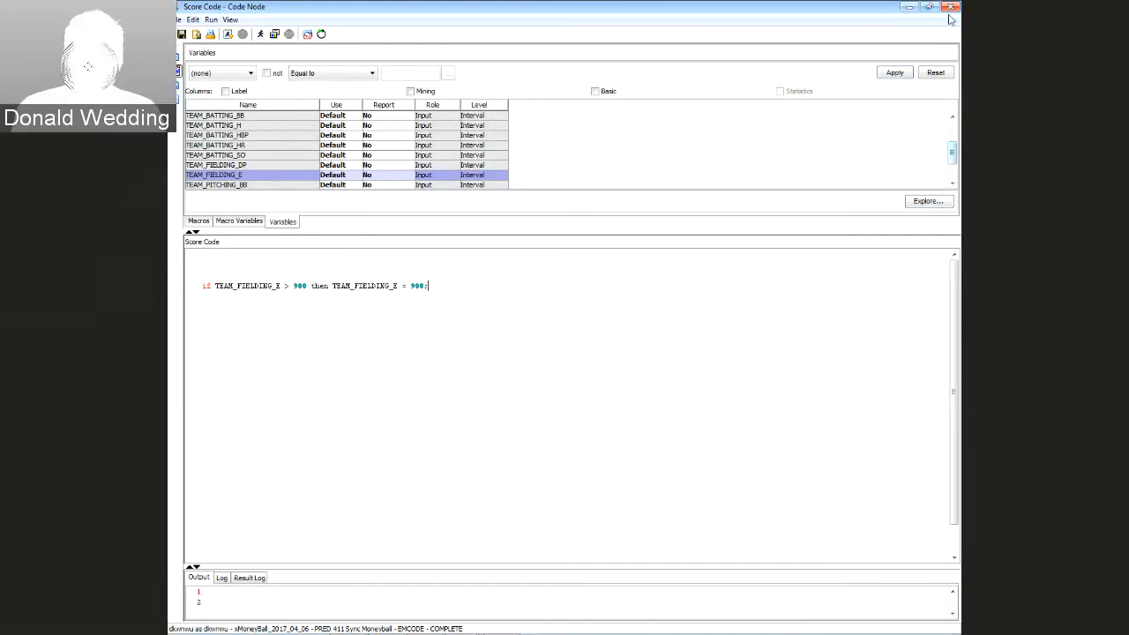
click(950, 7)
Save the score code changes and review the Impute (2) and Metadata (2) nodes
click(514, 336)
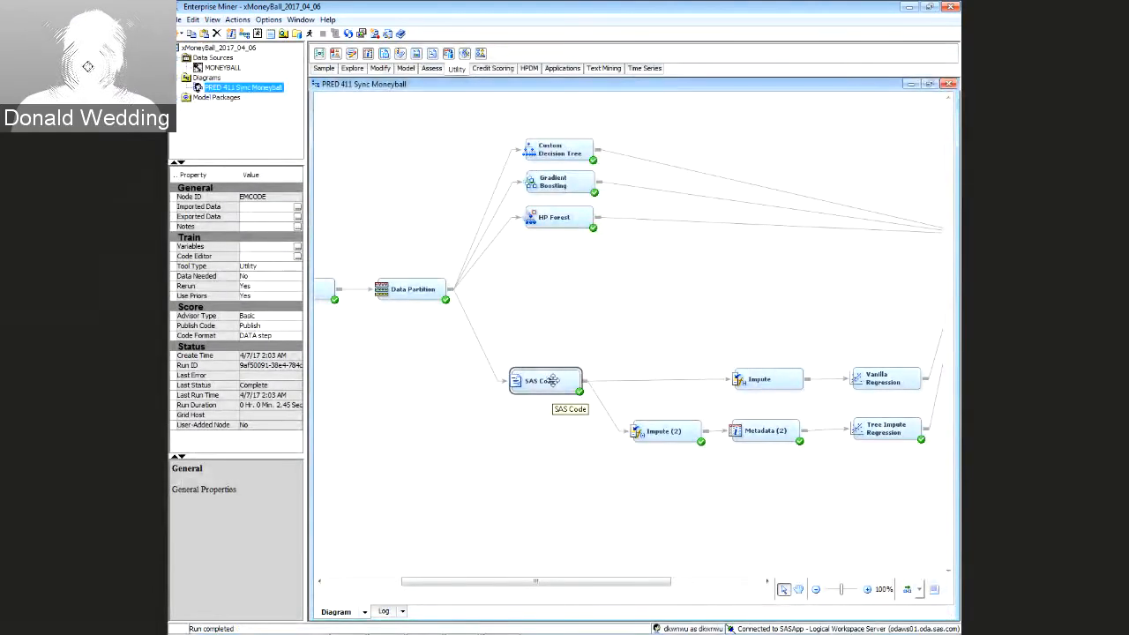
drag(549, 382, 552, 382)
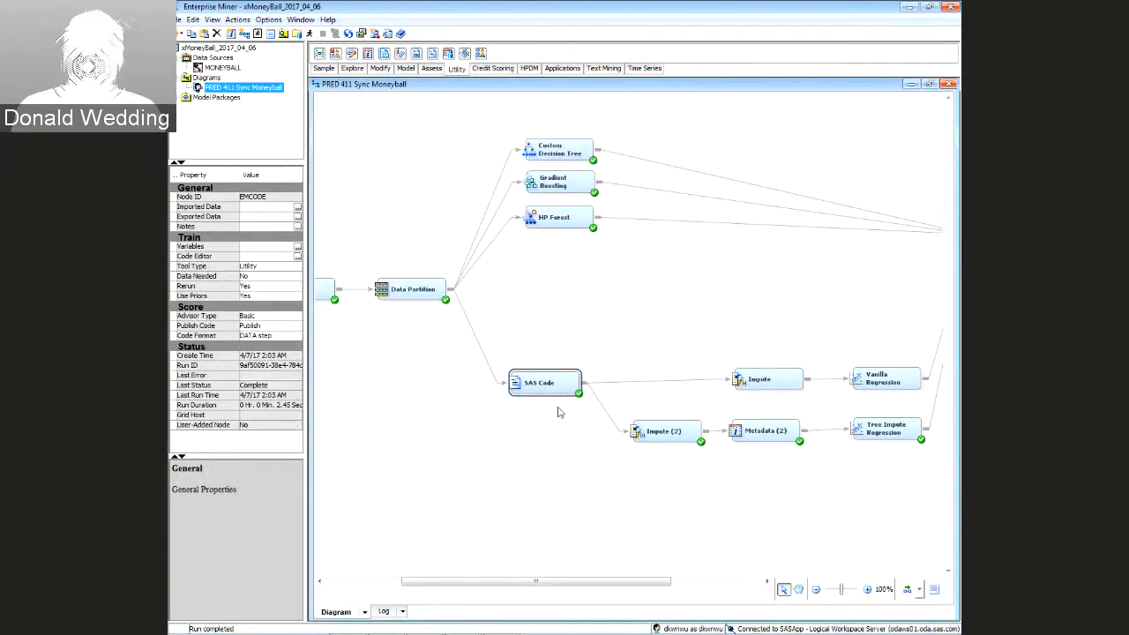
drag(621, 589, 671, 589)
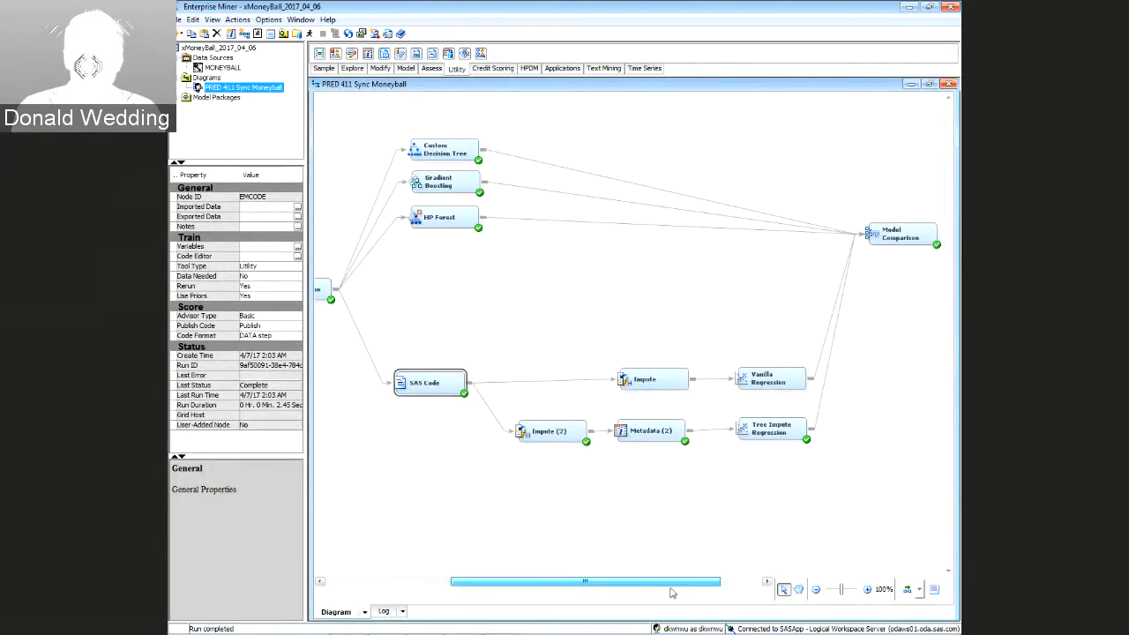
click(547, 440)
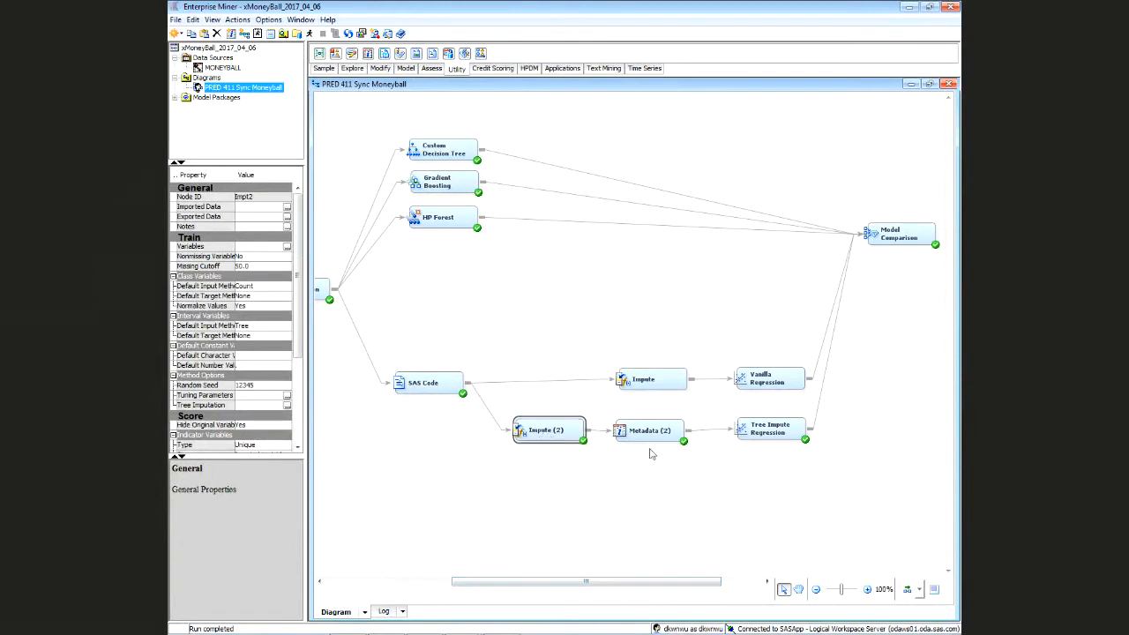
click(651, 433)
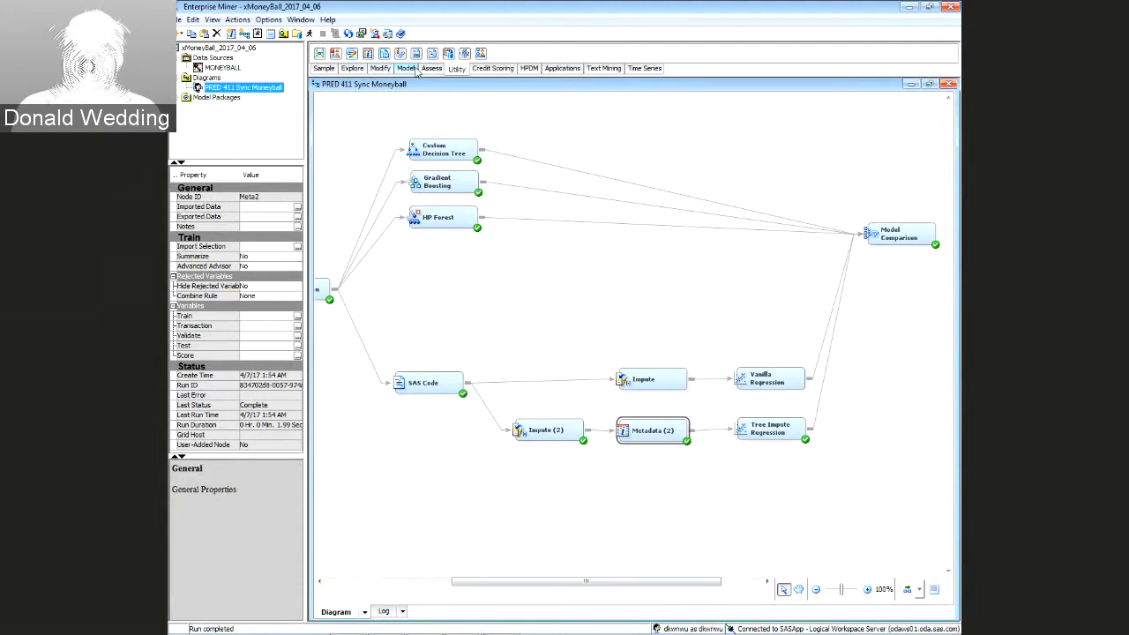
click(405, 68)
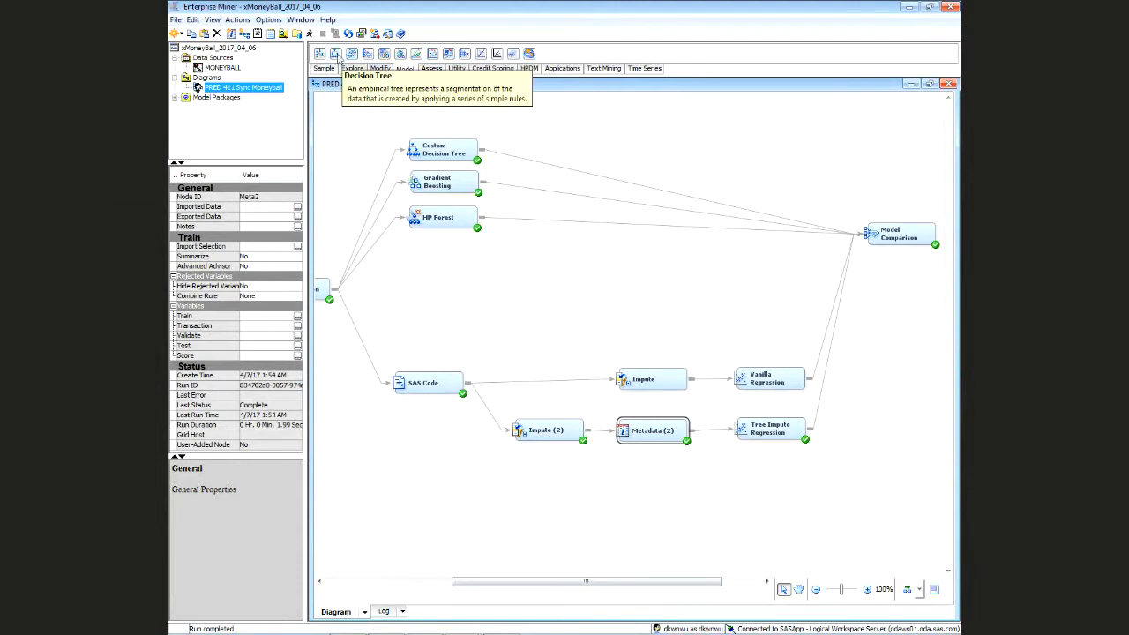
Add a Decision Tree after Impute (2), followed by a Regression node set to Linear
drag(335, 54, 605, 509)
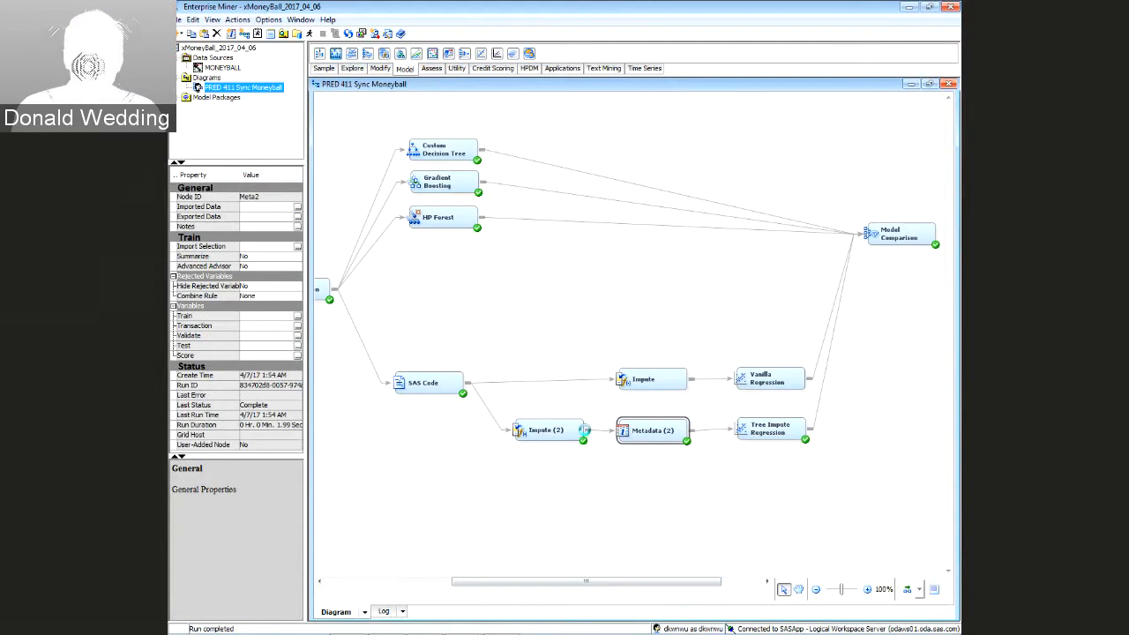
drag(585, 431, 629, 504)
click(643, 502)
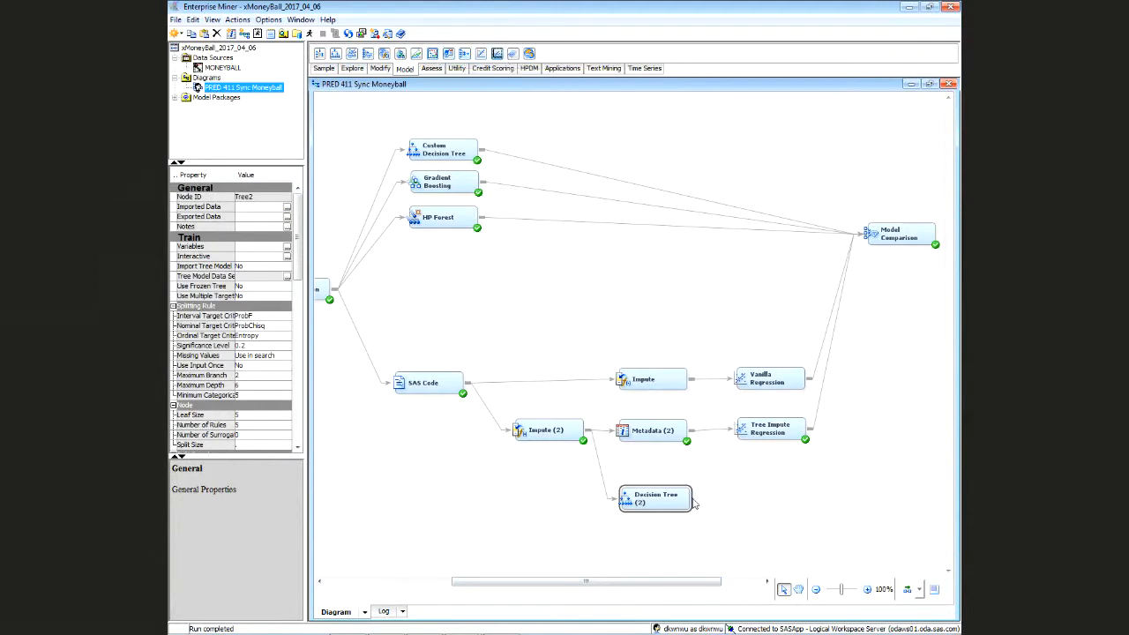
drag(694, 502, 764, 496)
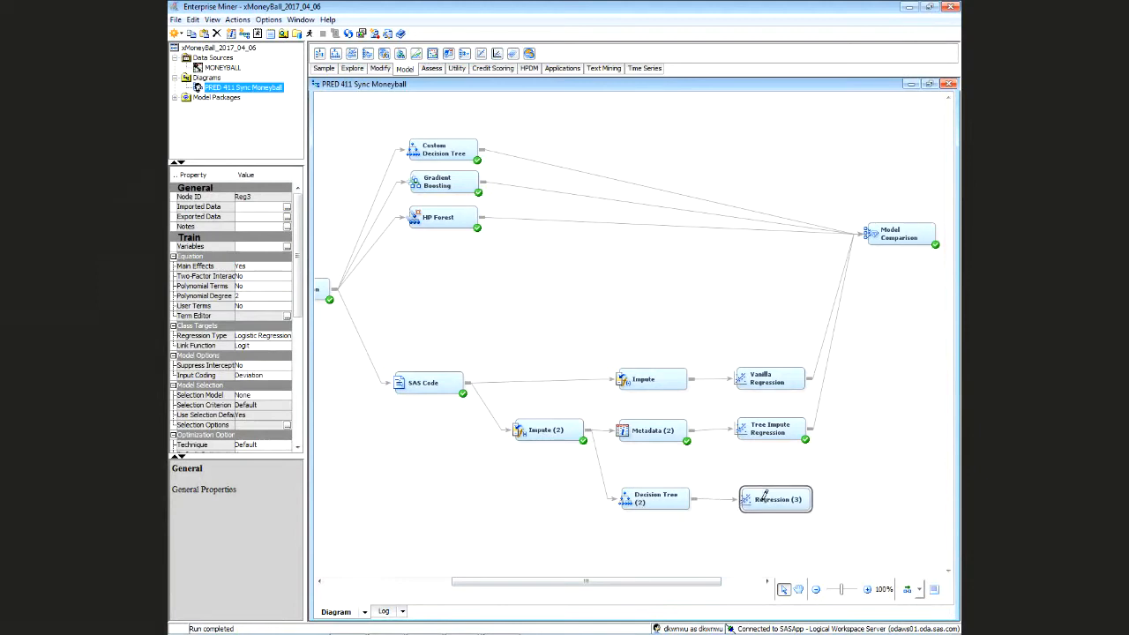
scroll(294, 236, down, 1)
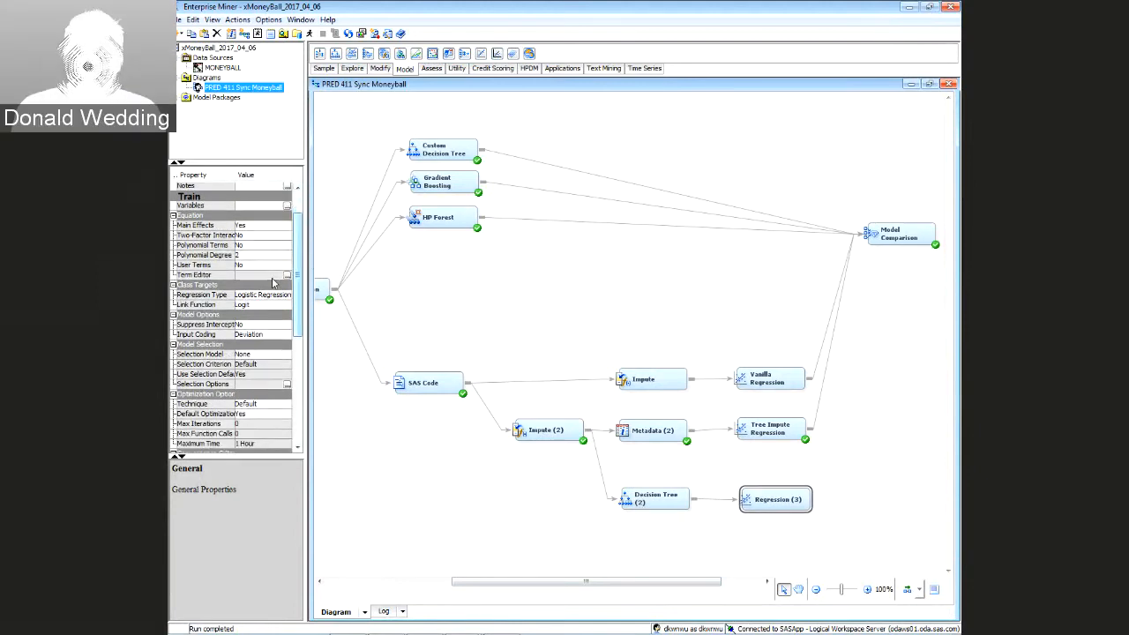
click(263, 295)
click(260, 316)
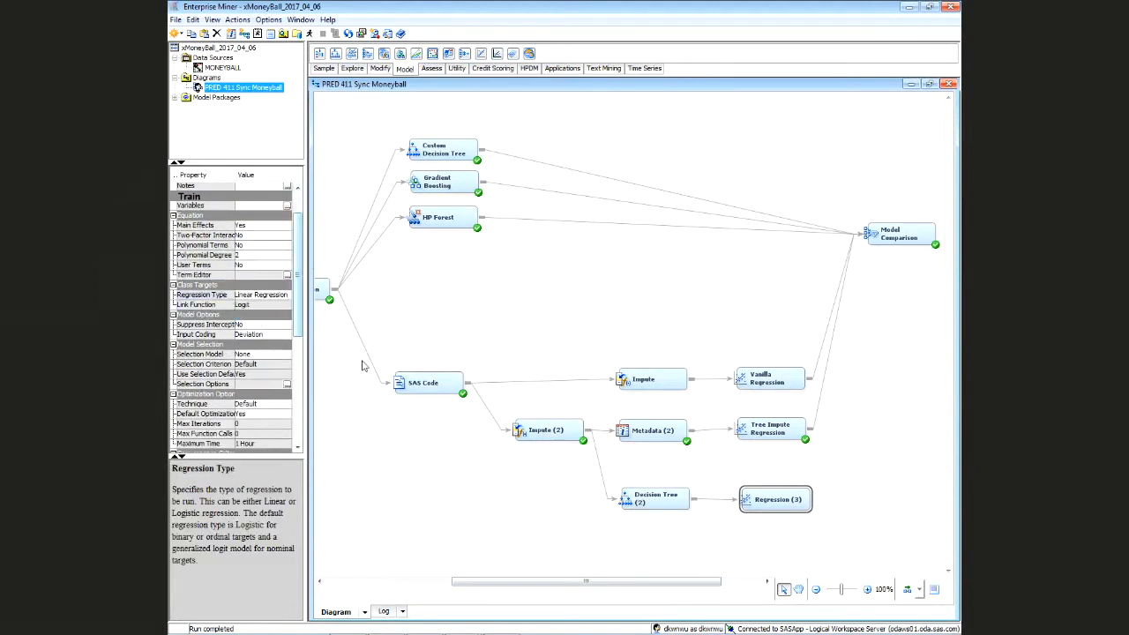
Rename the regression to 'Tree Var Select' and connect it to Model Comparison
click(851, 532)
right_click(763, 503)
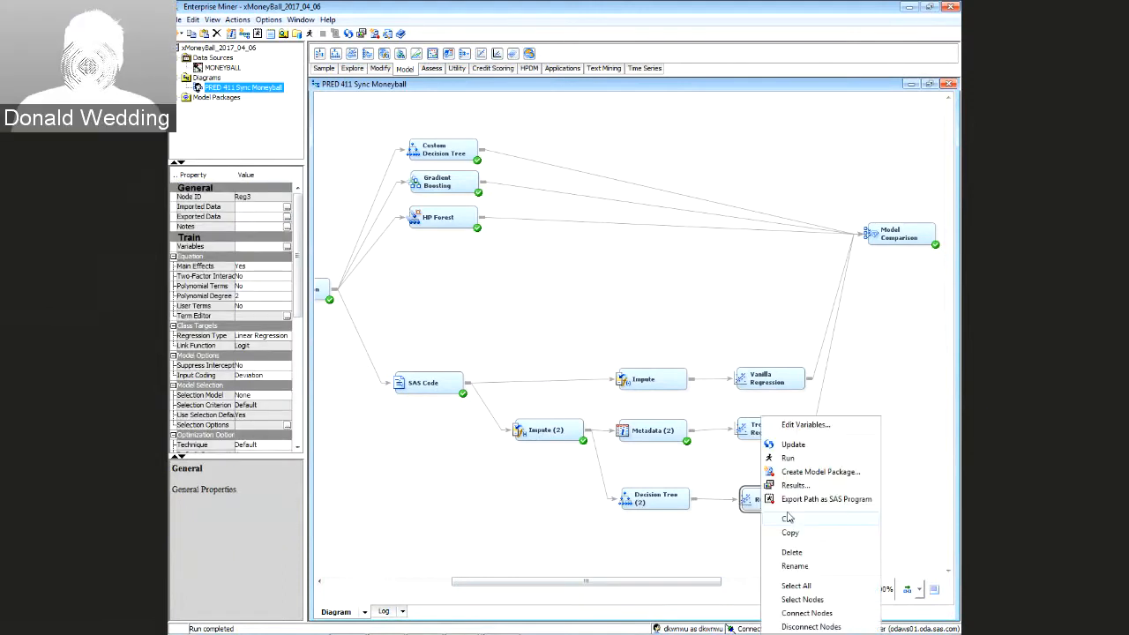
click(798, 566)
text(T)
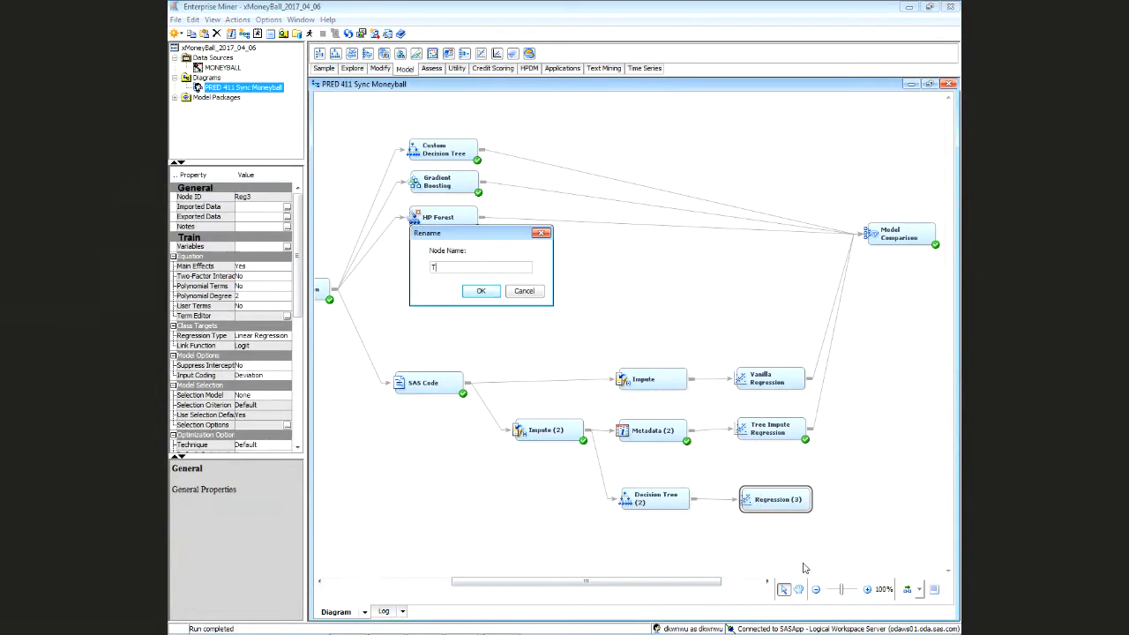
text(ree Var Select)
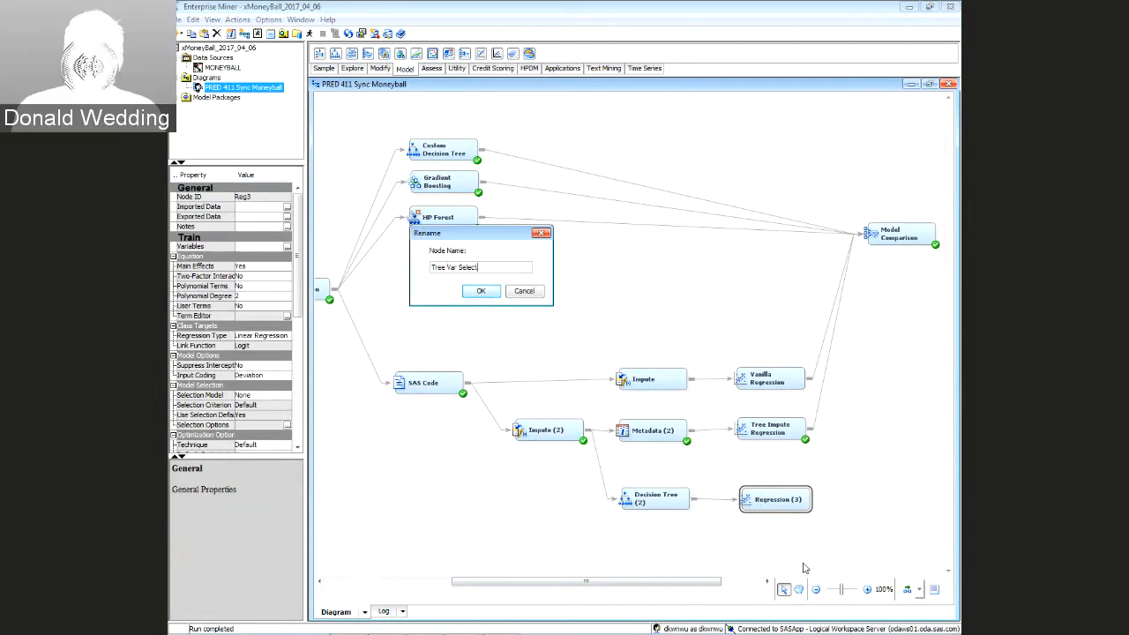
key(Return)
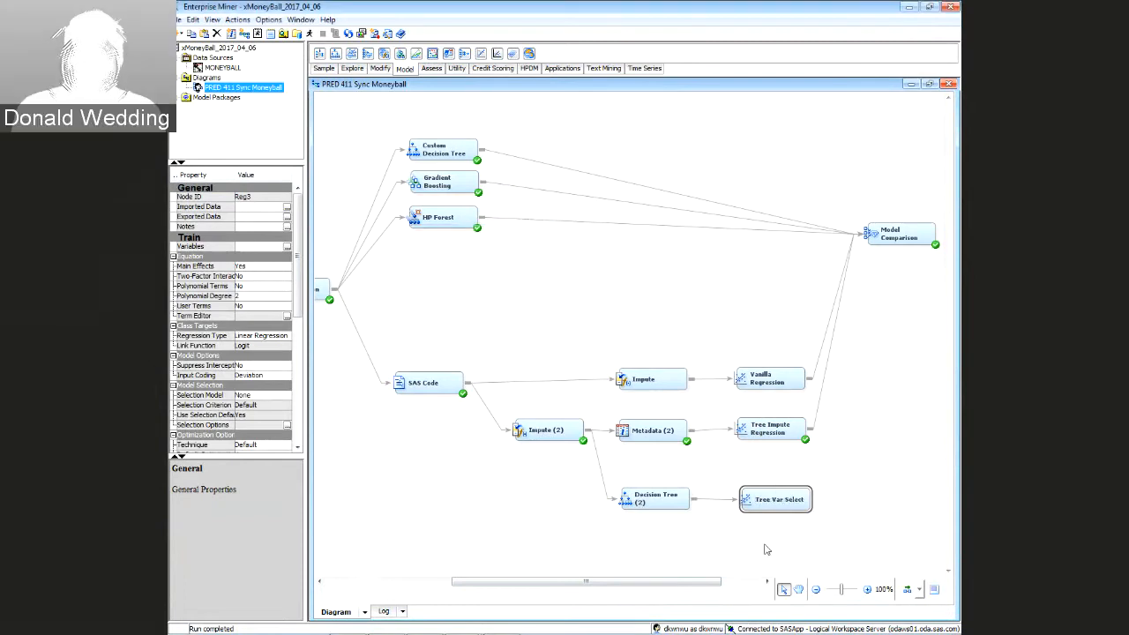
mouse_move(818, 497)
mouse_down()
mouse_move(869, 236)
mouse_move(889, 225)
mouse_up()
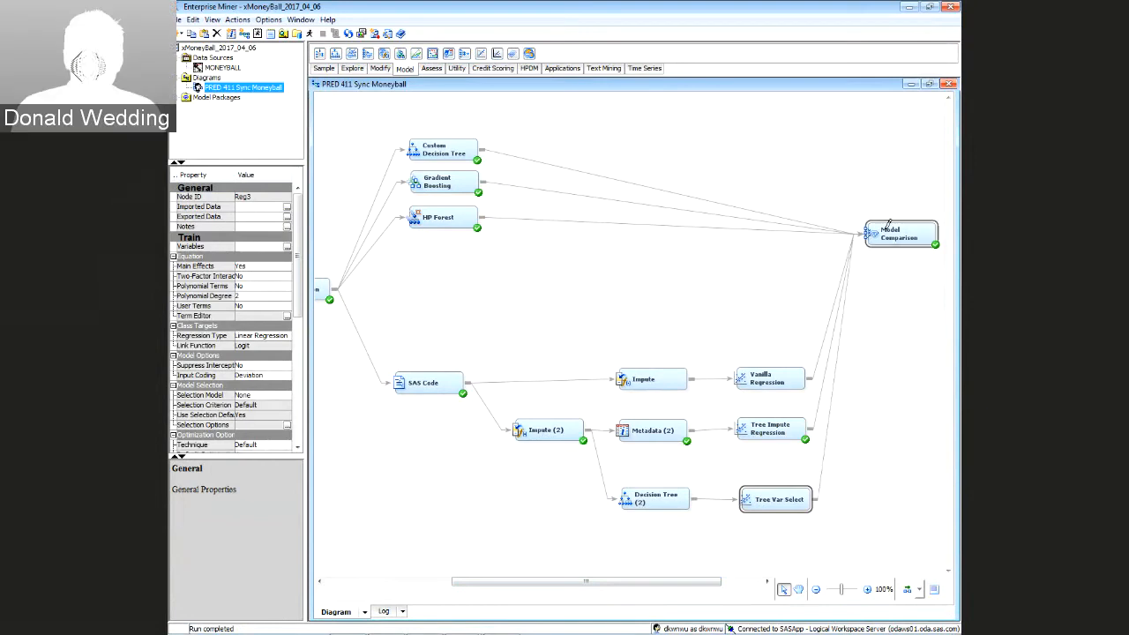
Run the full path ending at Model Comparison and dismiss the completion notice
right_click(889, 228)
click(869, 273)
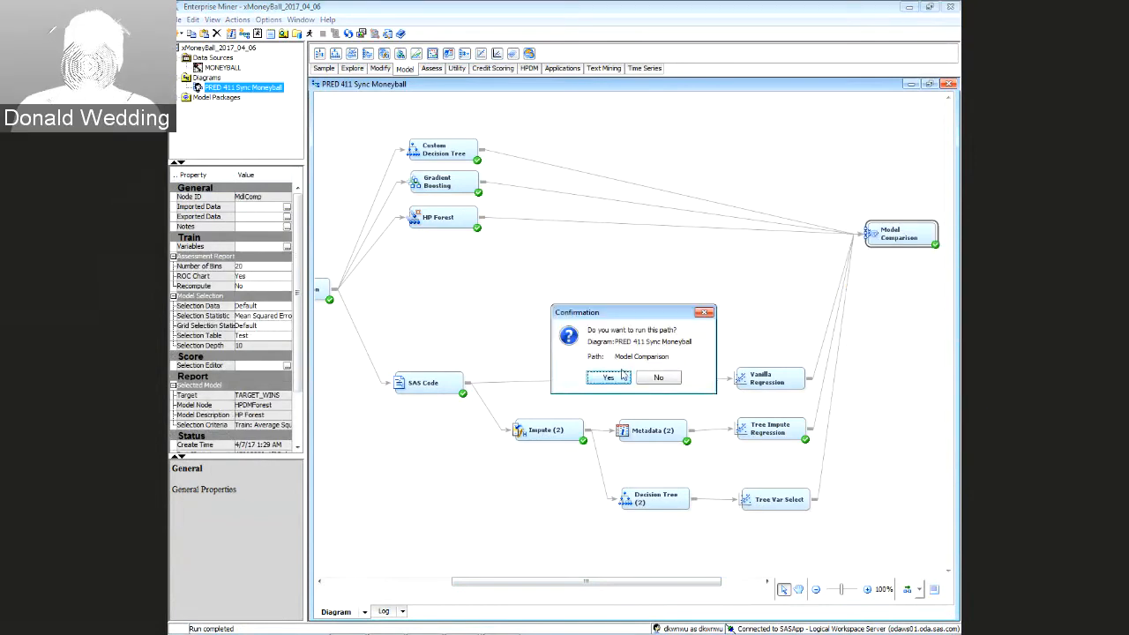
click(620, 373)
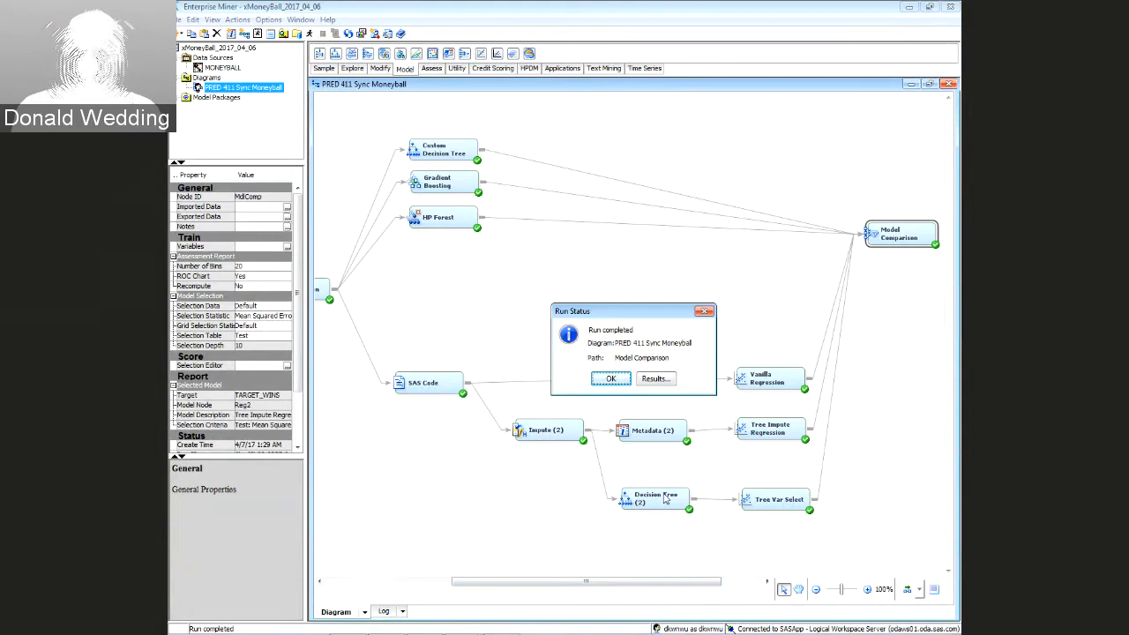
click(612, 379)
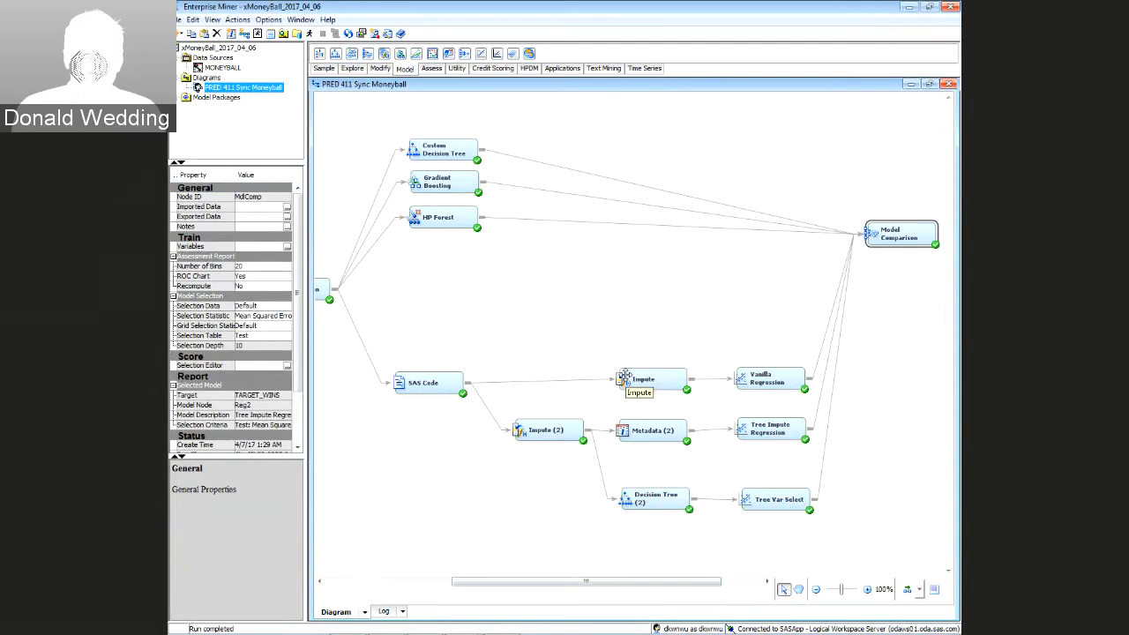
right_click(651, 509)
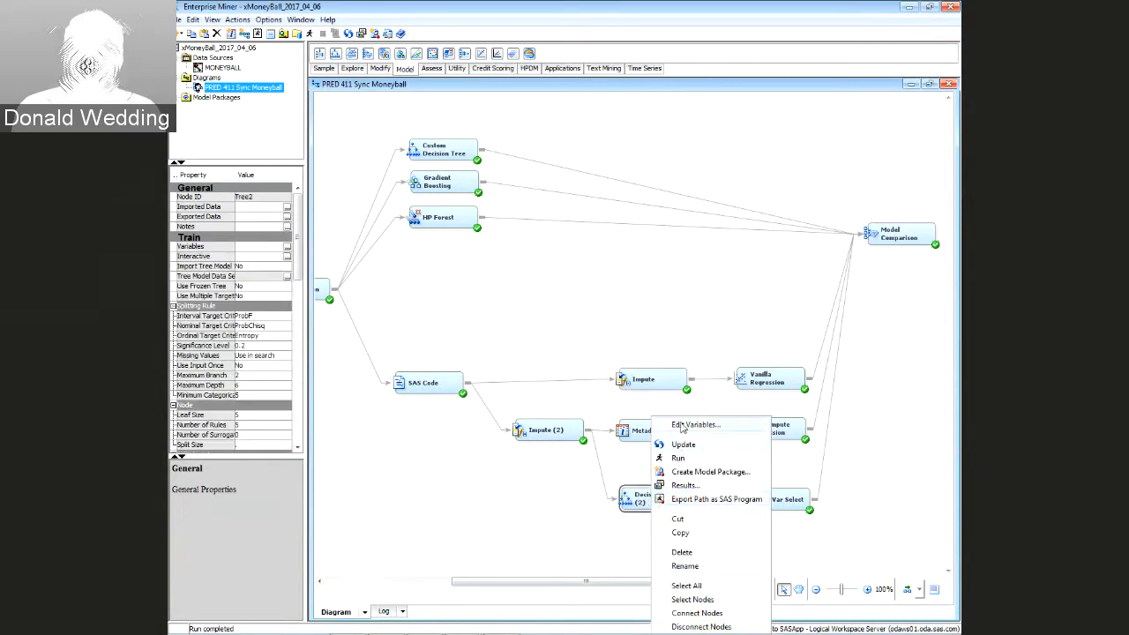
key(Escape)
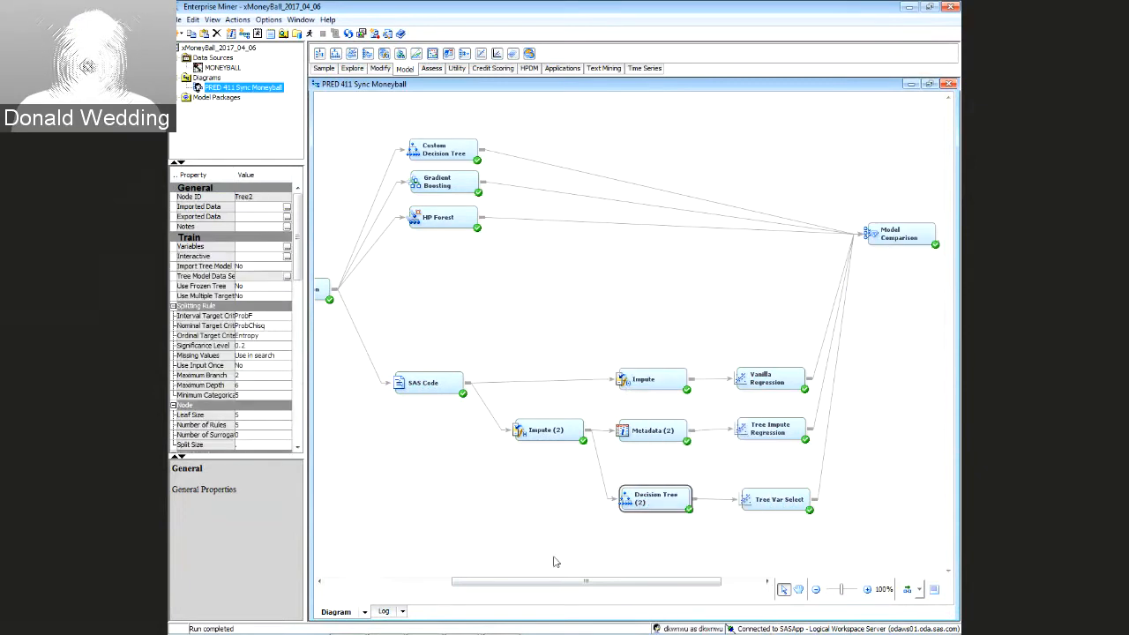
drag(565, 584, 504, 584)
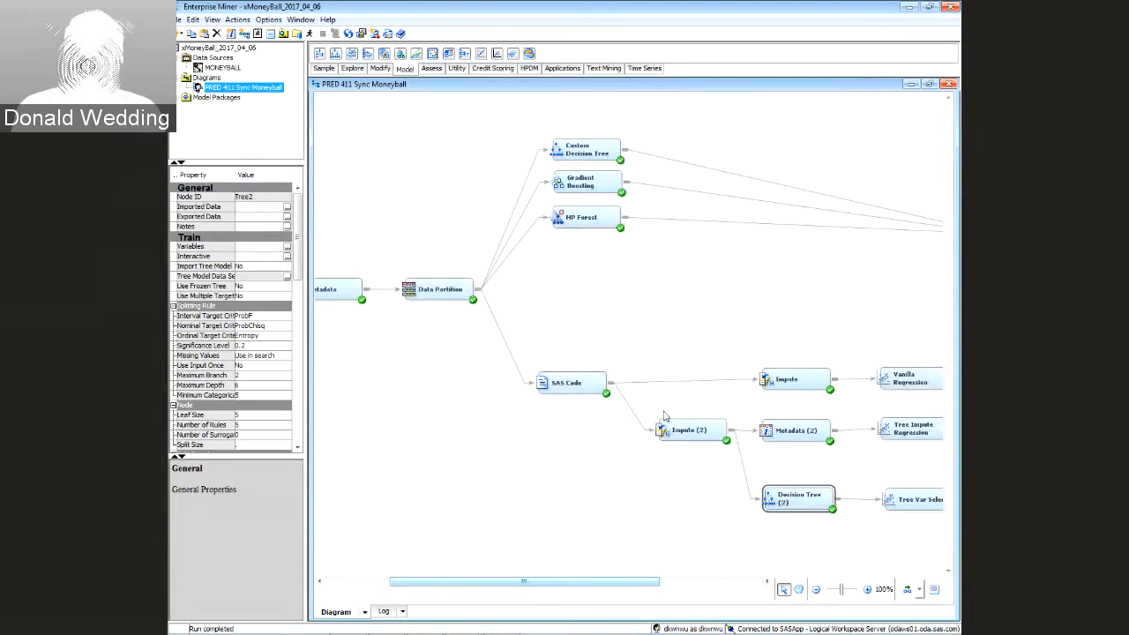
click(706, 438)
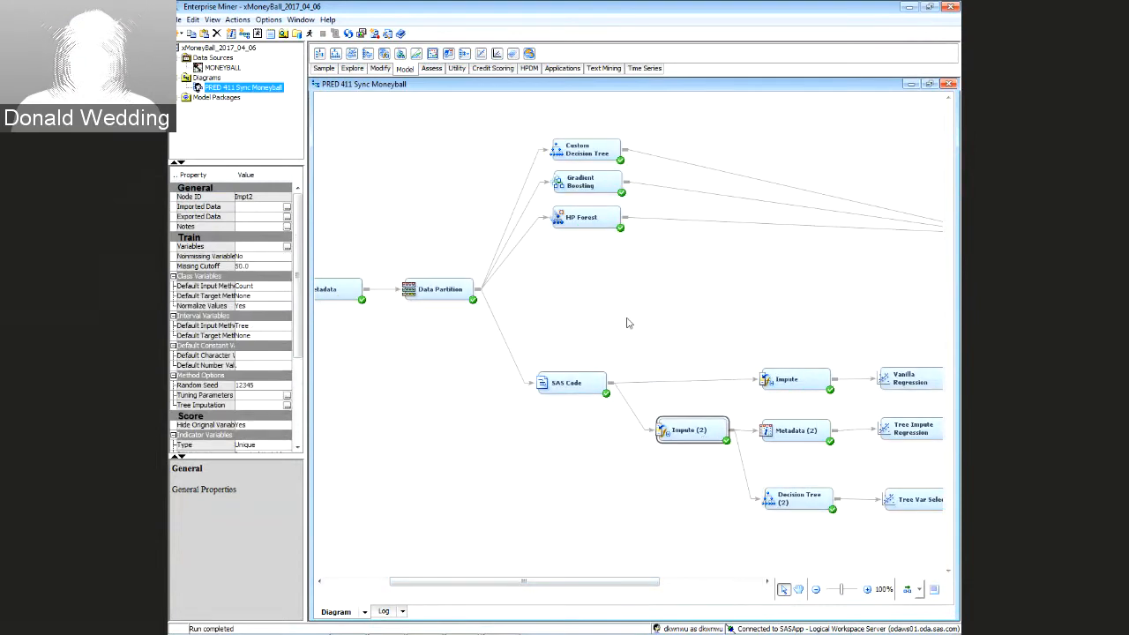
click(601, 153)
drag(634, 582, 734, 582)
click(554, 498)
right_click(553, 498)
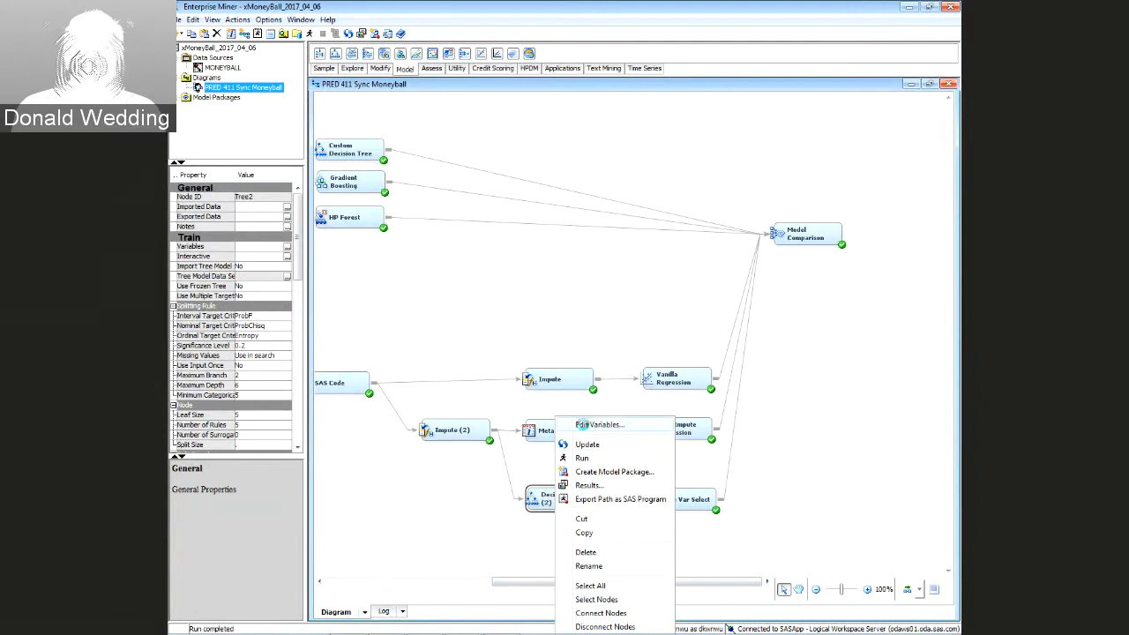
click(582, 424)
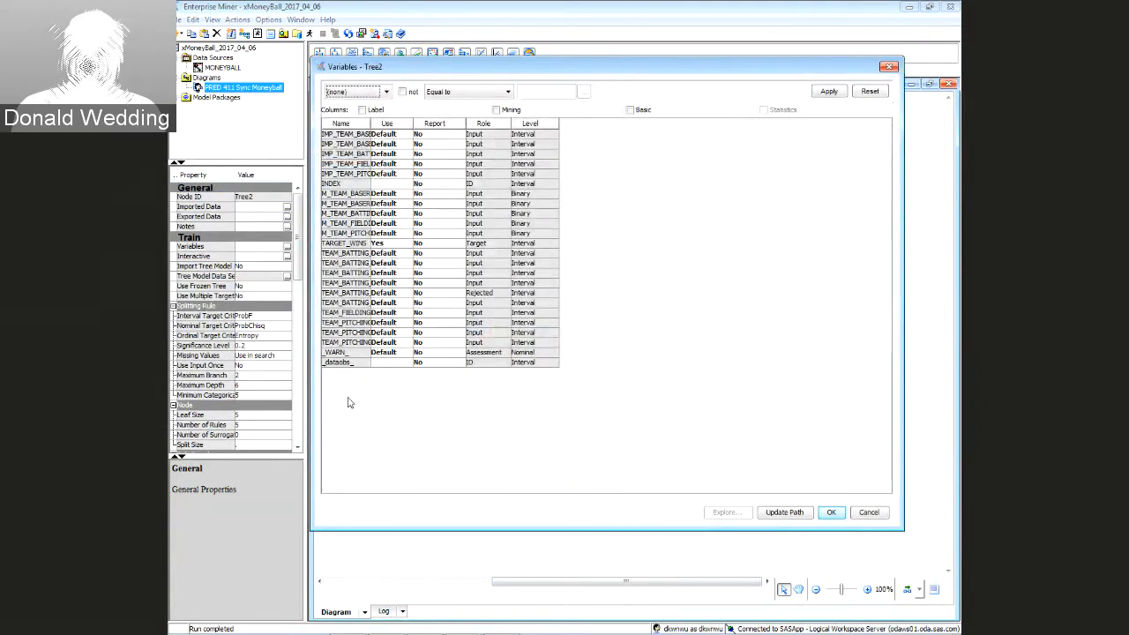
click(889, 69)
right_click(574, 498)
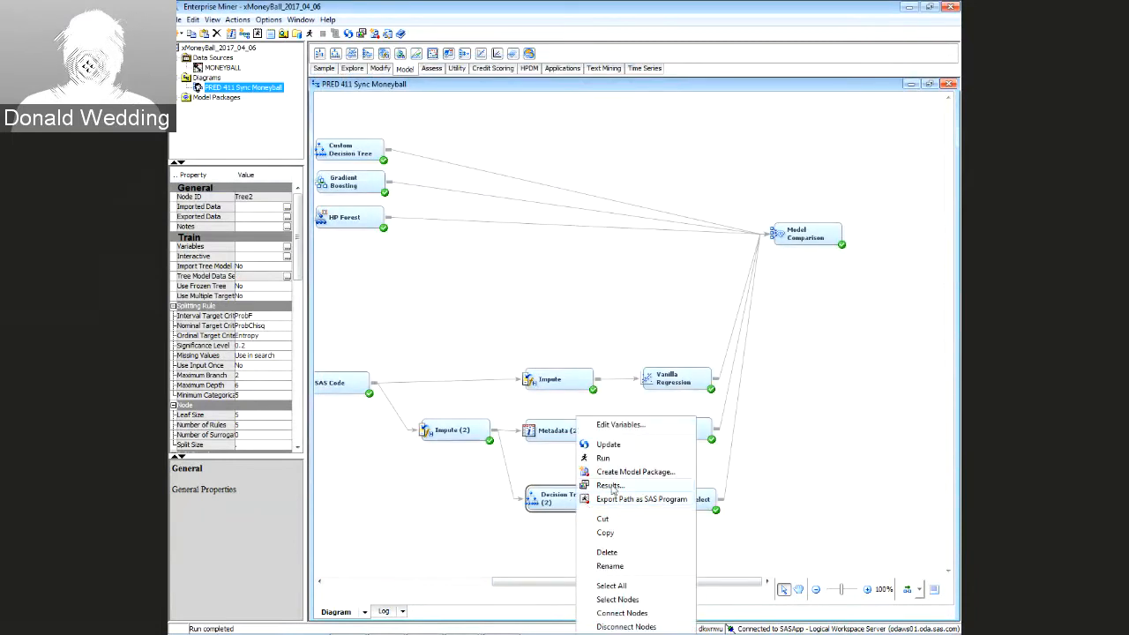
click(609, 485)
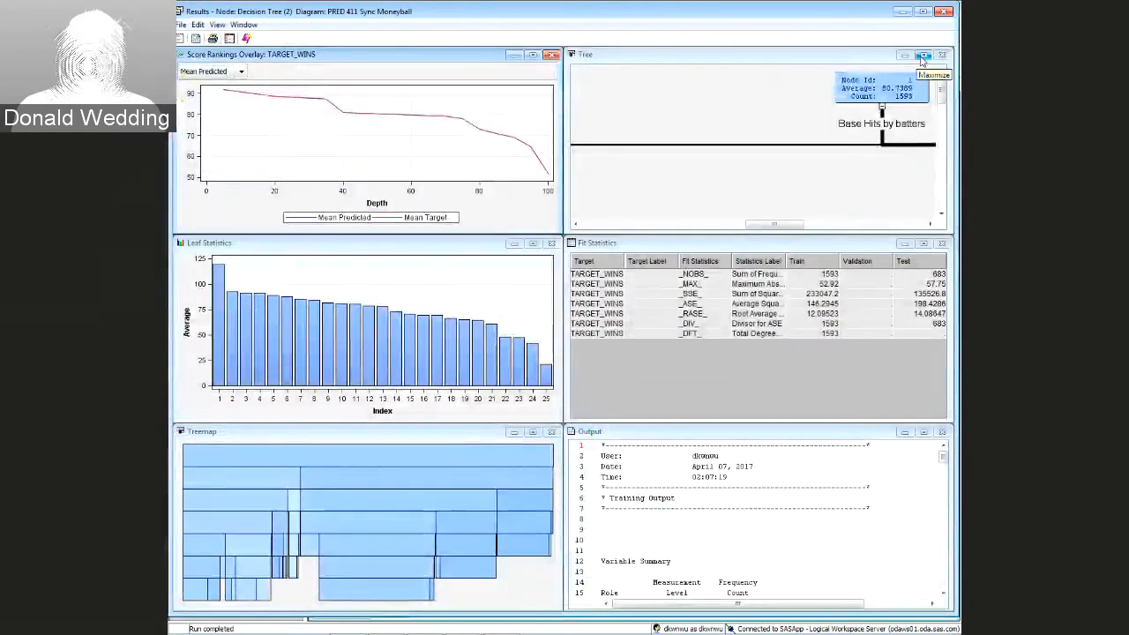
click(922, 51)
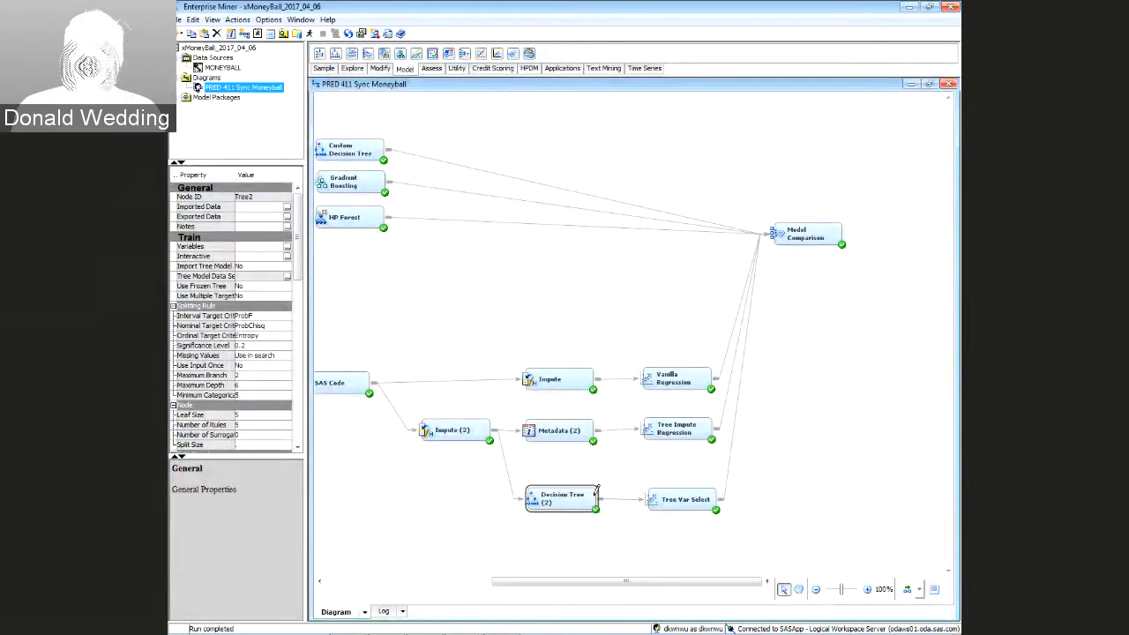
Add a Neural Network node after Decision Tree (2) and connect it to Model Comparison
click(670, 500)
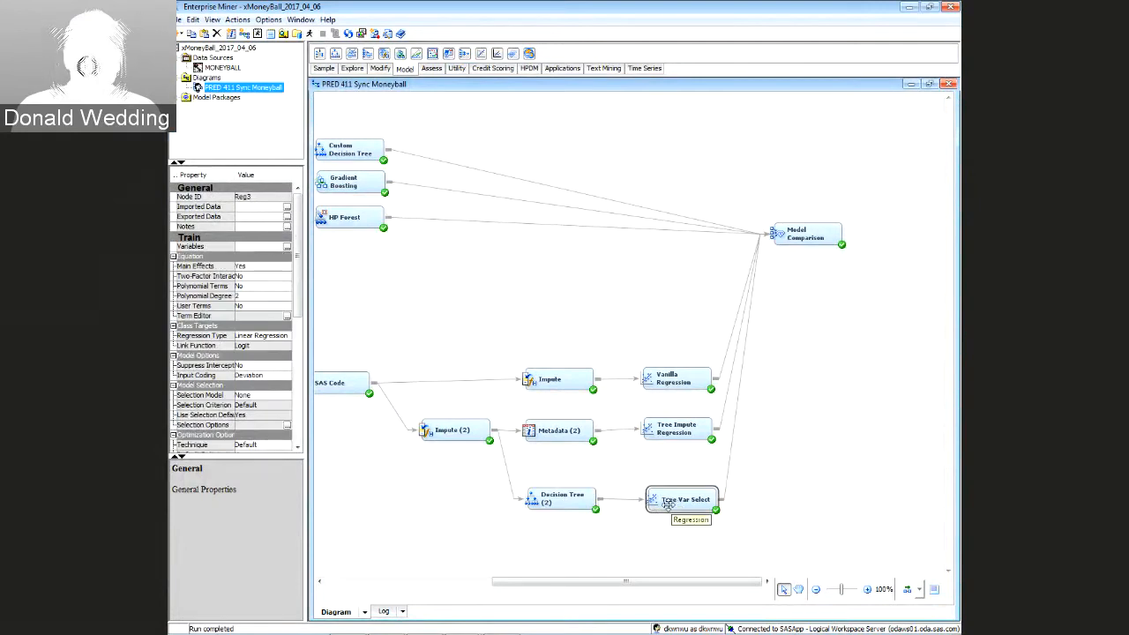
click(384, 69)
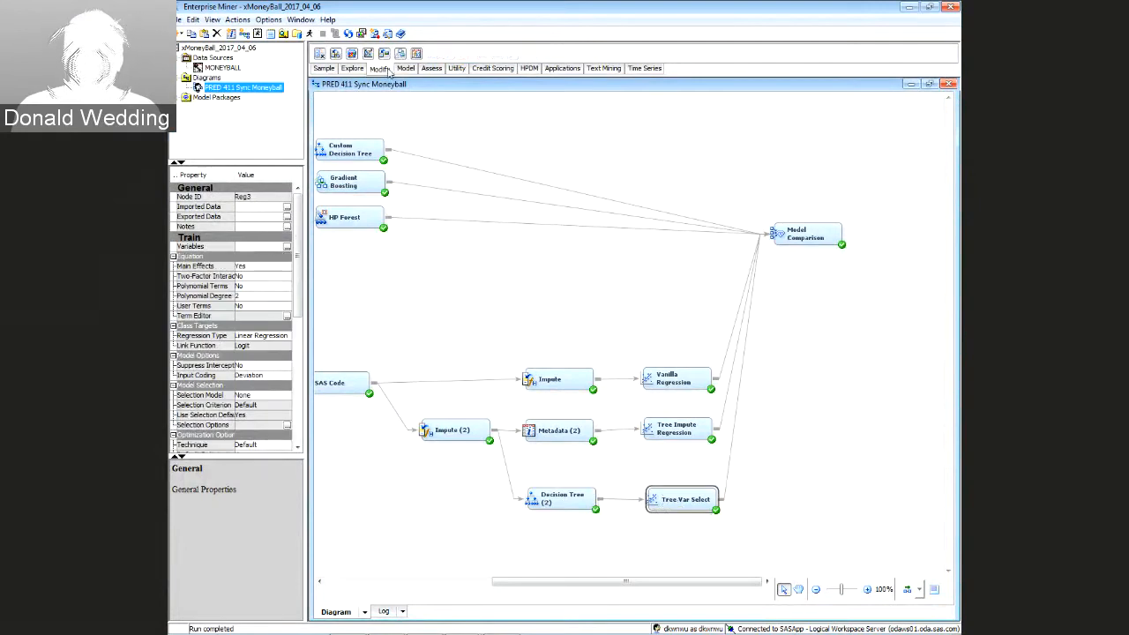
click(406, 69)
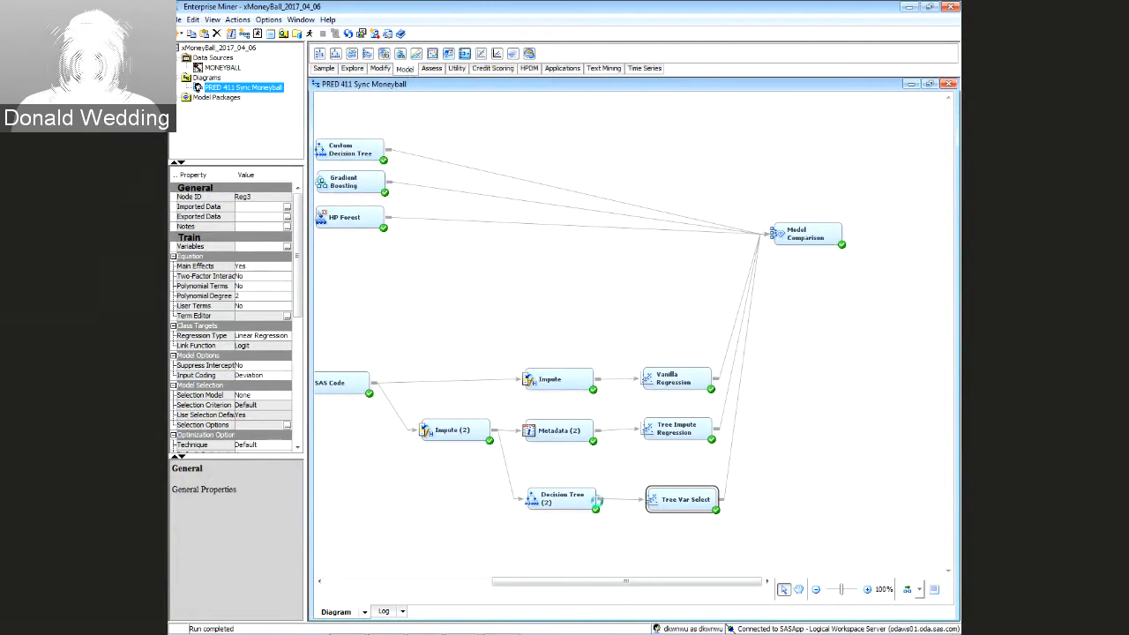
mouse_move(600, 500)
mouse_down()
mouse_move(638, 548)
mouse_move(676, 551)
mouse_move(794, 238)
mouse_up()
drag(688, 549, 679, 541)
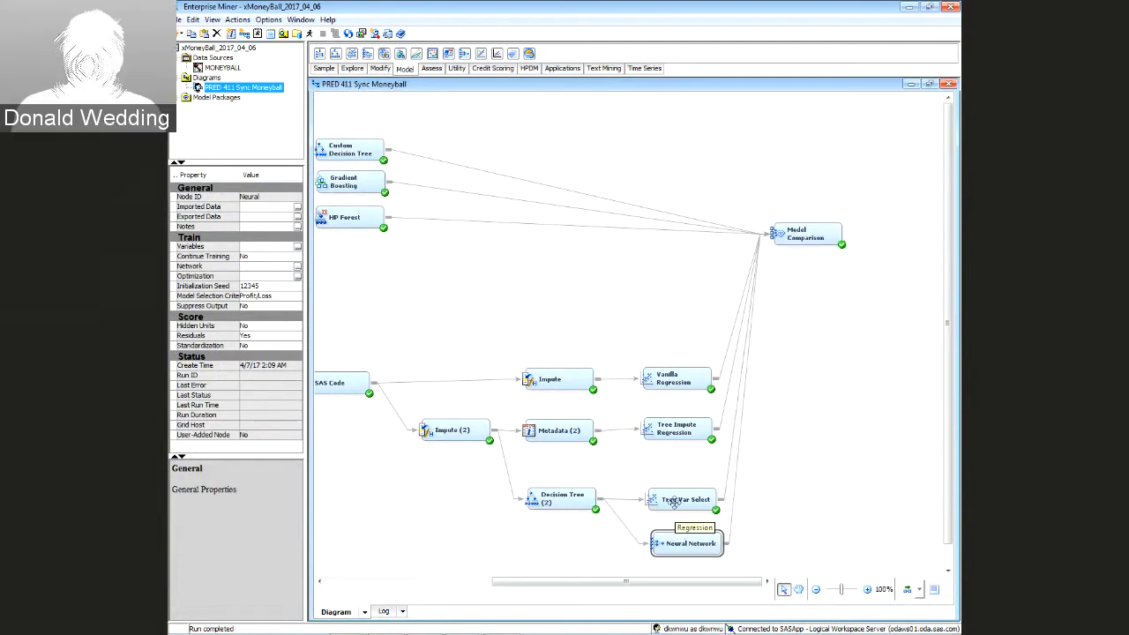
Open the Edit Variables dialog for the Tree Var Select node
click(674, 501)
right_click(668, 503)
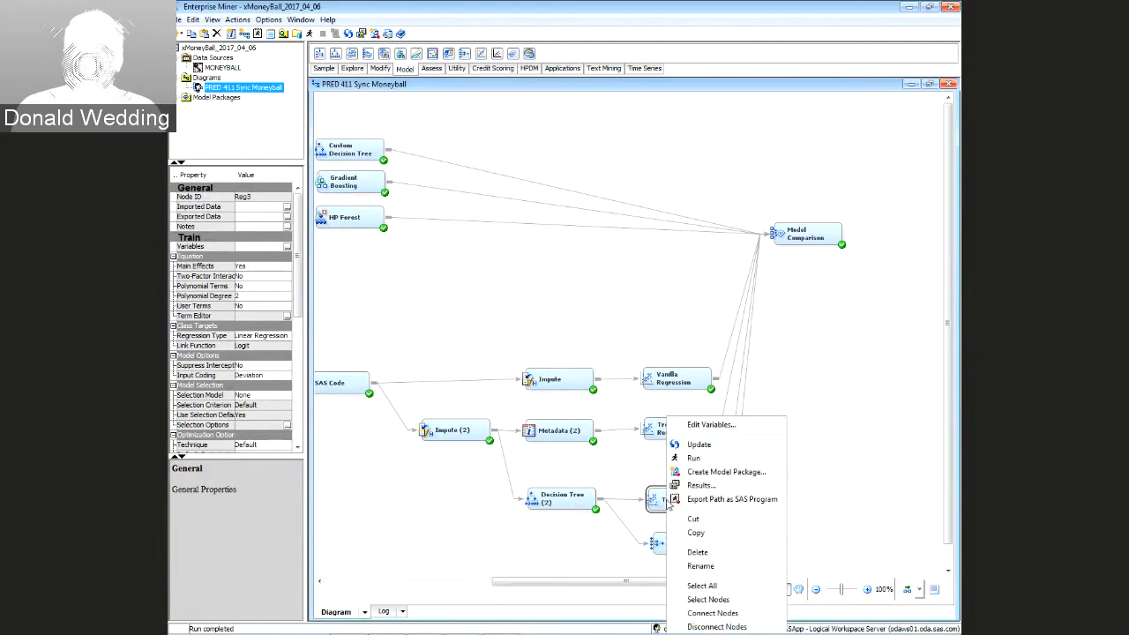
click(699, 424)
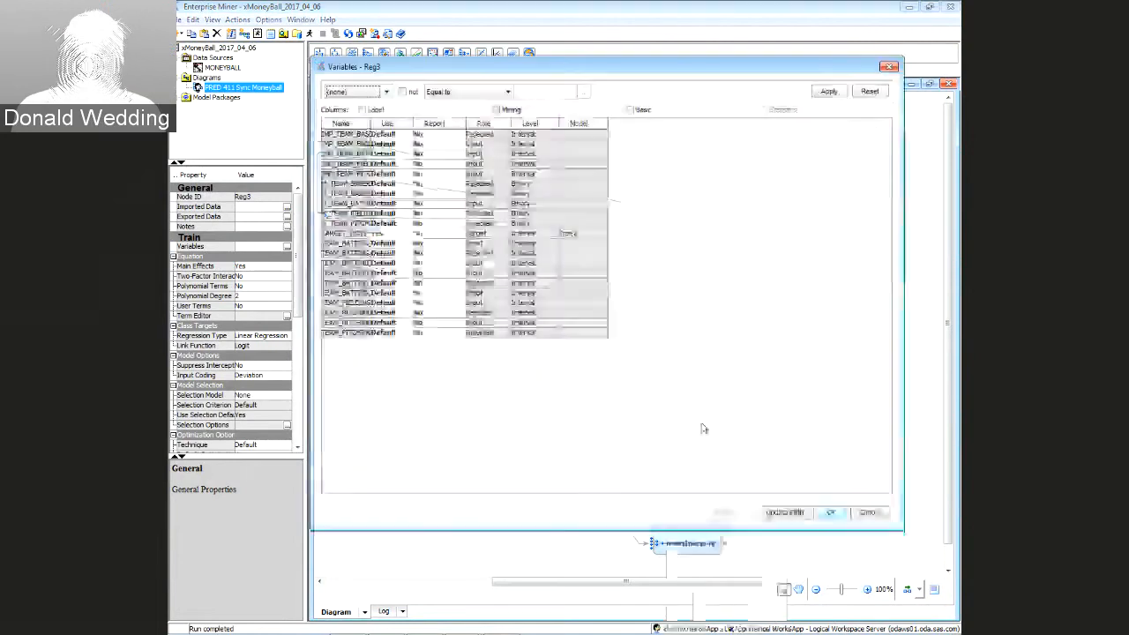
Sort the Reg3 variable list by Role and review each row, including the rejected M_TEAM_BASER and pitching variables
click(484, 123)
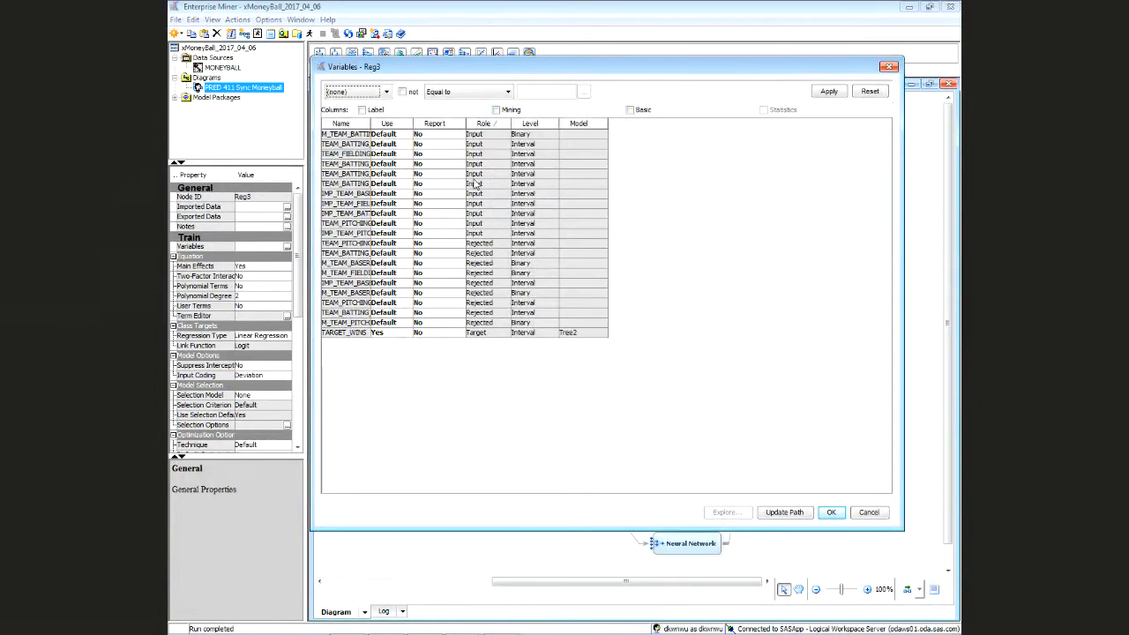
click(488, 252)
click(488, 263)
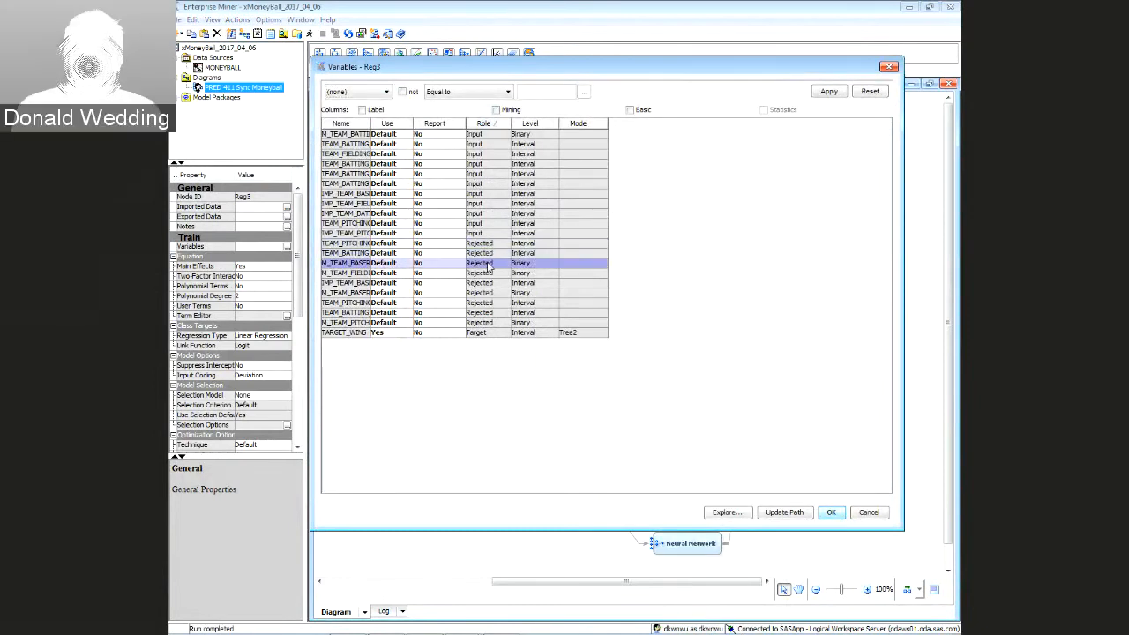
click(489, 273)
click(488, 283)
click(489, 294)
click(489, 302)
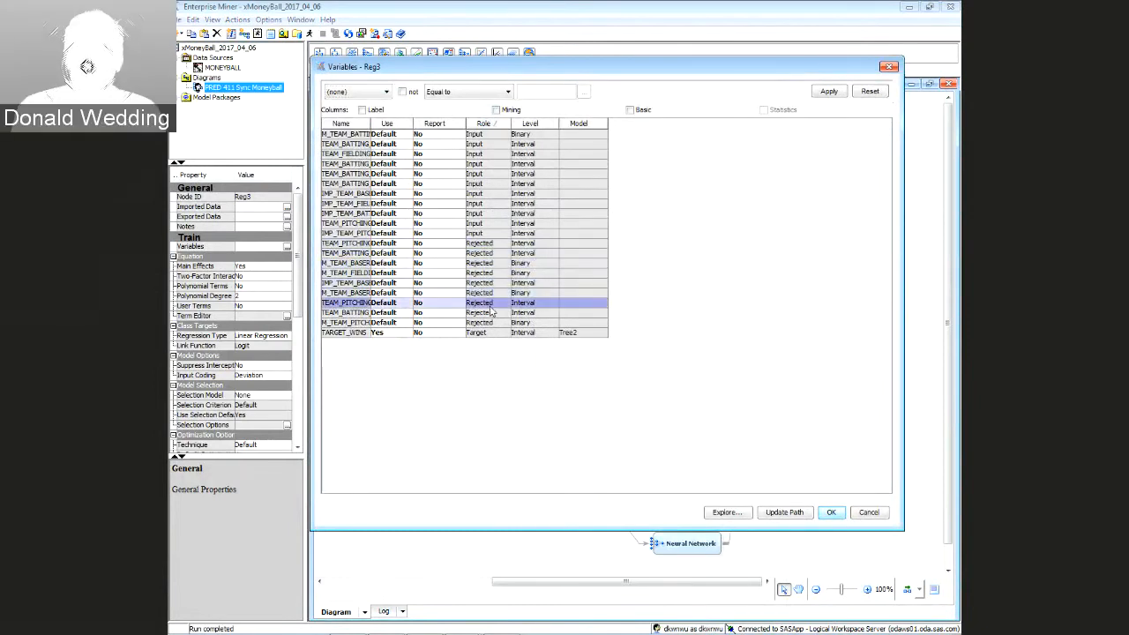
click(492, 322)
click(492, 313)
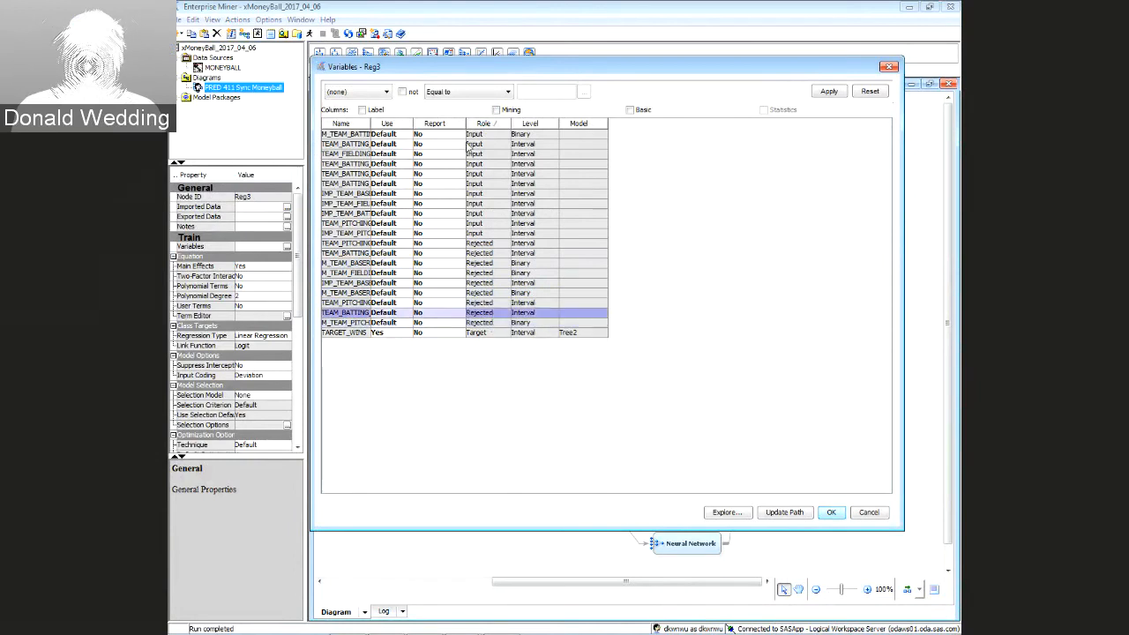
Check the TEAM_BATTING, TEAM_FIELDING and third input variables, then close the list with OK
click(361, 134)
click(358, 144)
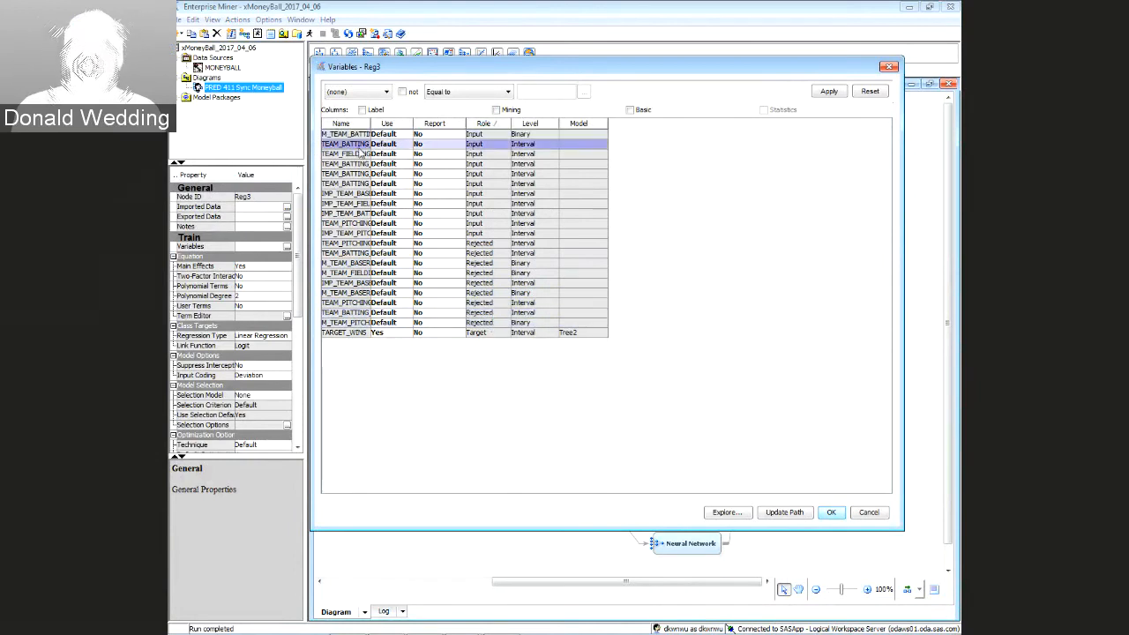
shift+click(360, 153)
shift+click(362, 164)
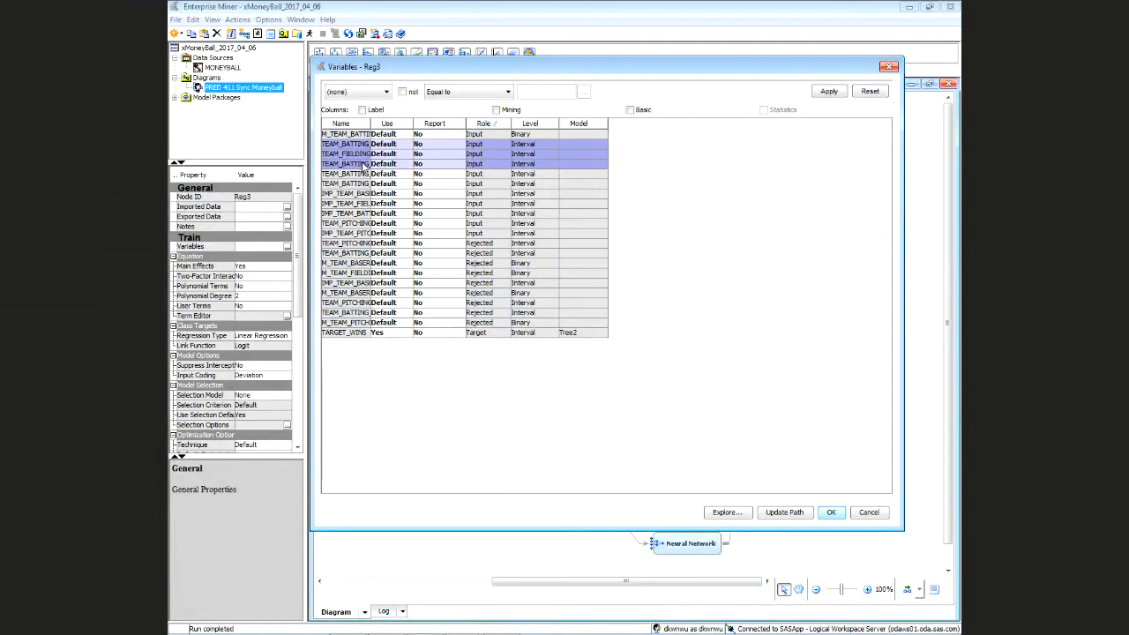
click(356, 135)
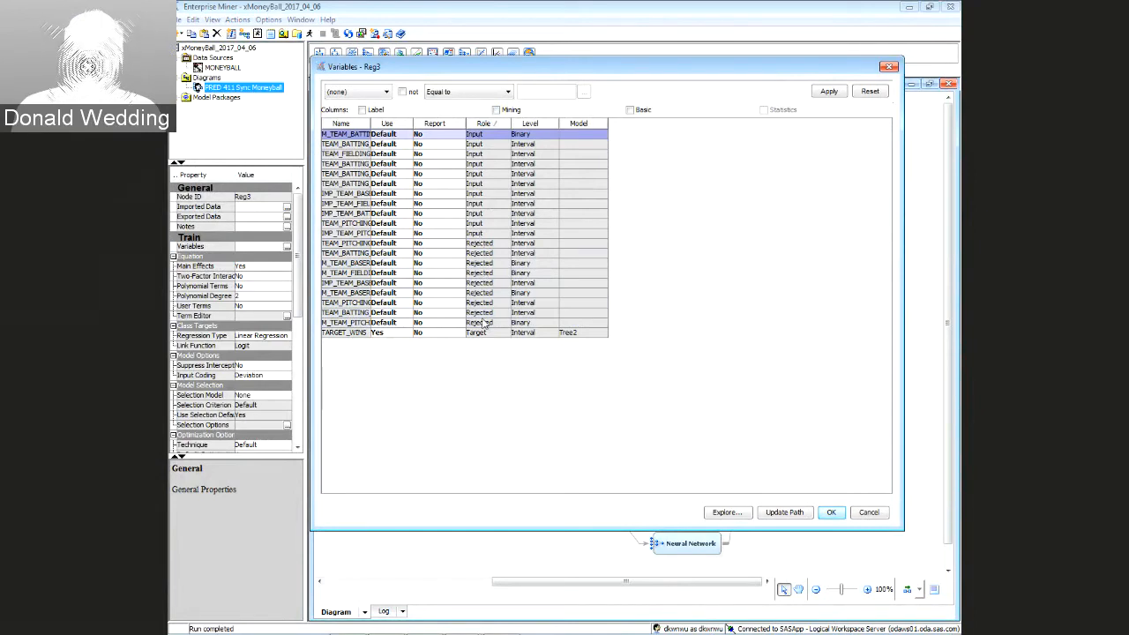
click(831, 512)
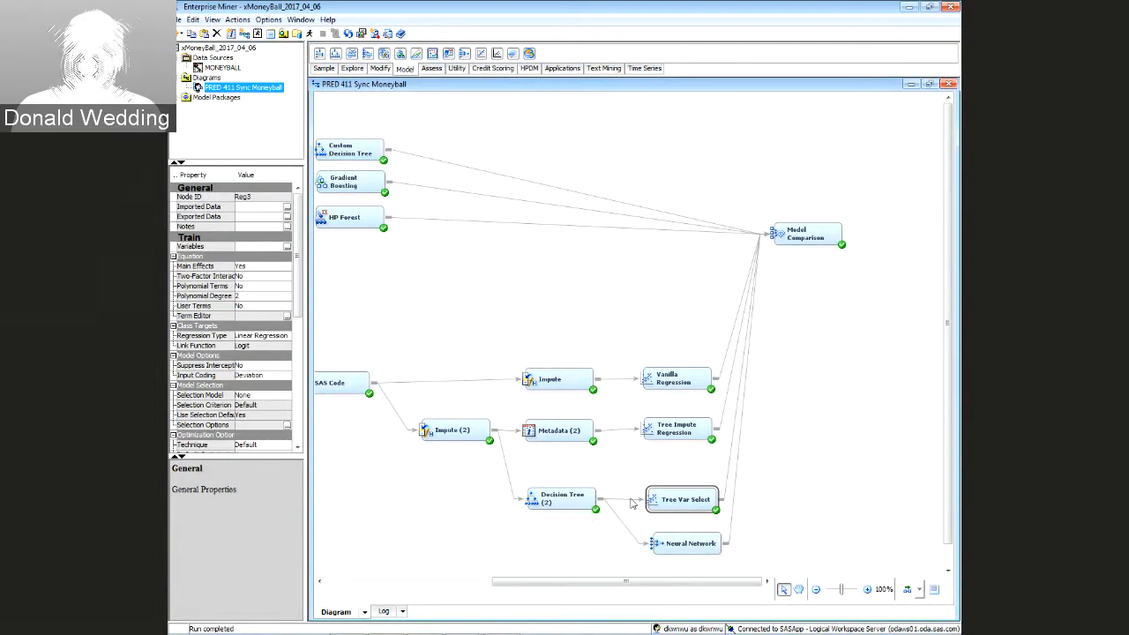
Set the Tree Var Select regression's Selection Model to Stepwise
click(562, 499)
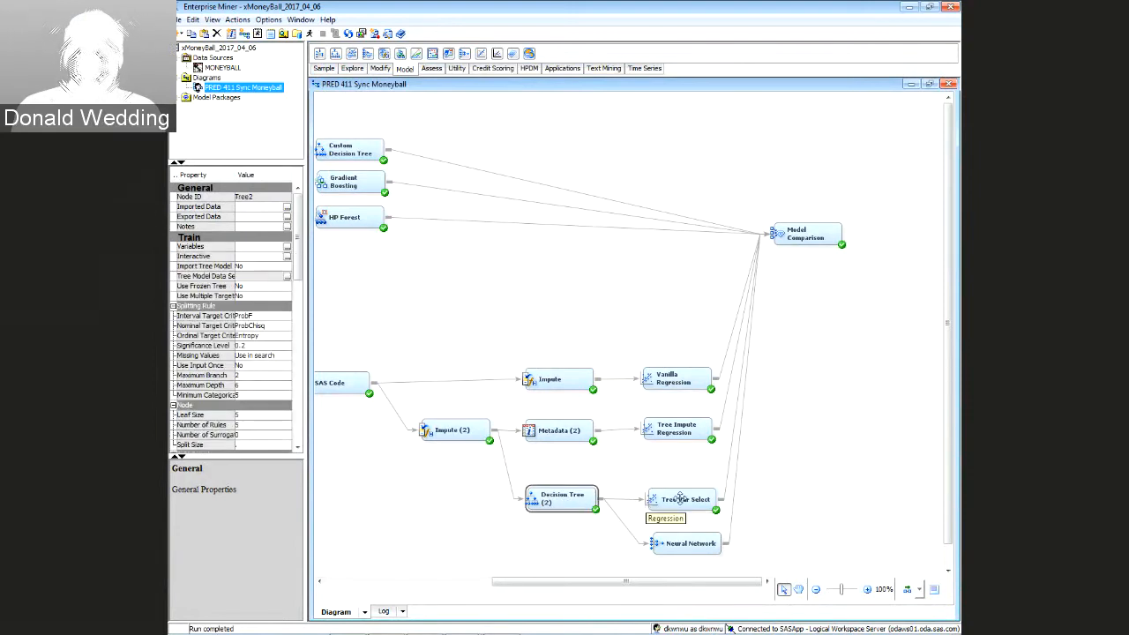
click(679, 500)
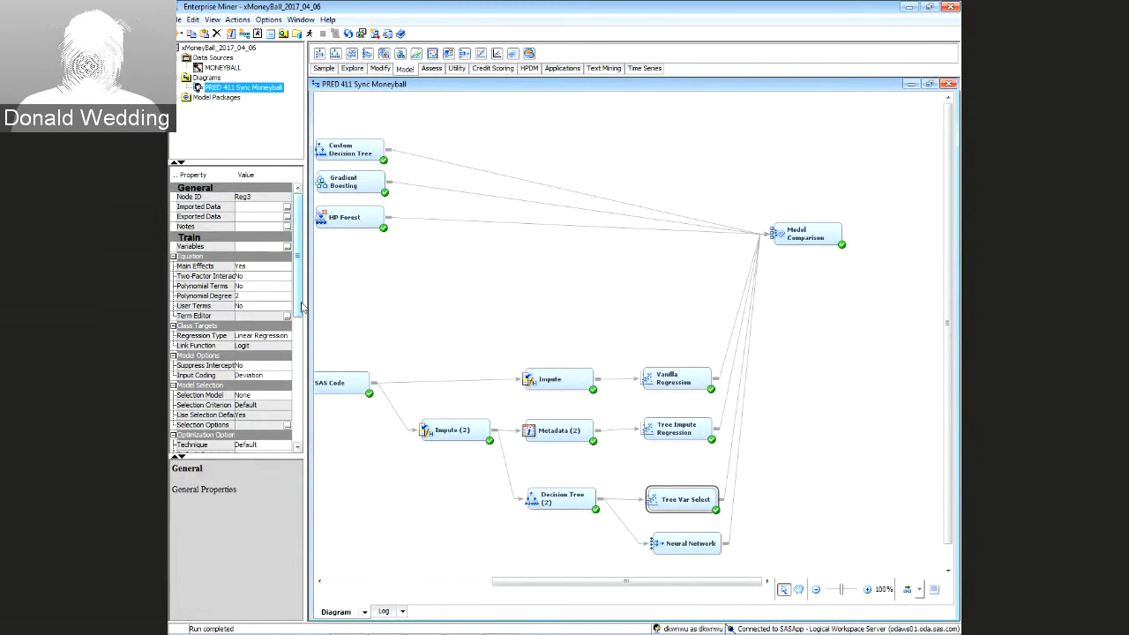
scroll(273, 282, down, 4)
click(263, 271)
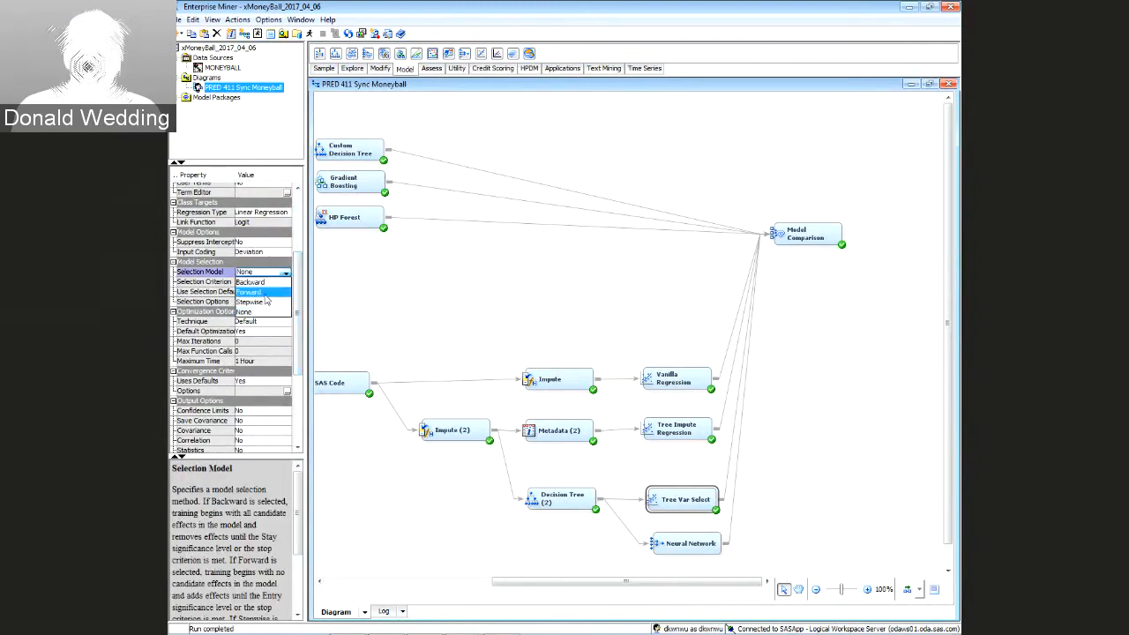
click(251, 306)
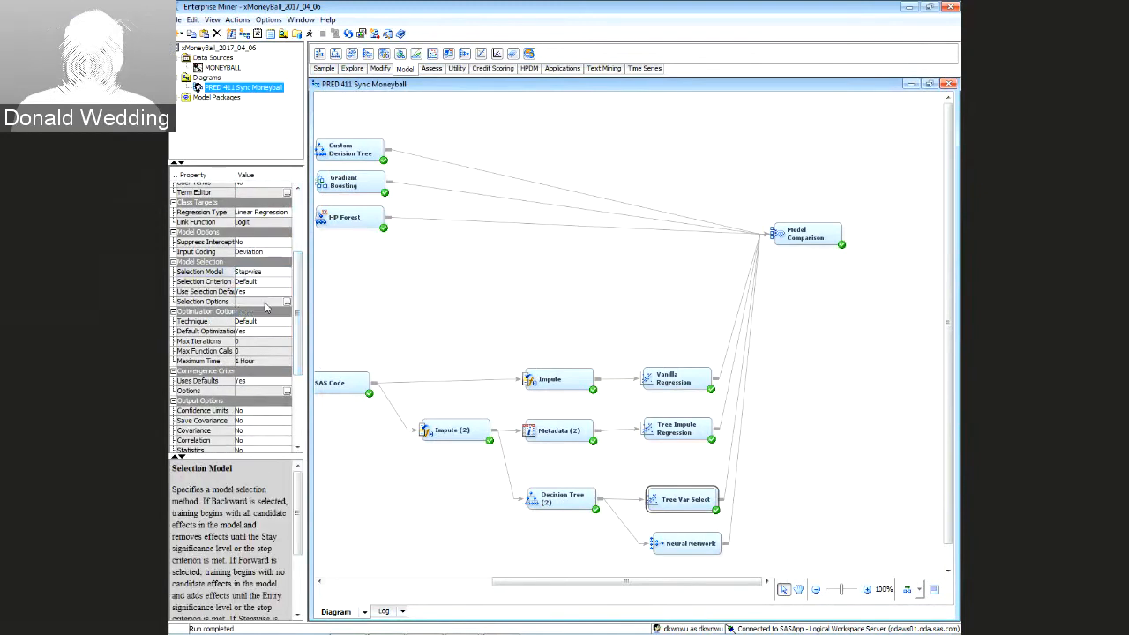
Move the Neural Network node beside Tree Var Select and nudge Model Comparison slightly up-right
click(688, 547)
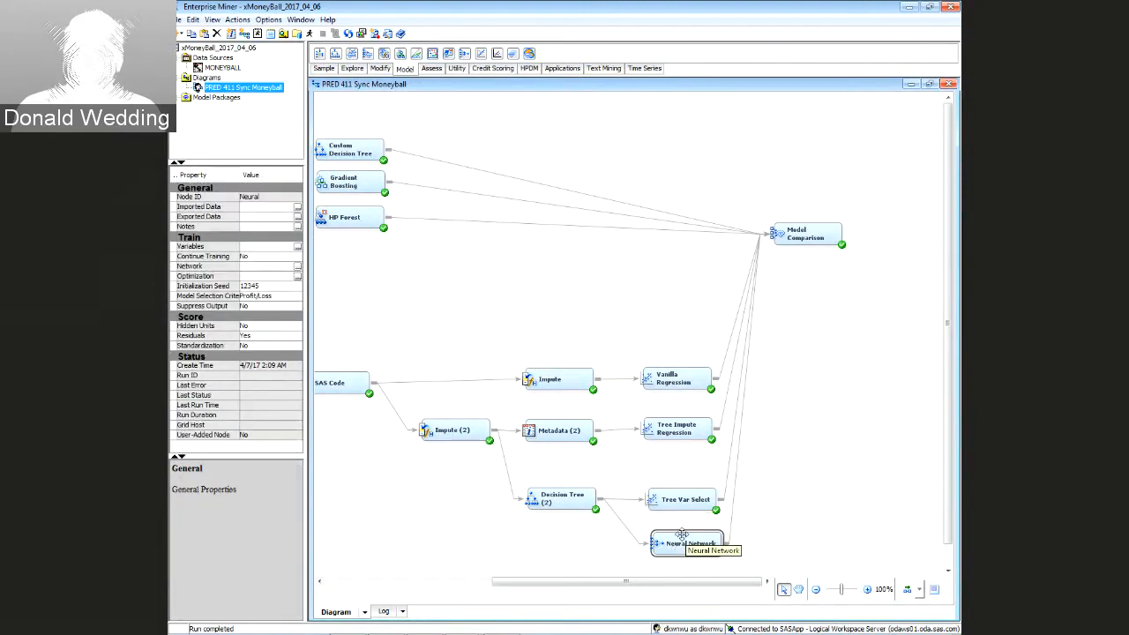
click(636, 541)
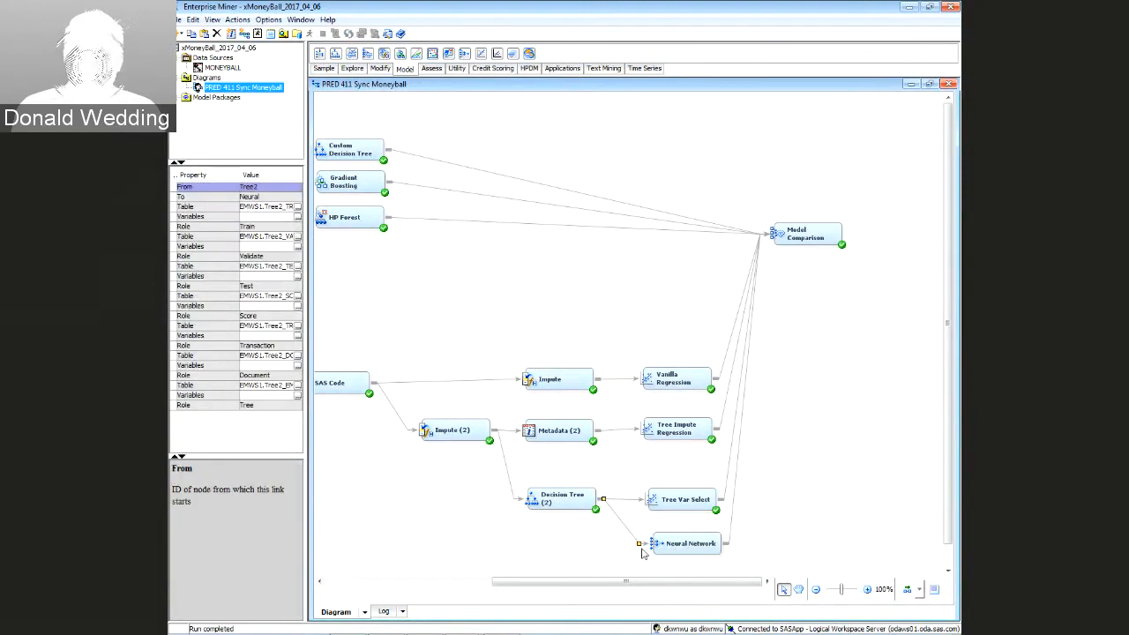
click(696, 529)
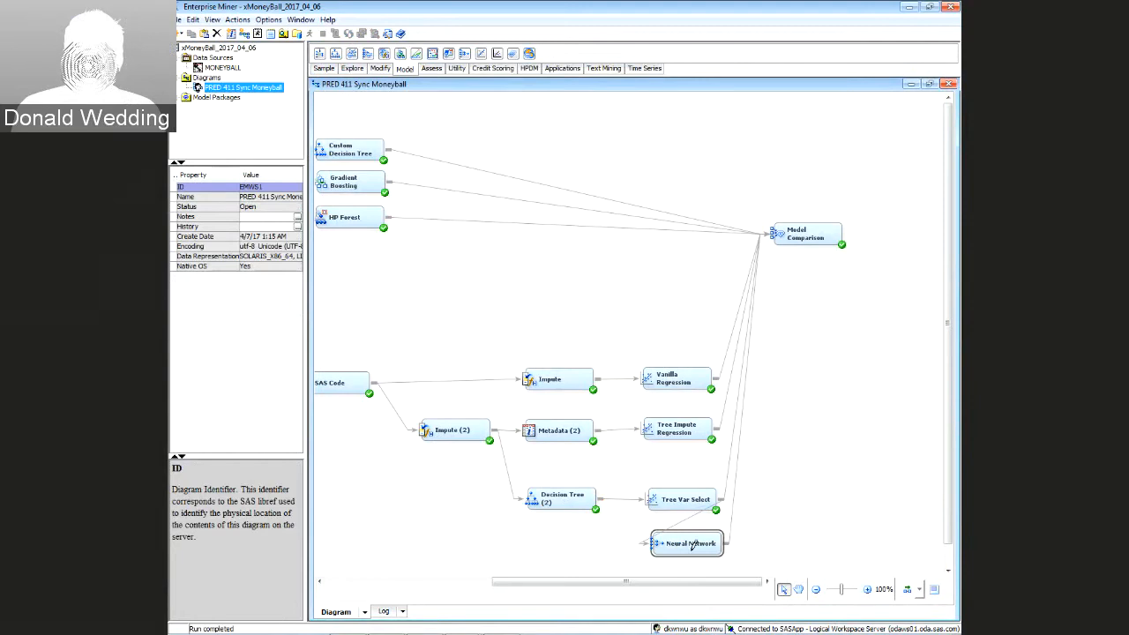
drag(692, 545, 796, 500)
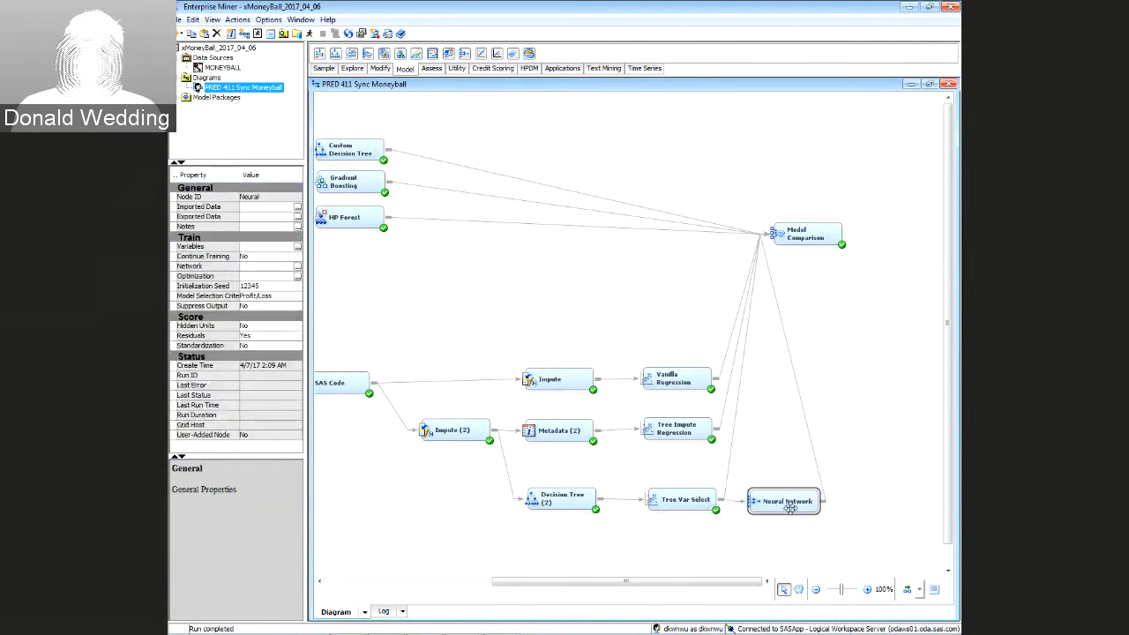
click(601, 499)
click(682, 500)
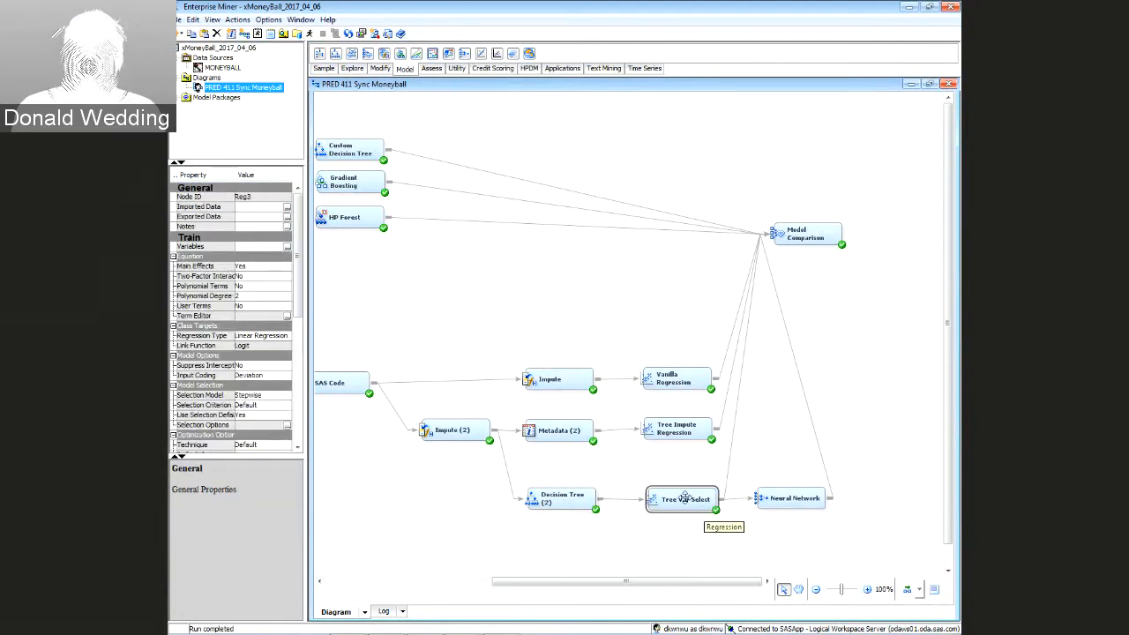
click(778, 499)
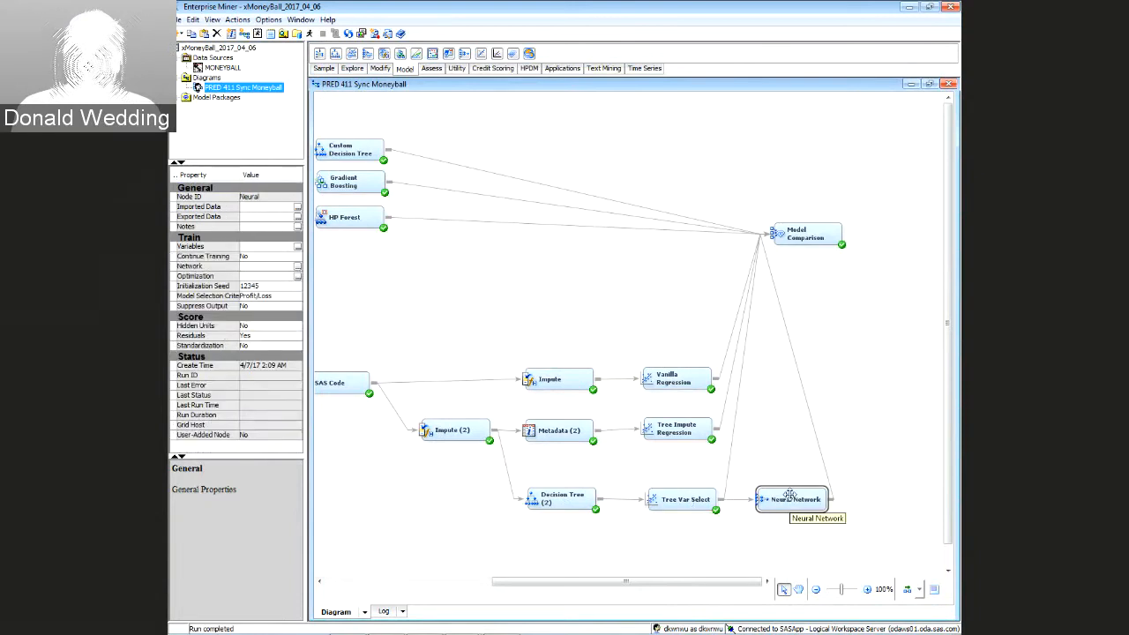
drag(813, 239, 821, 234)
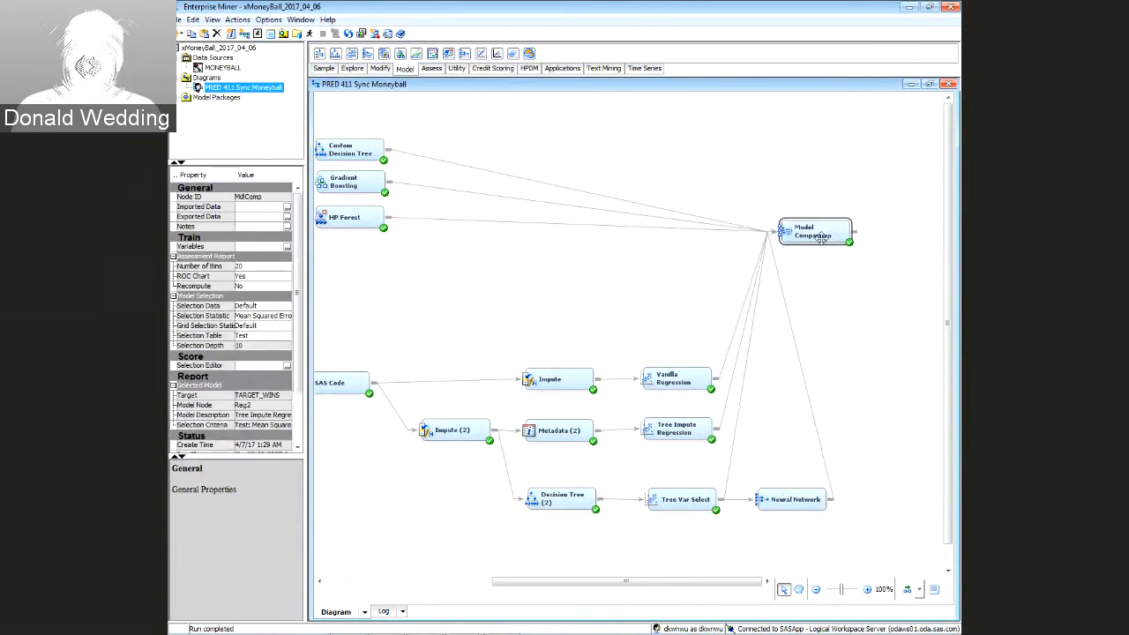
Run the path ending at the Model Comparison node and confirm with Yes
right_click(821, 235)
click(785, 276)
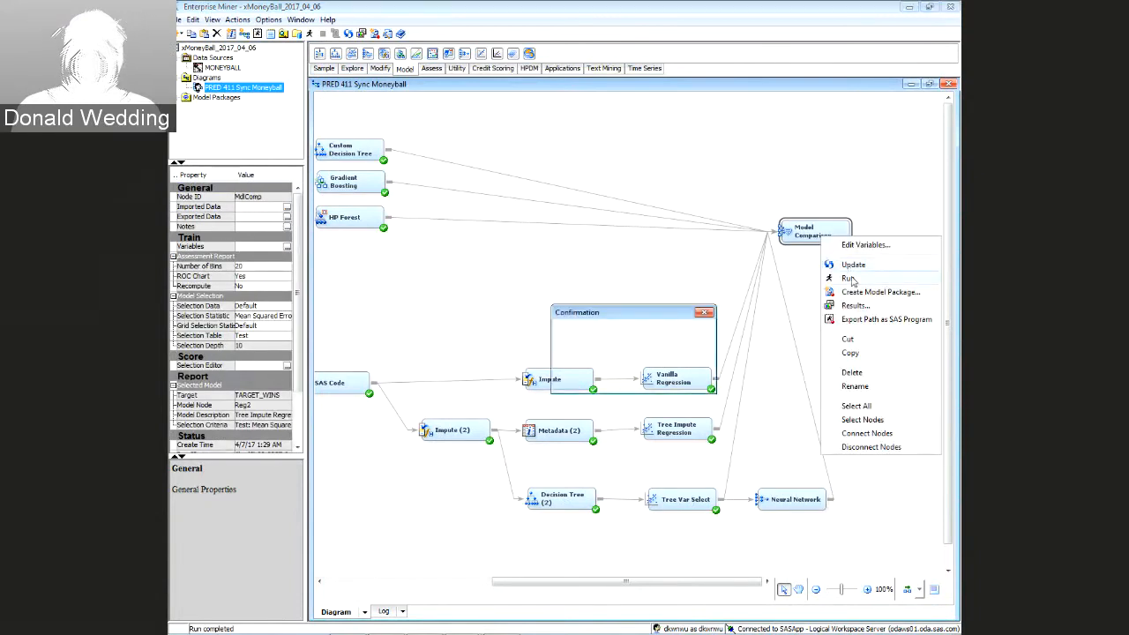
click(610, 377)
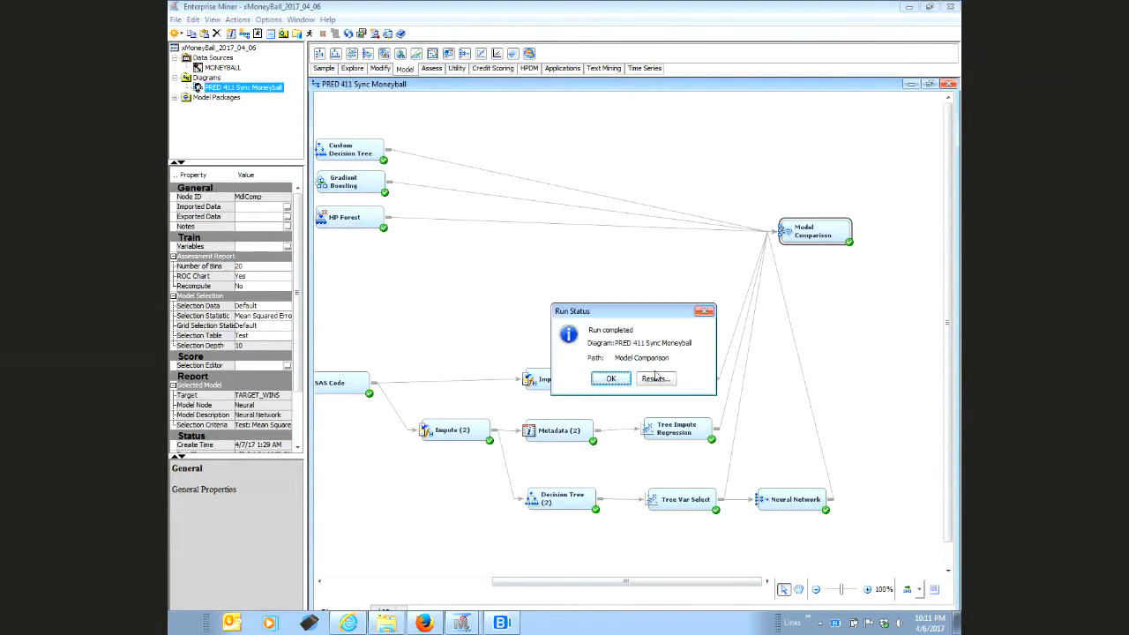
click(611, 378)
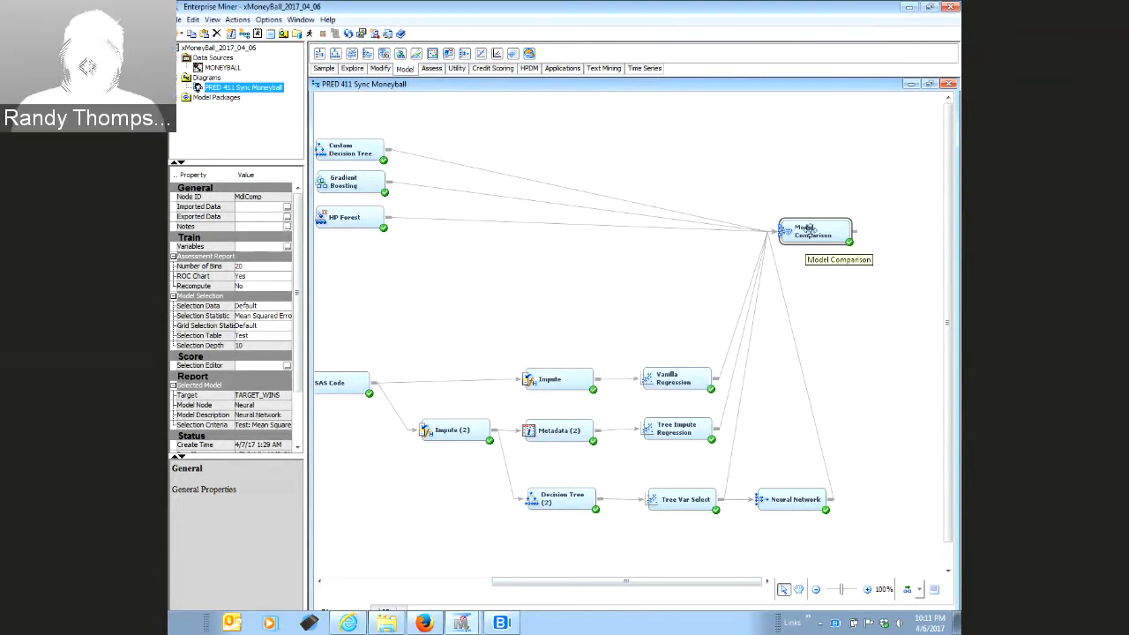
drag(809, 227, 816, 204)
click(832, 252)
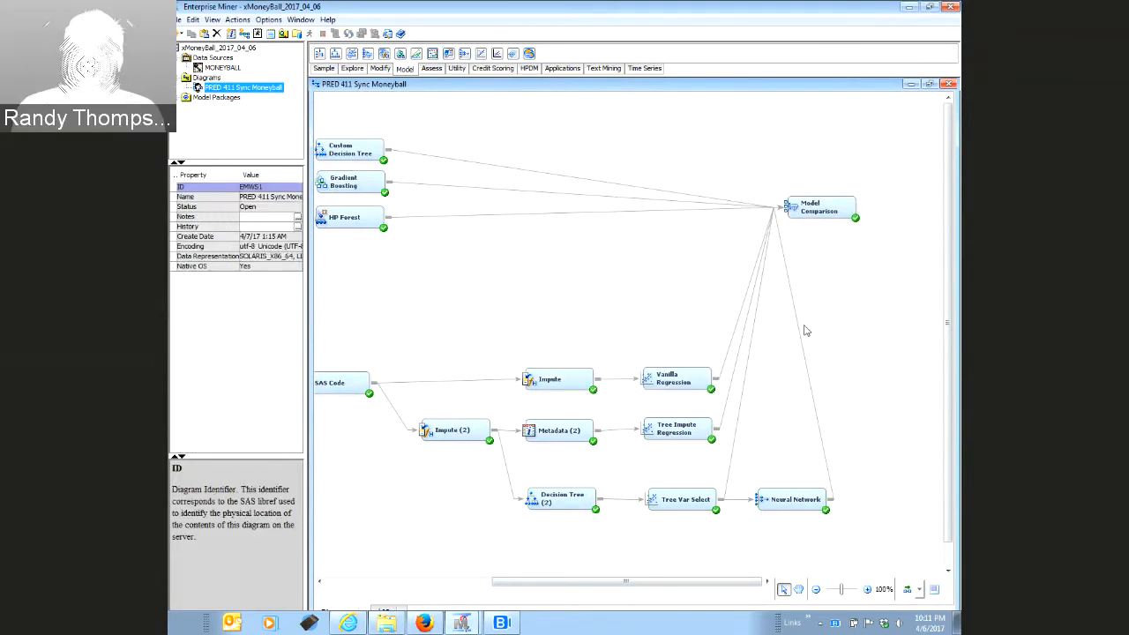
click(762, 501)
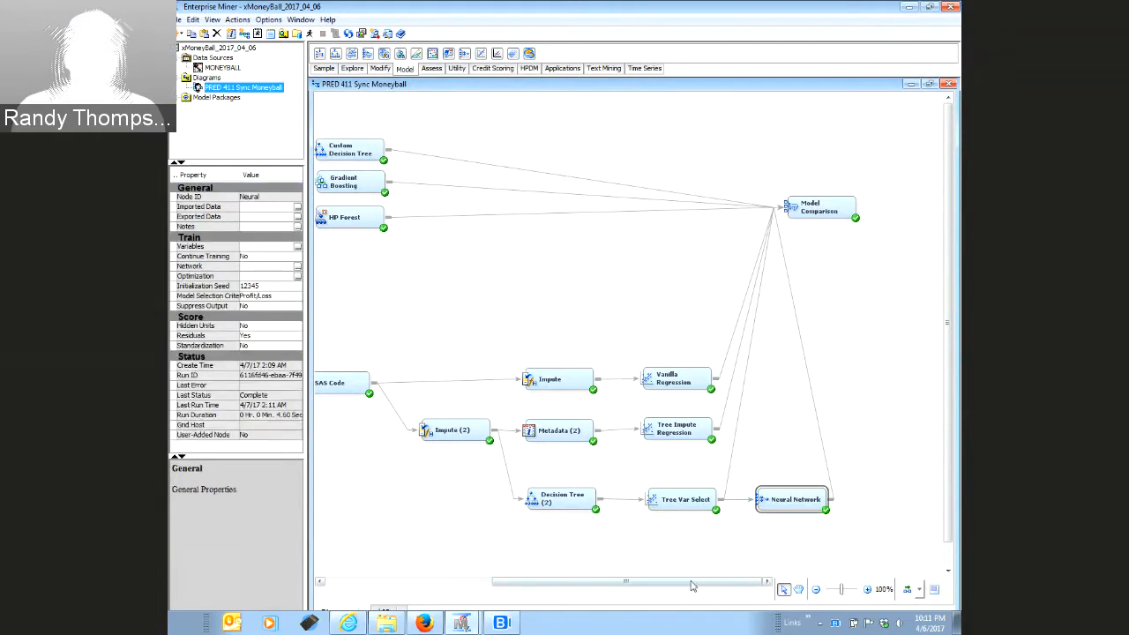
scroll(647, 582, left, 5)
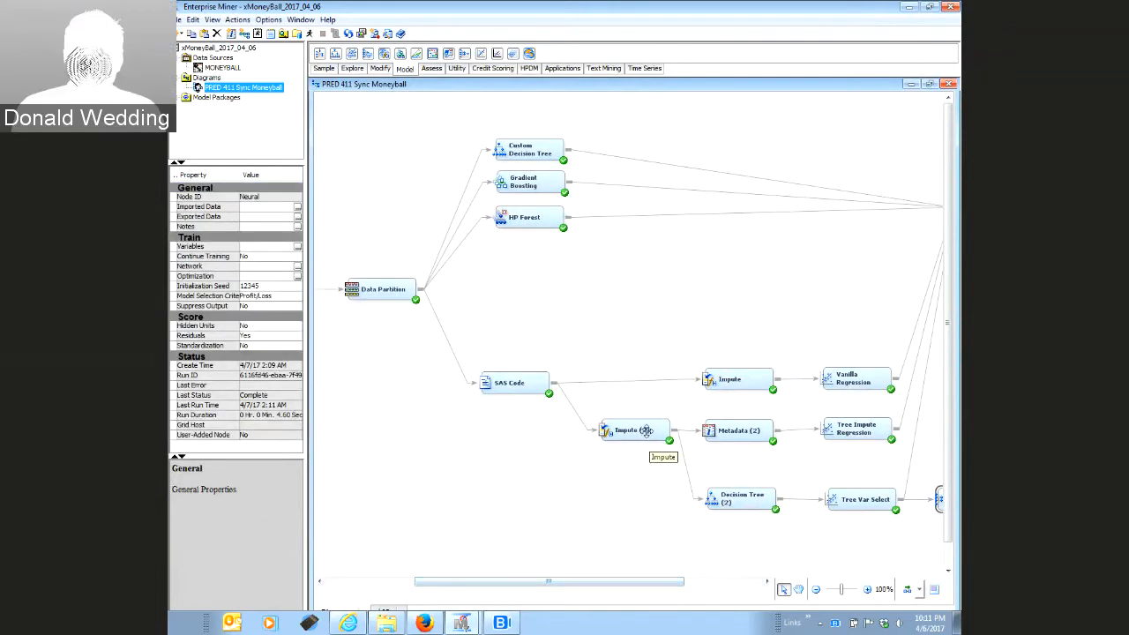
click(645, 429)
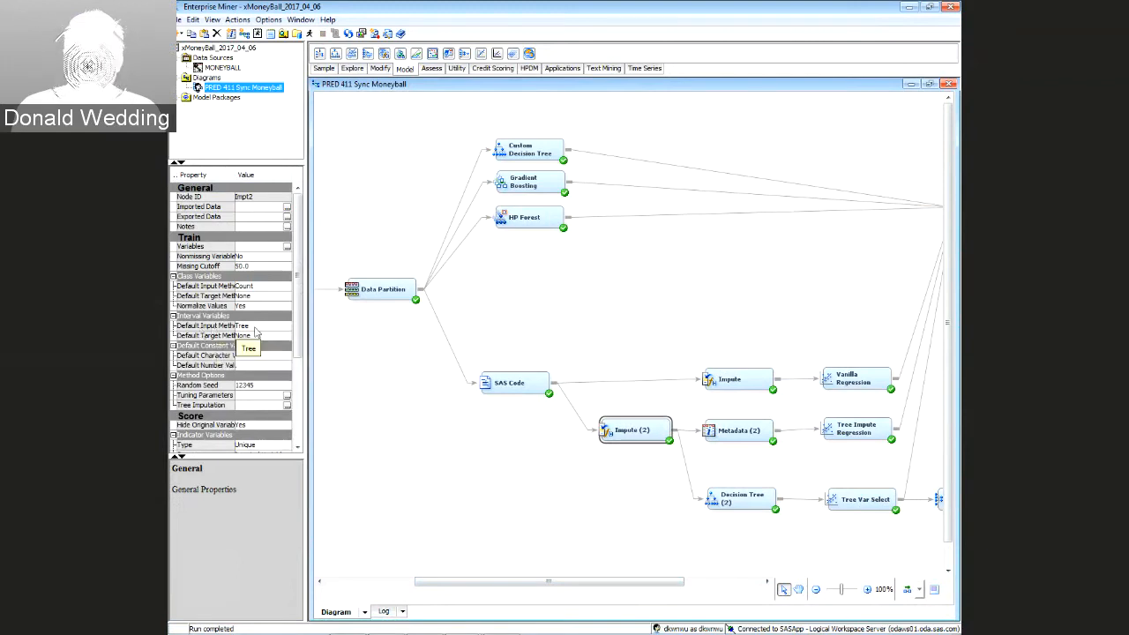
click(255, 328)
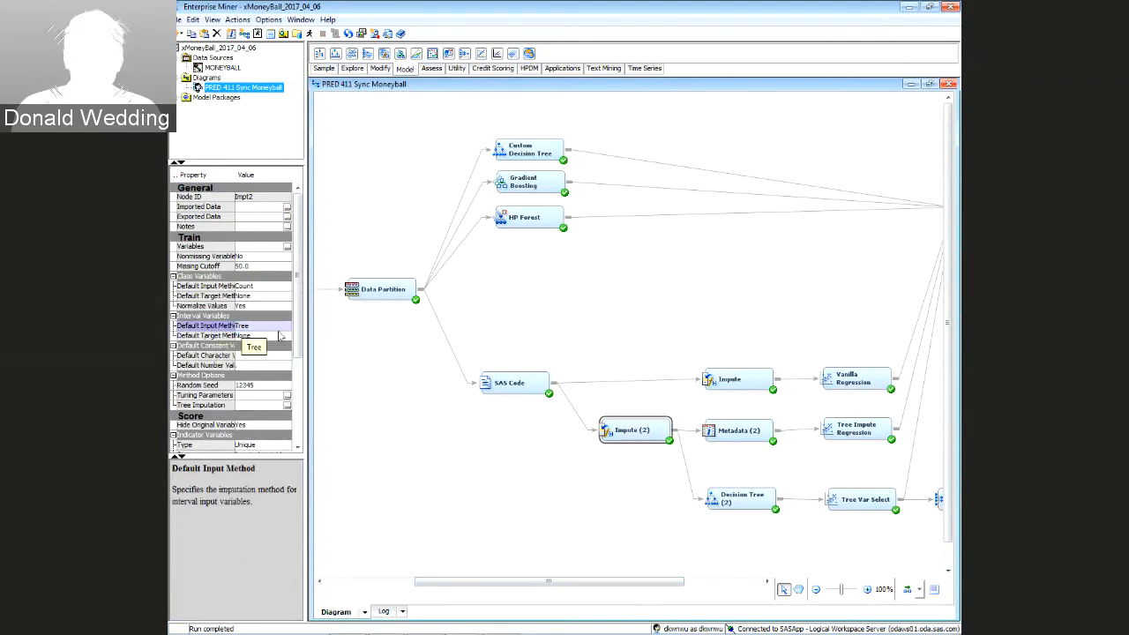
click(385, 345)
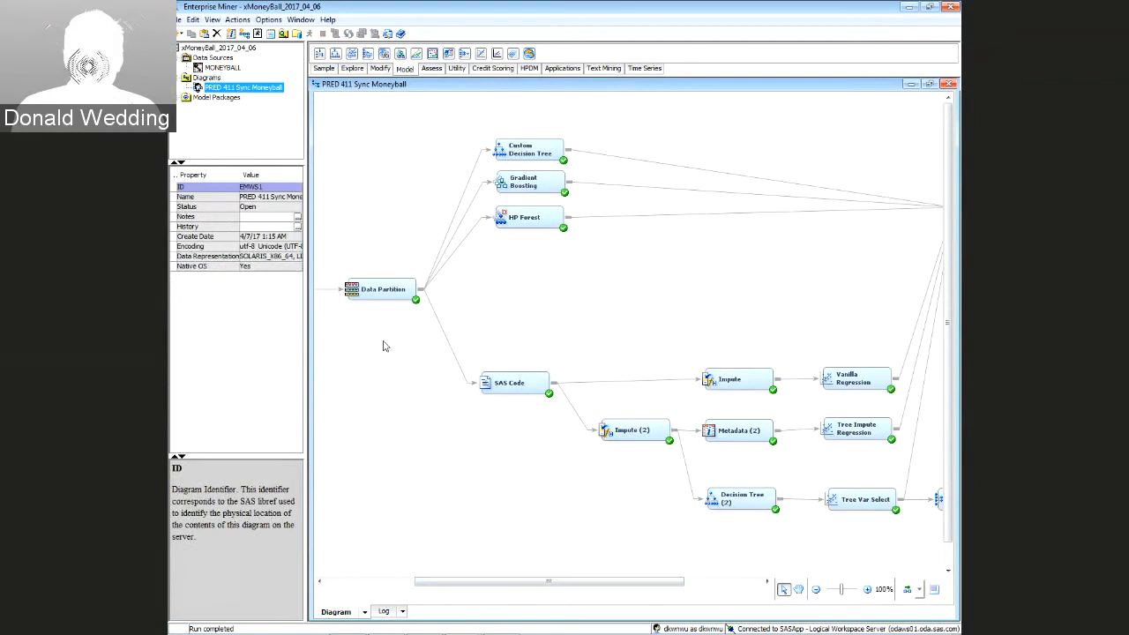
click(639, 432)
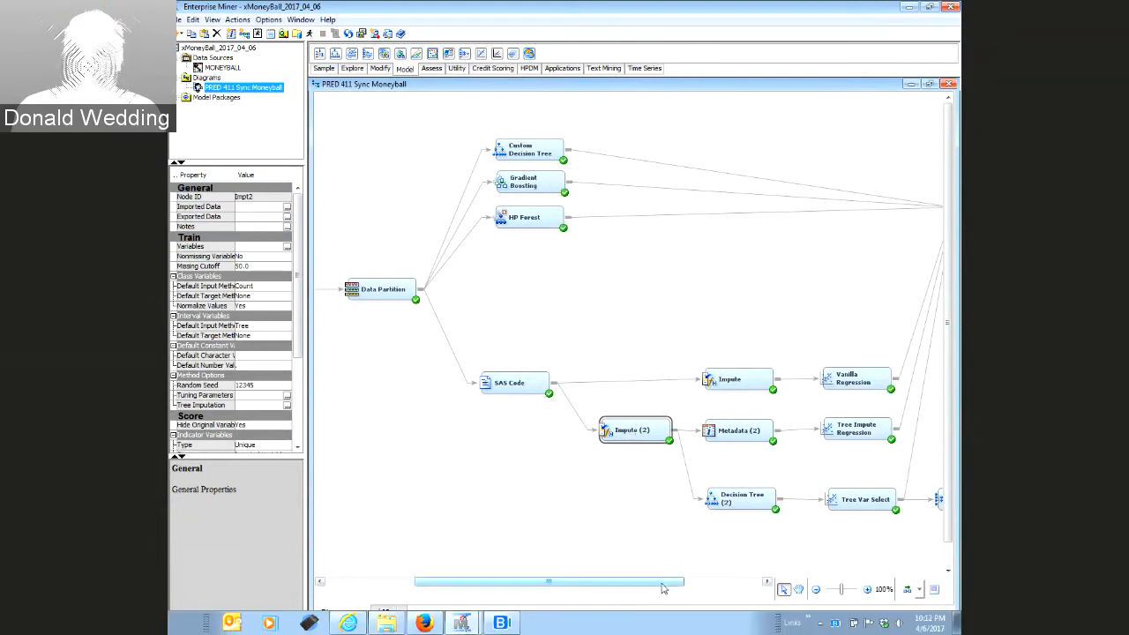
drag(663, 588, 740, 588)
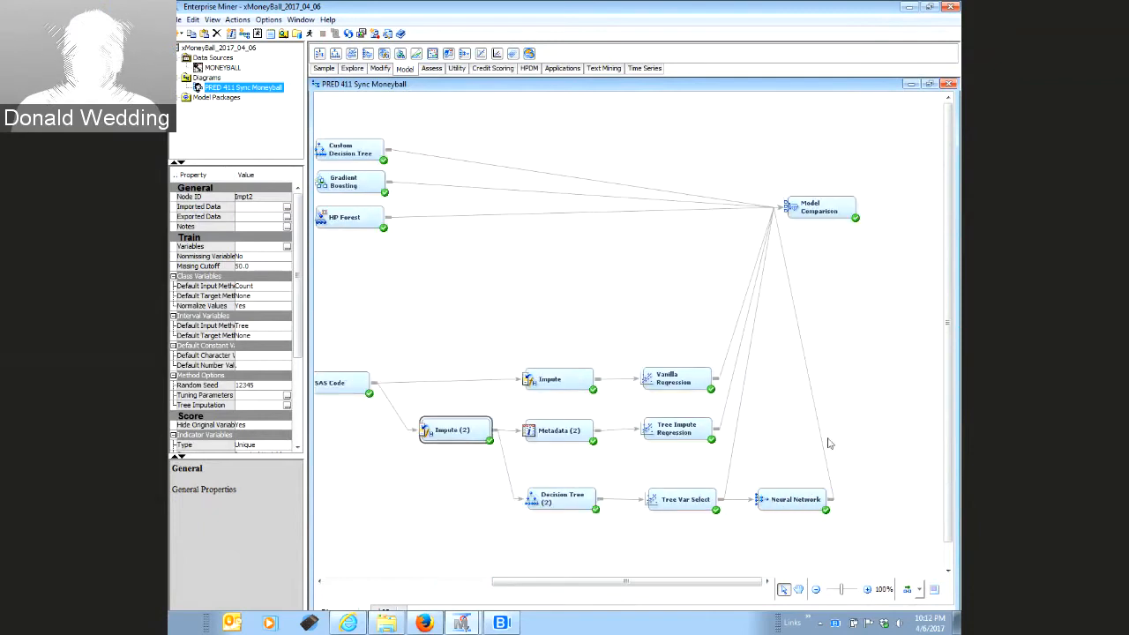
drag(405, 402, 498, 469)
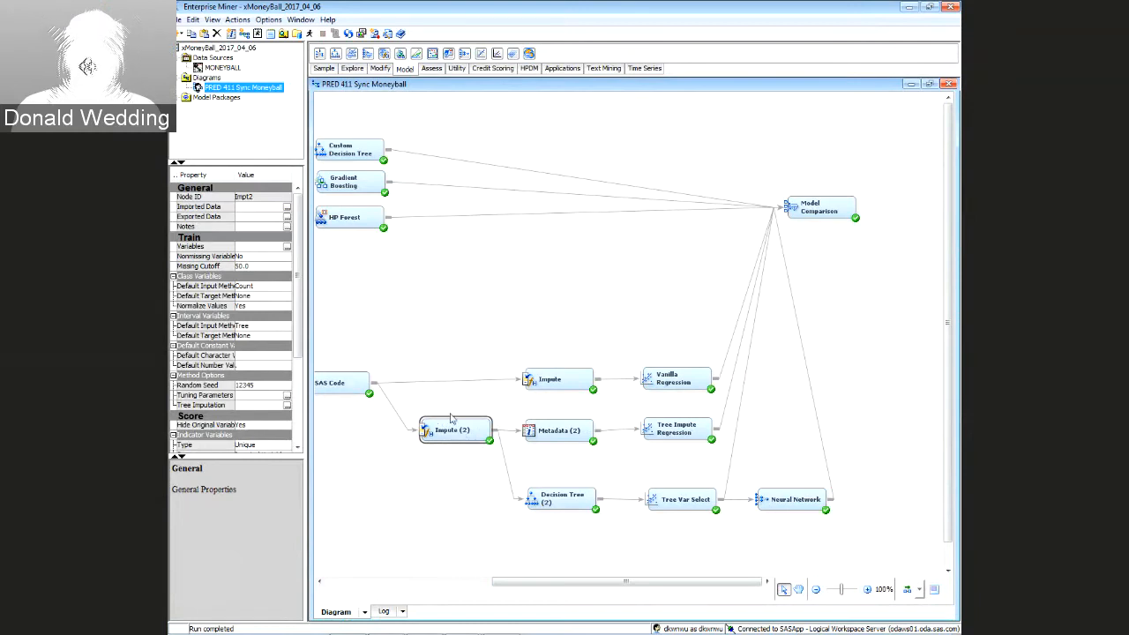
click(813, 205)
right_click(812, 206)
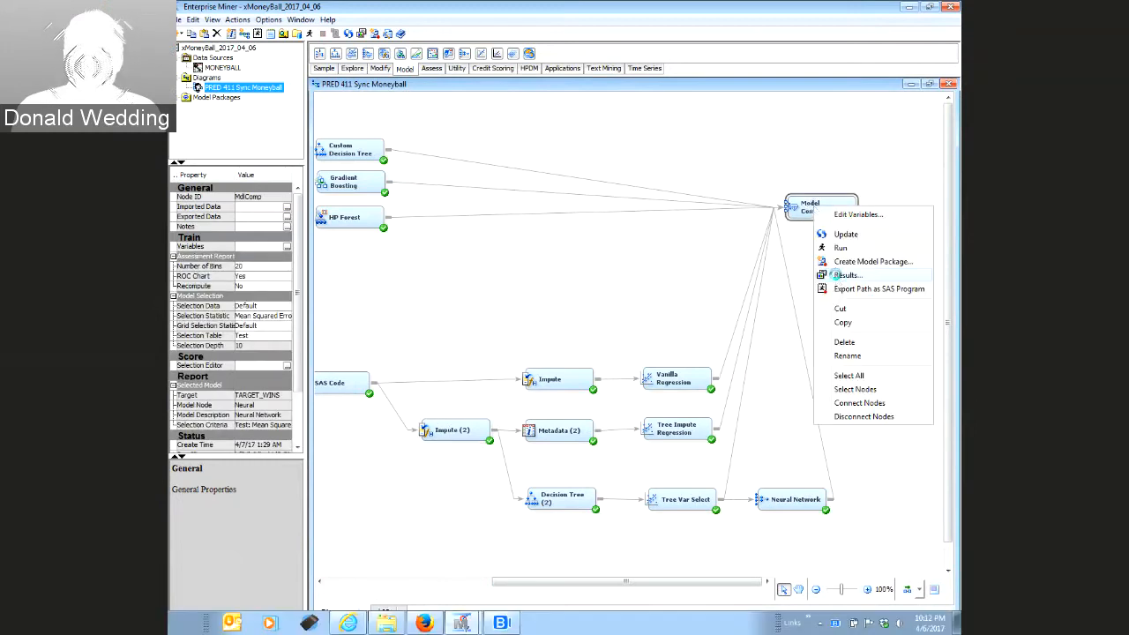
click(834, 274)
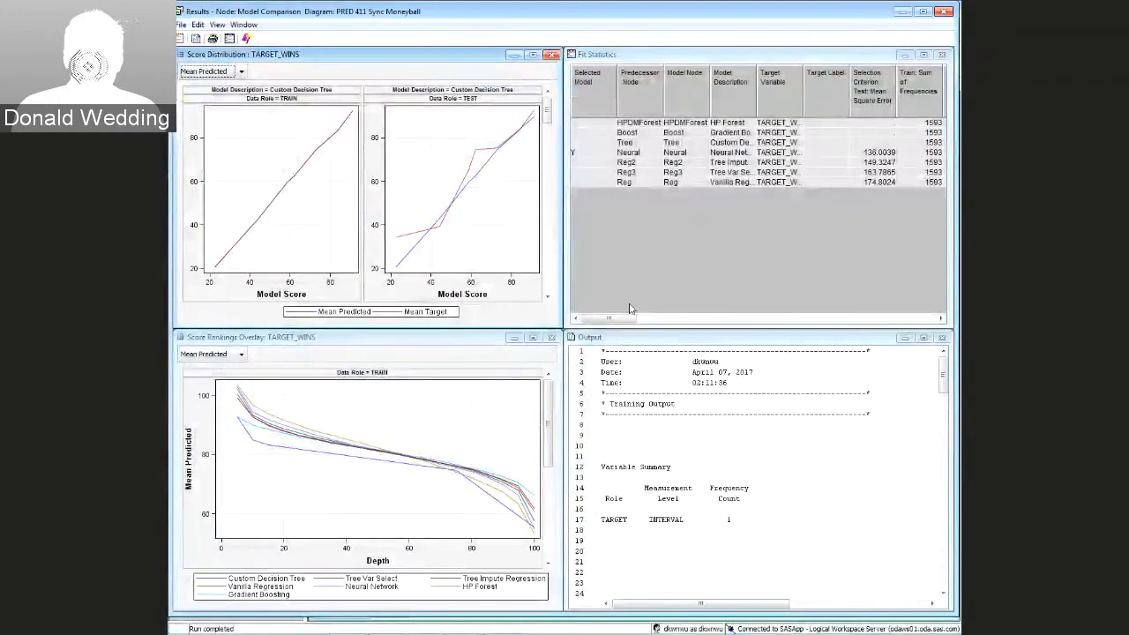
drag(631, 319, 748, 318)
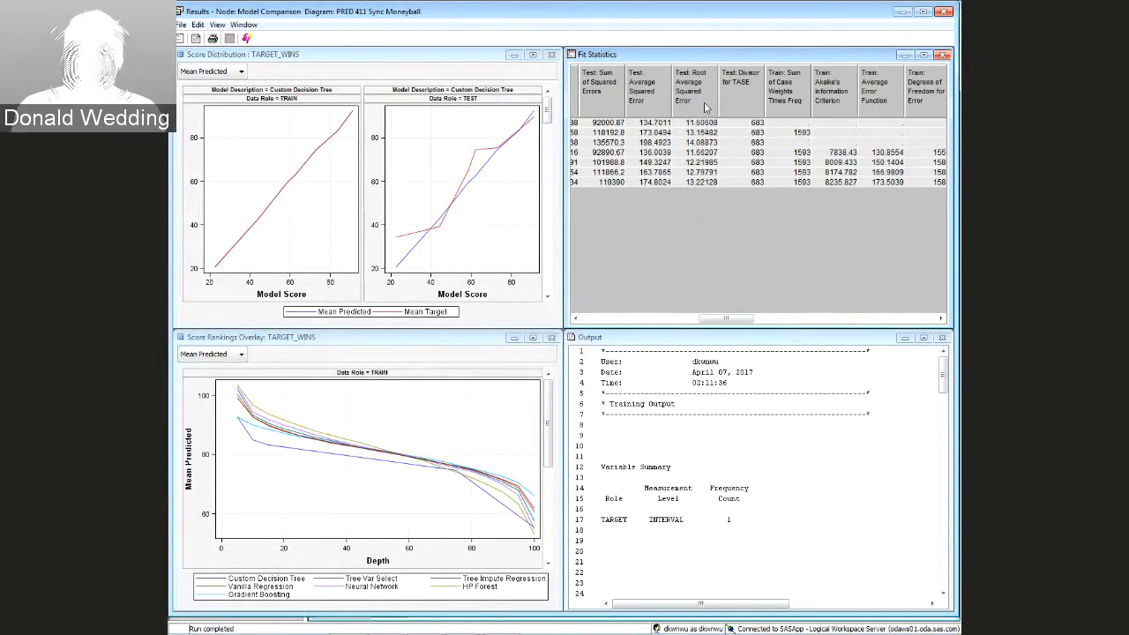
click(704, 106)
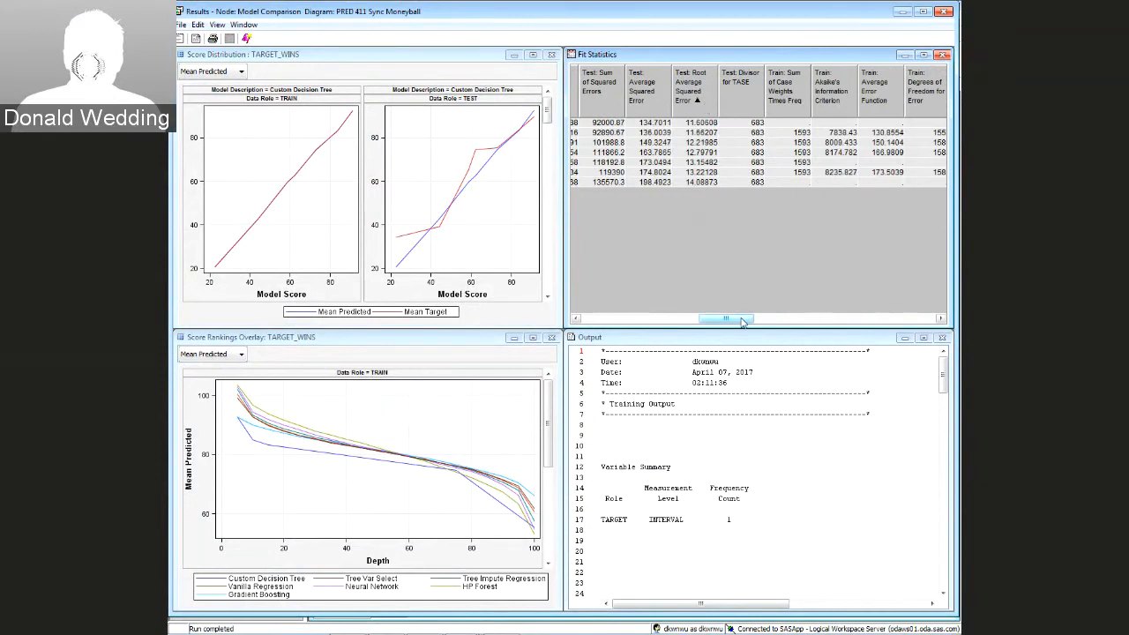
drag(741, 322, 589, 334)
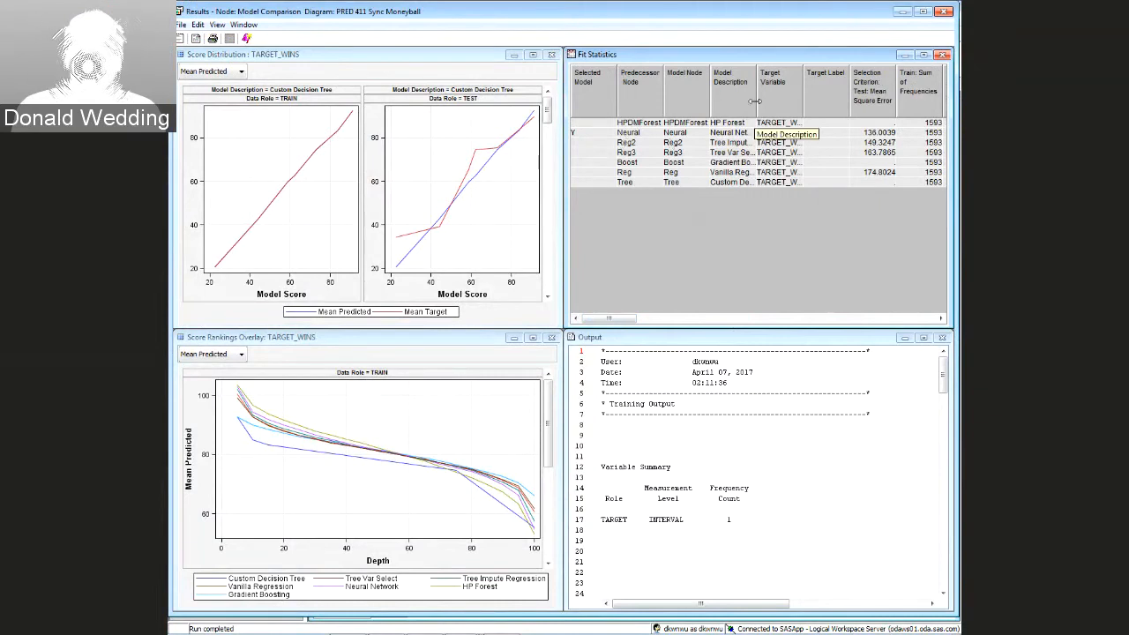
drag(758, 99, 813, 100)
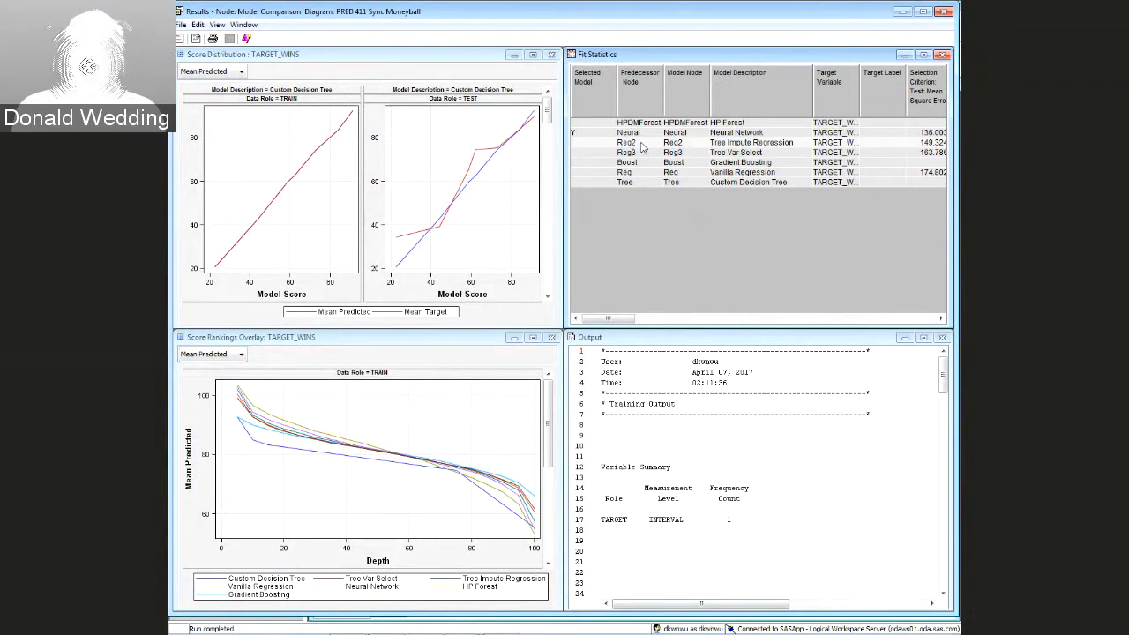
click(643, 319)
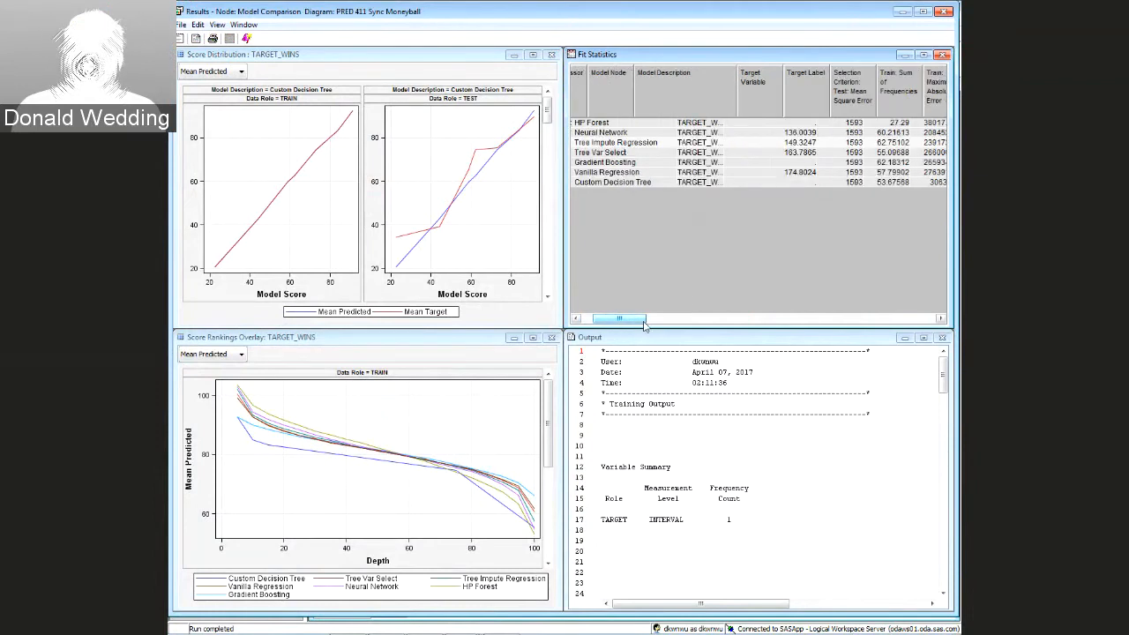
drag(644, 321, 754, 321)
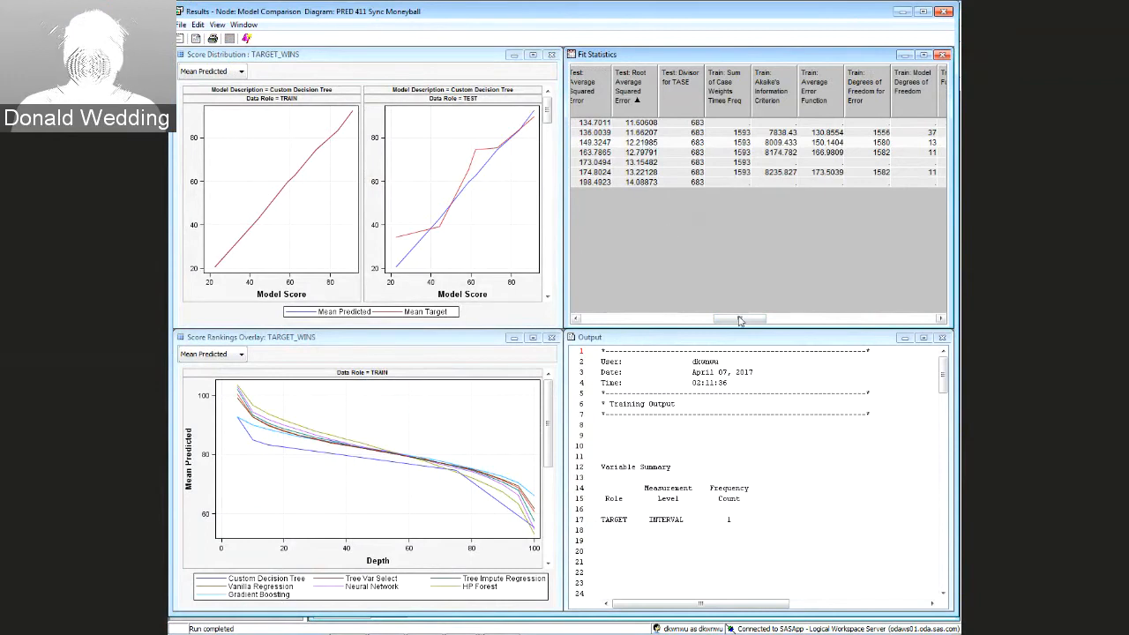
drag(739, 321, 639, 254)
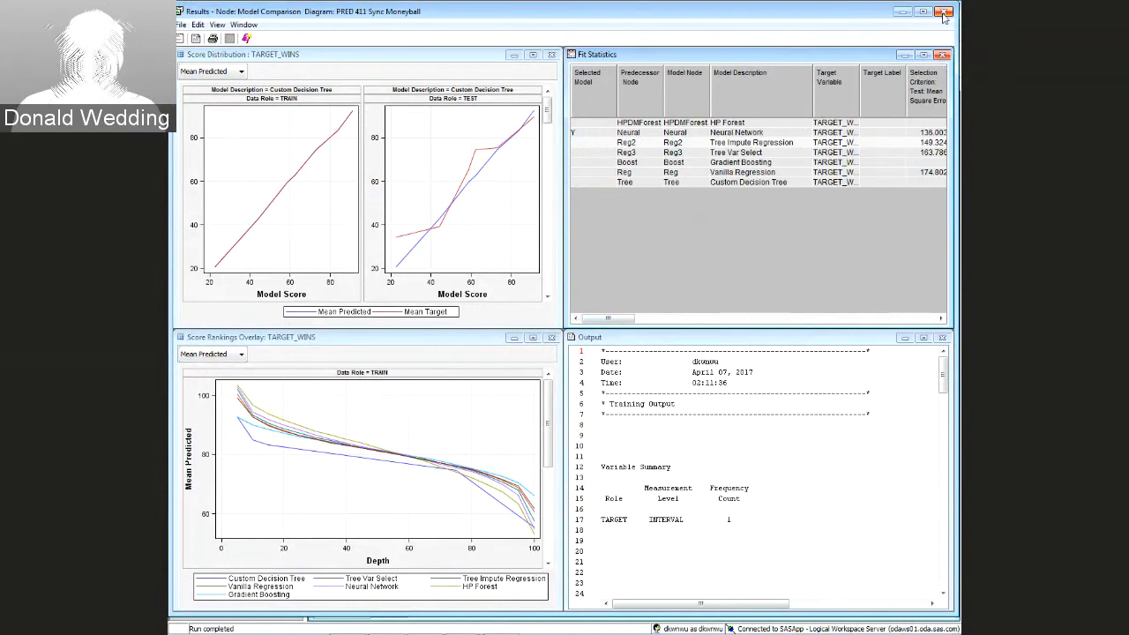
double_click(942, 15)
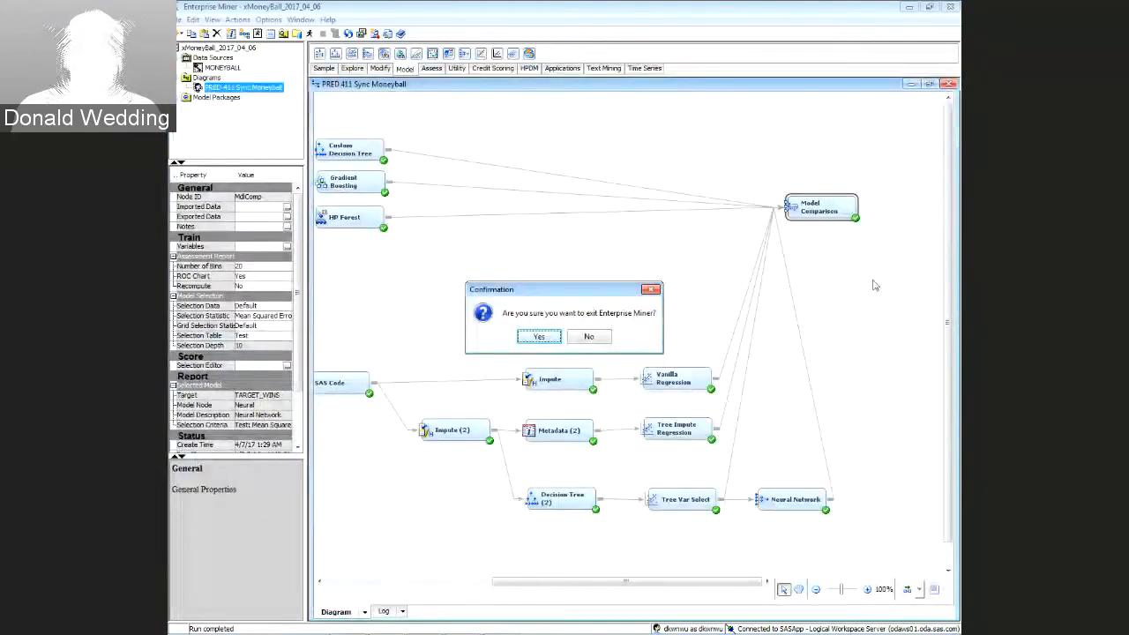
Cancel exiting Enterprise Miner, place a Score node from Assess, and connect Tree Impute Regression to it
click(653, 290)
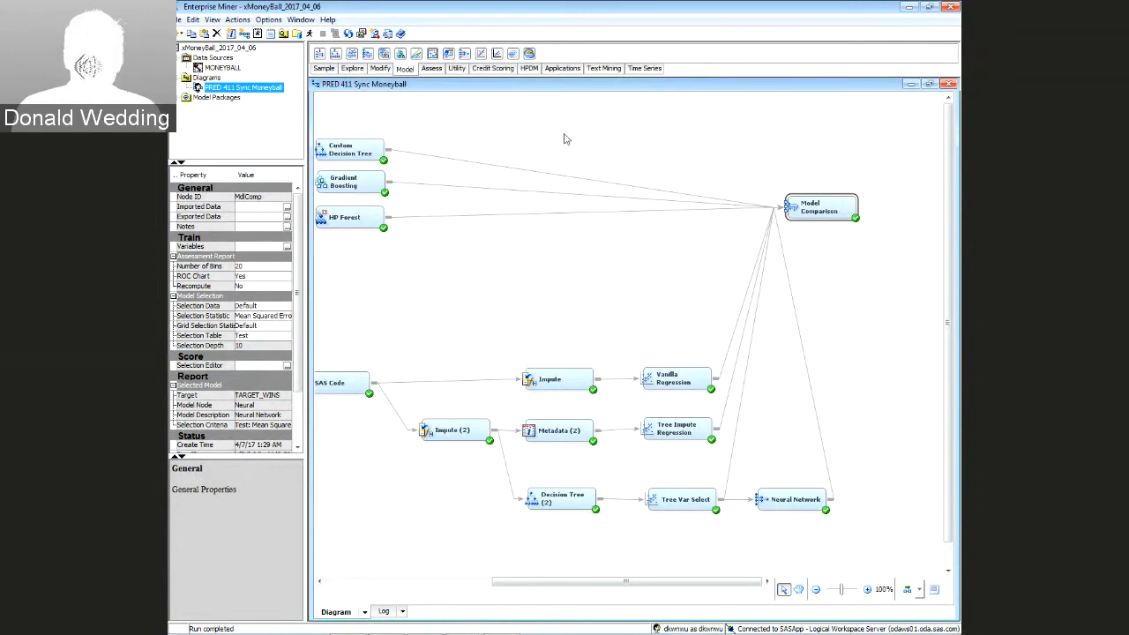
click(432, 69)
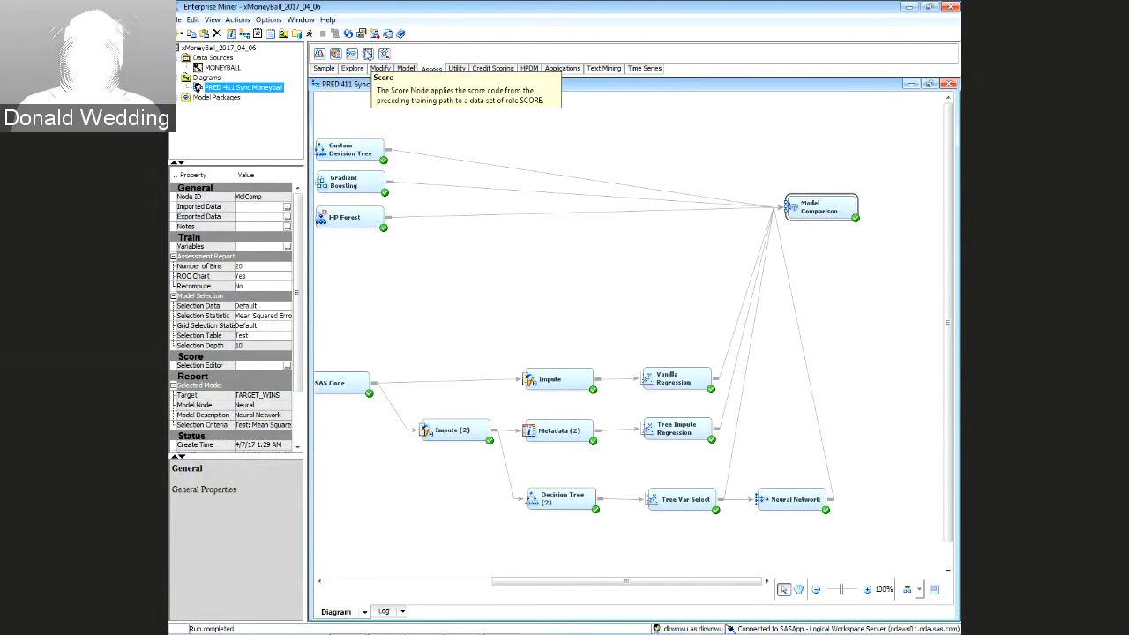
drag(368, 54, 873, 381)
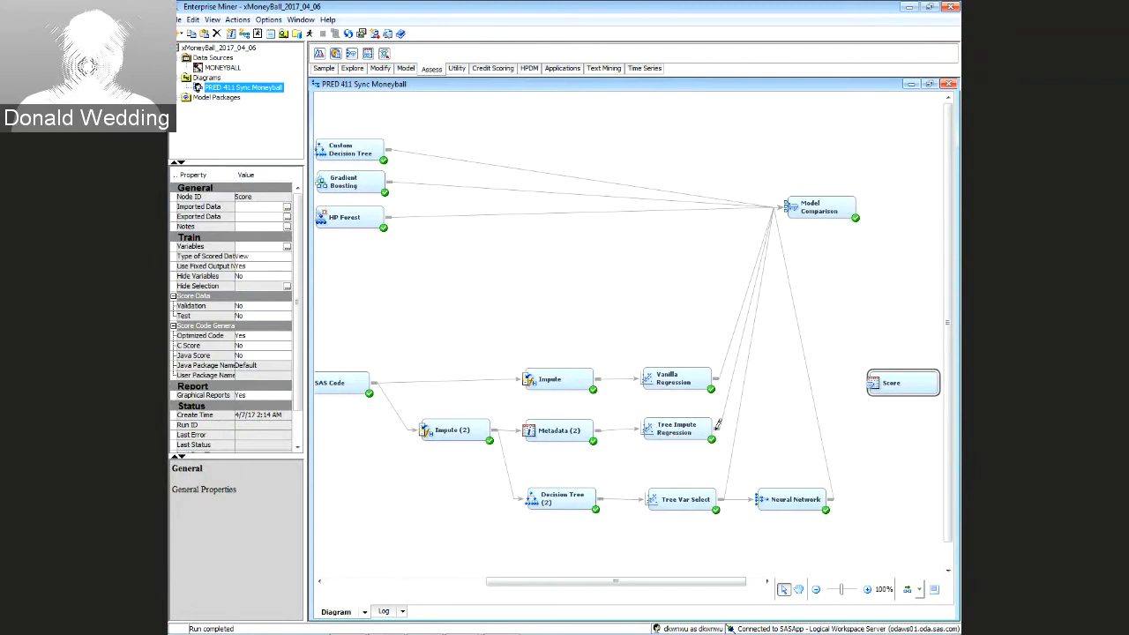
mouse_move(718, 424)
mouse_down()
mouse_move(873, 383)
mouse_move(873, 401)
mouse_up()
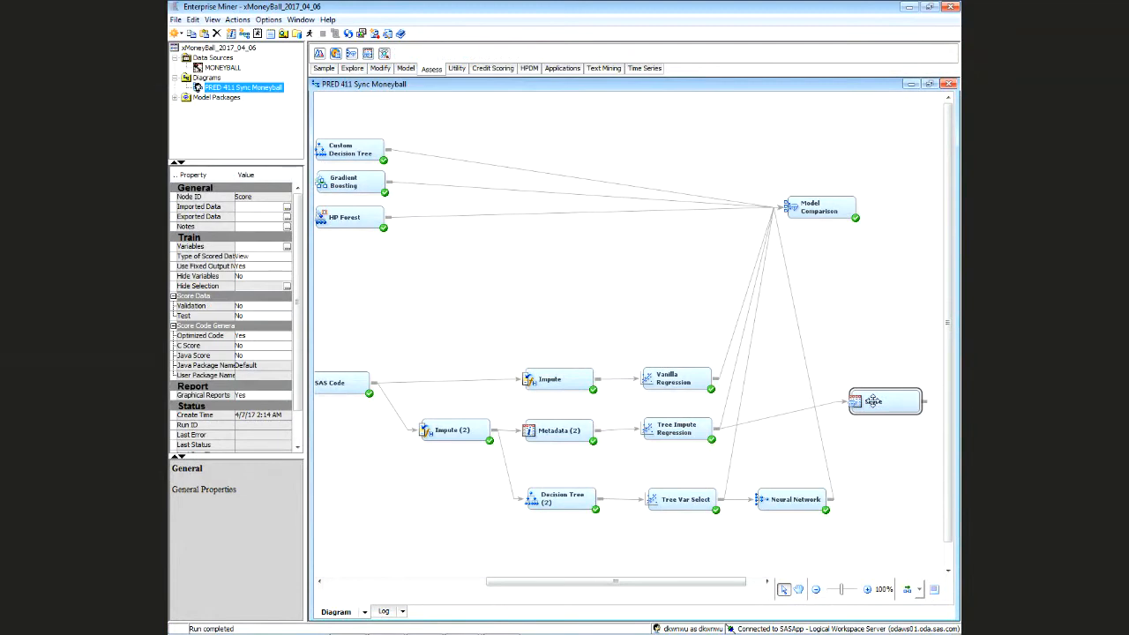
Run the Score node, confirm with Yes, and acknowledge the completed run with OK
right_click(873, 401)
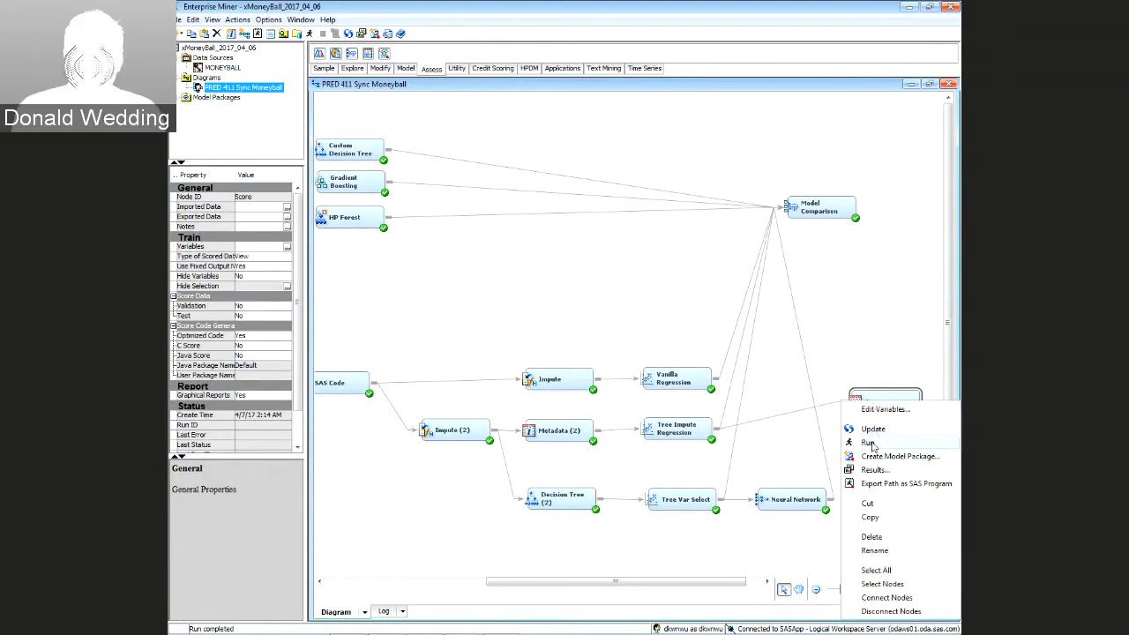
click(869, 443)
click(609, 376)
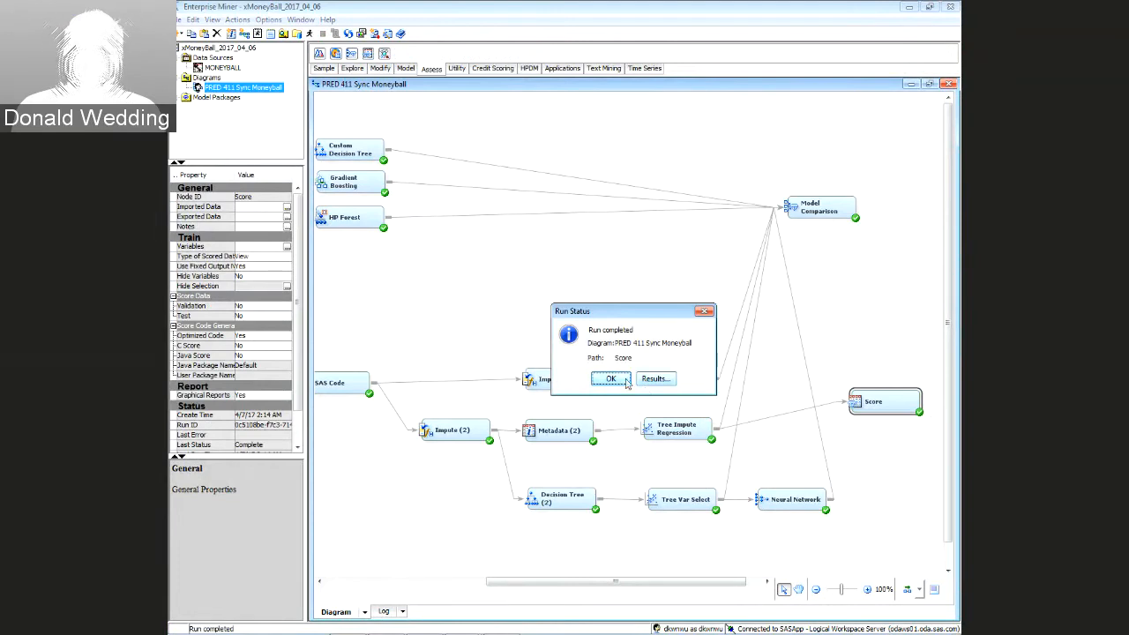
click(610, 378)
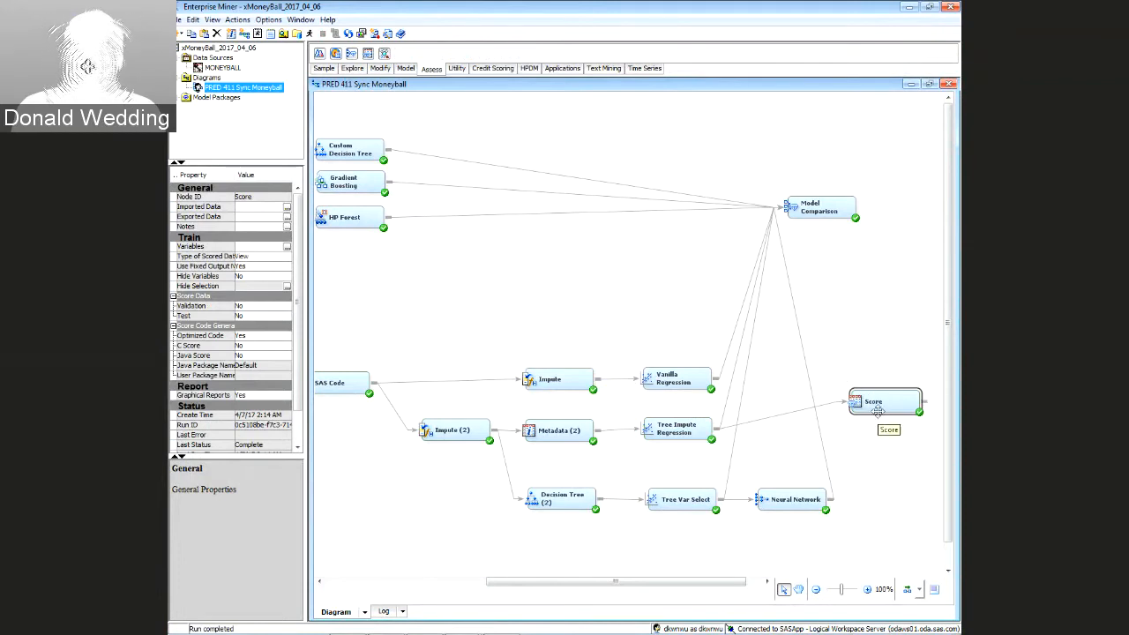
Open the Score node results and browse the generated SAS code, including the TEAM_FIELDING_E cap at 900
right_click(875, 407)
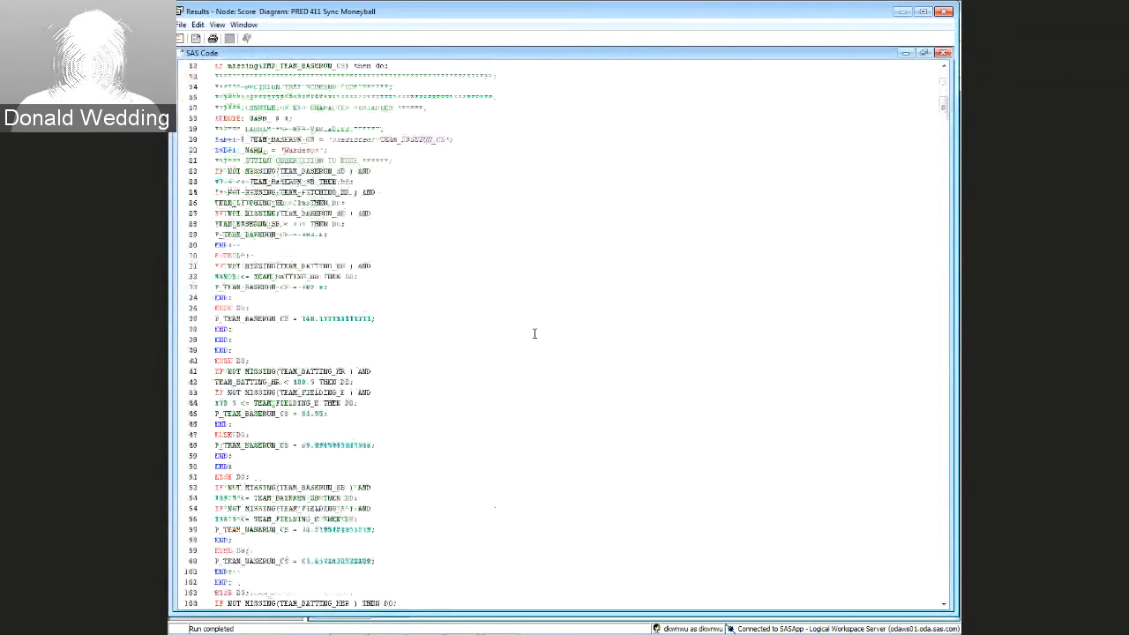
scroll(534, 333, down, 20)
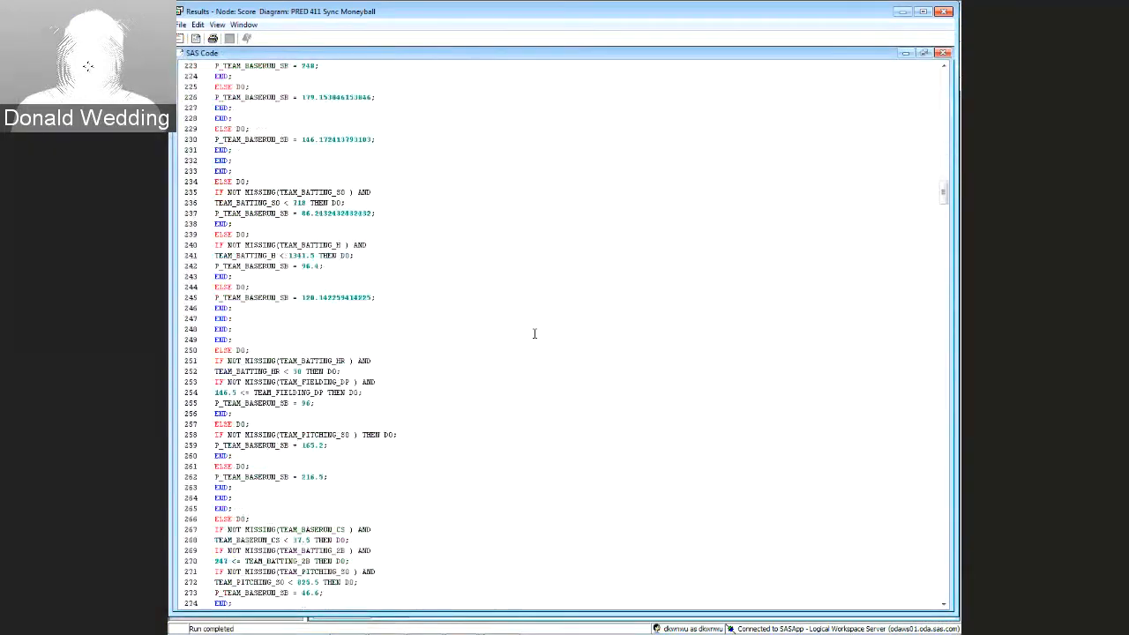
drag(943, 191, 926, 357)
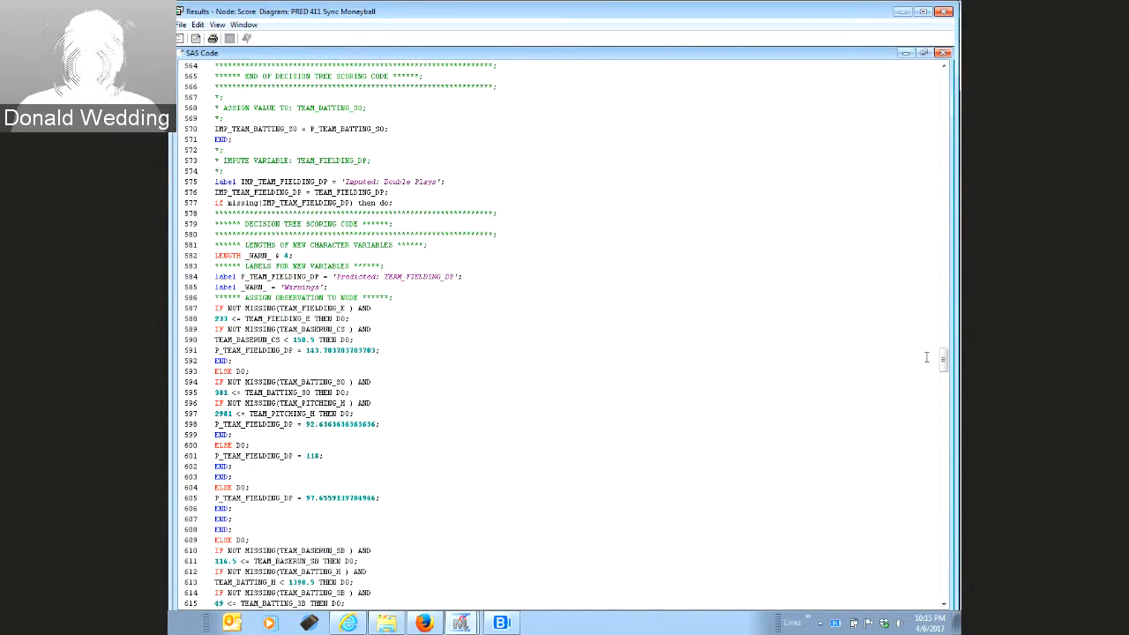
scroll(926, 356, down, 20)
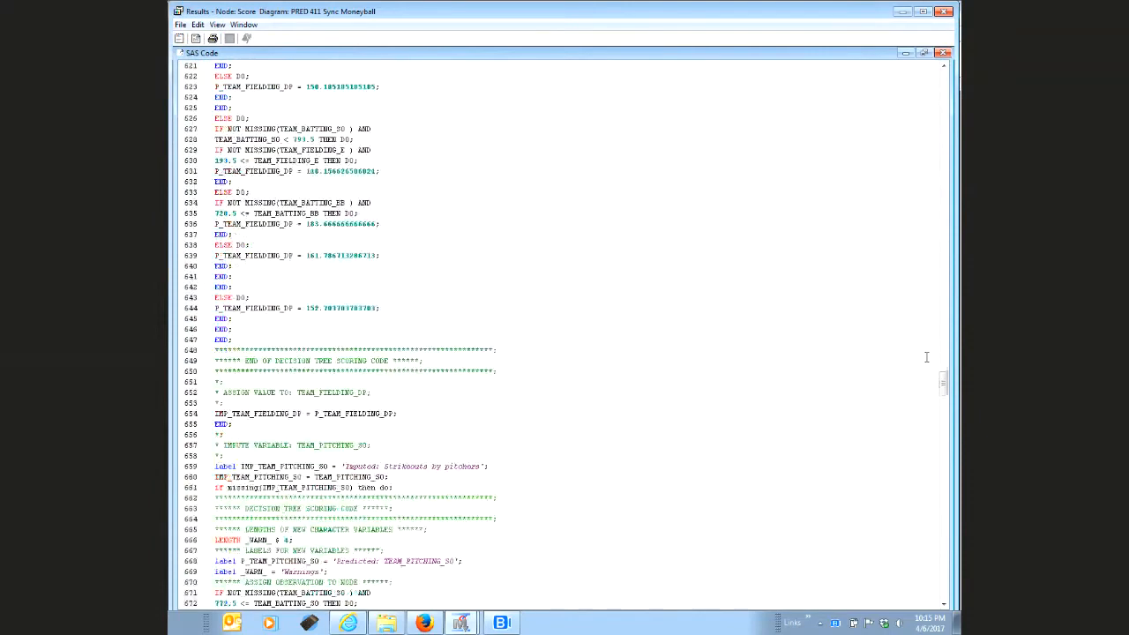
scroll(926, 356, down, 2)
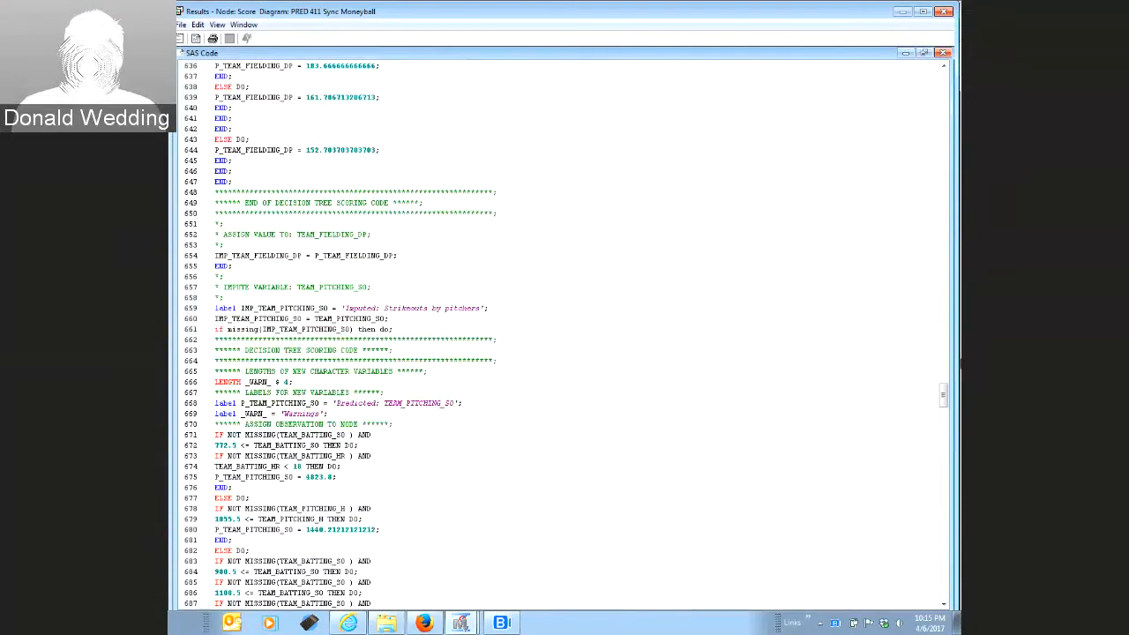
drag(943, 396, 942, 79)
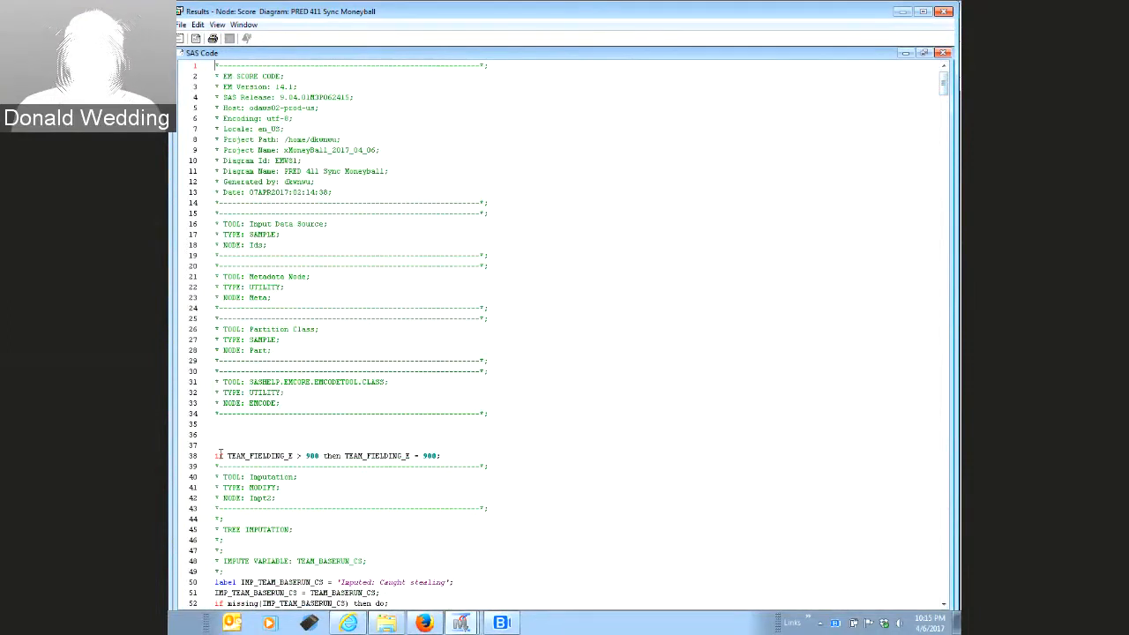
drag(220, 455, 441, 456)
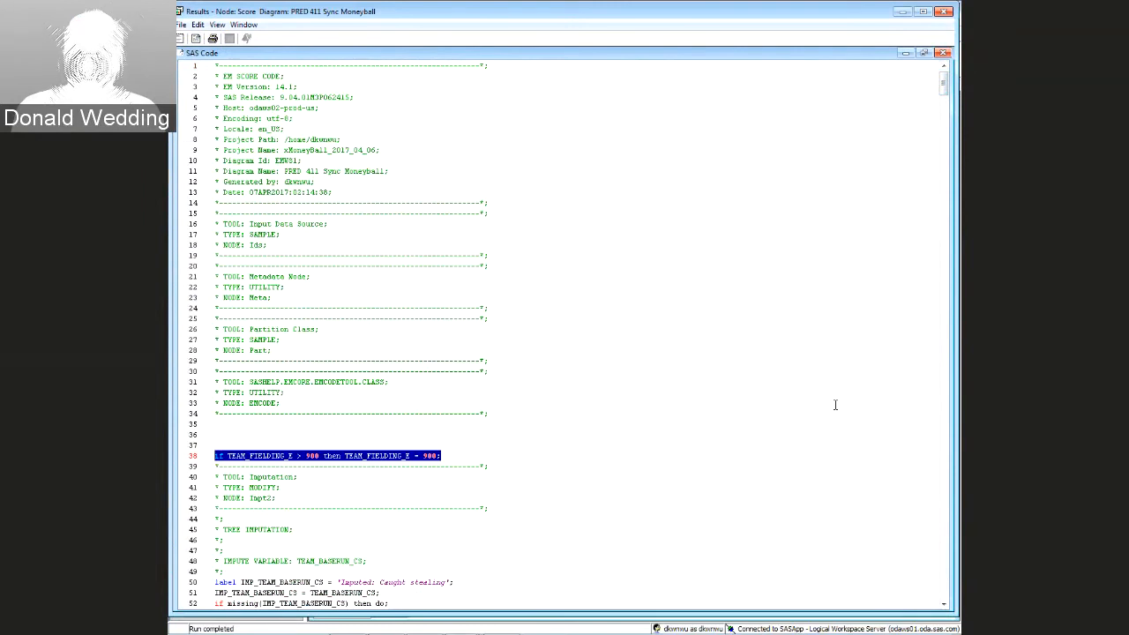
click(626, 352)
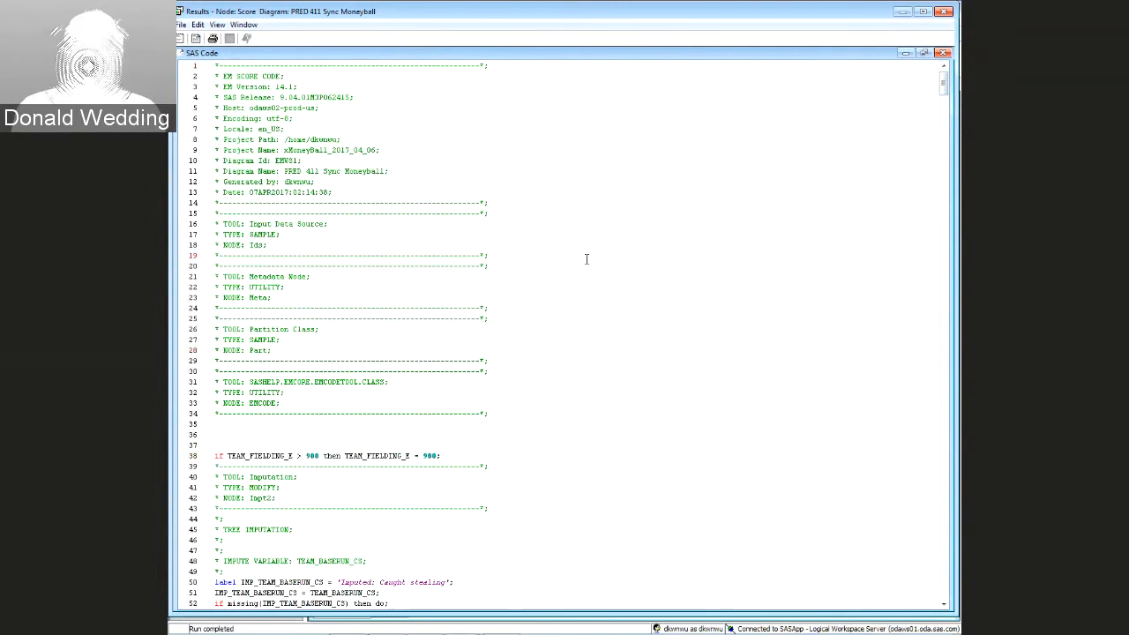
Select all the score code, then minimize the Results and Enterprise Miner windows
key(ctrl+a)
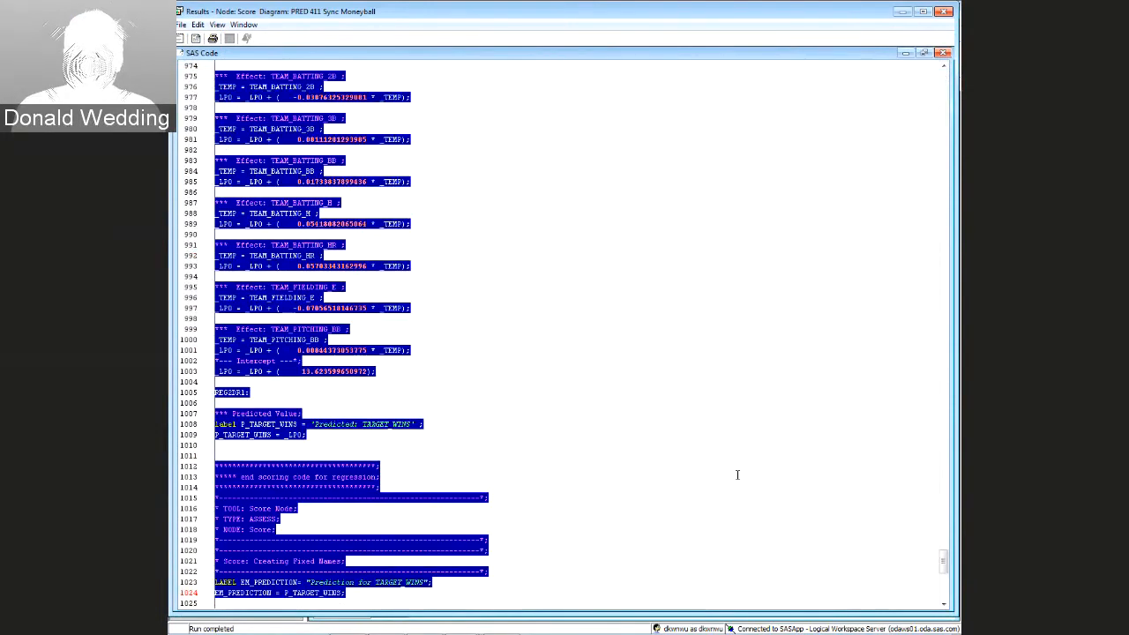
click(902, 12)
click(908, 8)
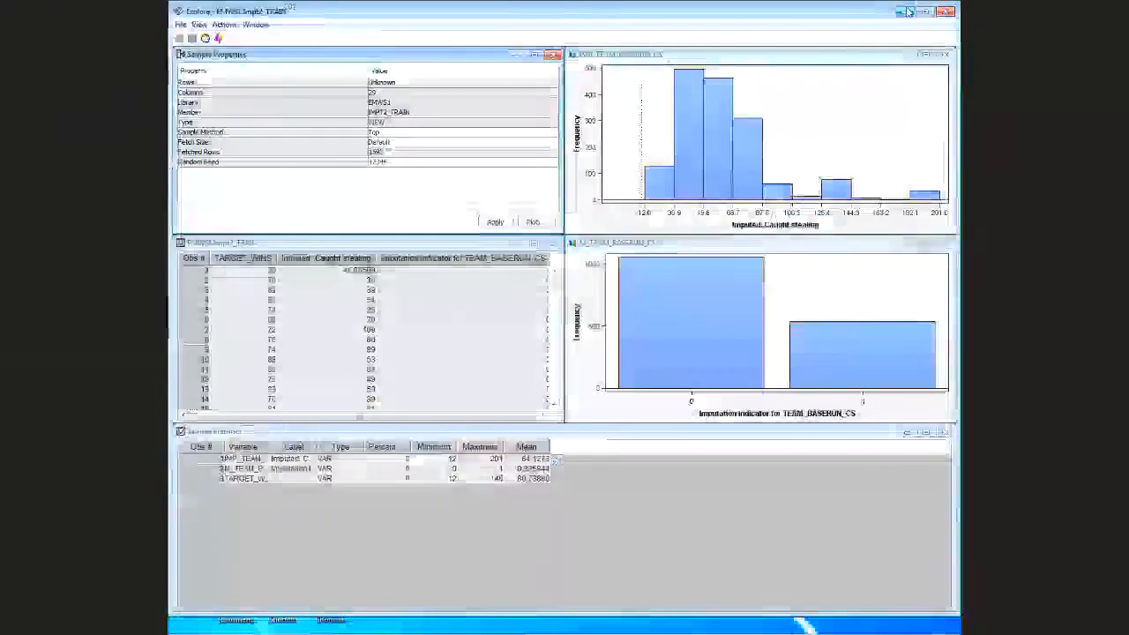
Bring back the signed-out SAS page and sign in with the saved user ID to reach SAS Studio
click(904, 11)
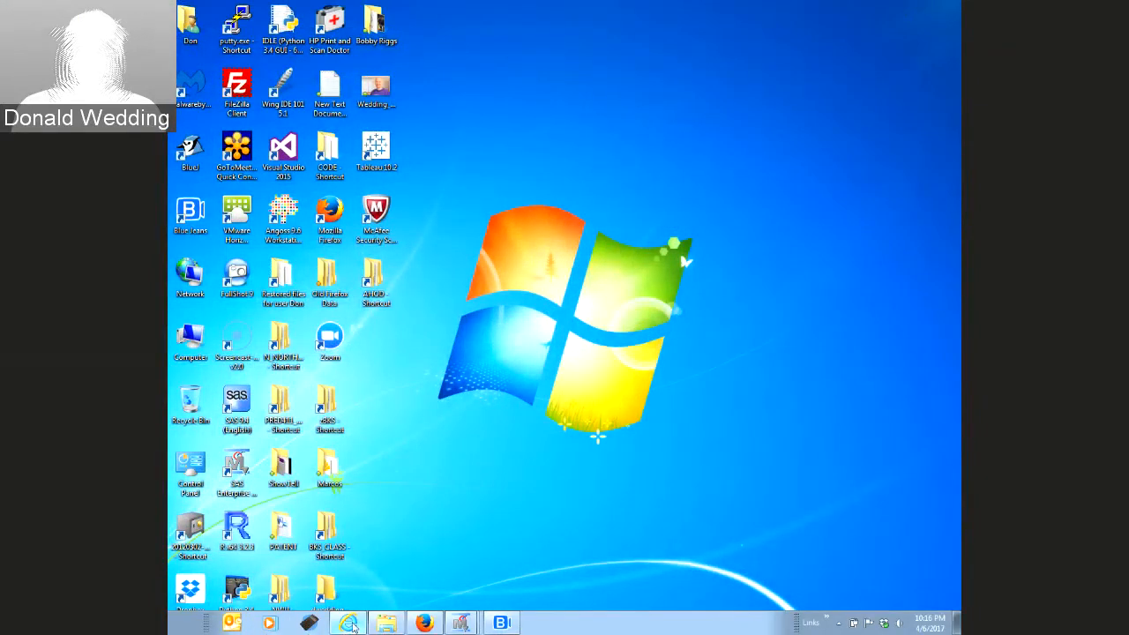
click(351, 624)
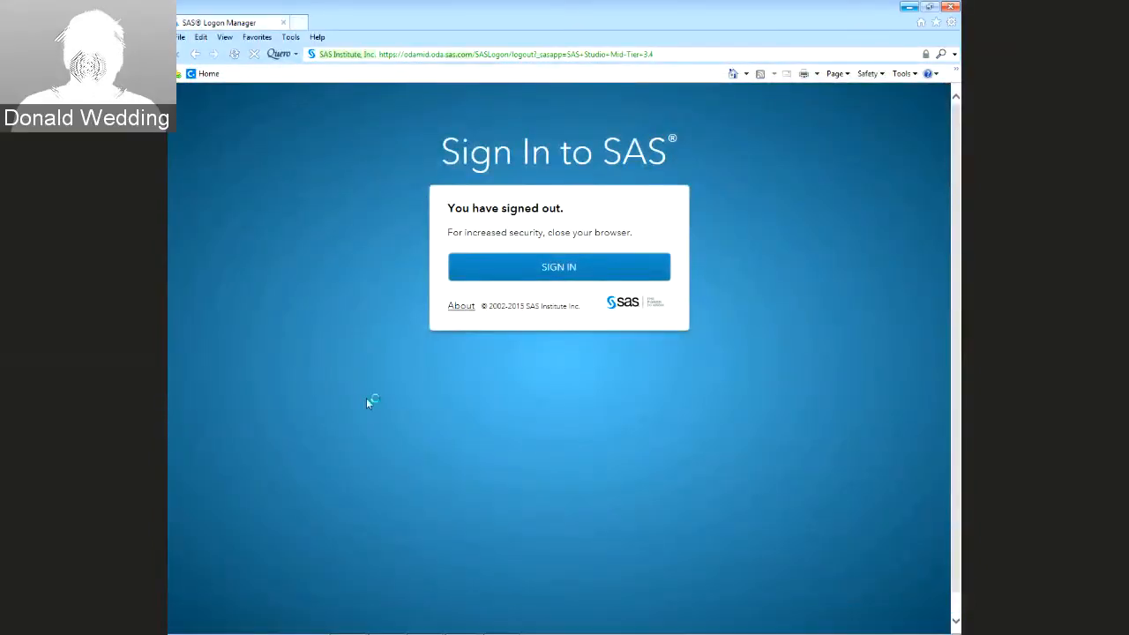
click(557, 268)
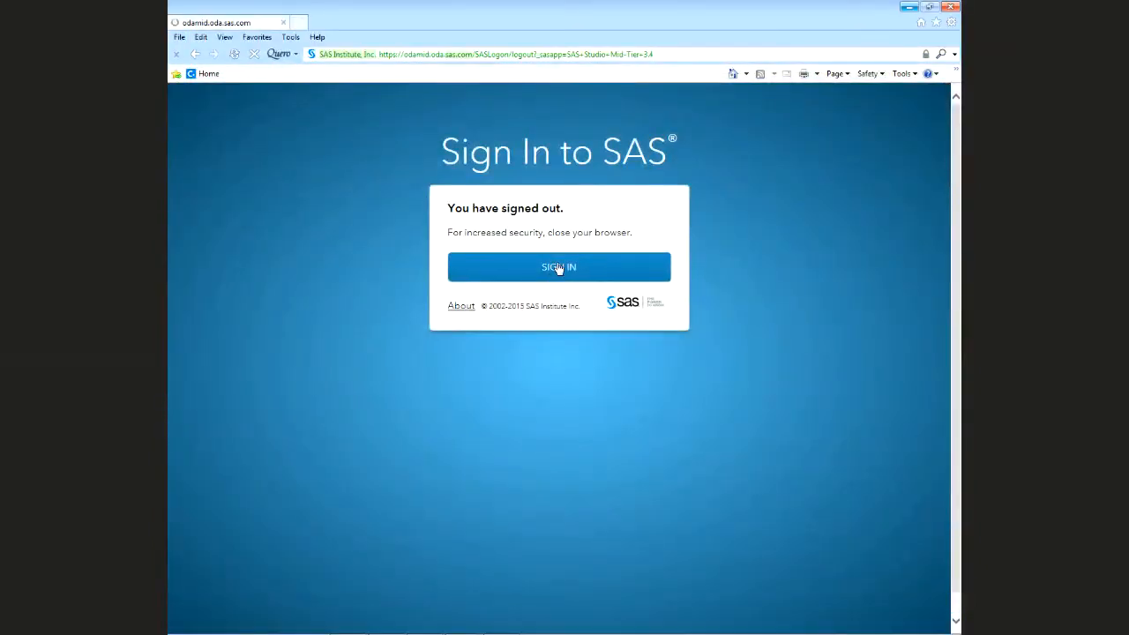
click(508, 236)
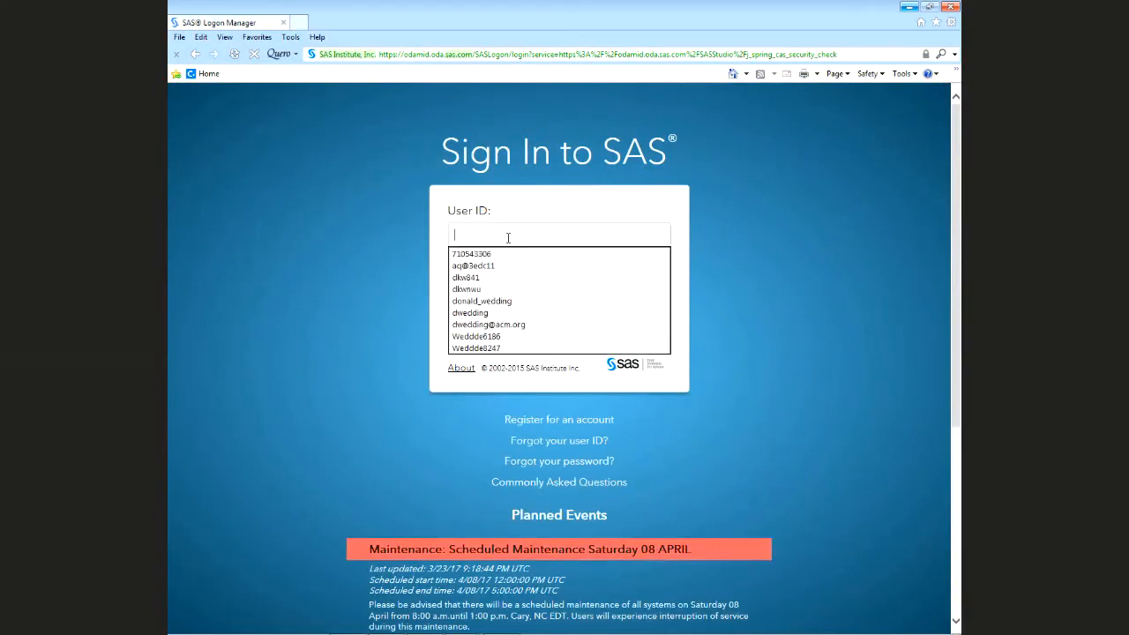
click(476, 290)
click(564, 328)
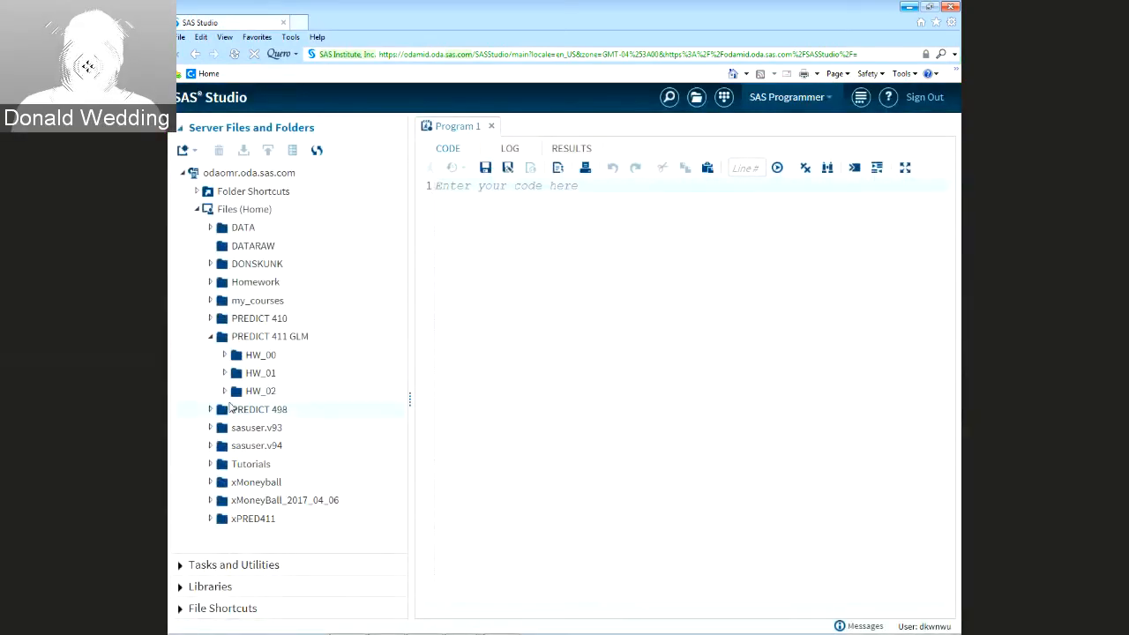
Open Sync411_Moneyball_20170406.sas from HW_01 and add a 'data OUTFILE;' line below the code
click(225, 374)
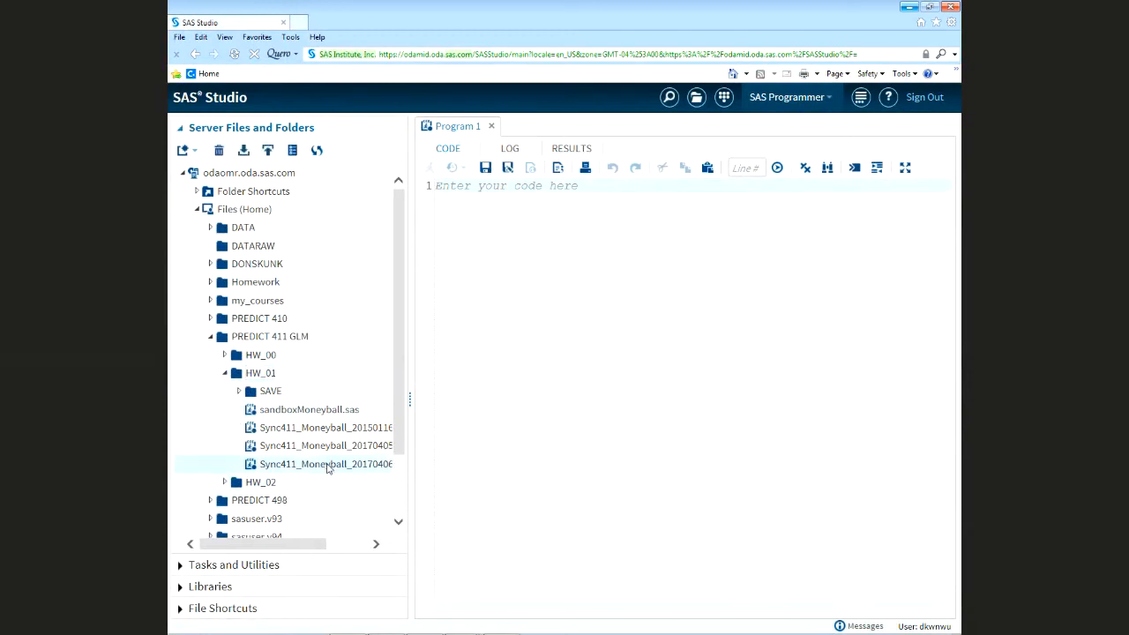
double_click(327, 465)
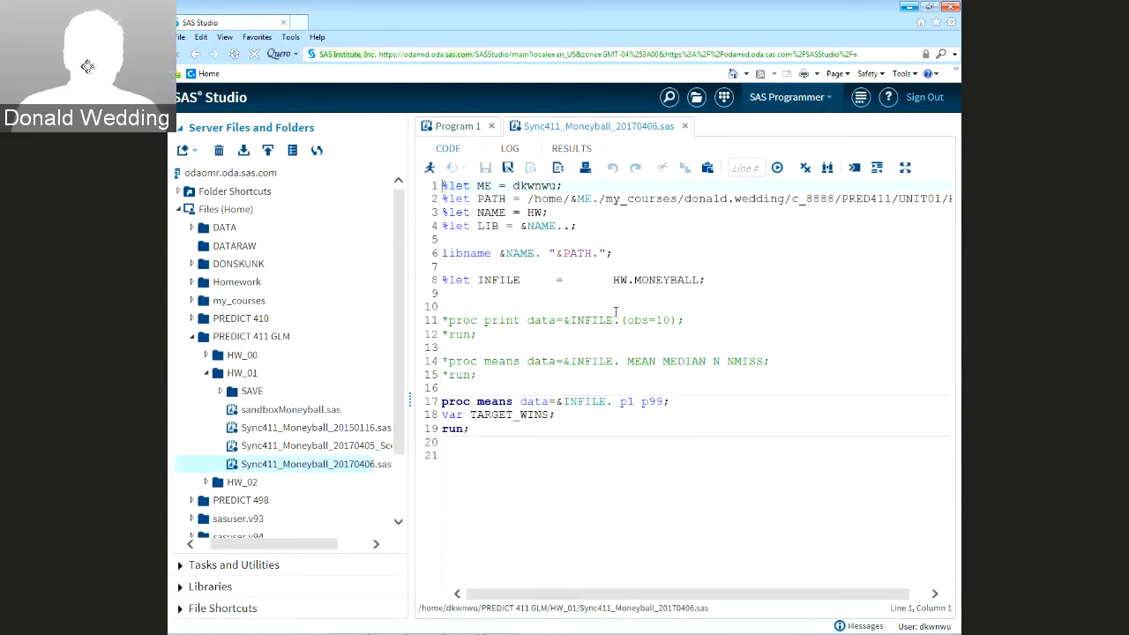
click(559, 464)
key(Return)
key(Return)
key(Return)
key(Return)
key(Return)
key(Return)
key(Up)
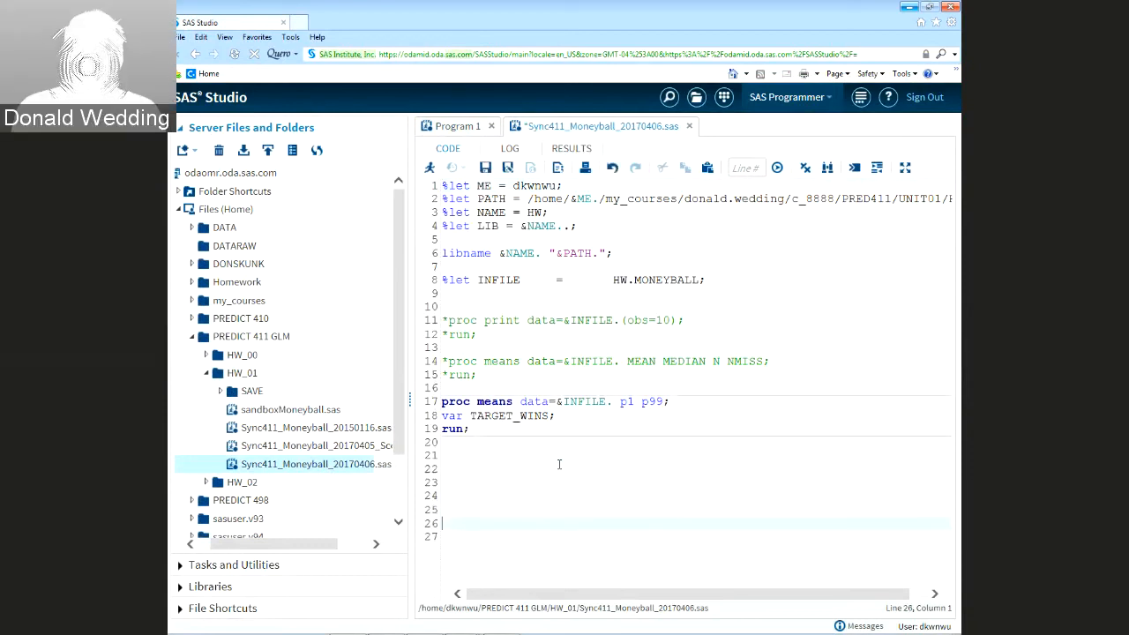
key(Up)
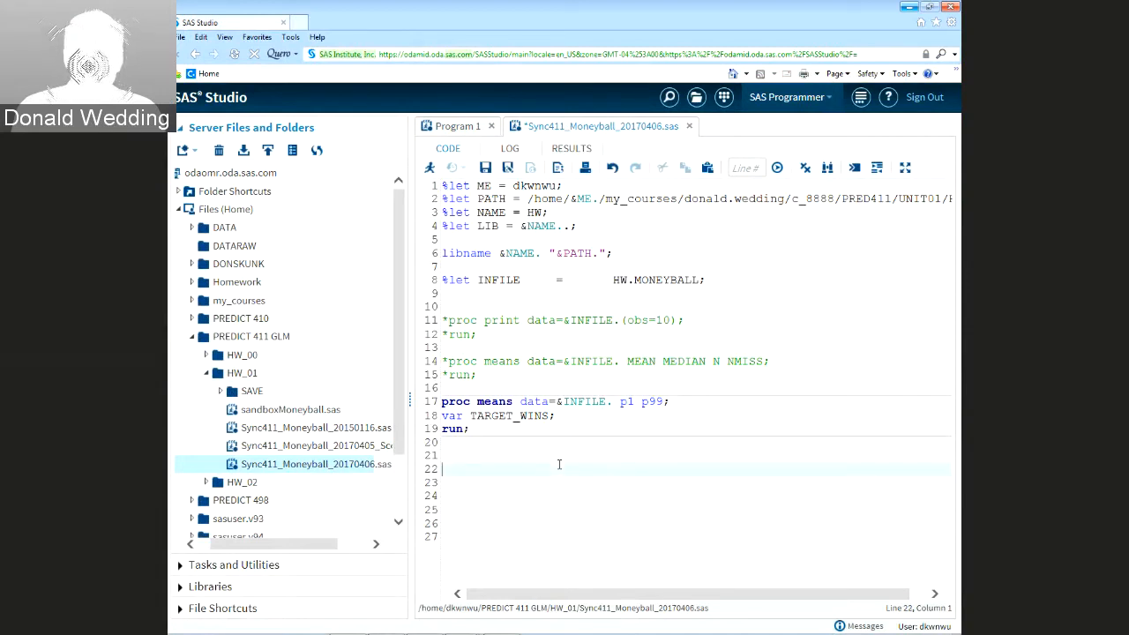
text(data )
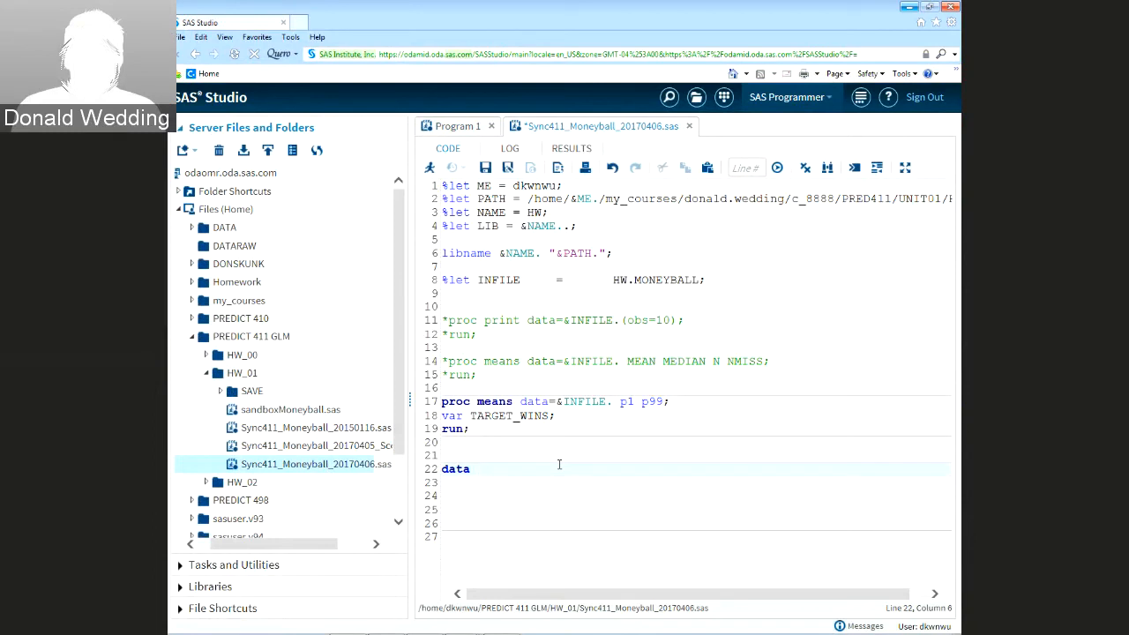
text(OUTFILE)
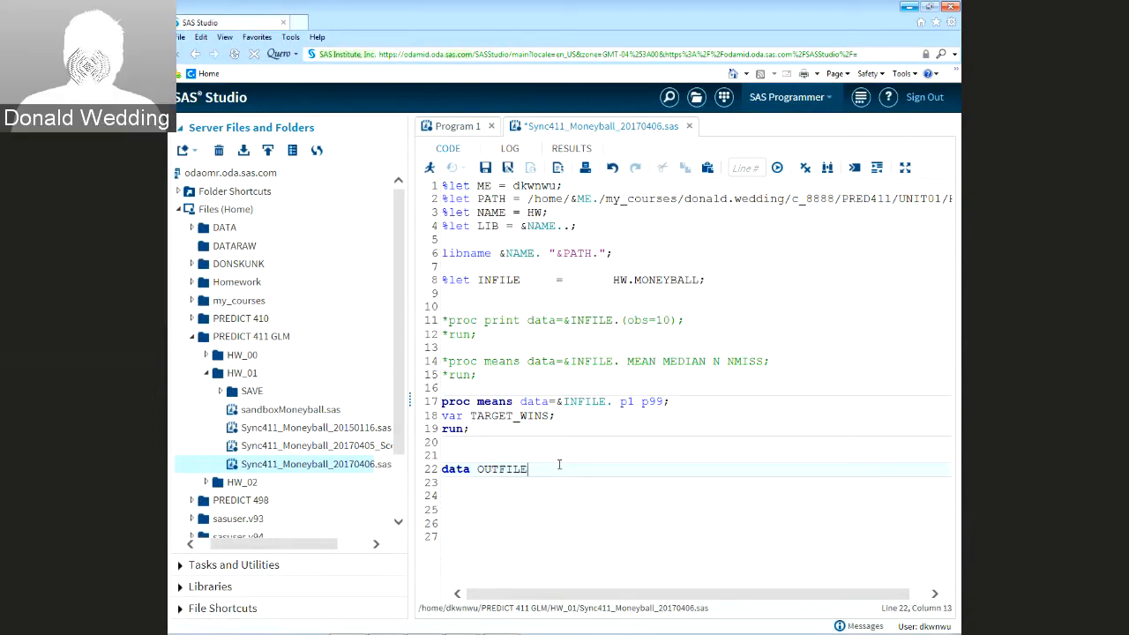
text(;)
Define the macro variable '%let OUTFILE = OUTFILE;' below the INFILE definition
key(Up)
key(Up)
key(Up)
key(Up)
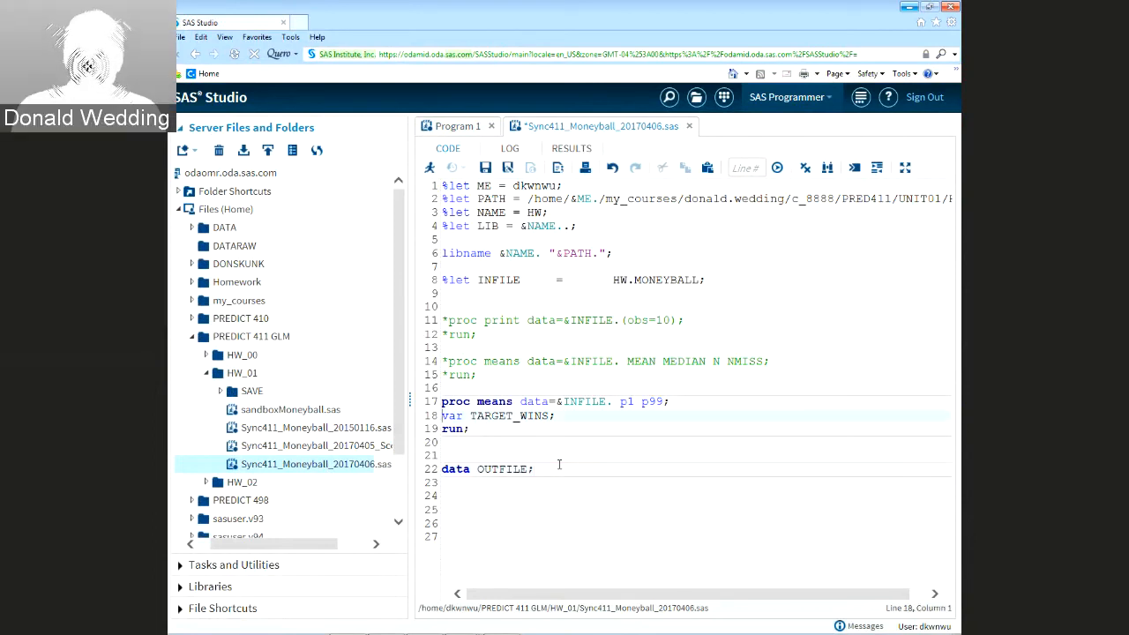
key(Up)
key(Up)
key(Up)
key(Return)
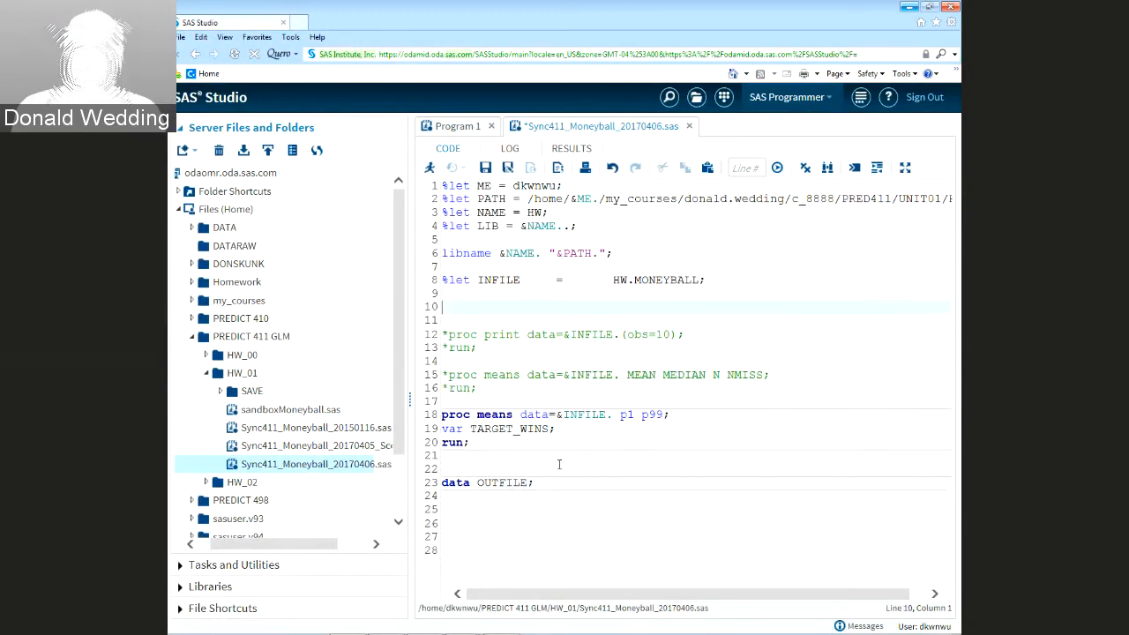
key(Up)
text(%let OU)
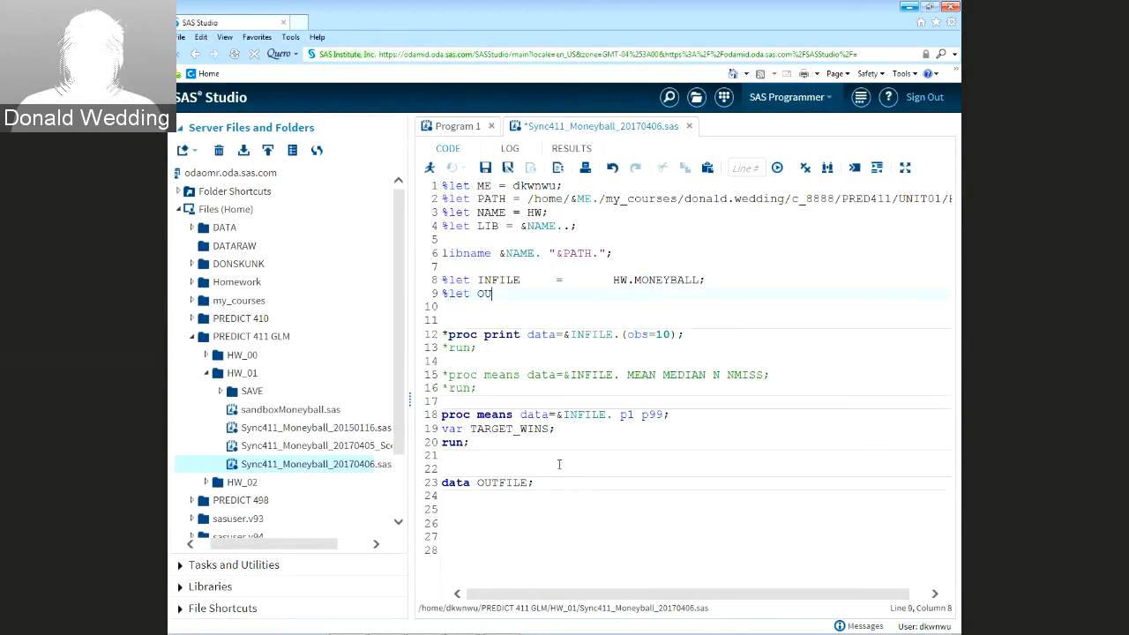
text(TFILE 	)
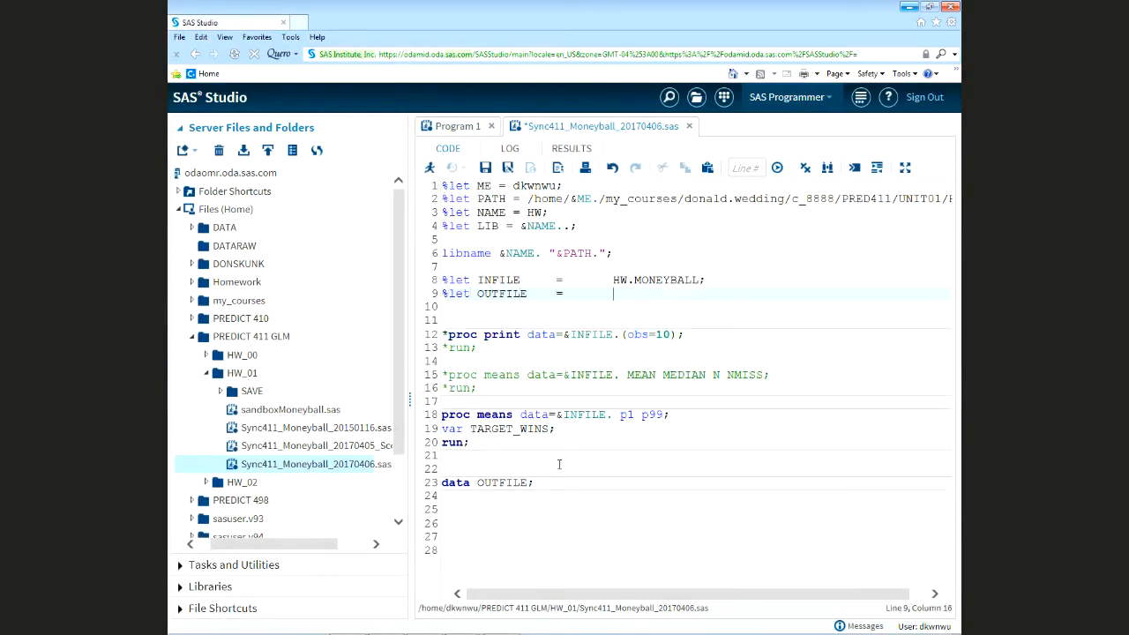
text(=	OUTFILE;)
key(Down)
key(Down)
key(Down)
key(Down)
key(Down)
key(Down)
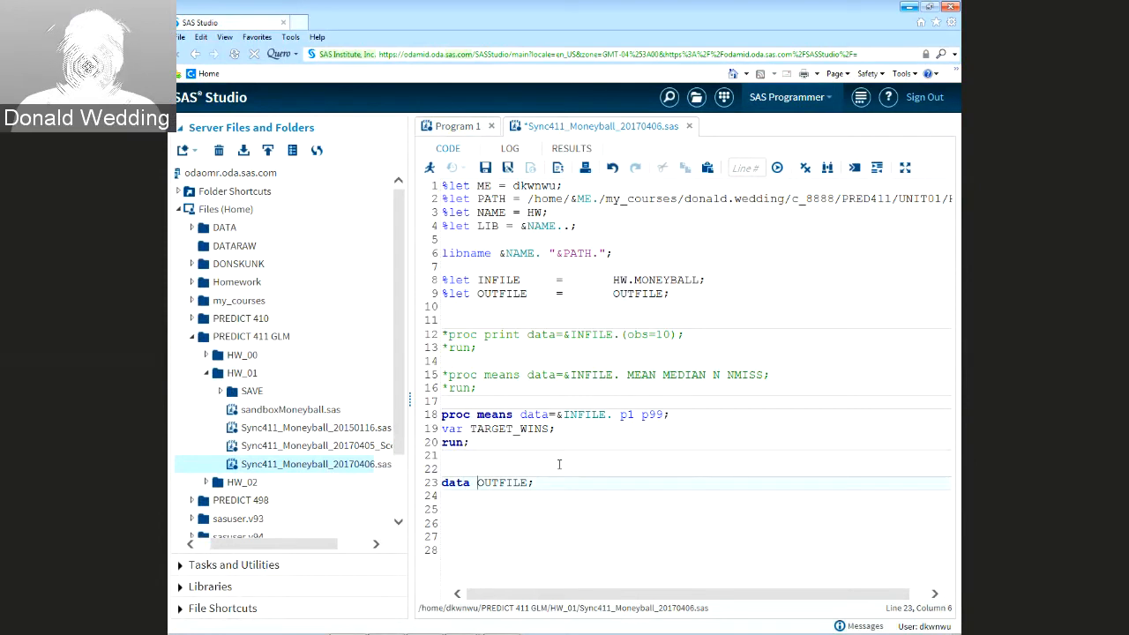
Make it 'data &OUTFILE.; set &INFILE.; run;' and paste the scoring code inside the data step
text(&)
key(ctrl+Right)
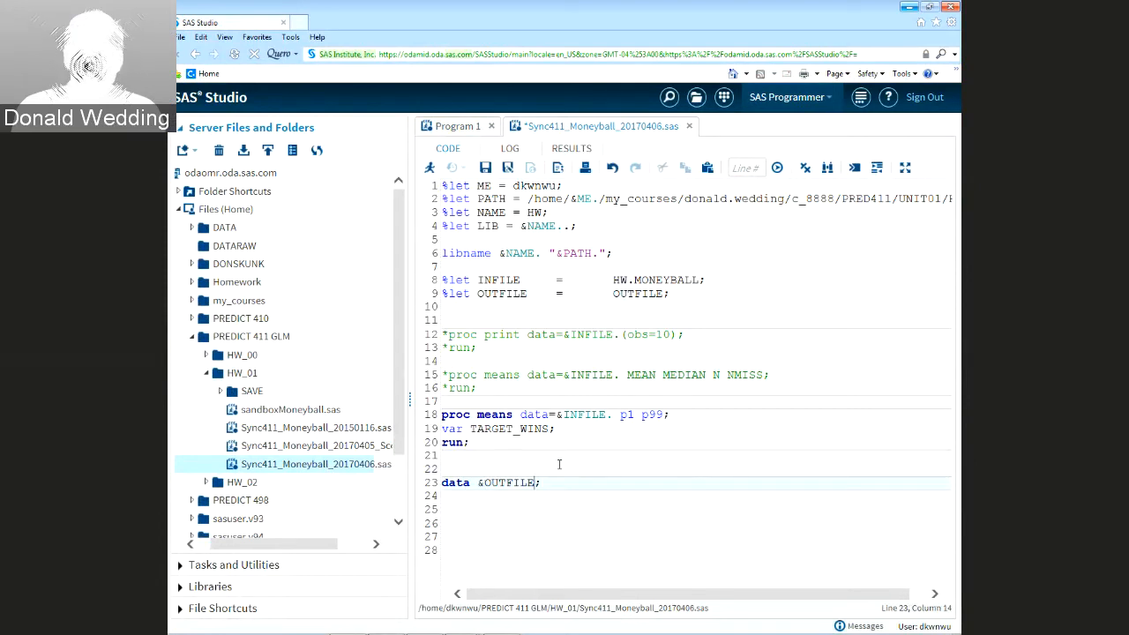
text(.)
key(End)
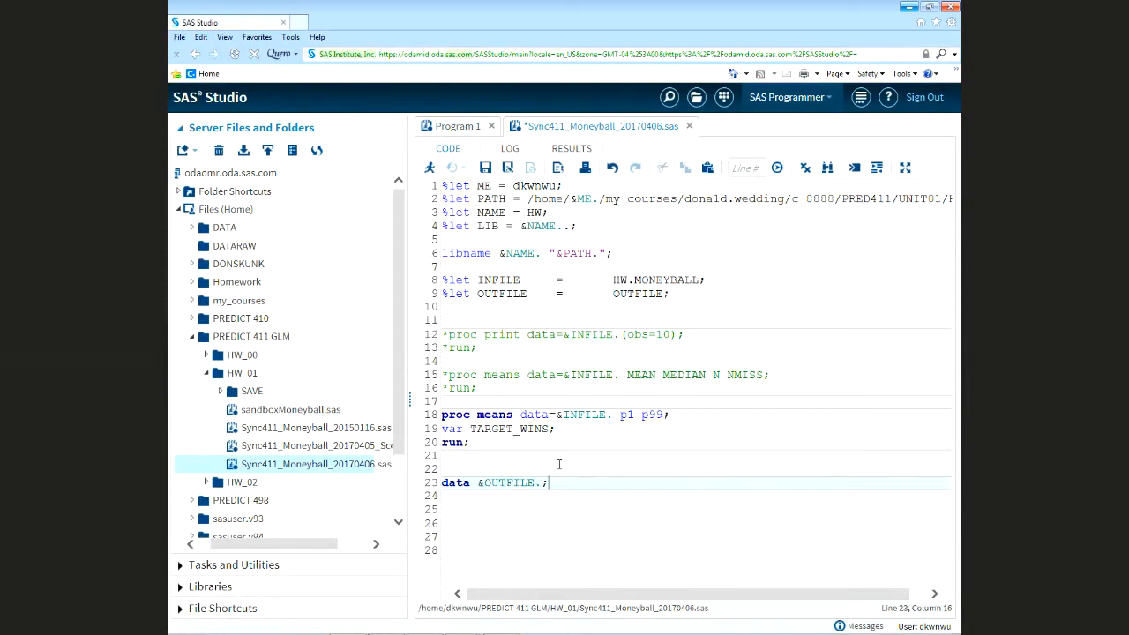
key(Return)
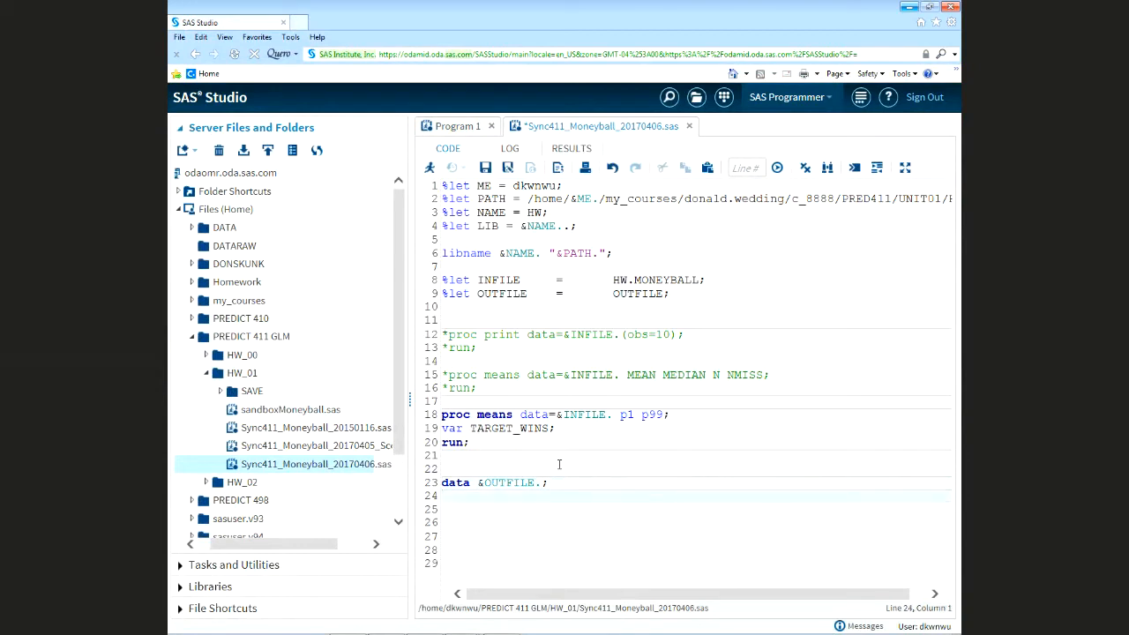
text(set &INFIL)
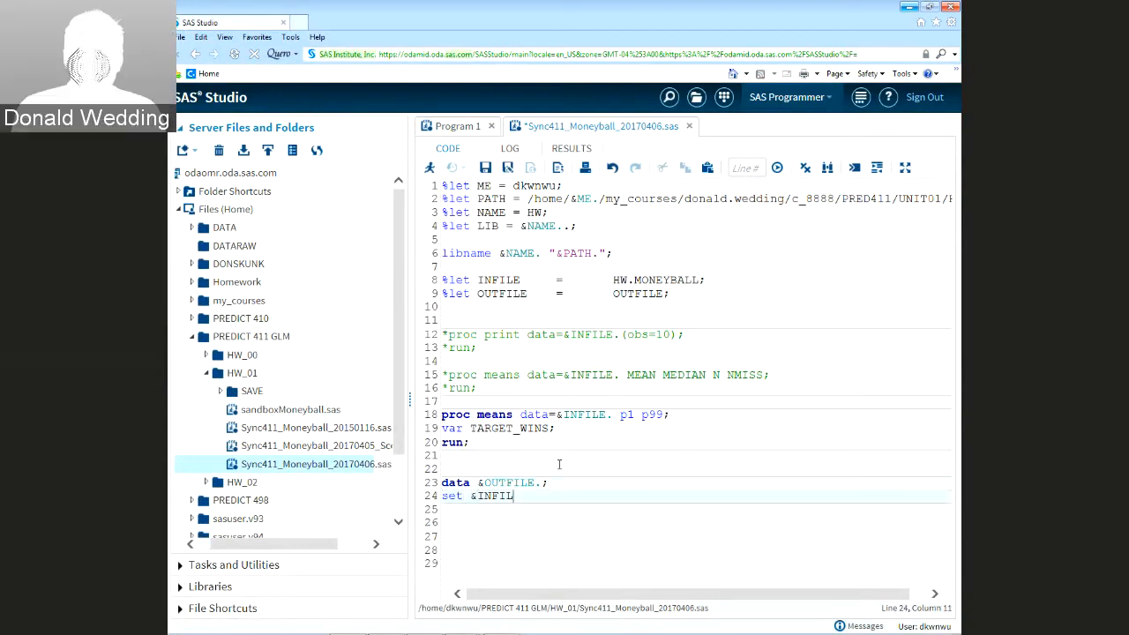
text(E.;)
key(Return)
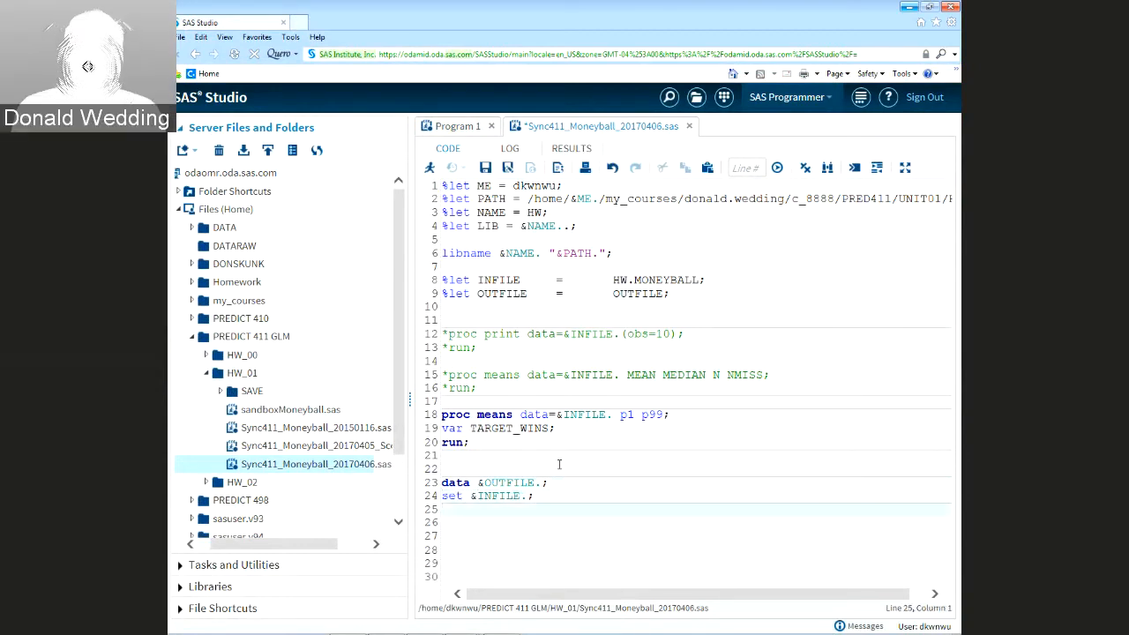
text(run;)
key(End)
key(Return)
key(Return)
key(Return)
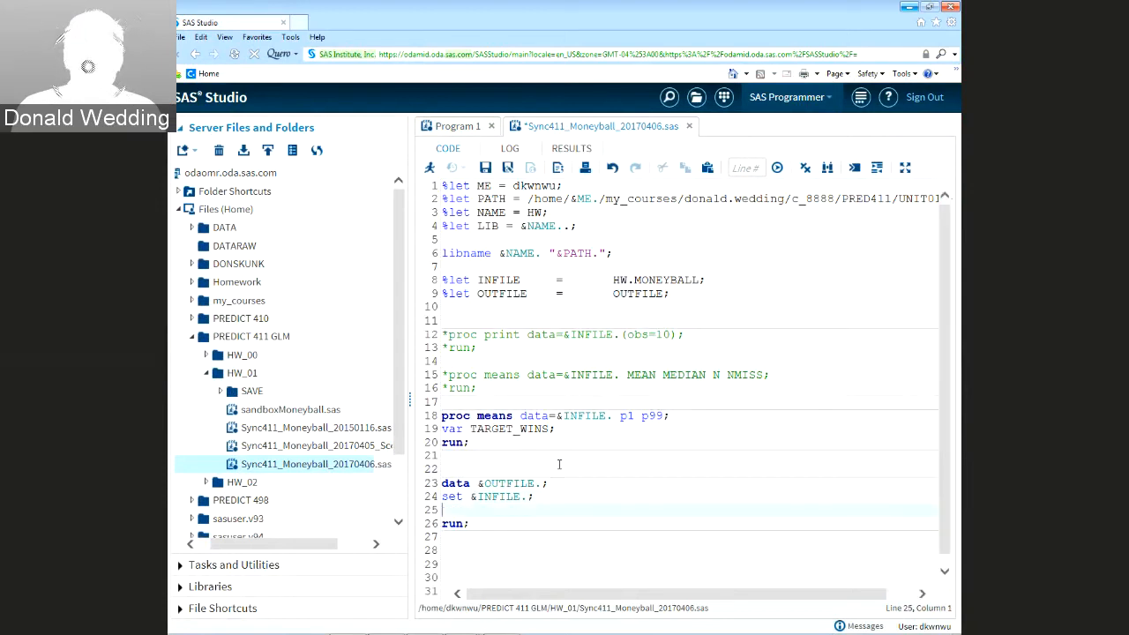
key(Up)
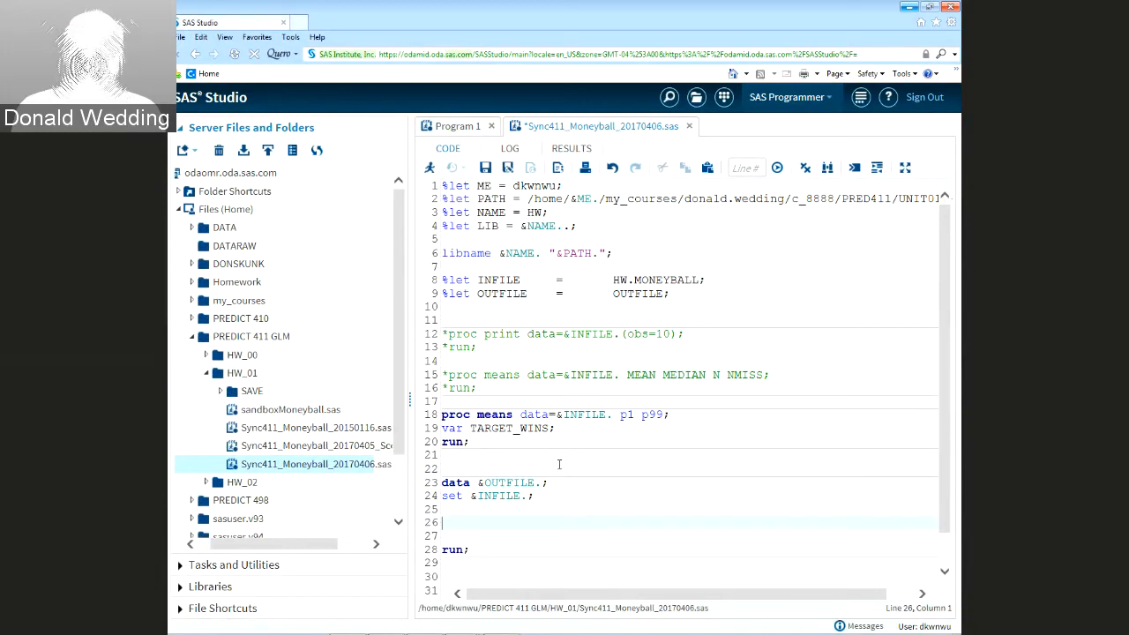
key(ctrl+v)
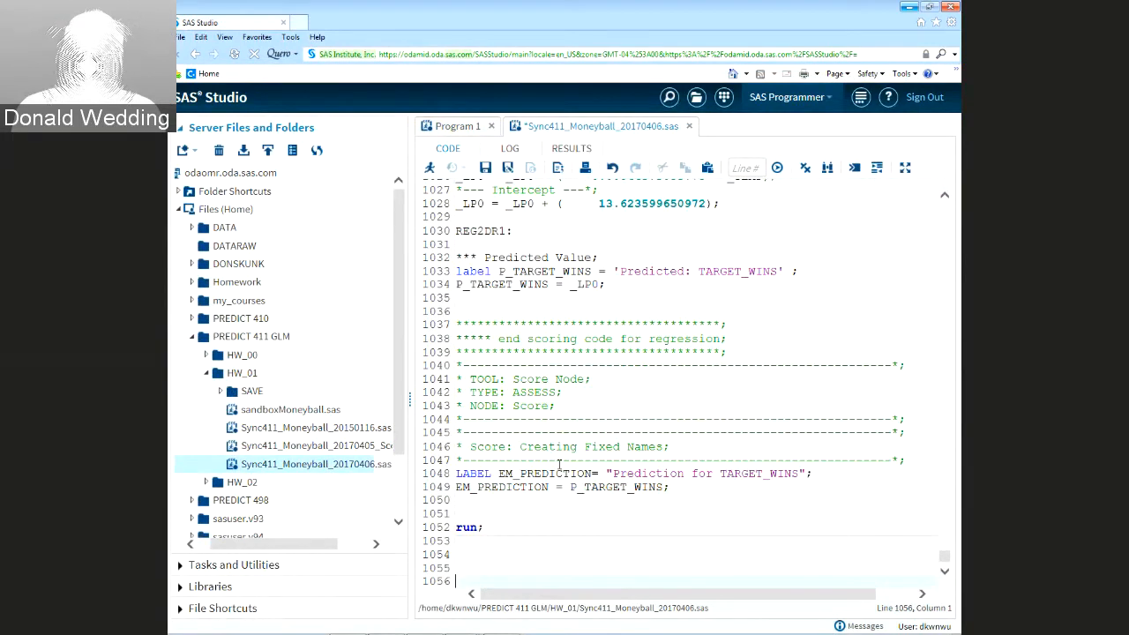
Add 'proc print data=&OUTFILE.;' with 'var INDEX TARGET_WINS P_TARGET_WINS' and 'run;'
key(Return)
key(Return)
key(Return)
key(Return)
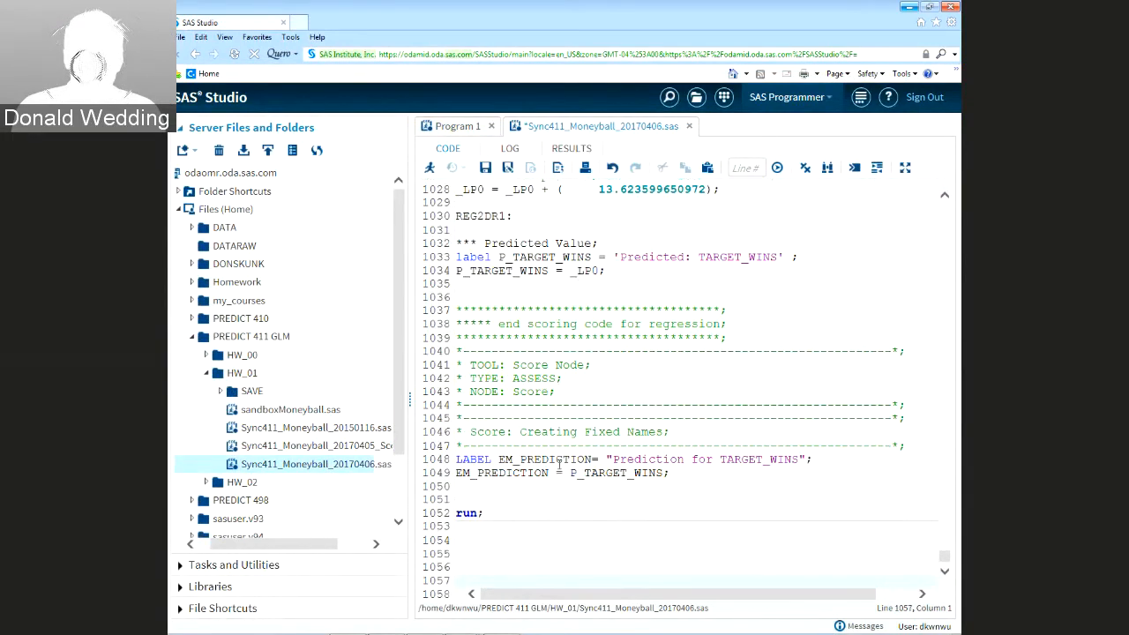
key(Up)
key(Up)
key(Up)
key(Up)
key(Up)
text(pro)
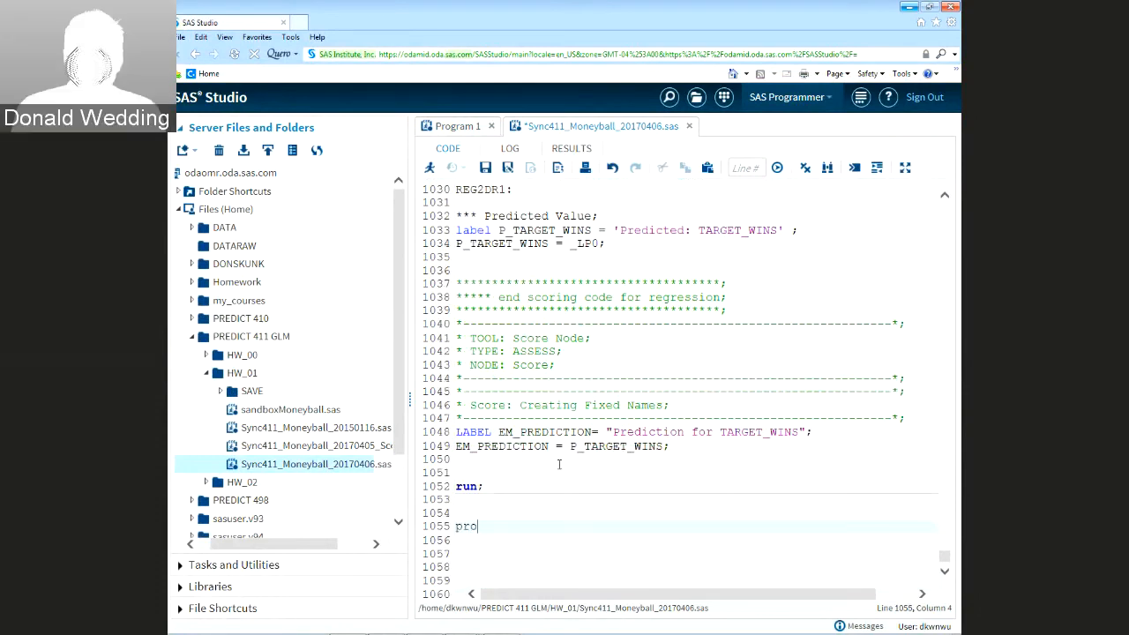
text(c print data)
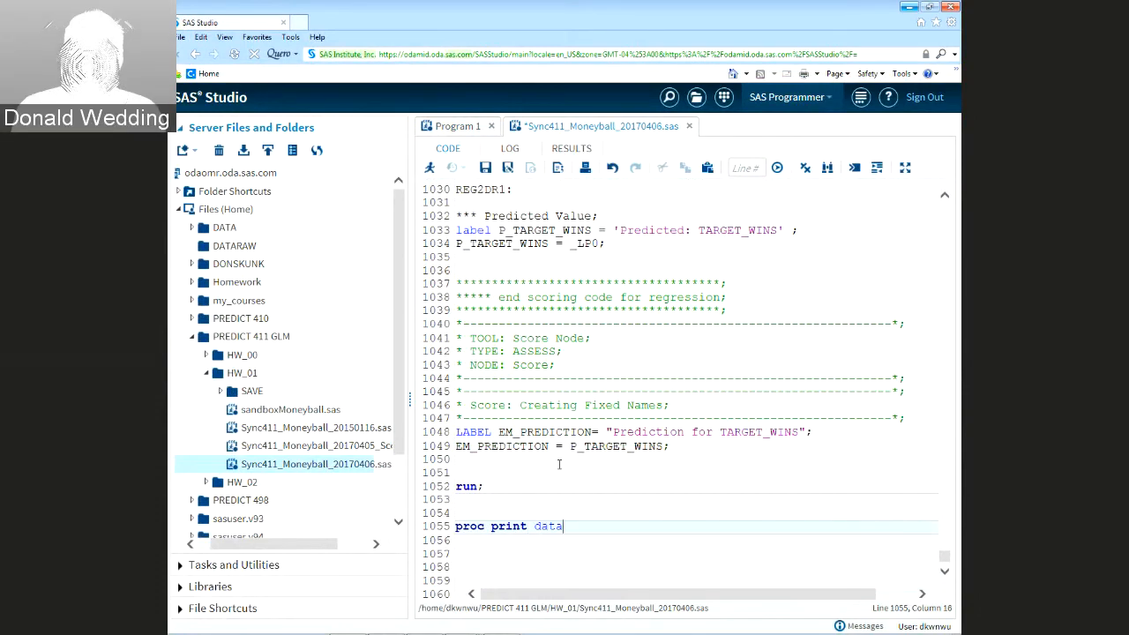
text(=&OU)
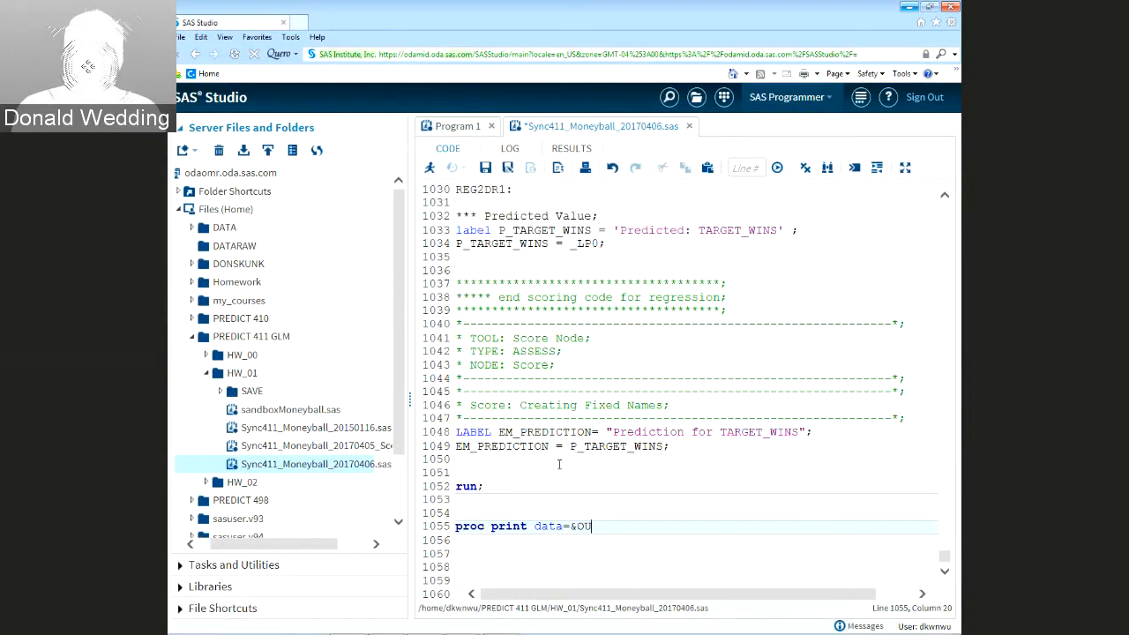
text(TFILE.;)
key(Return)
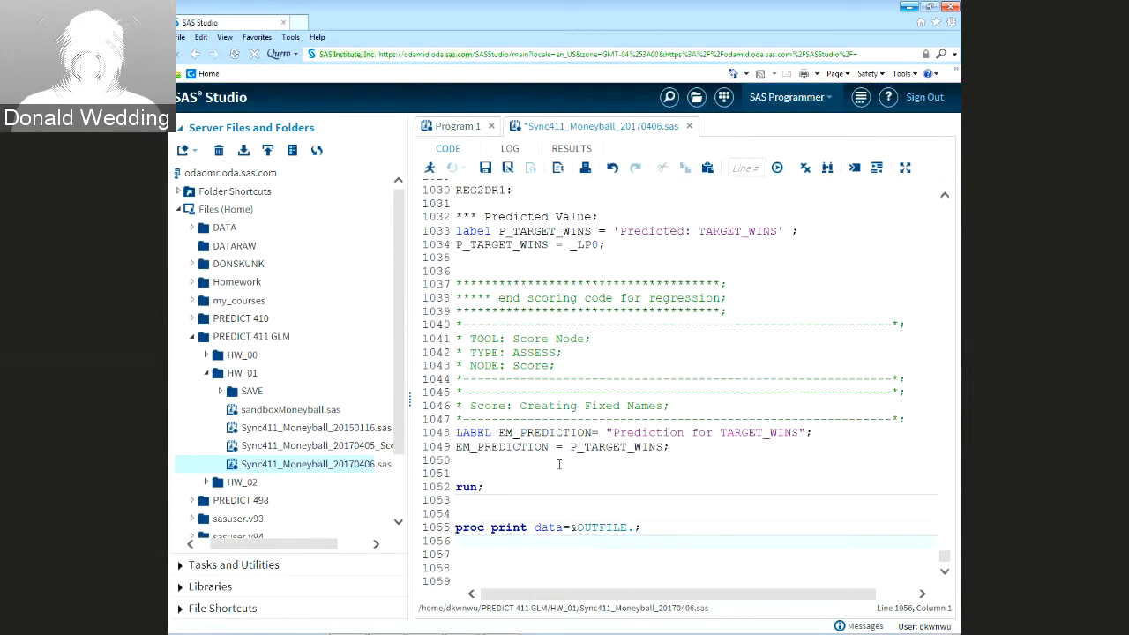
text(var )
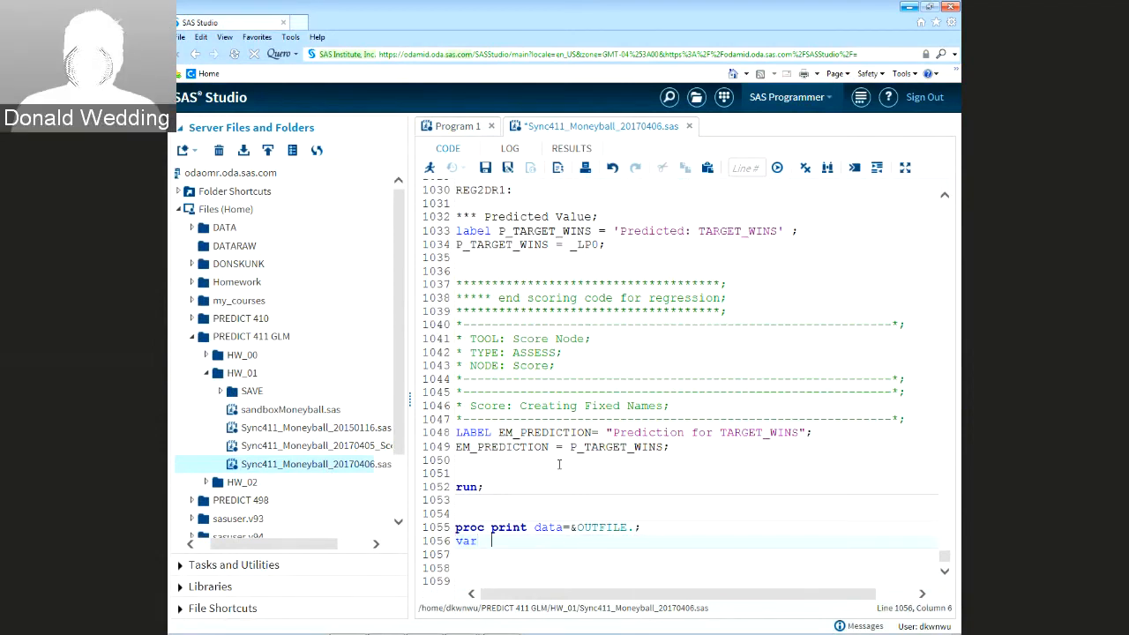
text(INDEX)
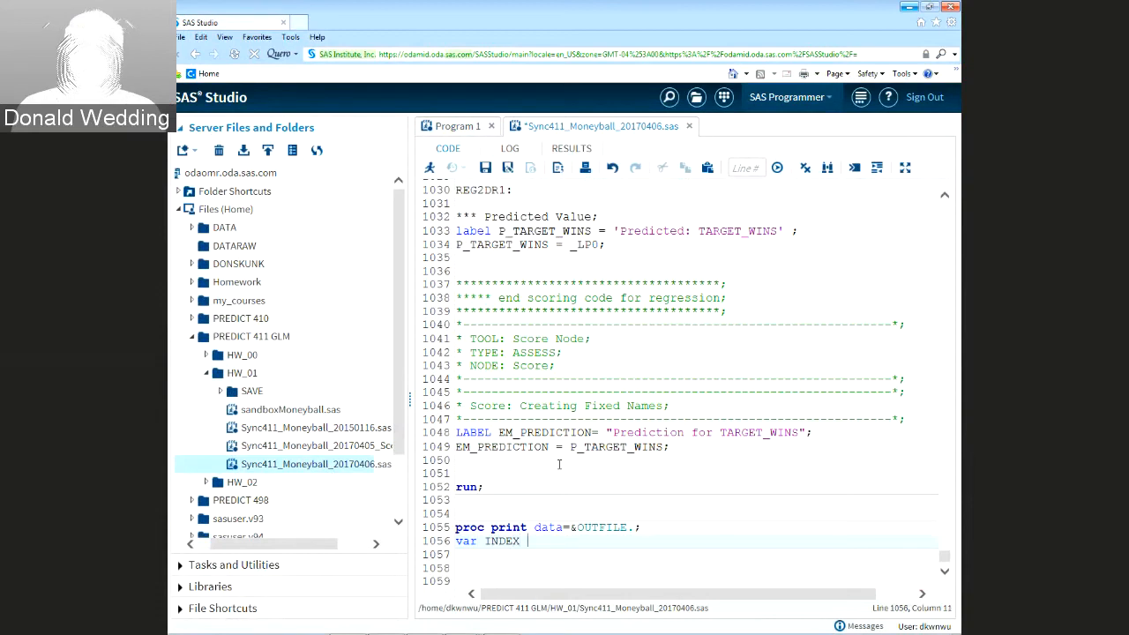
text( TARGET)
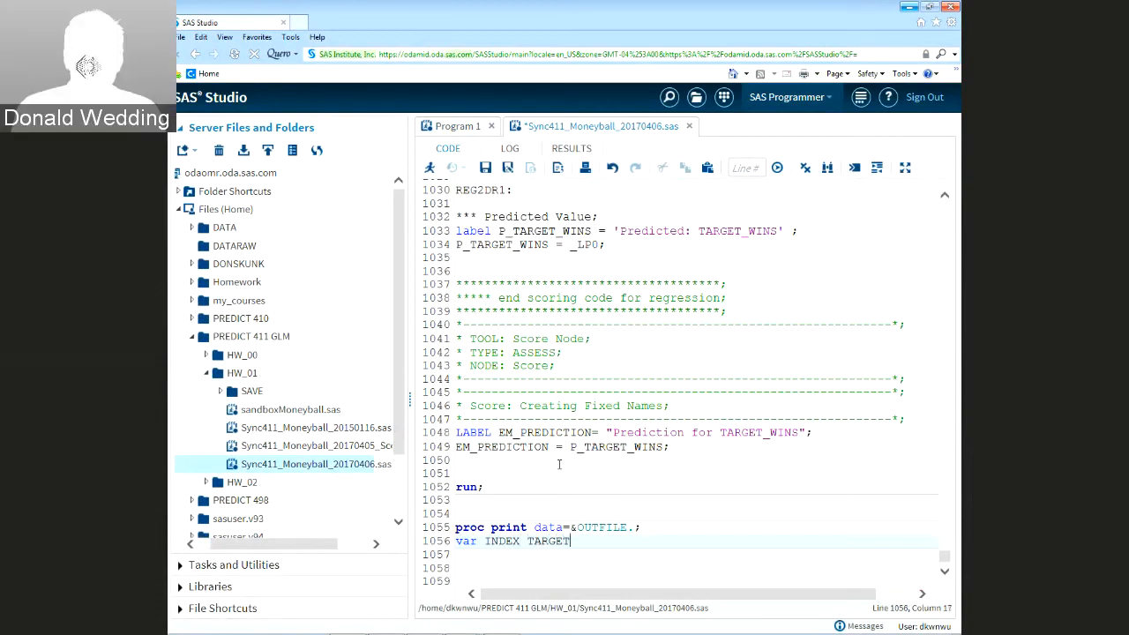
text(_WIN)
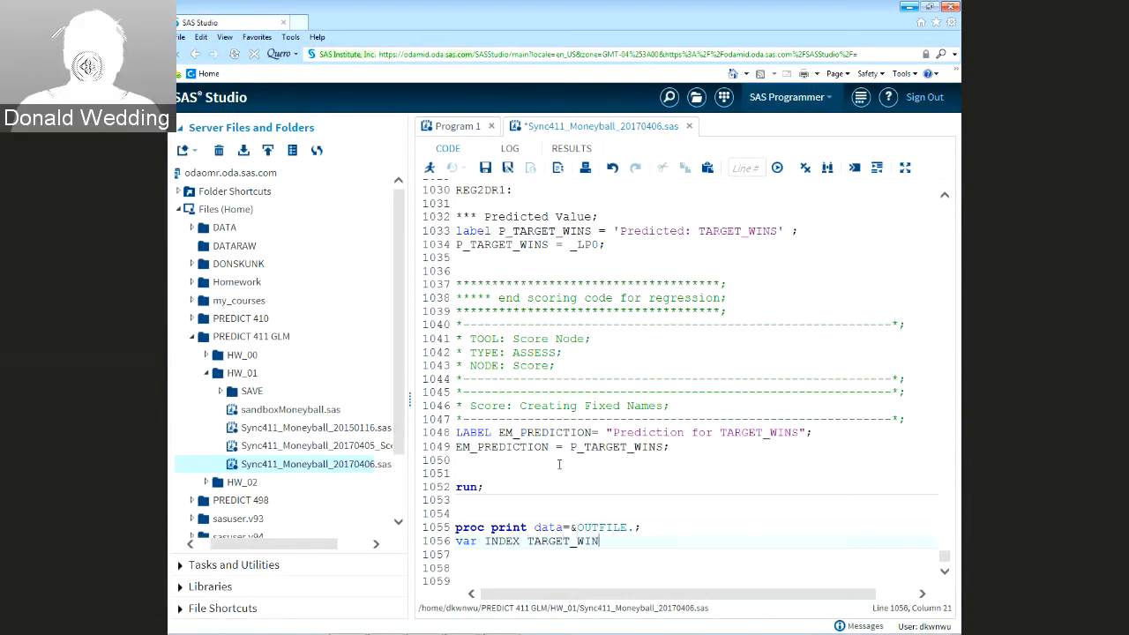
text(S P_)
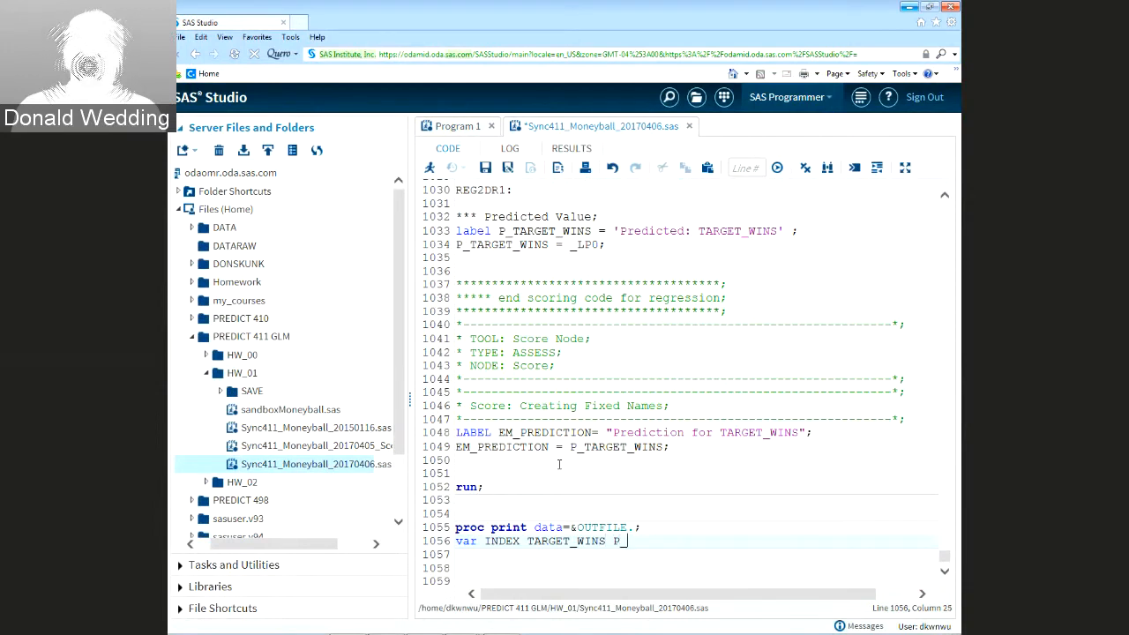
text(TARGET_WINS)
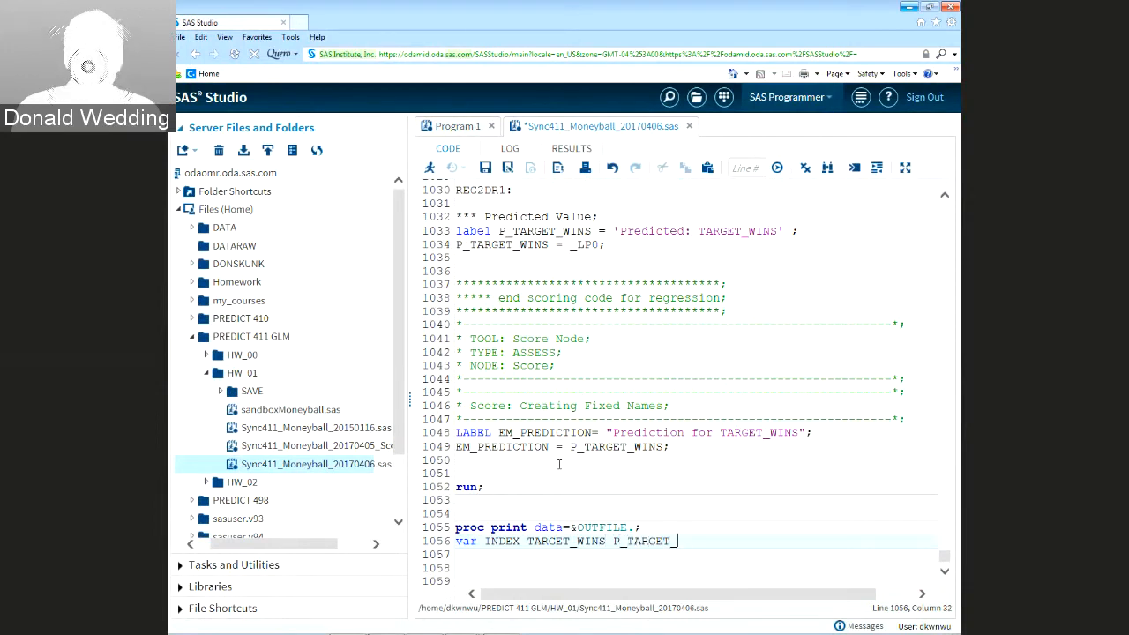
text(run;)
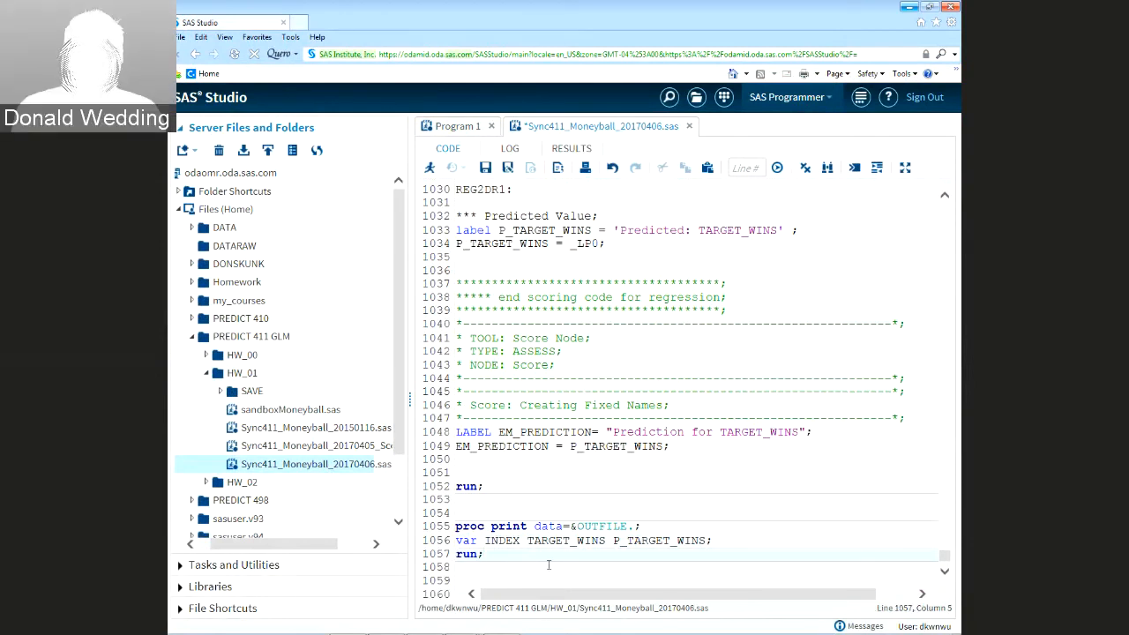
Delete the extra blank line 1050
key(Down)
key(Up)
key(Up)
key(Up)
key(Up)
key(Up)
key(Up)
key(Up)
key(Up)
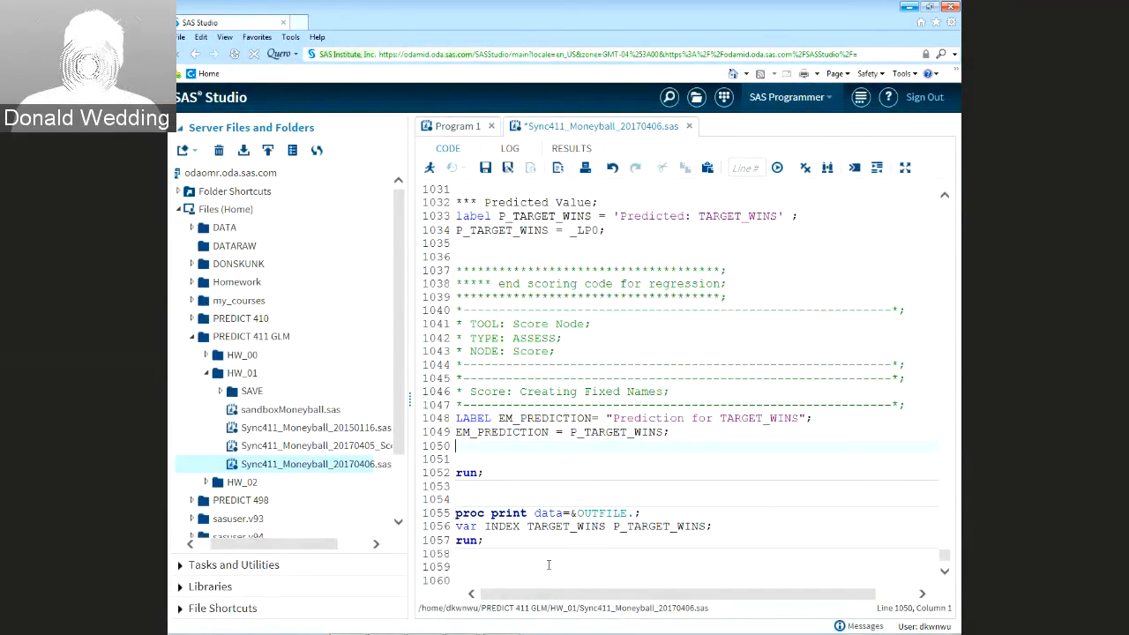
key(Delete)
key(Down)
key(Down)
key(Down)
key(Down)
key(Down)
key(Down)
key(Down)
key(Down)
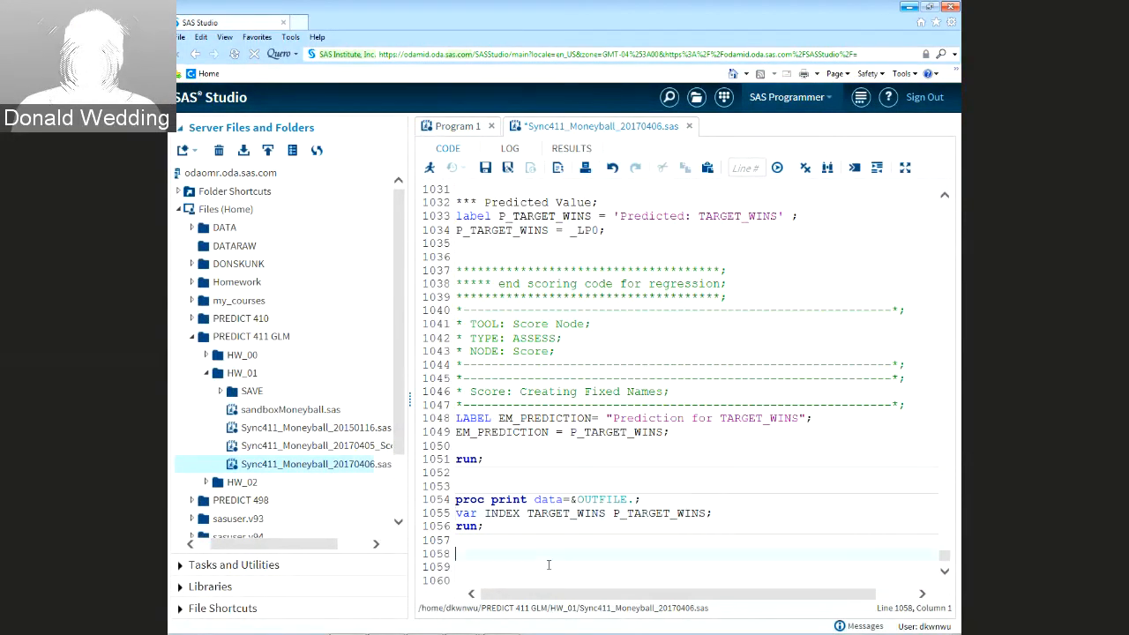
Run the program and scroll through the scored TARGET_WINS and P_TARGET_WINS results
click(430, 169)
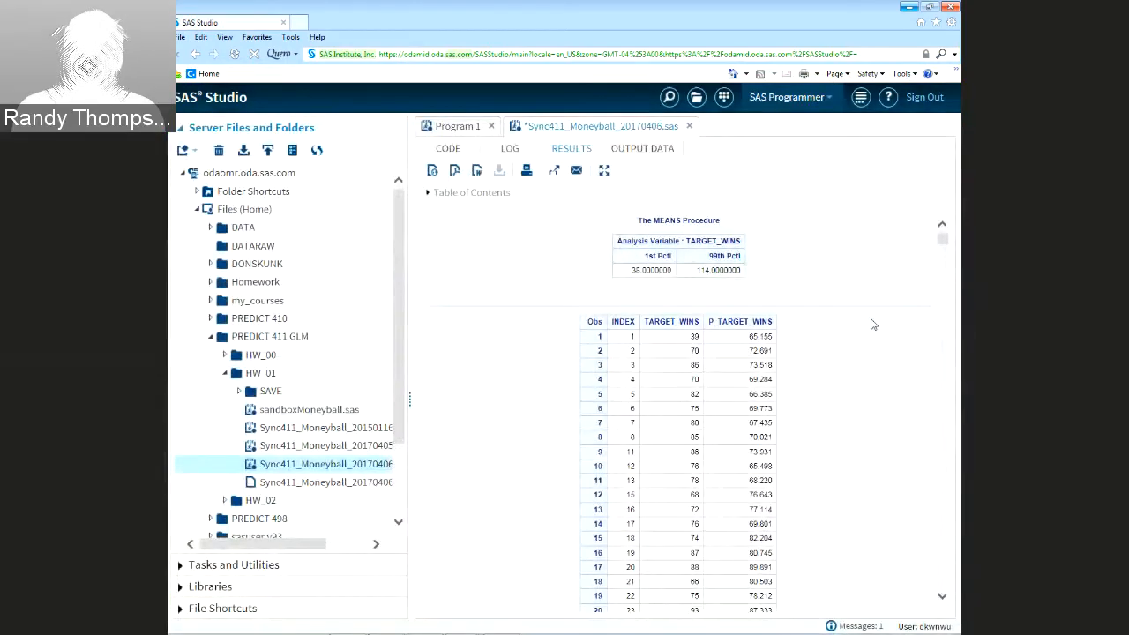
scroll(869, 335, down, 5)
scroll(864, 356, up, 3)
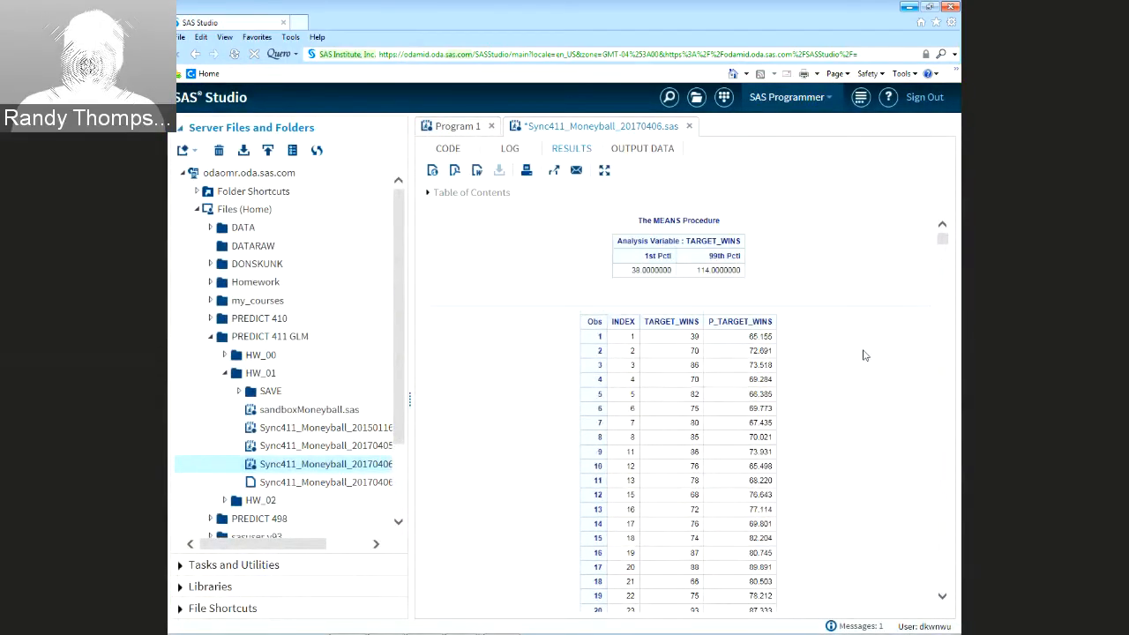
scroll(864, 356, down, 8)
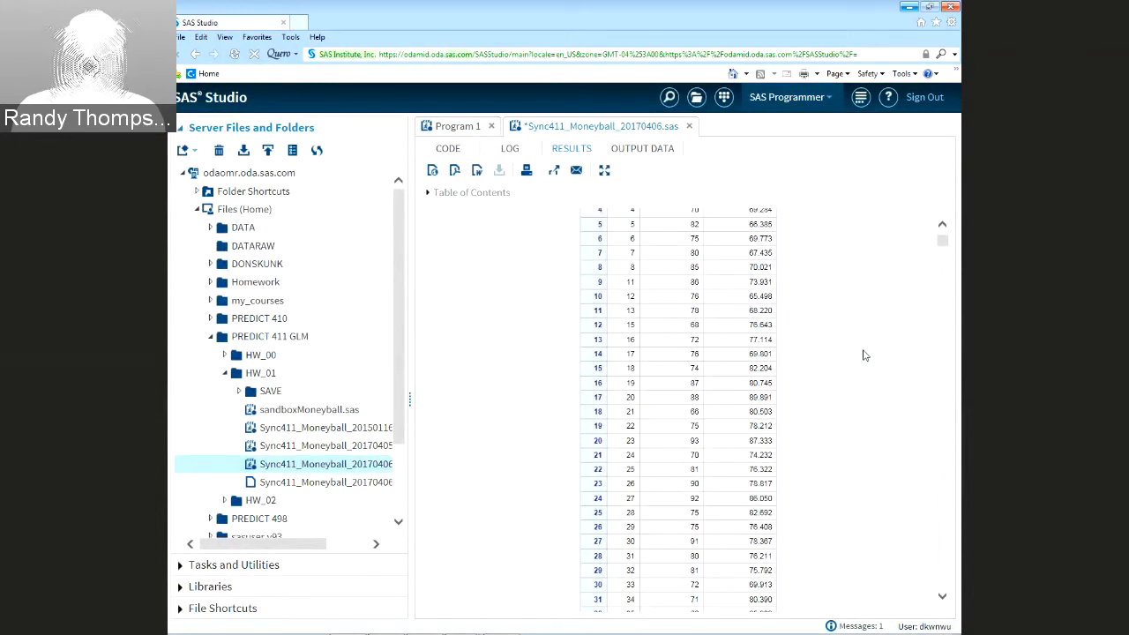
scroll(864, 356, down, 1)
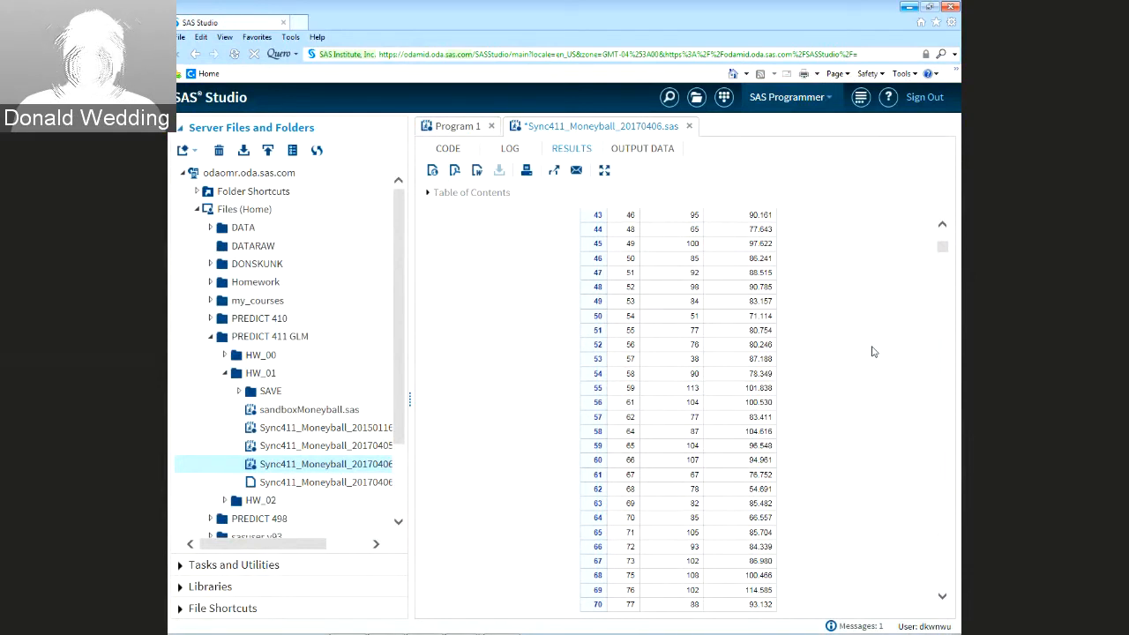
scroll(898, 317, up, 5)
scroll(898, 318, up, 4)
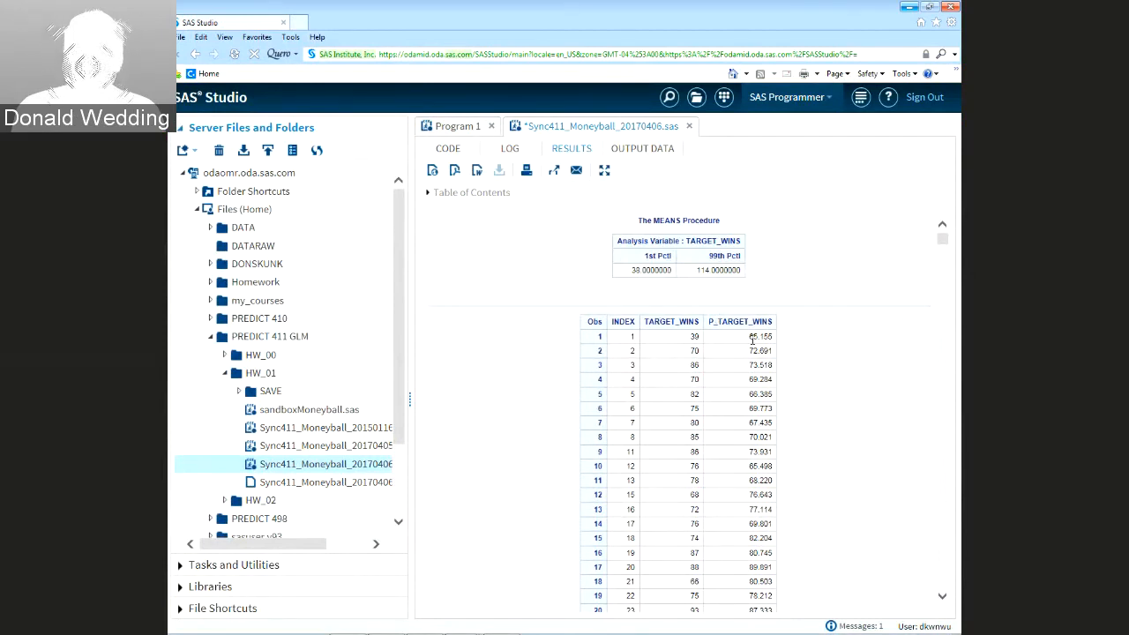
scroll(756, 348, down, 10)
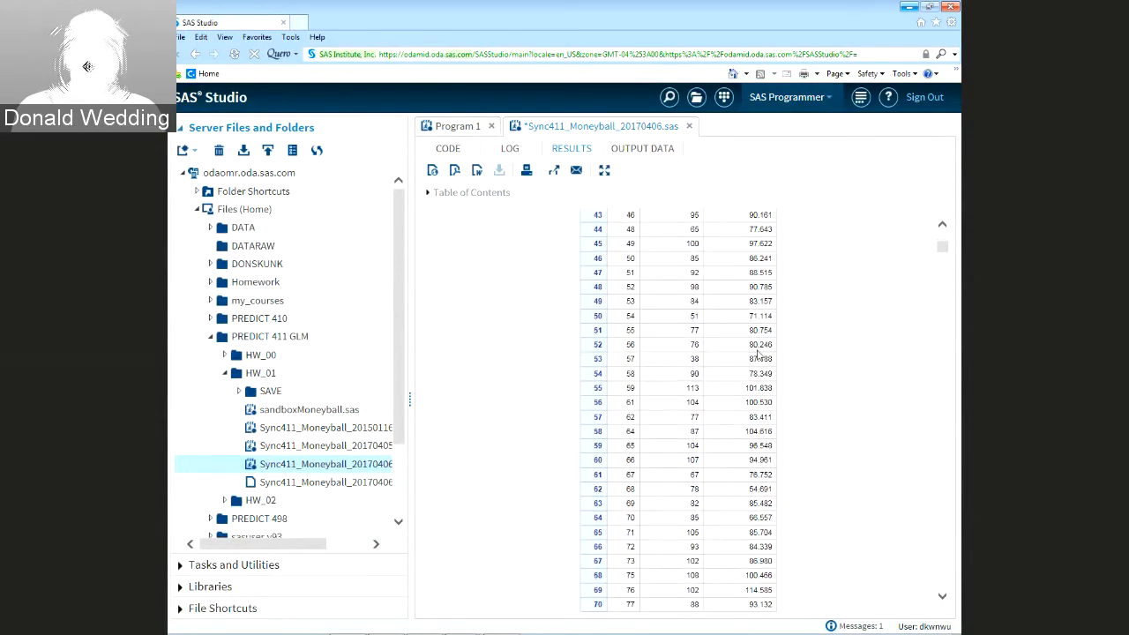
scroll(758, 354, down, 6)
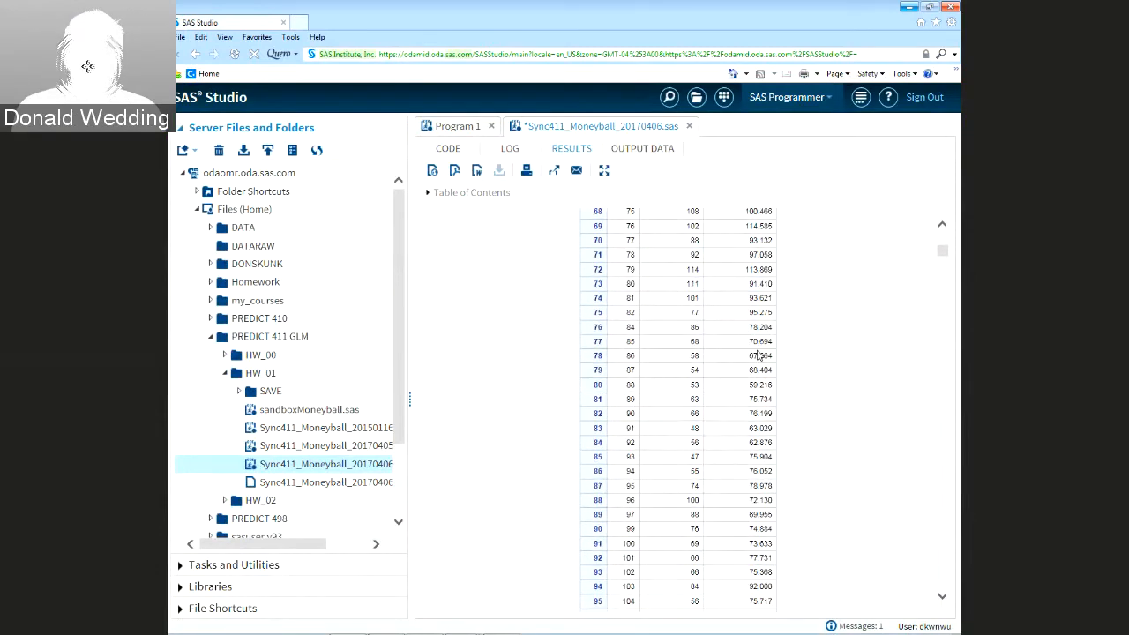
scroll(758, 355, down, 15)
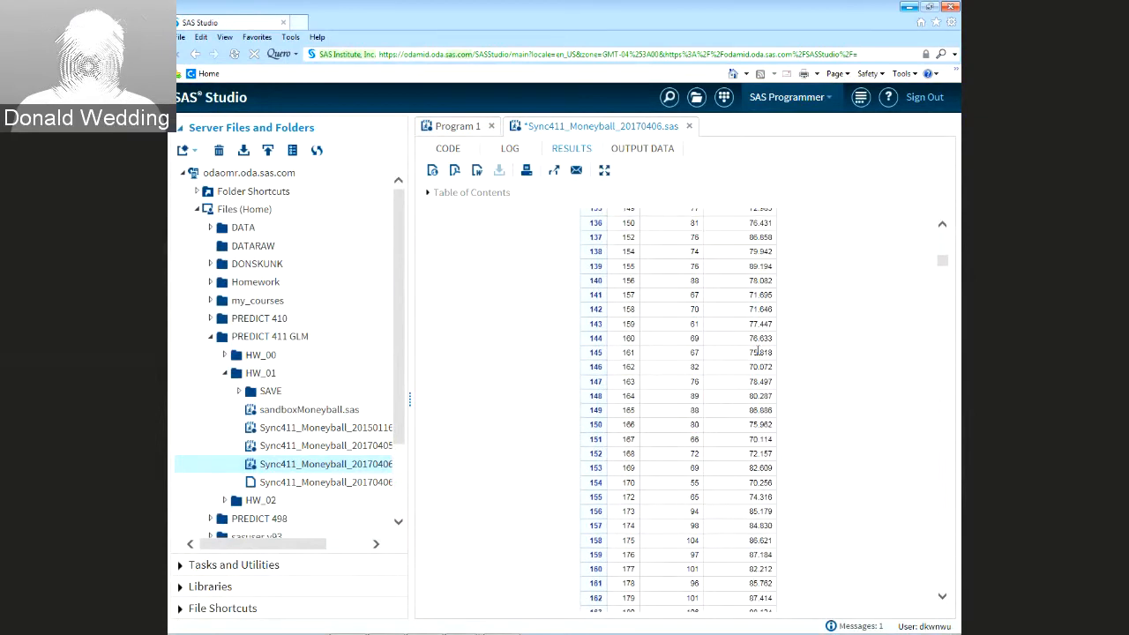
scroll(806, 511, down, 7)
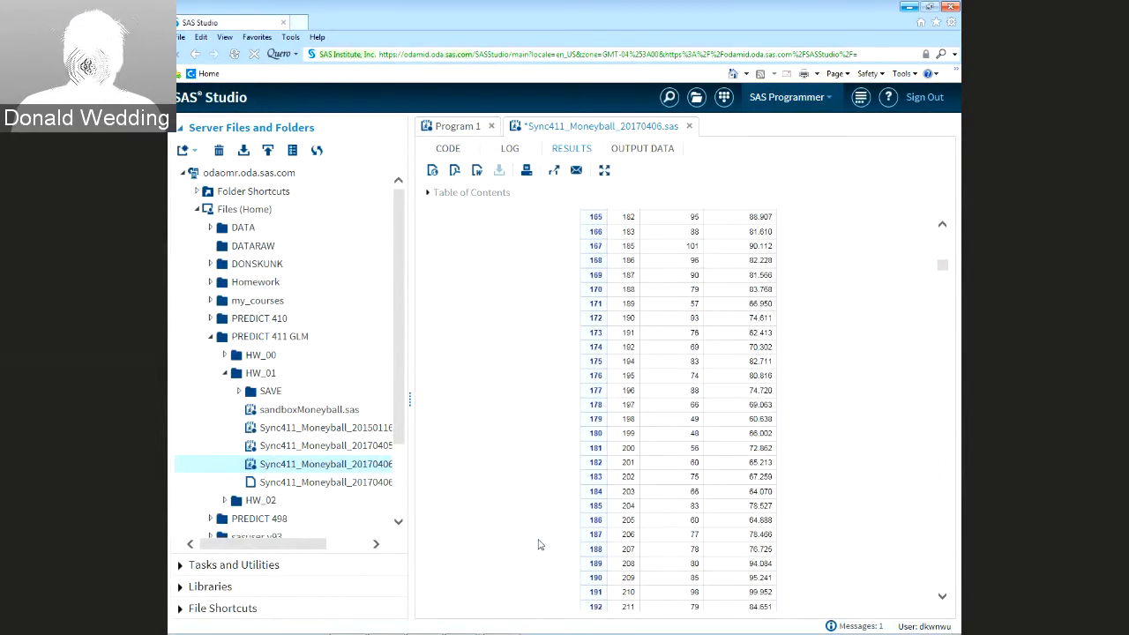
Comment out the print step with '***' on line 1053 and add a blank line above it
click(449, 148)
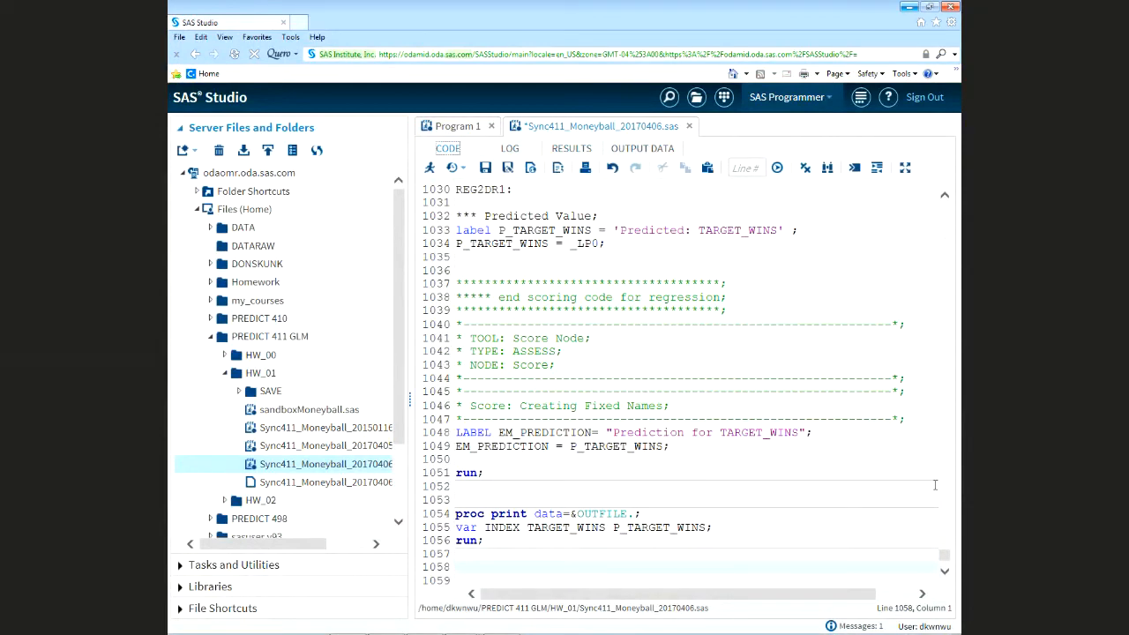
scroll(935, 486, down, 2)
click(500, 432)
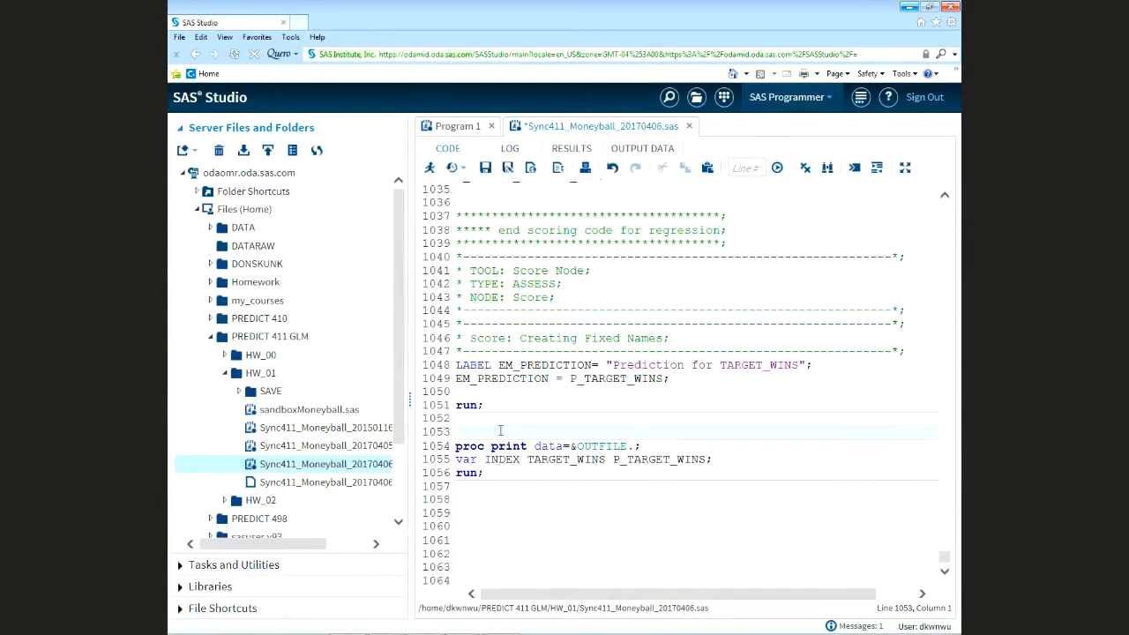
text(*)
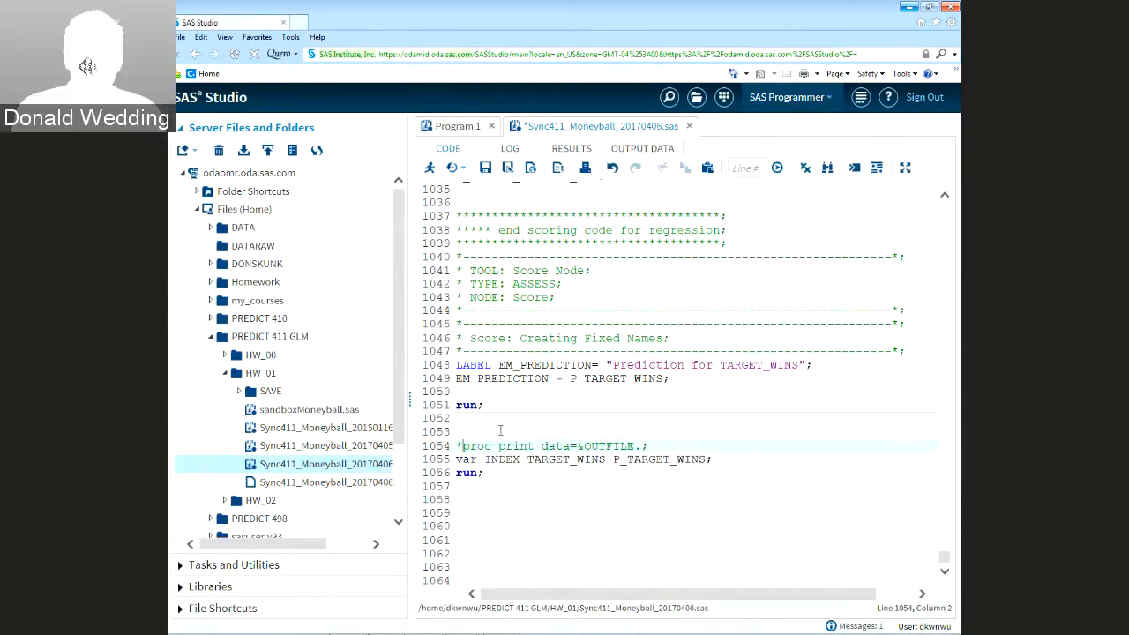
text(*)
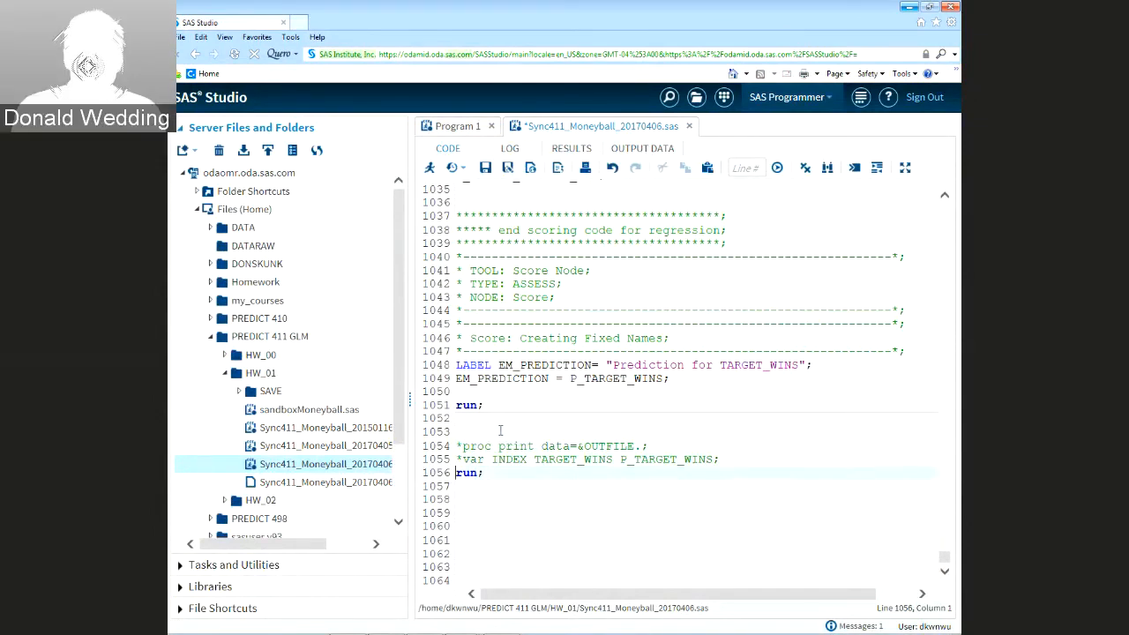
text(*)
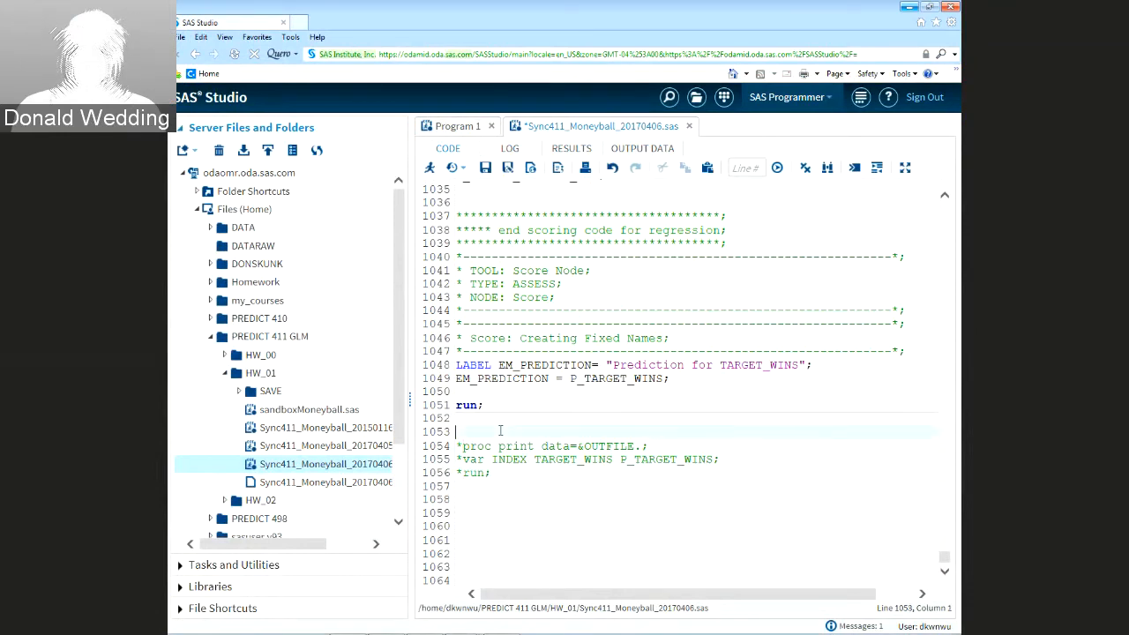
key(Return)
key(Return)
key(Return)
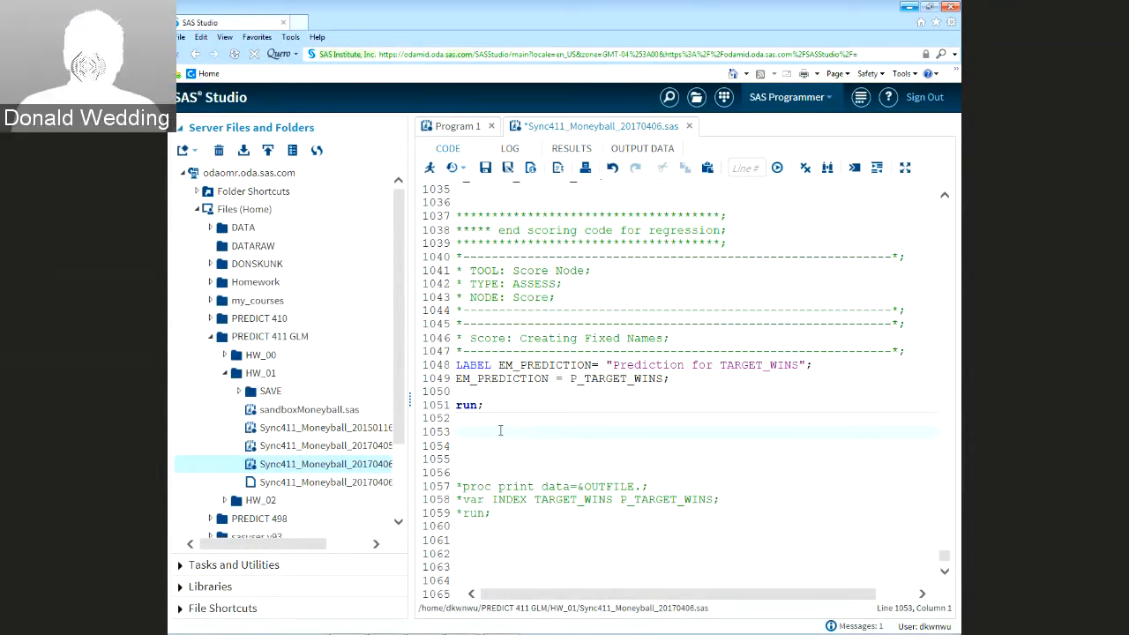
Write 'proc means data=&OUTFILE. min max;' and start a var statement below it
text(proc means )
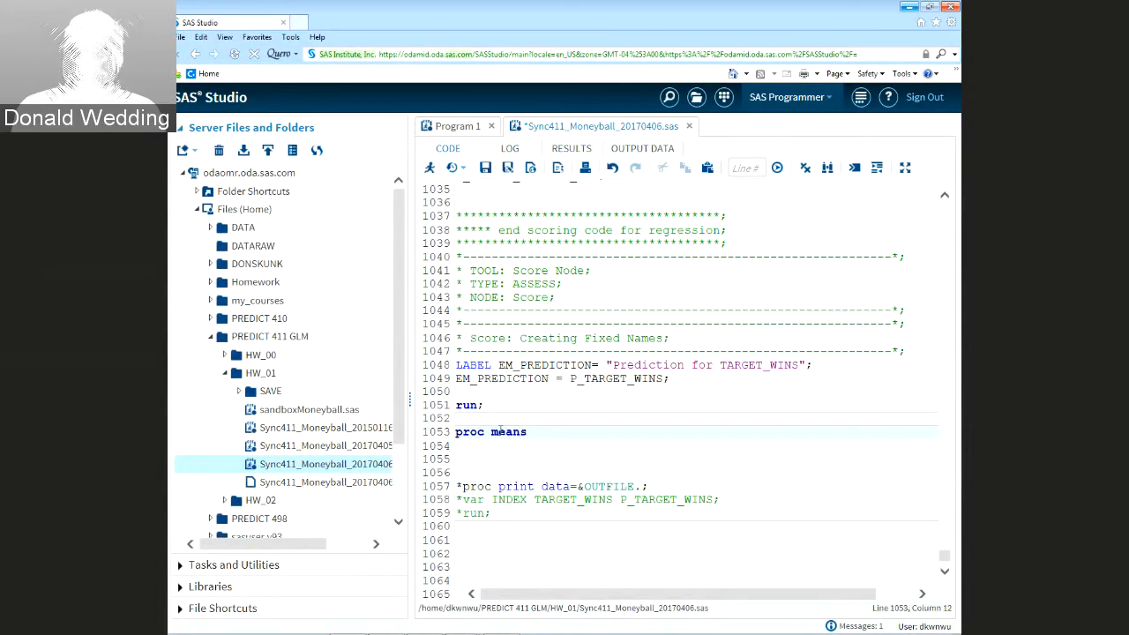
text(var)
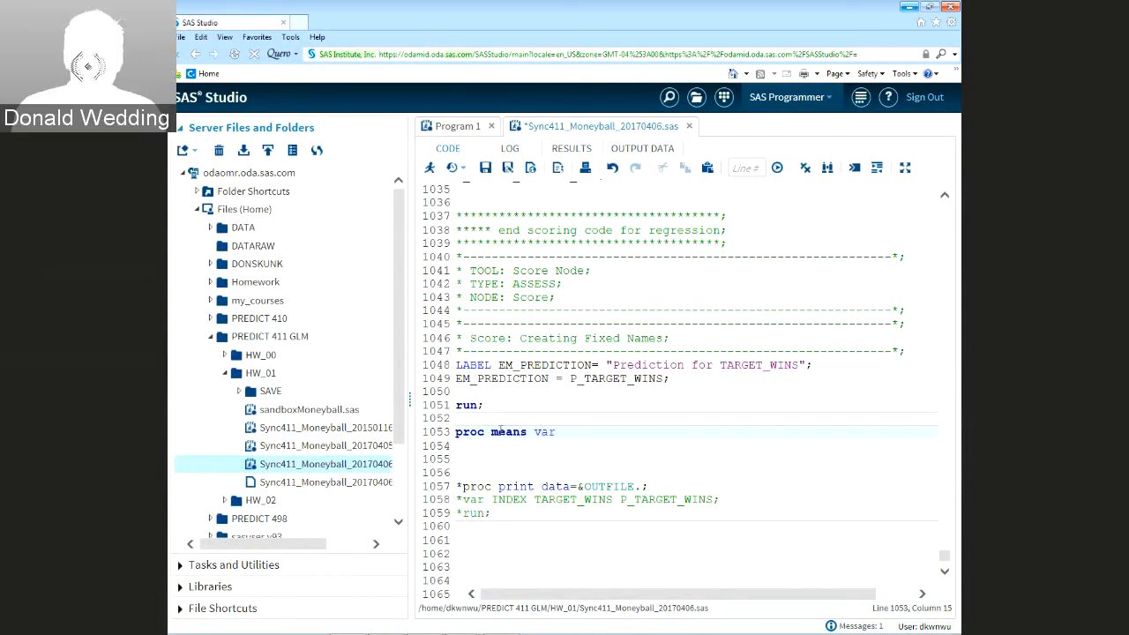
key(BackSpace)
key(BackSpace)
key(BackSpace)
text(data)
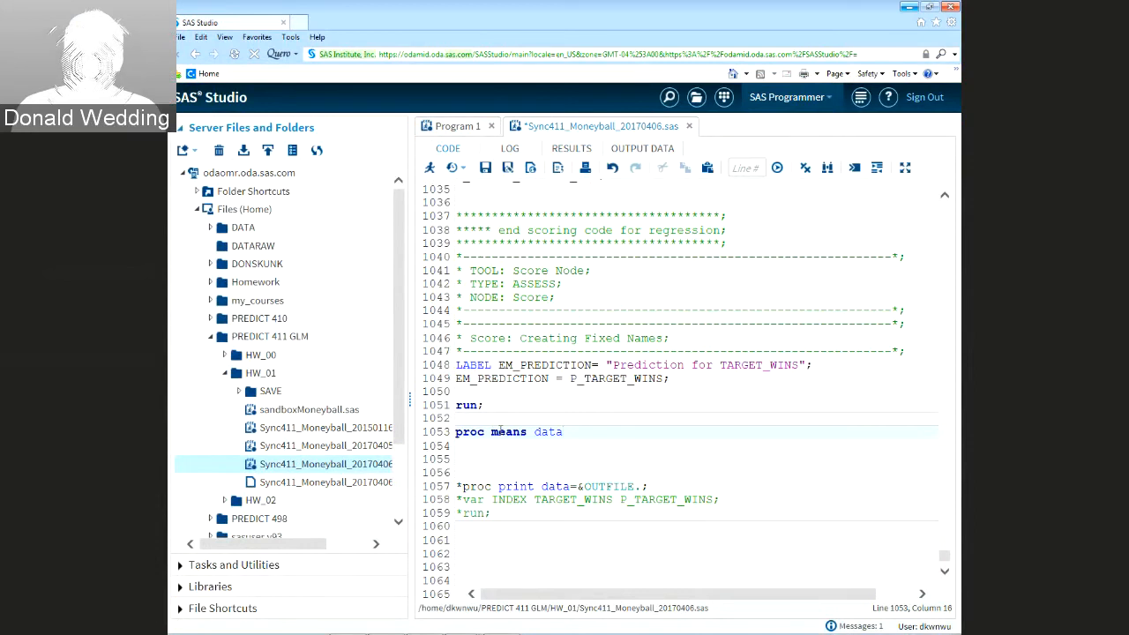
text(=&OUTFILE)
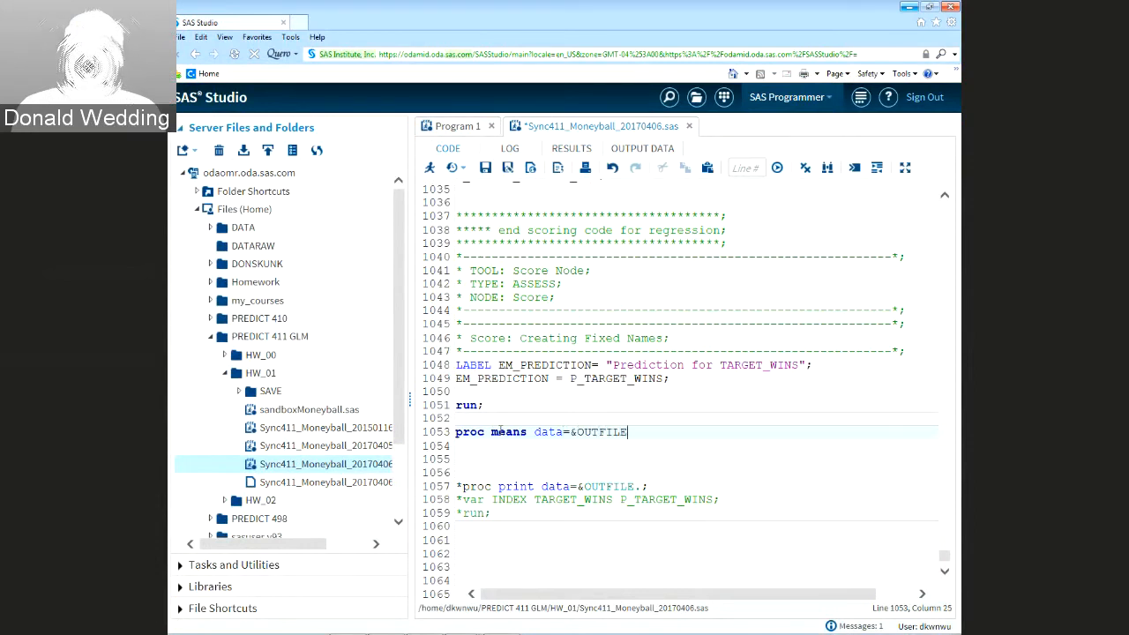
text(. min max;)
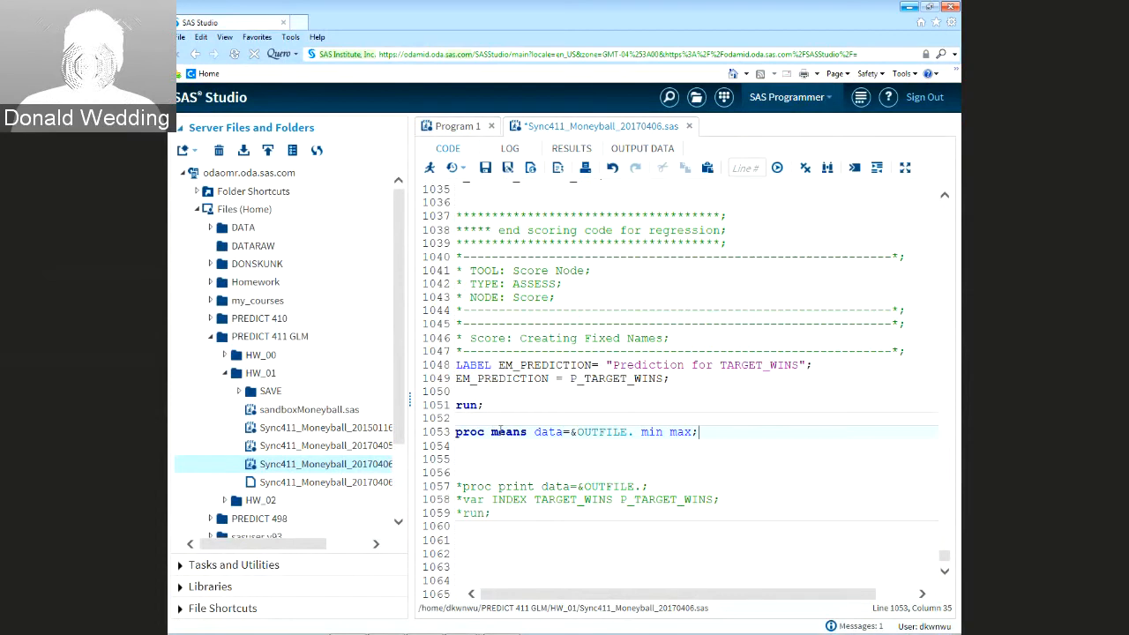
key(Return)
text(var)
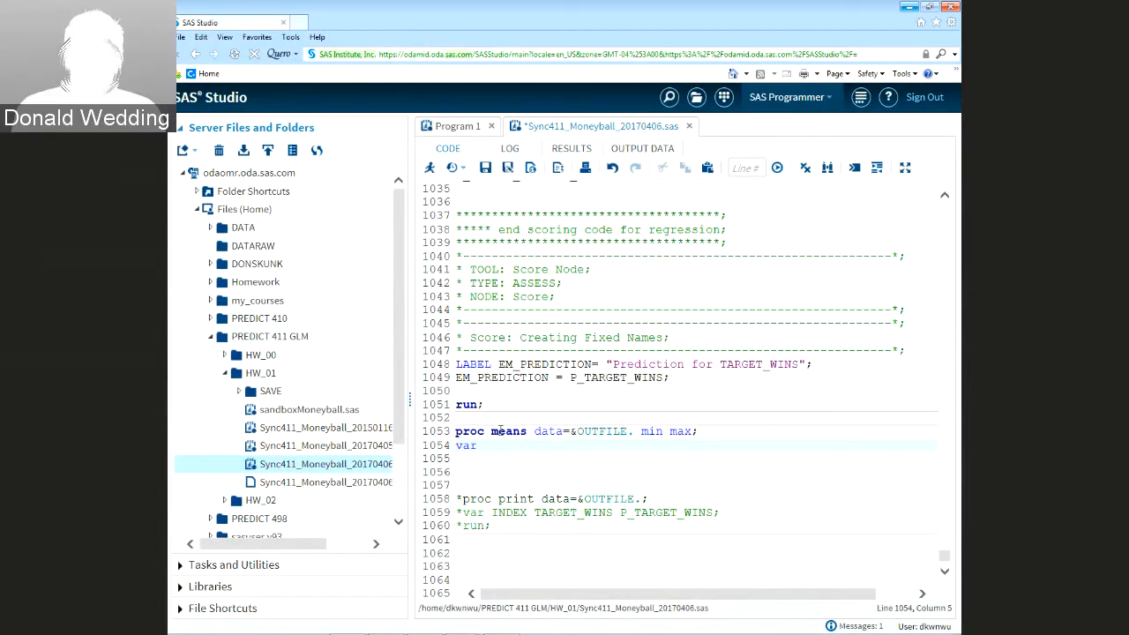
Copy P_TARGET_WINS into the var statement, add 'run;', and select the PROC MEANS step
drag(620, 513, 712, 513)
key(ctrl+c)
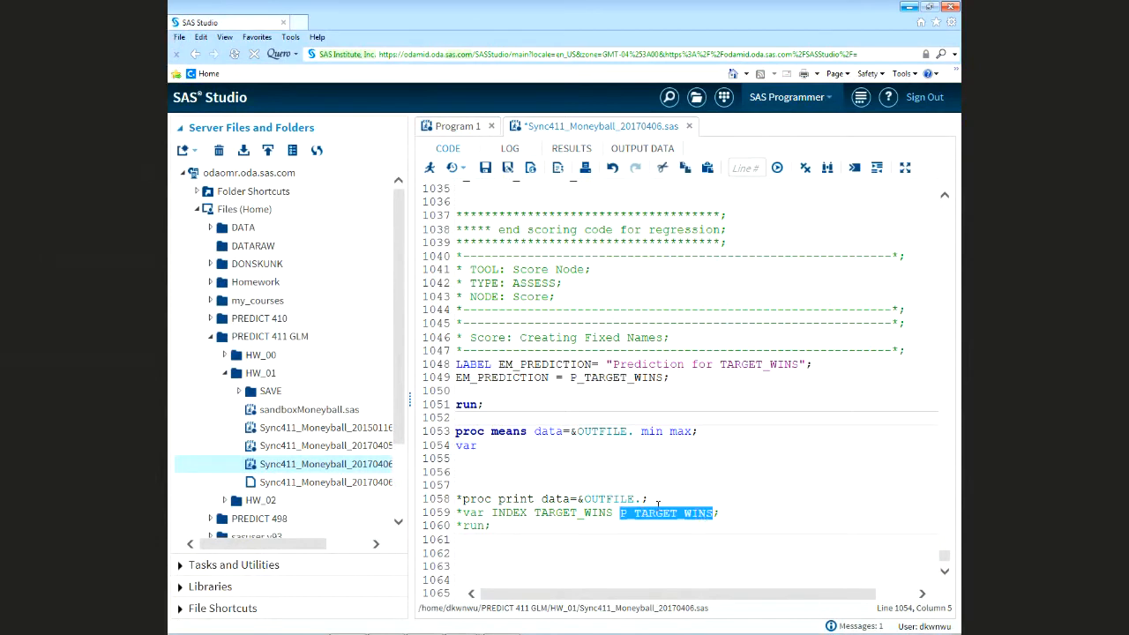
click(492, 445)
key(ctrl+v)
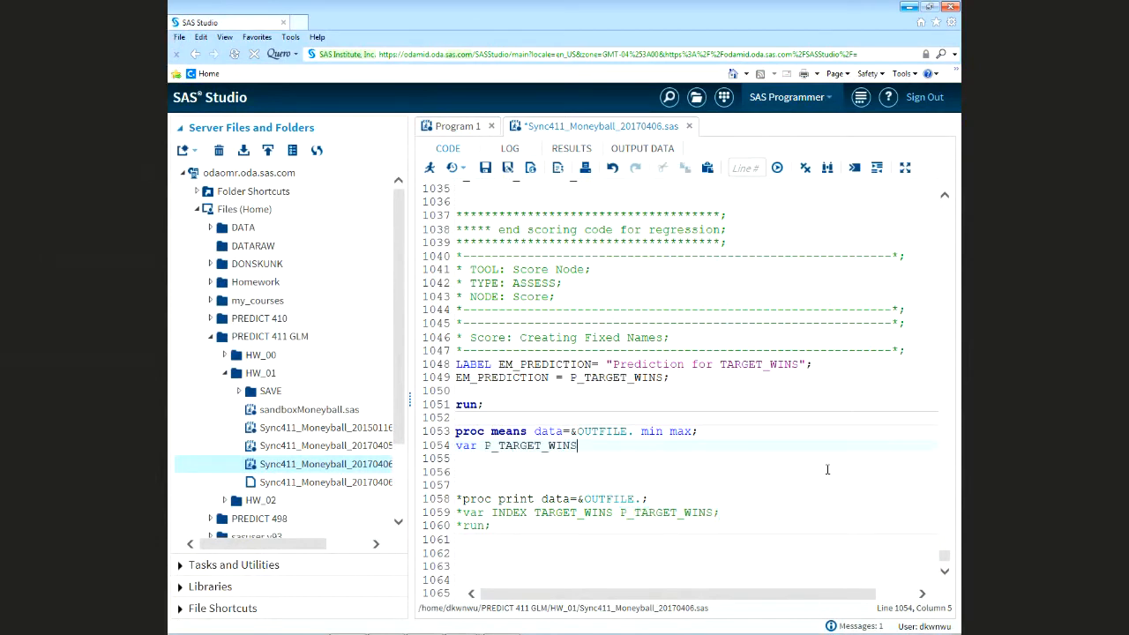
text(;)
key(Return)
text(run;)
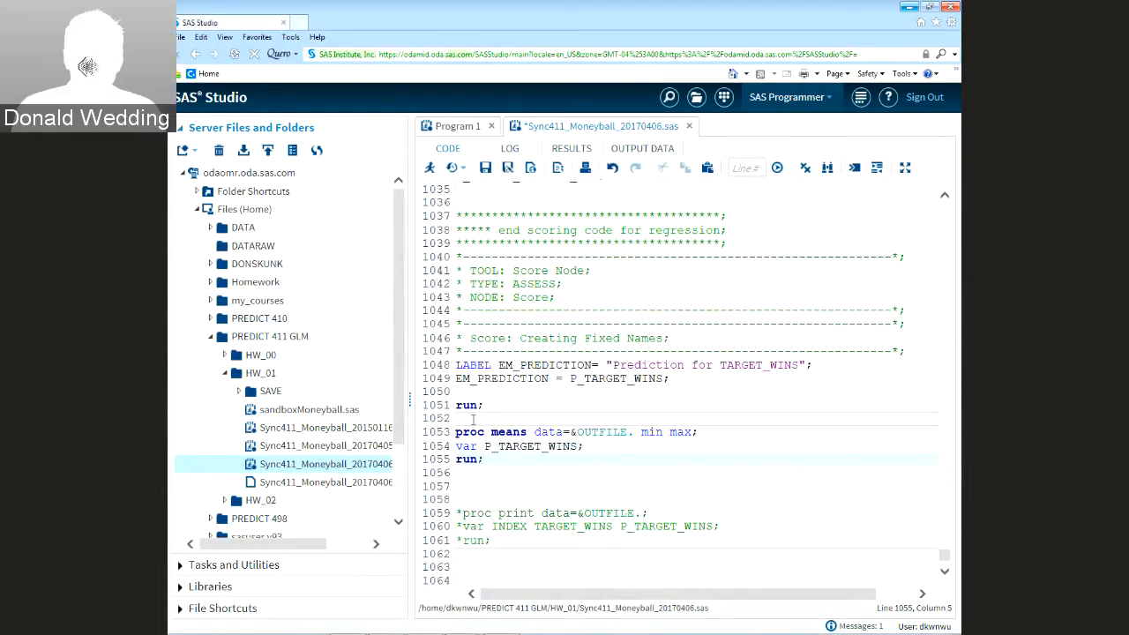
drag(455, 432, 484, 459)
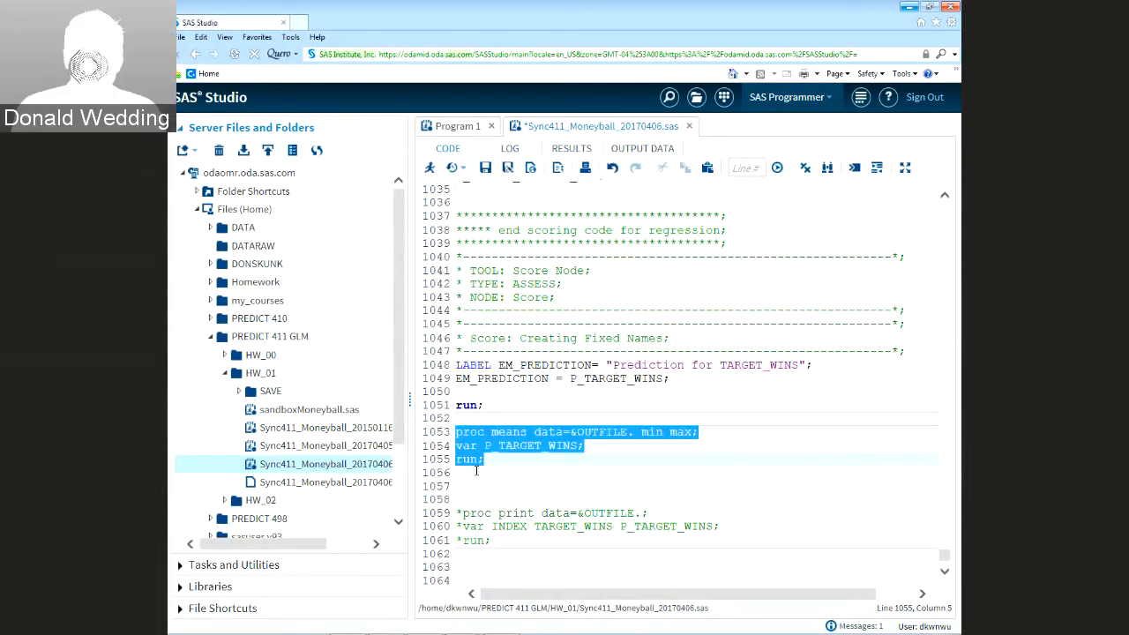
Run the PROC MEANS check and note P_TARGET_WINS minimum -19.6323139 and maximum 135.0016069
click(430, 169)
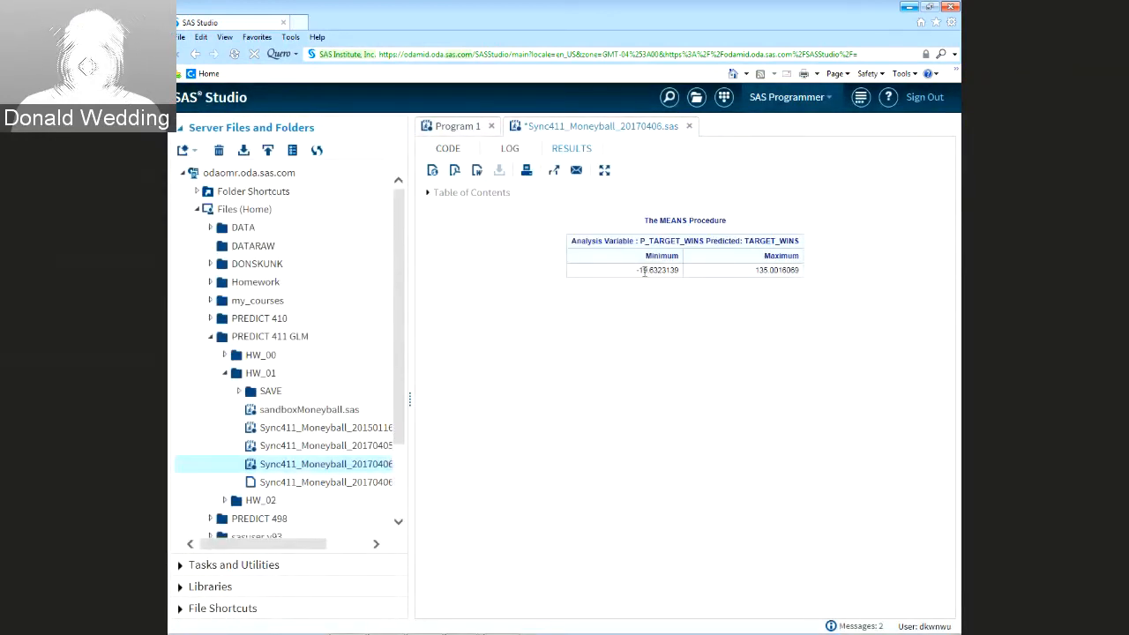
drag(637, 271, 649, 272)
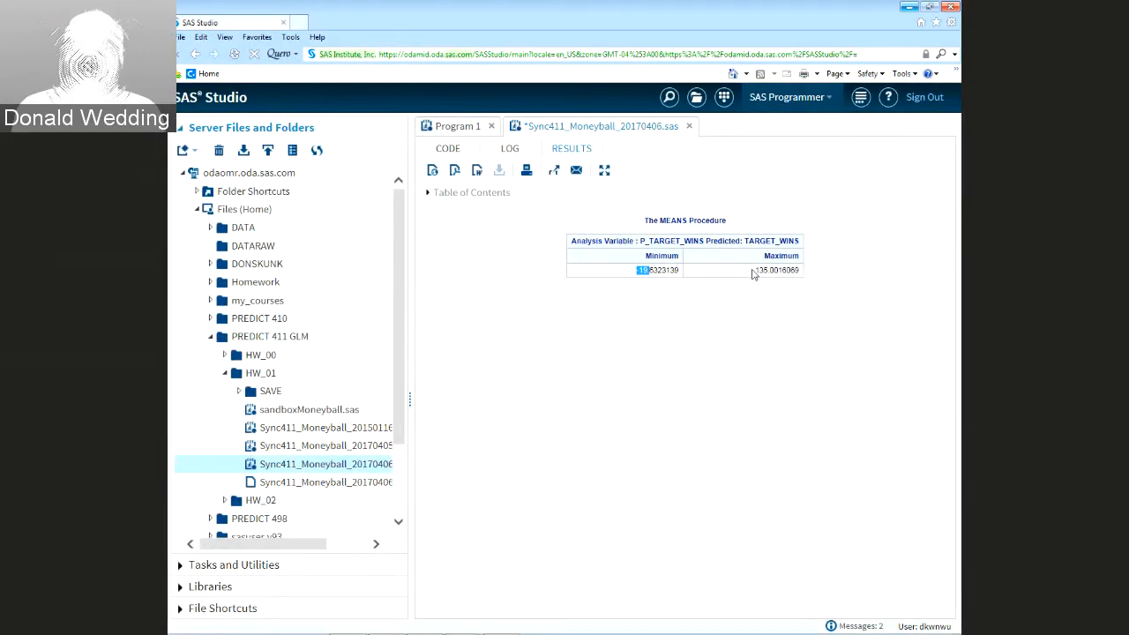
drag(755, 270, 770, 268)
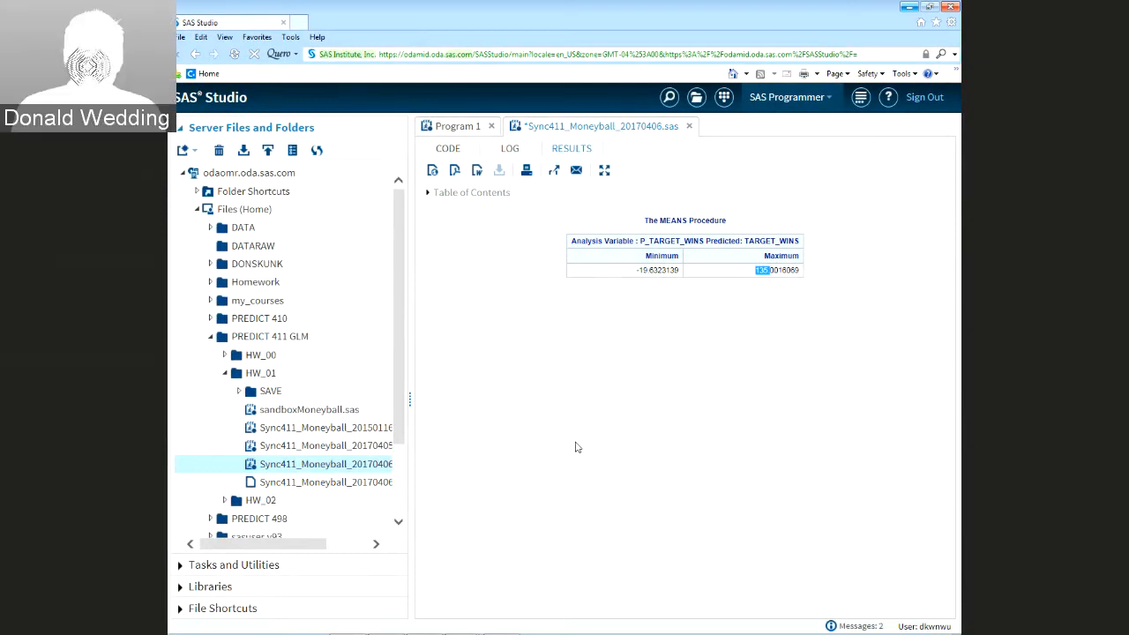
Insert blank lines after the EM_PREDICTION assignment and copy P_TARGET_WINS from line 1049
click(447, 150)
scroll(585, 388, up, 5)
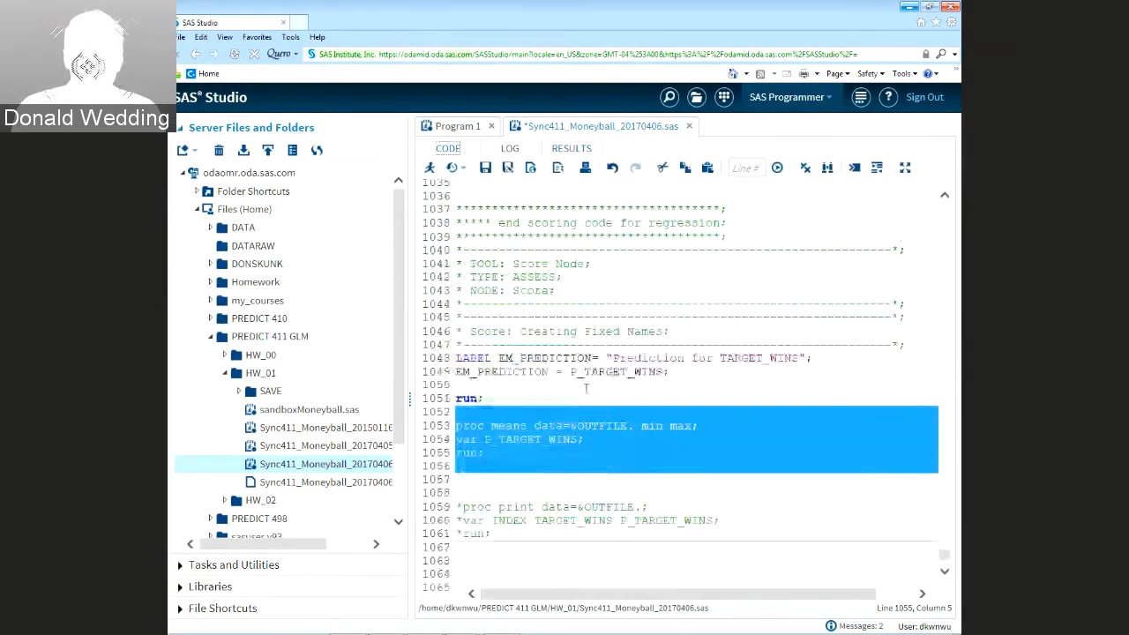
scroll(584, 388, up, 2)
click(676, 433)
scroll(681, 428, down, 1)
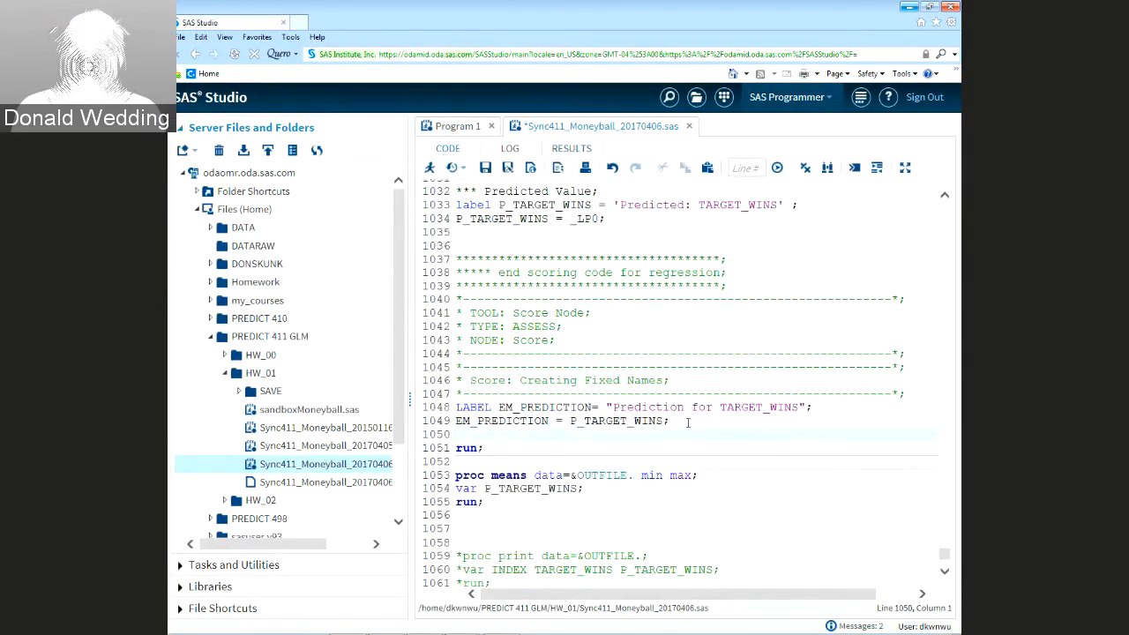
key(Return)
key(Return)
key(Return)
key(Return)
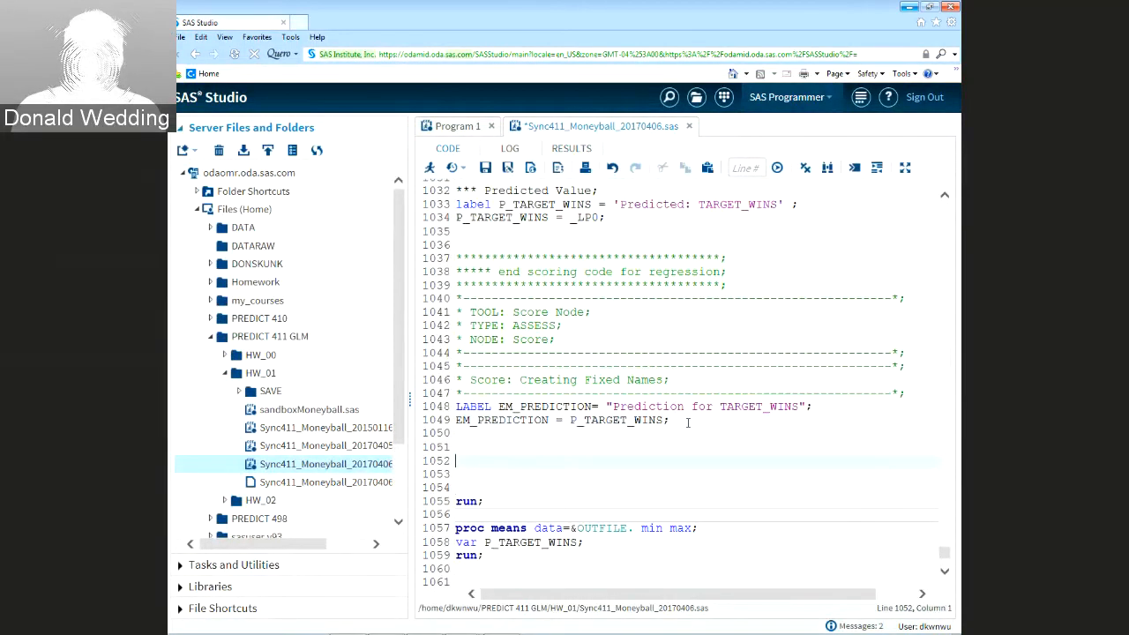
key(Up)
key(Up)
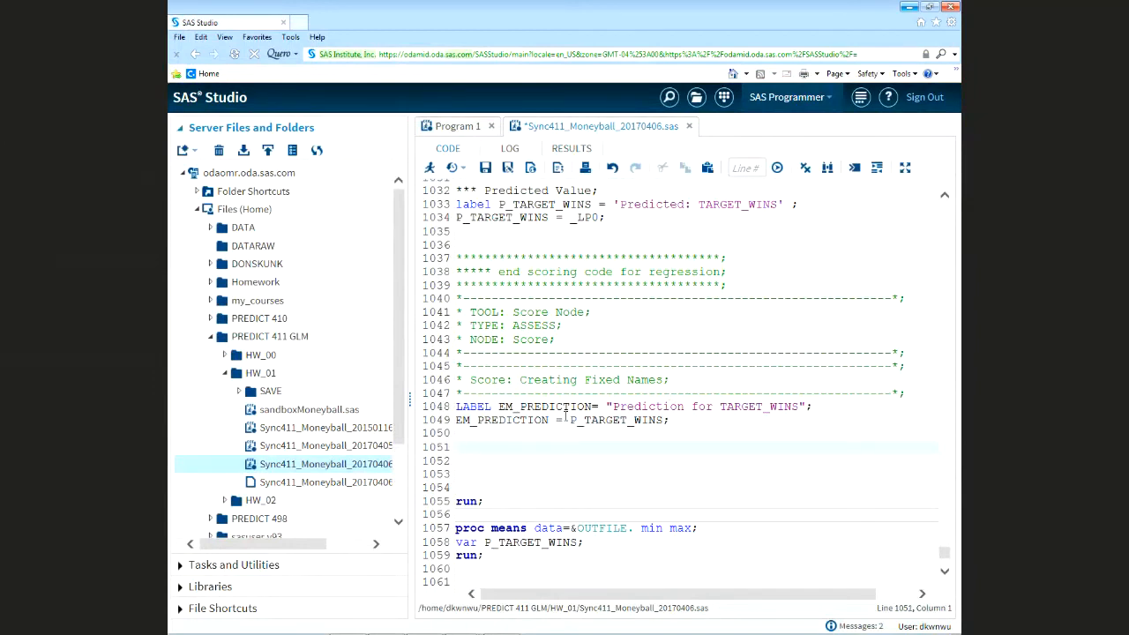
drag(569, 419, 663, 421)
key(ctrl+c)
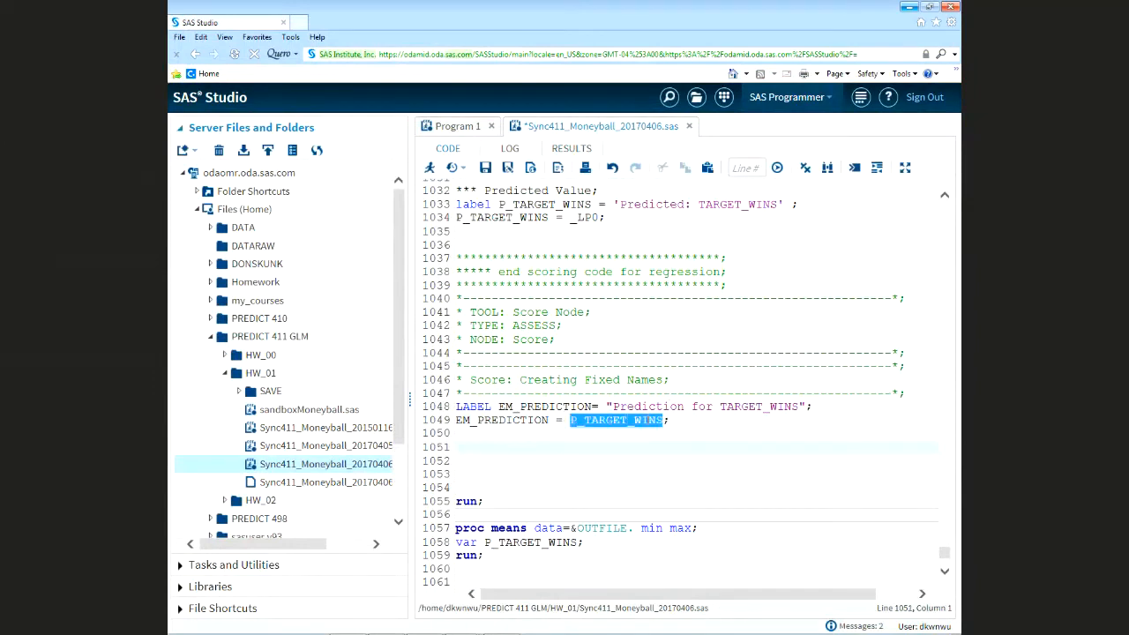
click(505, 450)
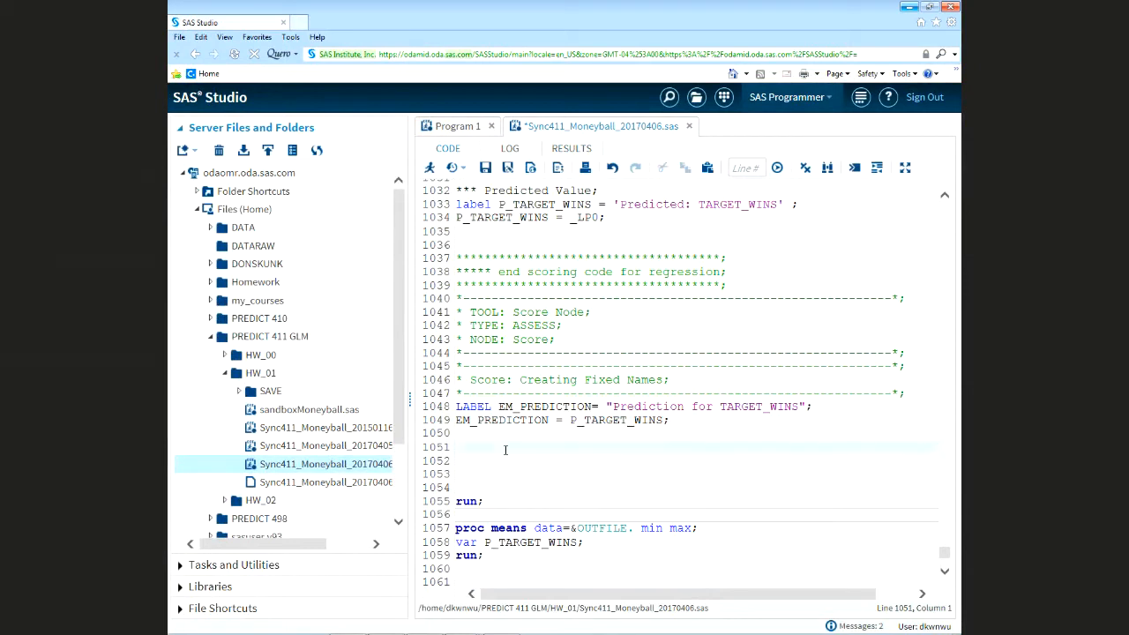
Write 'if P_TARGET_WINS > 116 then P_TARGET_WINS = 116;' on line 1051, then recheck the min/max results
text(if)
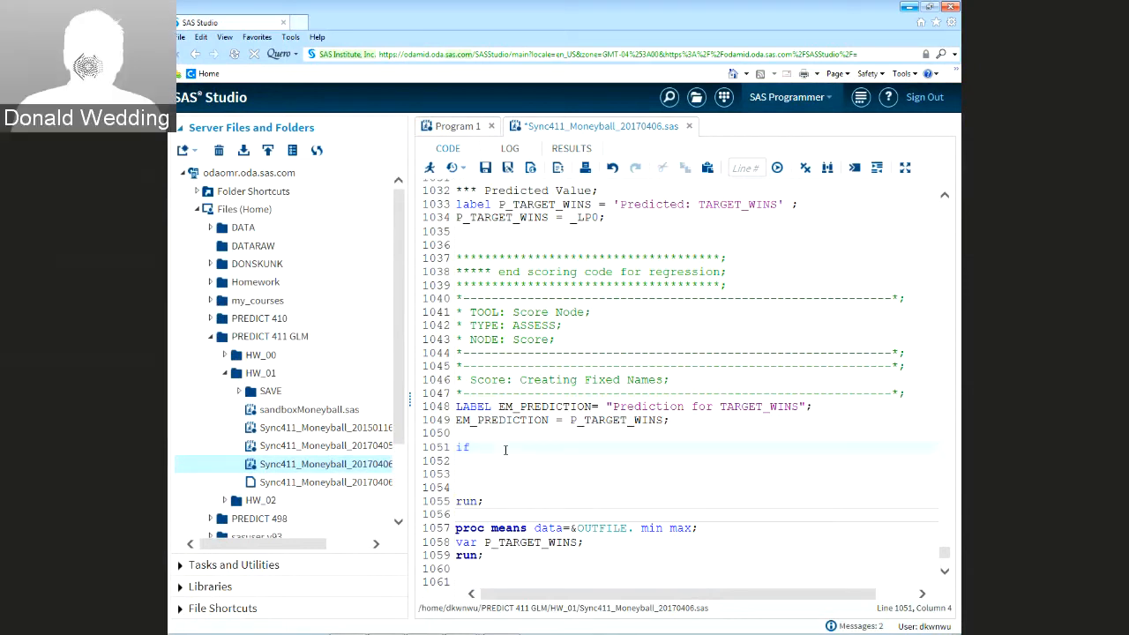
key(ctrl+v)
text(> )
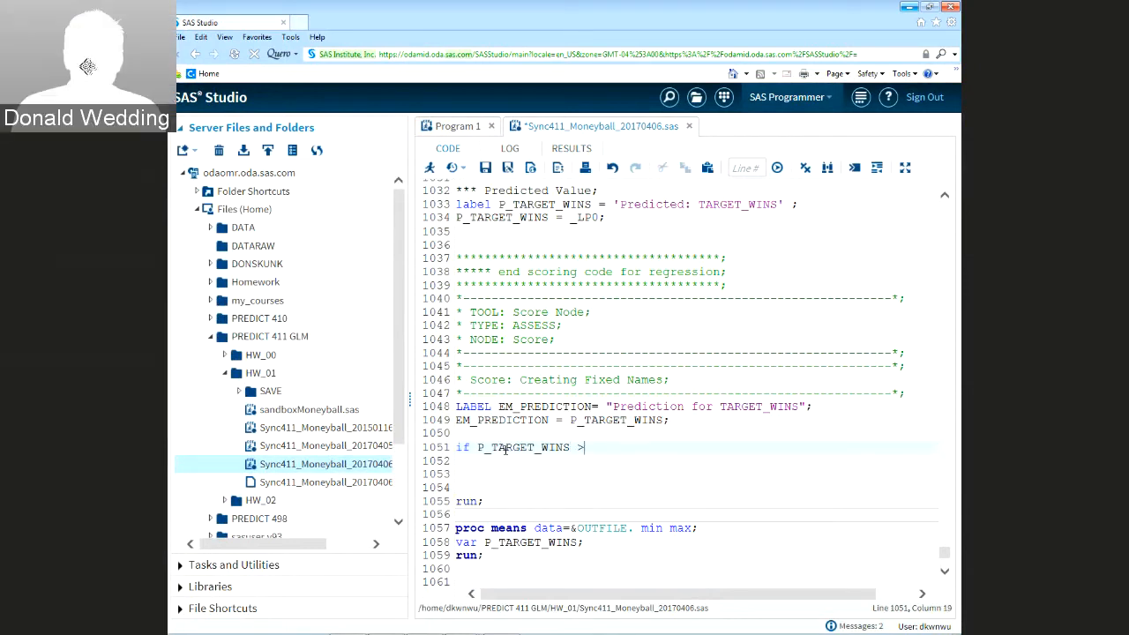
text(116 )
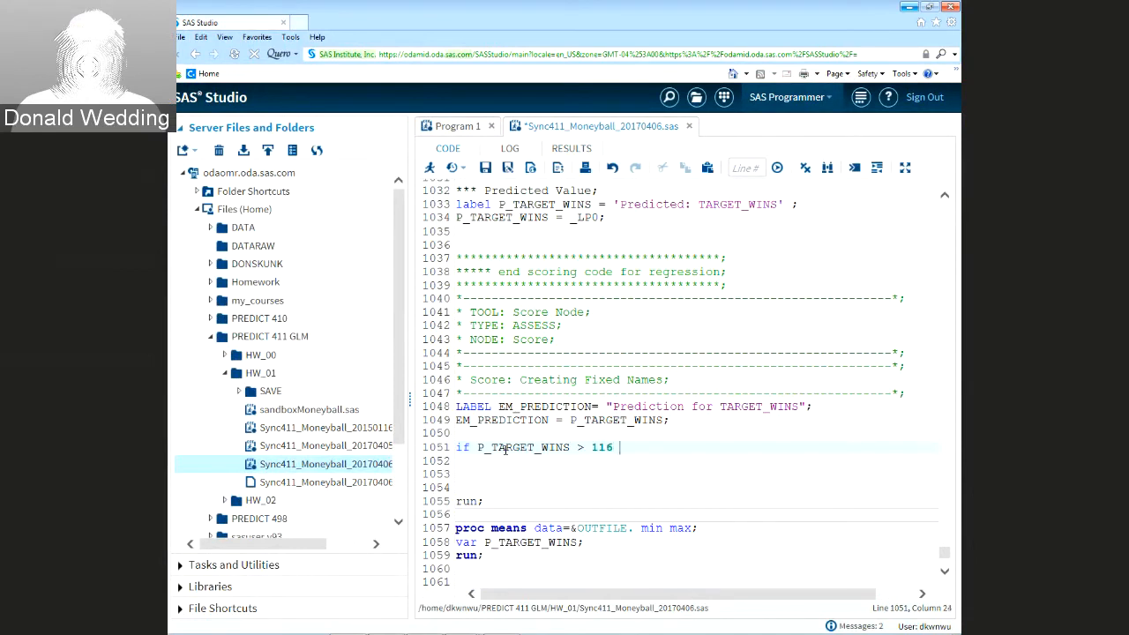
text(then)
text(P_TARGET_WINS)
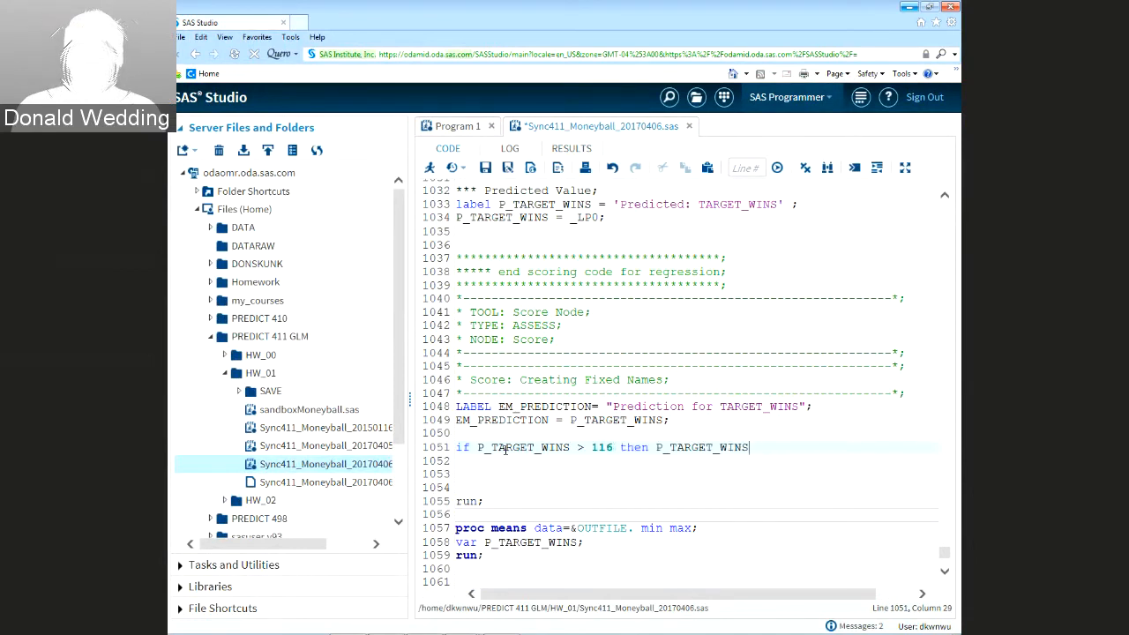
text( = 116;)
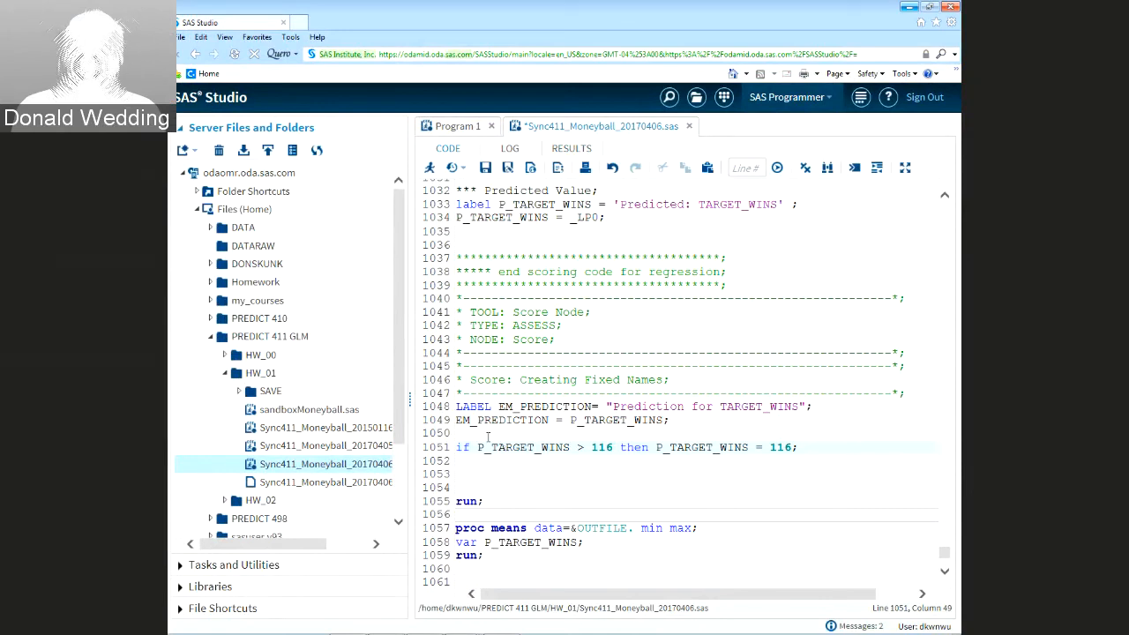
drag(456, 448, 802, 447)
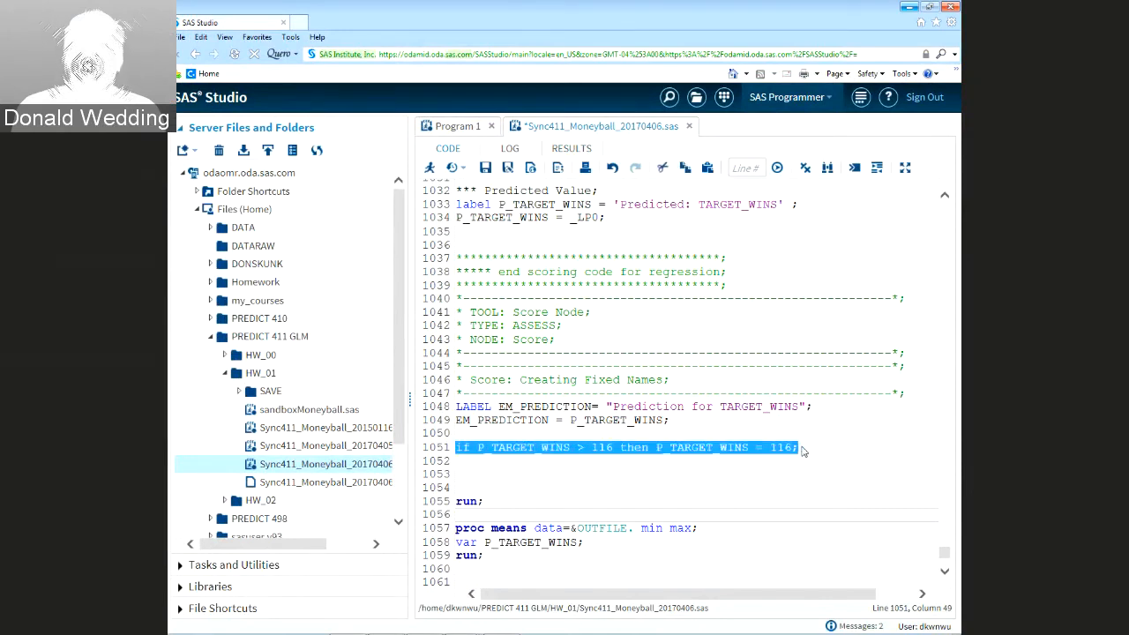
key(Down)
key(Down)
key(Down)
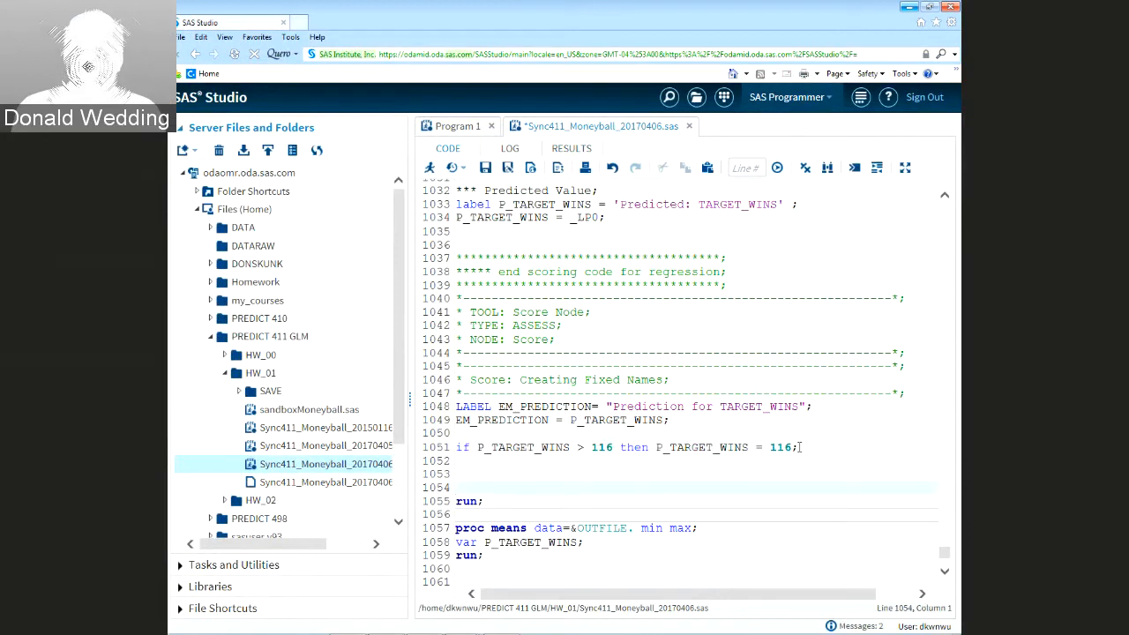
click(800, 447)
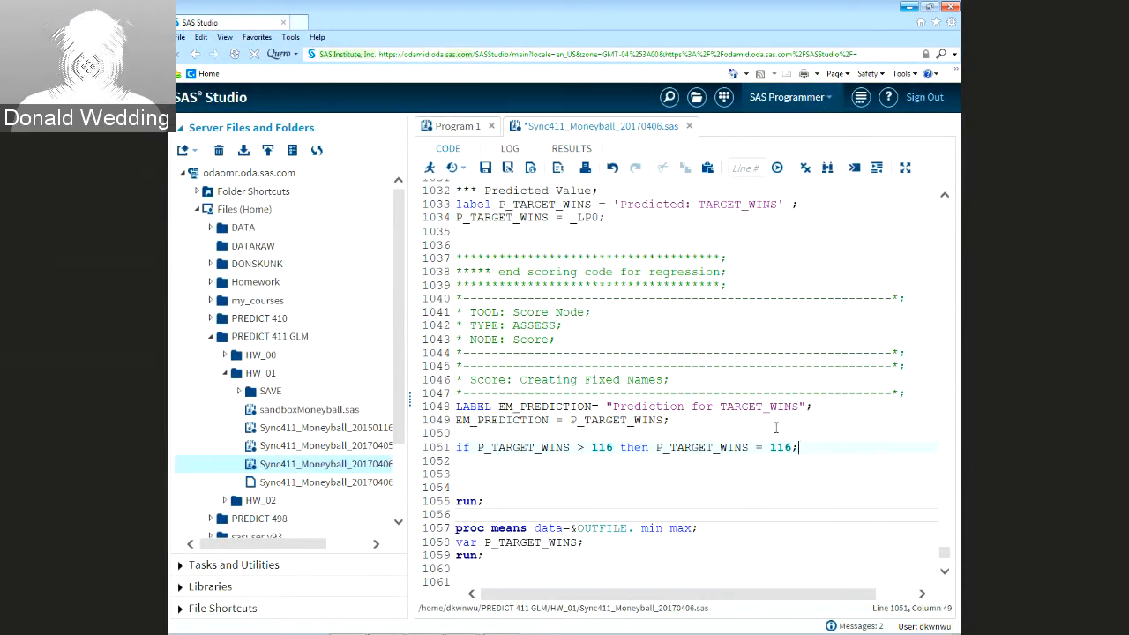
click(571, 149)
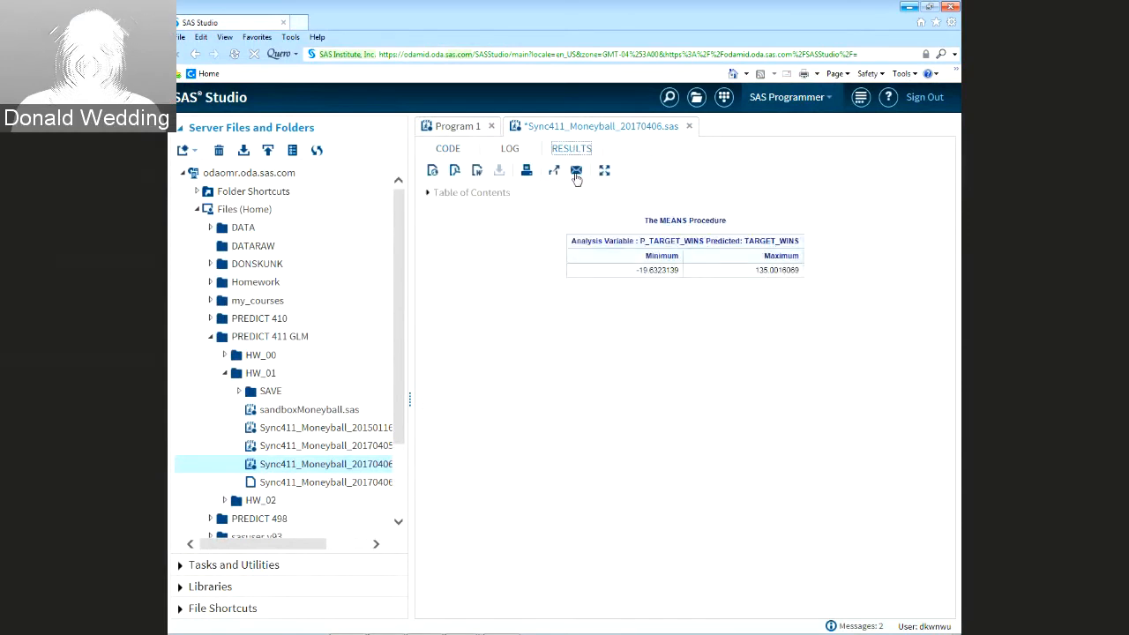
drag(634, 271, 650, 271)
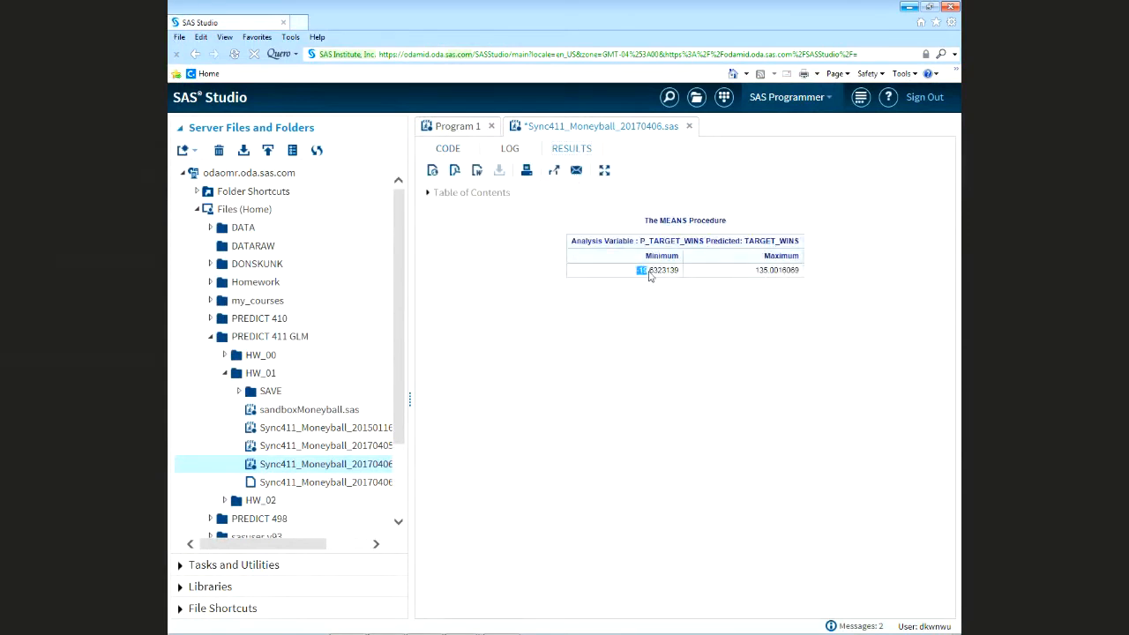
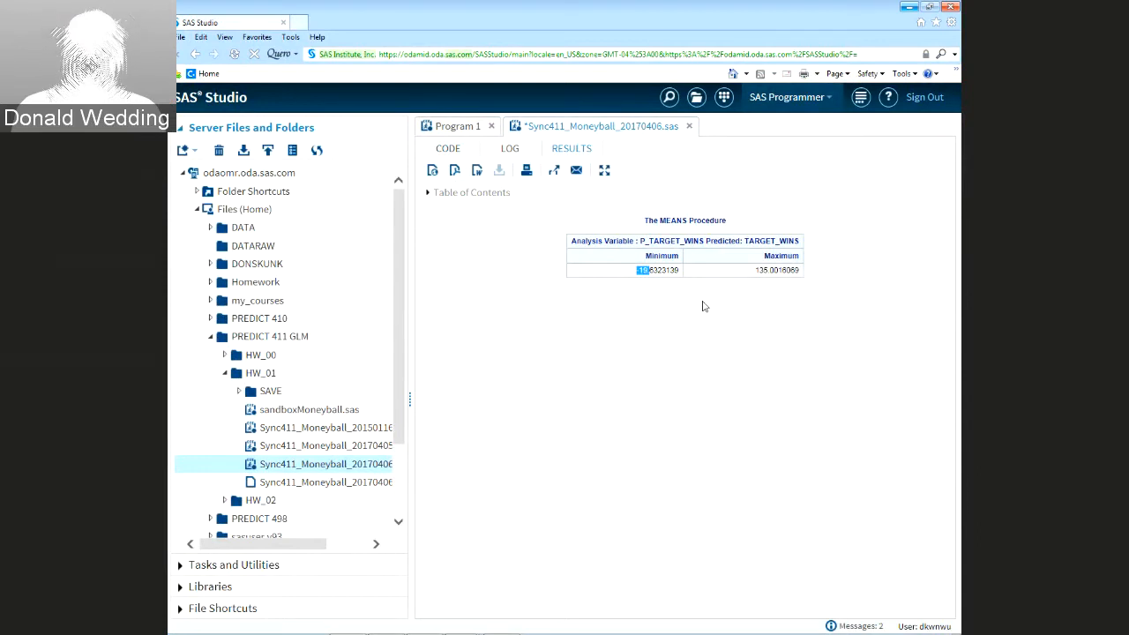
Duplicate the 'if P_TARGET_WINS > 116' cap rule from line 1051 onto a new line
click(448, 150)
scroll(623, 484, down, 3)
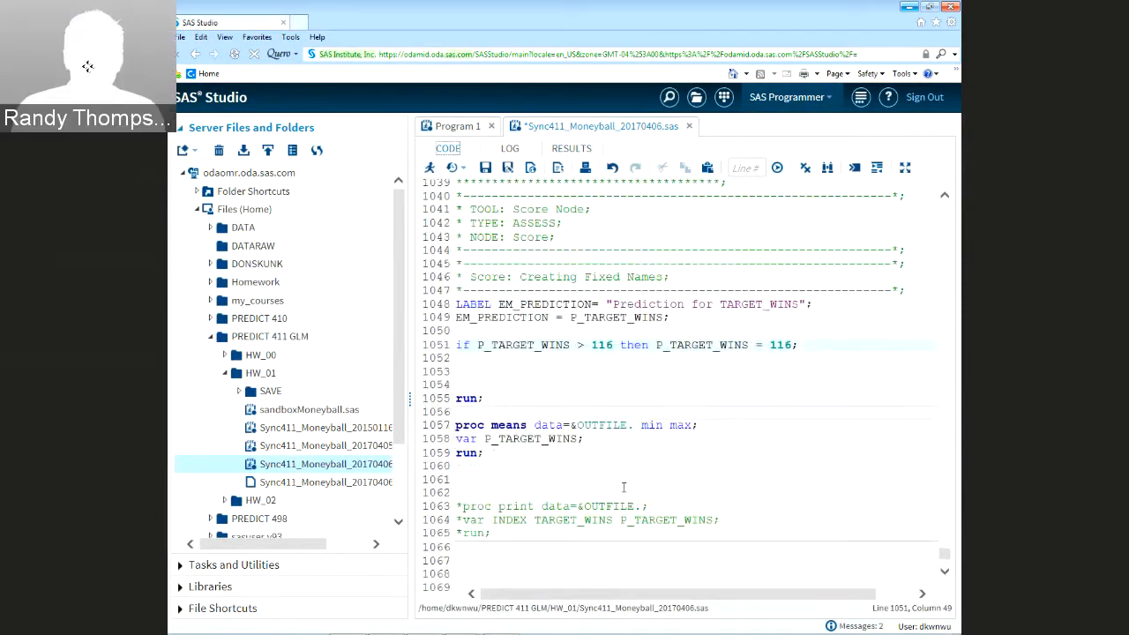
scroll(623, 486, up, 2)
click(468, 392)
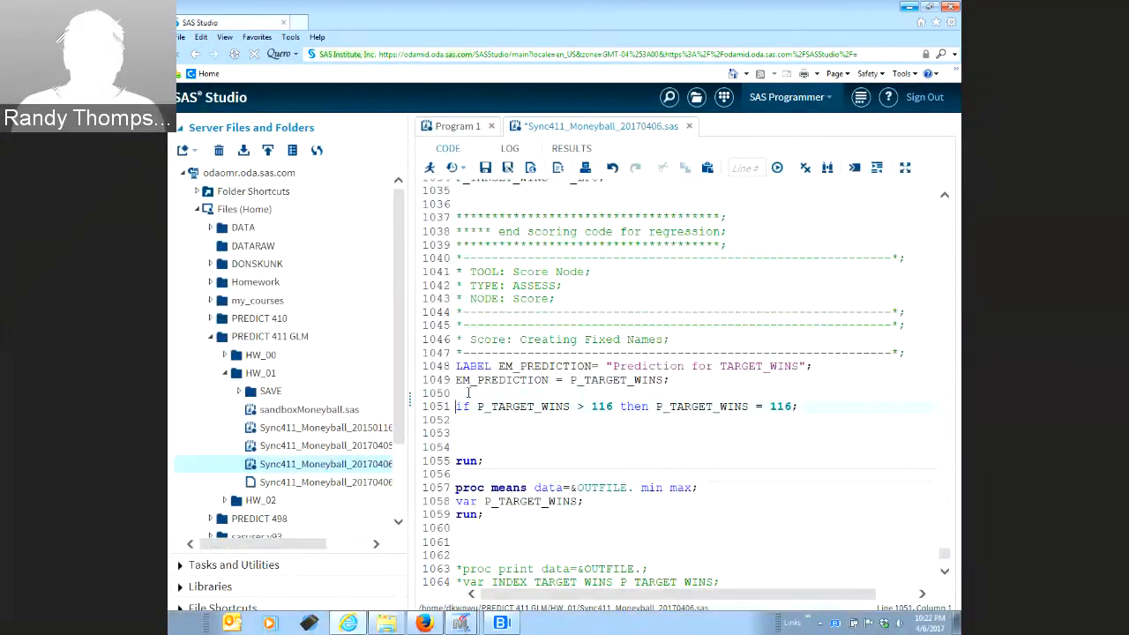
key(shift+End)
key(ctrl+c)
key(Down)
key(Down)
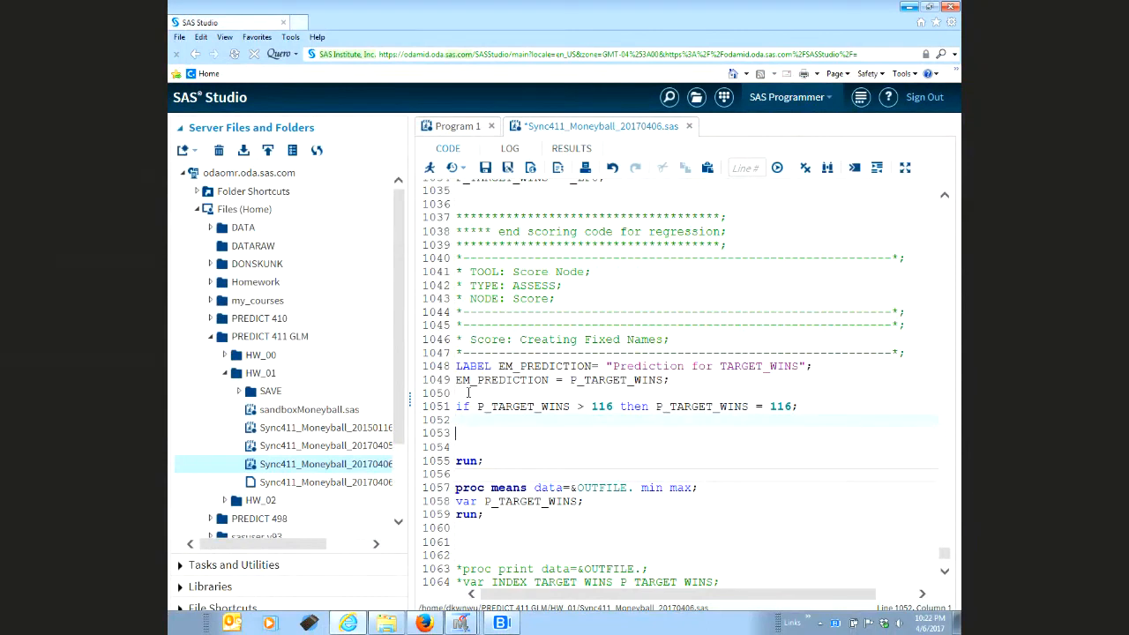
key(Up)
key(ctrl+v)
Change the copy to 'if P_TARGET_WINS < 30 then P_TARGET_WINS = 30;' and remove the blank lines
key(Right)
key(Right)
key(Right)
key(Right)
key(Right)
key(Right)
key(Right)
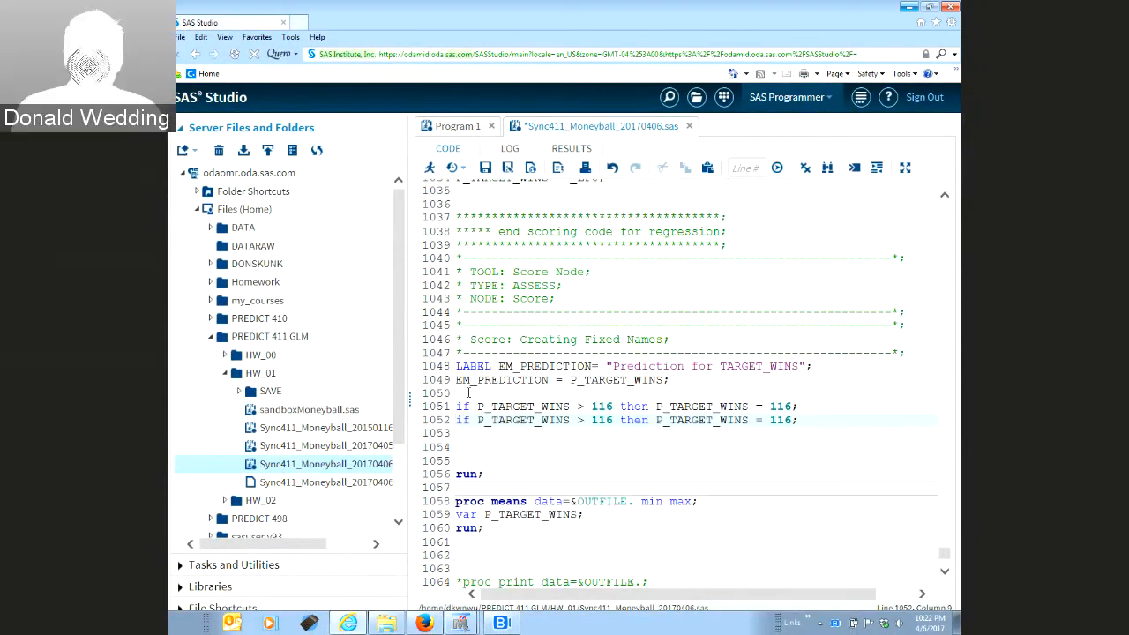
key(Right)
key(Right)
key(Right)
key(Right)
key(Right)
key(Right)
key(Right)
key(Right)
key(Right)
key(Right)
key(BackSpace)
text(<)
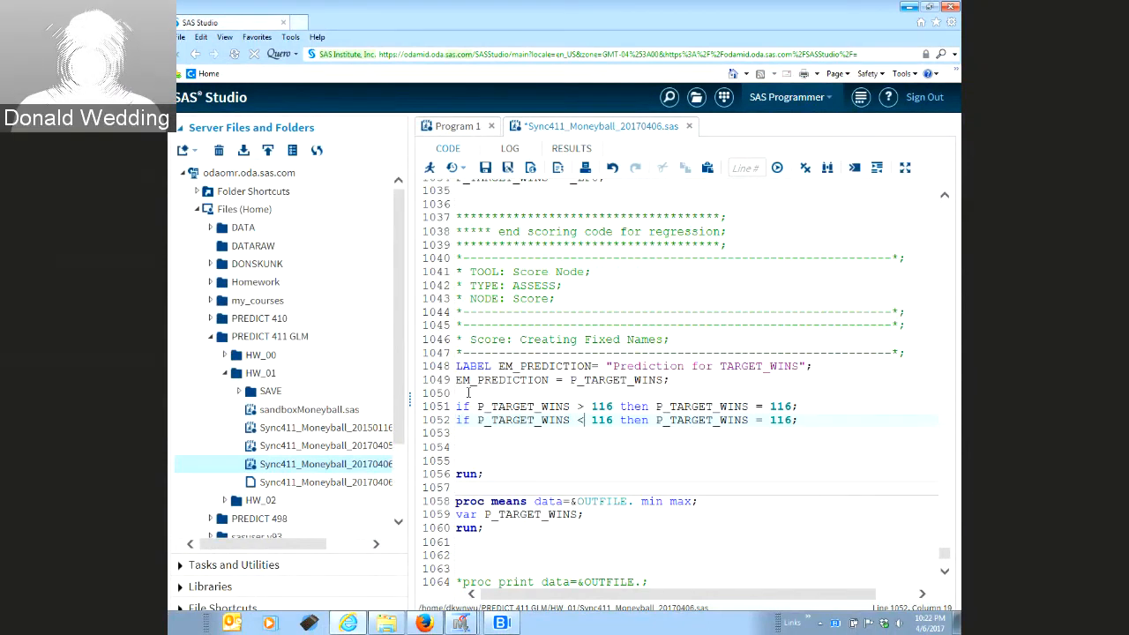
key(Right)
key(Right)
key(Delete)
key(Delete)
key(Delete)
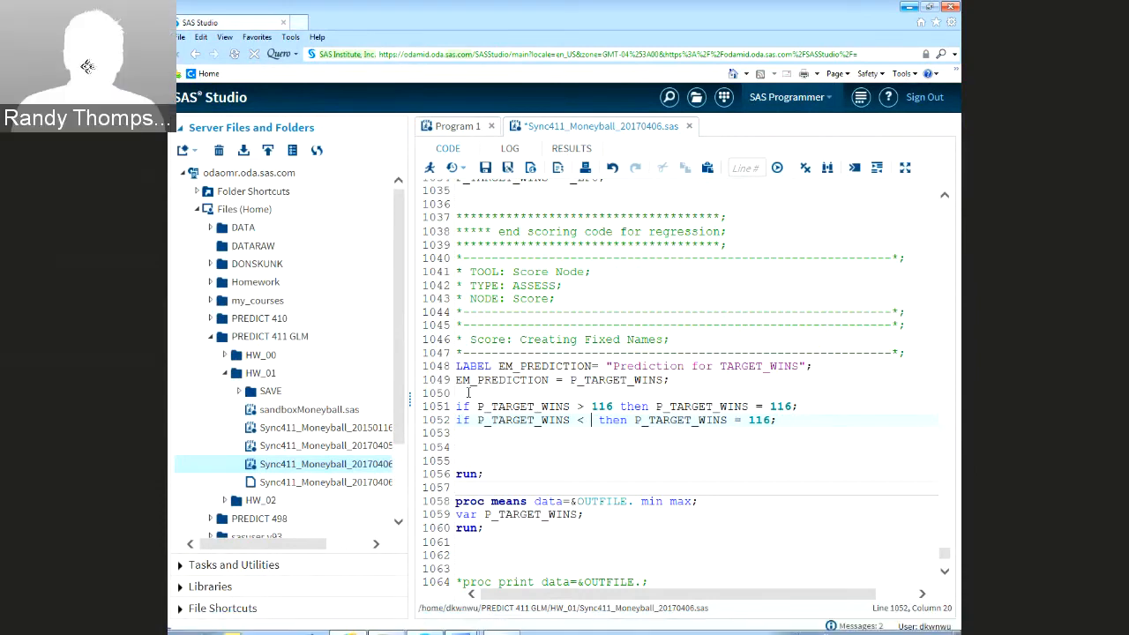
text(30)
key(Right)
key(Right)
key(Right)
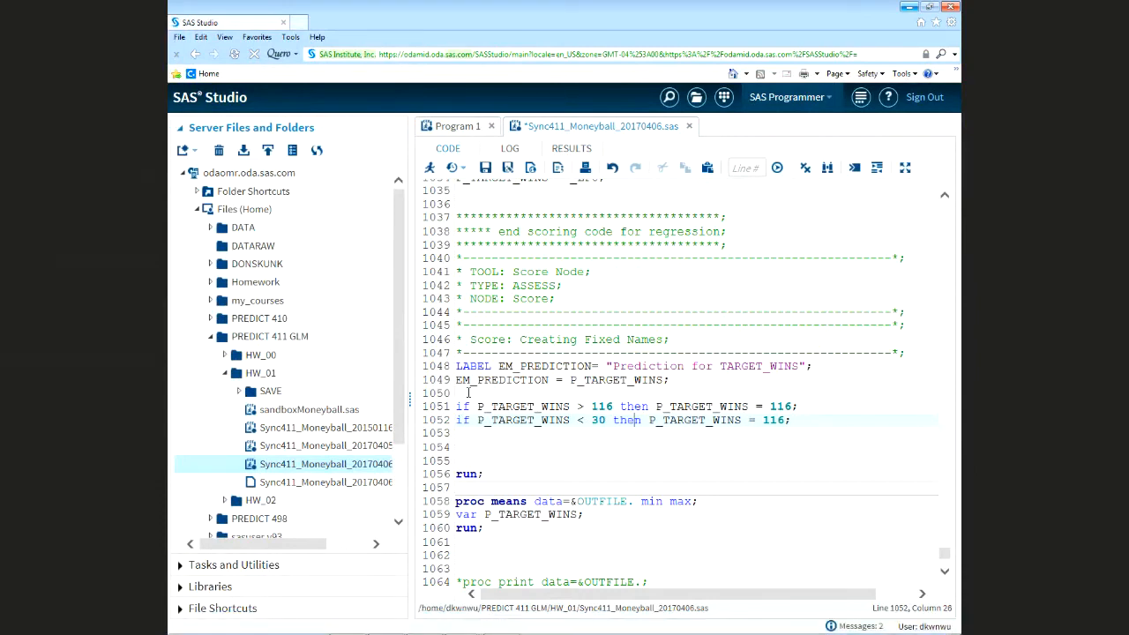
key(Right)
key(Right)
key(Right)
key(Right)
key(Right)
key(Right)
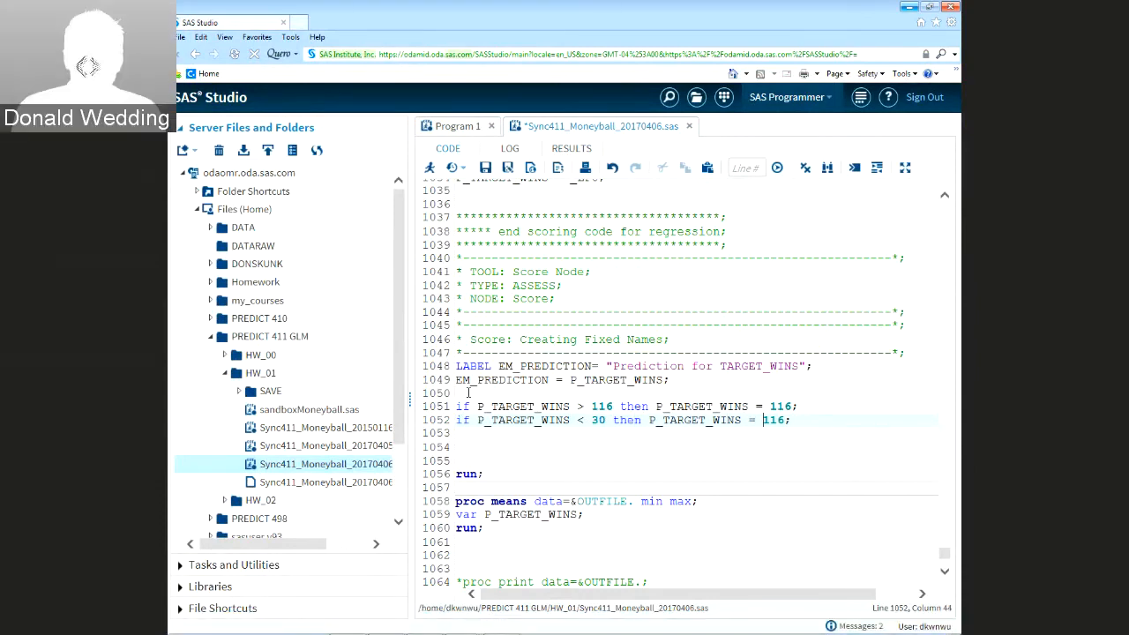
key(Delete)
key(Delete)
key(Delete)
text(30)
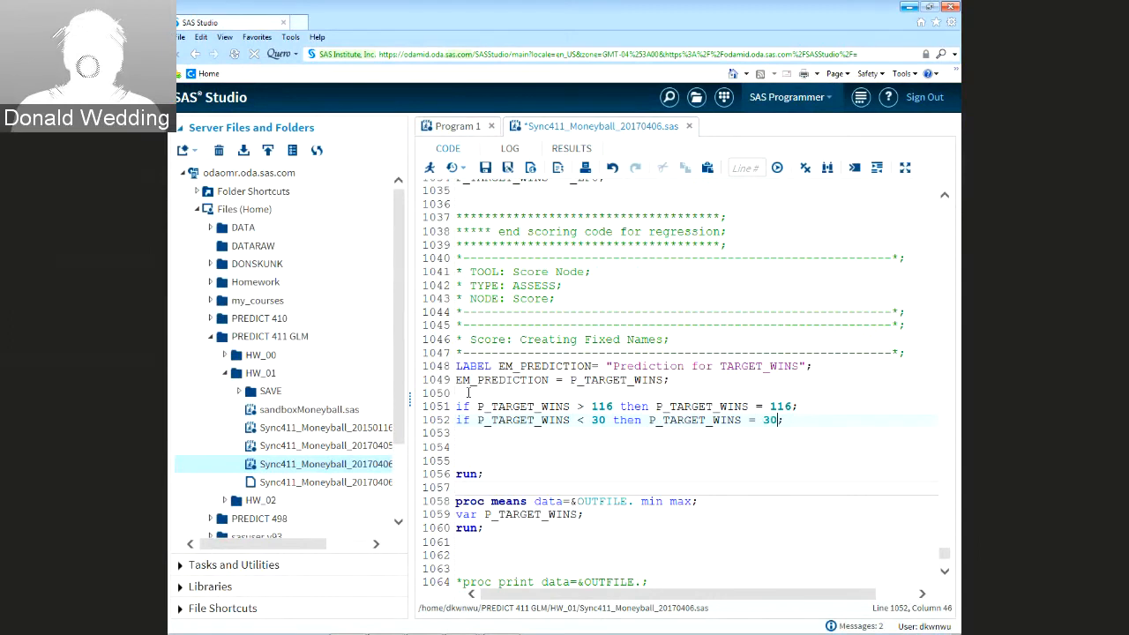
click(484, 436)
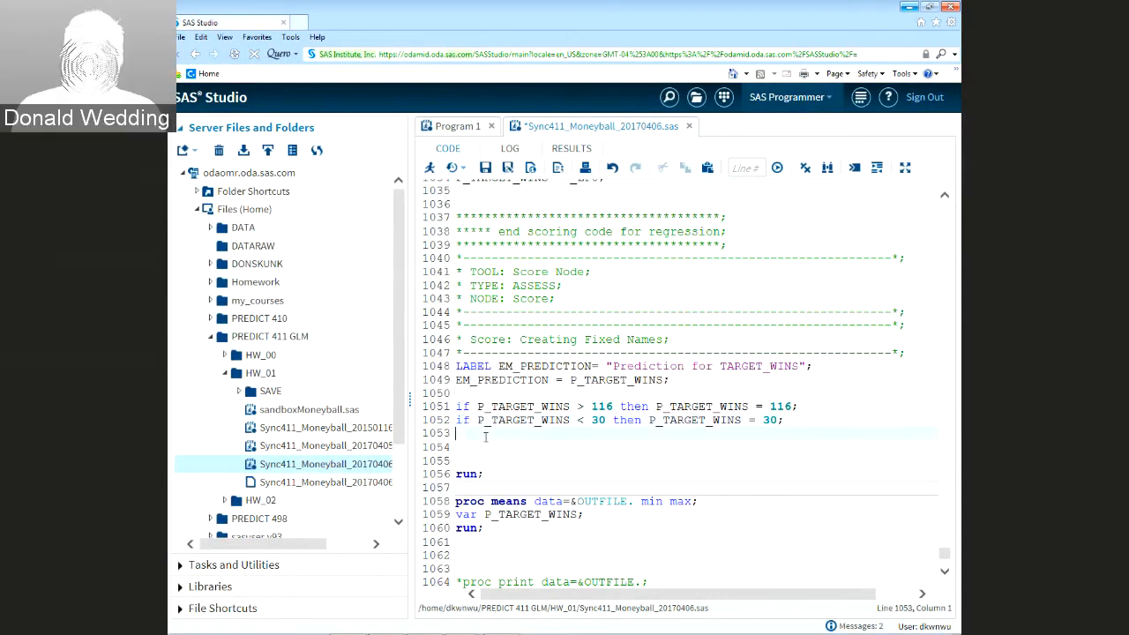
key(Delete)
key(Delete)
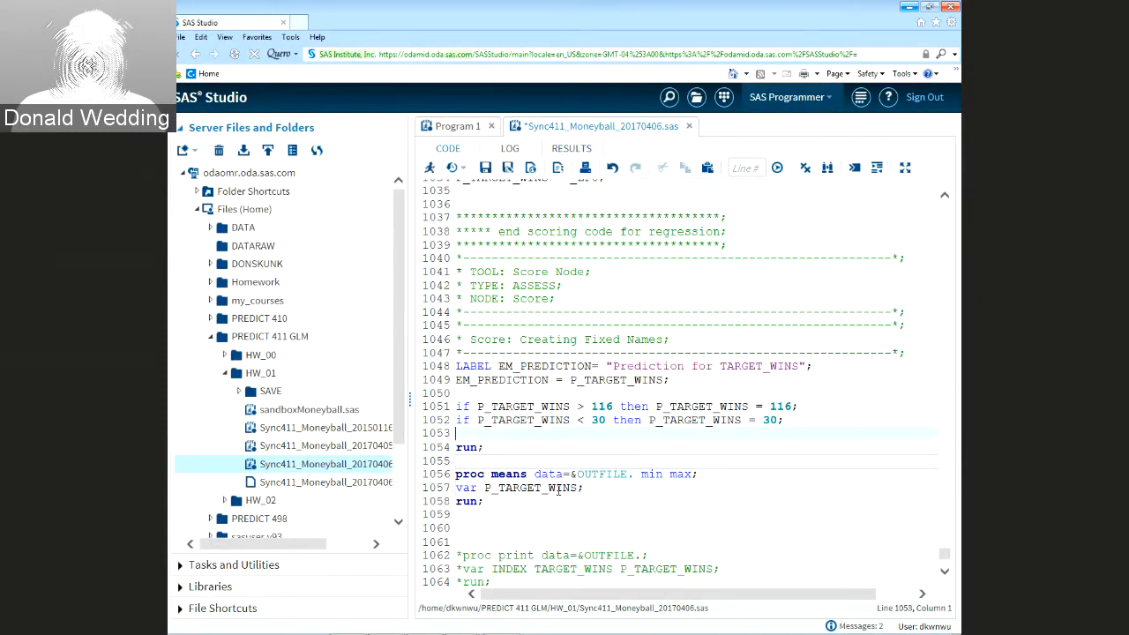
scroll(558, 489, down, 3)
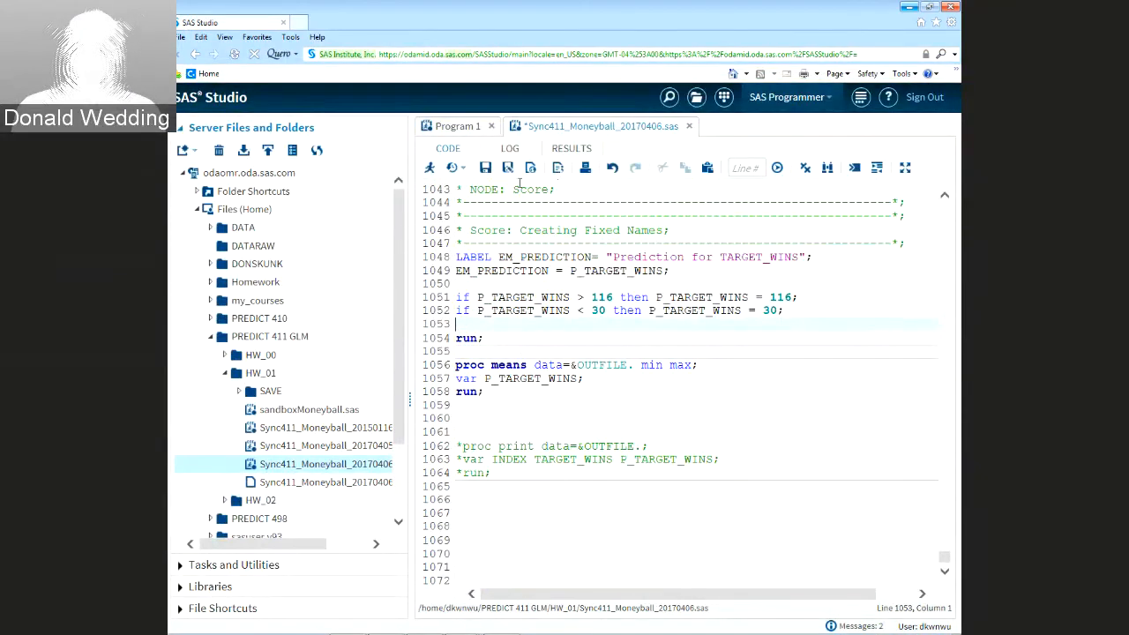
Run the program, then change the input dataset on line 8 to HW.MONEYBALL_TEST
click(431, 169)
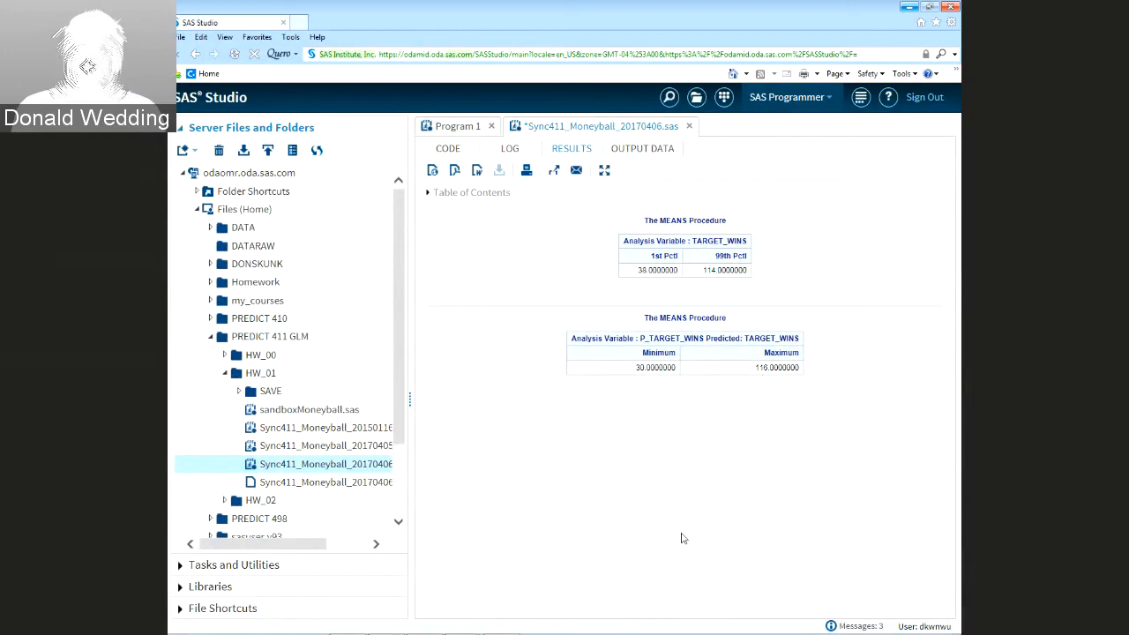
click(448, 148)
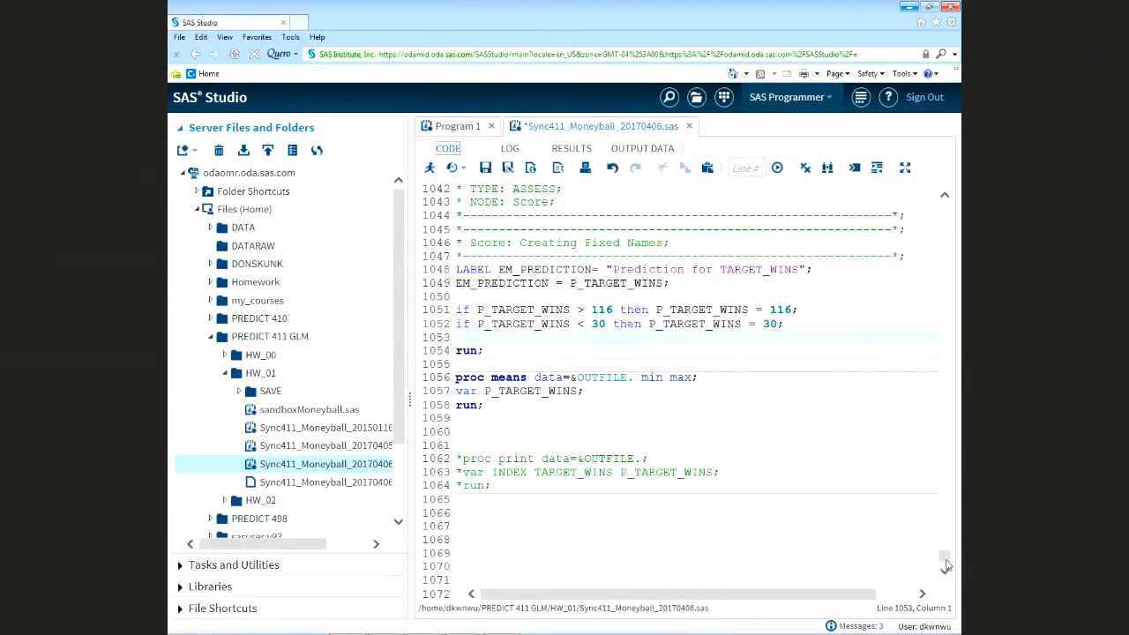
drag(945, 564, 945, 216)
click(564, 378)
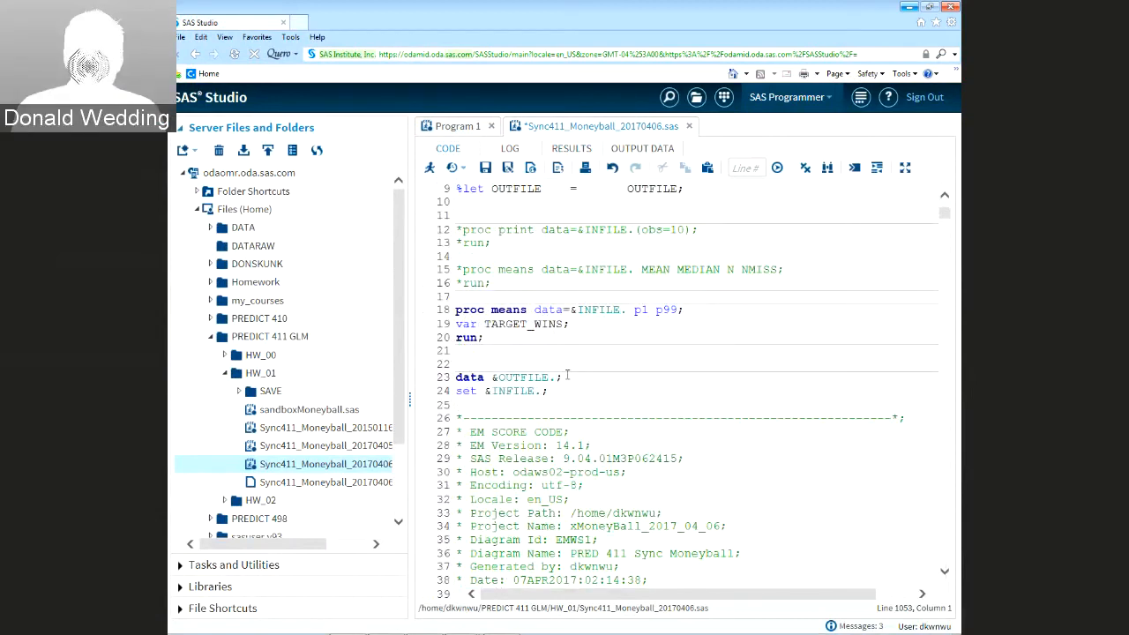
scroll(642, 292, up, 3)
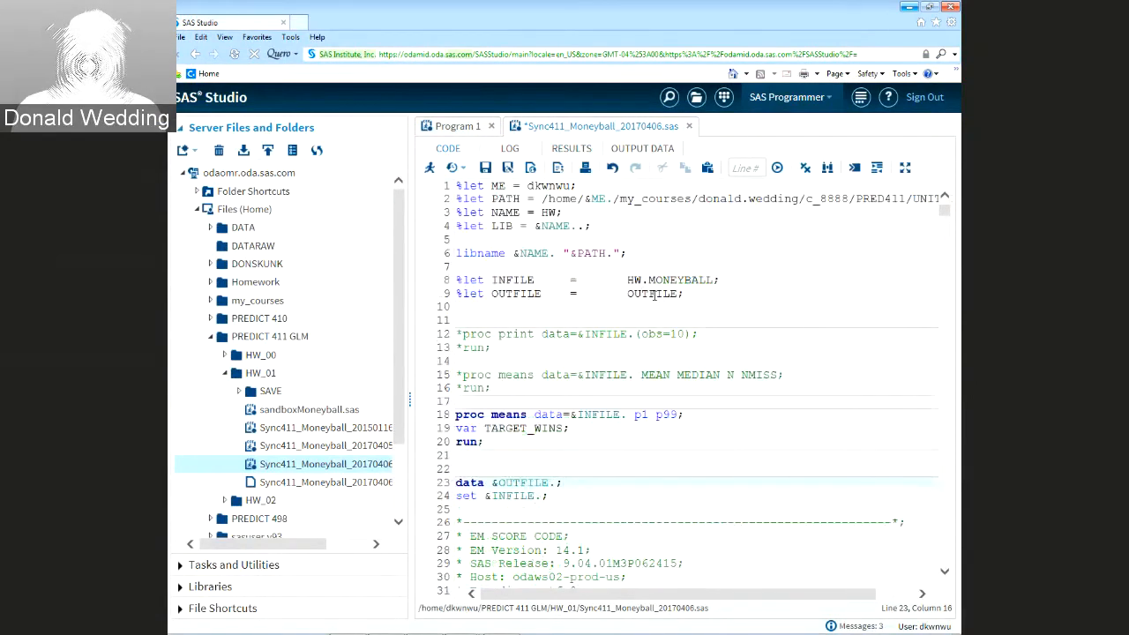
click(717, 280)
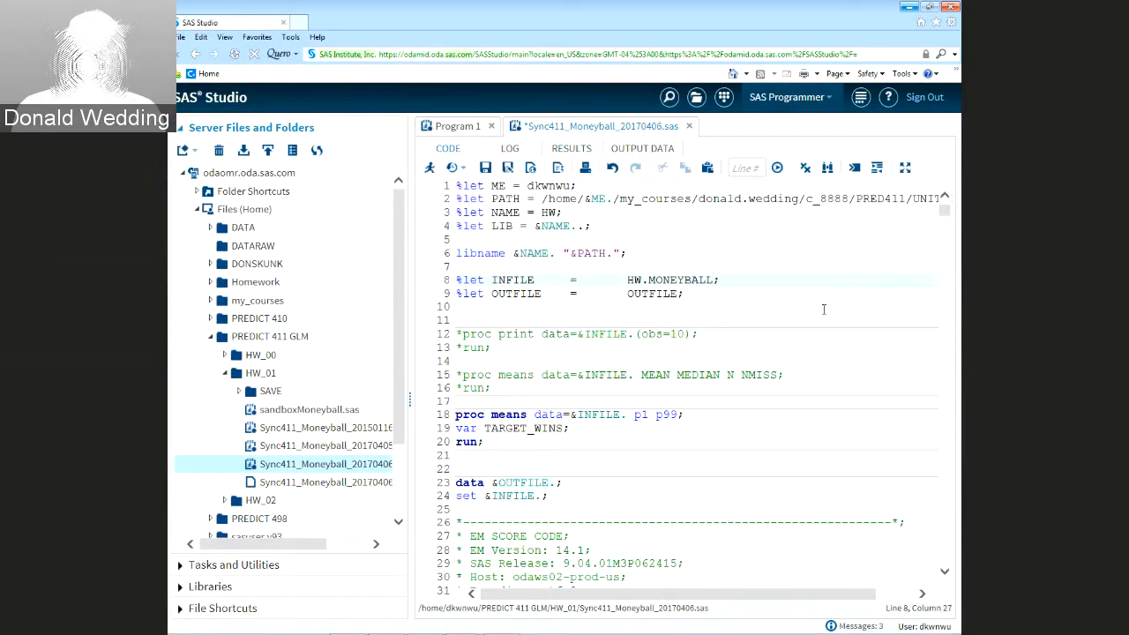
text(_)
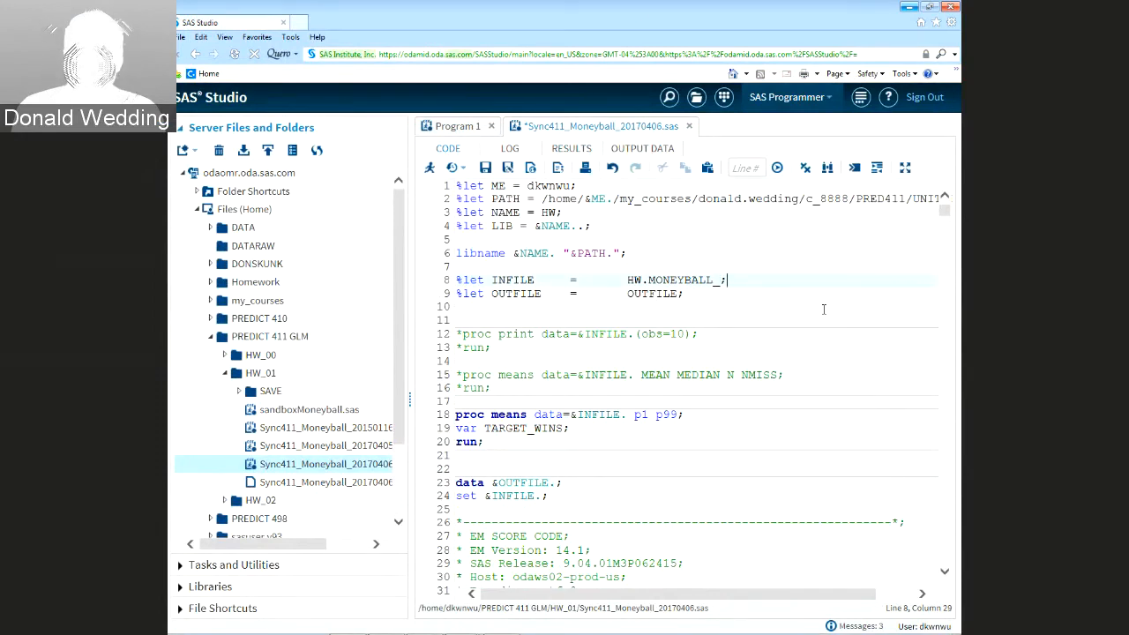
text(TEST)
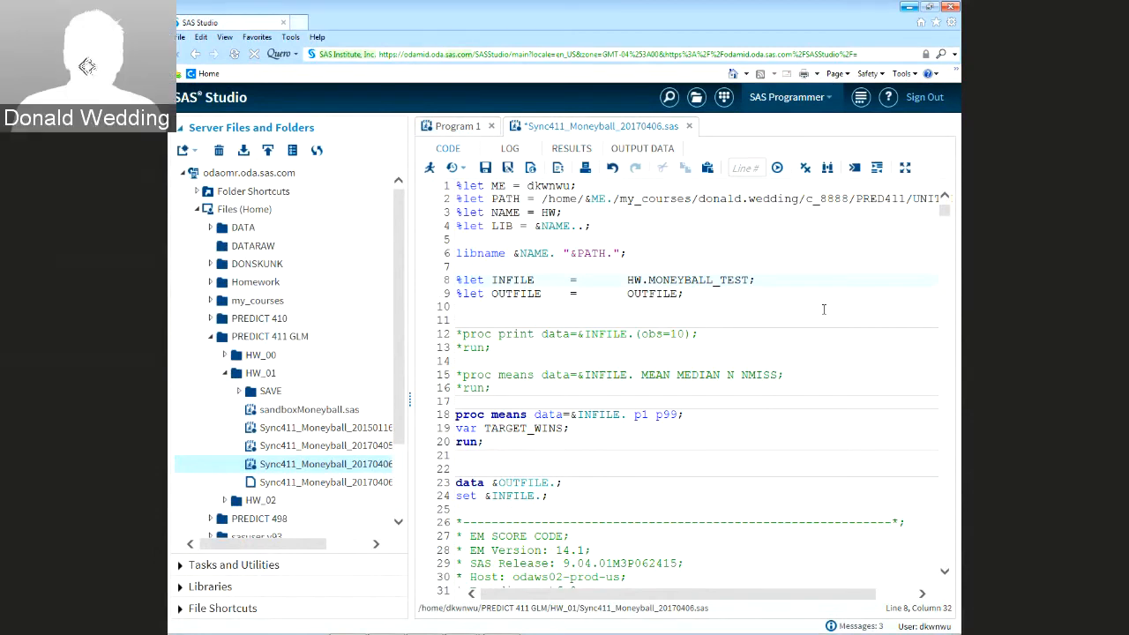
Uncomment the proc print lines, drop TARGET_WINS from the var list, and save the program
key(ctrl+End)
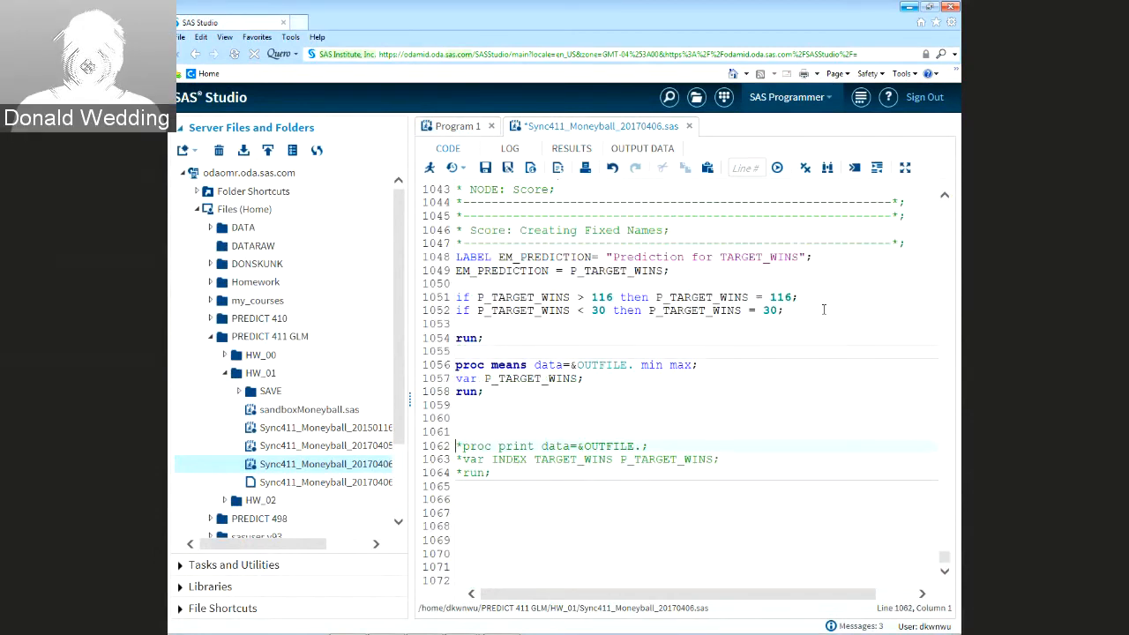
key(Delete)
key(Down)
key(Delete)
key(Down)
key(Delete)
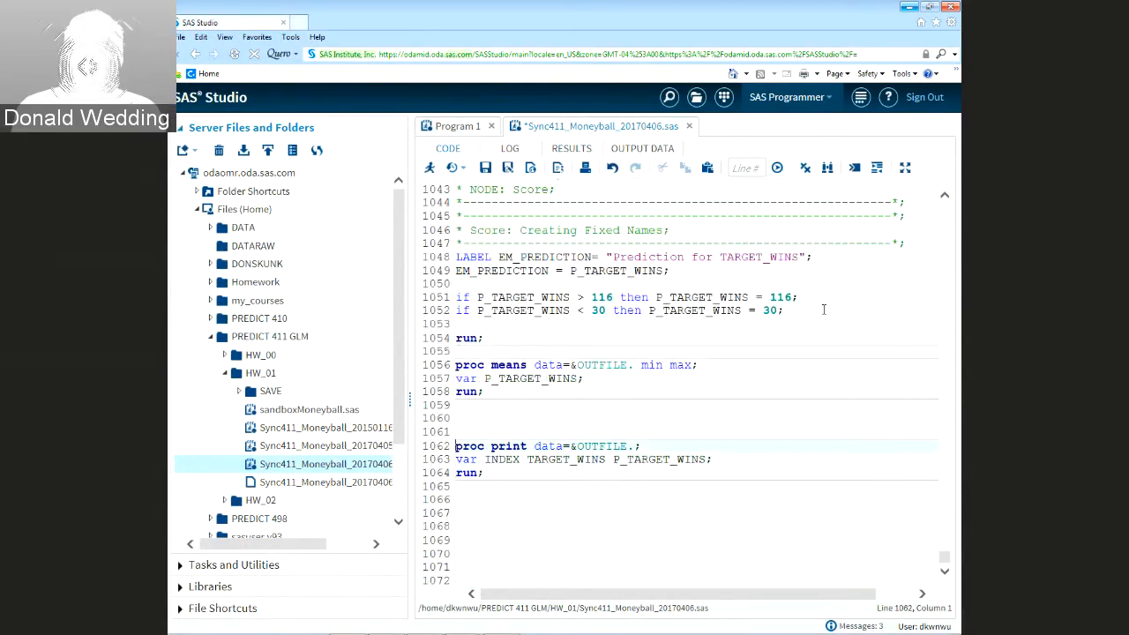
key(Right)
key(Right)
key(Right)
key(Right)
key(Right)
key(Right)
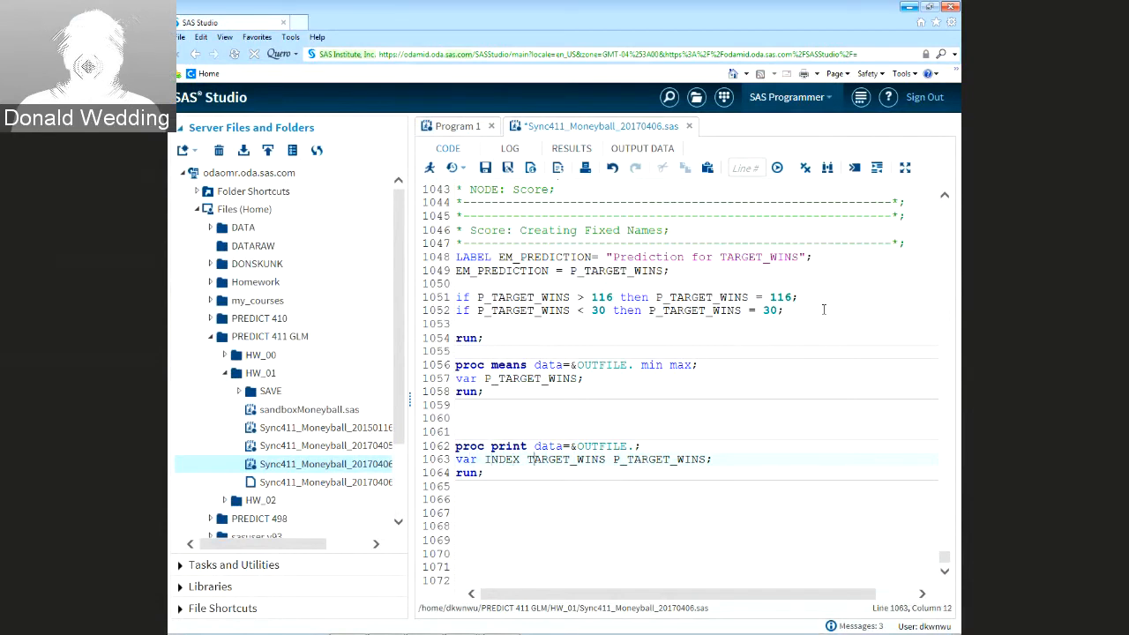
key(Delete)
key(Delete)
key(Delete)
key(Delete)
key(Delete)
key(Delete)
key(Delete)
key(Delete)
key(Delete)
key(Delete)
key(Delete)
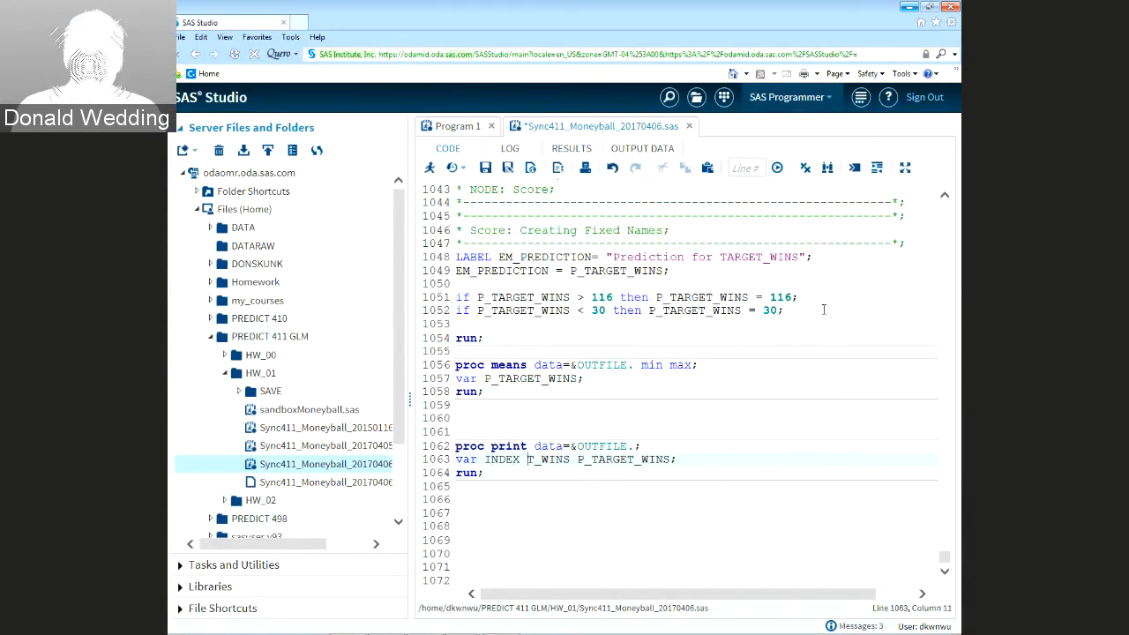
key(Delete)
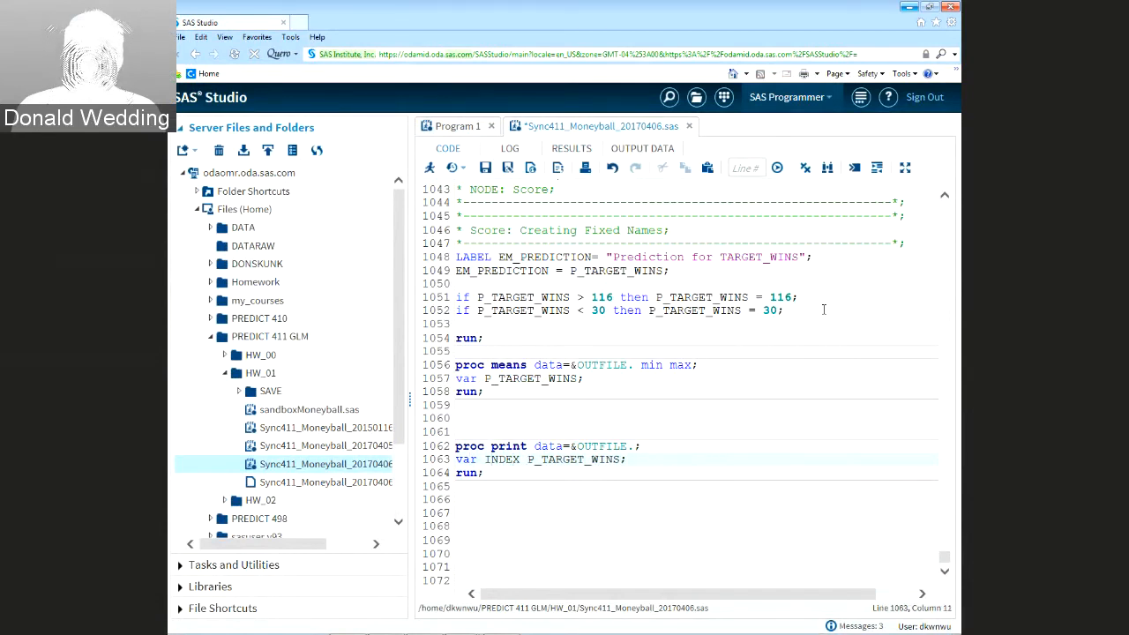
click(485, 168)
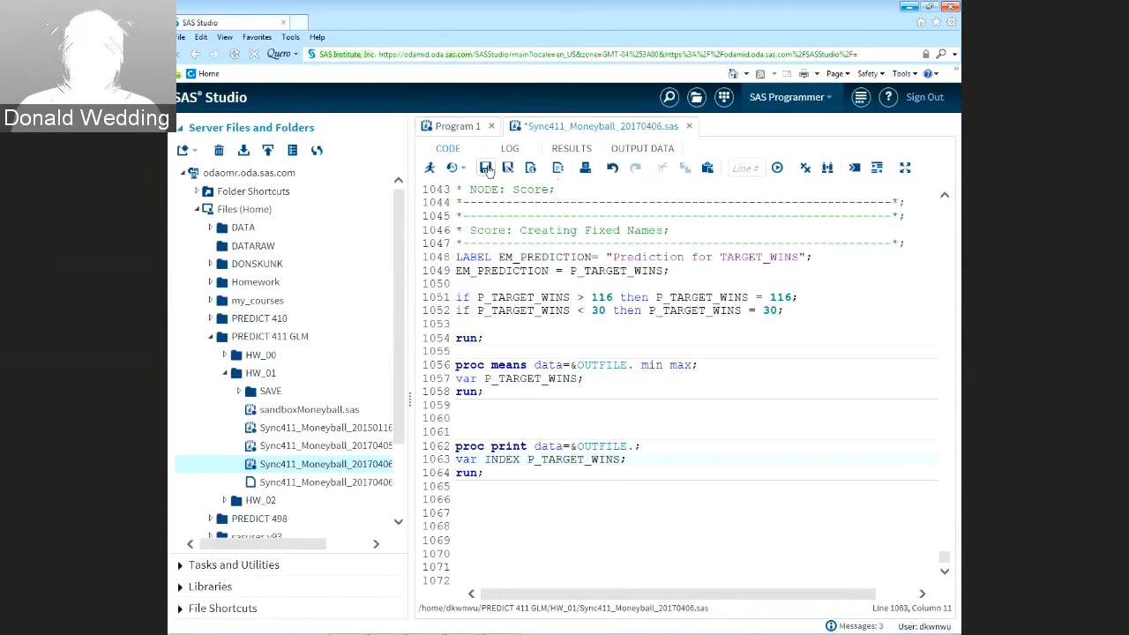
Run the program and save the results as Sync411_Moneyball_20170406-results.rtf on the Desktop
click(430, 170)
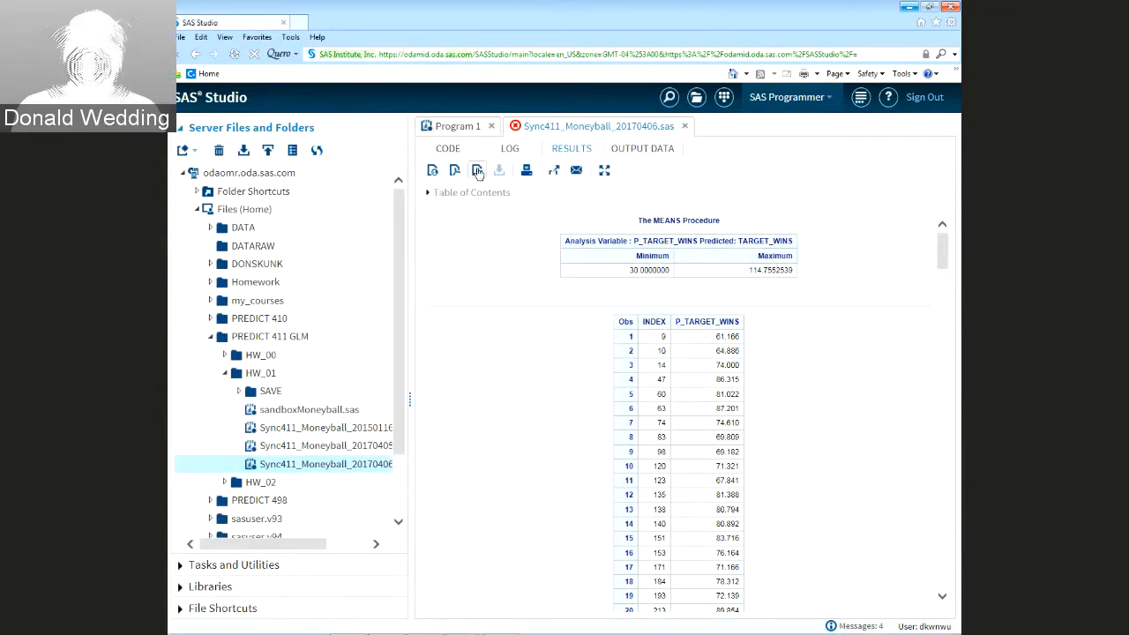
click(477, 171)
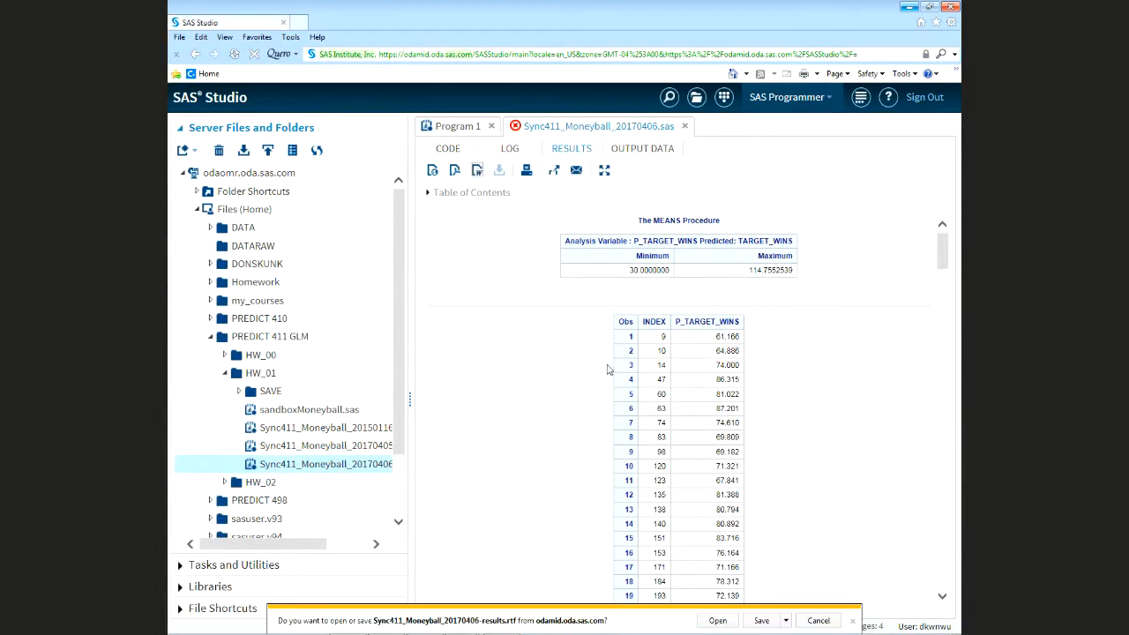
click(786, 622)
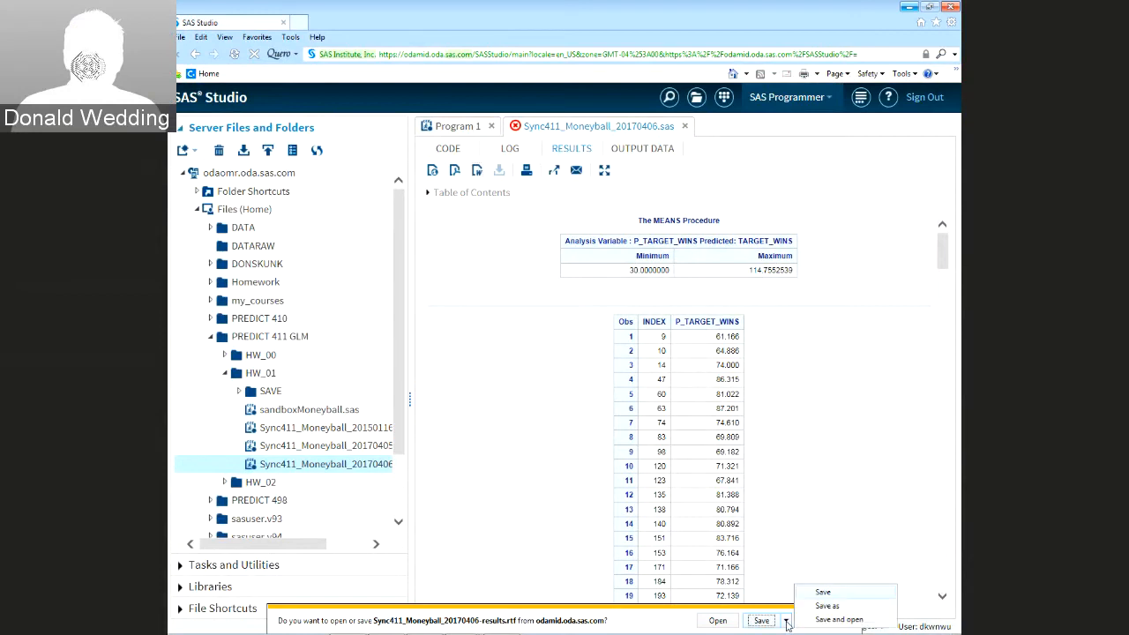
click(820, 606)
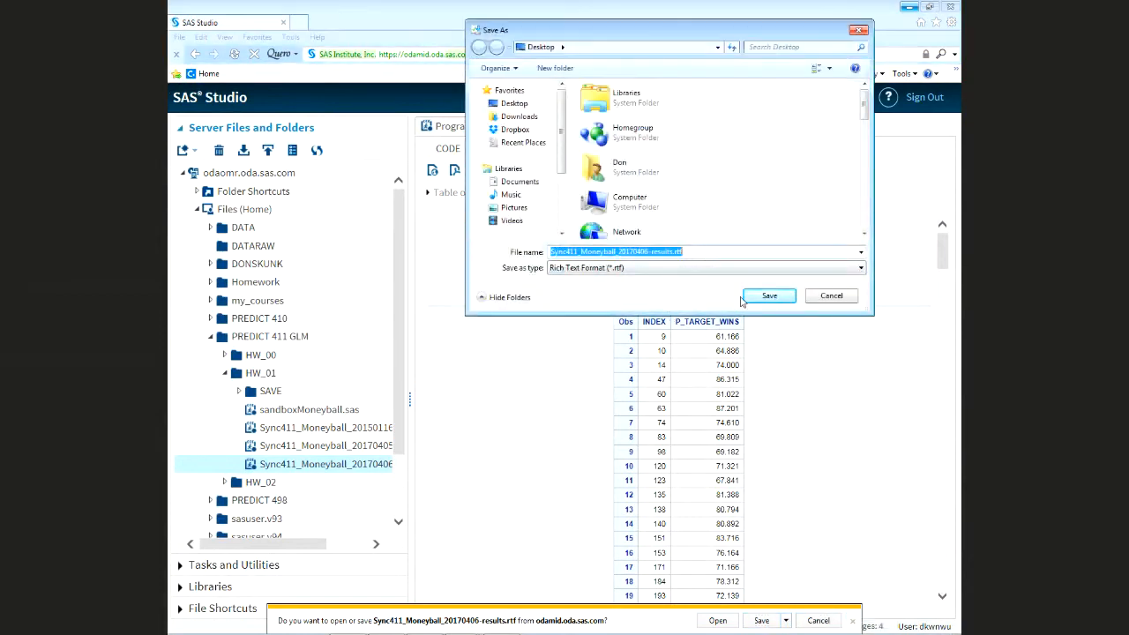
click(769, 296)
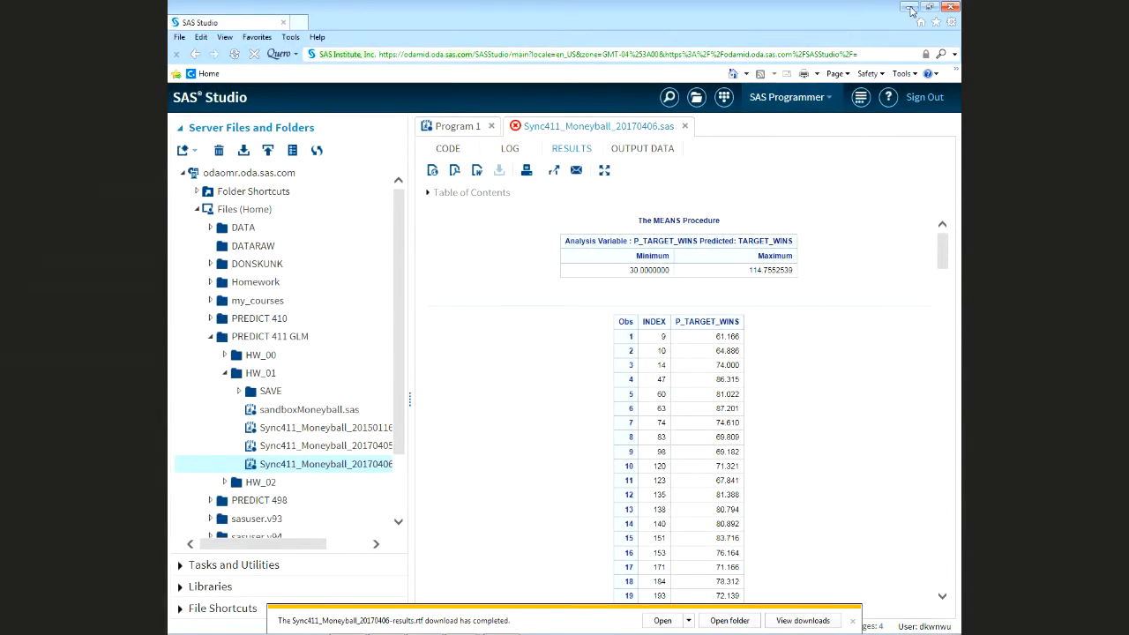
click(910, 8)
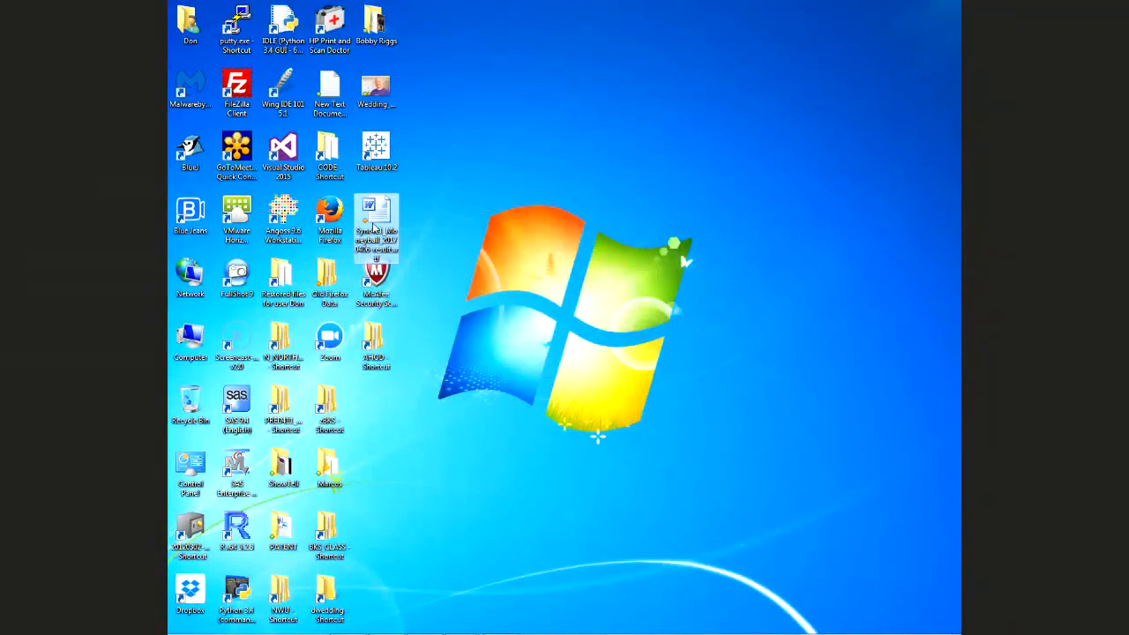
Open the results RTF in Word, enable editing, copy the INDEX/P_TARGET_WINS table, and close Word
double_click(373, 227)
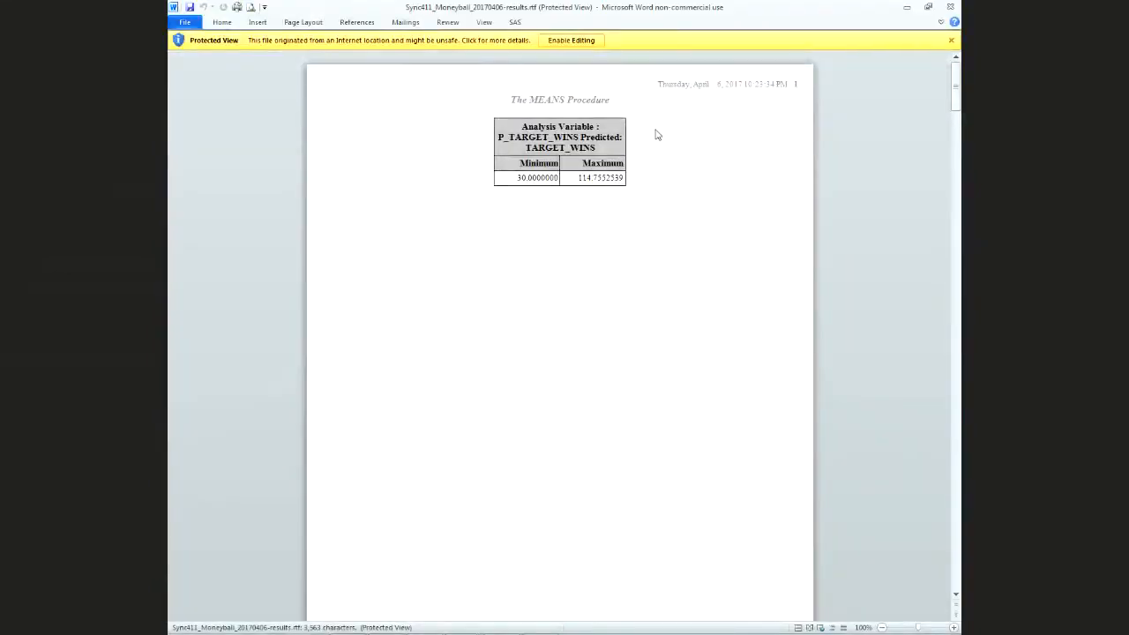
click(572, 40)
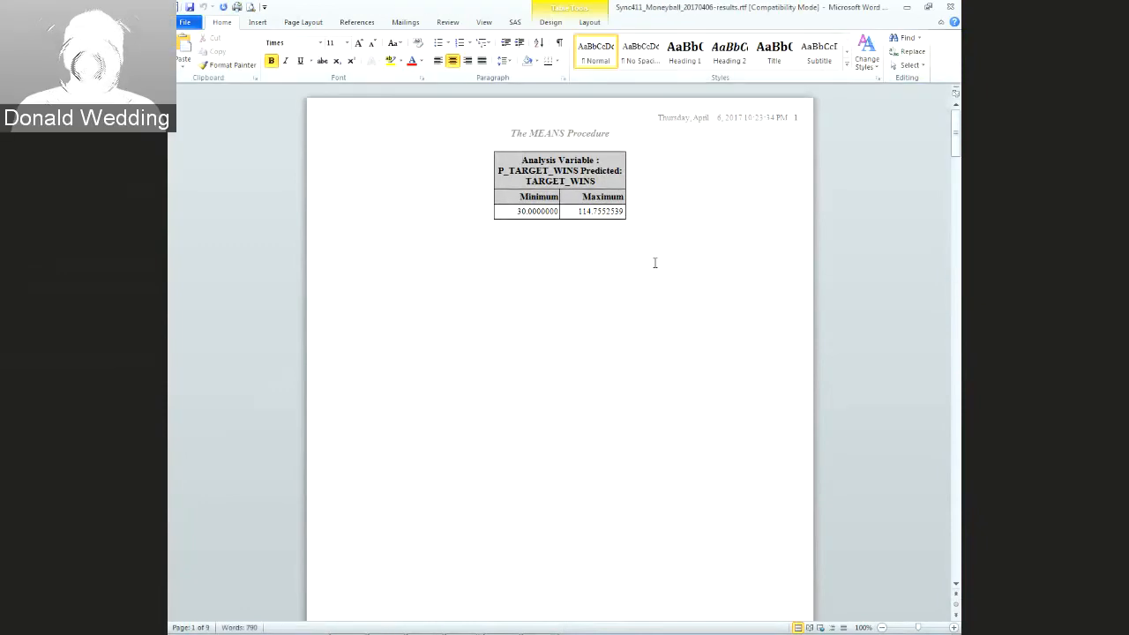
scroll(654, 262, down, 6)
scroll(650, 261, down, 7)
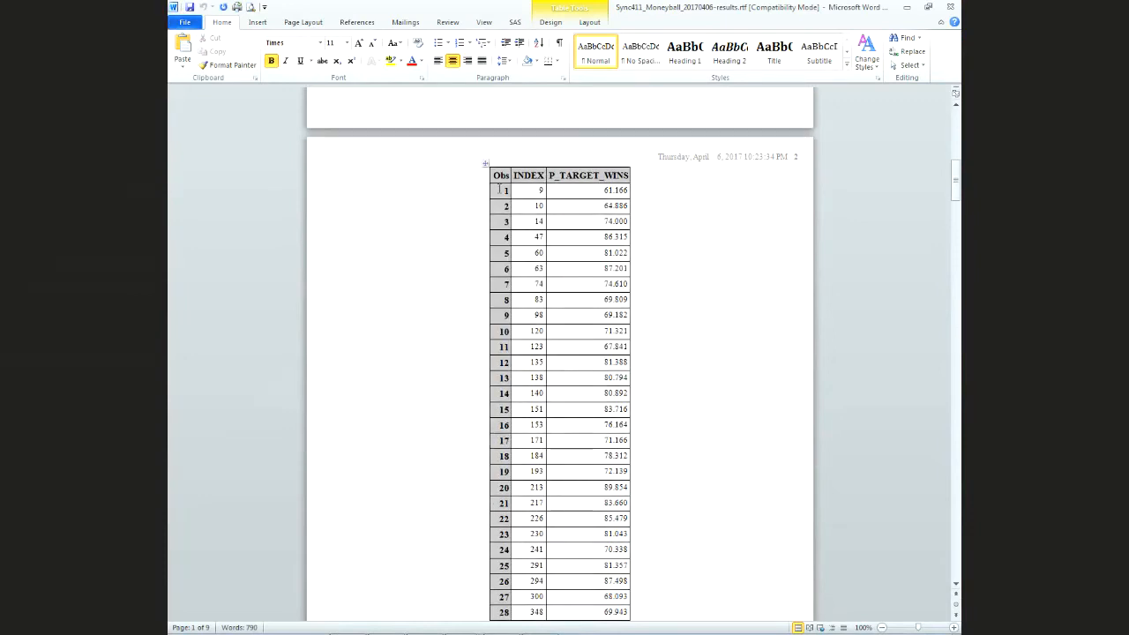
drag(499, 175, 607, 542)
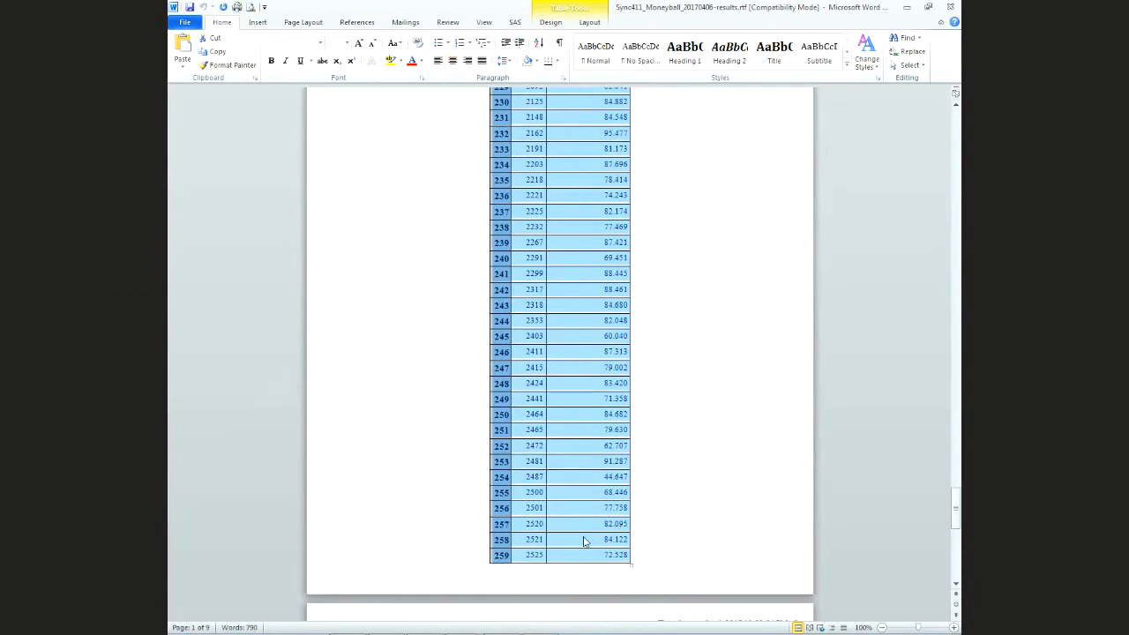
right_click(583, 541)
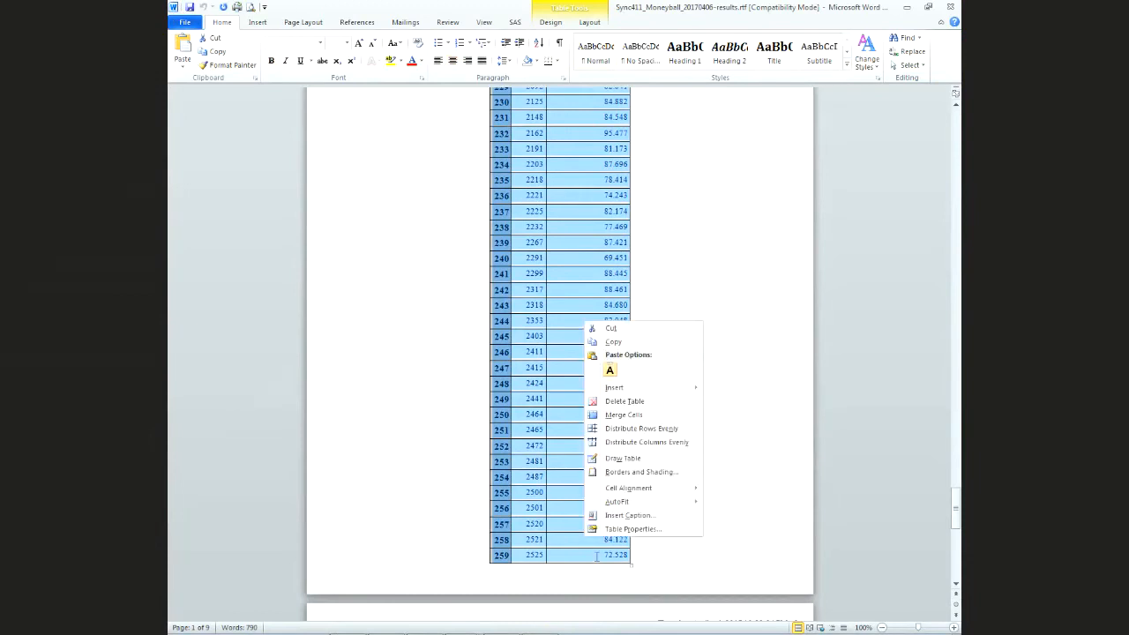
click(613, 341)
drag(955, 504, 954, 526)
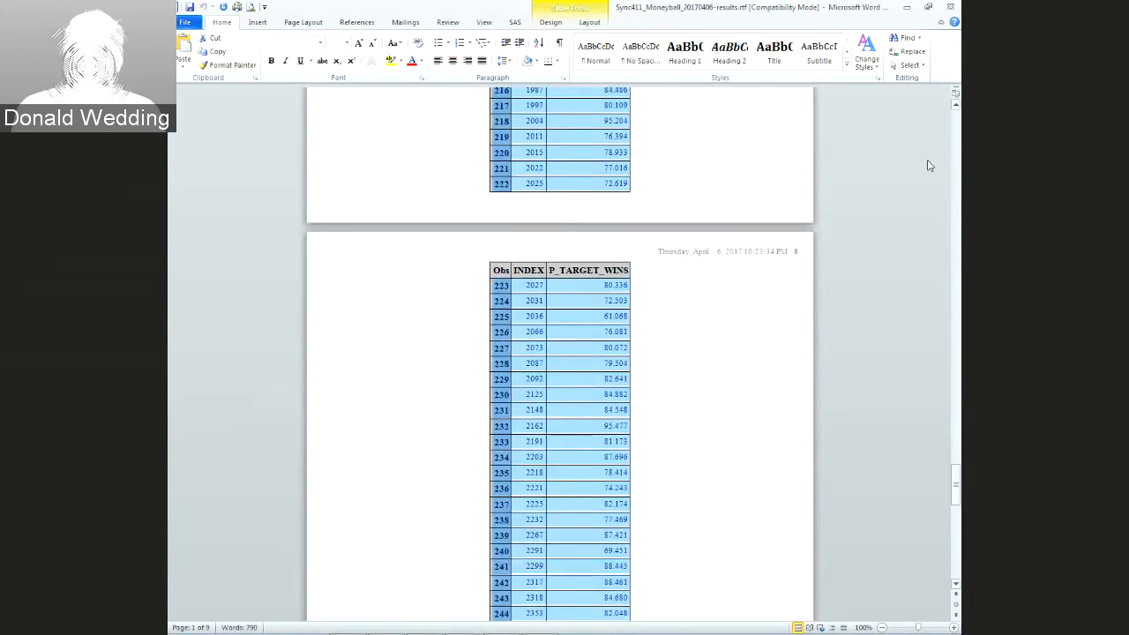
click(951, 7)
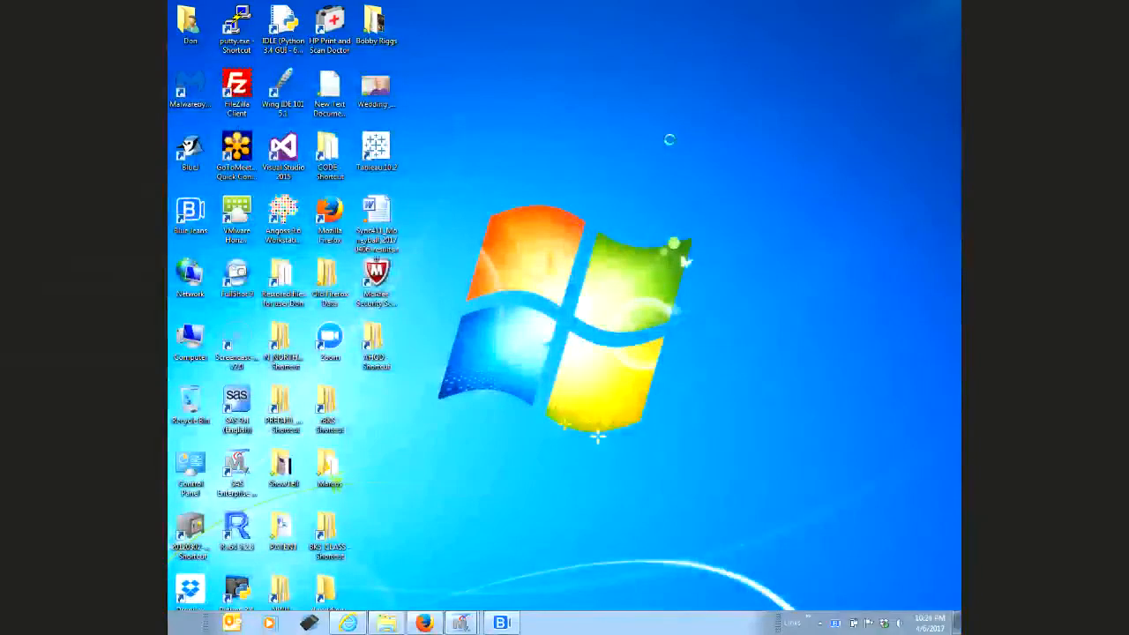
Create a desktop file named New Microsoft Excel Worksheet via New > Microsoft Excel Worksheet
right_click(670, 146)
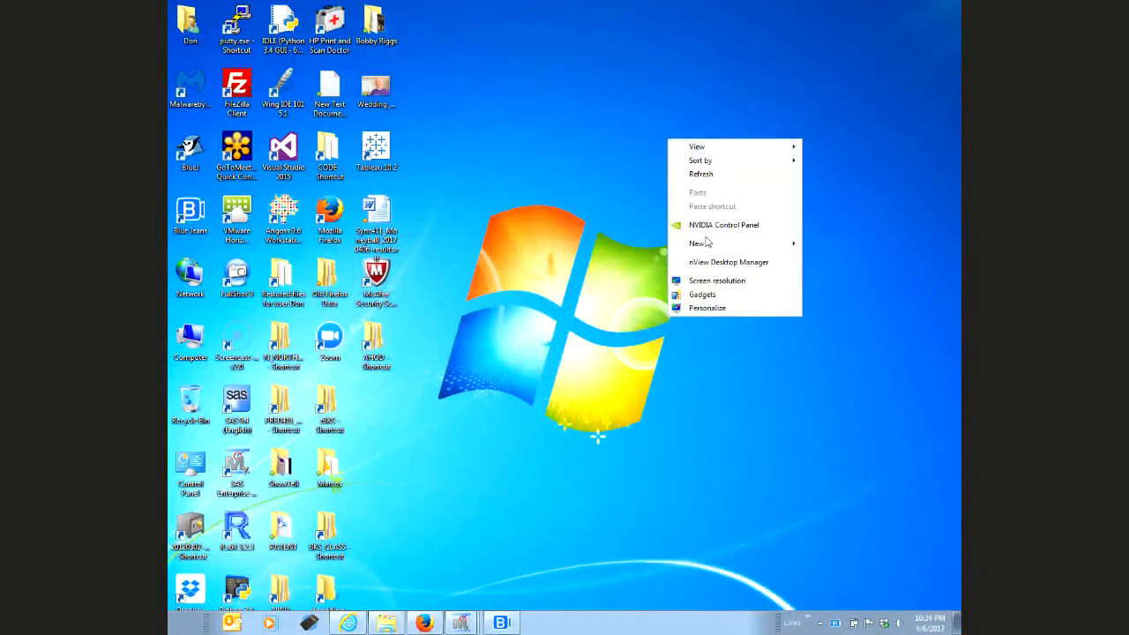
mouse_move(710, 248)
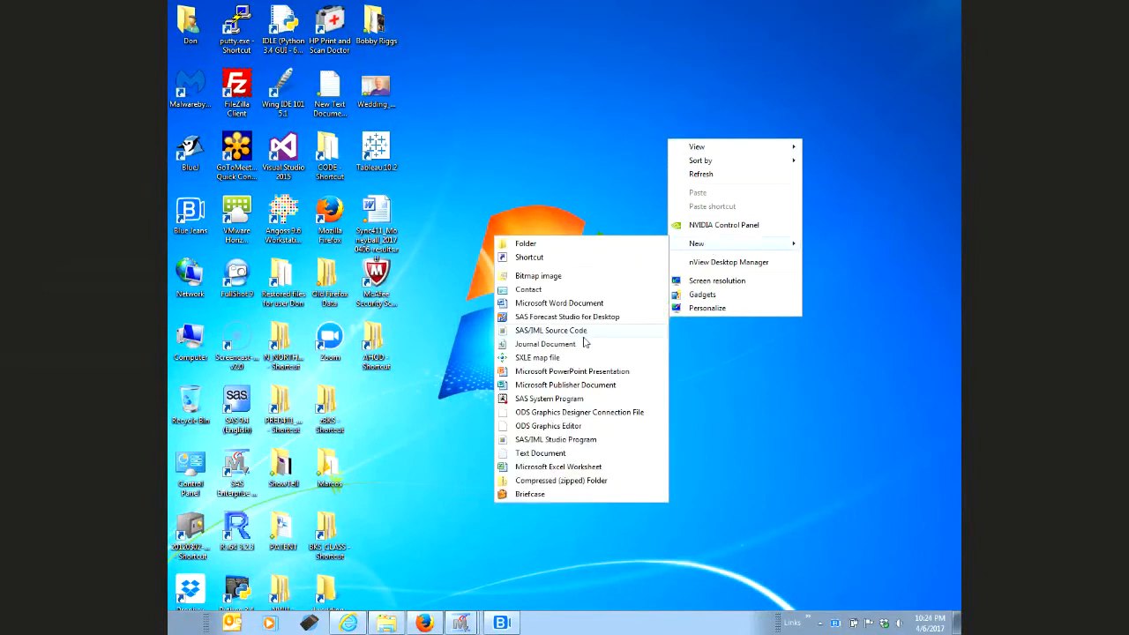
click(541, 466)
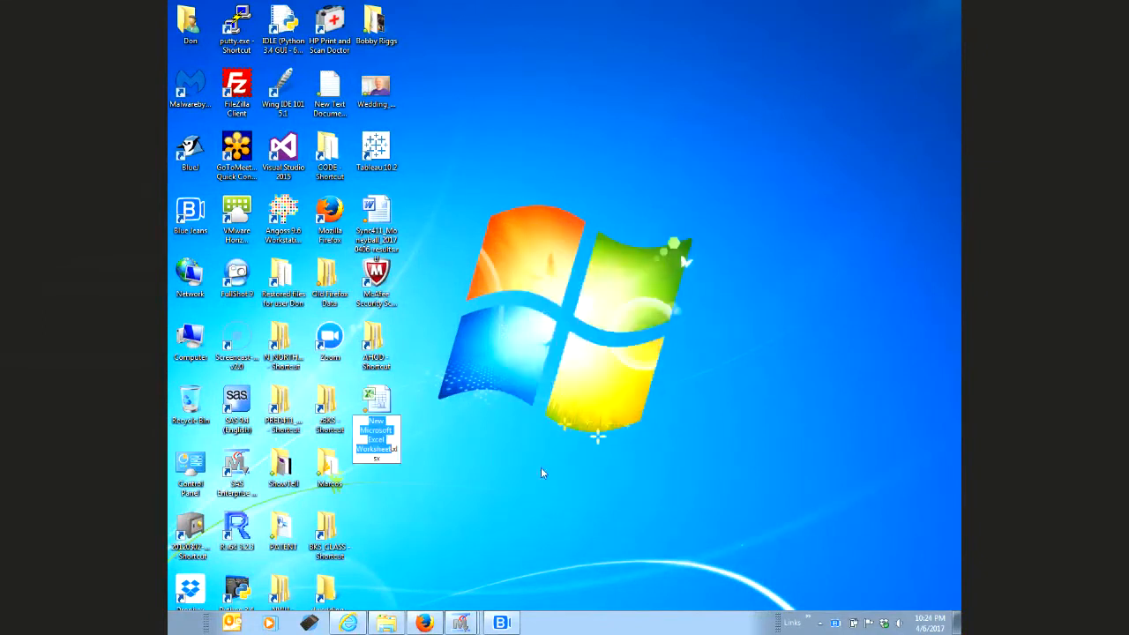
key(Return)
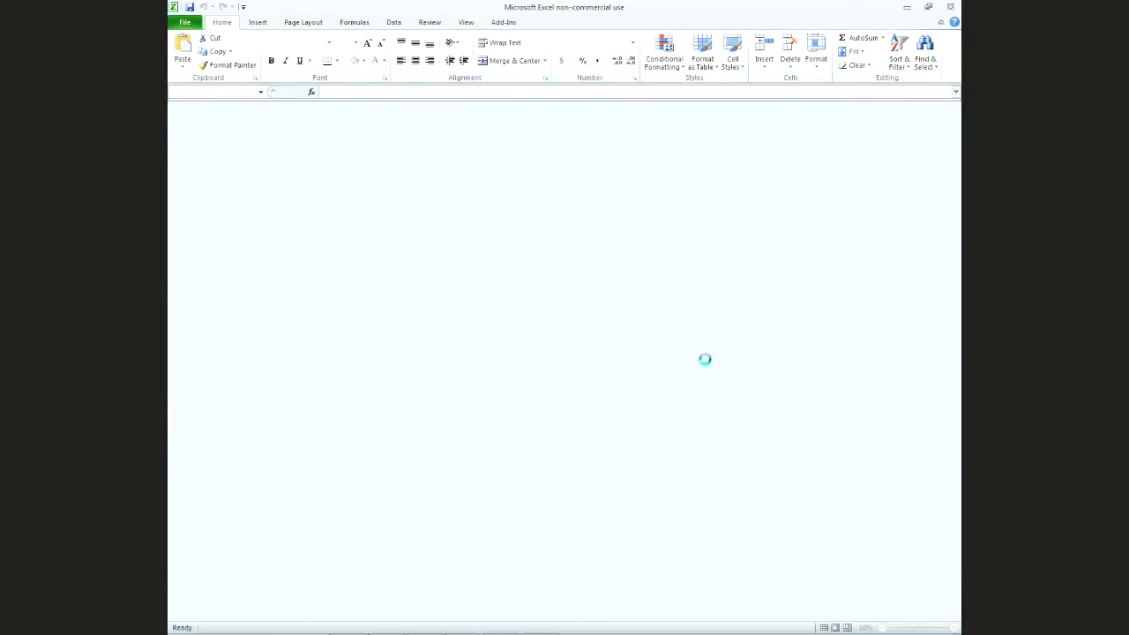
Paste the prediction table at cell A1 and delete the Obs column
right_click(203, 121)
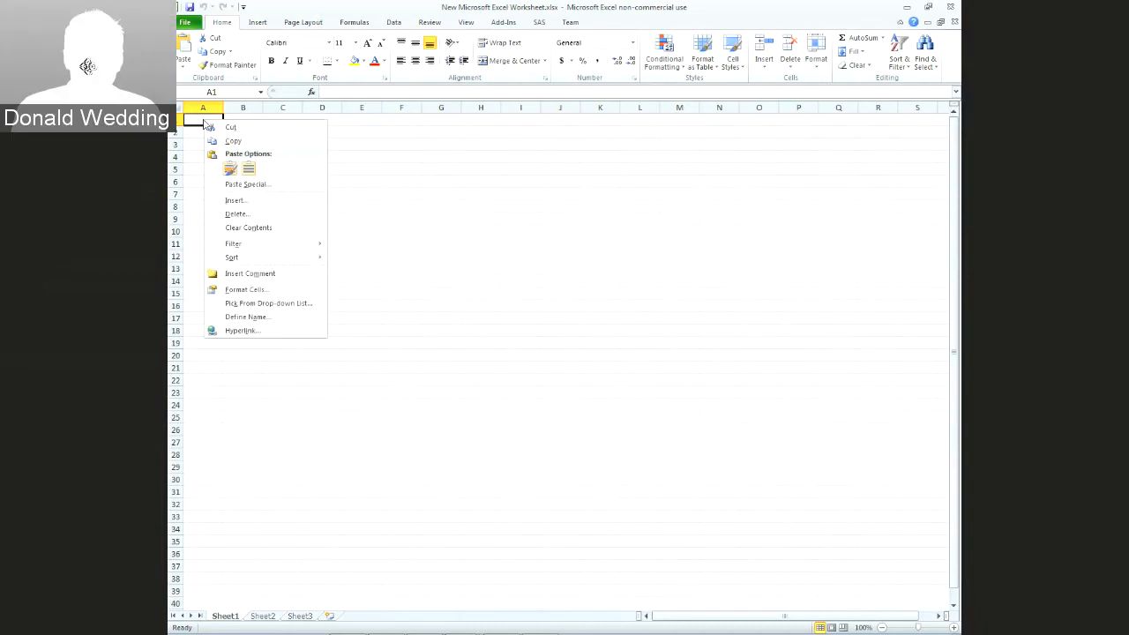
click(249, 168)
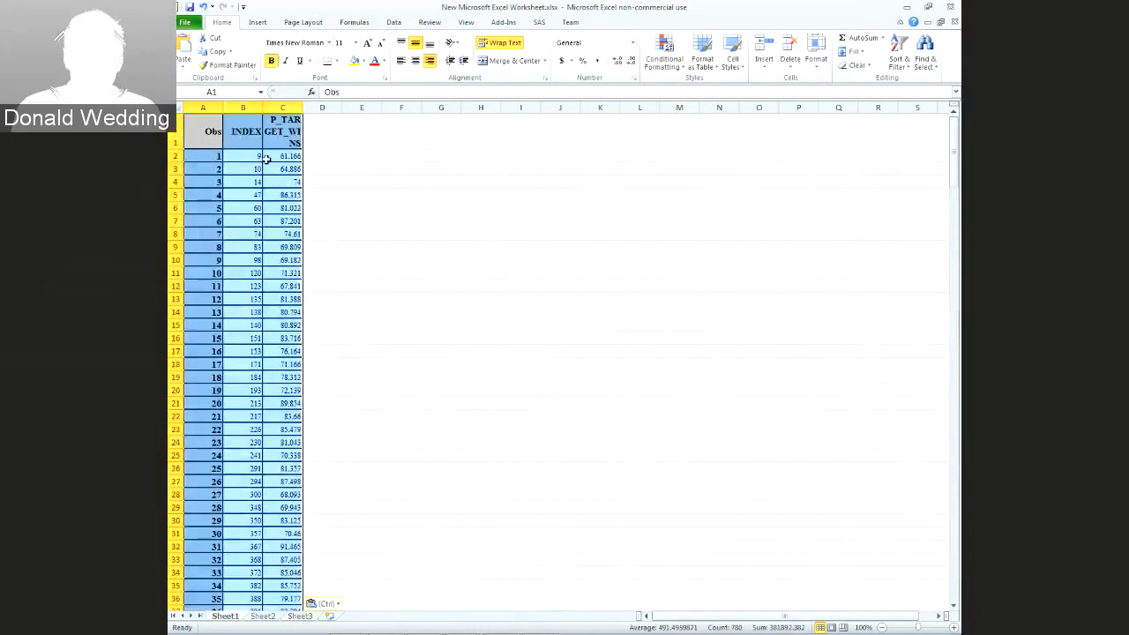
click(350, 159)
right_click(208, 110)
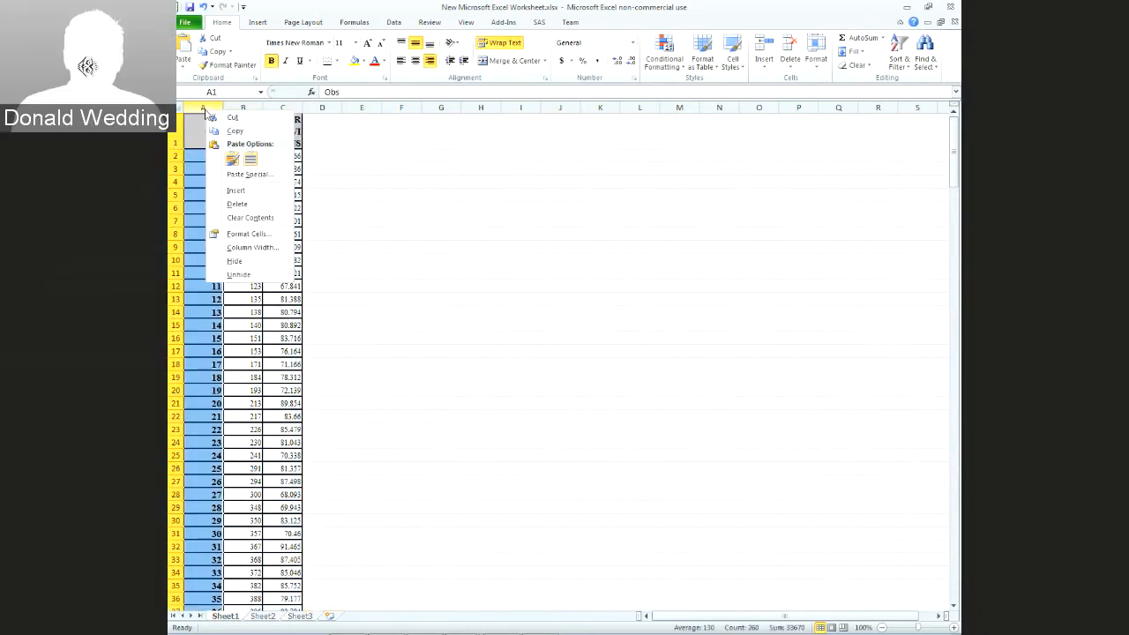
click(236, 203)
Widen columns A and B to fit the INDEX and P_TARGET_WINS values
click(287, 168)
drag(230, 107, 431, 109)
click(491, 138)
click(402, 168)
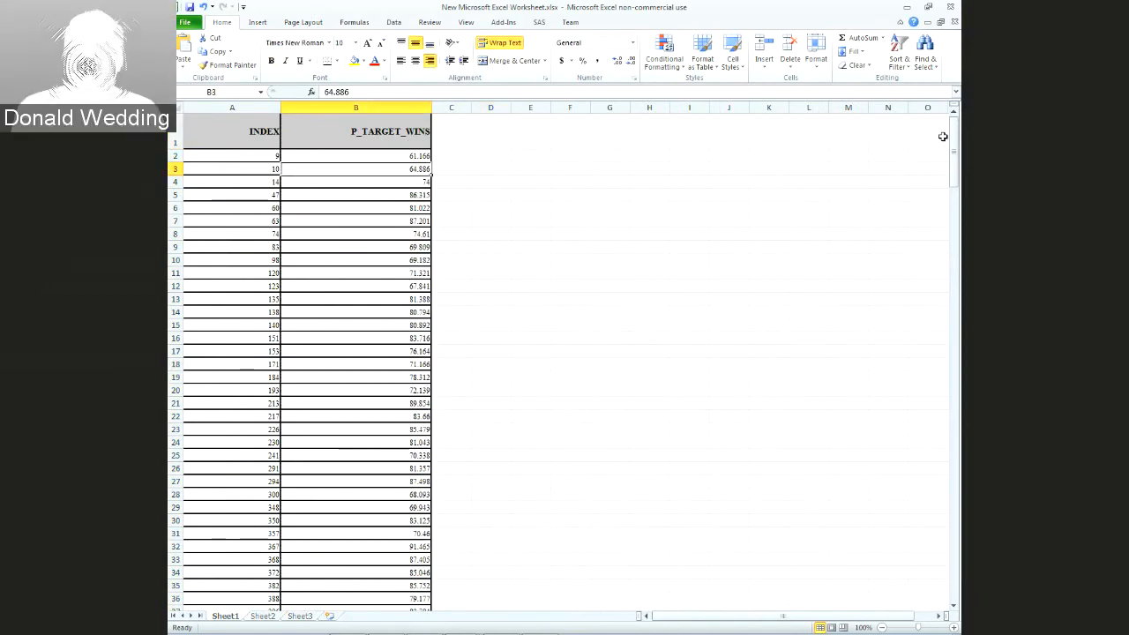
drag(954, 176, 954, 150)
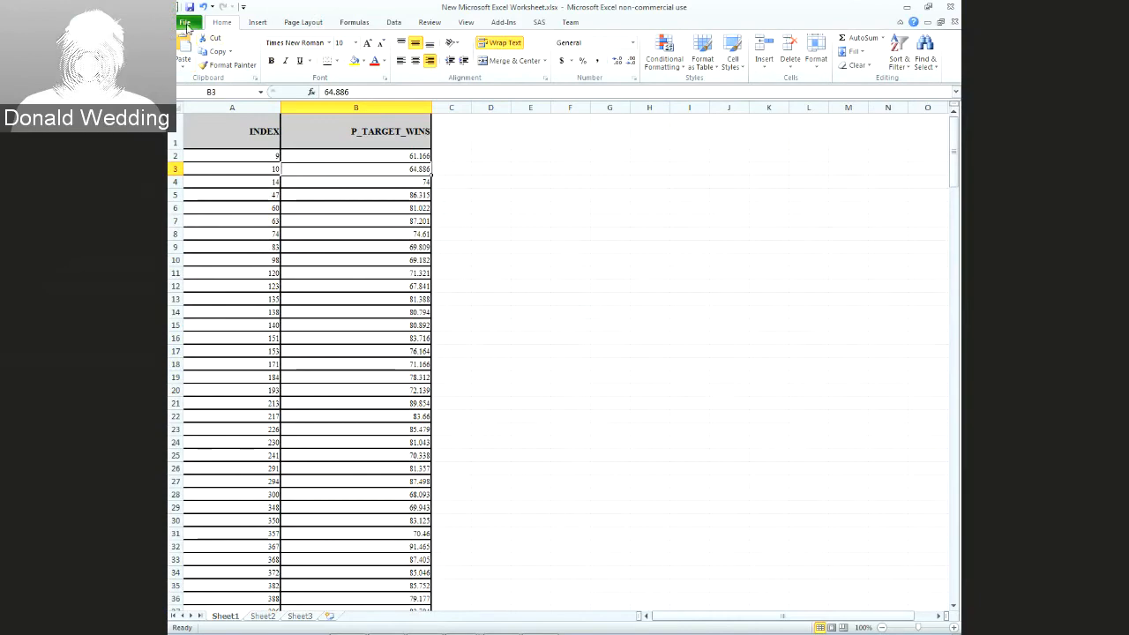
Save the sheet as New Microsoft Excel Worksheet.csv (CSV Comma delimited), then close Excel without saving again
click(186, 25)
key(Escape)
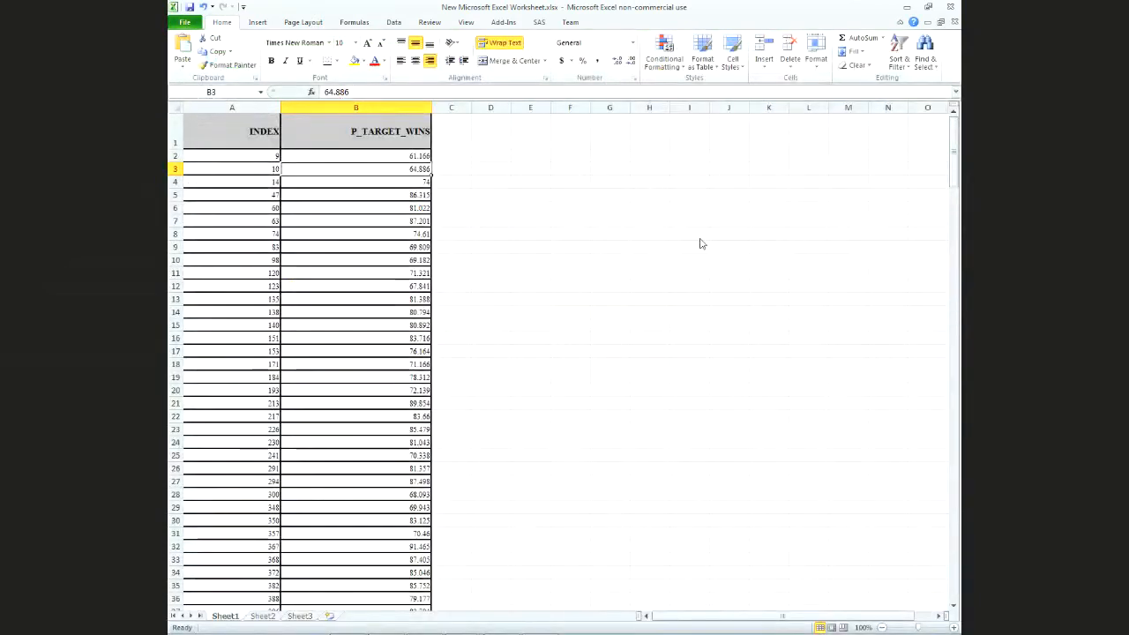
key(F12)
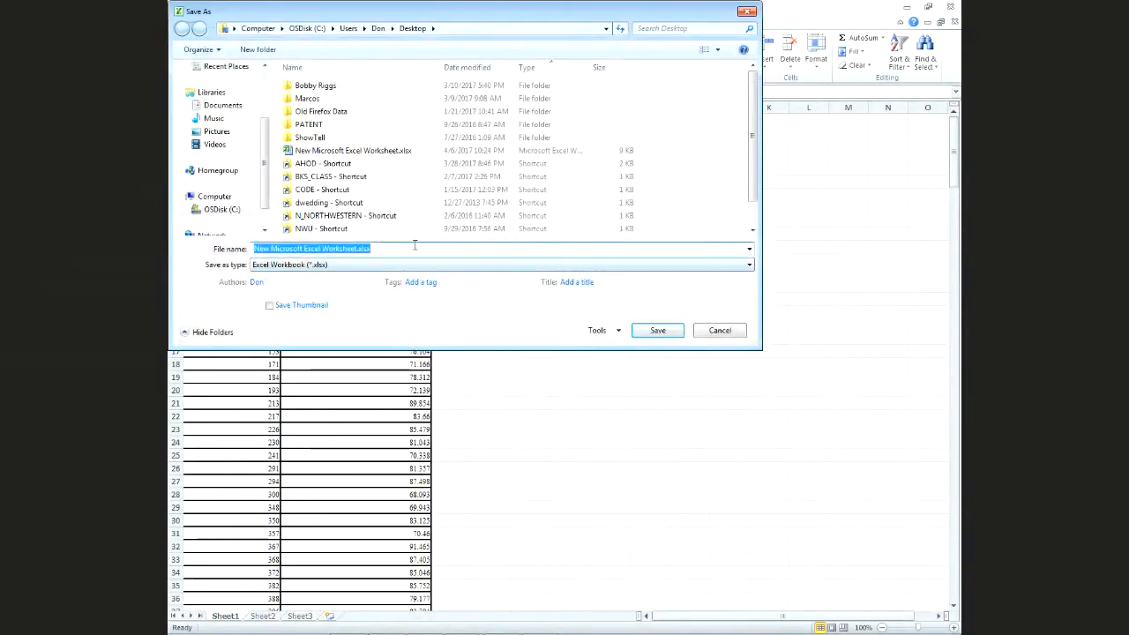
click(427, 264)
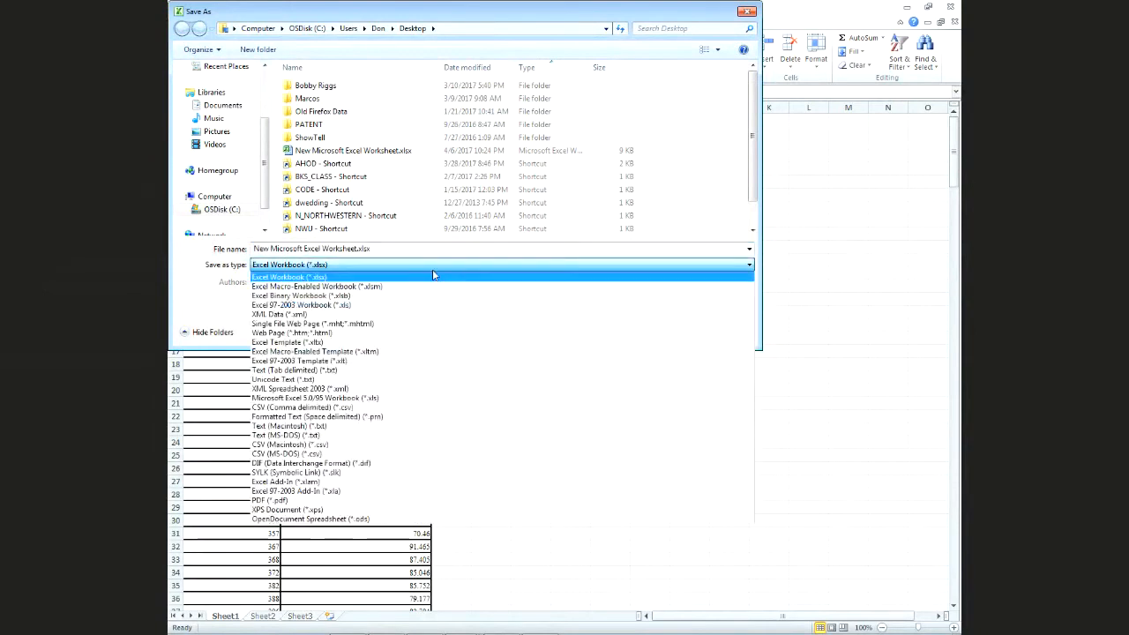
click(371, 409)
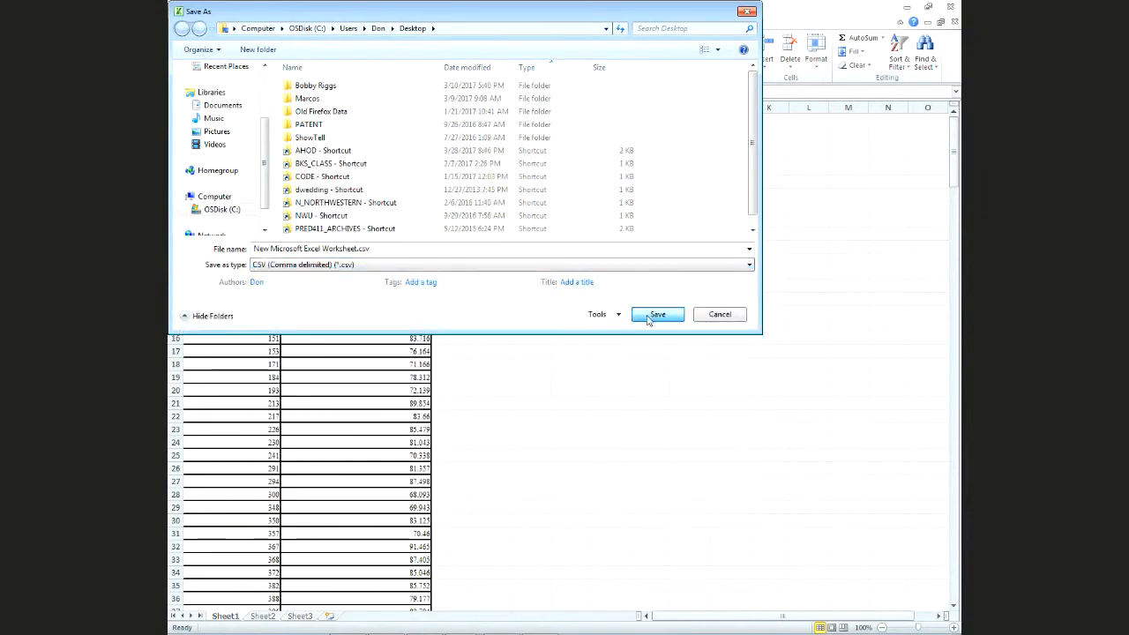
click(652, 316)
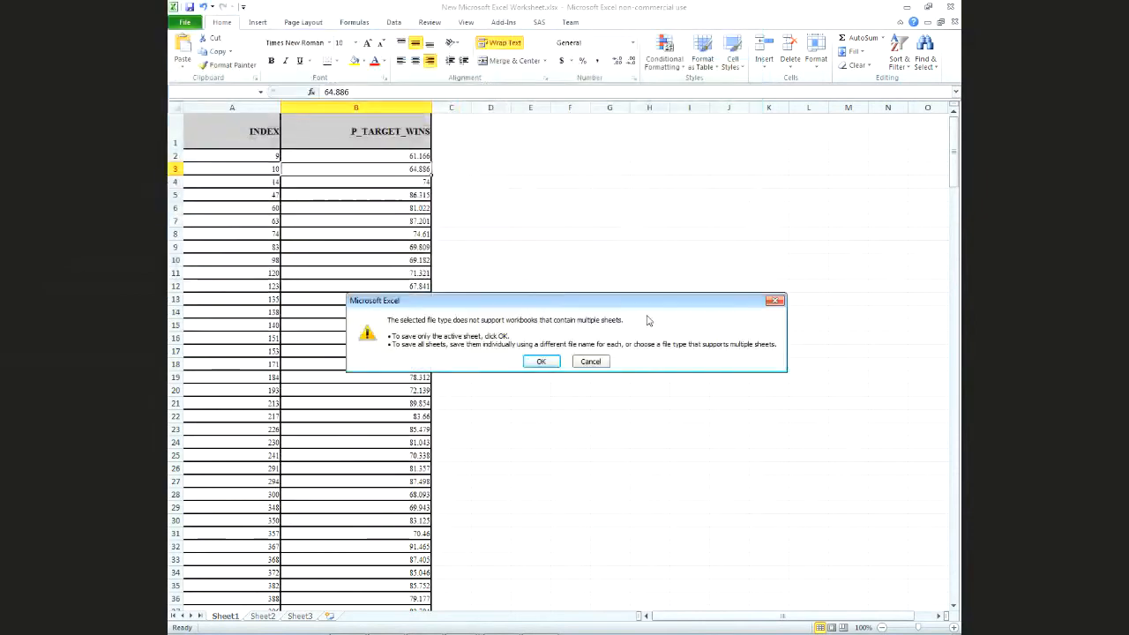
click(541, 361)
click(516, 370)
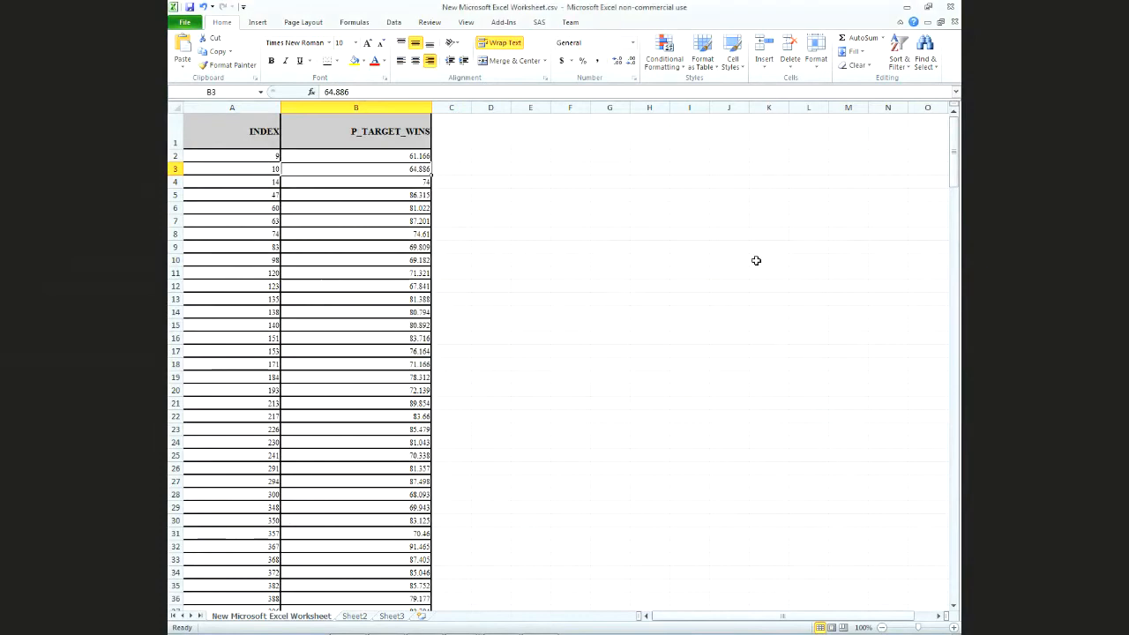
click(950, 7)
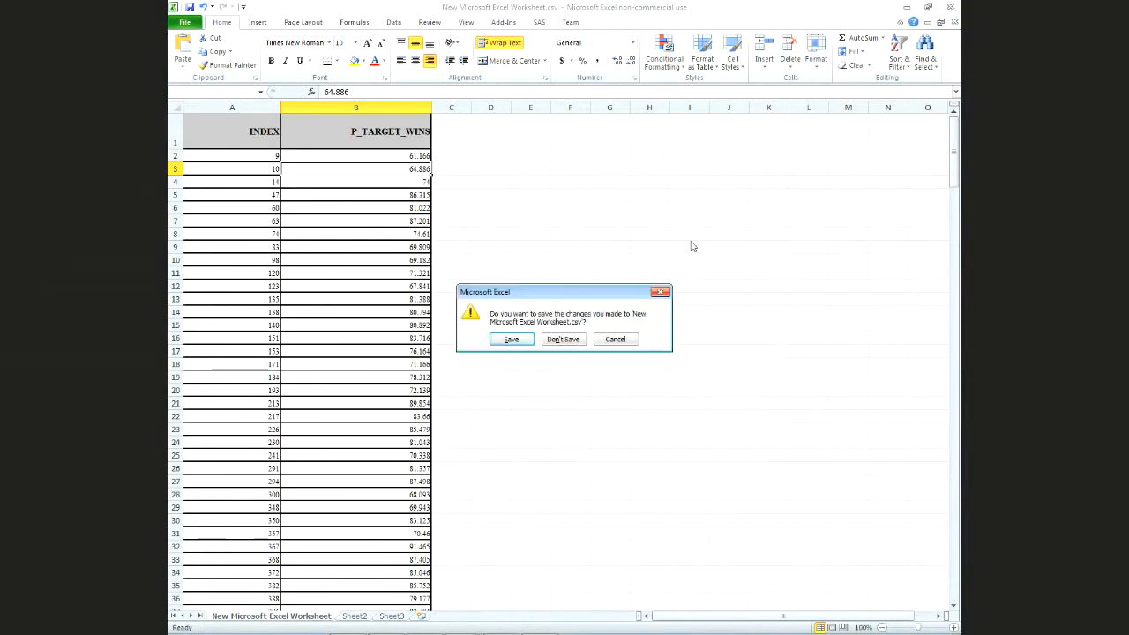
click(561, 341)
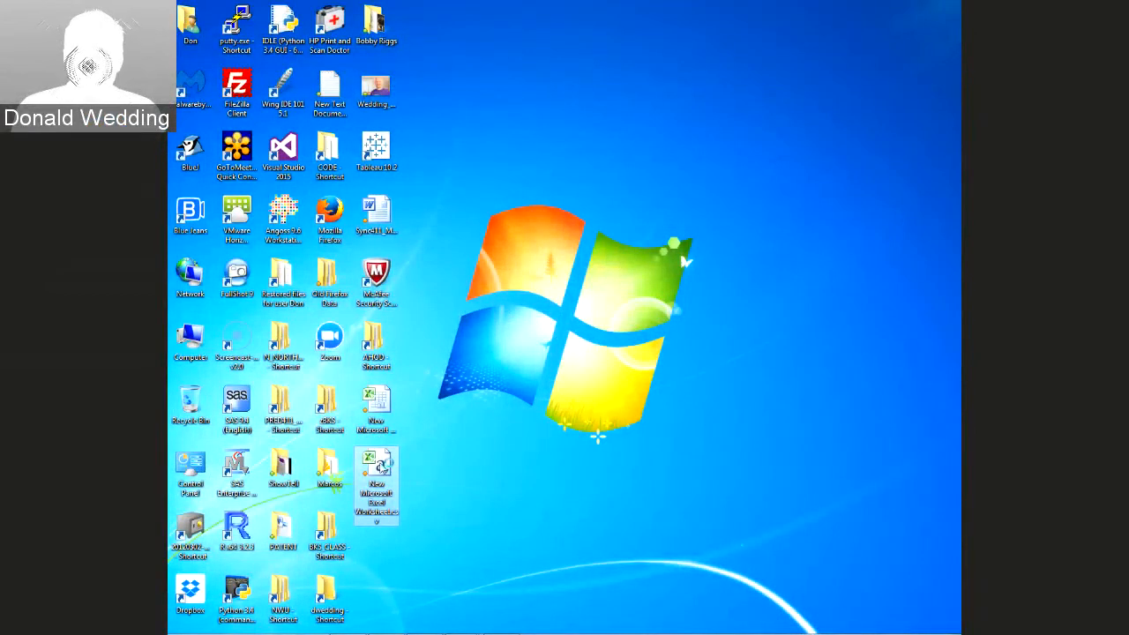
Reopen New Microsoft Excel Worksheet.csv, check the values run through row 260, and close it
double_click(383, 466)
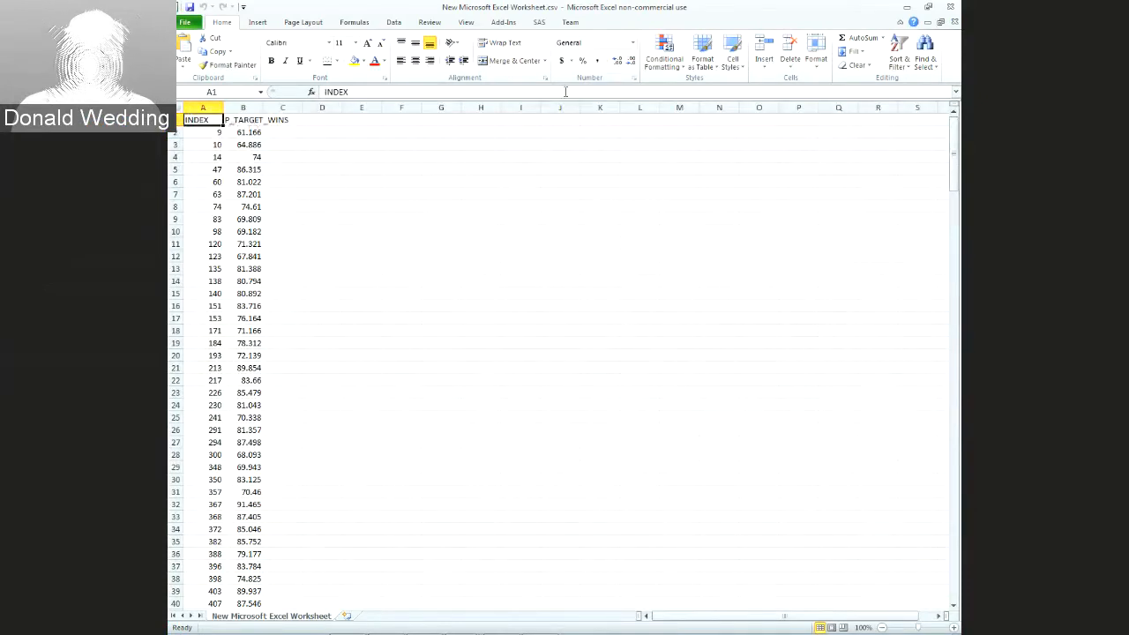
scroll(695, 559, down, 20)
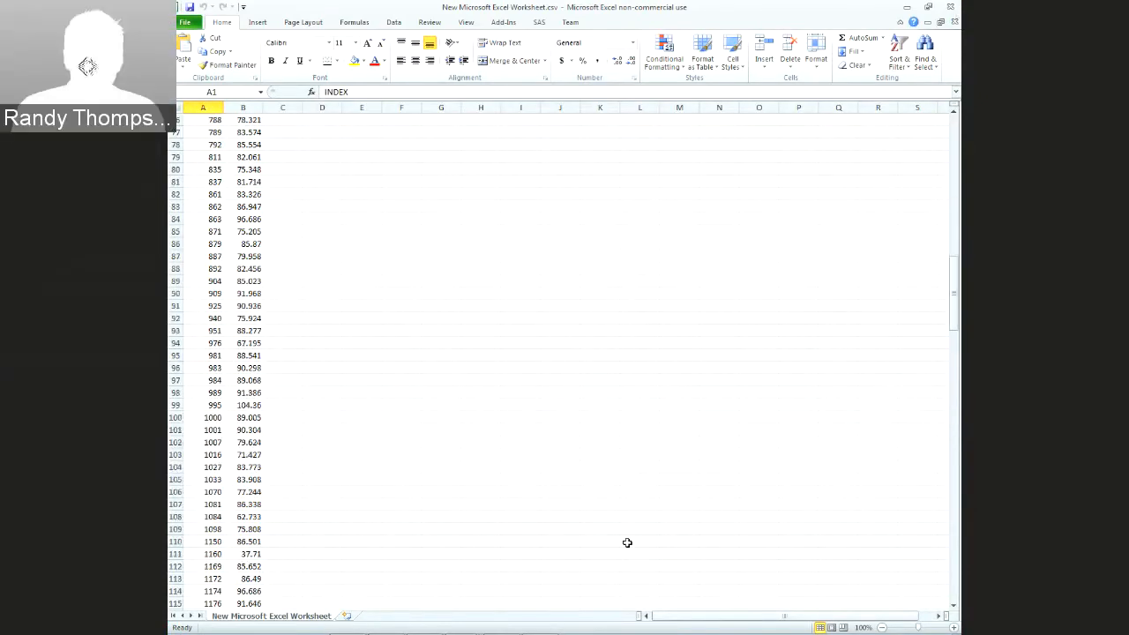
scroll(627, 542, down, 20)
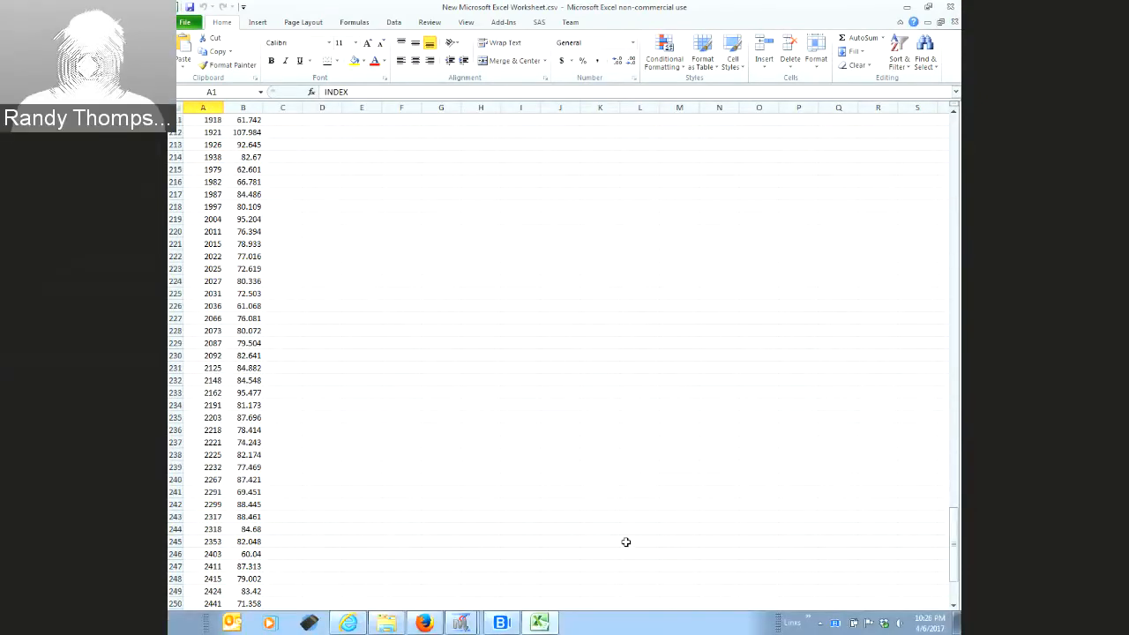
scroll(625, 541, down, 9)
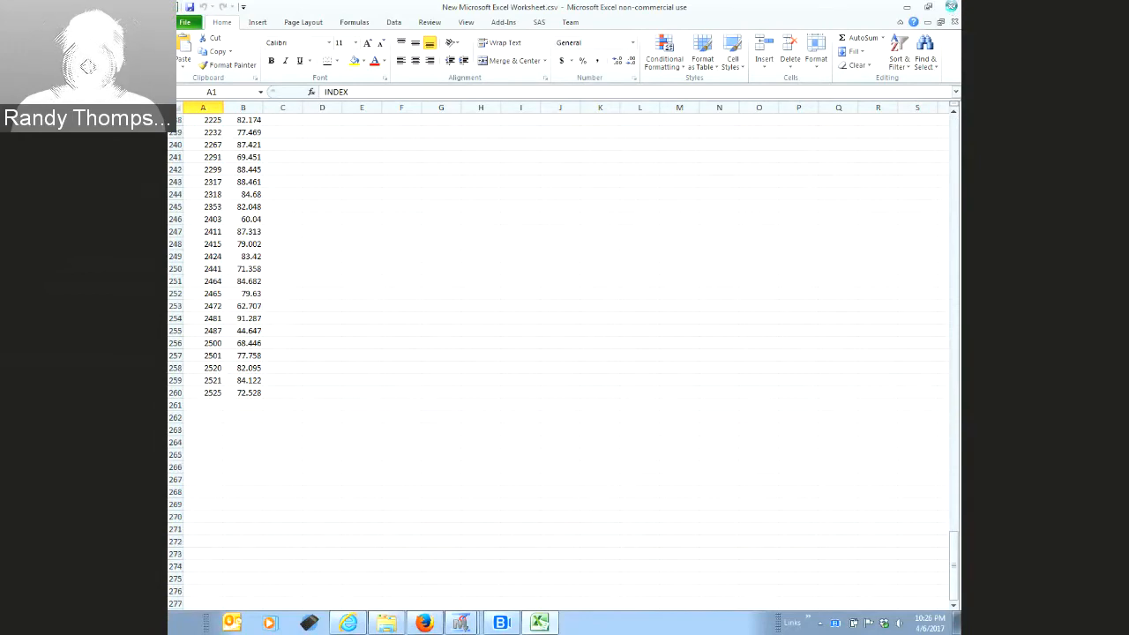
click(951, 6)
Copy the name Sync411_Moneyball_20170406-results from the Word results file's rename field
right_click(378, 494)
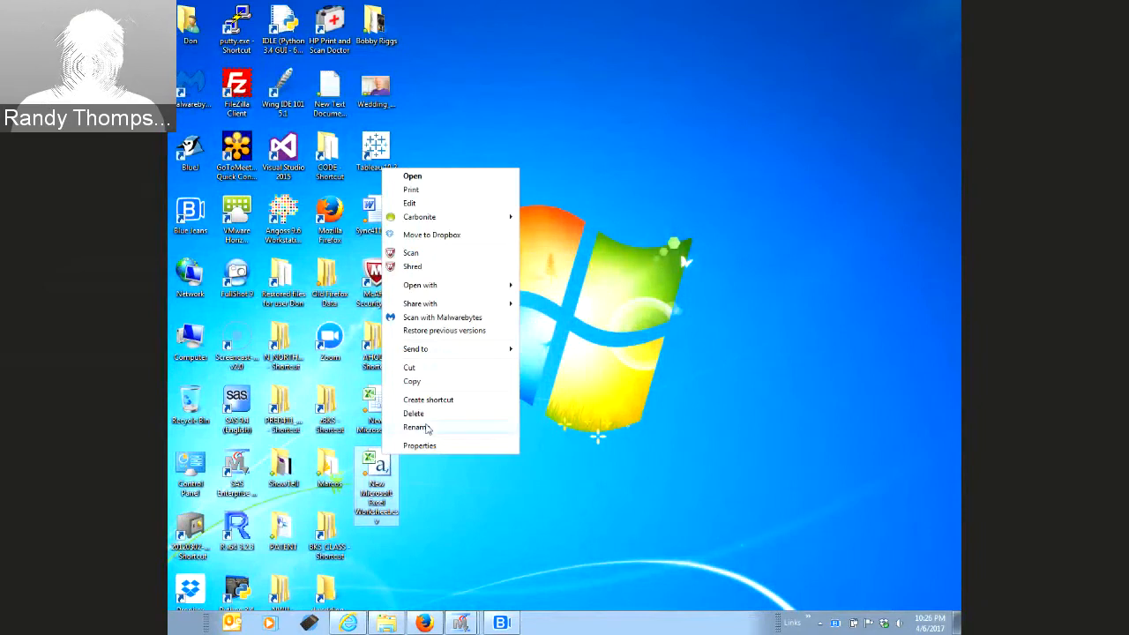
click(414, 427)
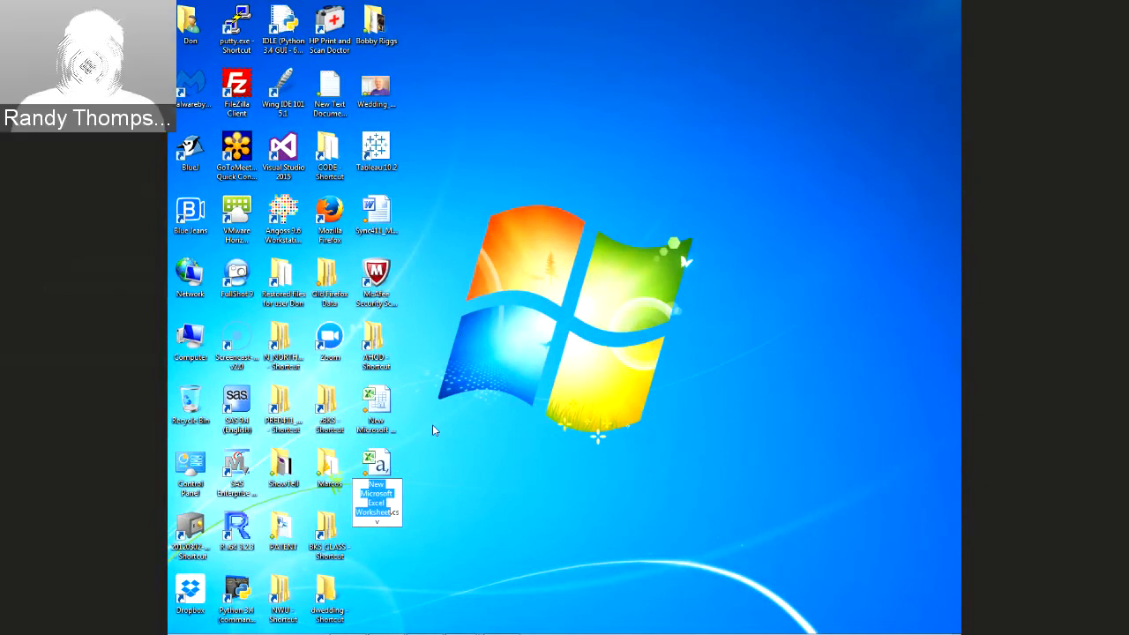
right_click(388, 219)
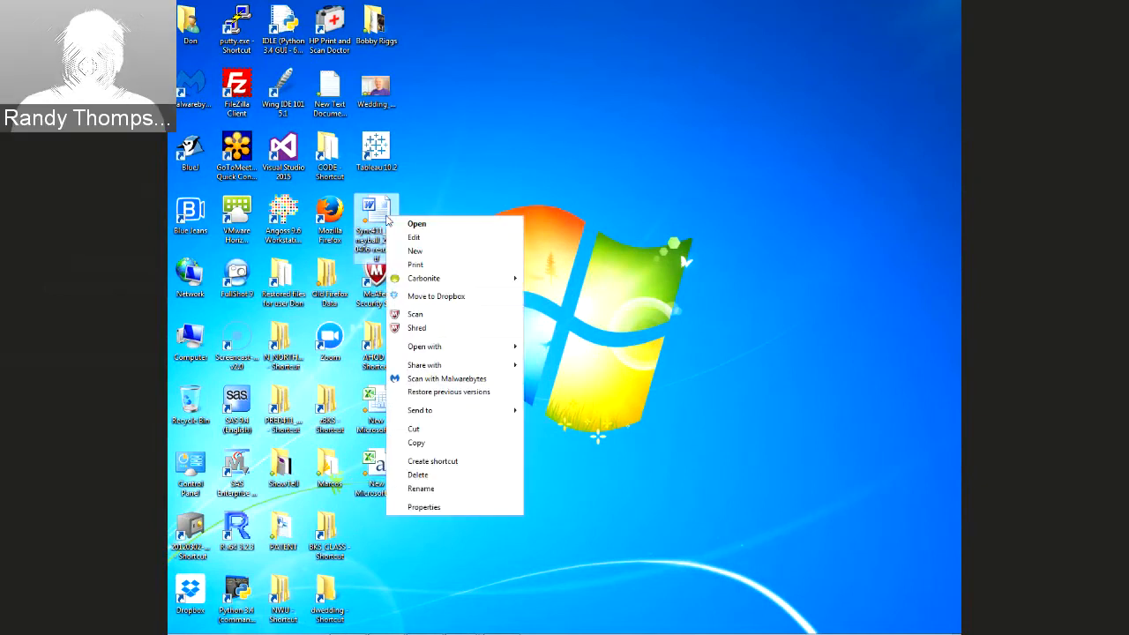
click(421, 489)
key(ctrl+c)
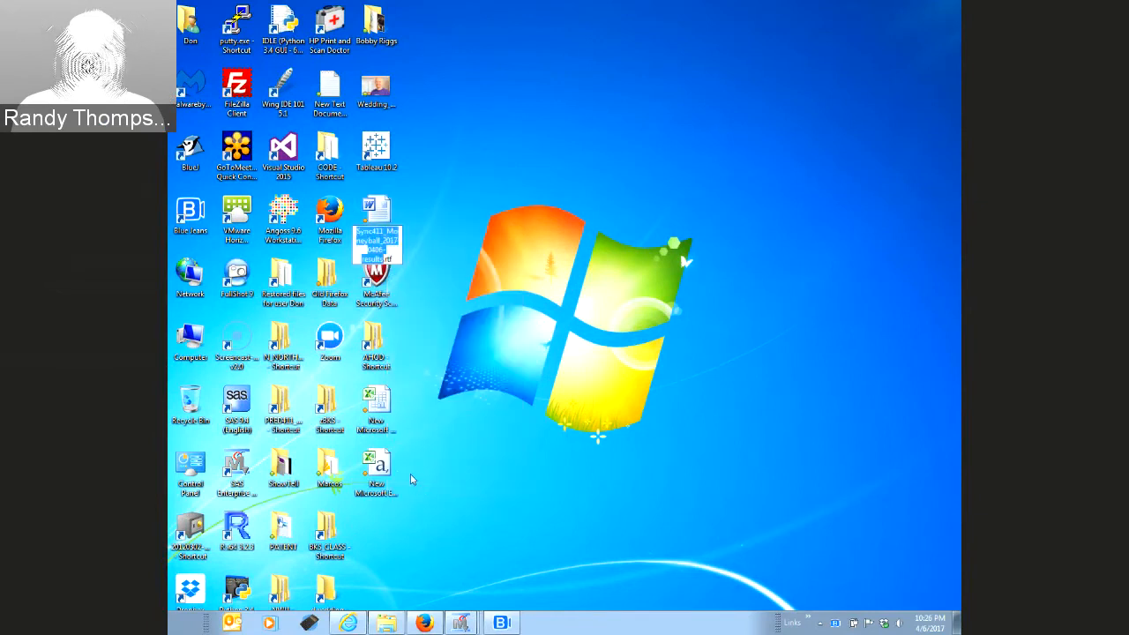
Rename the CSV file to Sync411_Moneyball_20170406-results.csv by pasting the copied name
click(377, 462)
right_click(377, 459)
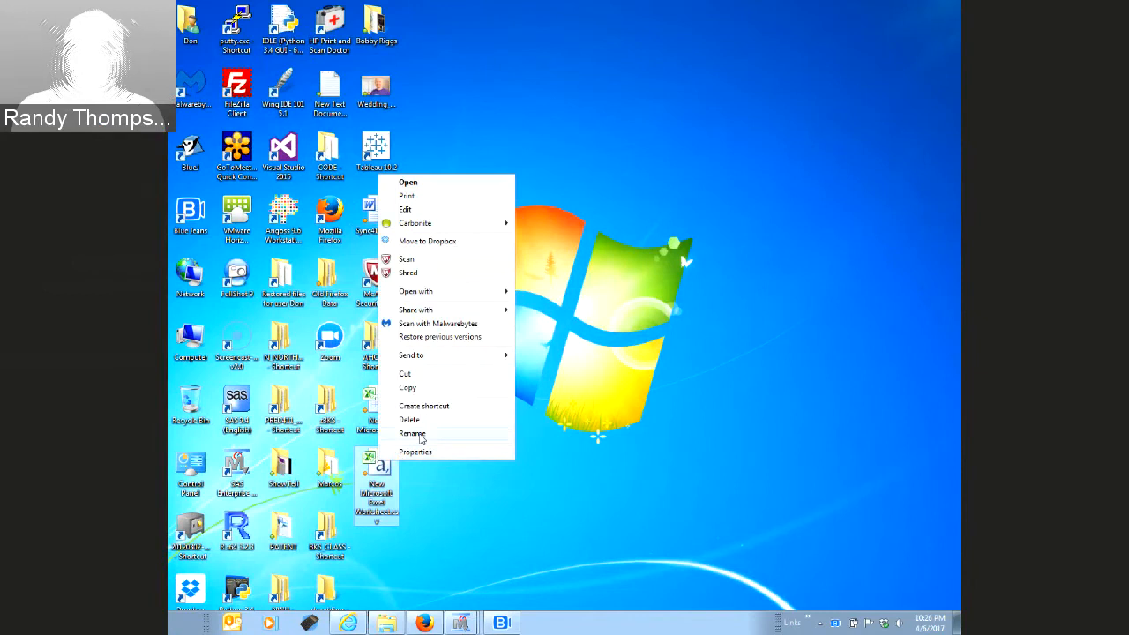
click(411, 434)
key(ctrl+v)
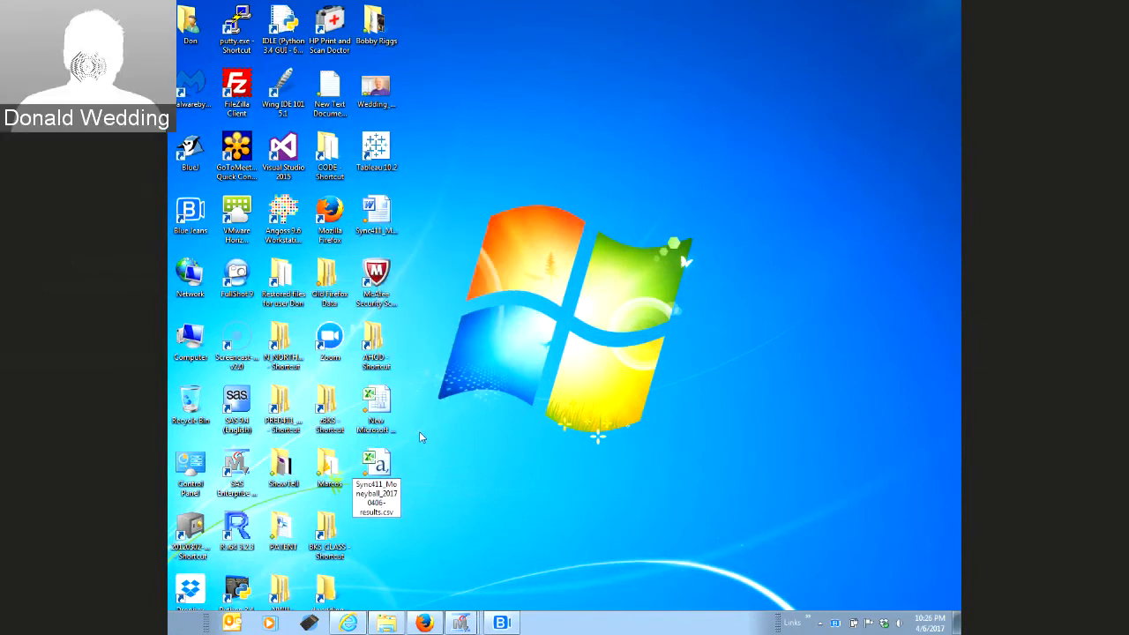
key(Return)
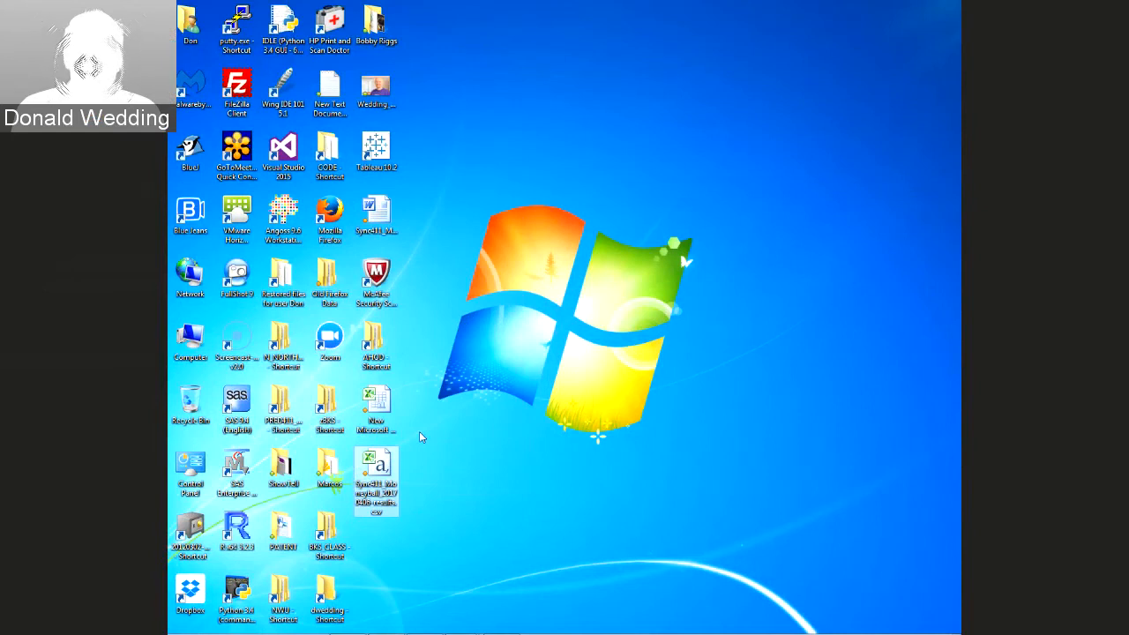
mouse_move(507, 632)
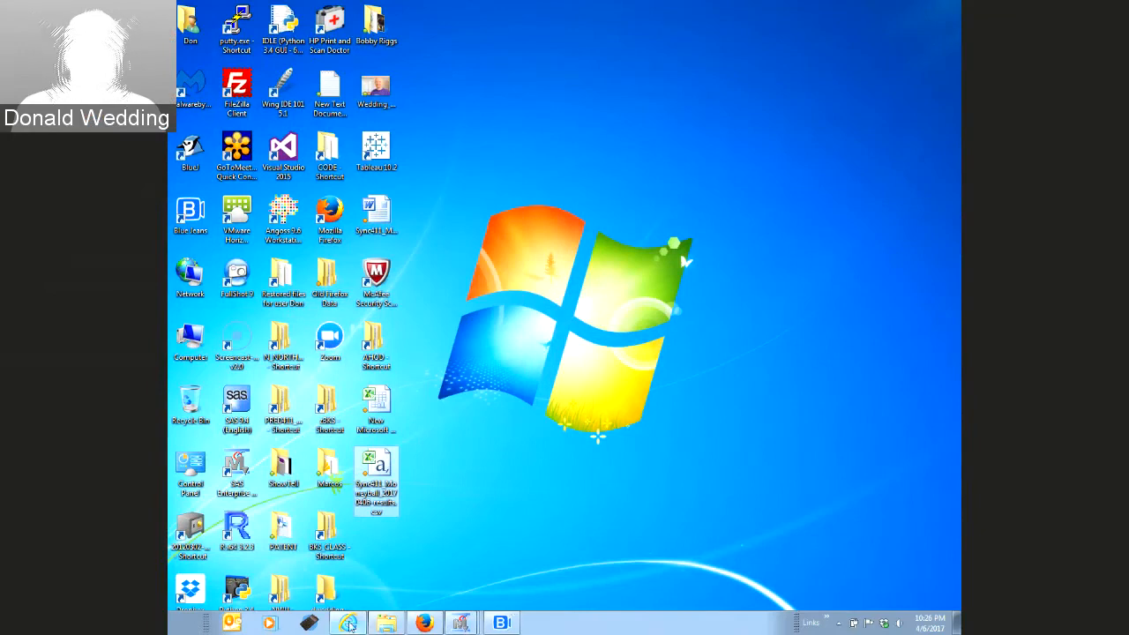
Return to the SAS Studio code and highlight HW.MONEYBALL_TEST on line 8
click(424, 624)
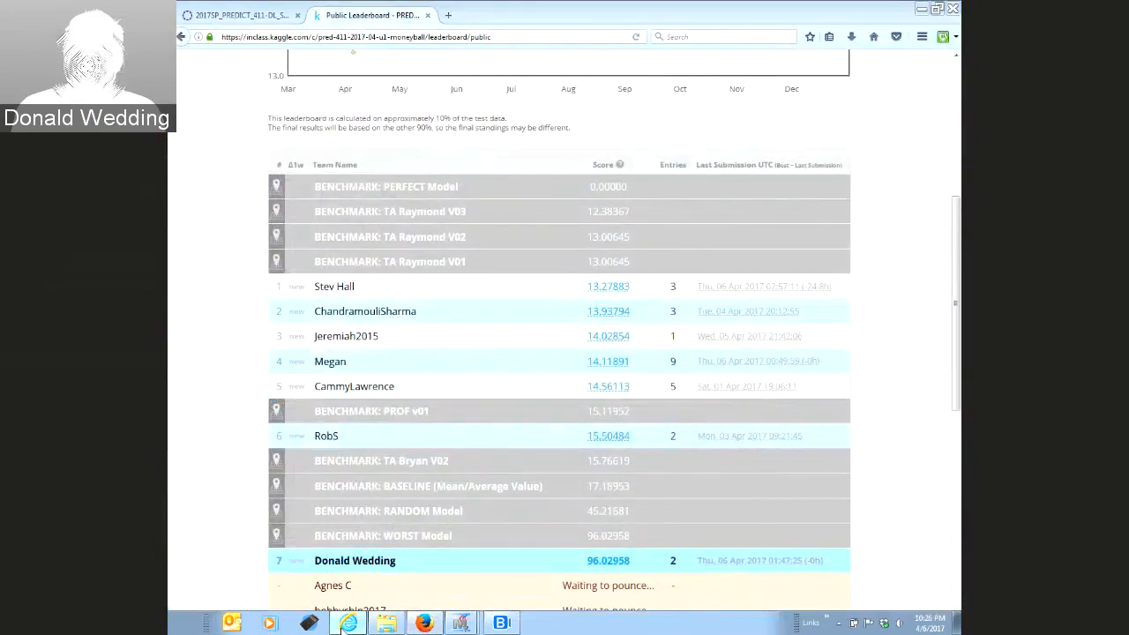
click(348, 623)
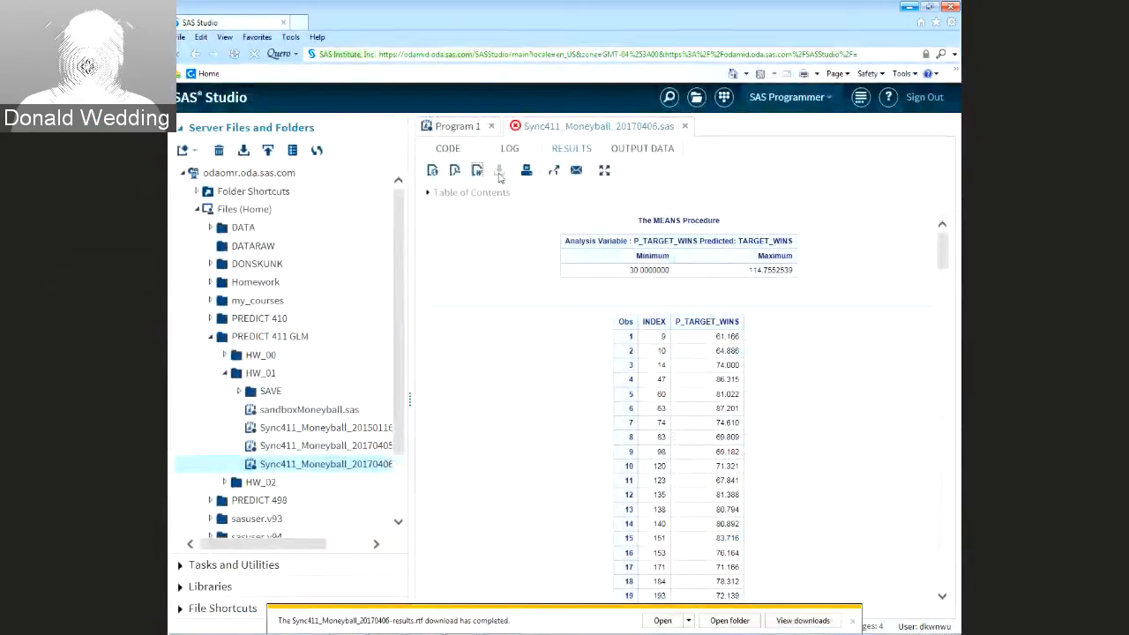
click(450, 149)
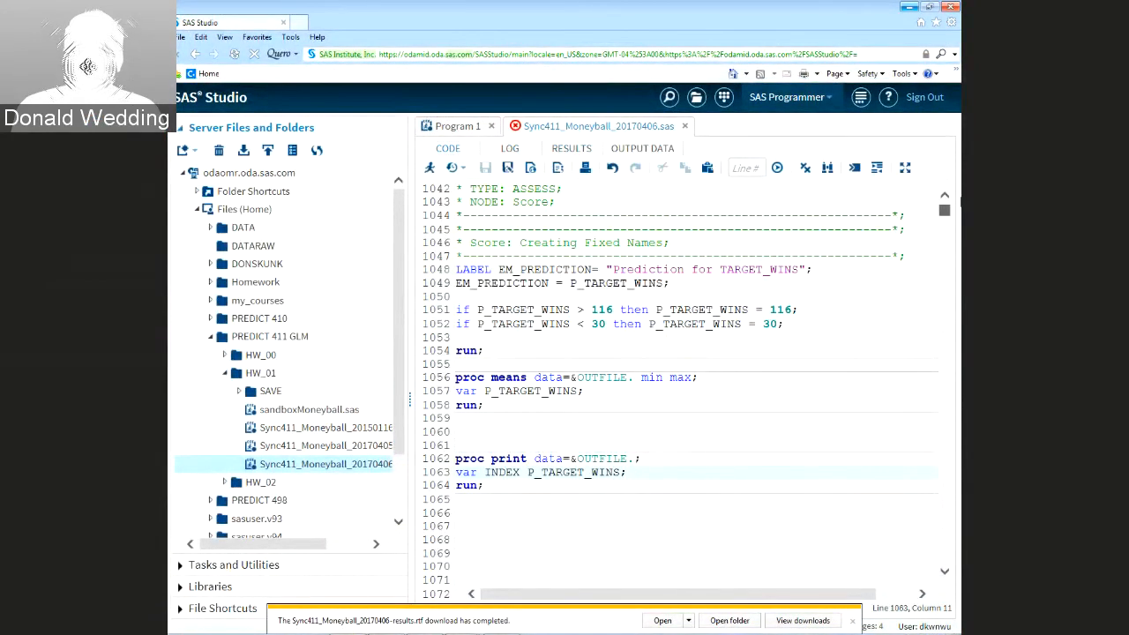
drag(944, 557, 960, 202)
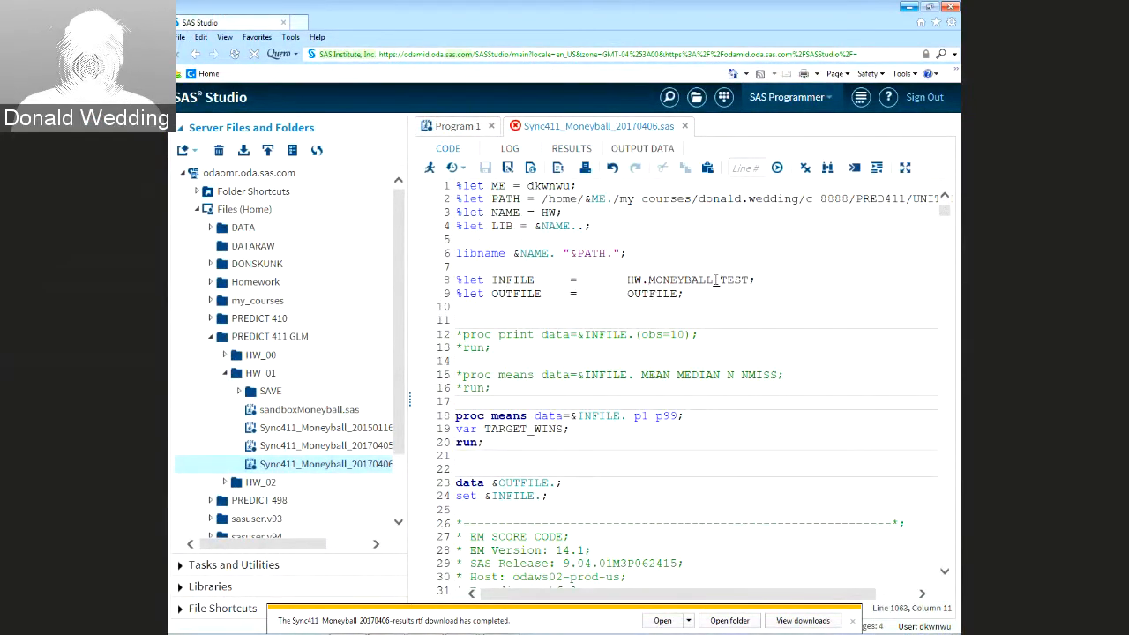
click(716, 280)
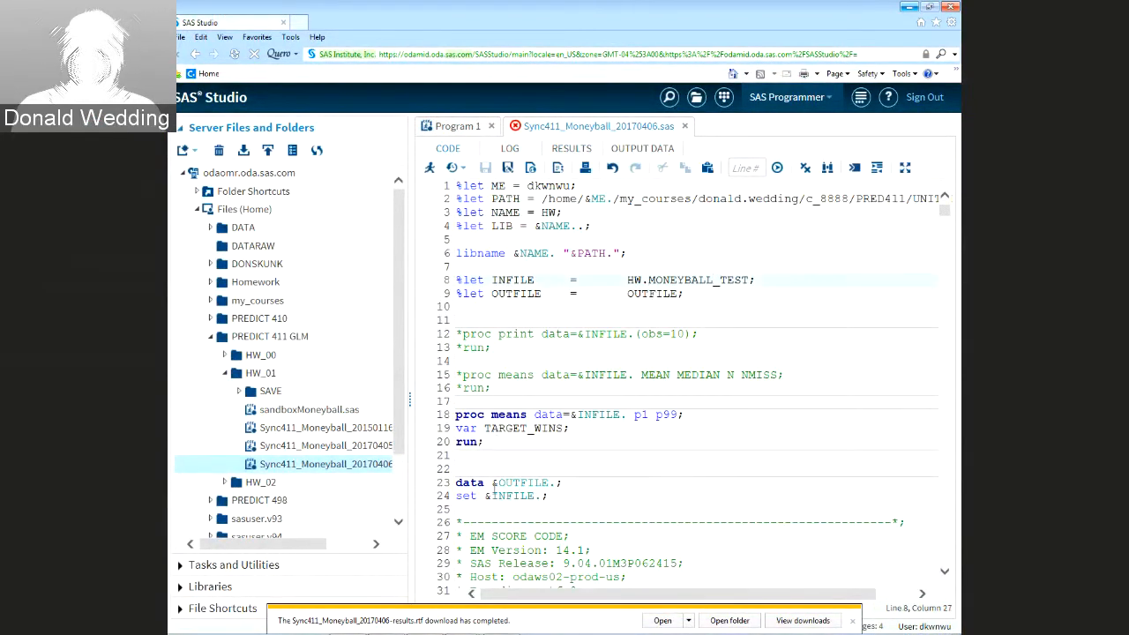
drag(629, 279, 755, 280)
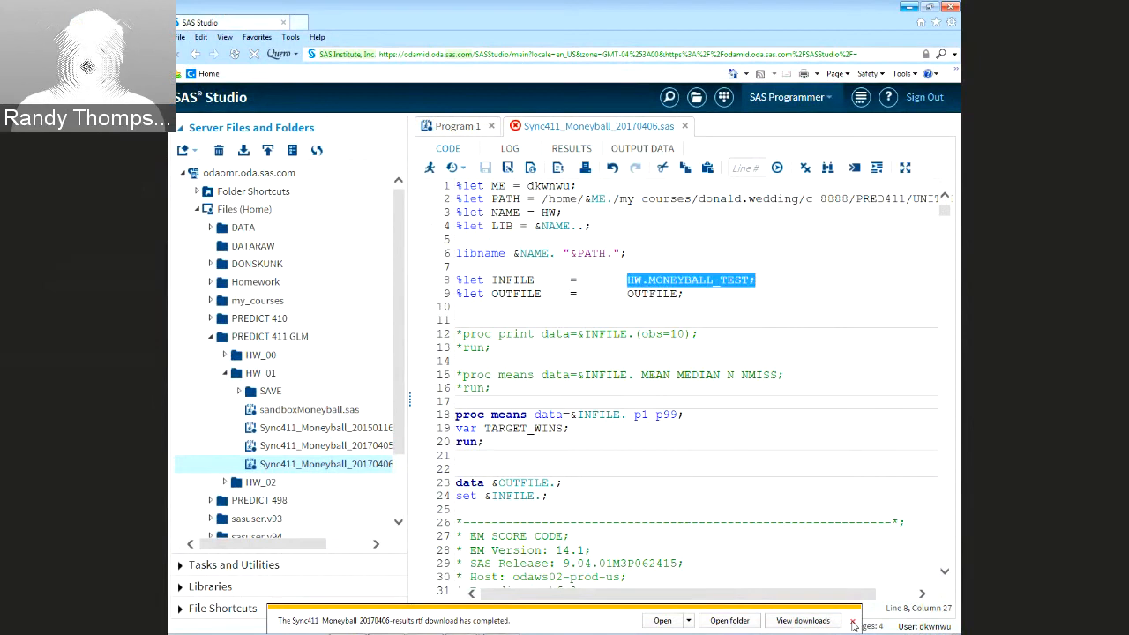
Dismiss the finished-download notice, review the scoring and print steps, and minimize SAS Studio
click(853, 623)
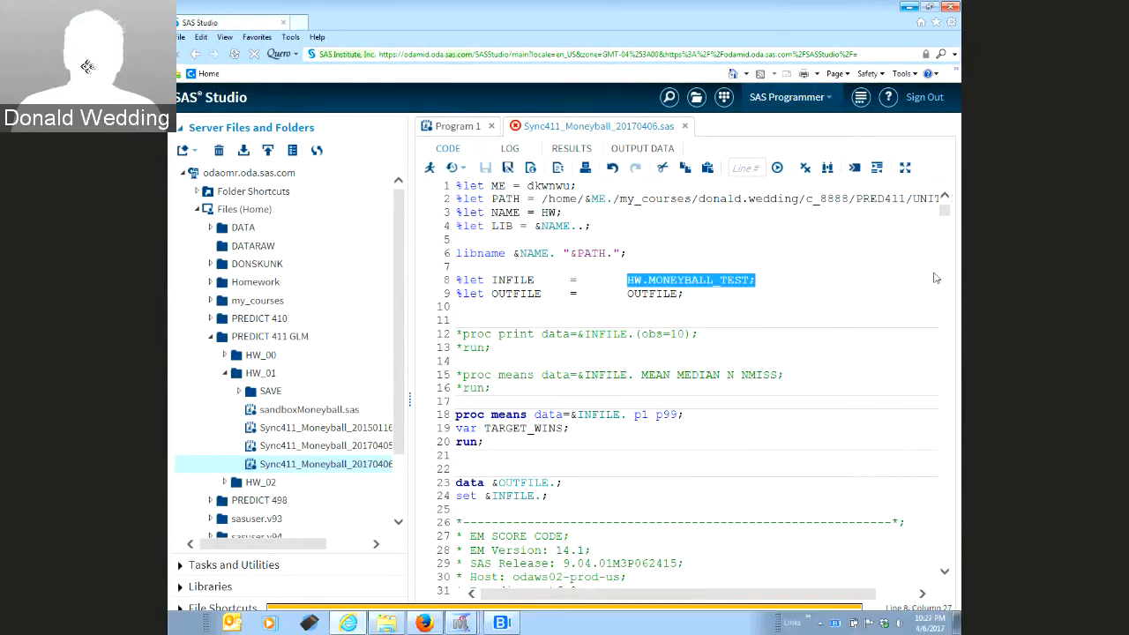
click(947, 236)
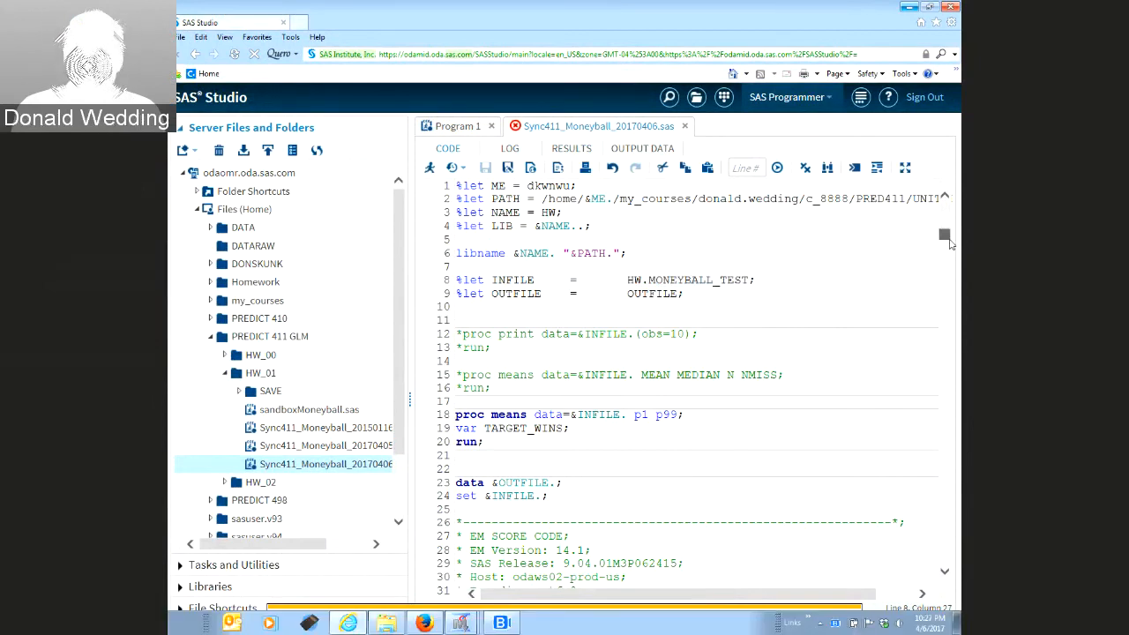
drag(948, 238, 949, 551)
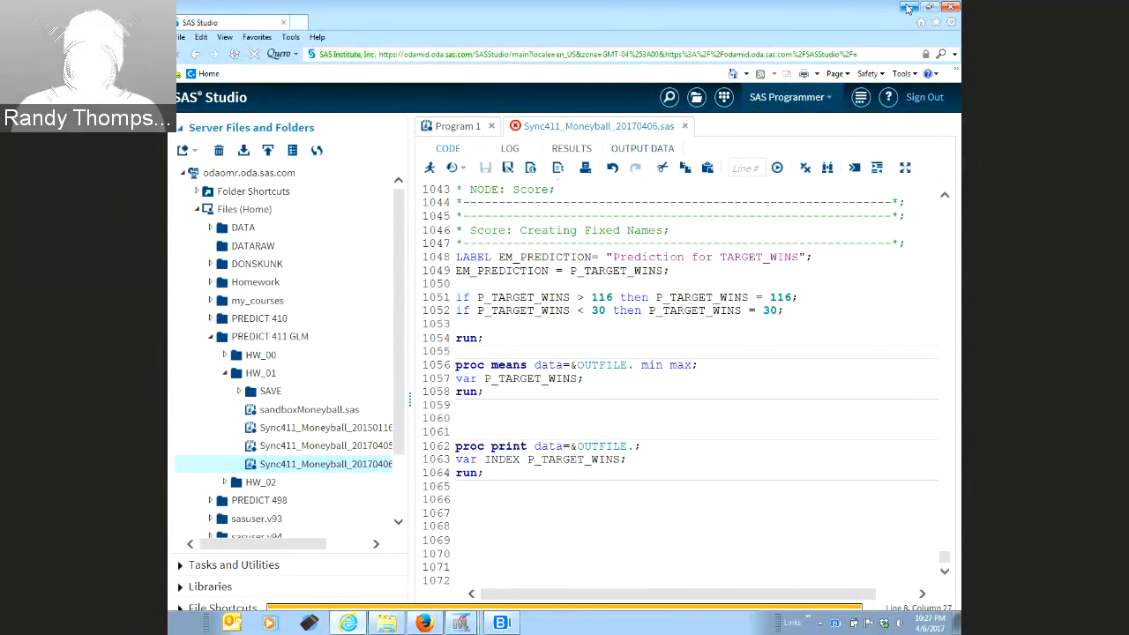
click(908, 8)
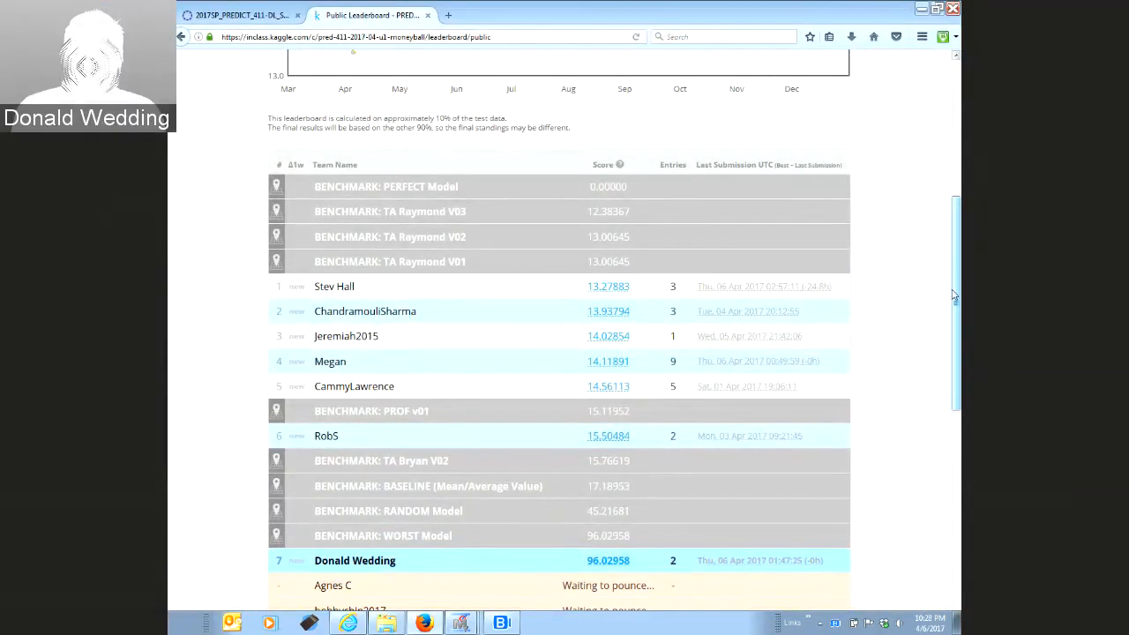
drag(956, 265, 958, 130)
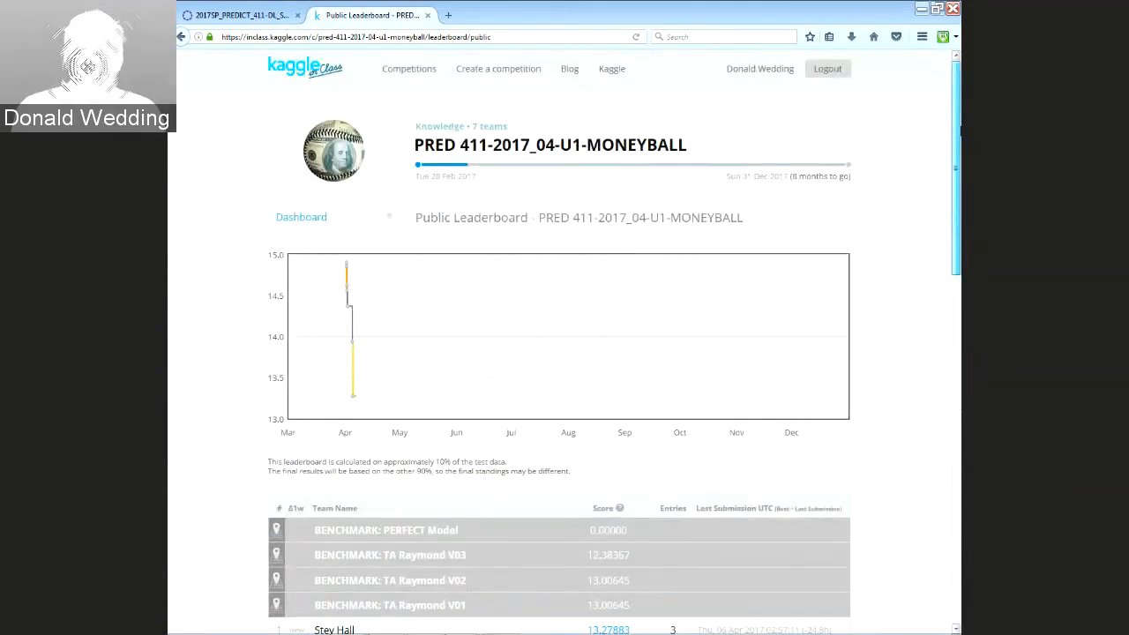
scroll(730, 319, down, 10)
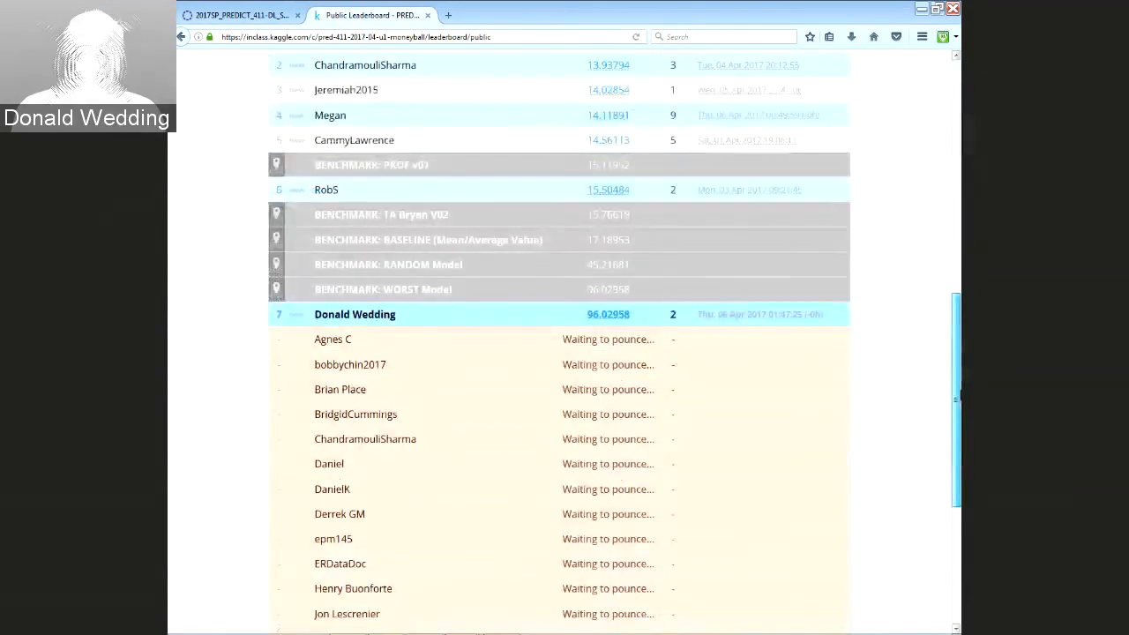
click(485, 202)
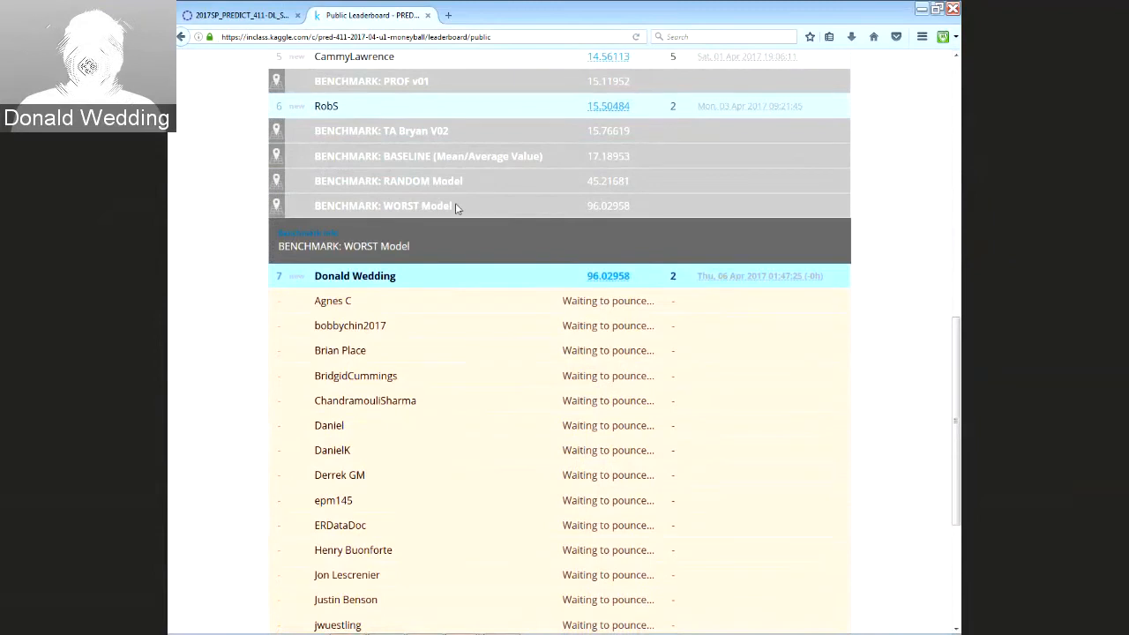
click(639, 205)
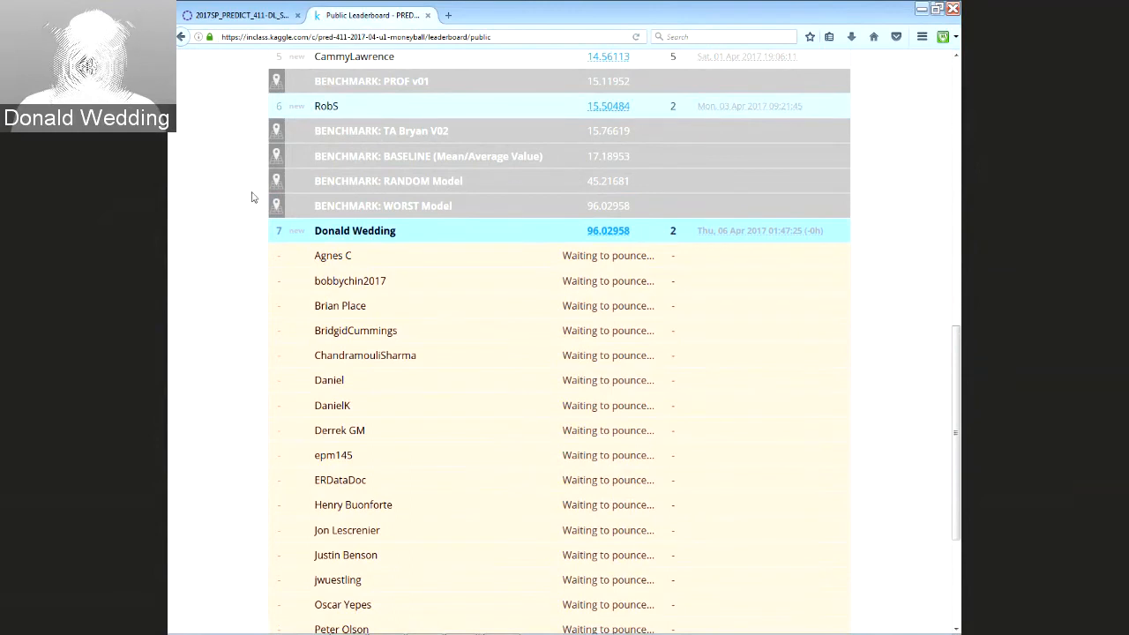
mouse_move(418, 179)
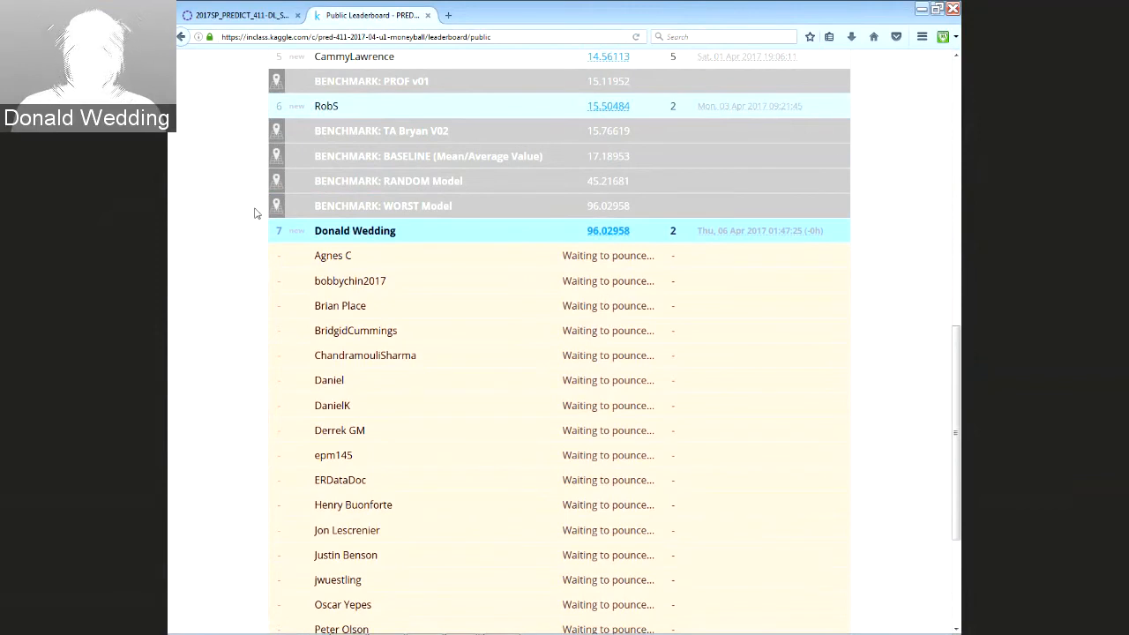
click(272, 156)
drag(951, 407, 957, 141)
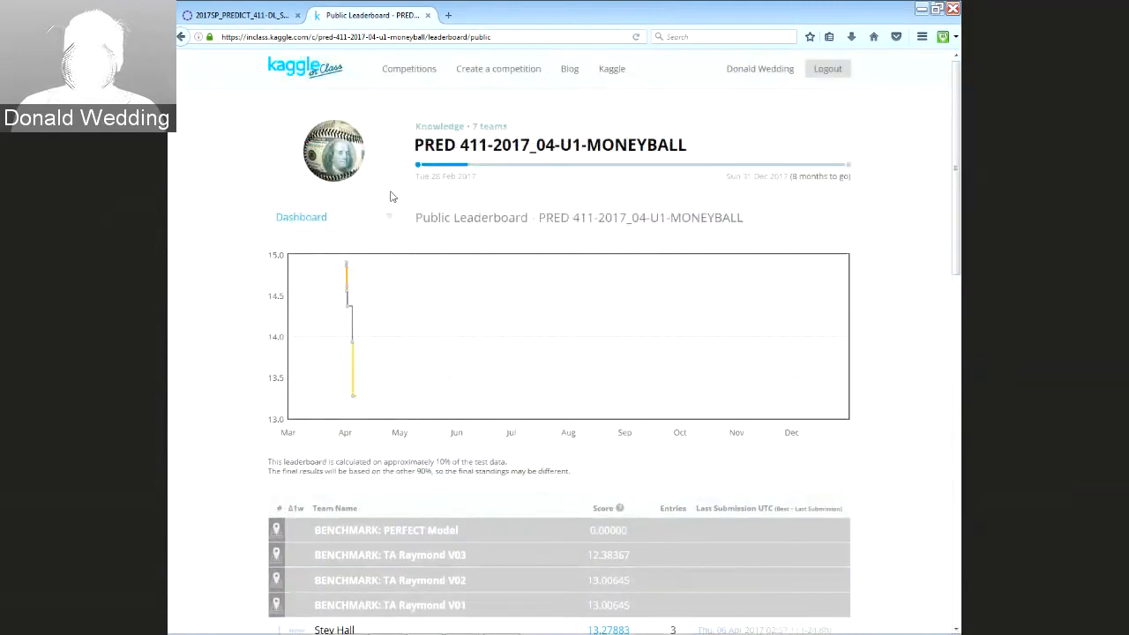
Attach Sync411_Moneyball_20170406-results.csv to a new Kaggle submission
mouse_move(370, 217)
click(321, 268)
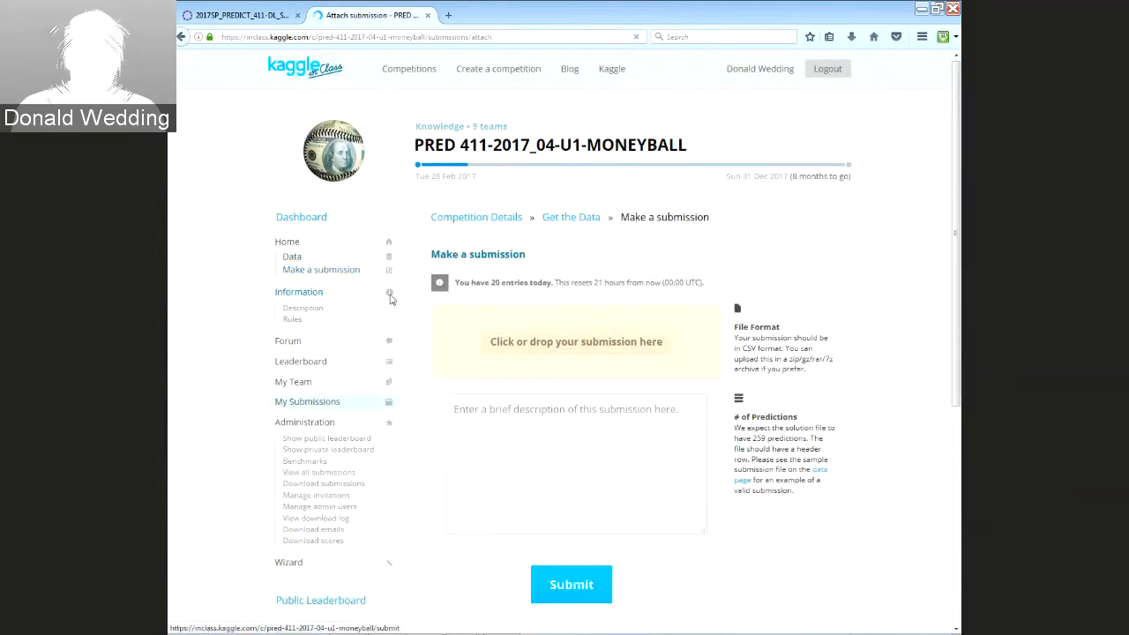
click(939, 10)
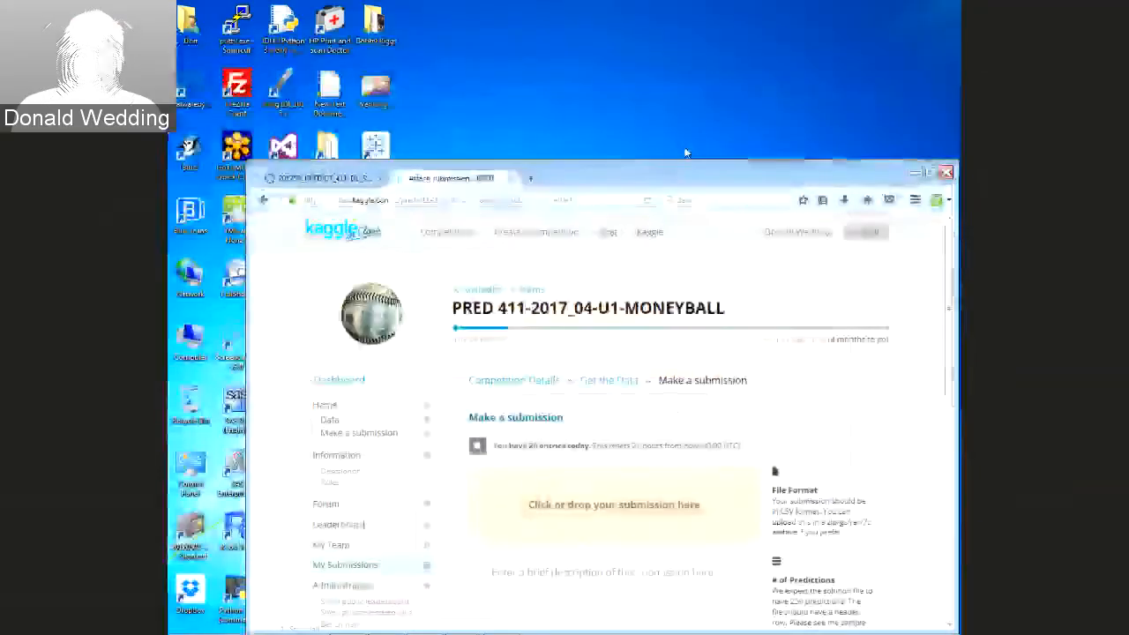
drag(686, 168, 861, 12)
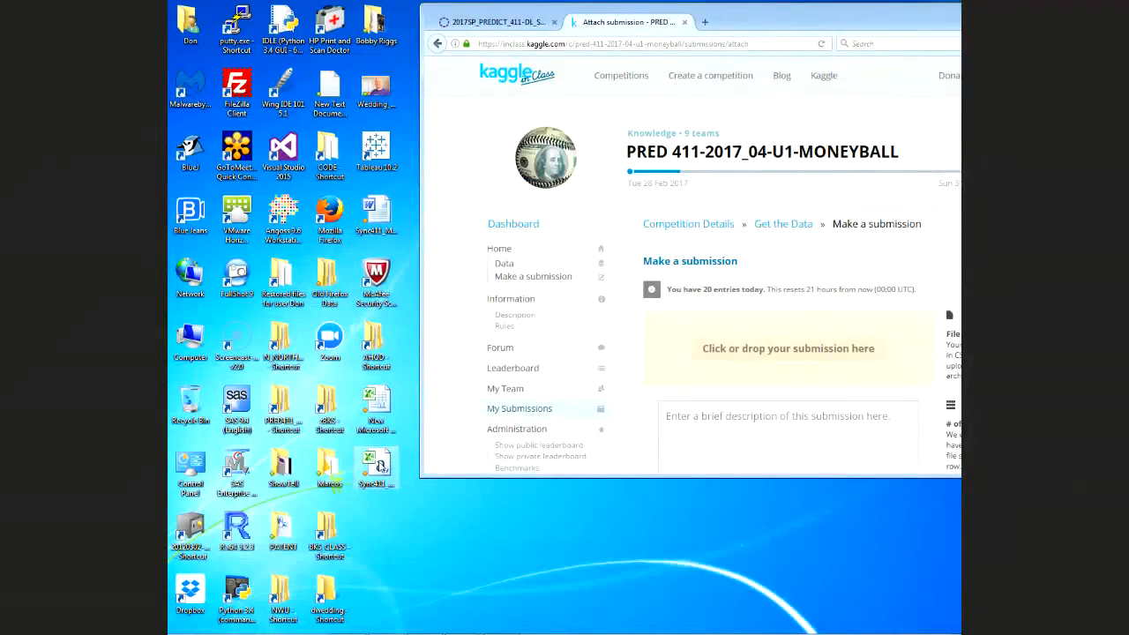
drag(640, 376, 732, 349)
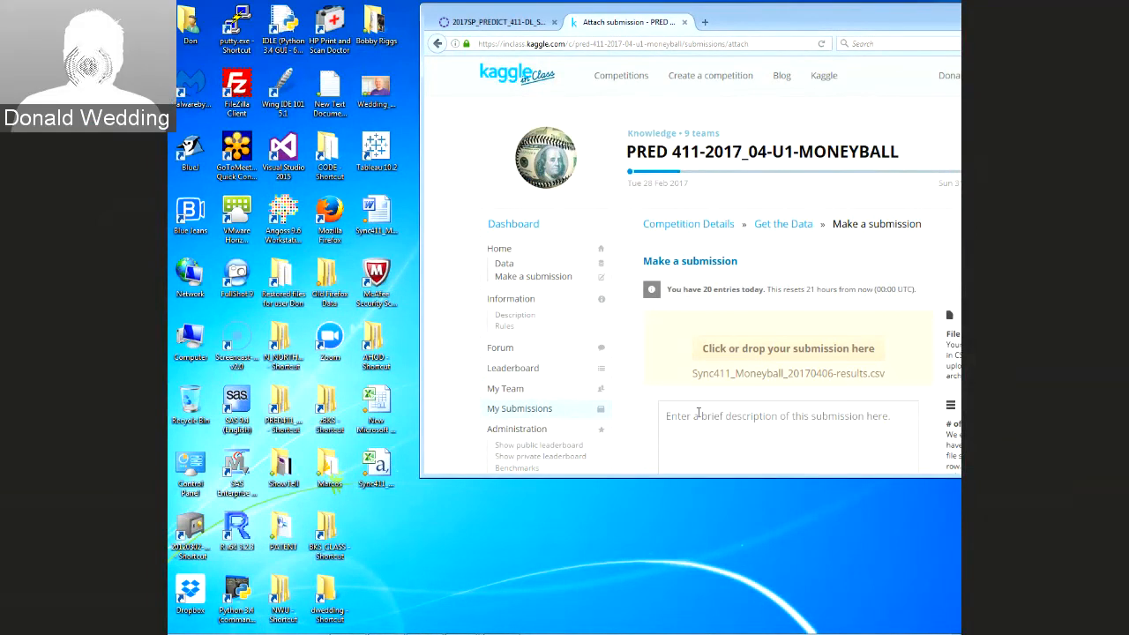
Enter the description 'Sync Session for Moneyball using Enterprise Miner'
text(S)
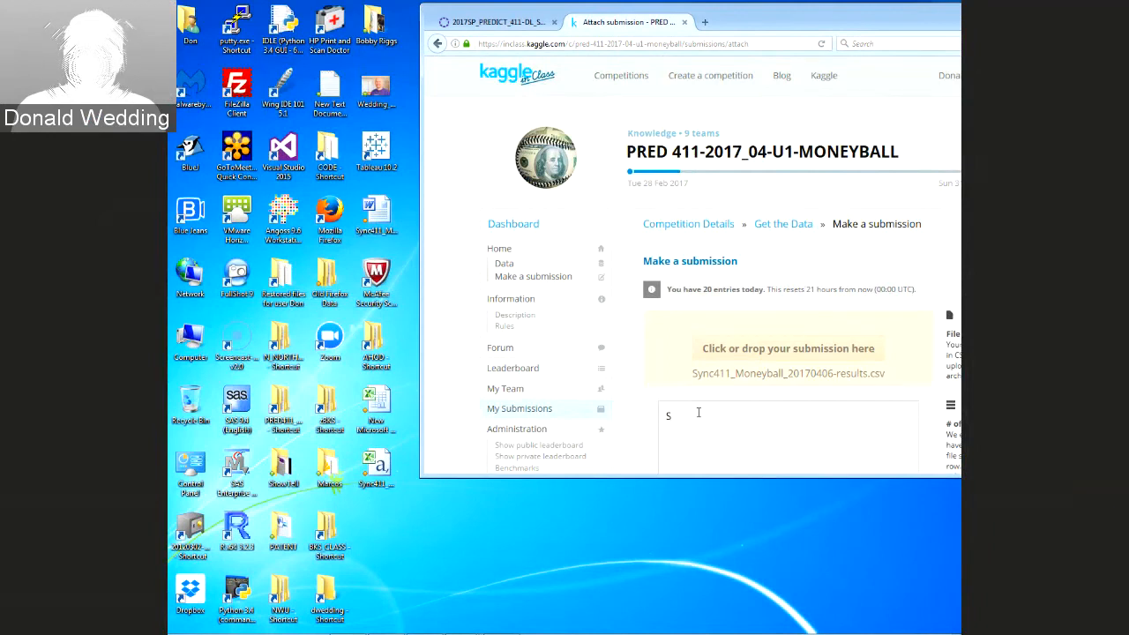
text(yc)
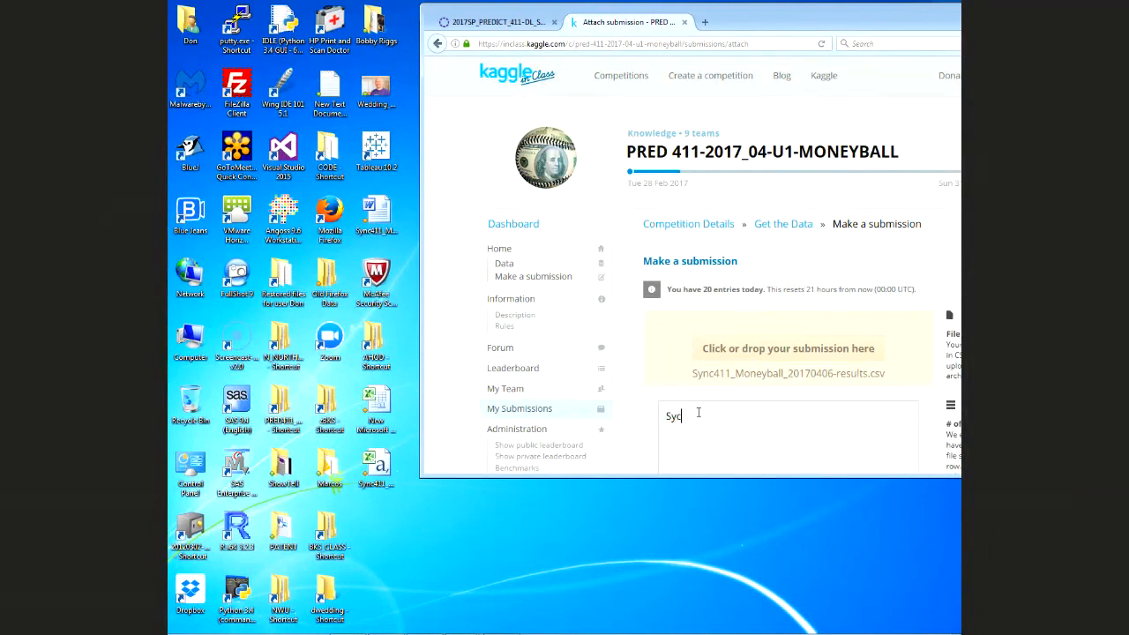
key(BackSpace)
text(nc Session f)
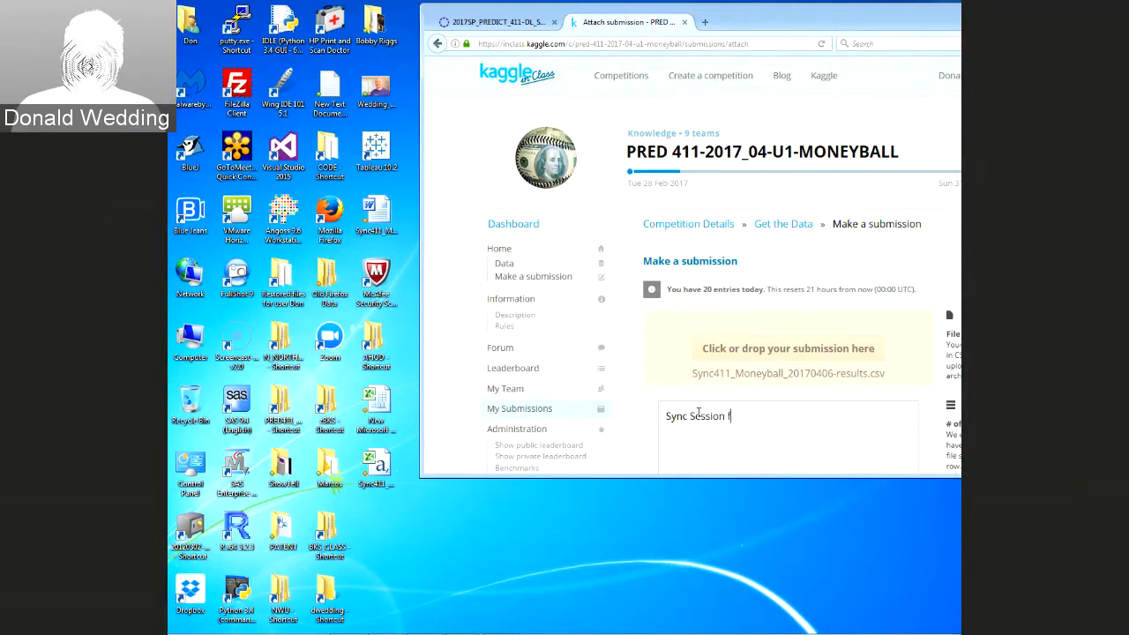
text(rom Mone)
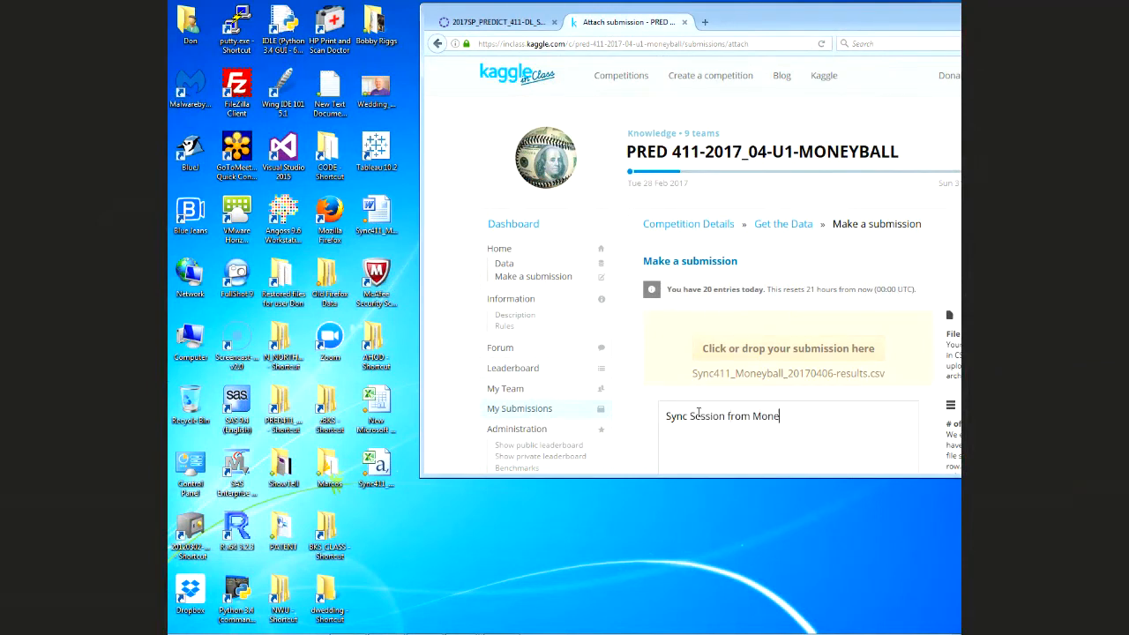
text(yball)
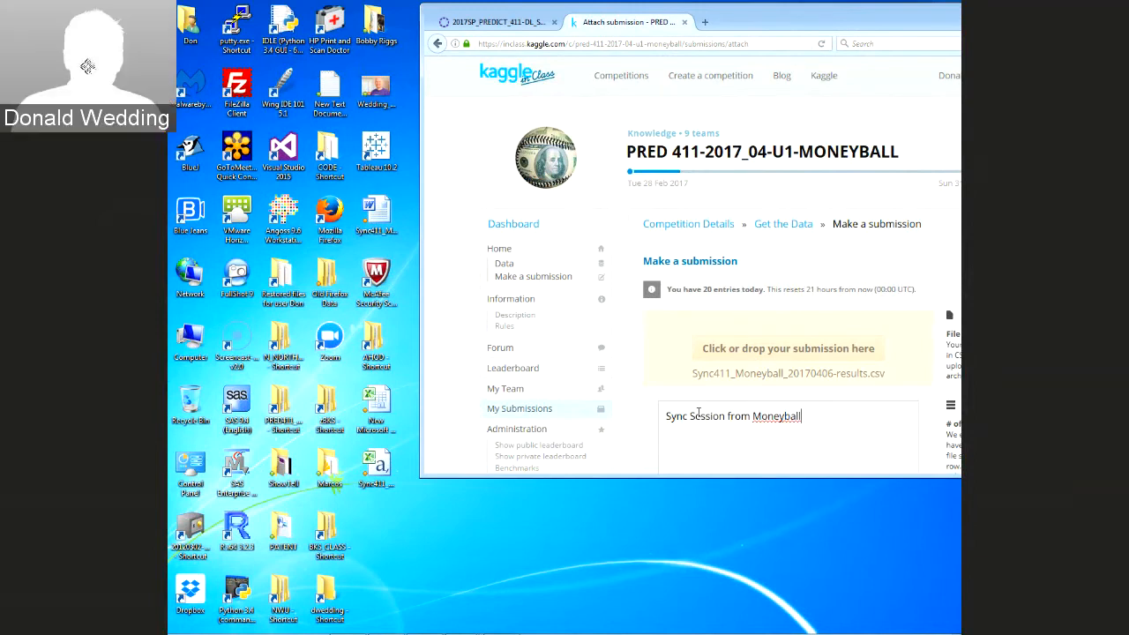
key(BackSpace)
key(BackSpace)
key(BackSpace)
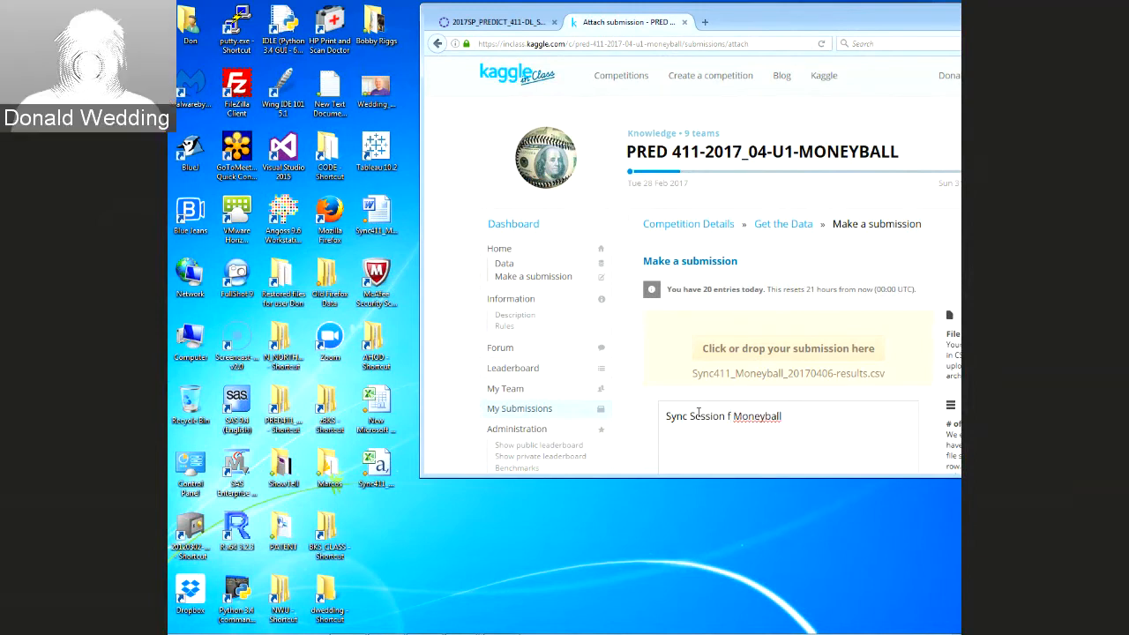
text(or)
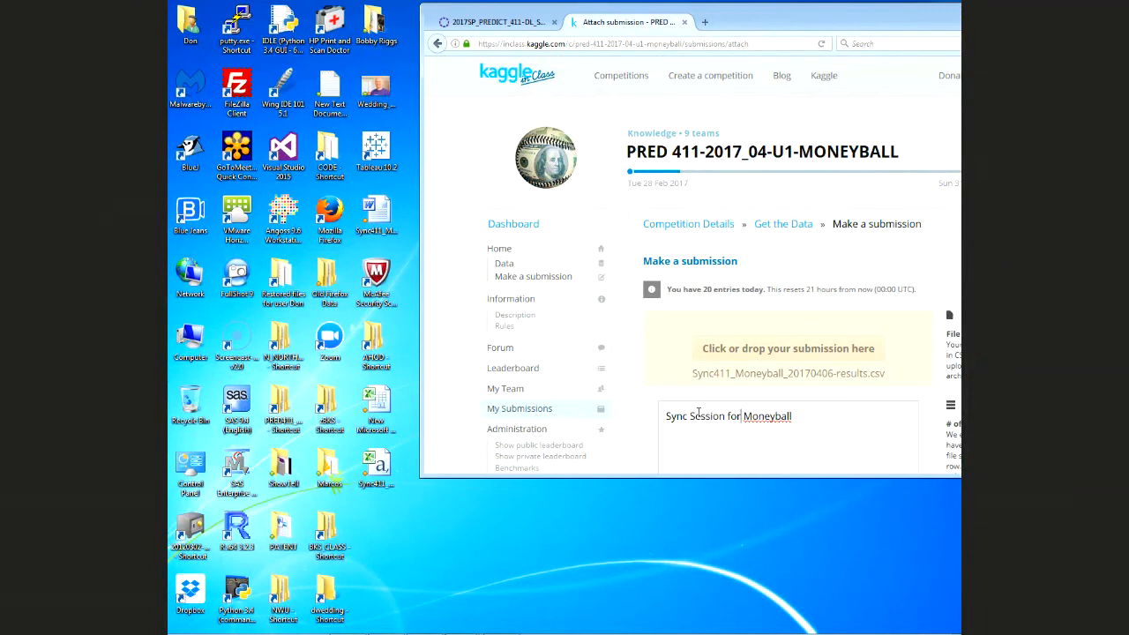
key(End)
text(using Enterprise Miner)
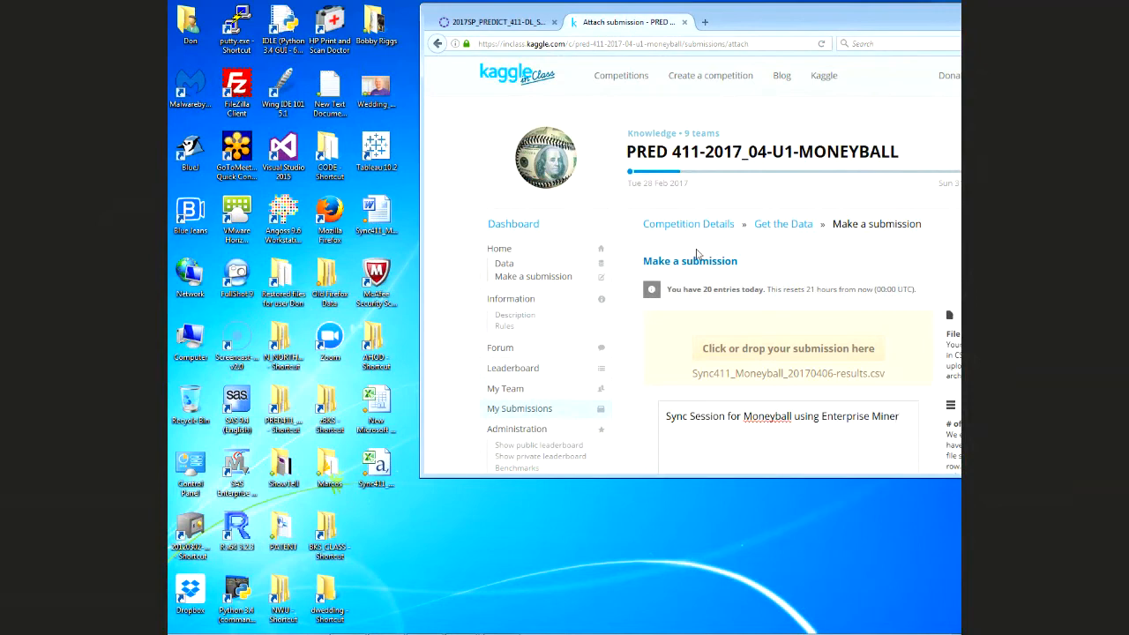
Maximize the browser window and submit the results file
drag(789, 25, 573, 39)
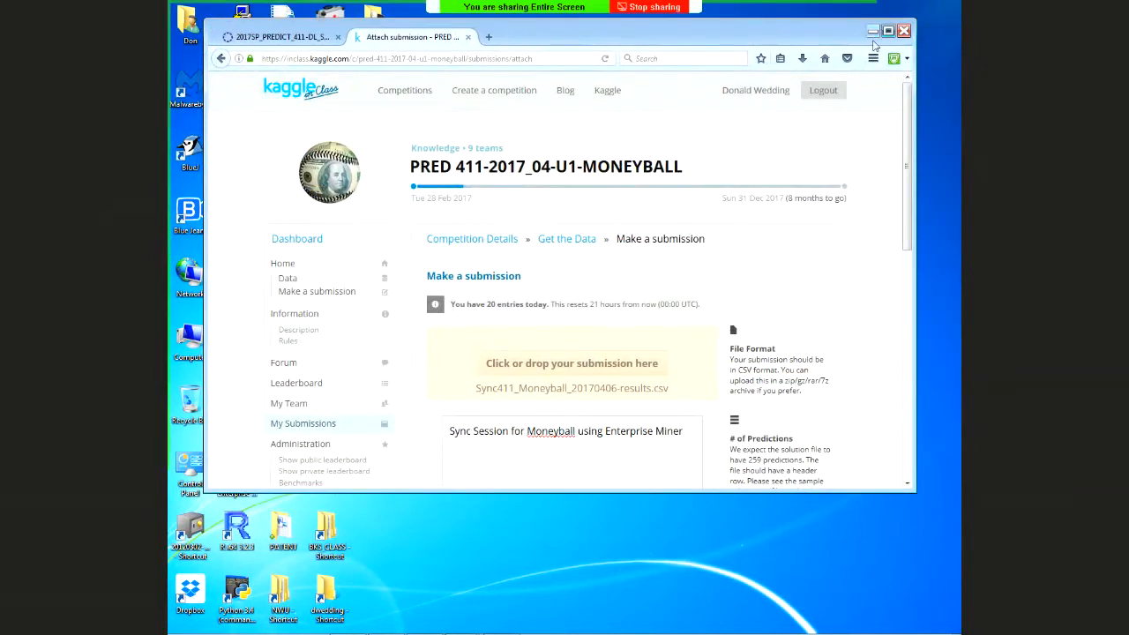
click(888, 31)
click(573, 582)
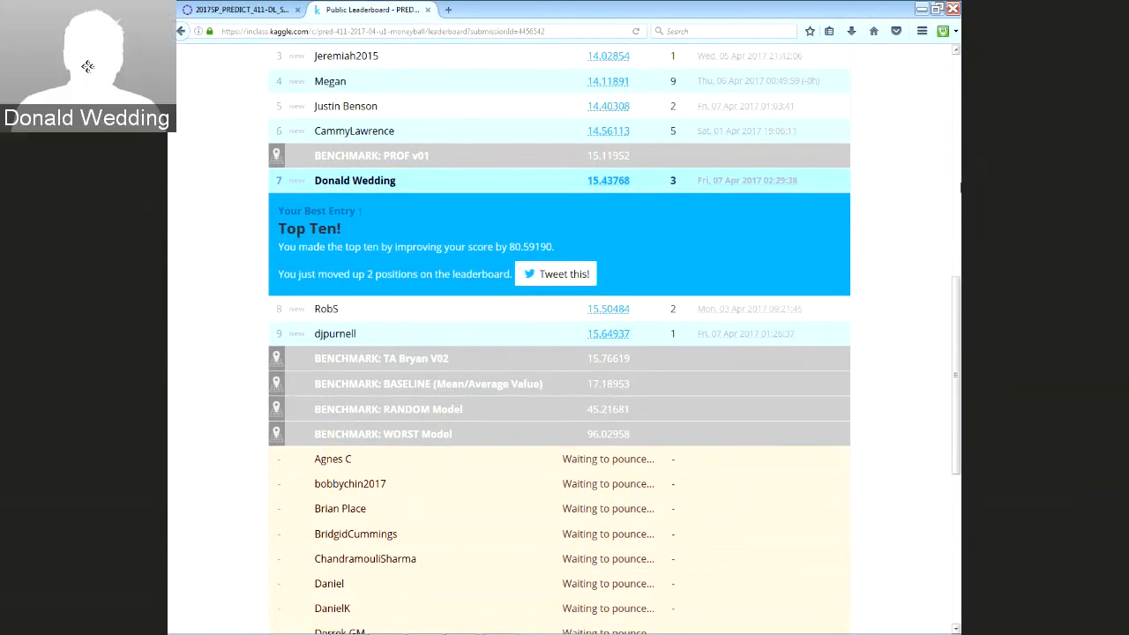
Scroll the public leaderboard to confirm the entry ranks seventh with score 15.43768
scroll(923, 262, up, 5)
scroll(923, 262, down, 3)
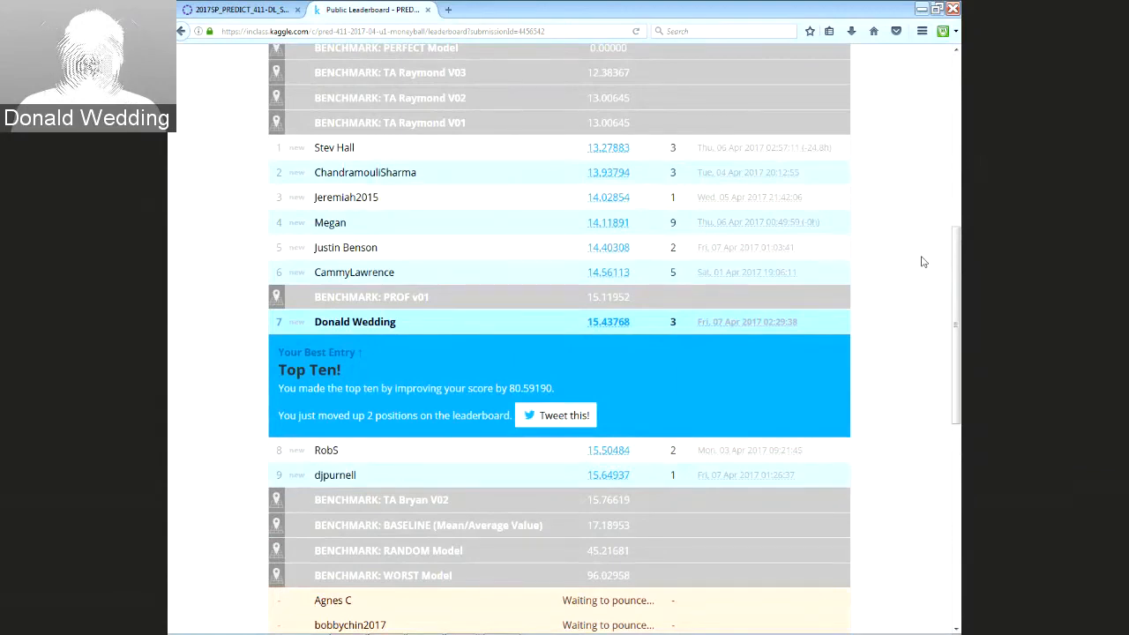
scroll(219, 146, up, 9)
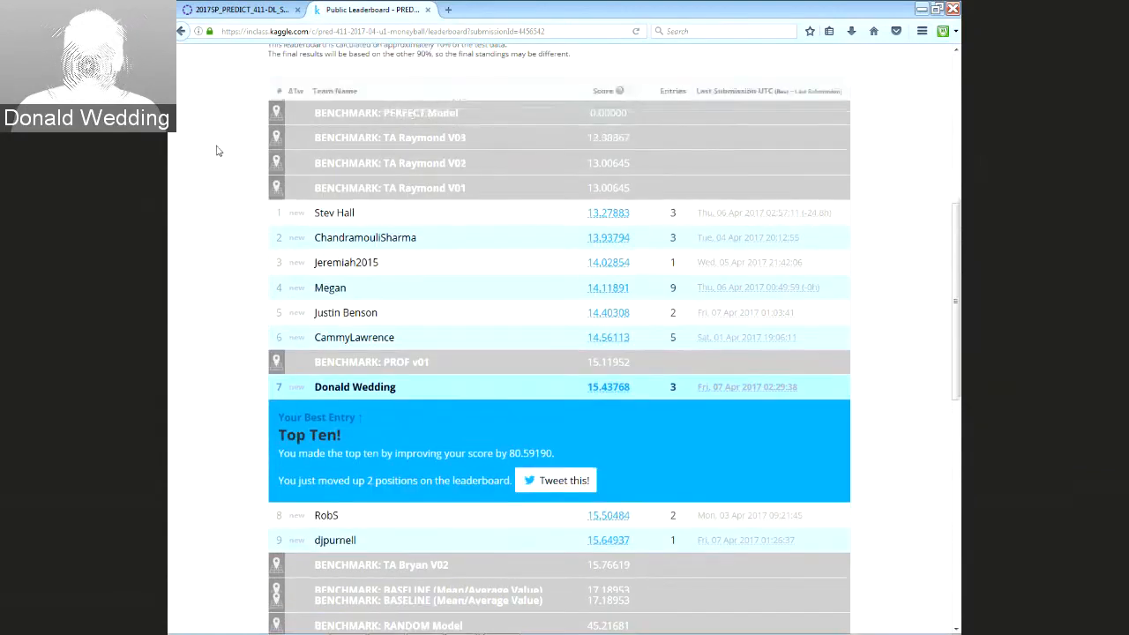
mouse_move(391, 218)
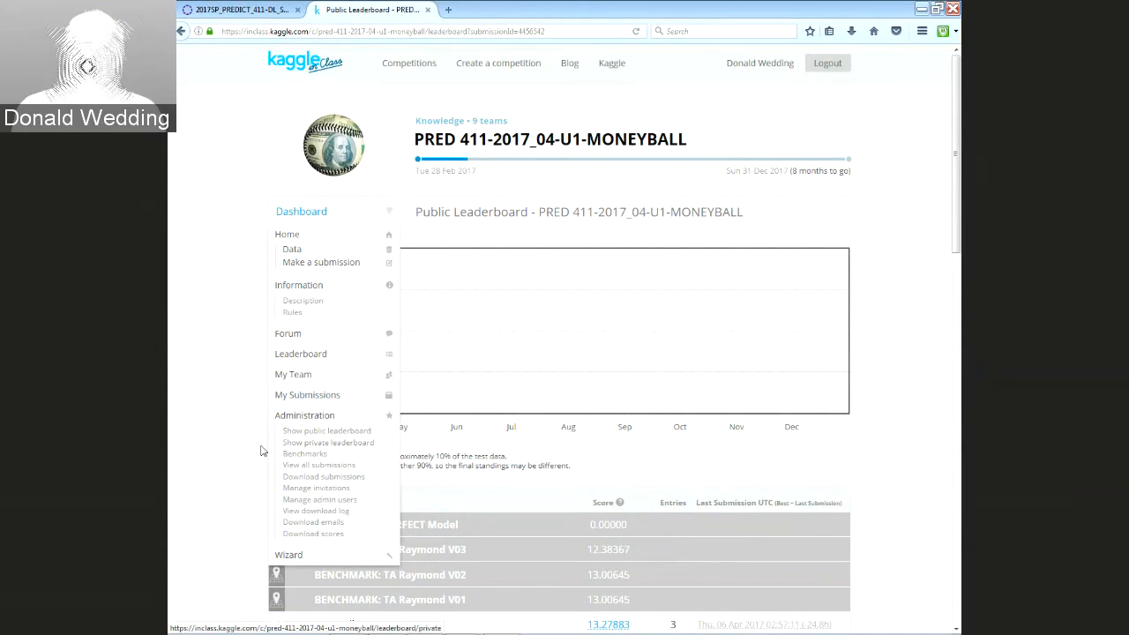
scroll(227, 448, down, 4)
scroll(213, 448, down, 4)
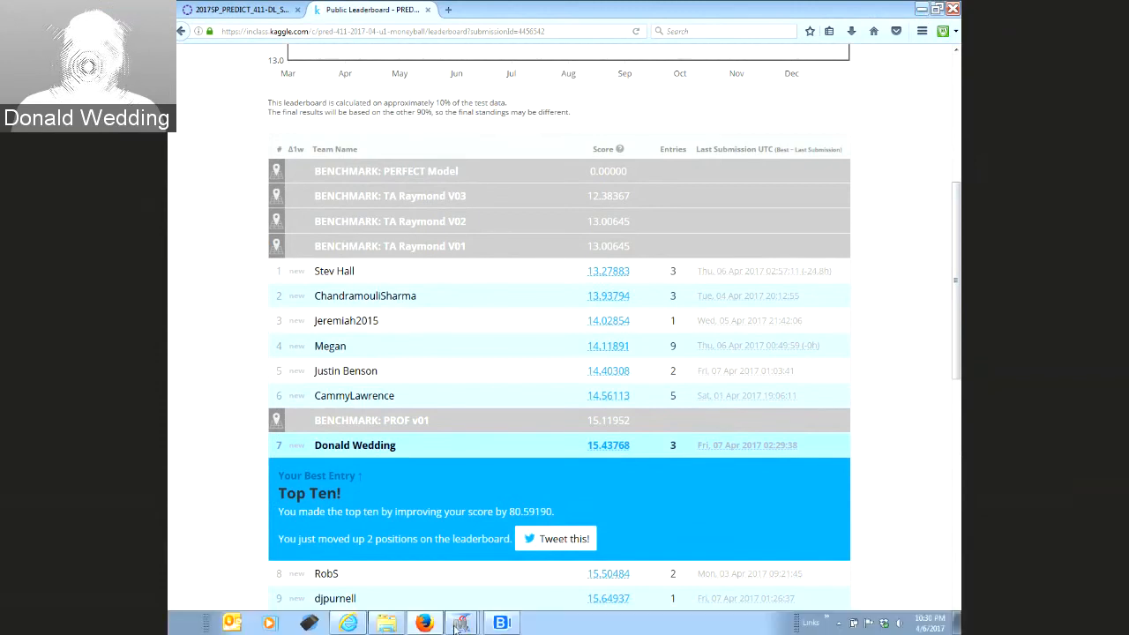
Close the Score results and data exploration windows in Enterprise Miner
click(454, 627)
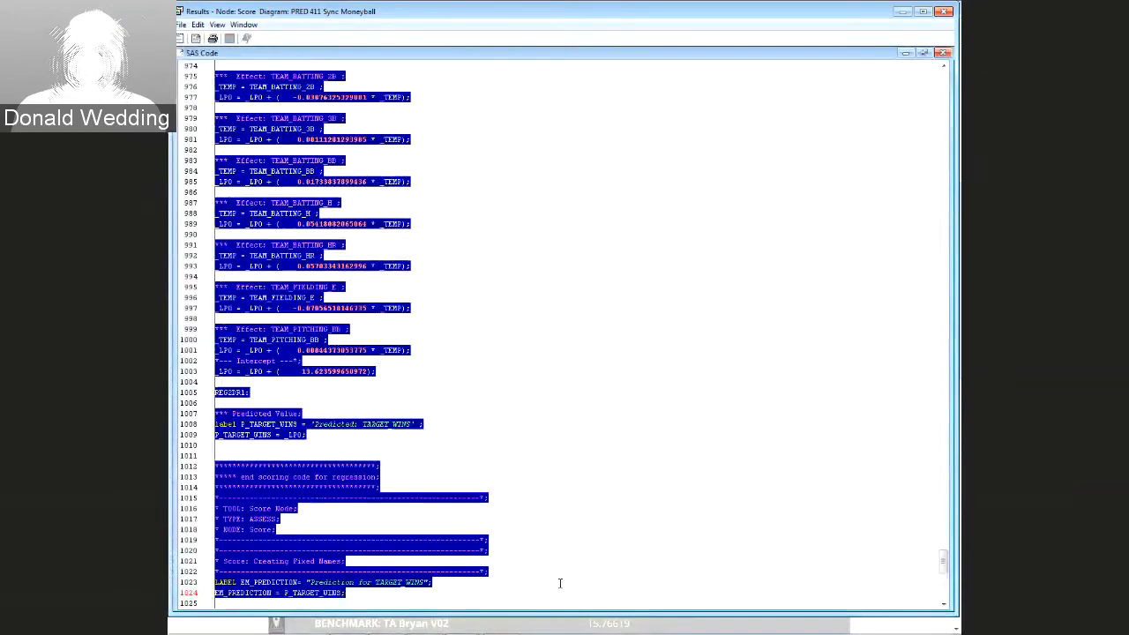
click(719, 340)
click(944, 11)
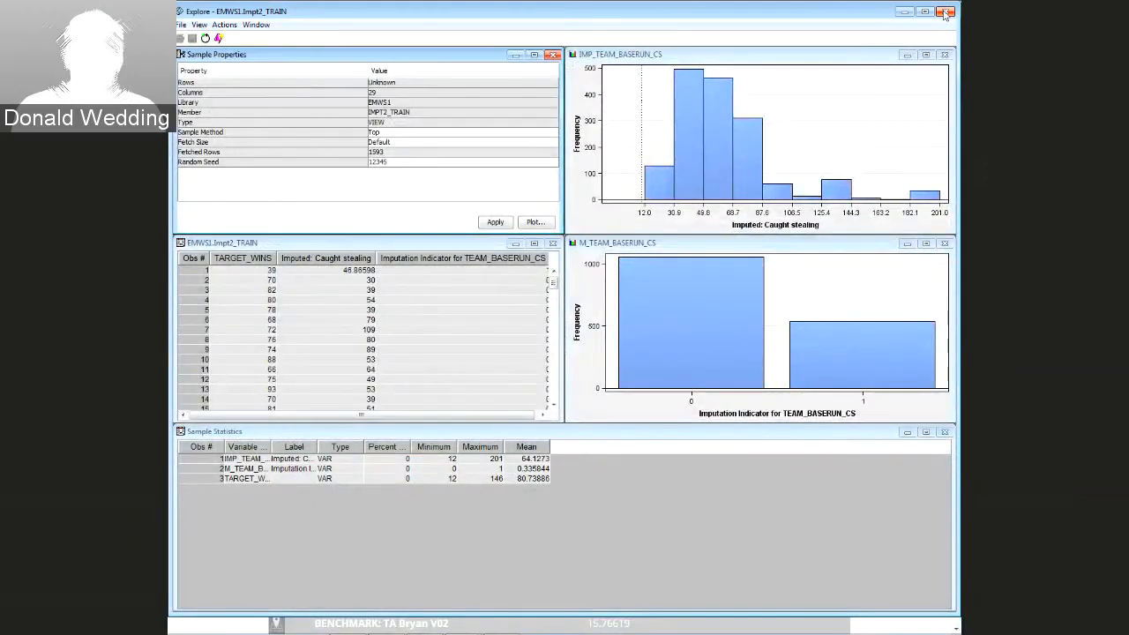
click(945, 11)
click(463, 624)
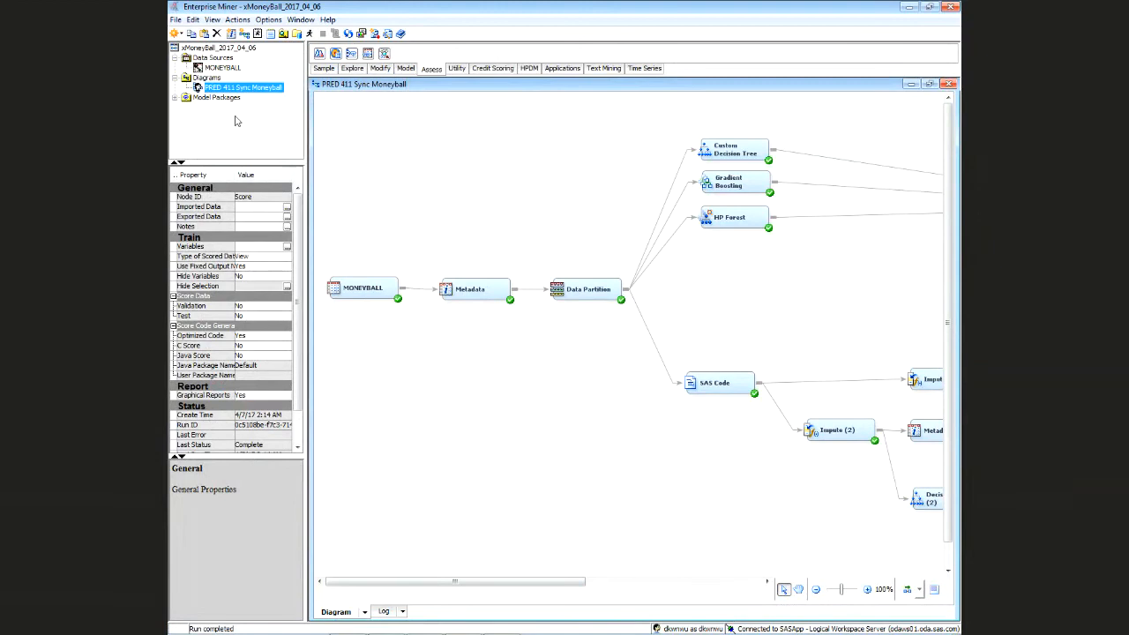
Add a new MONEYBALL data source node feeding a Metadata (3) node
click(220, 68)
scroll(414, 539, down, 2)
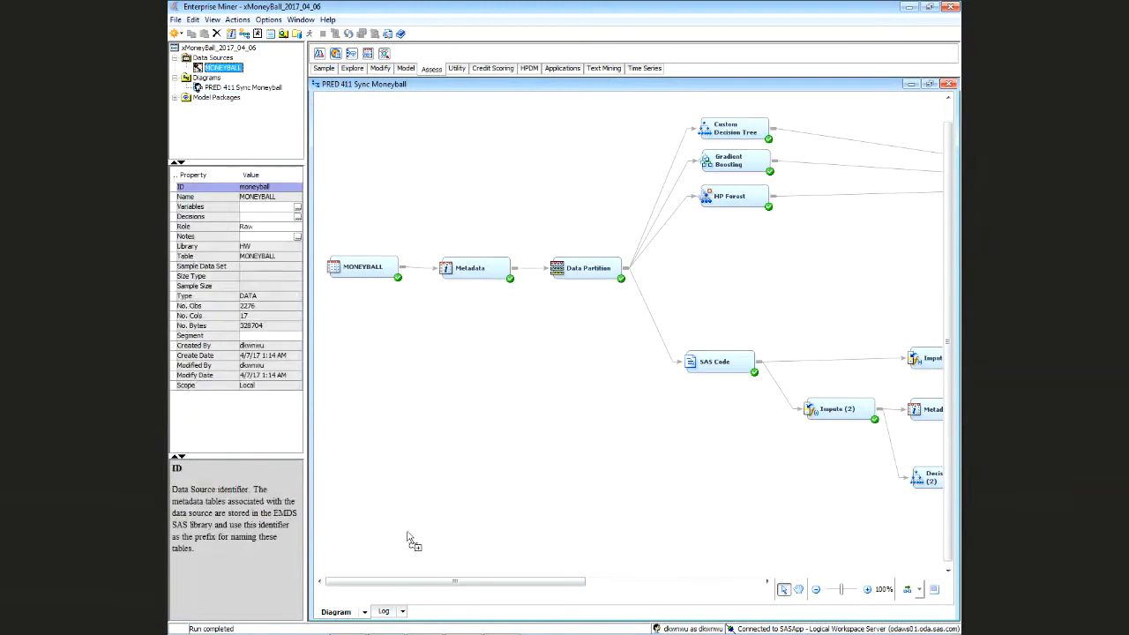
scroll(415, 539, down, 2)
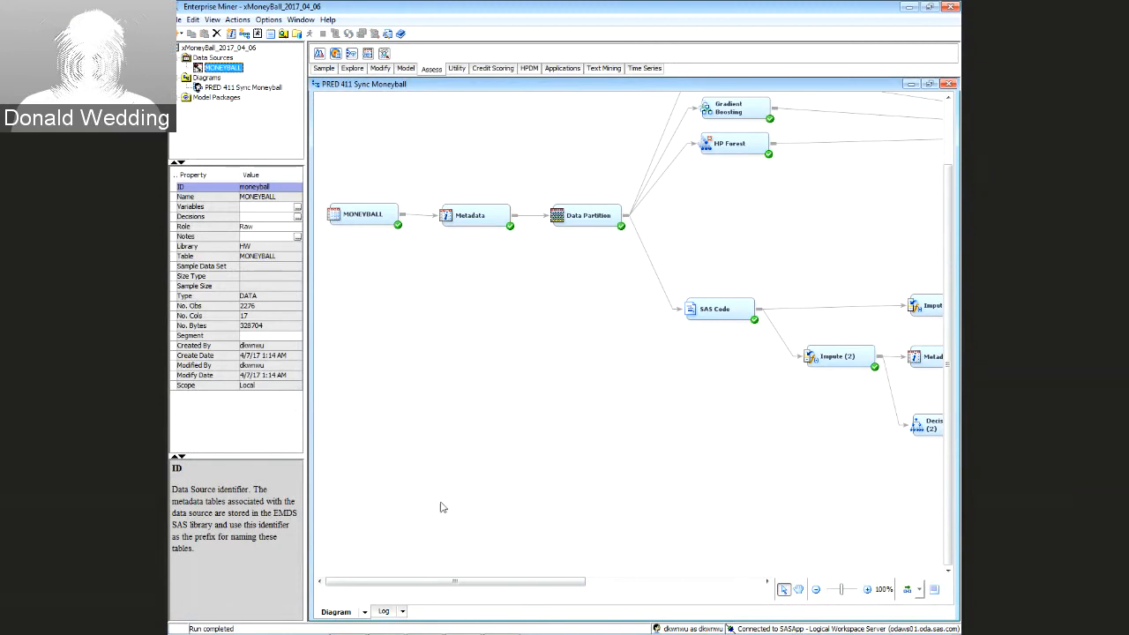
drag(444, 507, 422, 499)
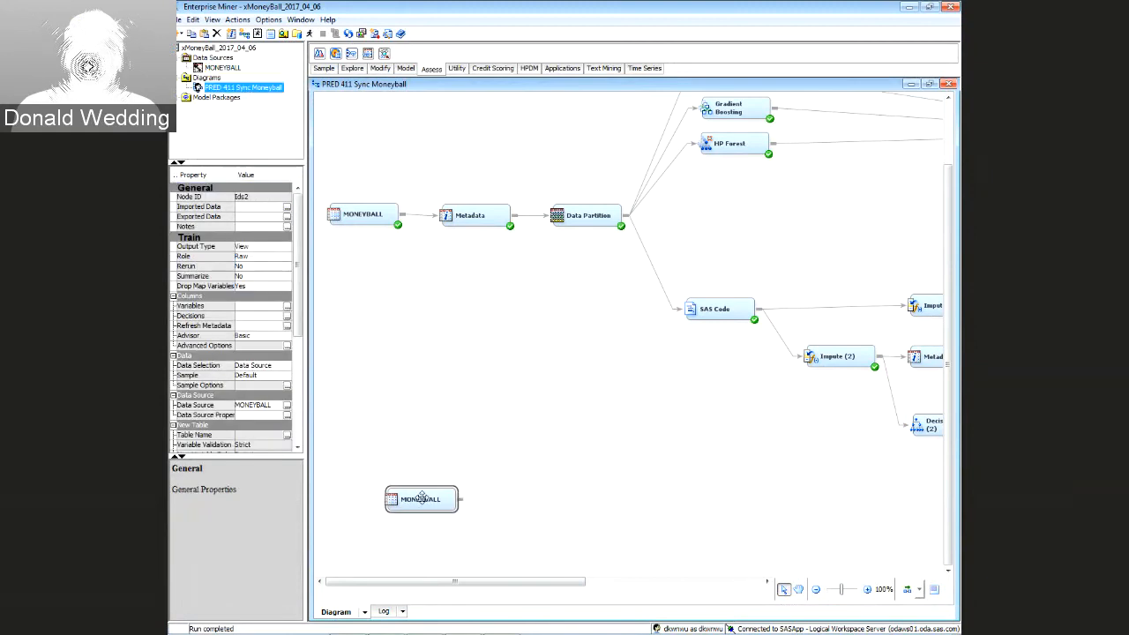
click(494, 511)
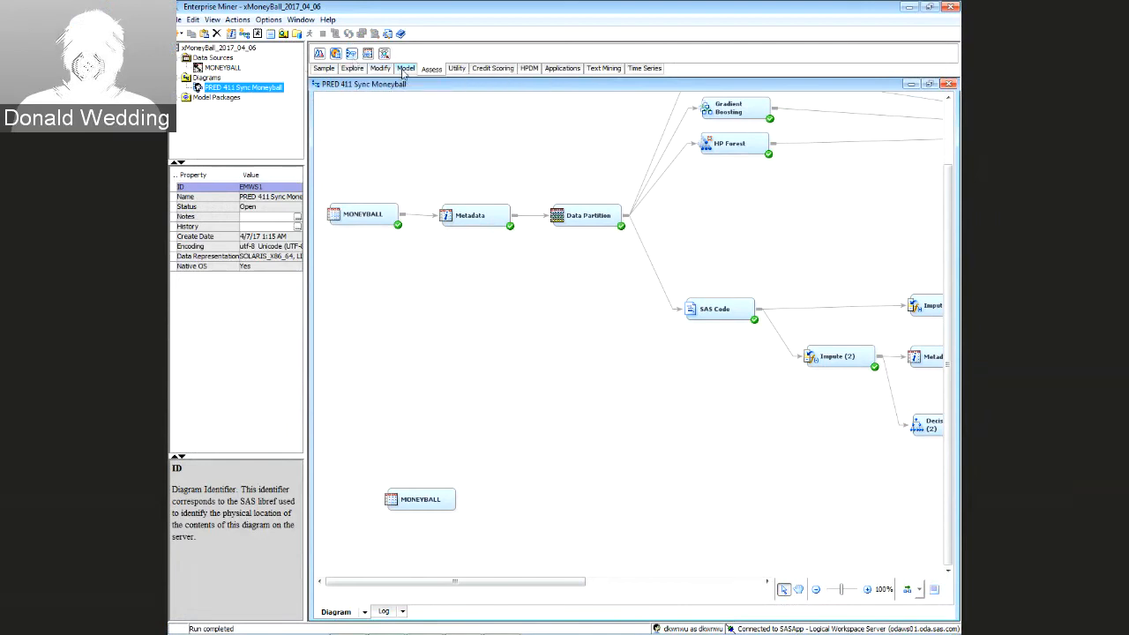
click(456, 68)
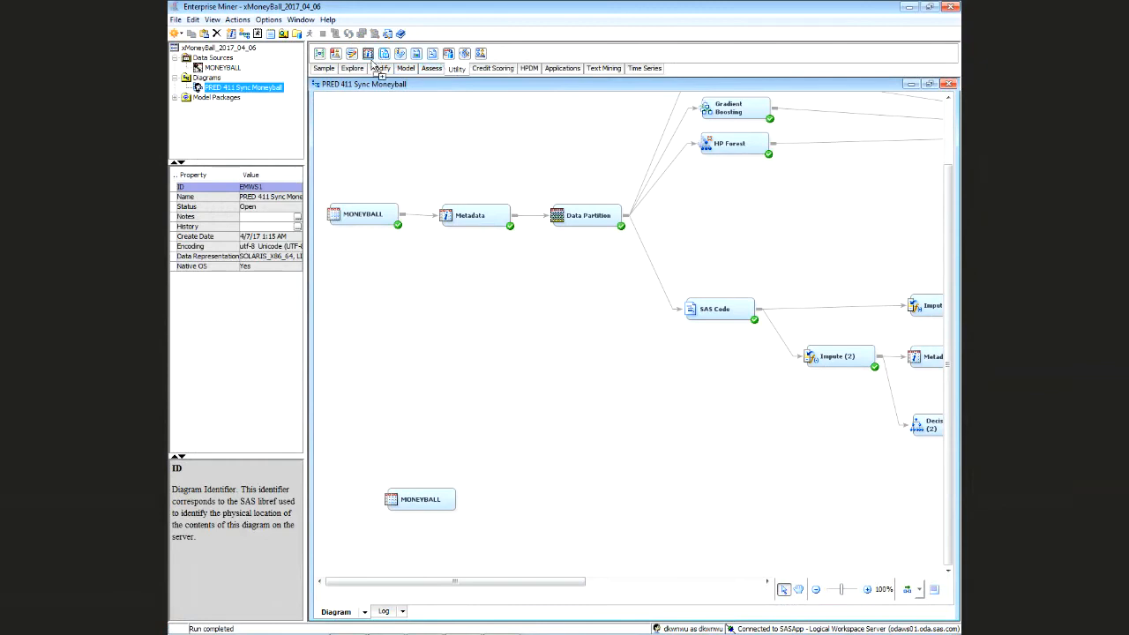
drag(378, 70, 505, 499)
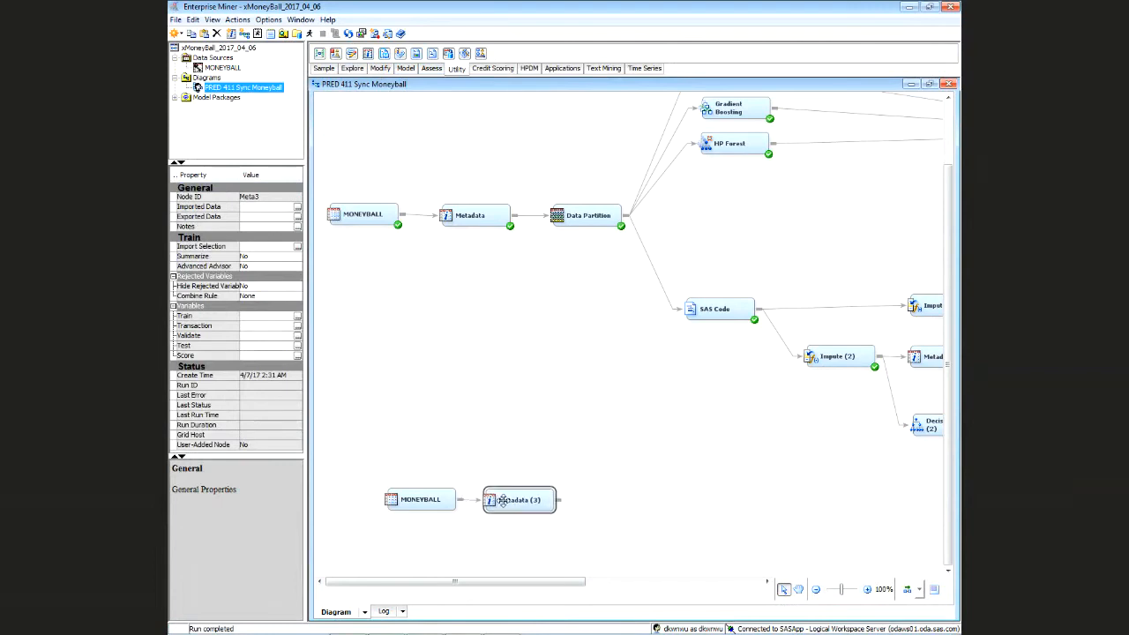
Run the Metadata (3) path and open its Train Variables list
right_click(504, 498)
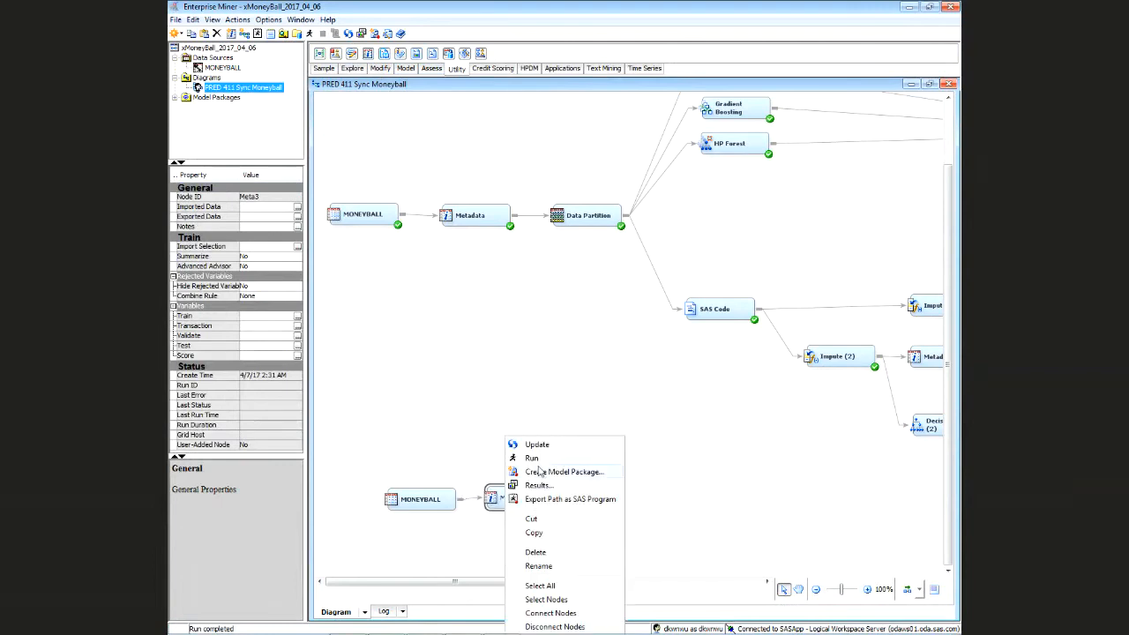
click(532, 458)
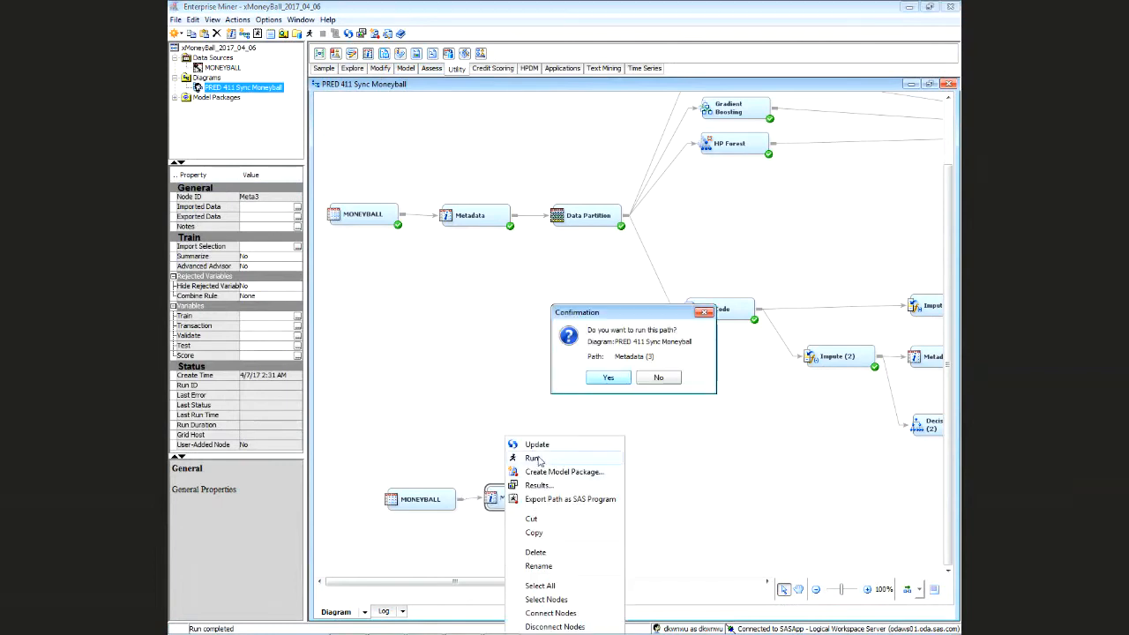
click(608, 376)
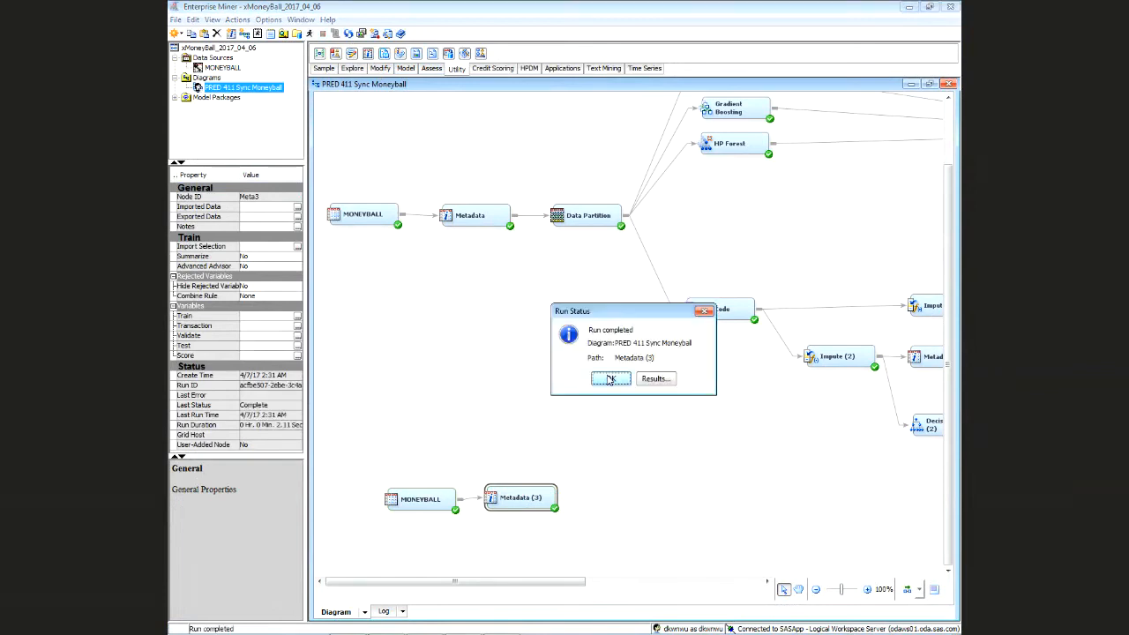
click(608, 379)
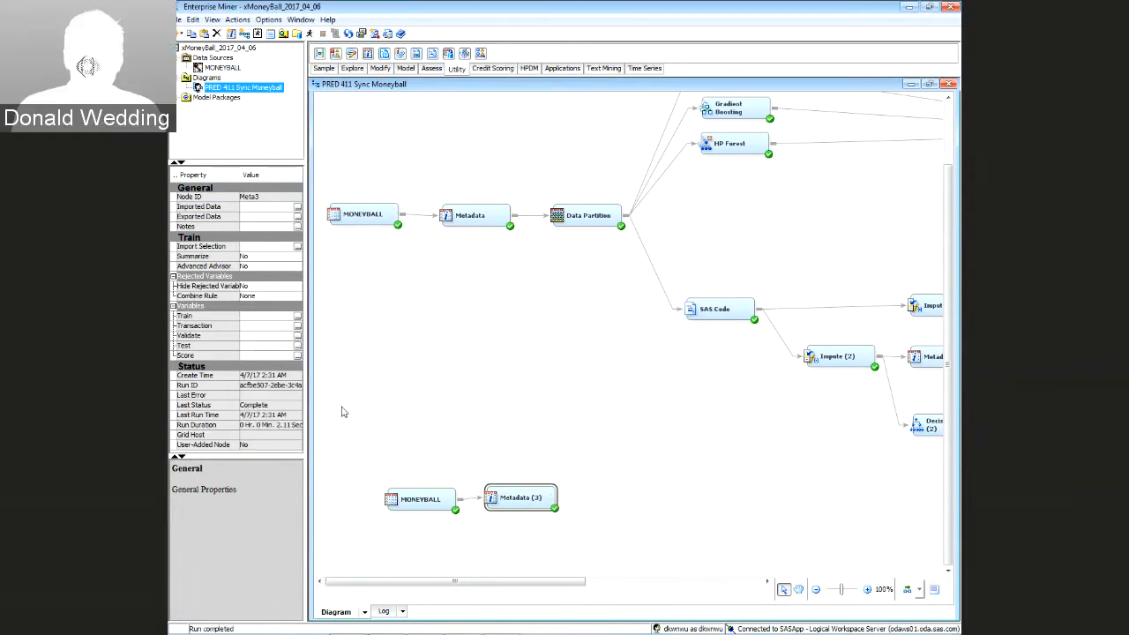
click(297, 315)
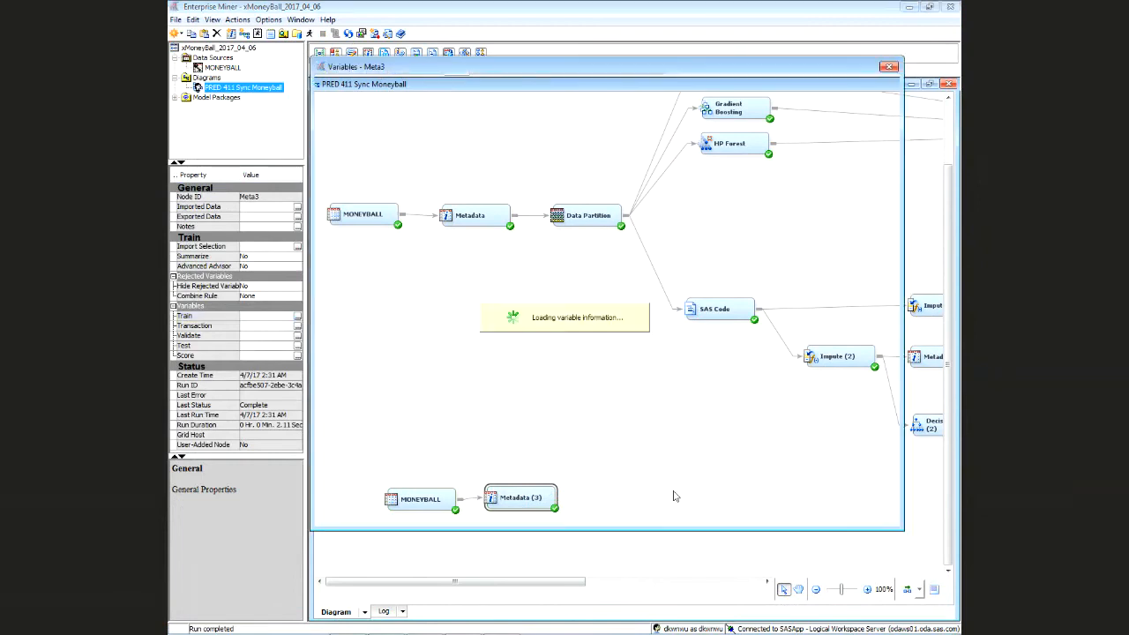
Set INDEX's new role to ID and TARGET_WINS's new role to Rejected
click(353, 135)
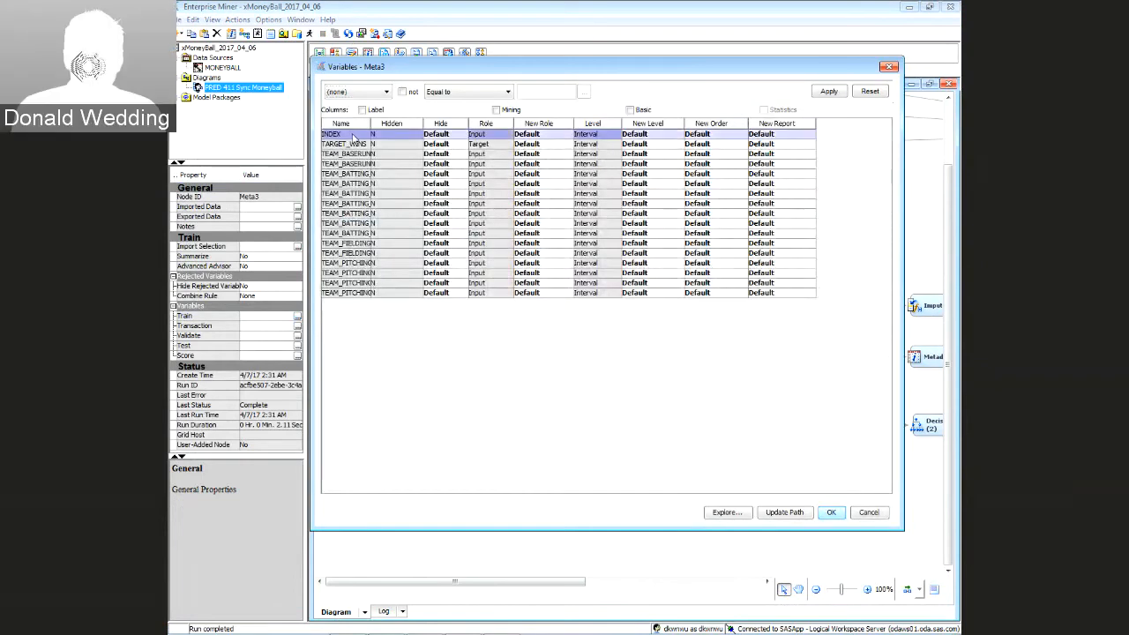
click(563, 134)
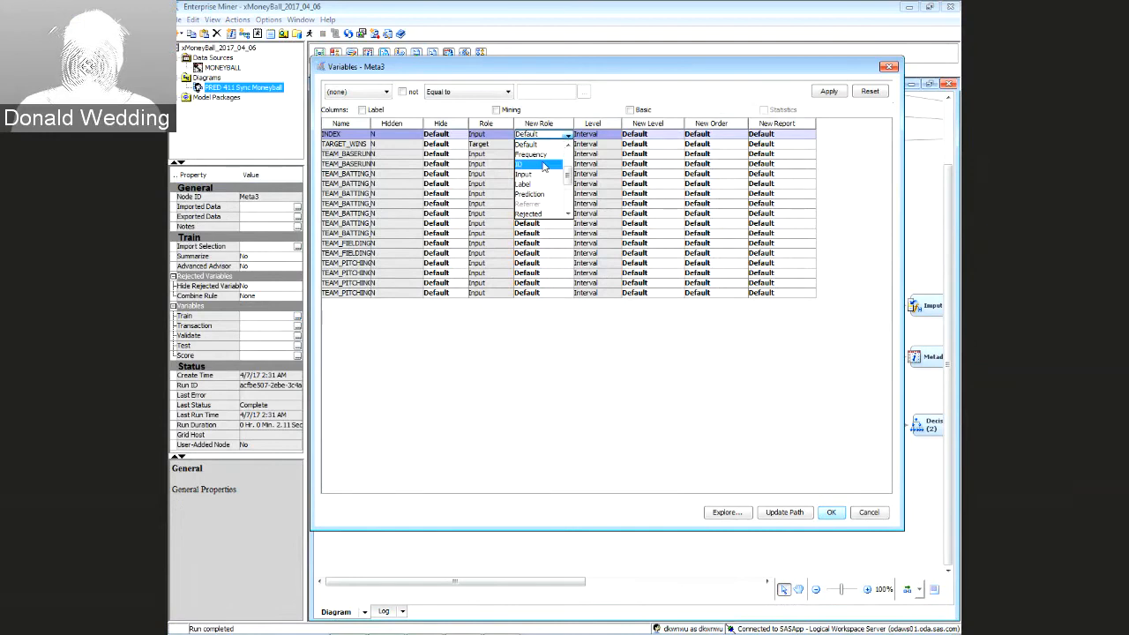
click(544, 166)
click(485, 146)
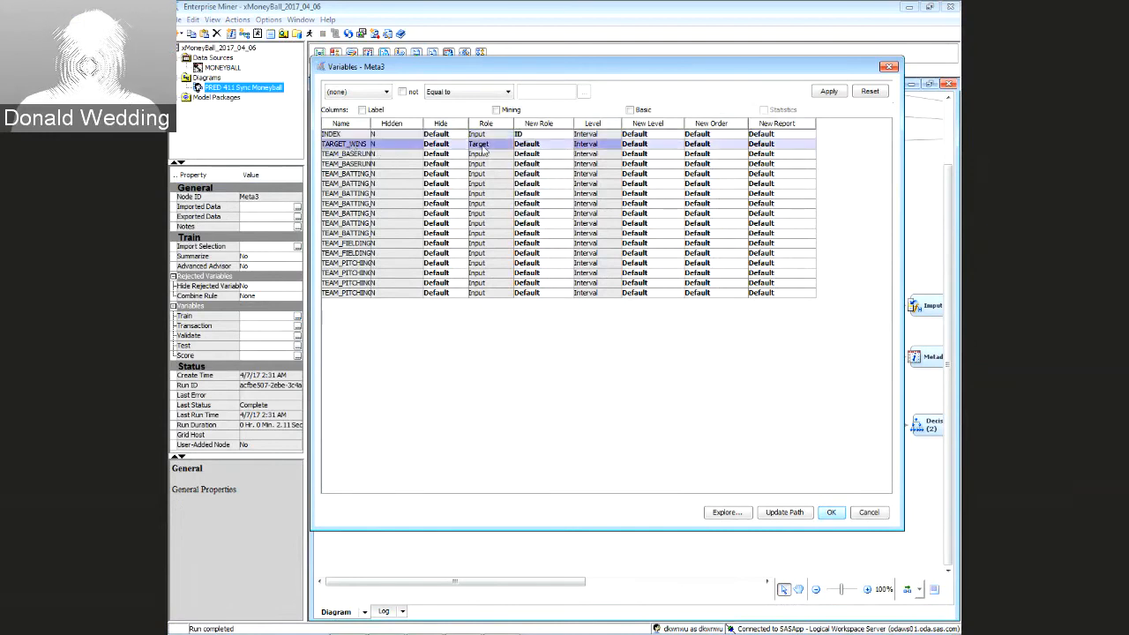
click(563, 144)
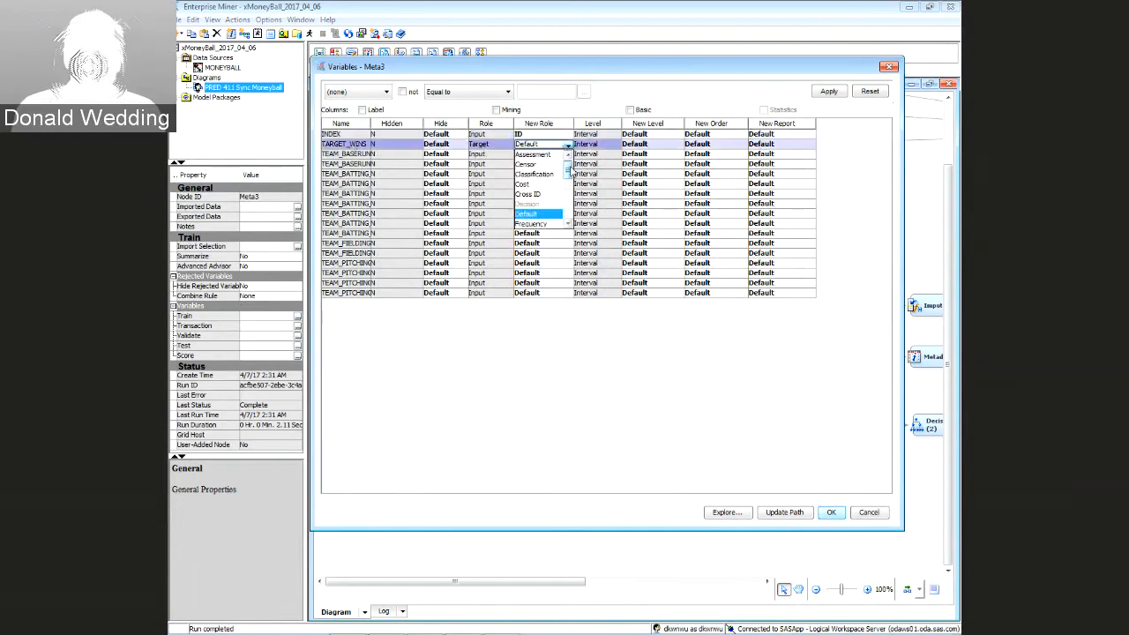
drag(570, 159, 571, 193)
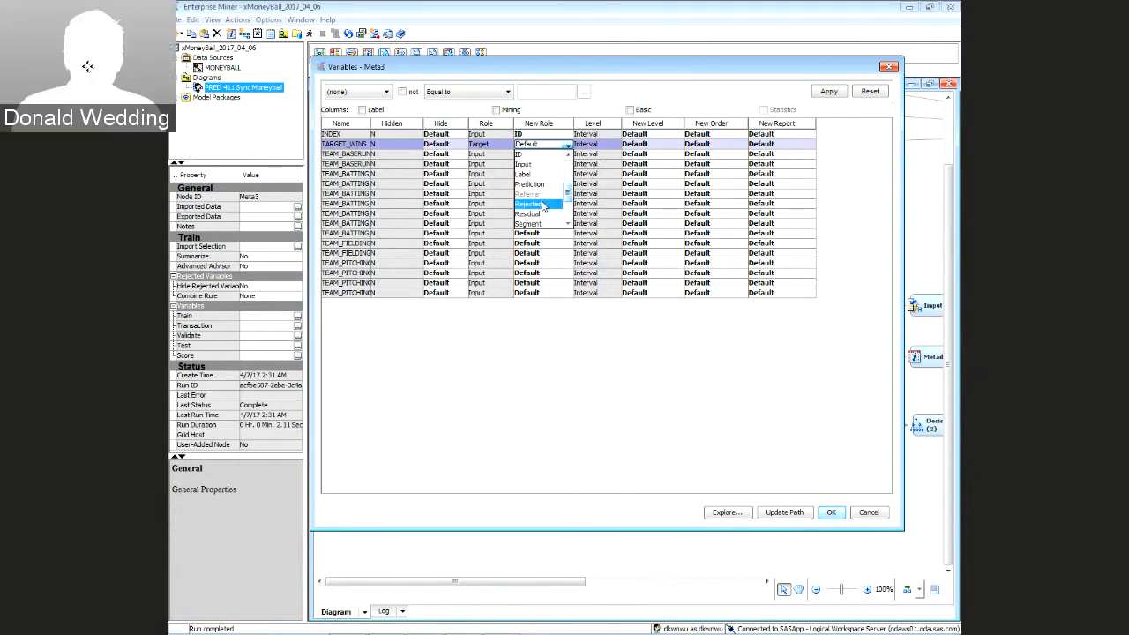
click(544, 204)
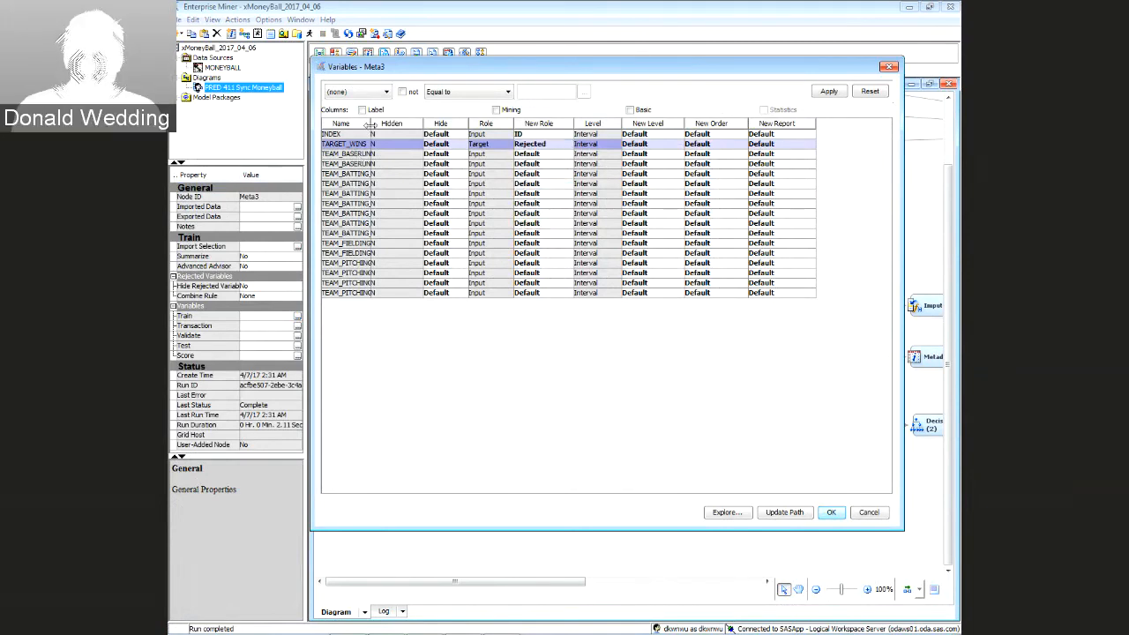
Make TEAM_BASERUN_SB the Target and confirm the role changes
drag(371, 124, 480, 124)
click(404, 165)
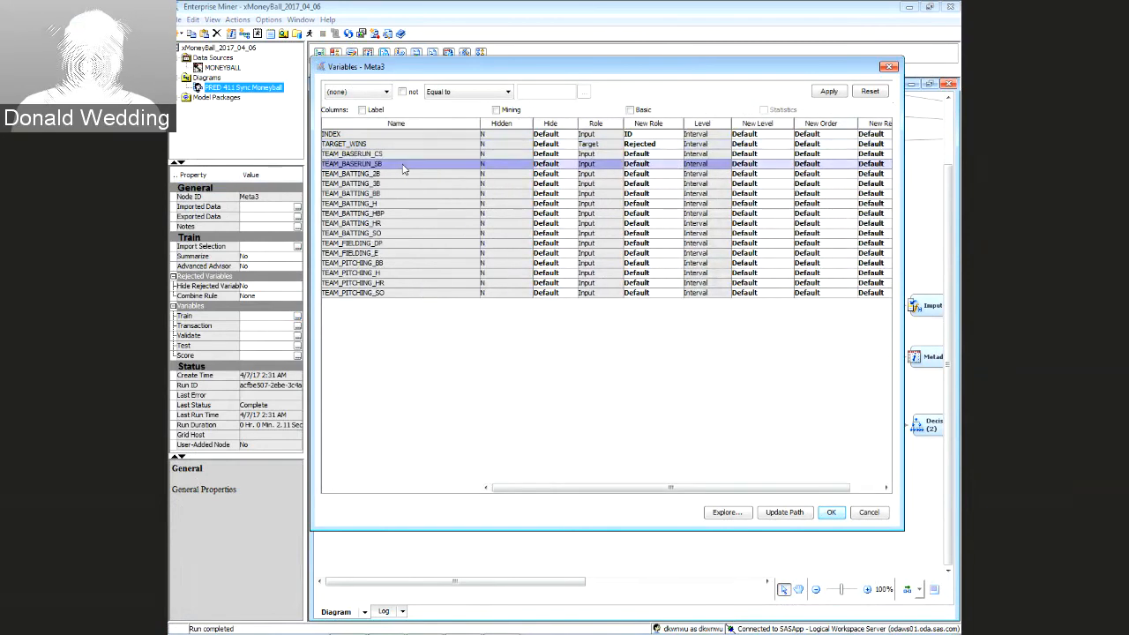
click(676, 164)
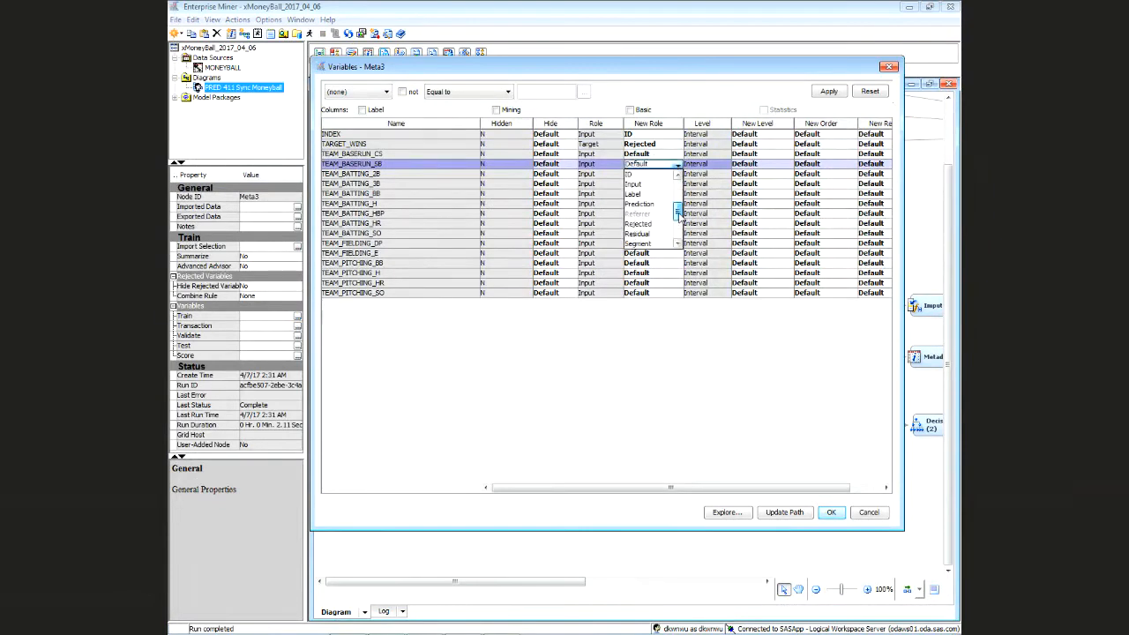
scroll(651, 216, down, 4)
click(650, 222)
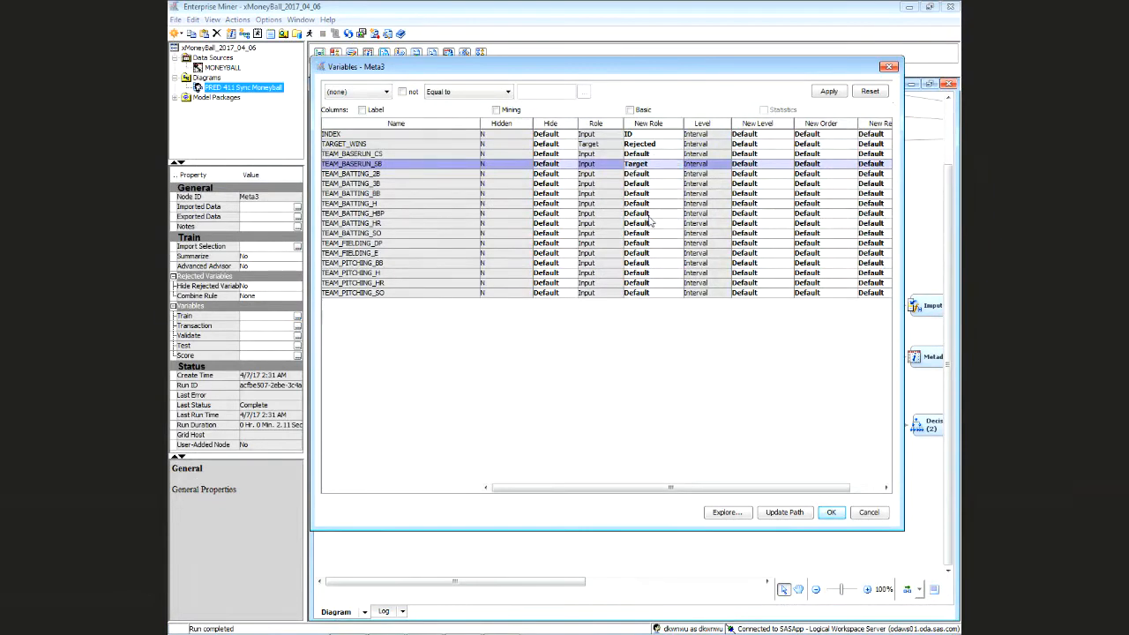
click(834, 515)
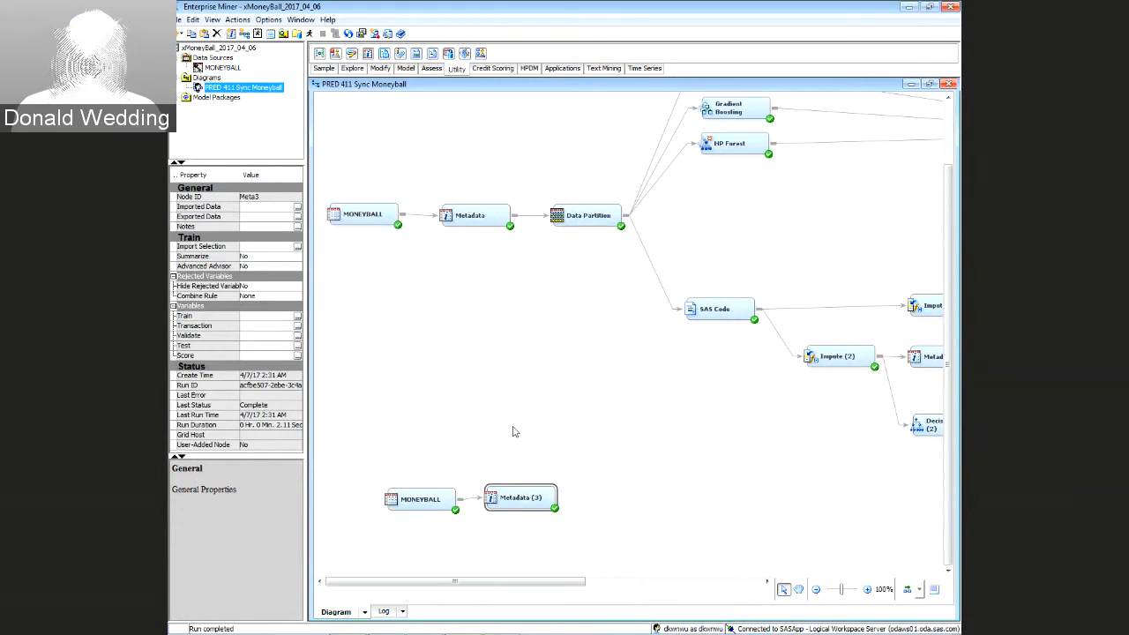
Connect a new Decision Tree (3) to Metadata (3), run it, and view results (ASE 1728.88)
click(399, 72)
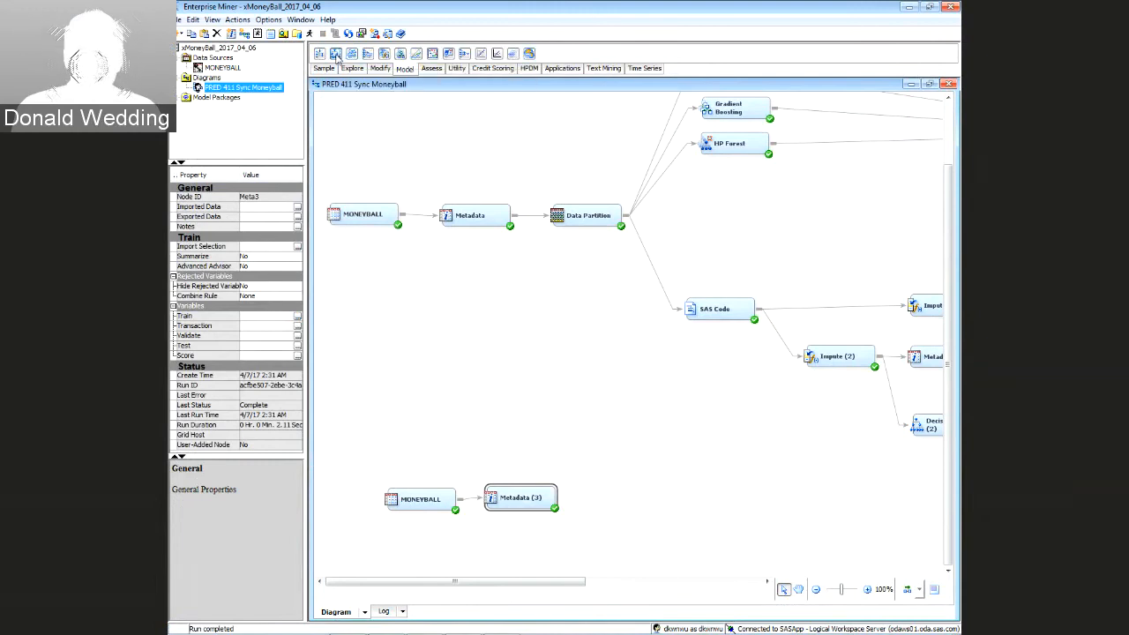
mouse_move(336, 56)
mouse_down()
mouse_move(603, 486)
mouse_move(589, 497)
mouse_move(629, 499)
mouse_up()
drag(629, 498, 620, 500)
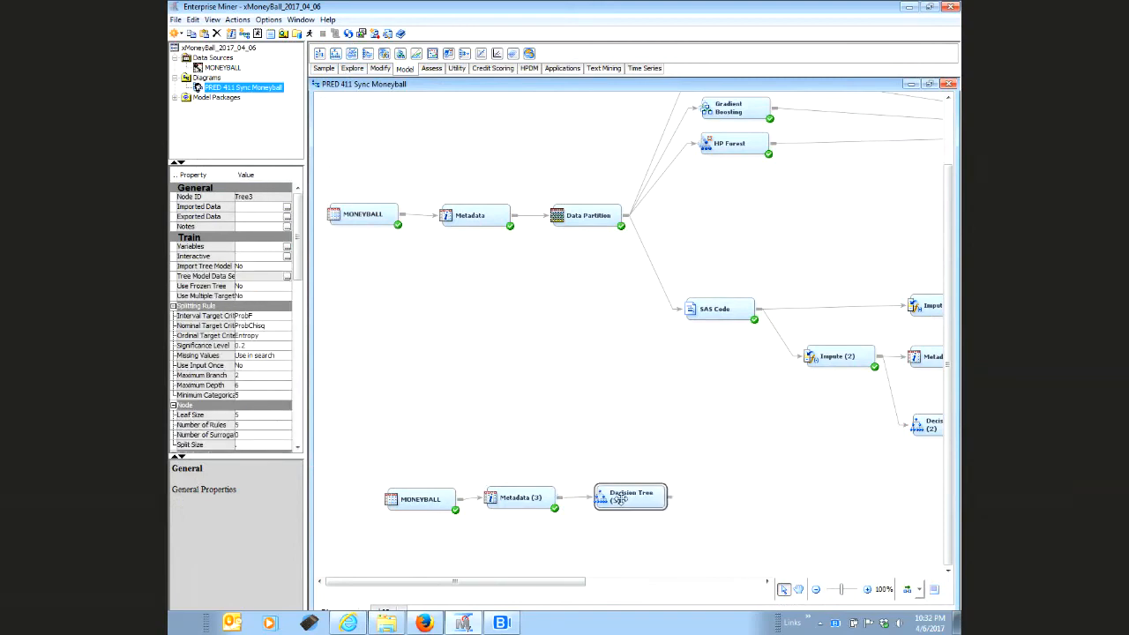
right_click(619, 500)
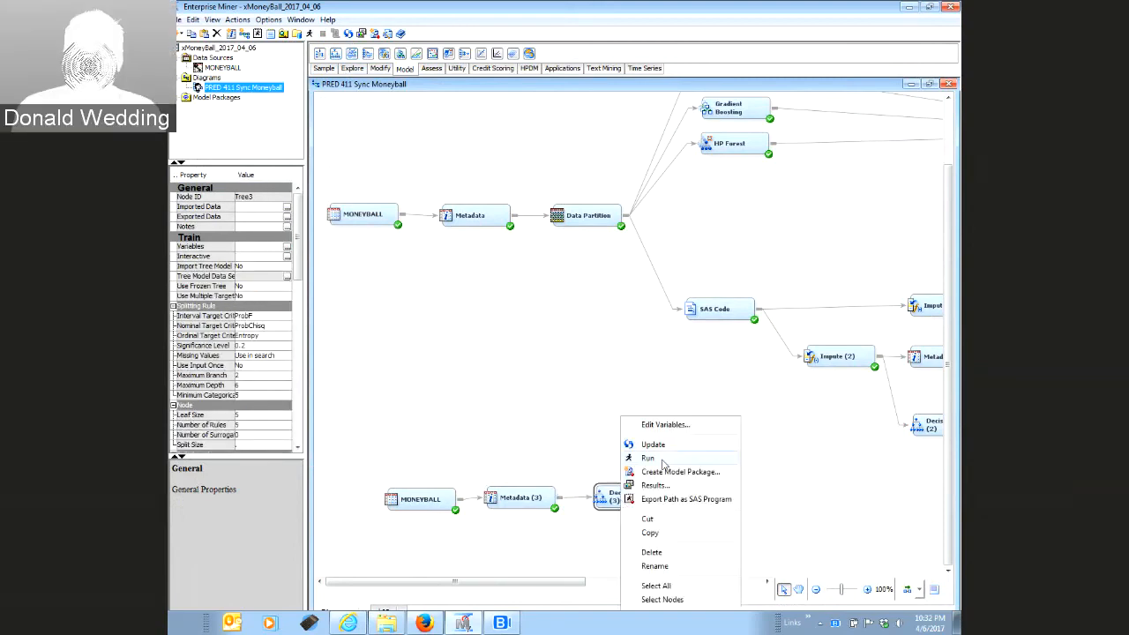
click(648, 457)
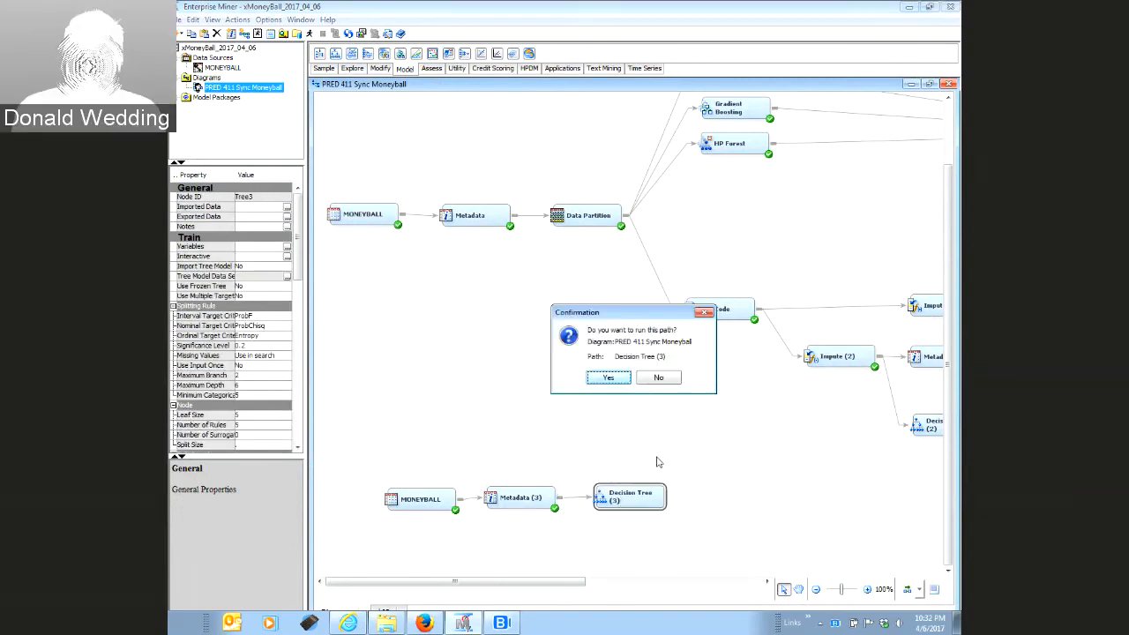
click(605, 376)
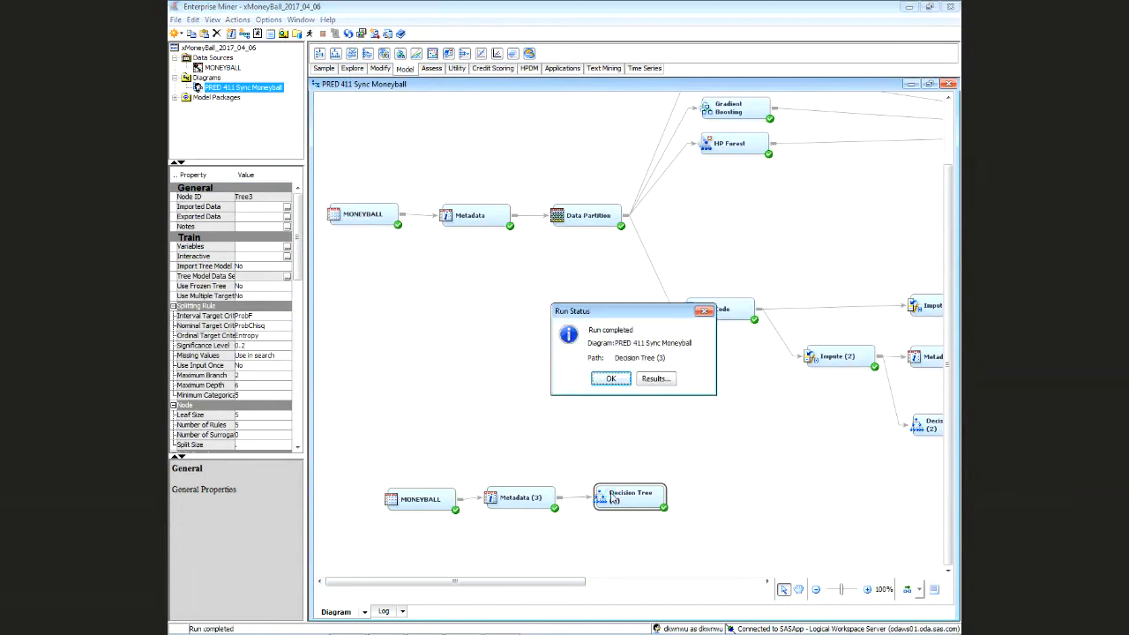
click(654, 380)
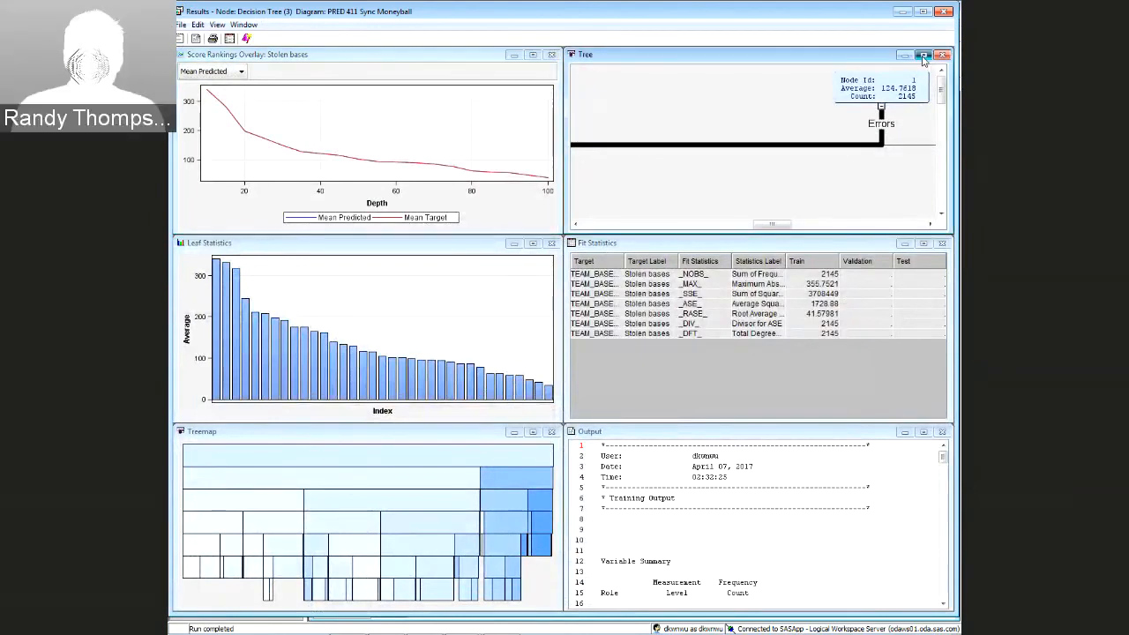
Maximize the Tree pane, pan across the stolen-bases tree splits, then close the results
click(923, 55)
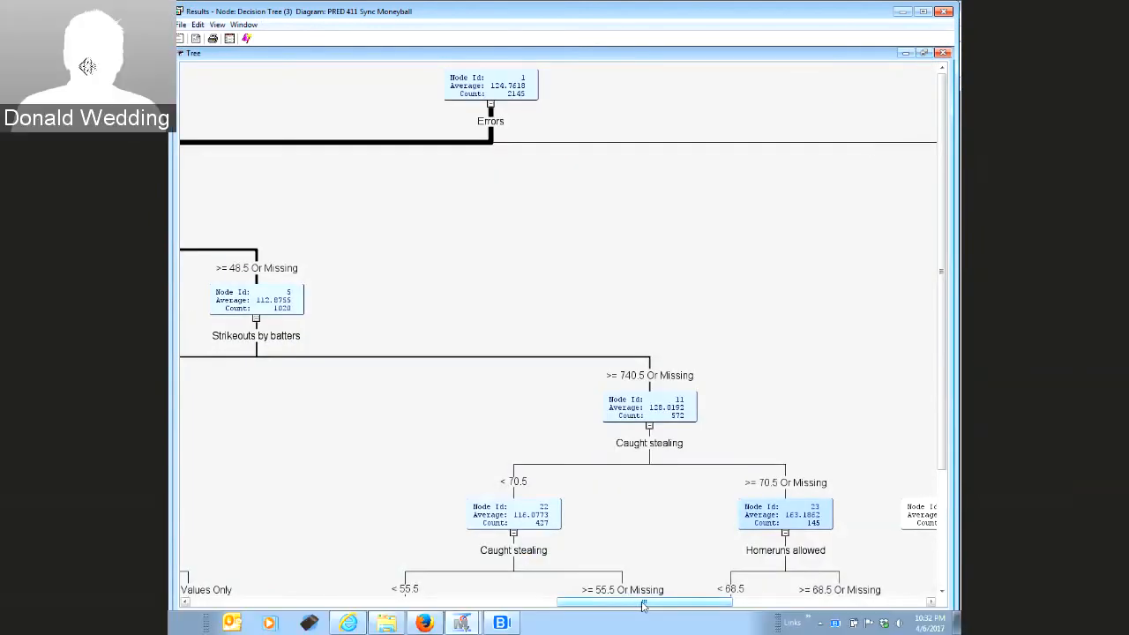
drag(643, 605, 591, 605)
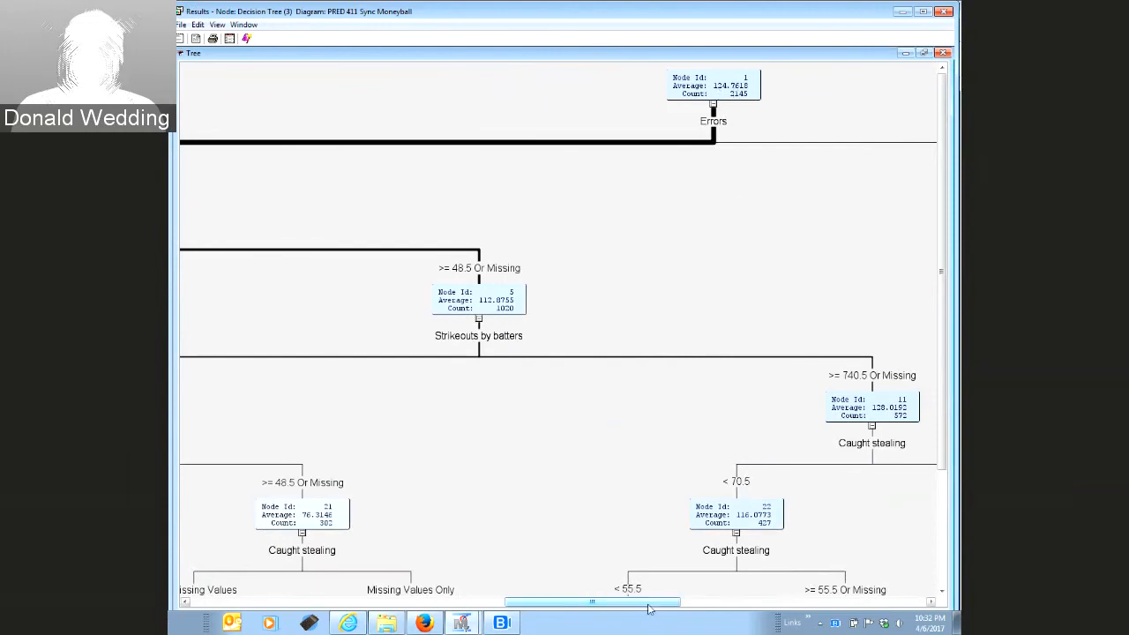
drag(632, 604, 505, 605)
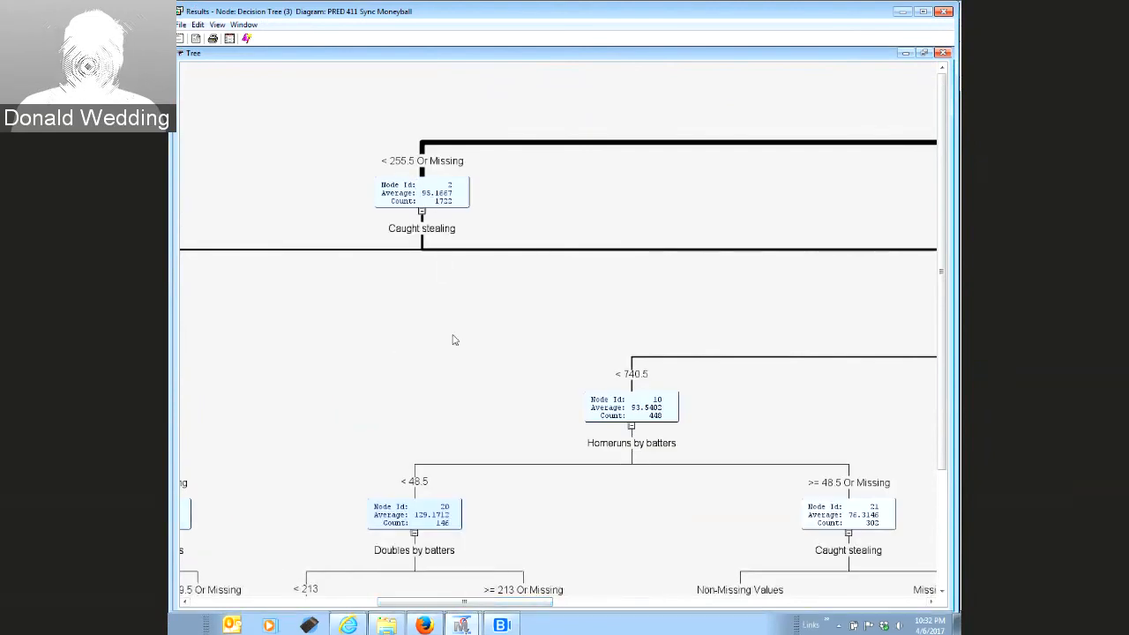
drag(462, 605, 837, 609)
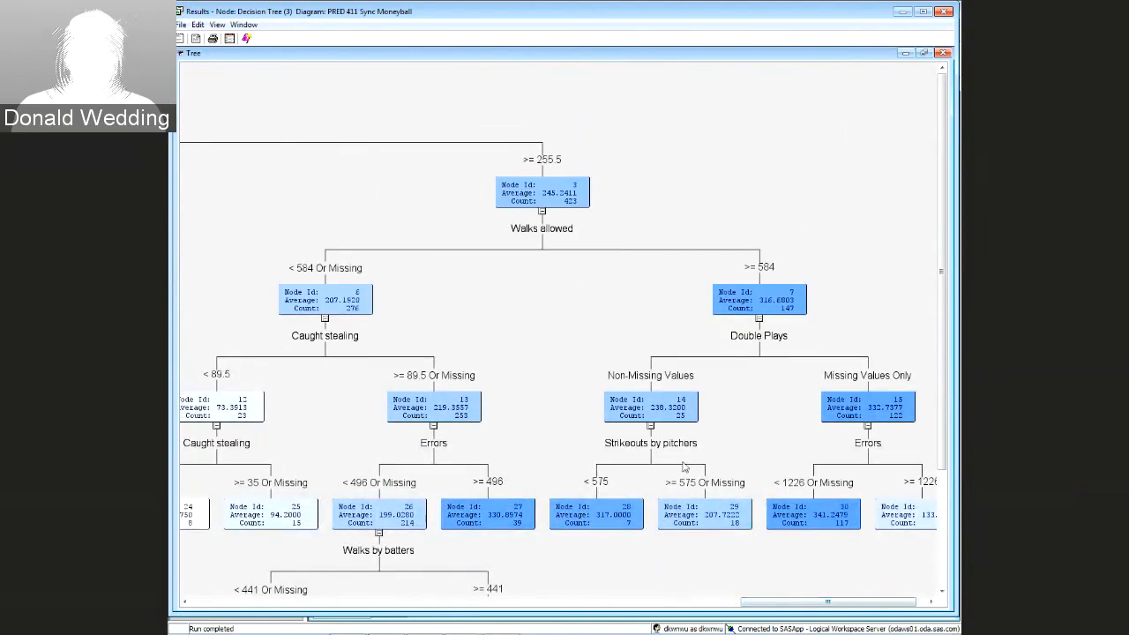
drag(759, 604, 721, 598)
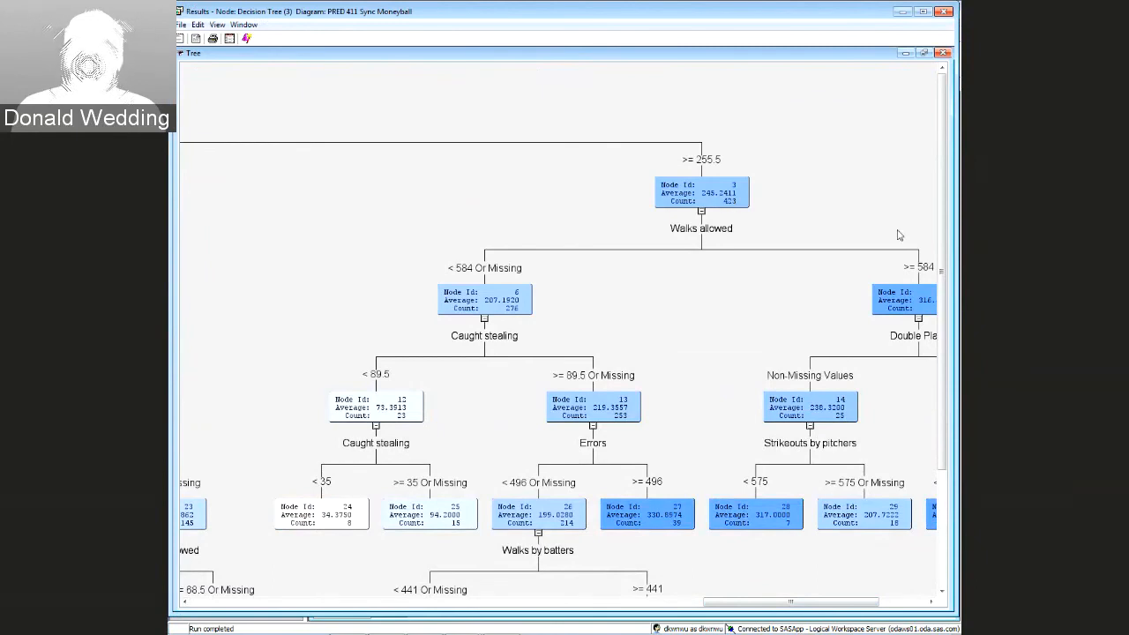
drag(942, 221, 942, 335)
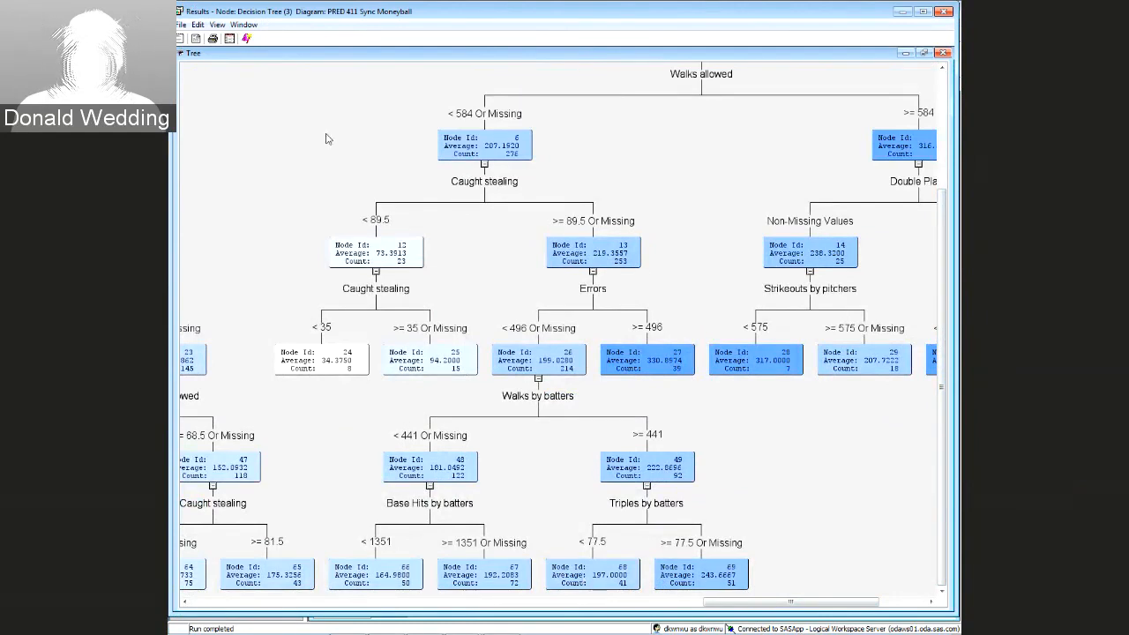
click(217, 25)
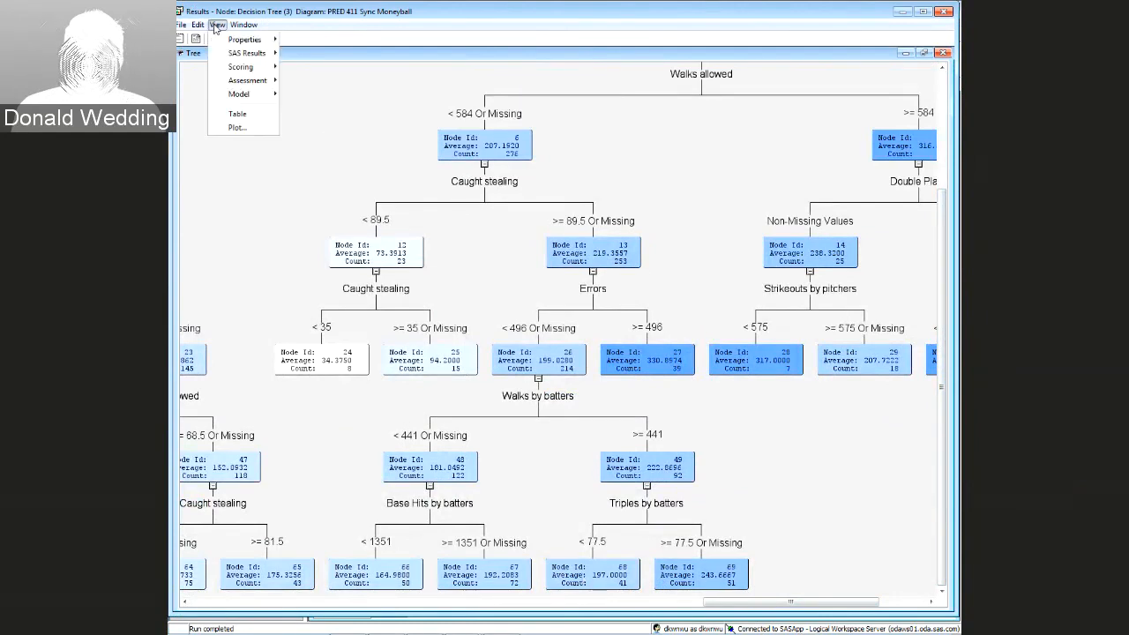
click(946, 11)
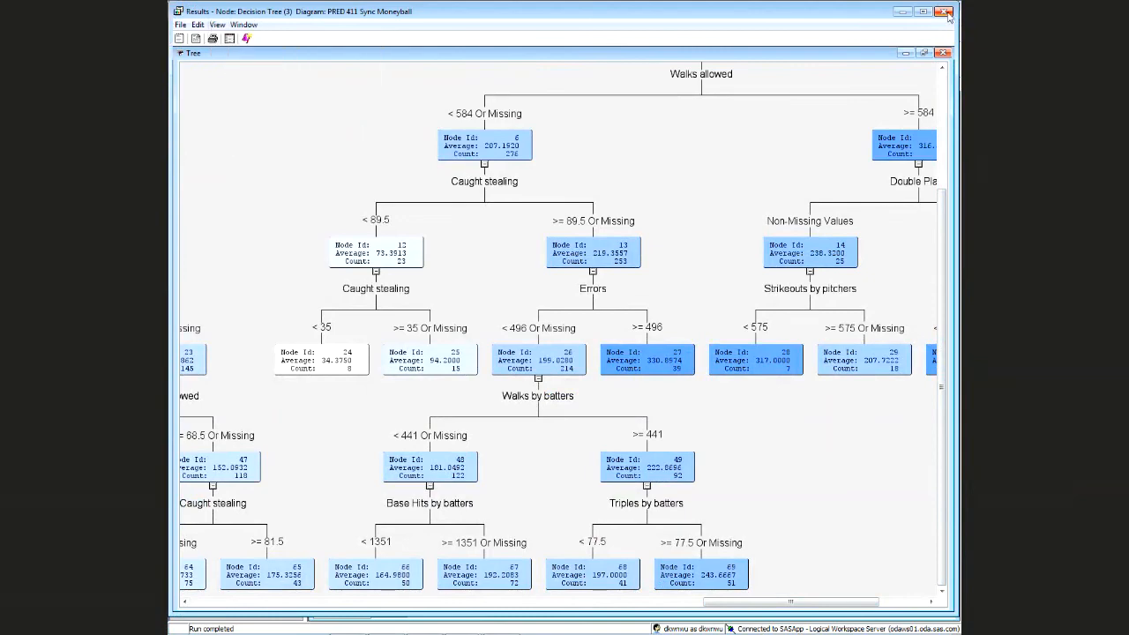
click(946, 12)
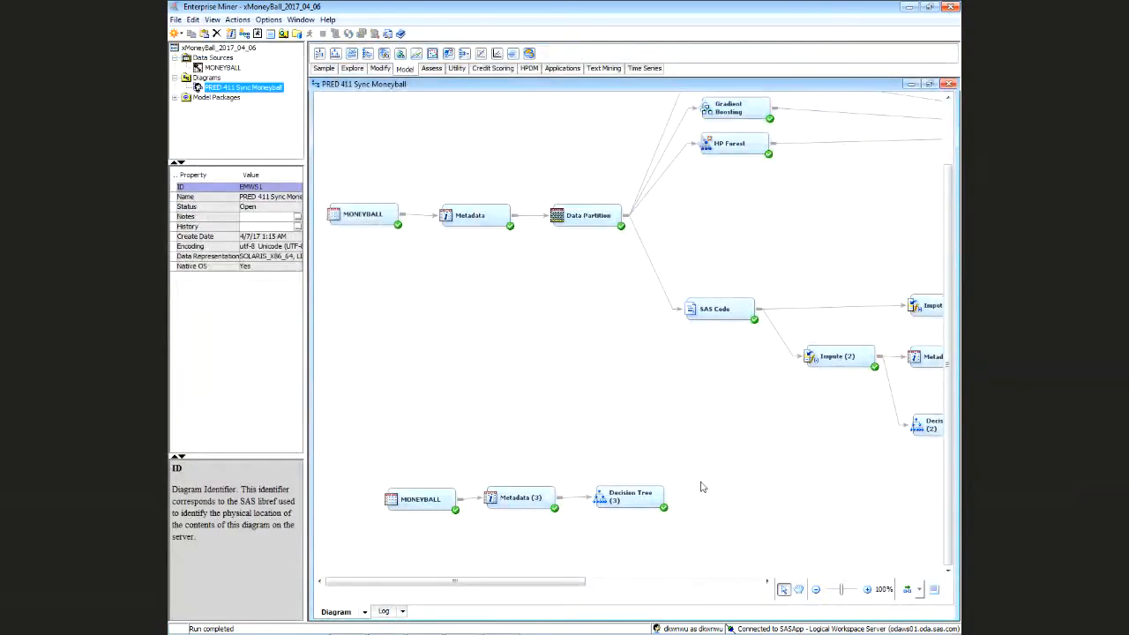
click(642, 496)
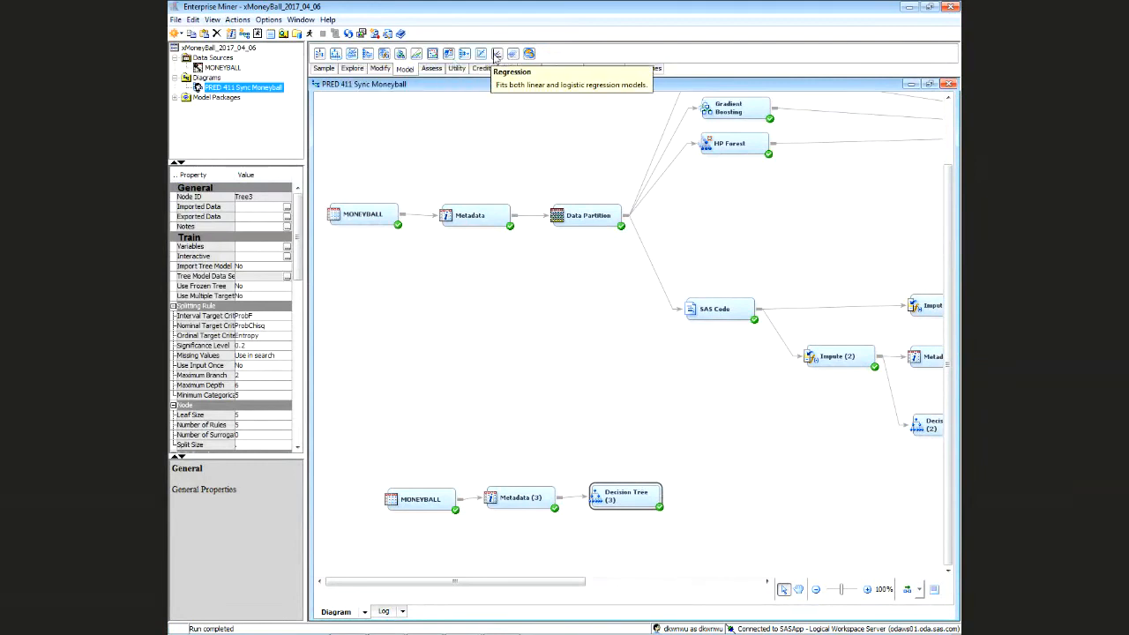
click(443, 70)
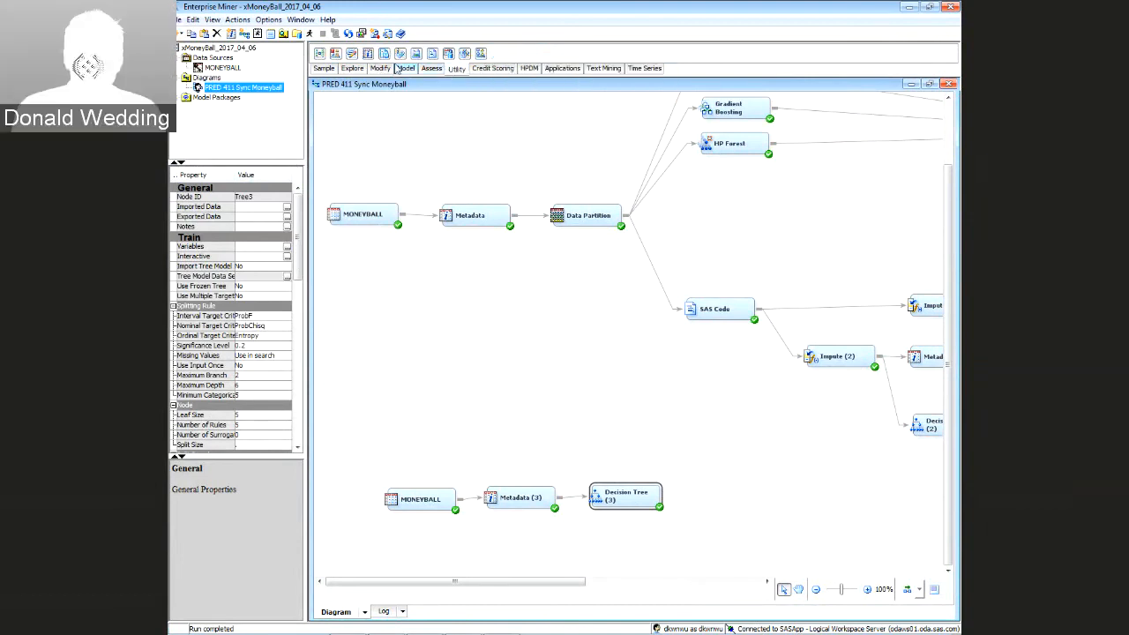
drag(432, 54, 708, 485)
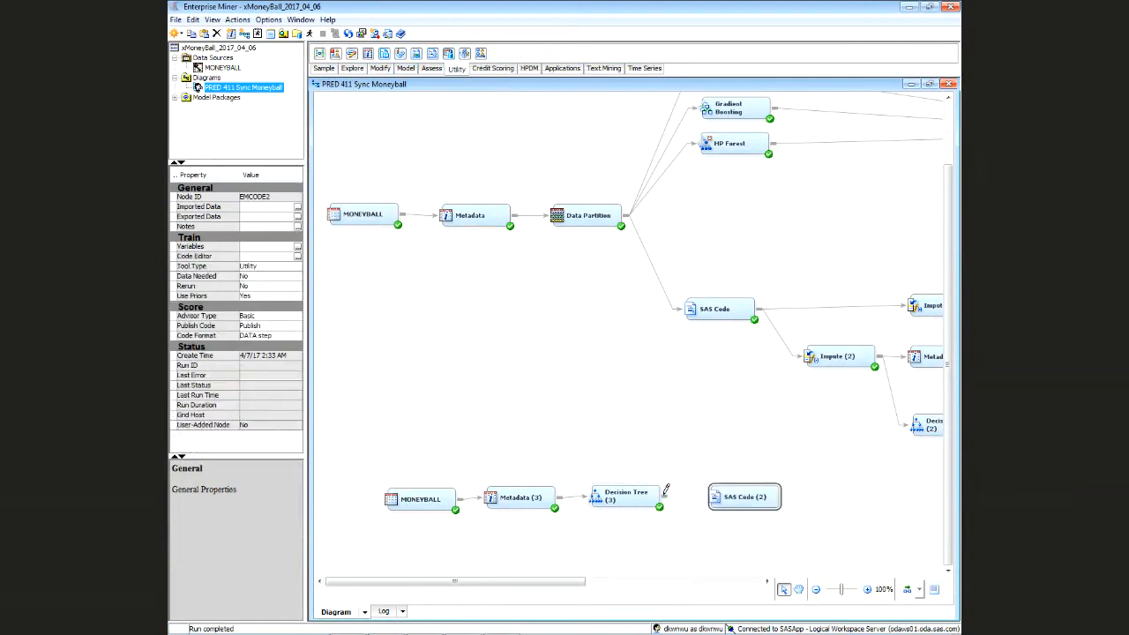
right_click(734, 486)
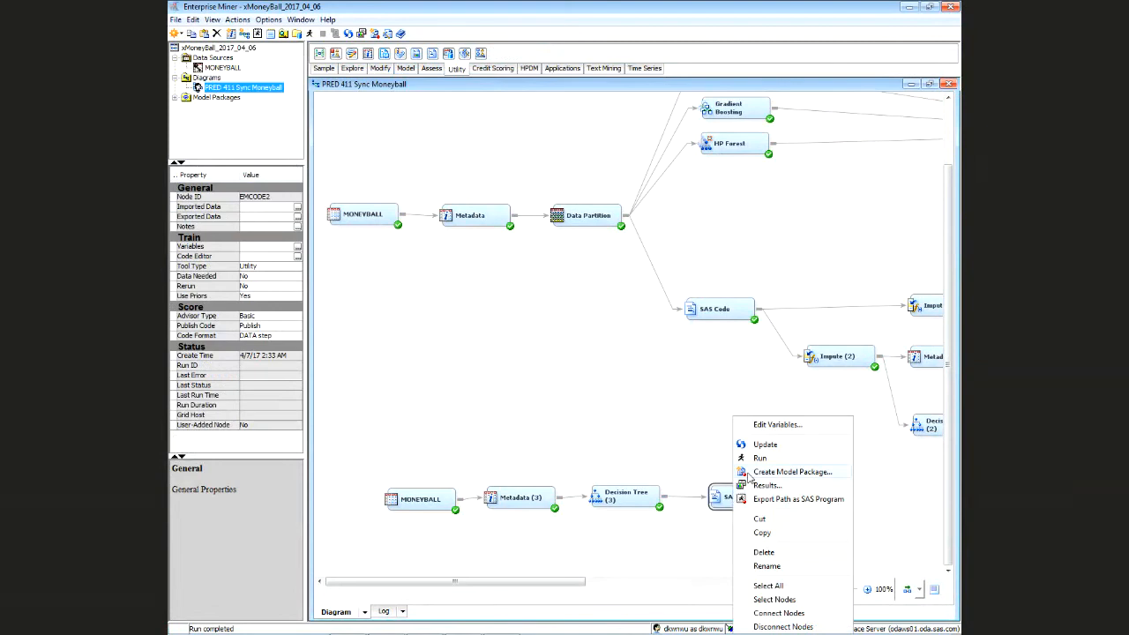
click(758, 458)
click(609, 376)
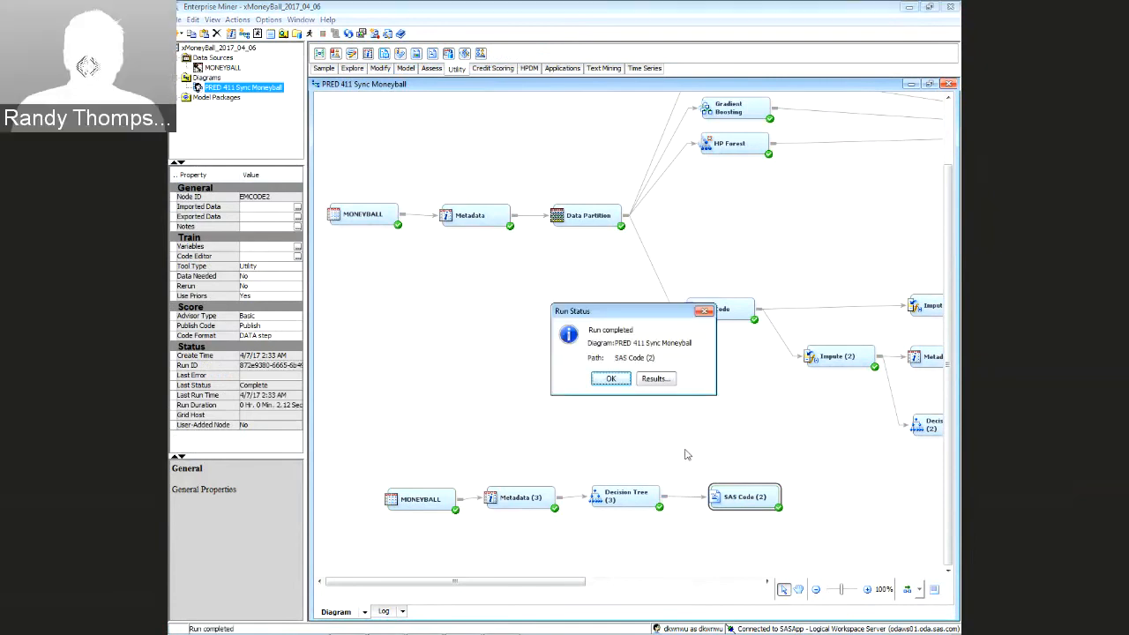
click(615, 380)
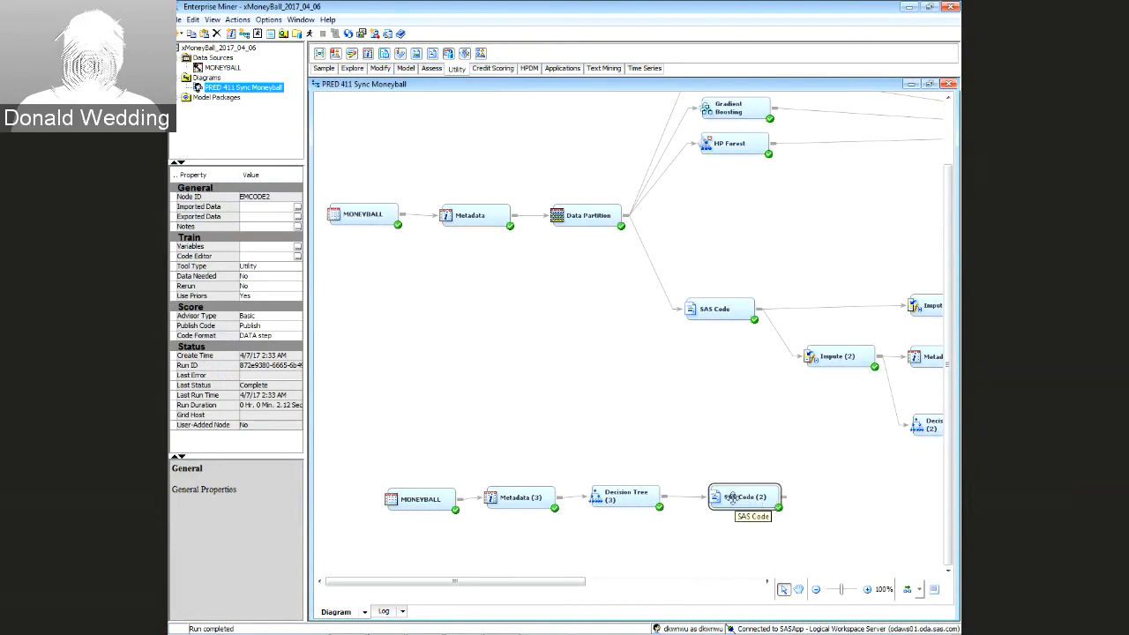
click(690, 455)
drag(690, 455, 813, 563)
key(Delete)
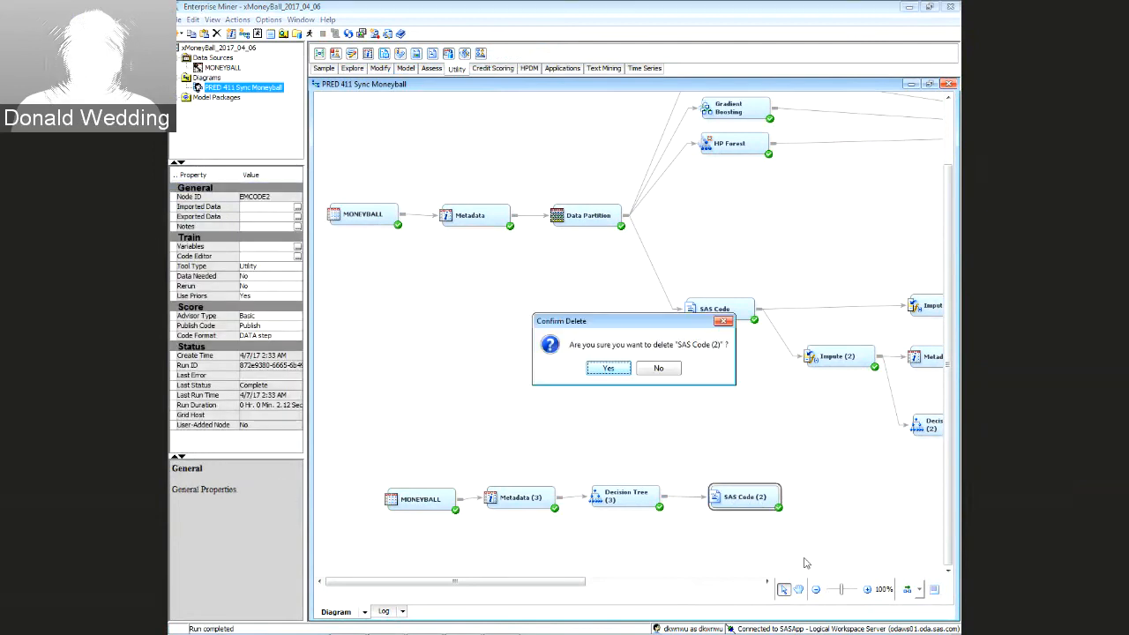
click(609, 368)
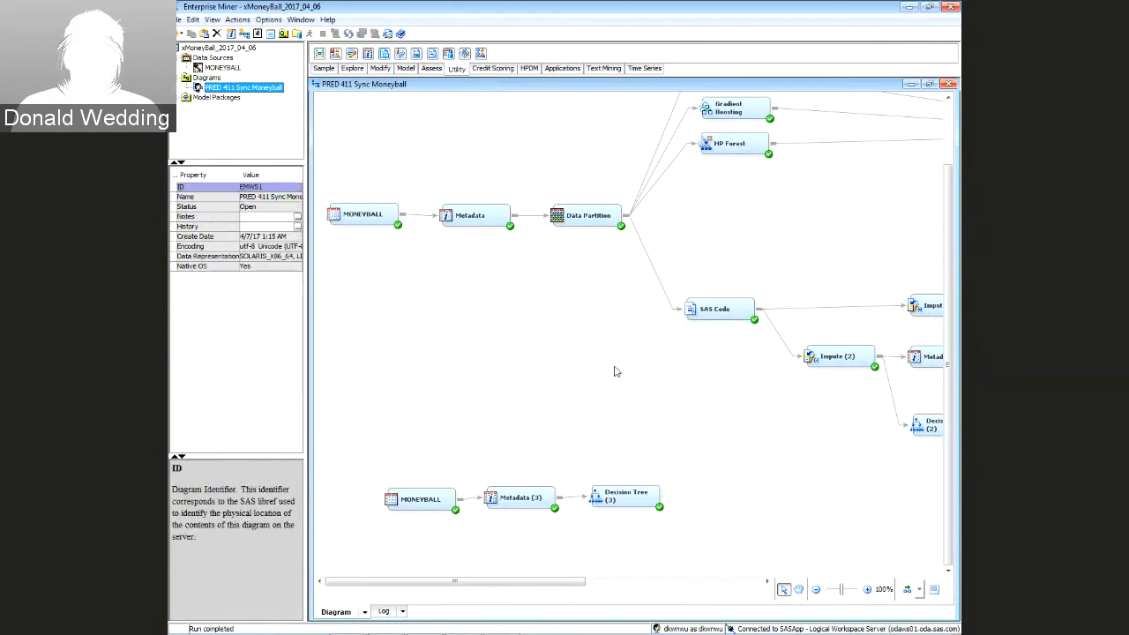
Add a Score (2) node after Decision Tree (3) and run its path
click(431, 68)
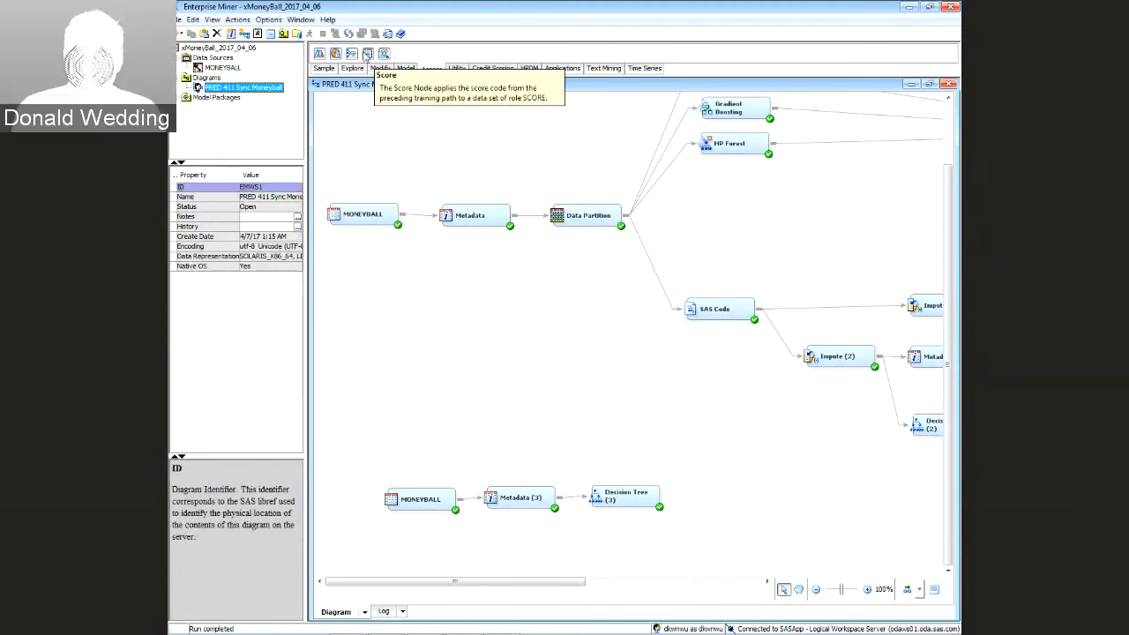
drag(562, 344, 711, 503)
right_click(726, 498)
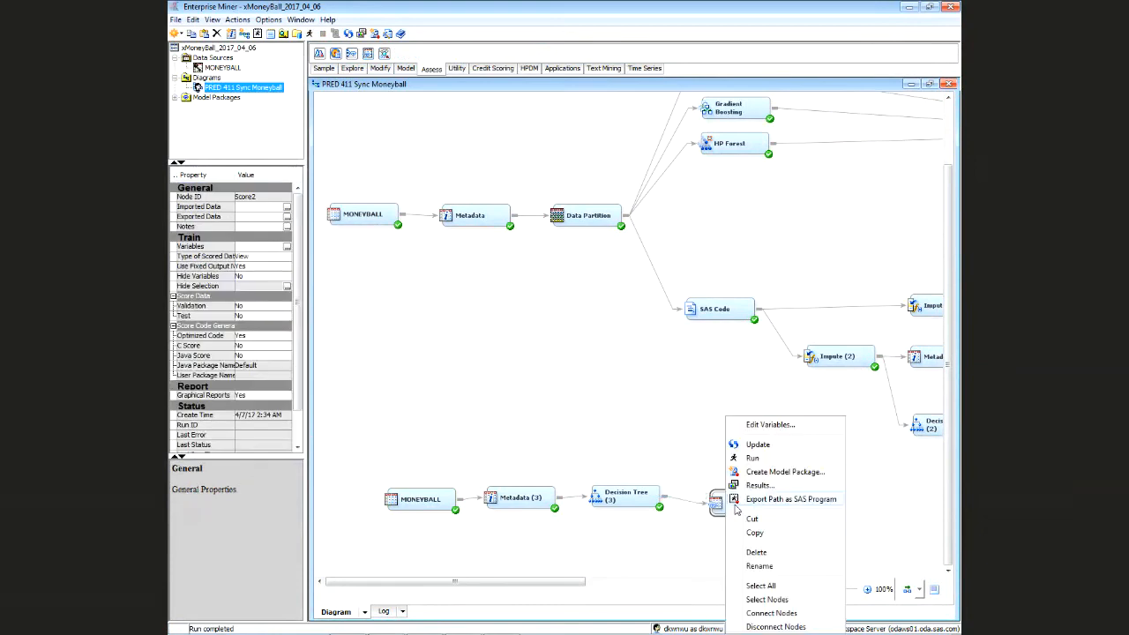
click(752, 458)
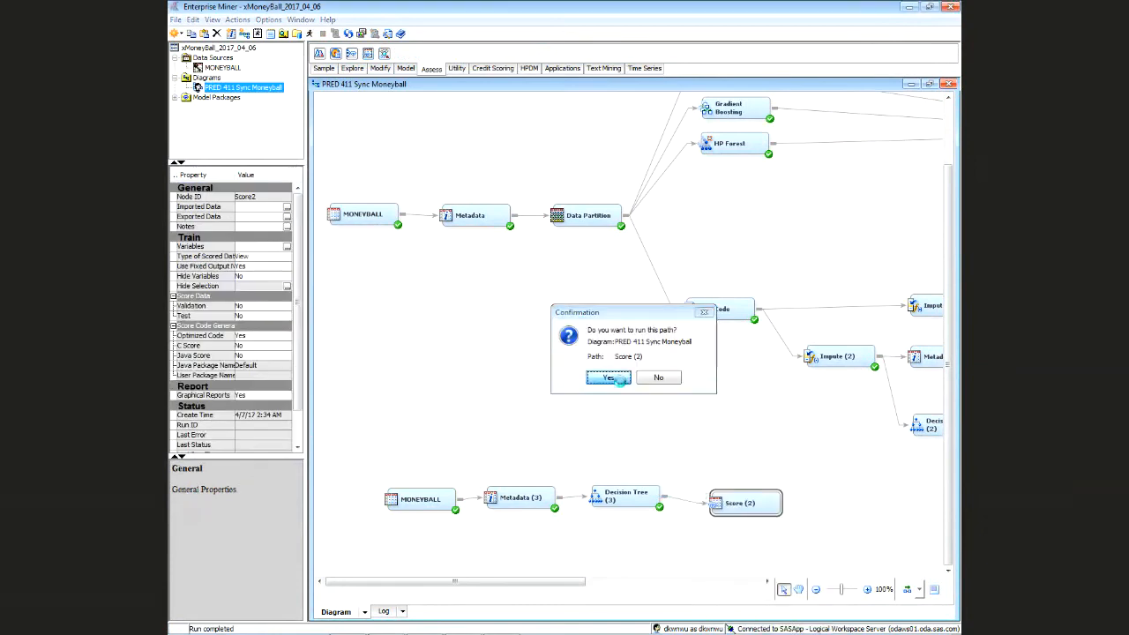
click(639, 380)
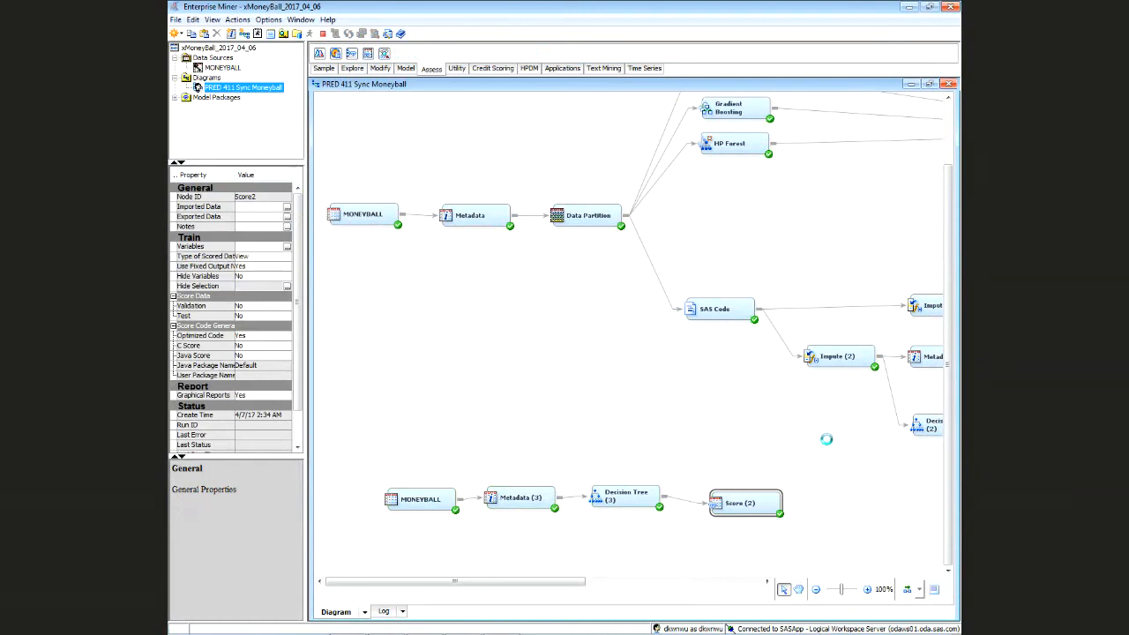
click(615, 381)
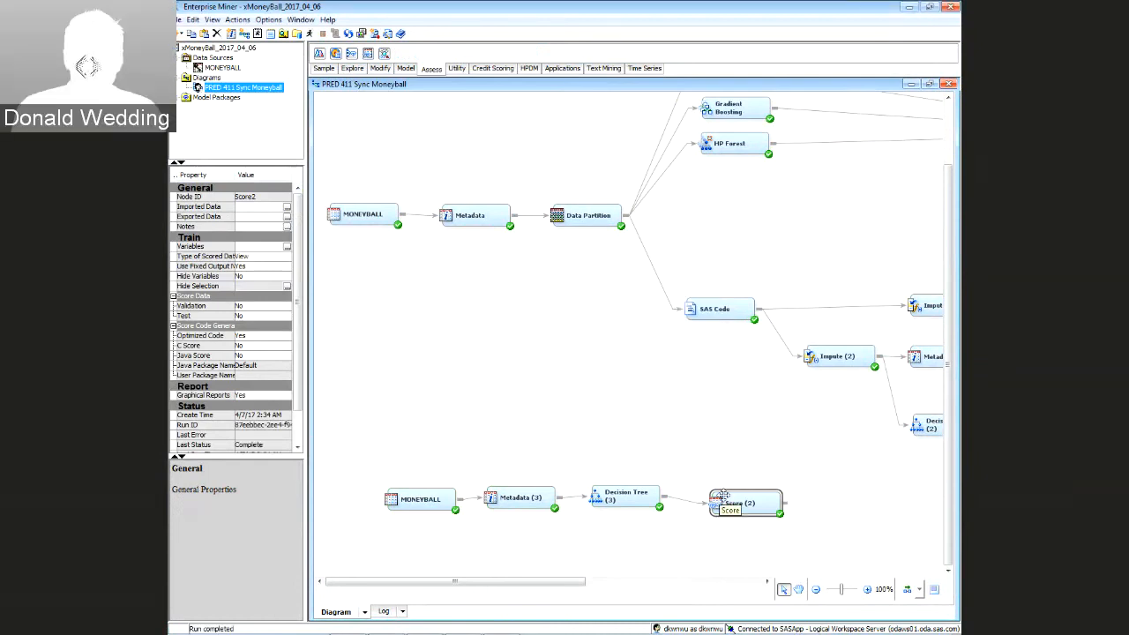
drag(723, 496, 708, 487)
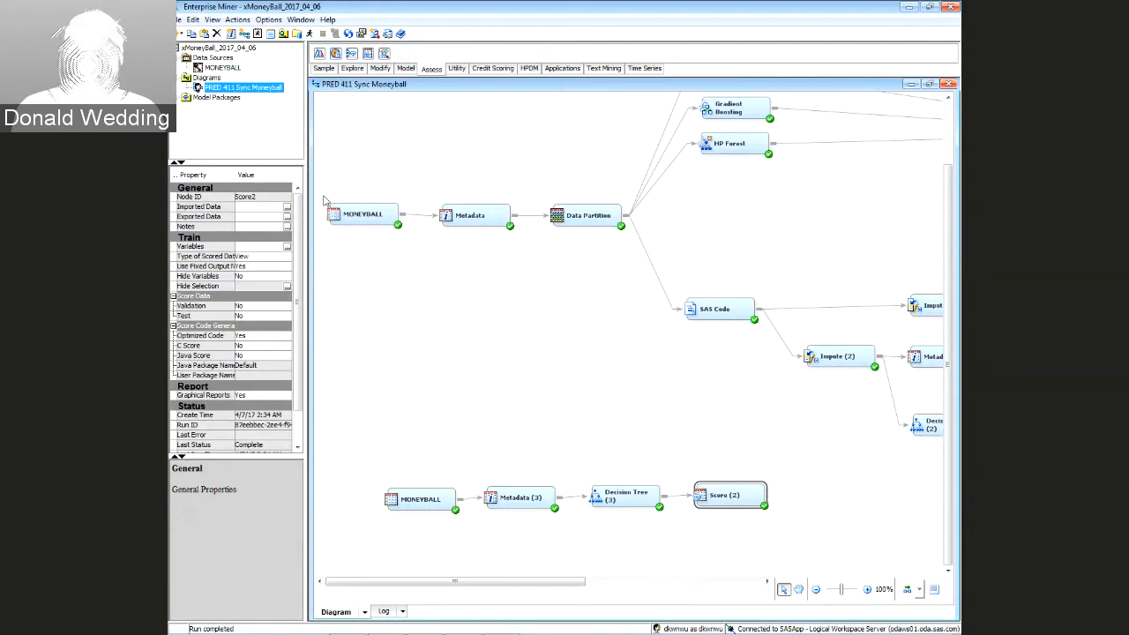
Place a new SAS Code (2) node below the lower flow
click(456, 68)
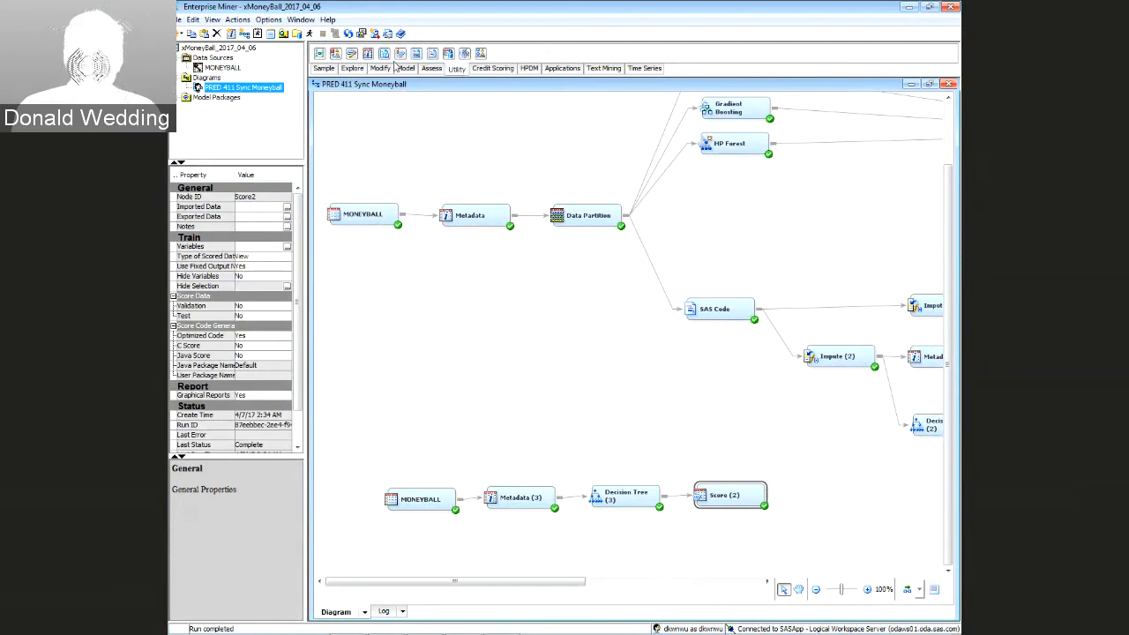
scroll(539, 565, down, 3)
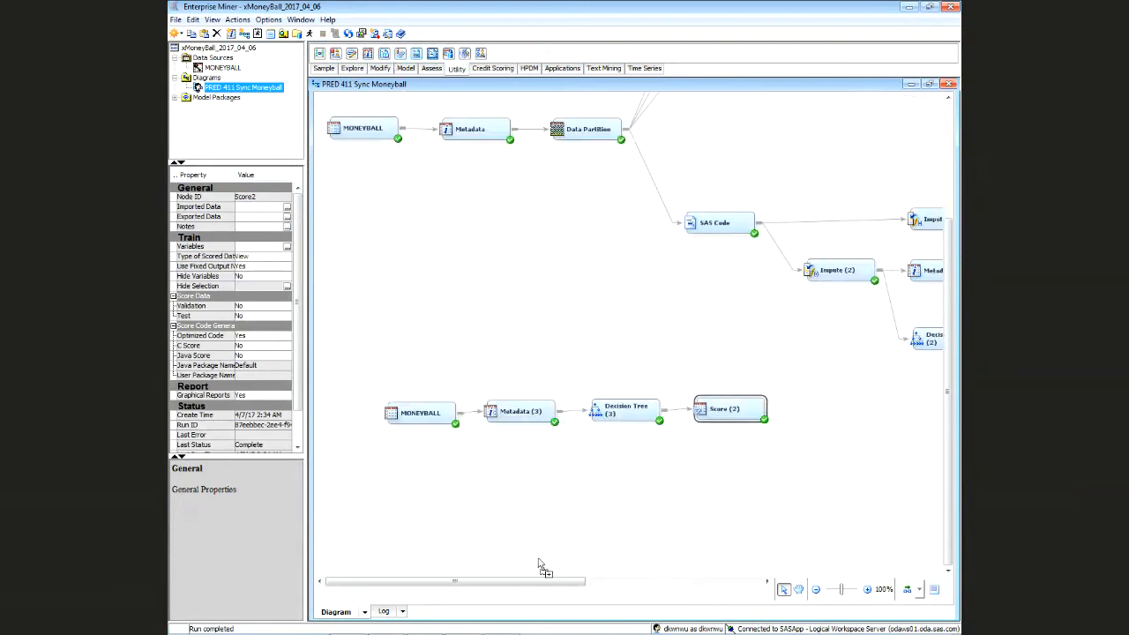
scroll(539, 564, down, 2)
drag(528, 434, 527, 434)
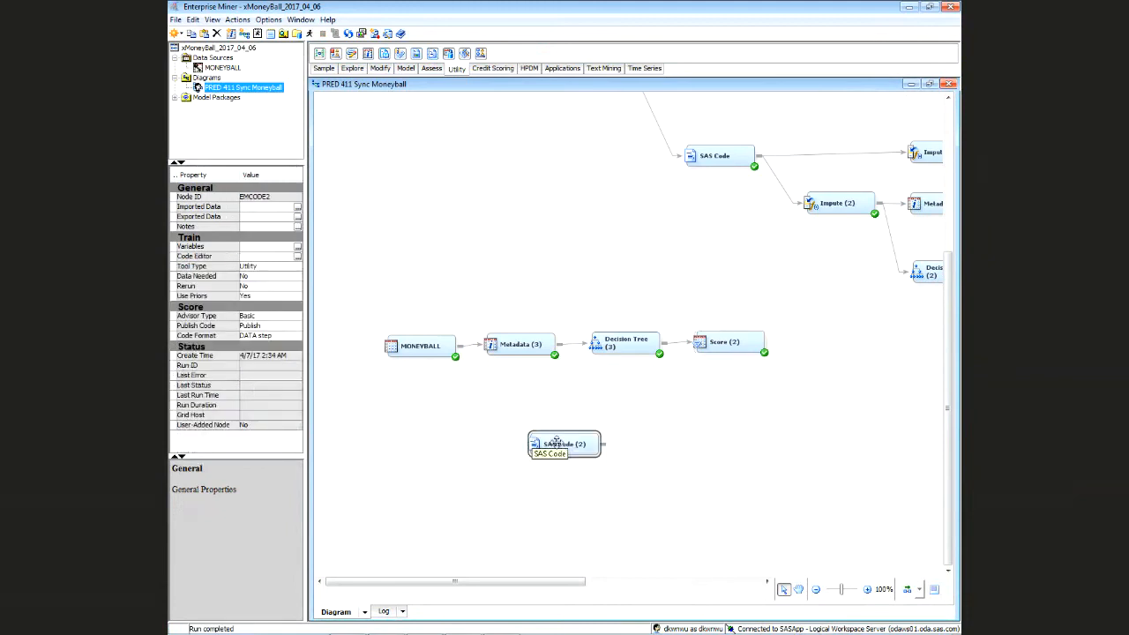
right_click(719, 345)
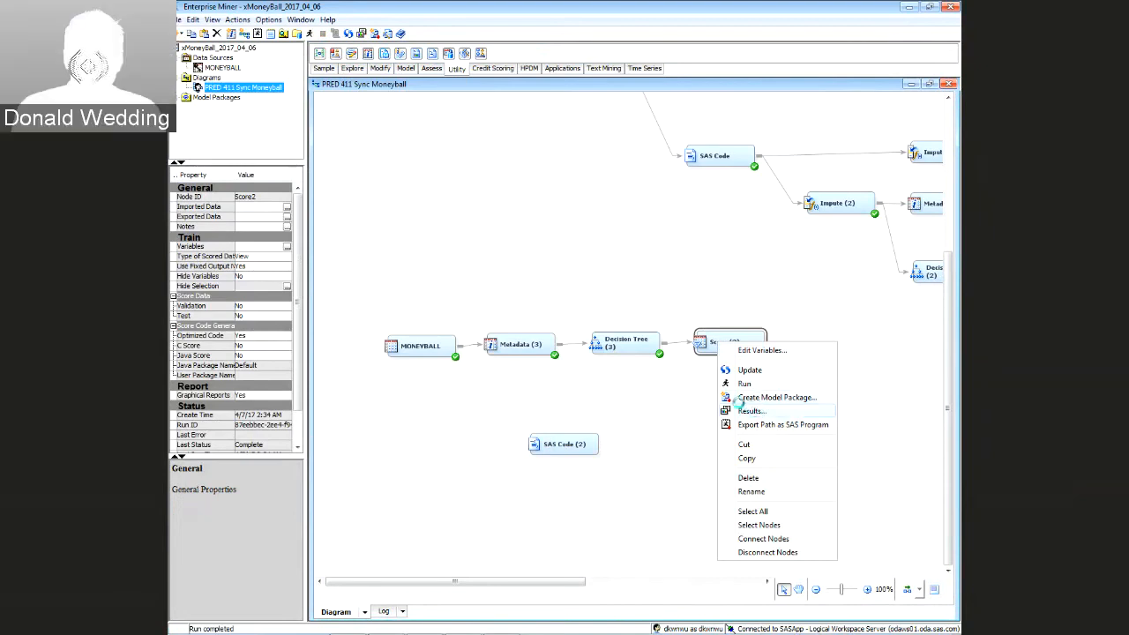
Review the Score (2) results, selecting all the generated score code
click(739, 410)
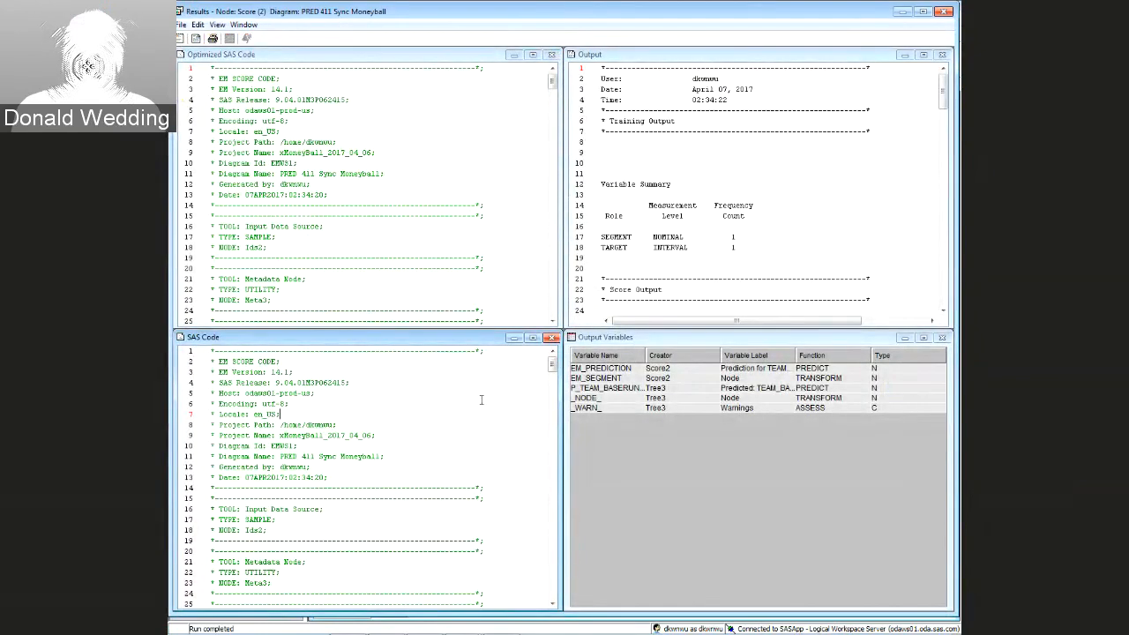
key(ctrl+a)
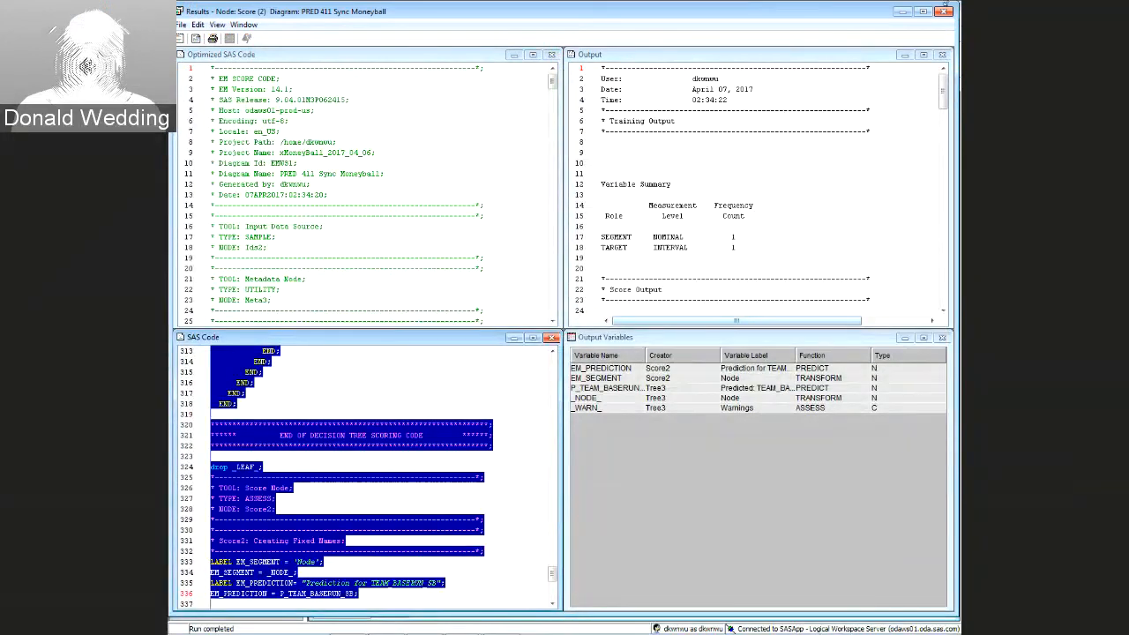
click(942, 12)
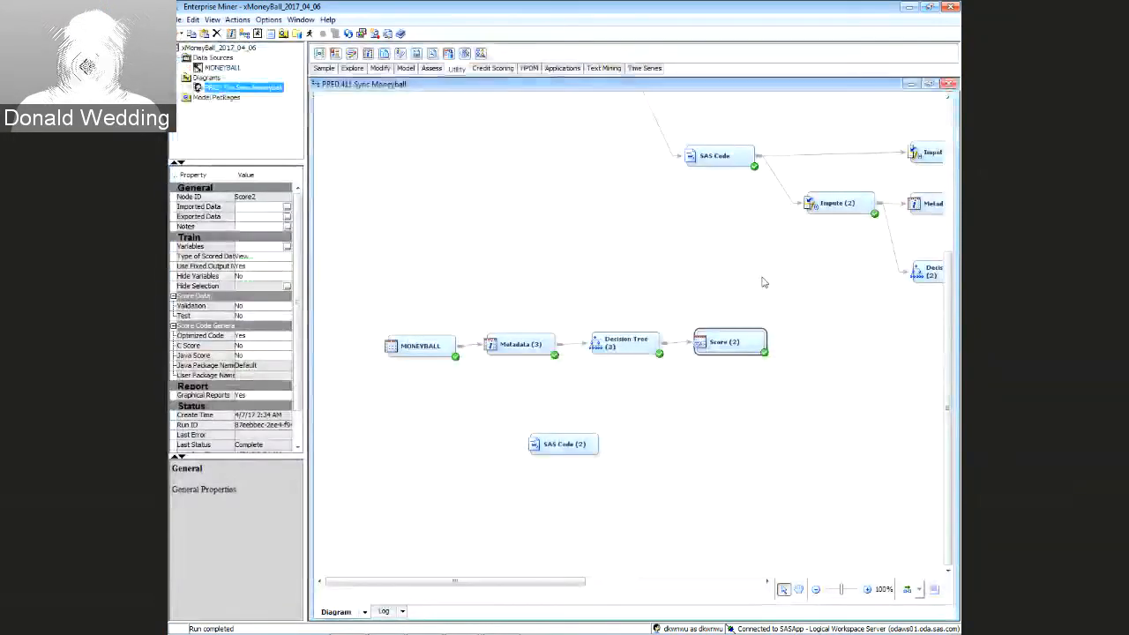
Set the Decision Tree (3) Maximum Depth to 2
click(617, 346)
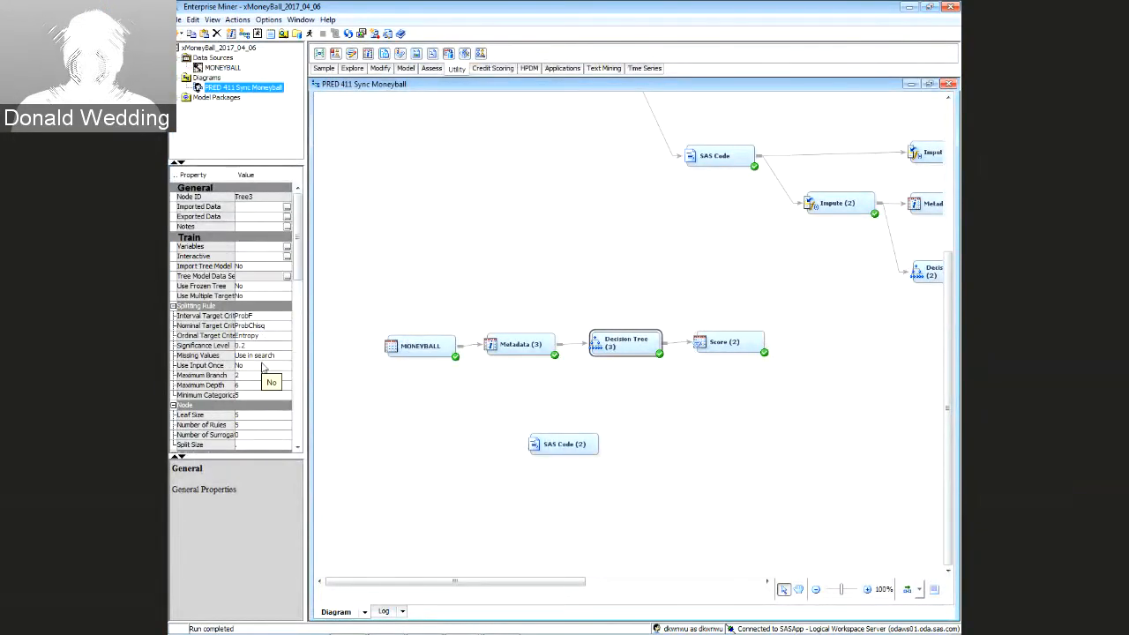
click(246, 384)
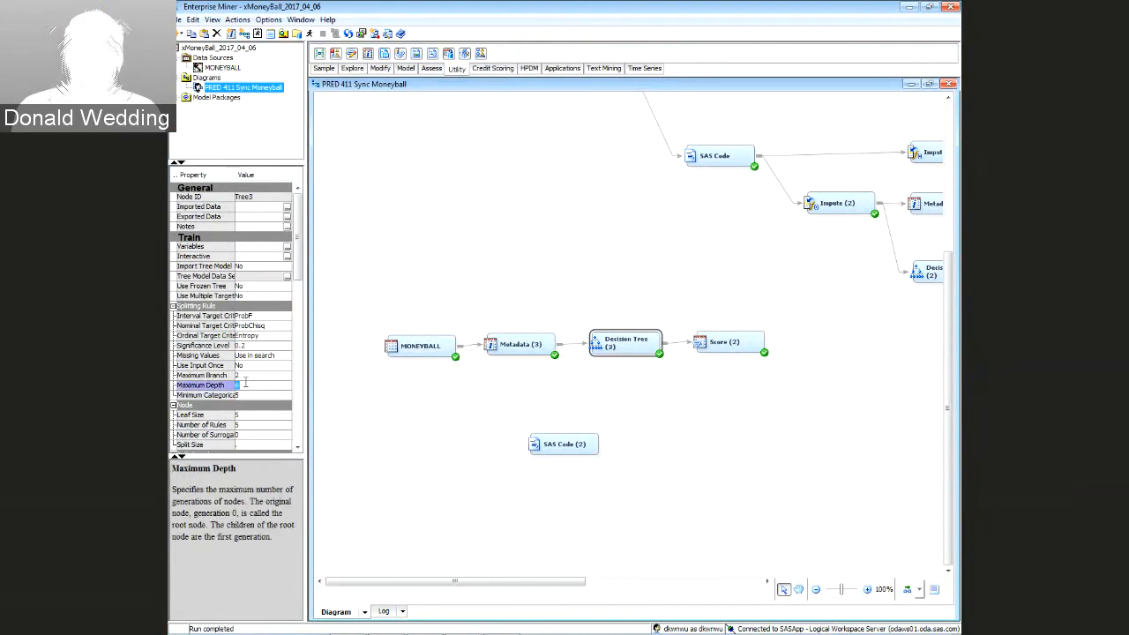
key(BackSpace)
text(2)
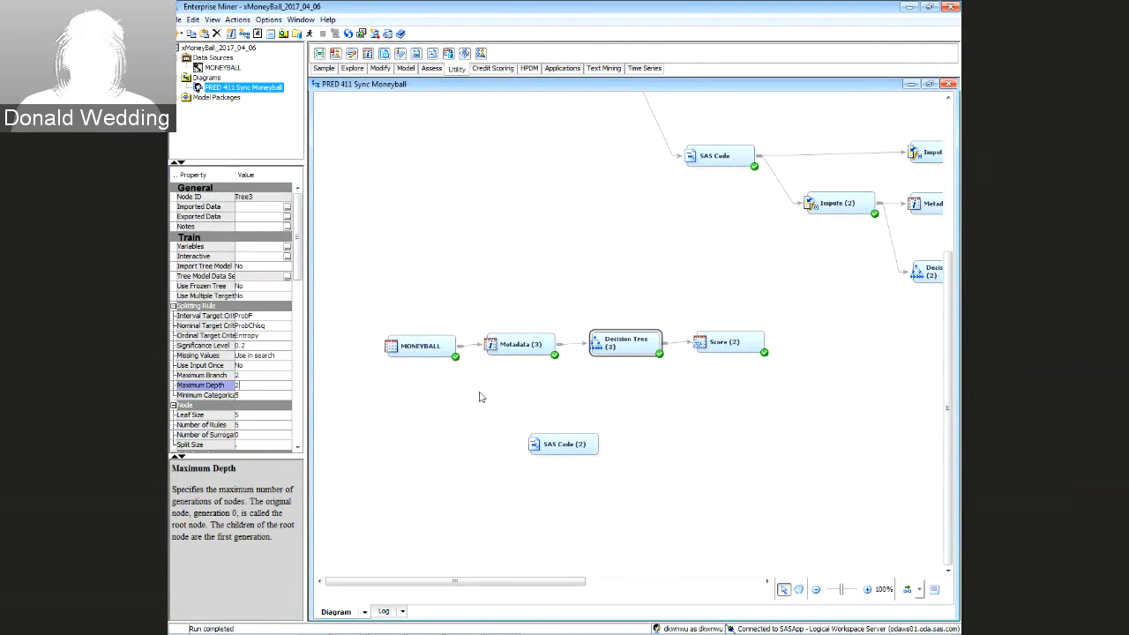
click(610, 365)
Rerun the path ending at Score (2)
click(621, 344)
click(723, 344)
right_click(725, 346)
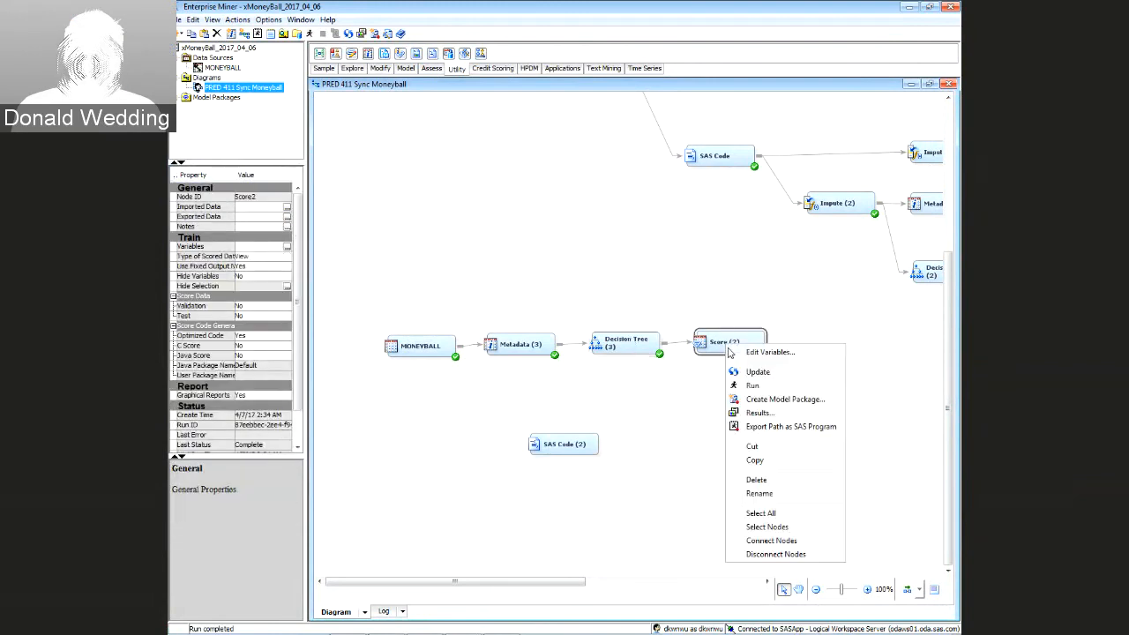
click(751, 387)
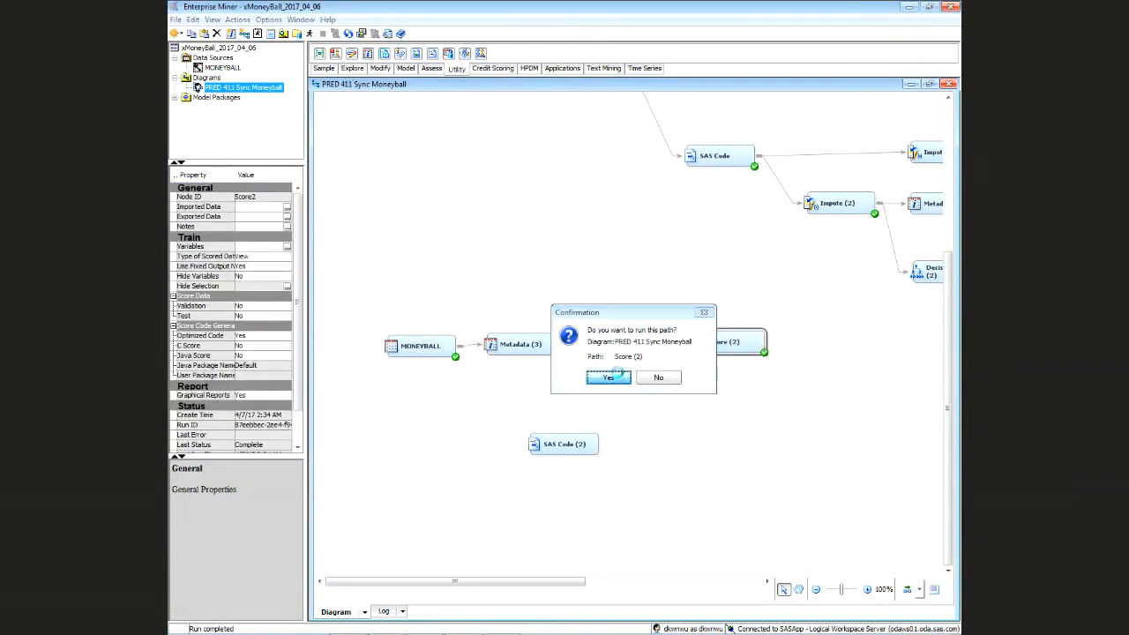
click(609, 377)
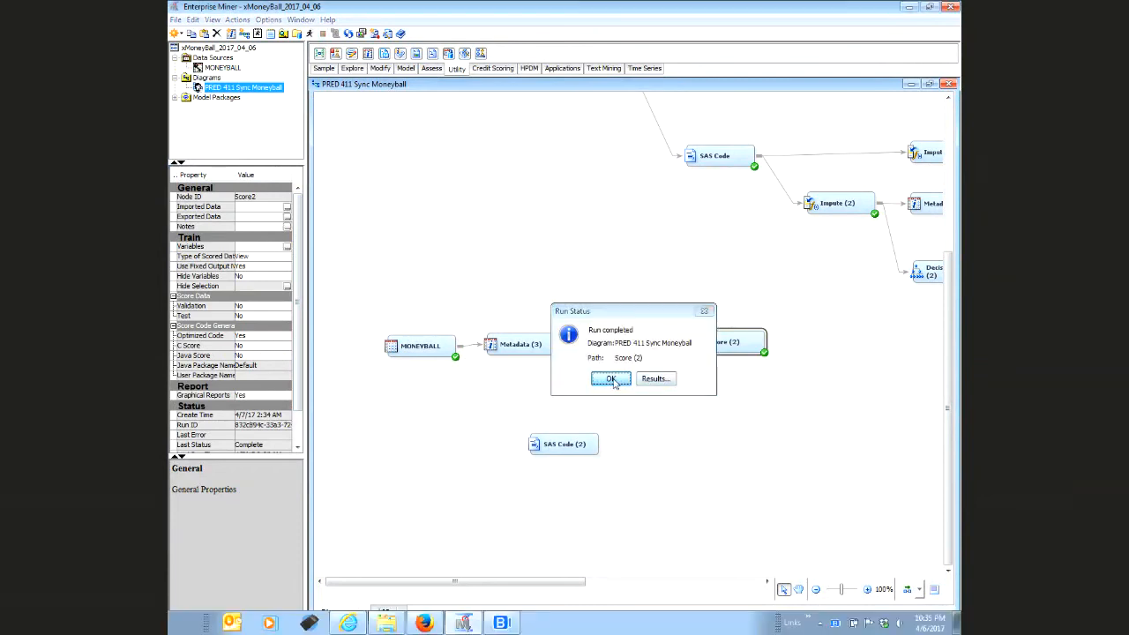
View the depth-2 tree splitting on Errors, Caught stealing and Walks allowed
click(612, 378)
right_click(617, 350)
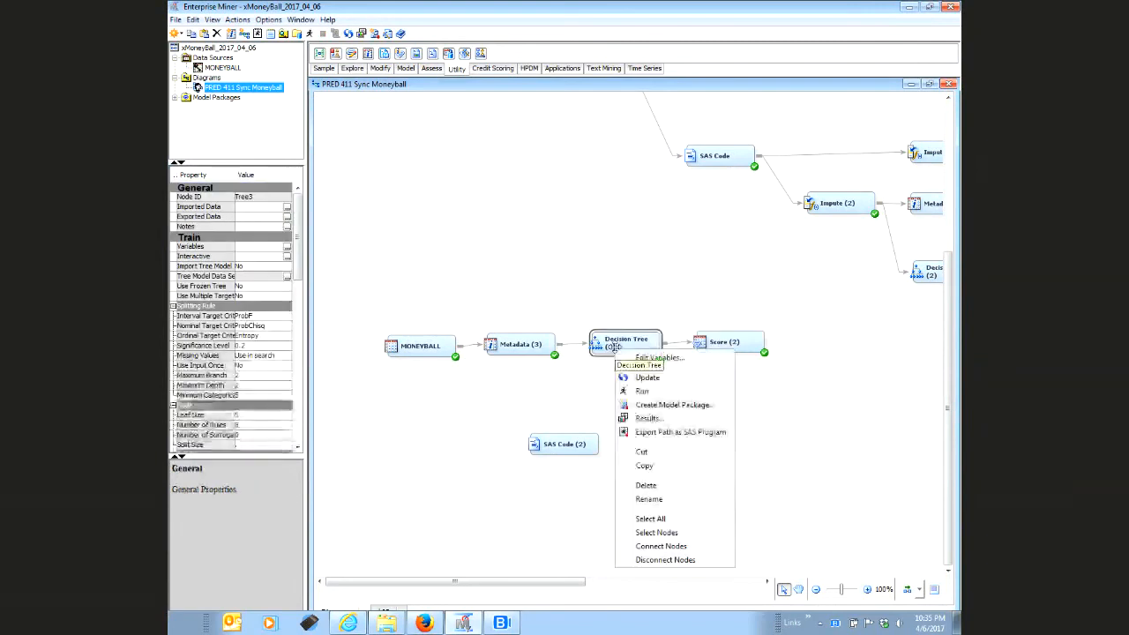
click(652, 418)
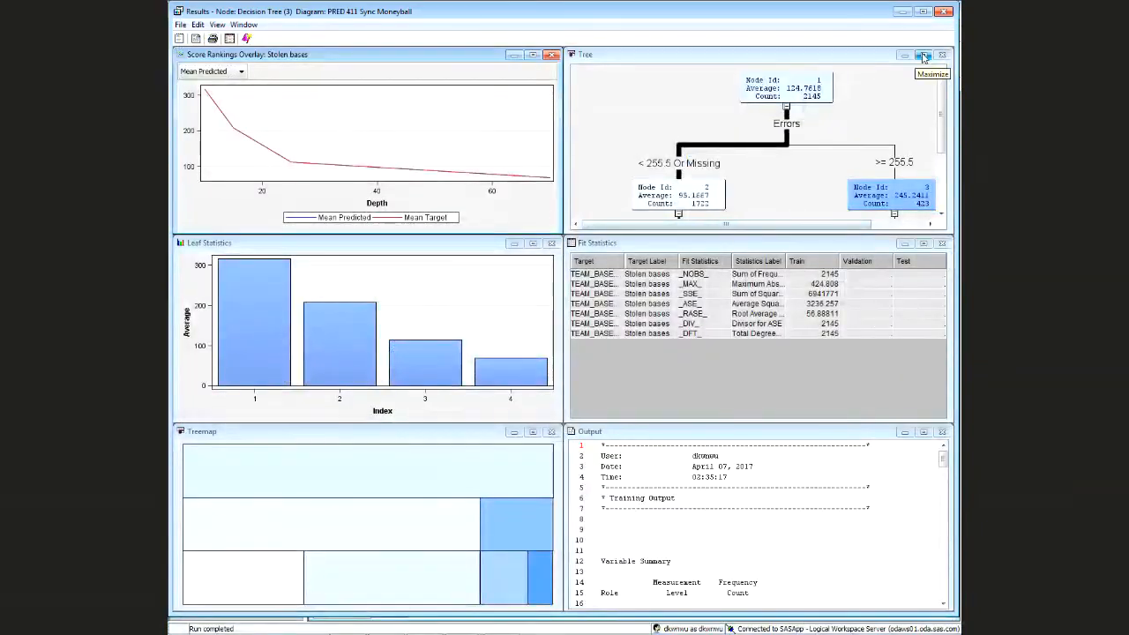
click(924, 55)
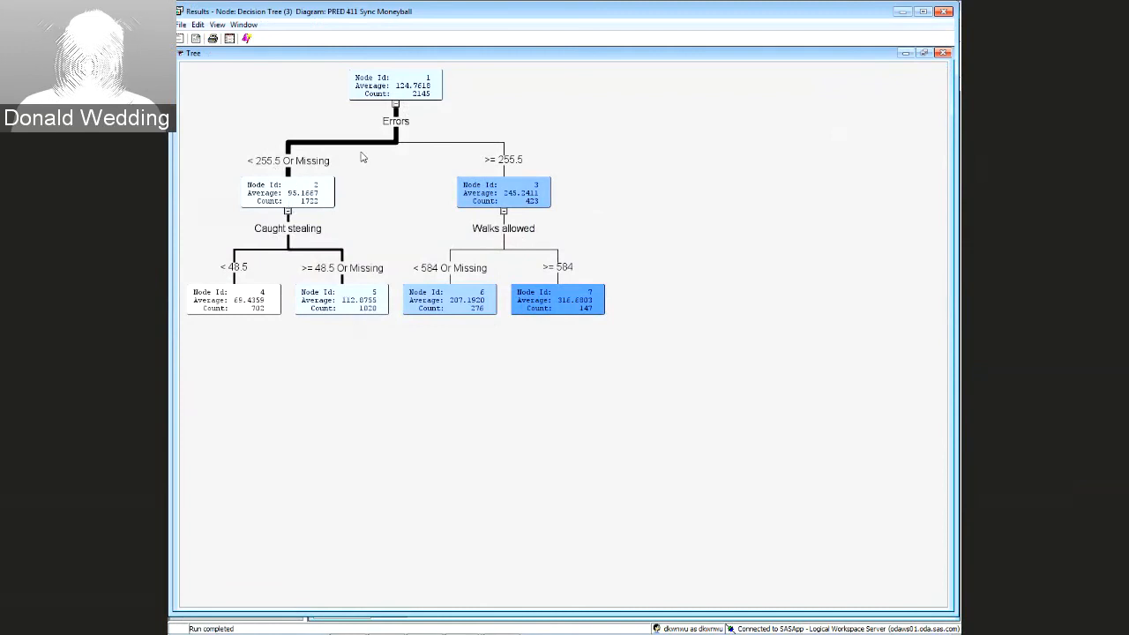
click(944, 12)
Select all the regenerated Score (2) code, then close its results
click(730, 342)
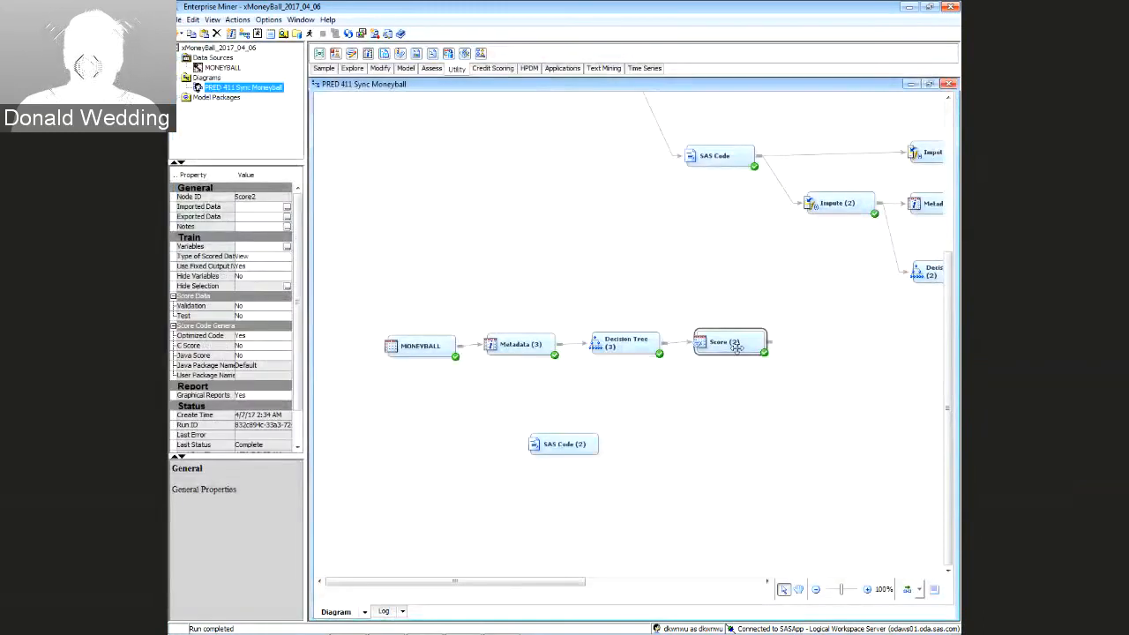
right_click(736, 349)
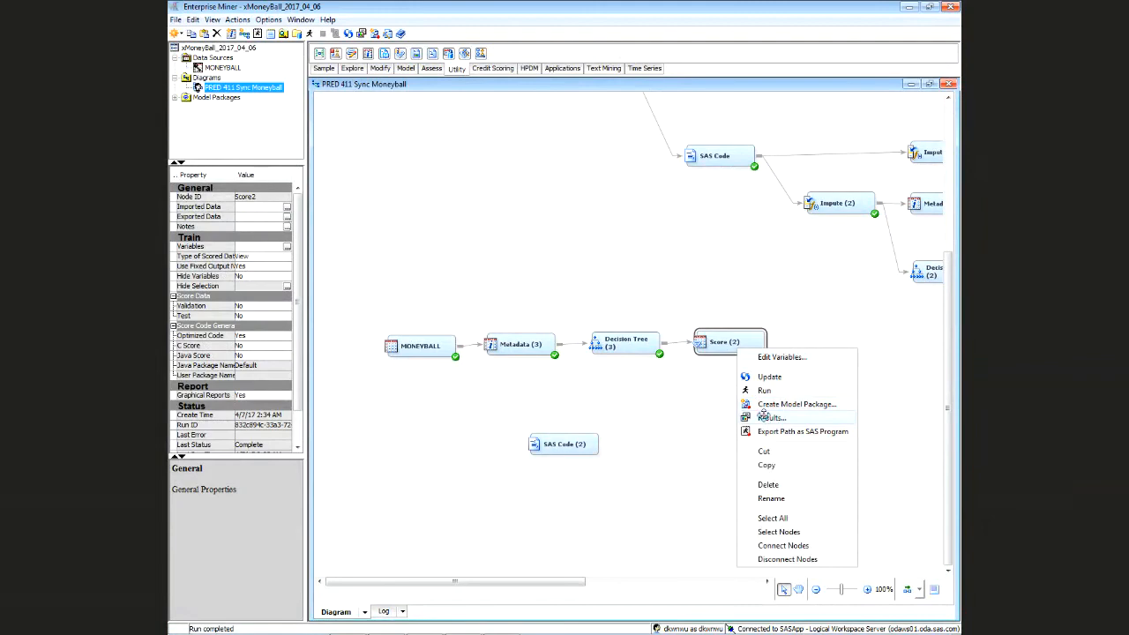
click(764, 416)
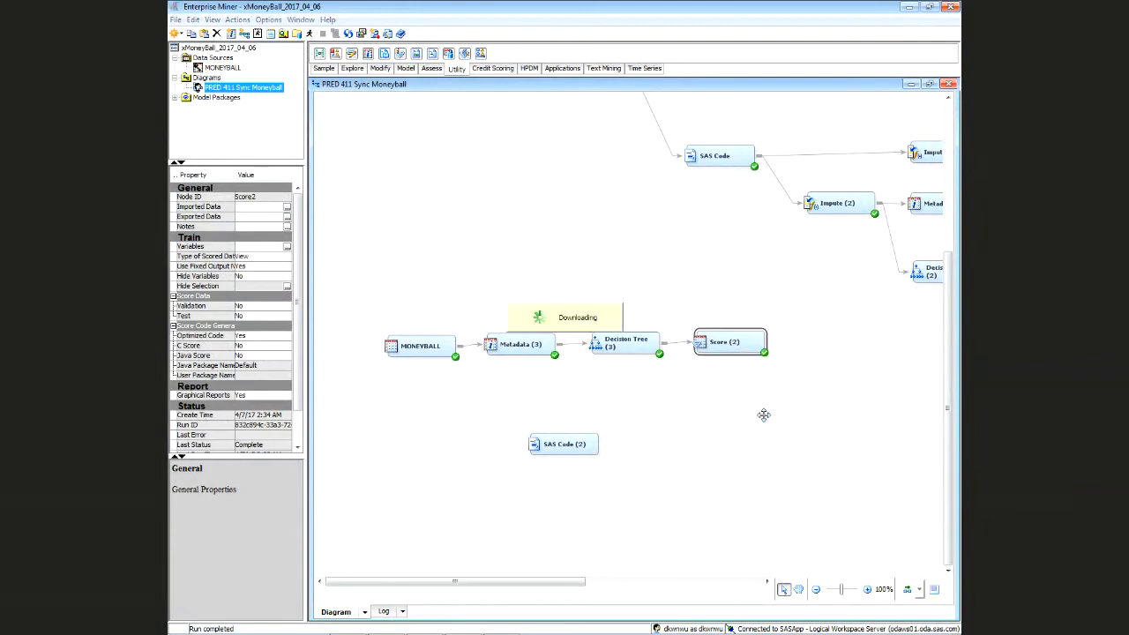
click(541, 430)
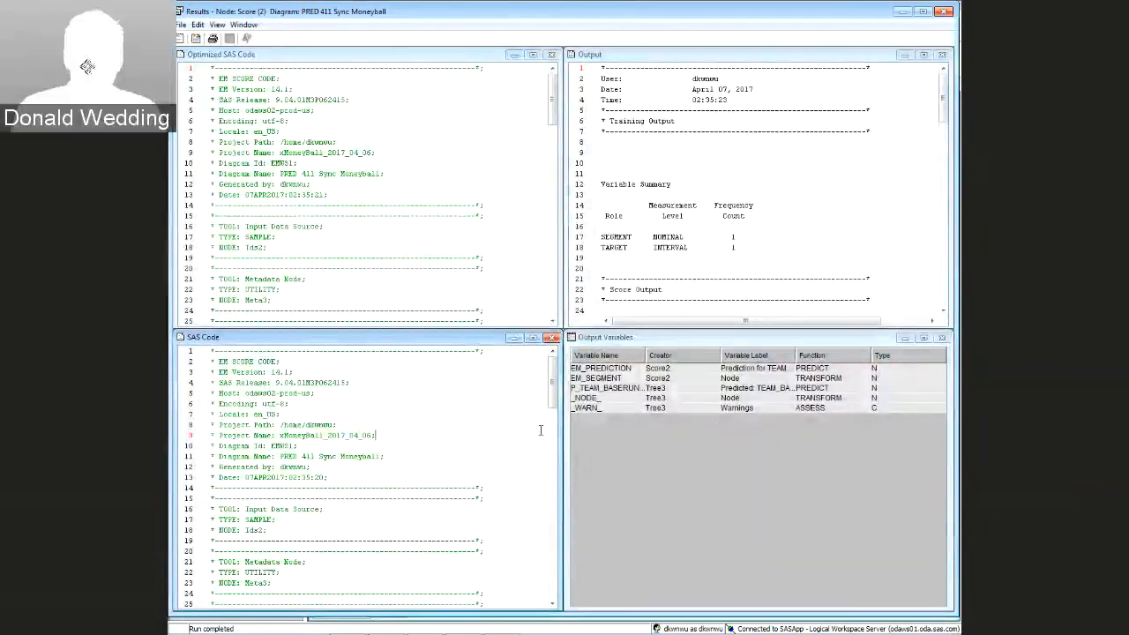
key(ctrl+a)
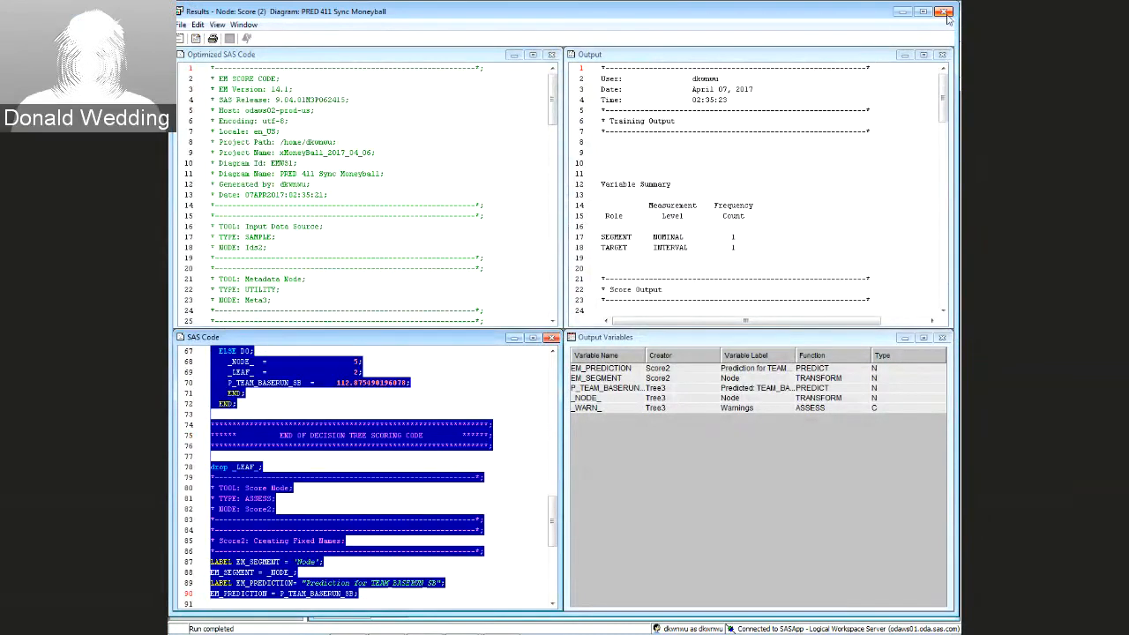
click(945, 11)
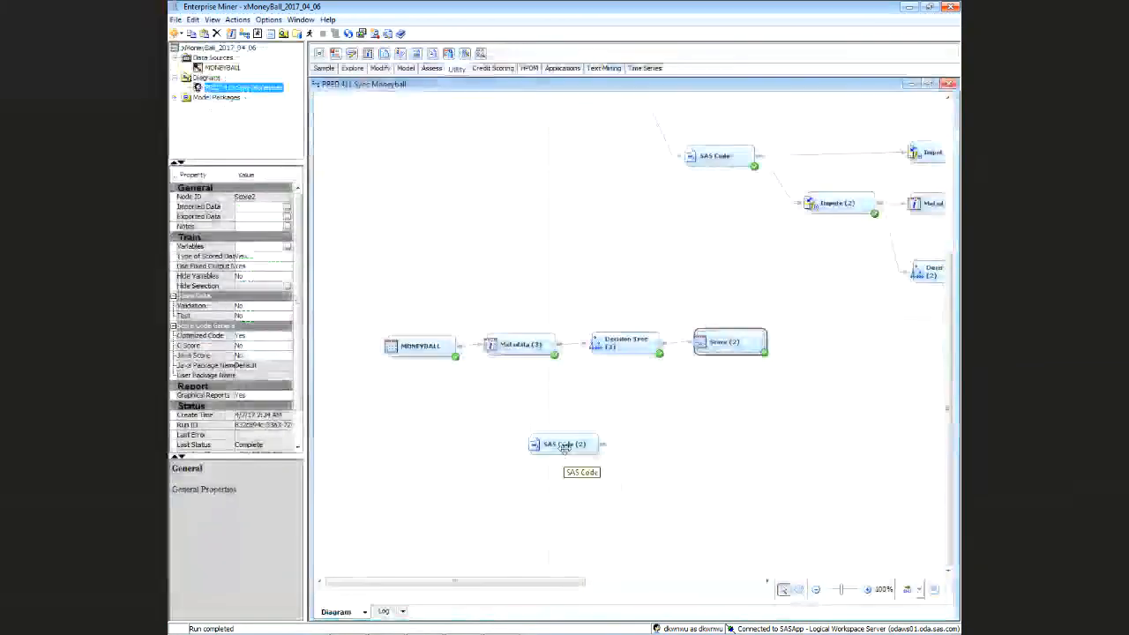
click(564, 444)
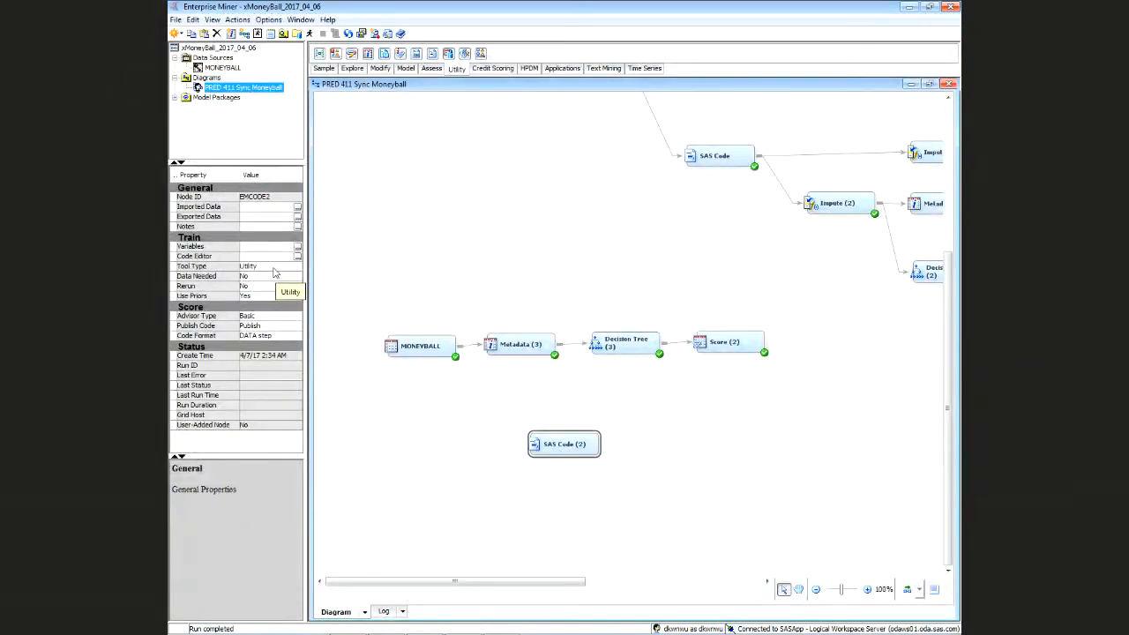
Write a 'data OUTFILE; set MB.MONEYBALL; run;' step in the SAS Code (2) training code
click(297, 256)
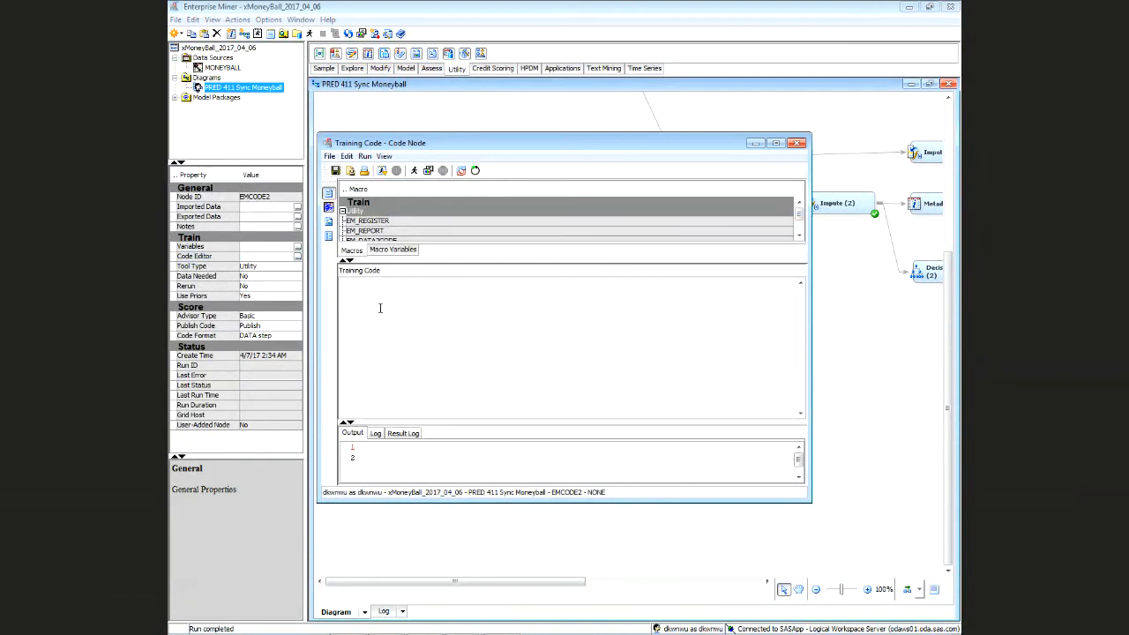
click(380, 308)
text(data )
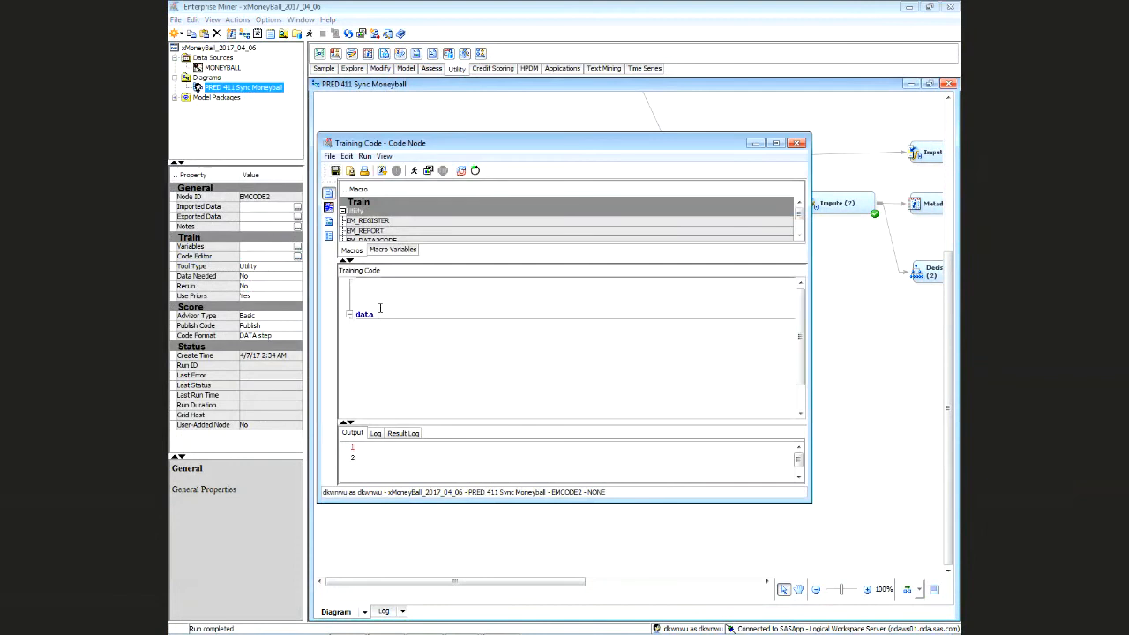
text(OUTFILE;)
key(Return)
text(set MB.M)
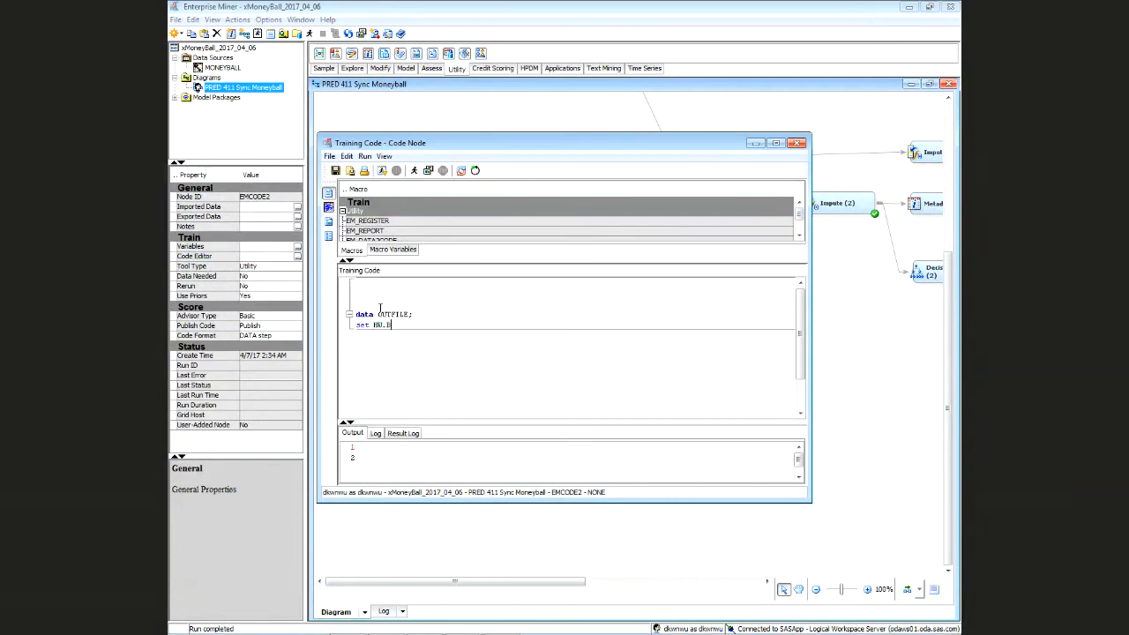
key(BackSpace)
text(MONEYBALL;)
key(Return)
text(run;)
key(Return)
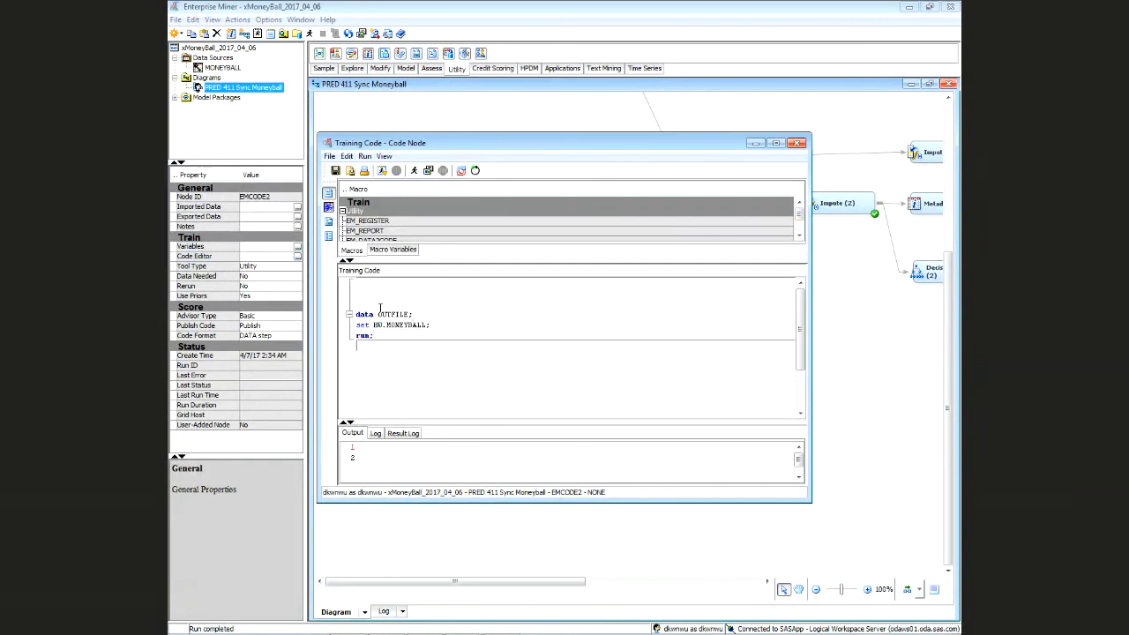
key(Return)
key(Return)
key(Return)
key(Return)
key(Return)
key(Return)
key(Up)
key(Up)
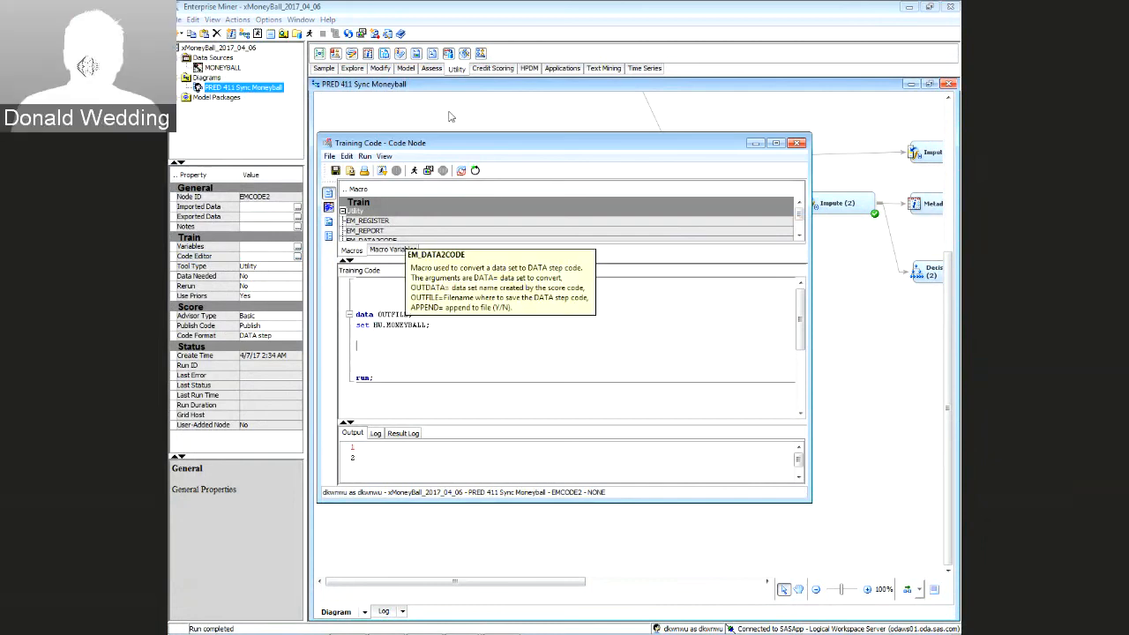
Paste the score code into the data step and remove the unfinished if statement
click(775, 142)
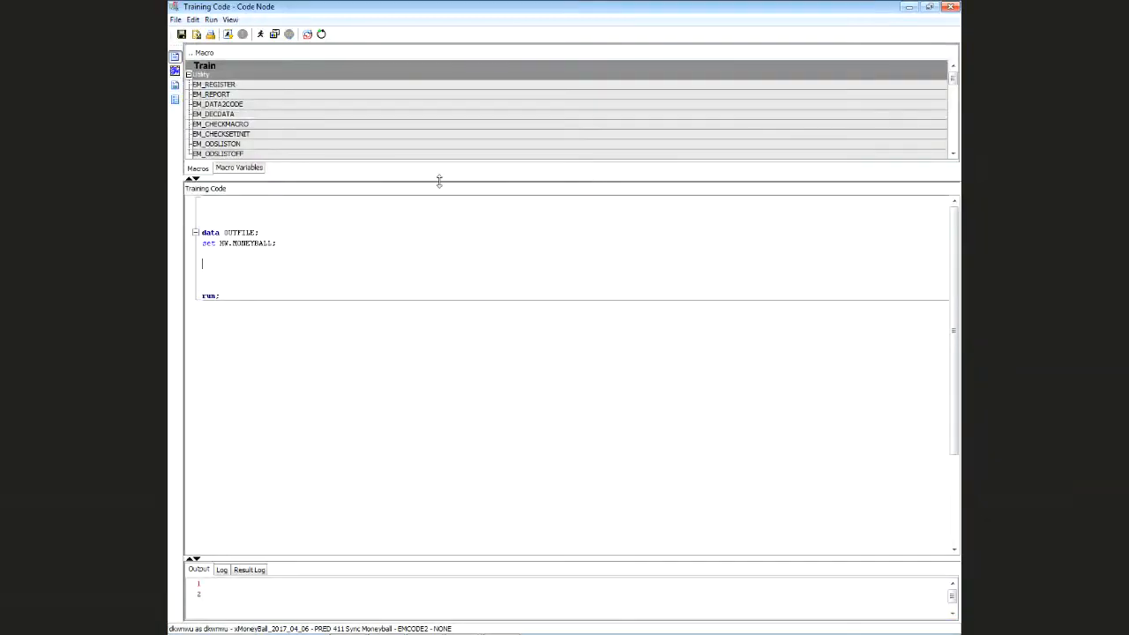
key(ctrl+v)
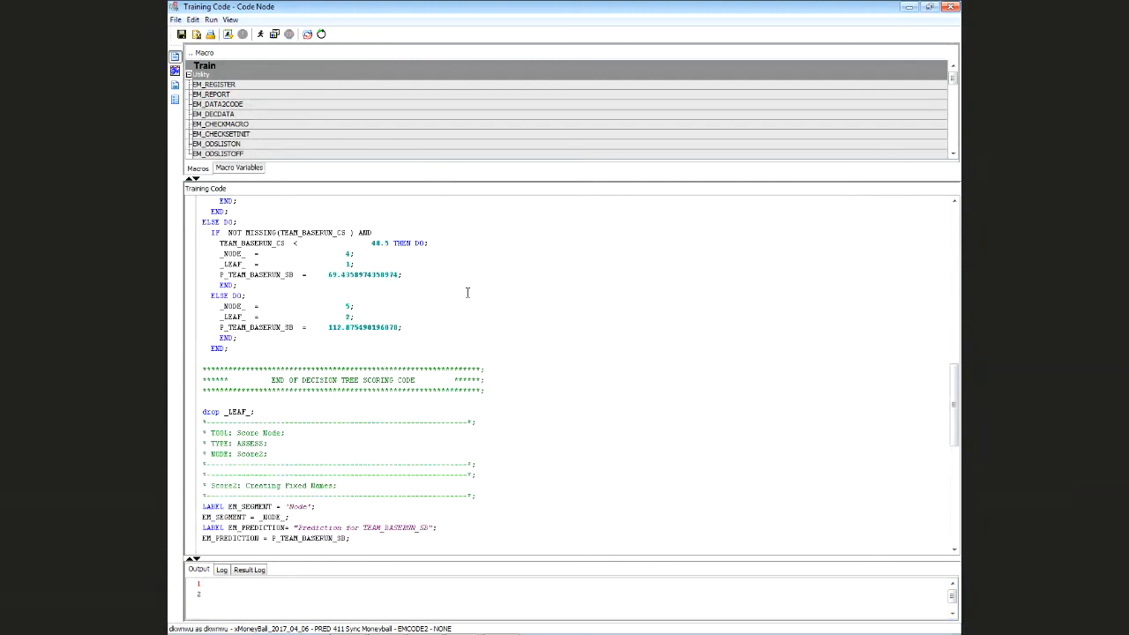
scroll(592, 370, down, 6)
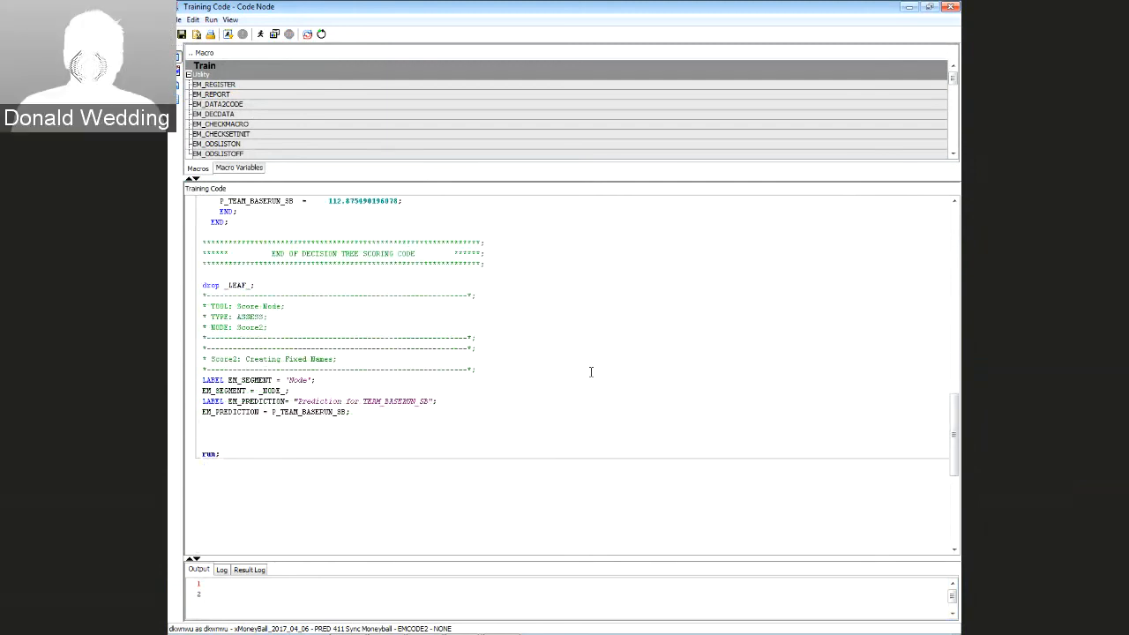
key(Return)
key(Return)
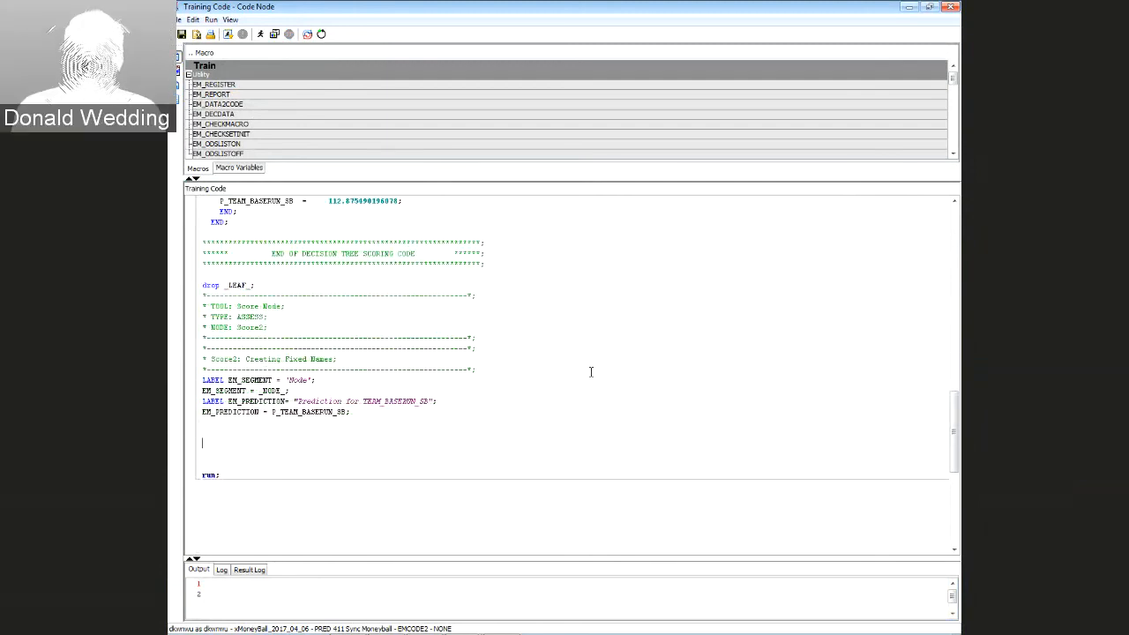
text(if)
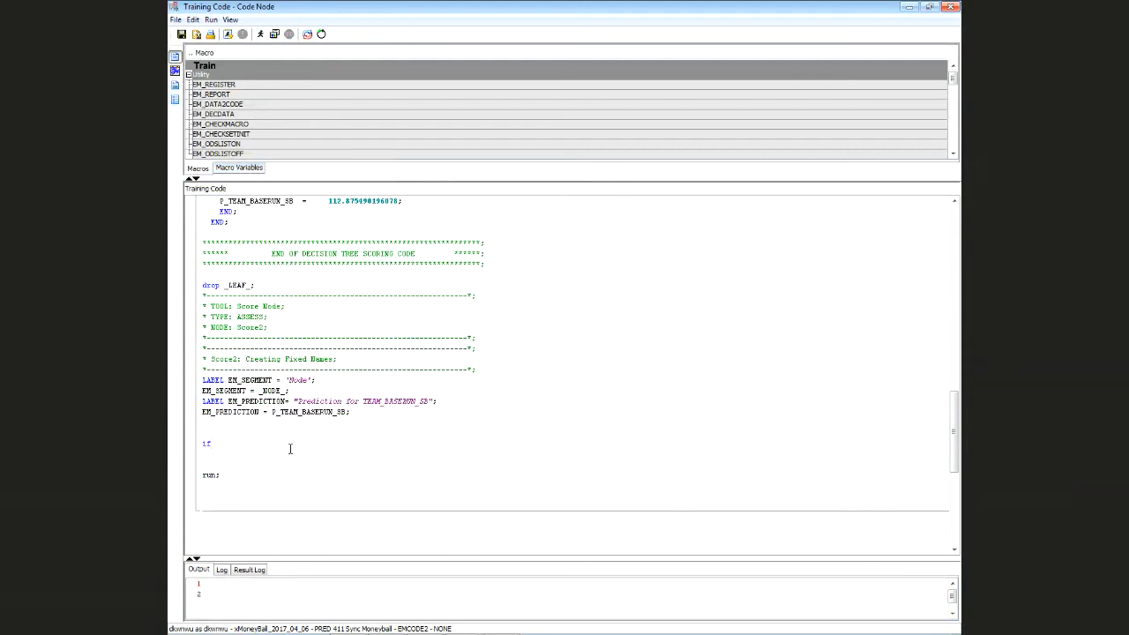
key(BackSpace)
key(BackSpace)
key(BackSpace)
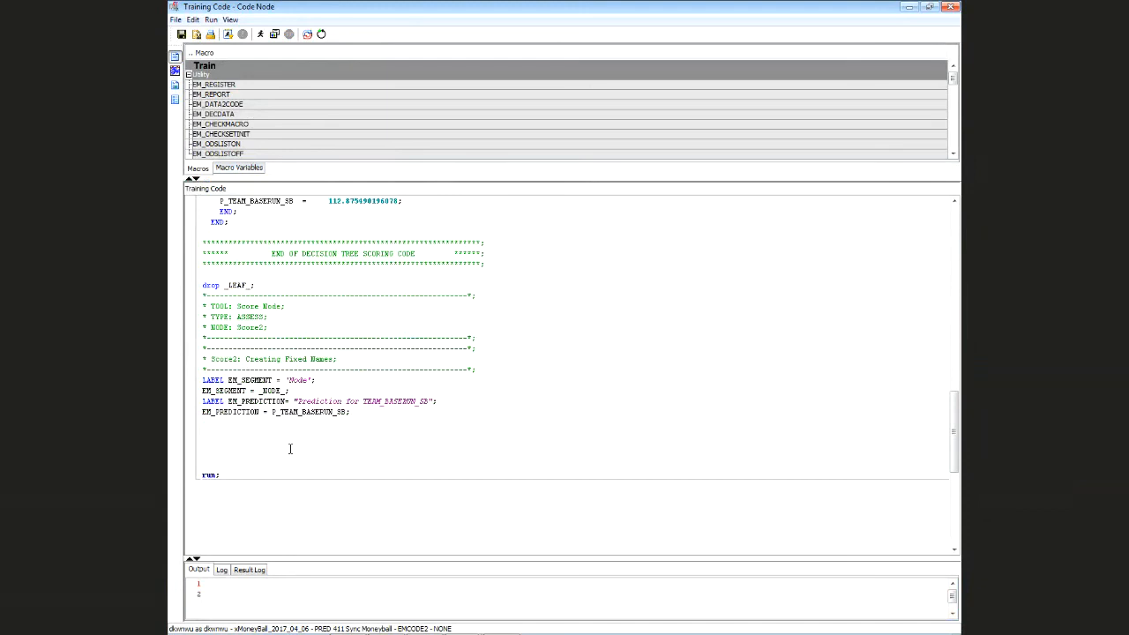
Write the assignment IMP_TEAM_BASERUN_SB = TEAM_BASERUN_SB; in the training code
text(IMP)
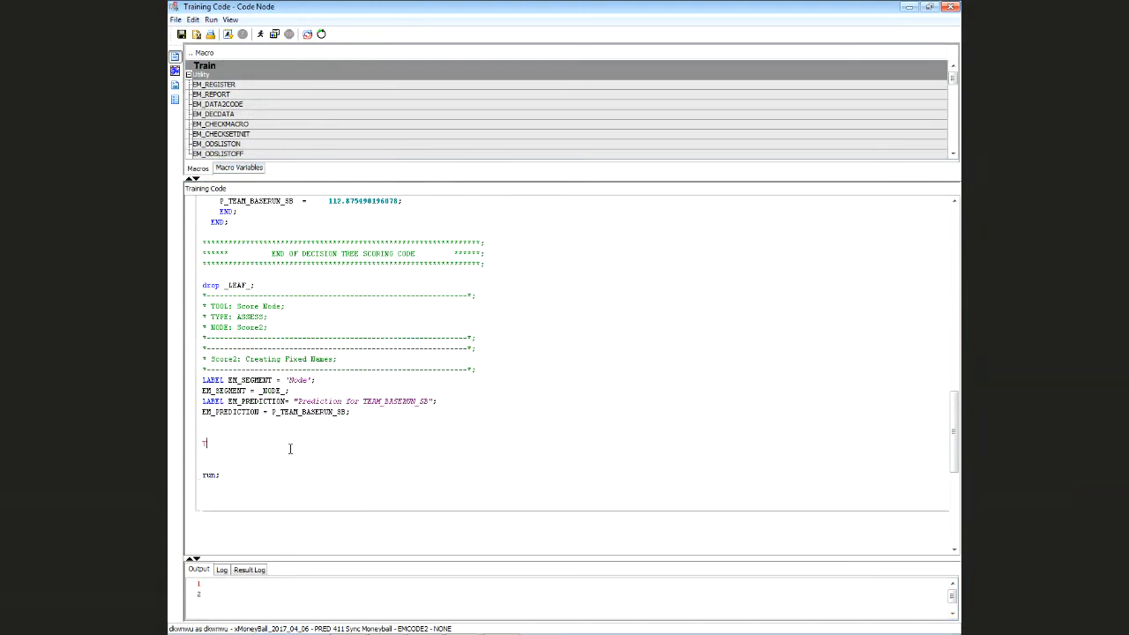
key(BackSpace)
key(BackSpace)
key(BackSpace)
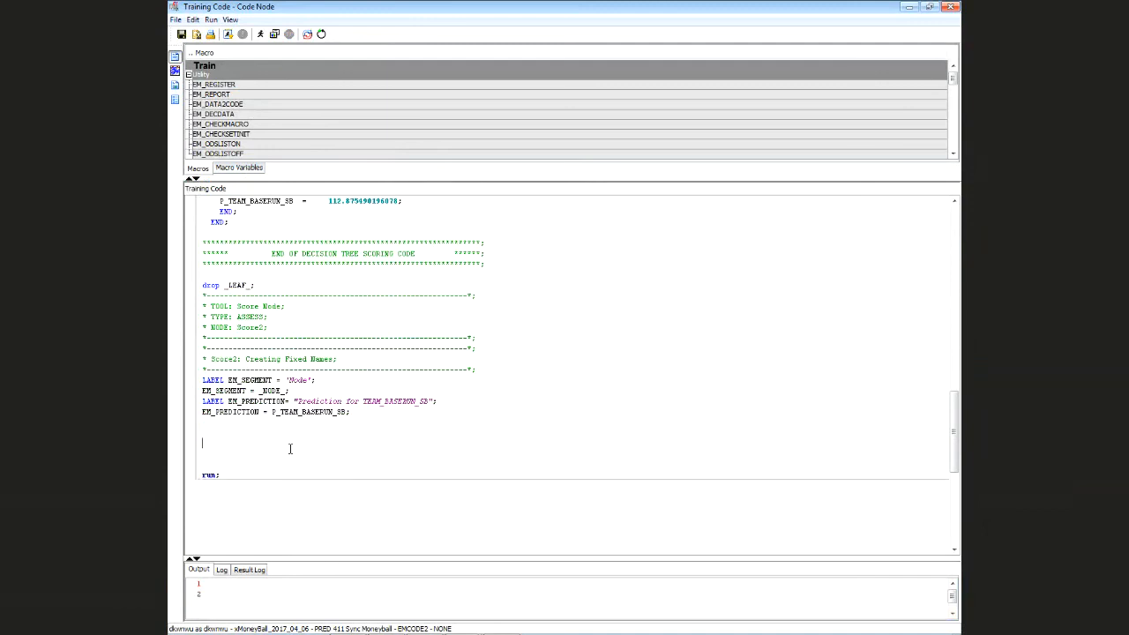
text(IMP_)
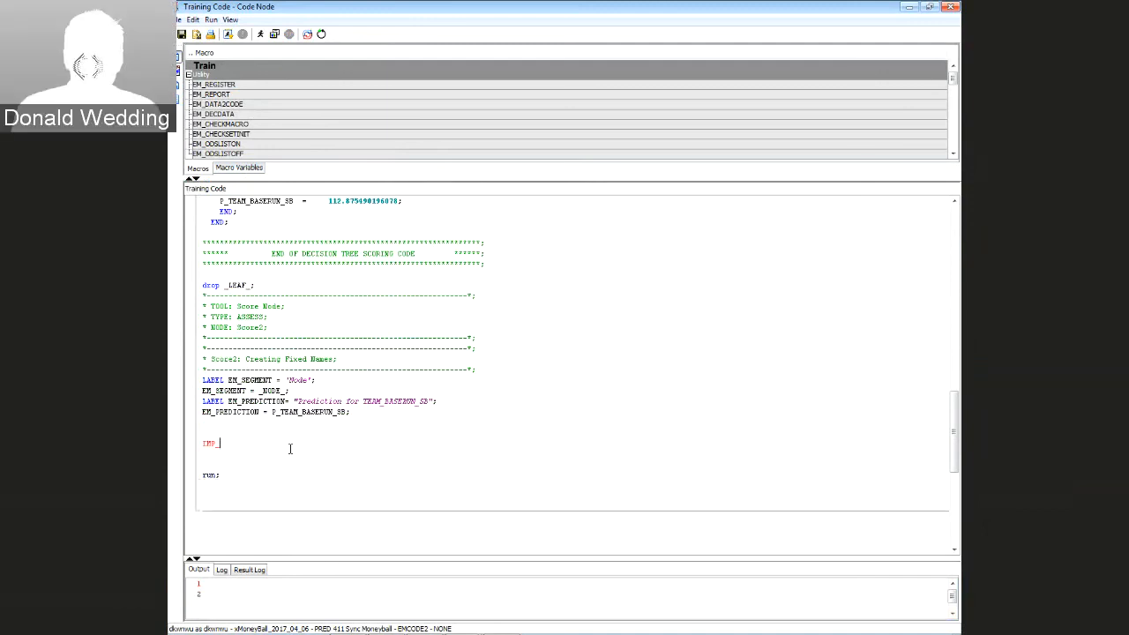
text(TEAM)
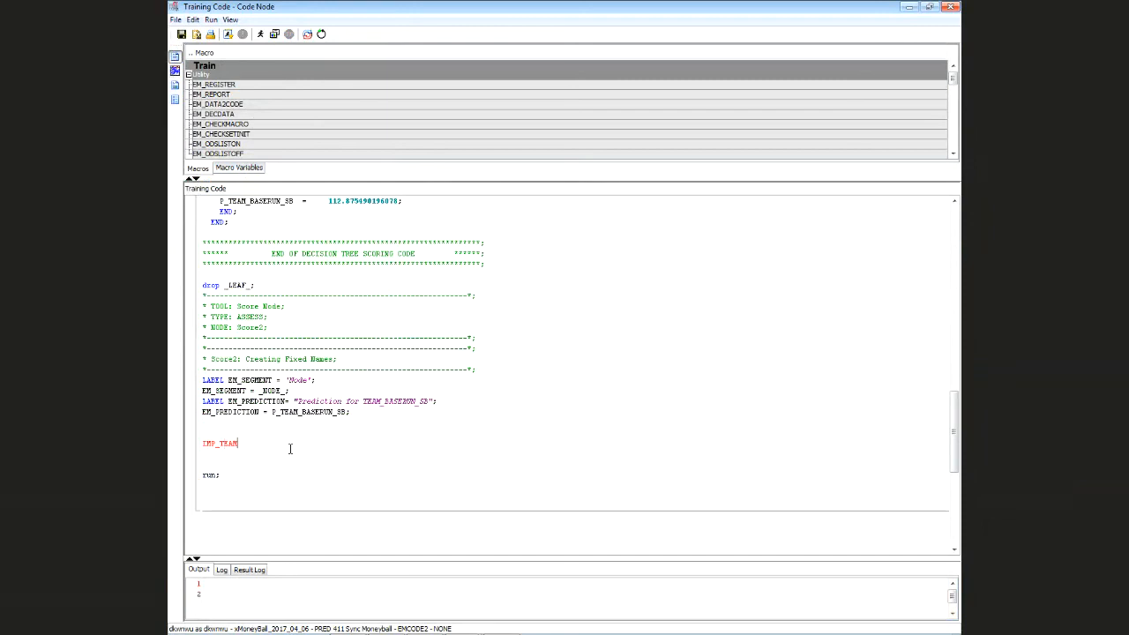
text(_BASERUN)
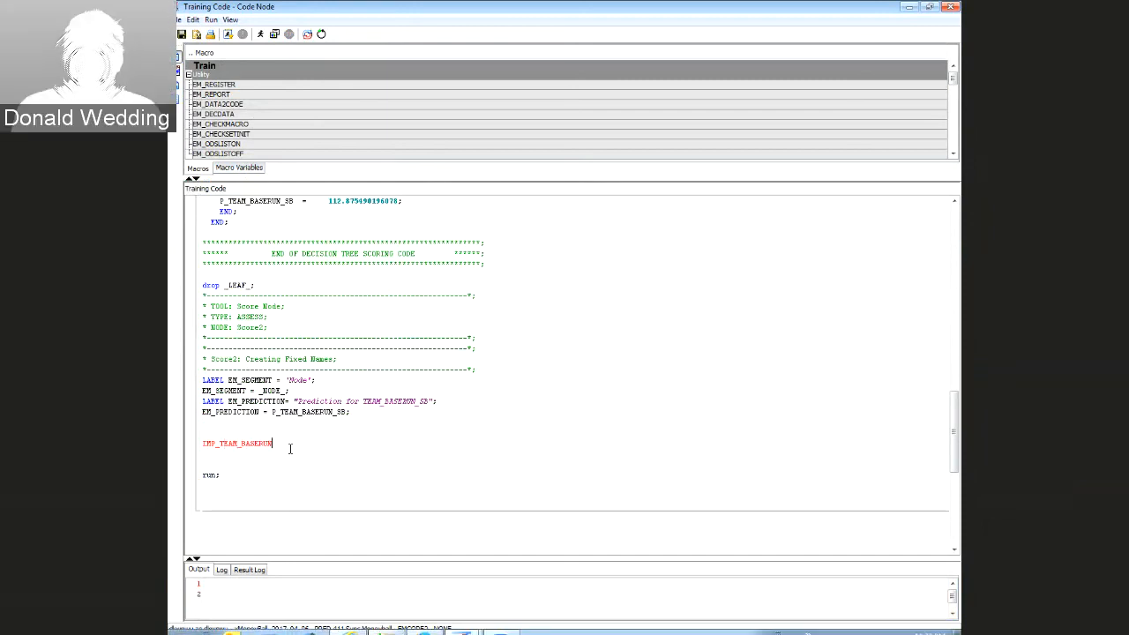
text(_SB)
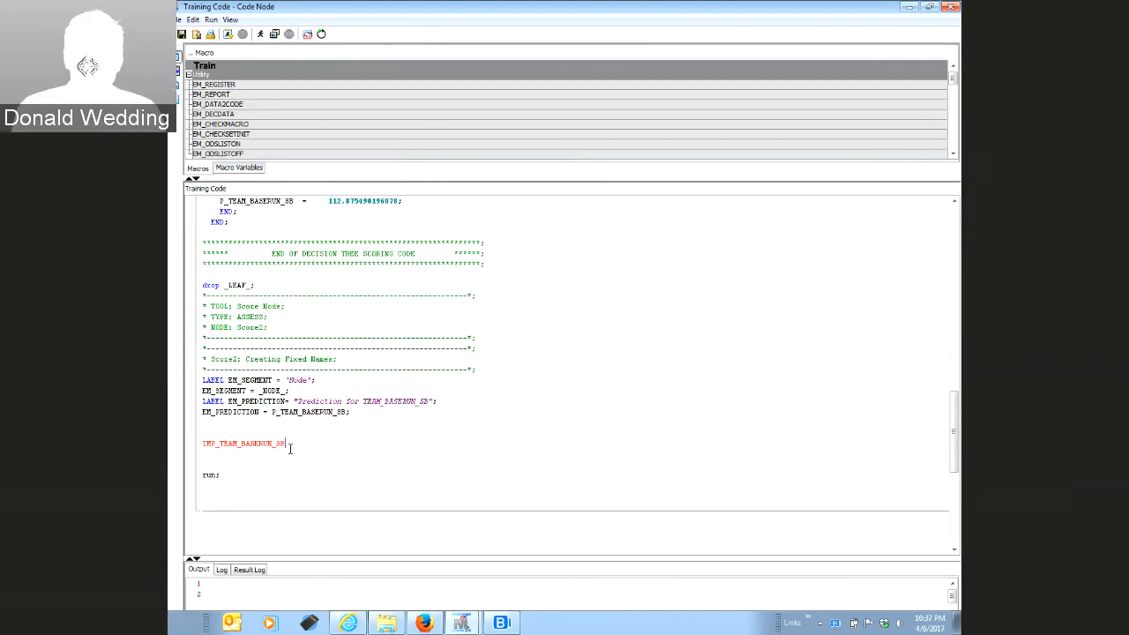
text( =)
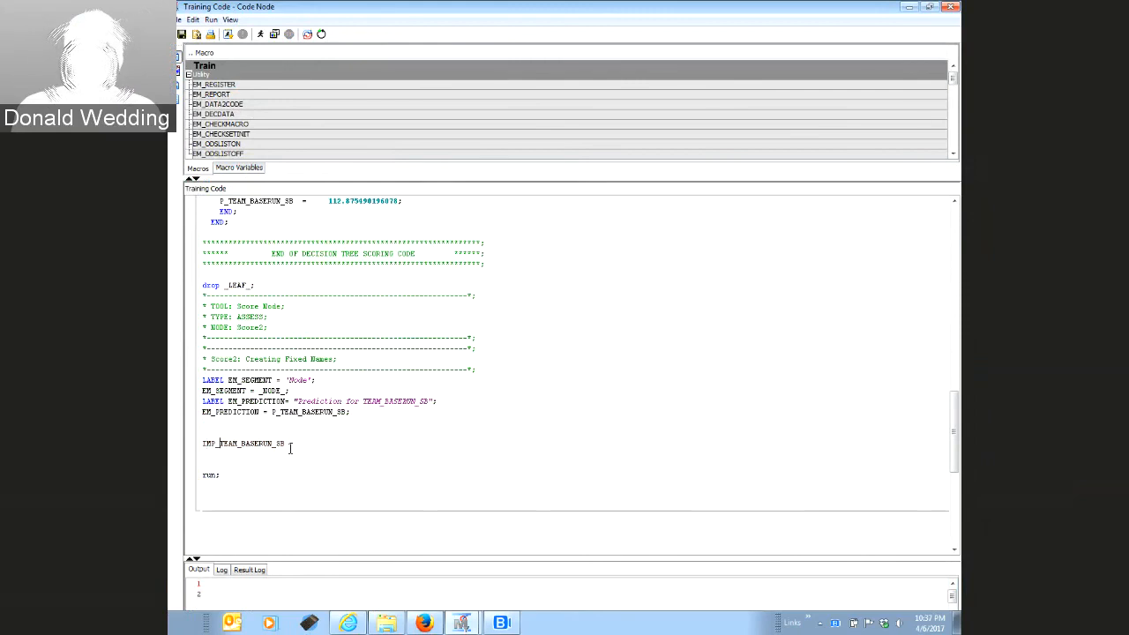
key(shift+Right)
key(shift+Right)
key(shift+Right)
key(shift+Right)
key(shift+Right)
key(shift+Right)
key(shift+Right)
key(shift+Right)
key(shift+Right)
key(shift+Right)
key(shift+Right)
key(shift+Right)
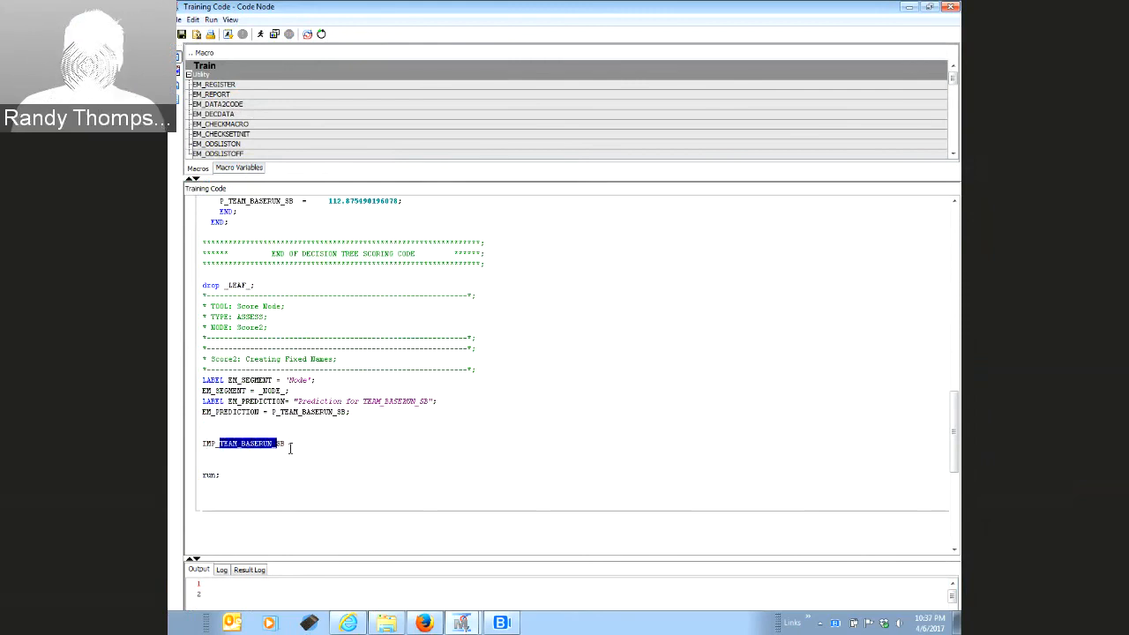
key(shift+Right)
key(shift+Right)
key(shift+Right)
key(ctrl+c)
key(Right)
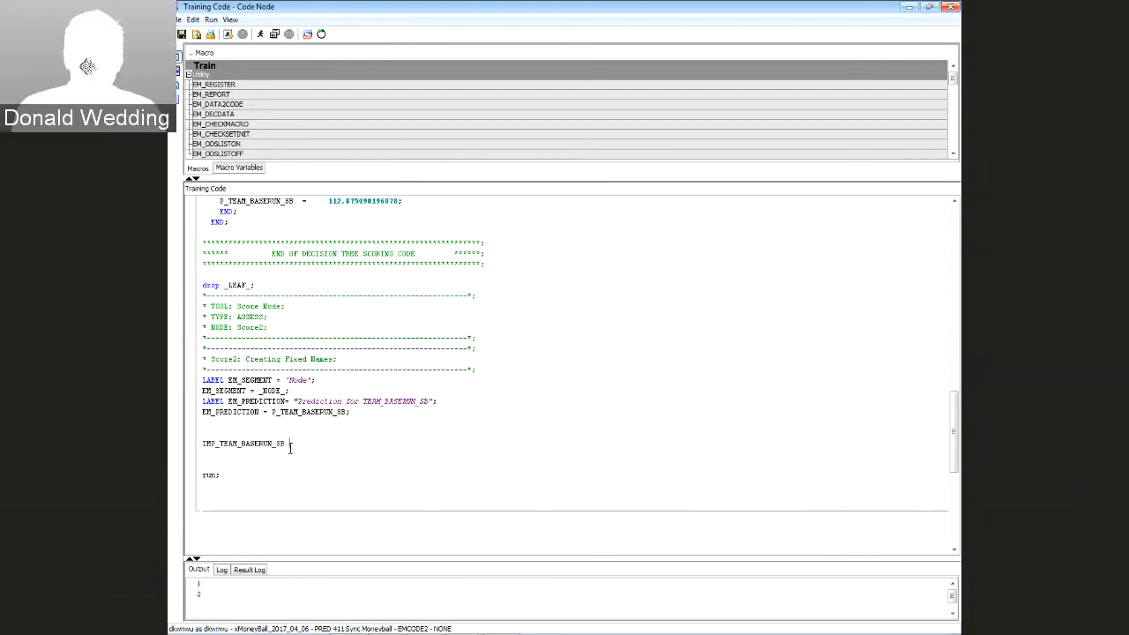
text(=)
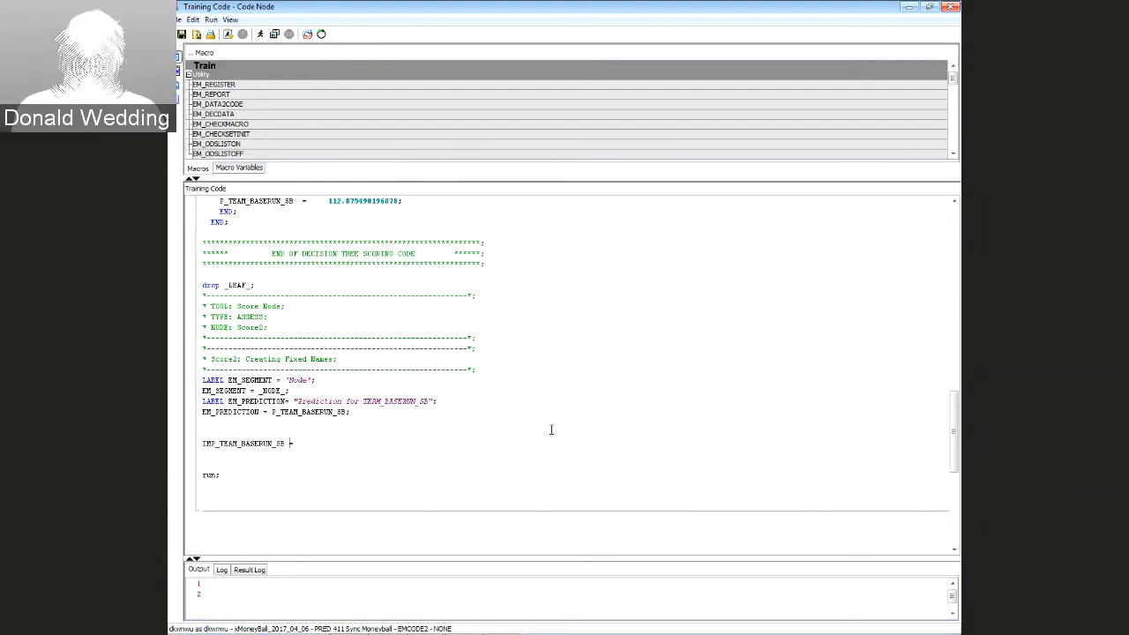
scroll(552, 429, up, 2)
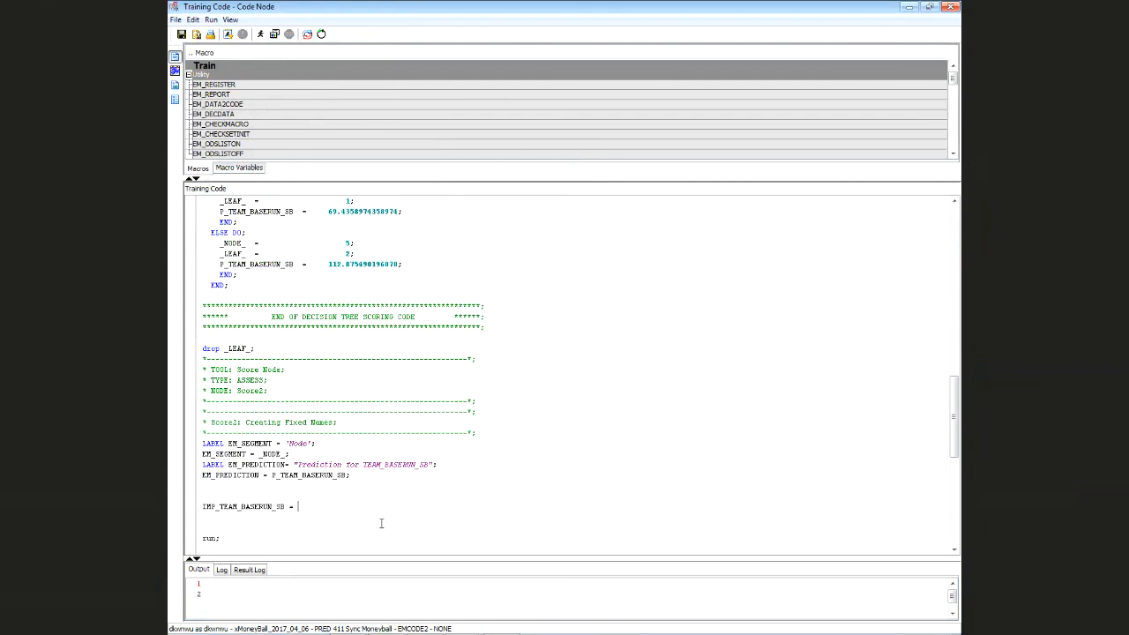
key(ctrl+v)
text(;)
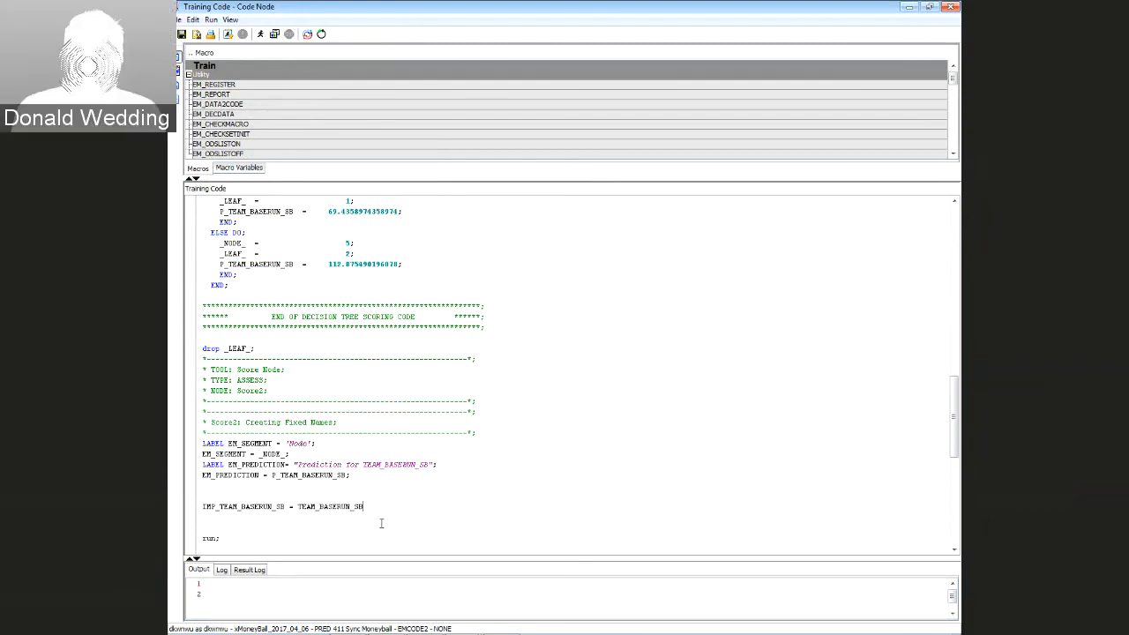
key(Return)
key(Return)
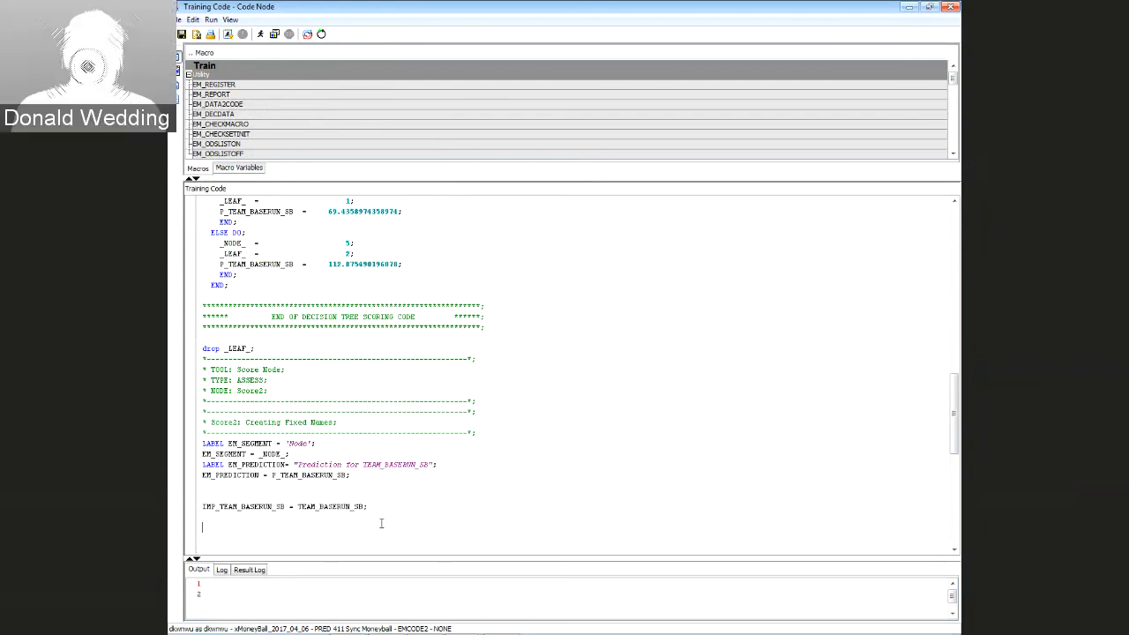
Add 'if missing(IMP_TEAM_BASERUN_SB) then IMP_TEAM_BASERUN_SB = P_TEAM_BASERUN_SB;' using copied names
text(if missing()
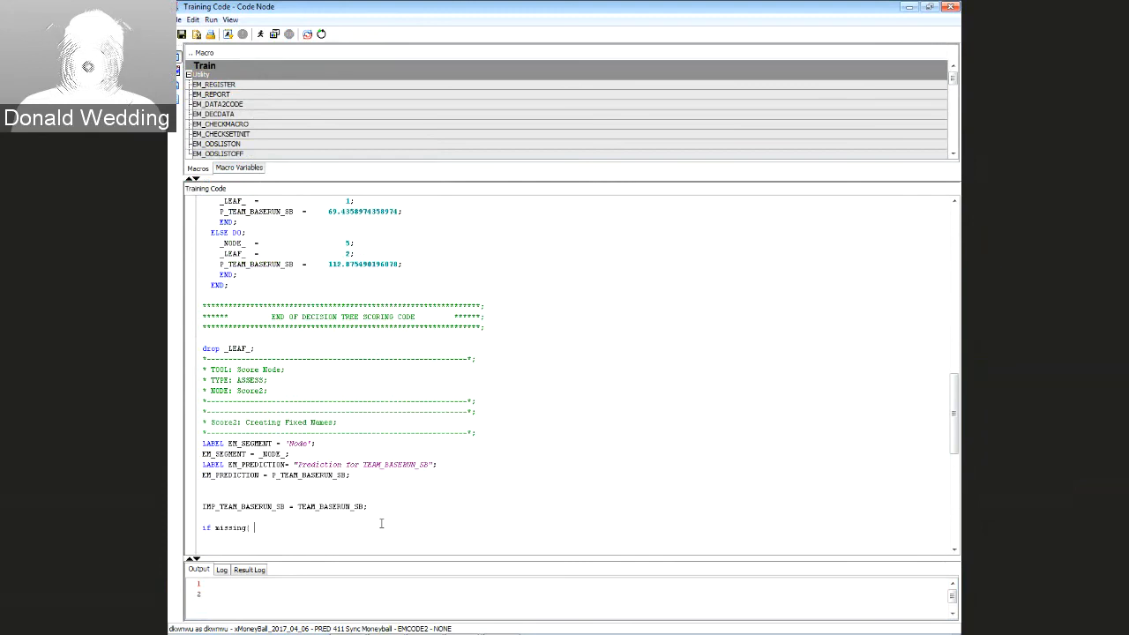
key(Up)
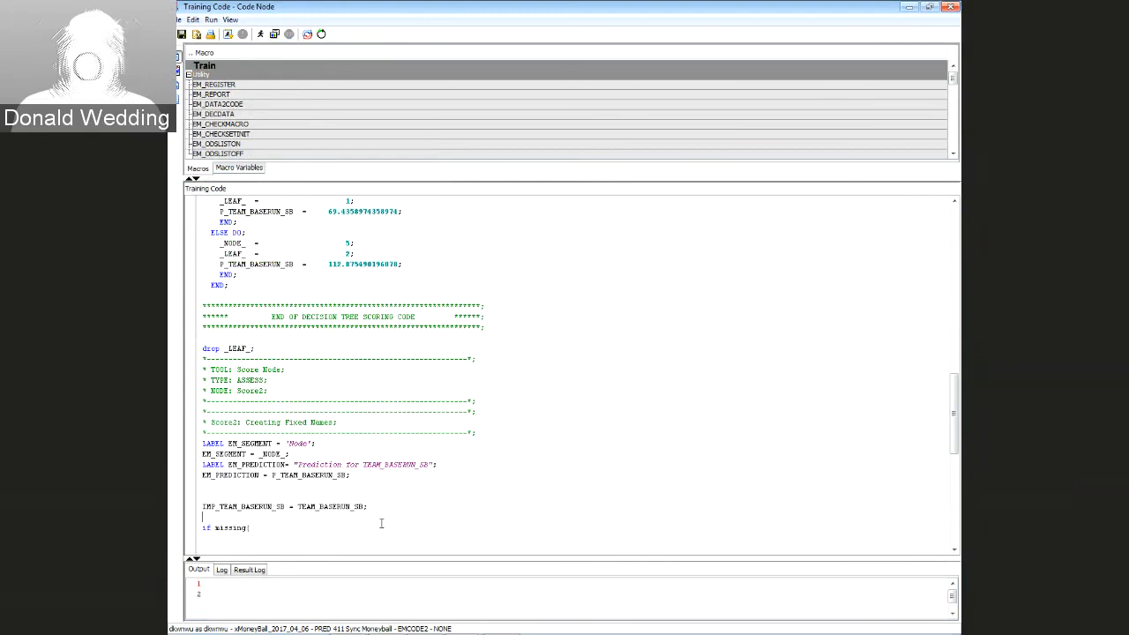
key(Up)
key(Up)
key(Down)
key(shift+Right)
key(shift+Right)
key(shift+Right)
key(shift+Right)
key(shift+Right)
key(shift+Right)
key(shift+Right)
key(shift+Right)
key(shift+Right)
key(shift+Right)
key(shift+Right)
key(shift+Right)
key(shift+Right)
key(shift+Right)
key(shift+Right)
key(shift+Right)
key(shift+Right)
key(shift+Right)
key(shift+Right)
key(ctrl+c)
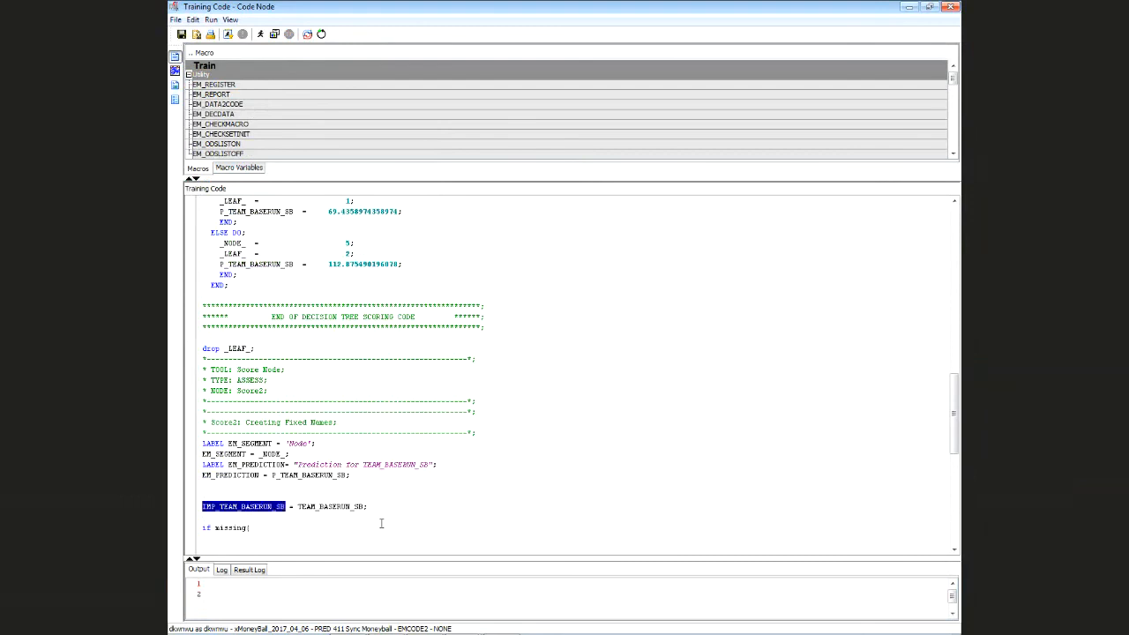
key(Down)
key(BackSpace)
key(ctrl+v)
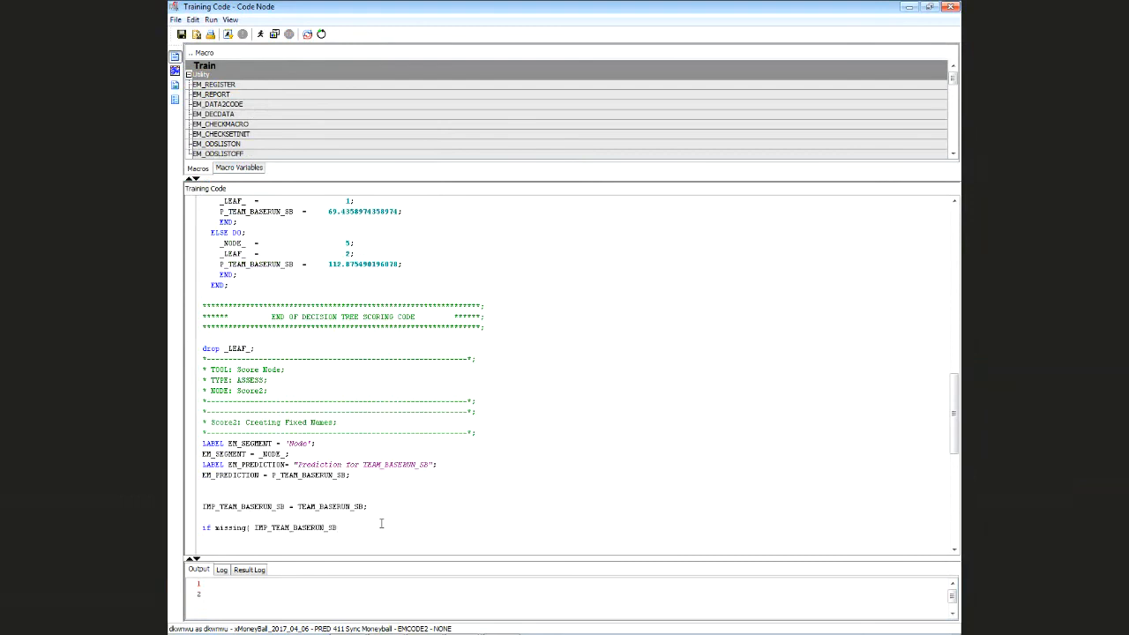
text(en)
key(ctrl+v)
text(=)
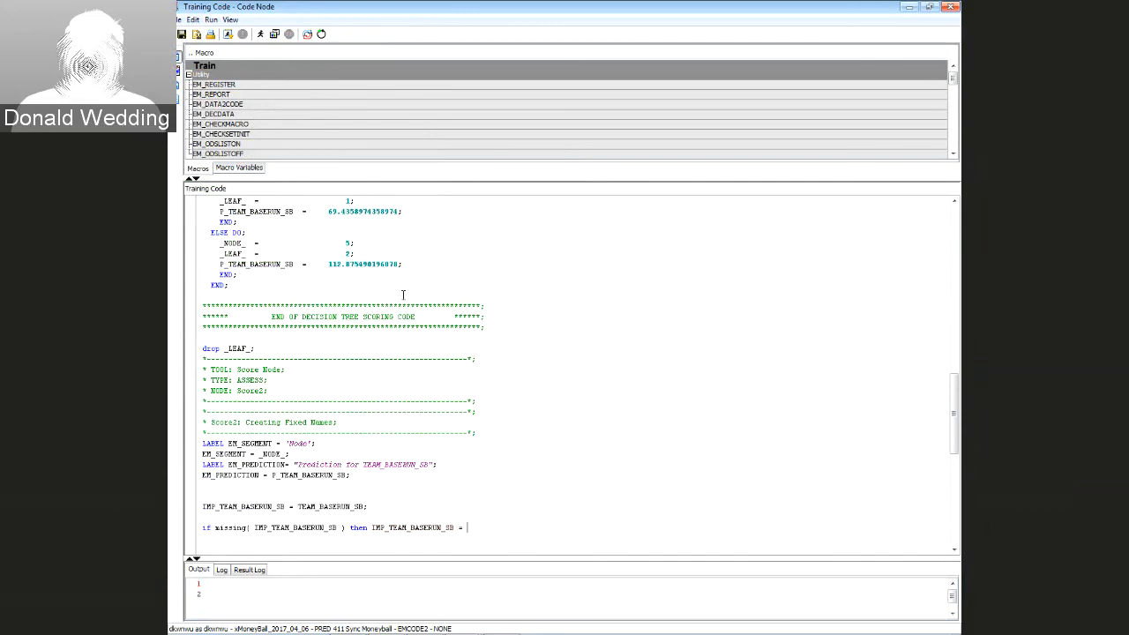
drag(220, 264, 294, 263)
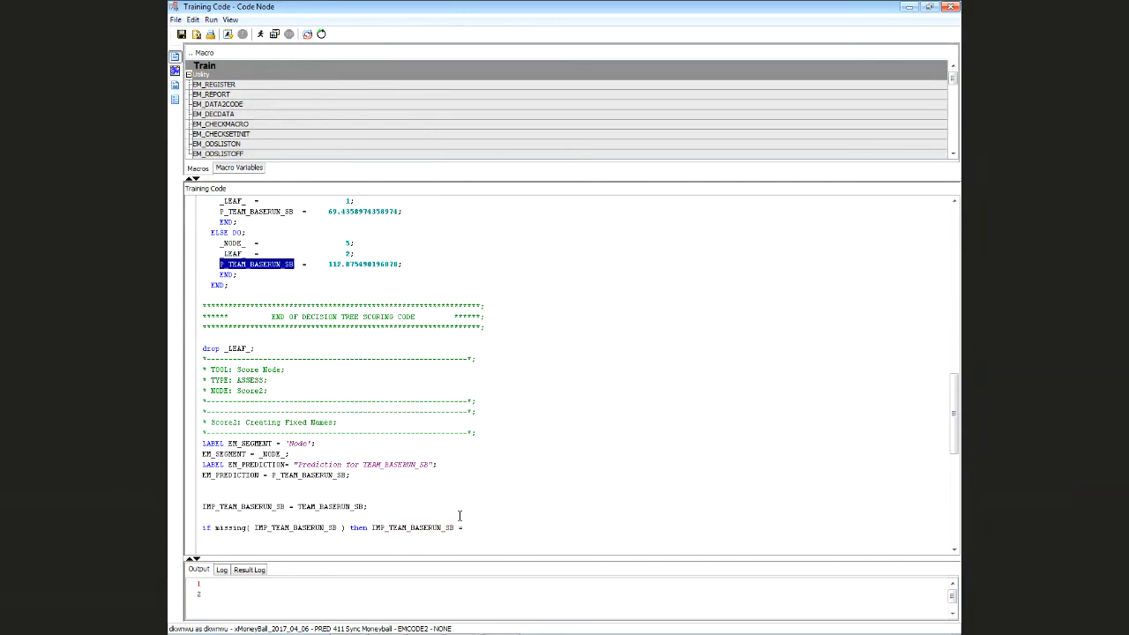
key(ctrl+c)
click(499, 527)
key(ctrl+v)
text(;)
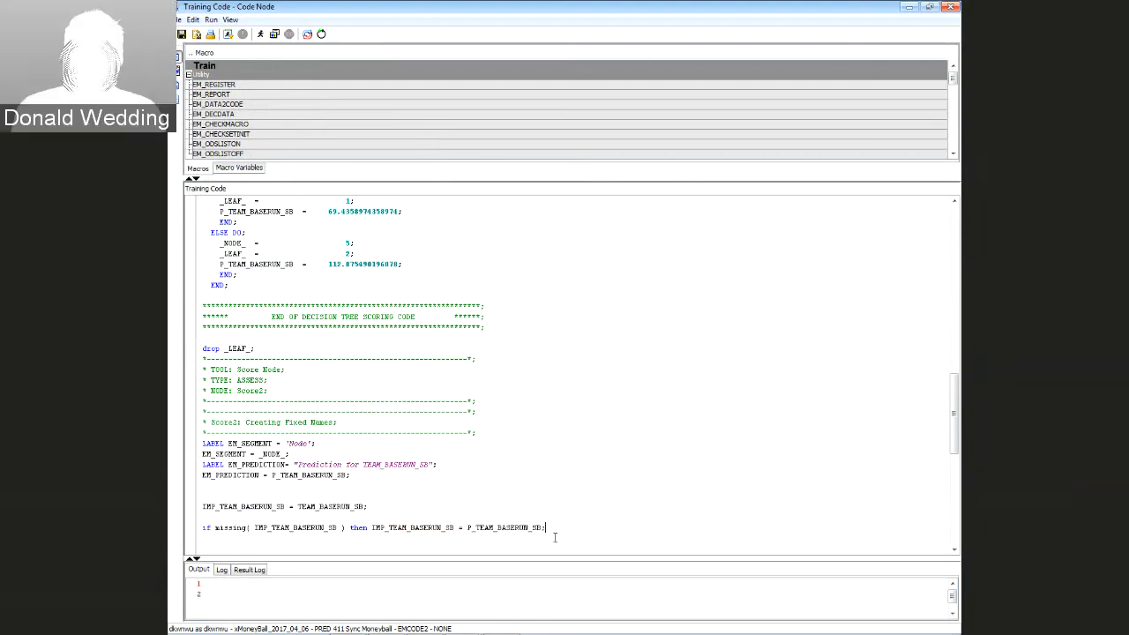
End the step with run; and tidy the blank lines around it
key(Return)
key(Return)
key(Return)
text(run;)
key(Return)
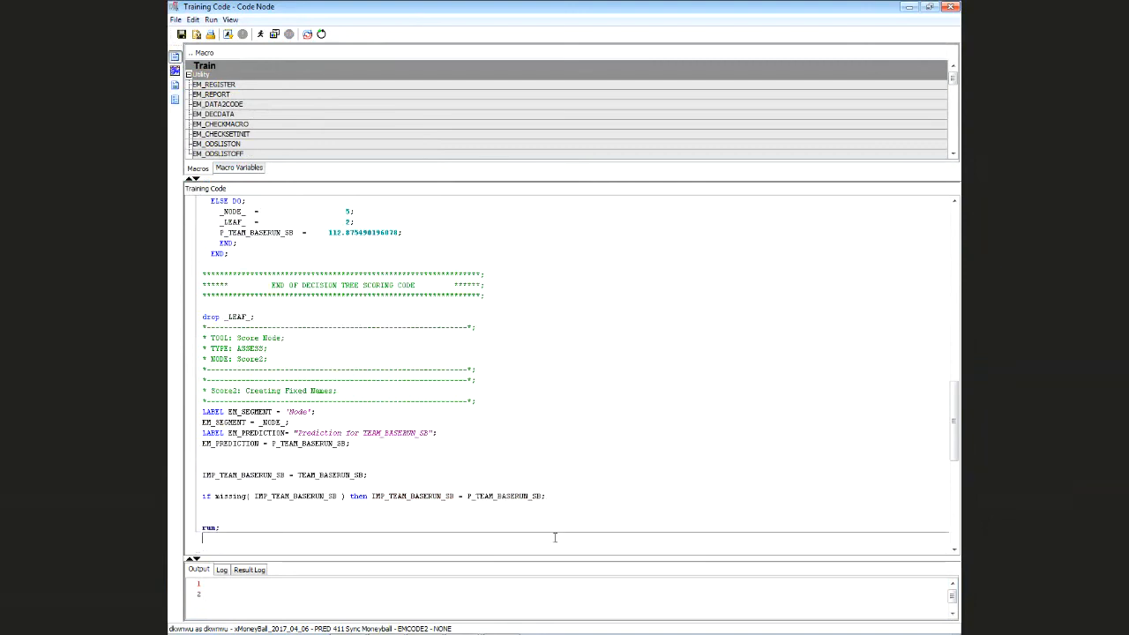
key(Down)
key(Delete)
key(Return)
key(Return)
key(Return)
key(Return)
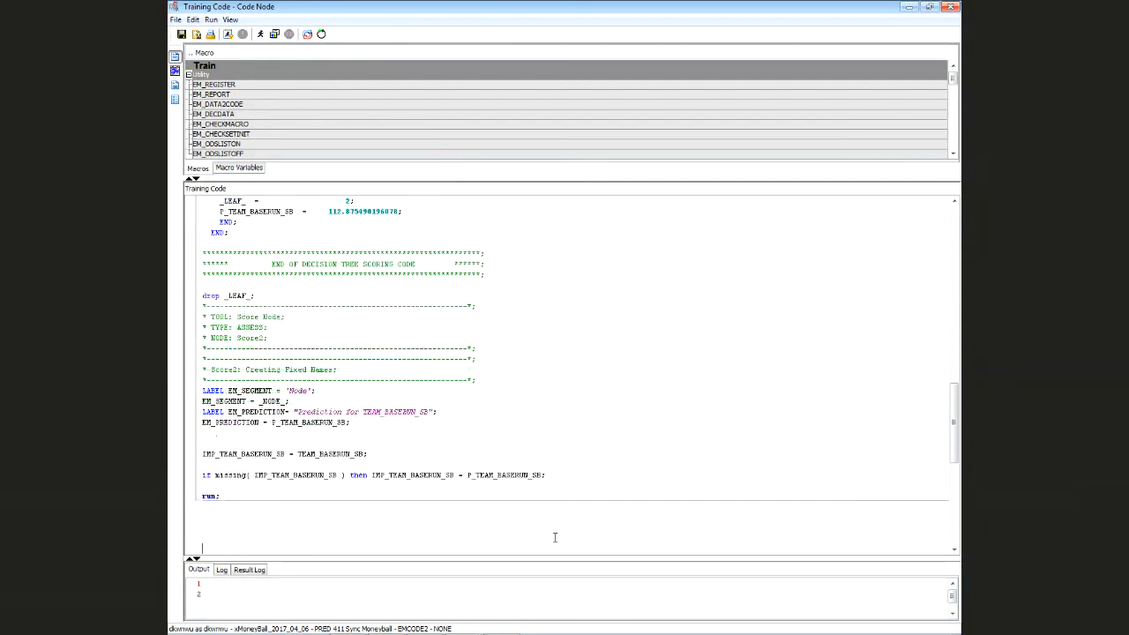
Add proc means data=OUTFILE n nmiss mean median min max; var TEAM_BASERUN_SB IMP_TEAM_BASERUN_SB; run;
text(pro)
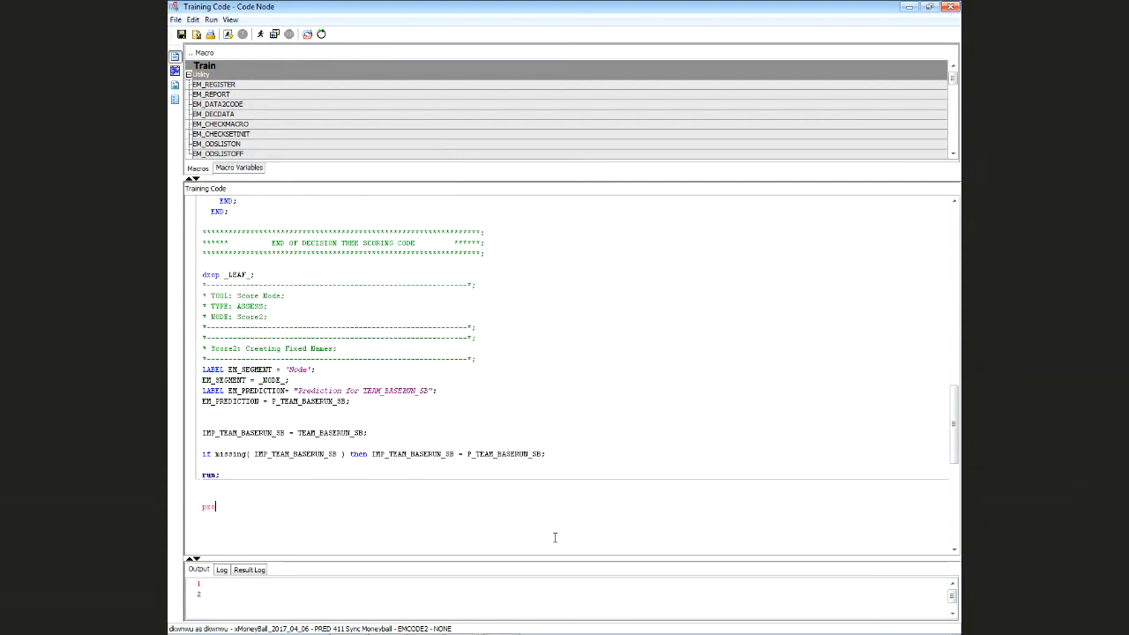
text(c means data)
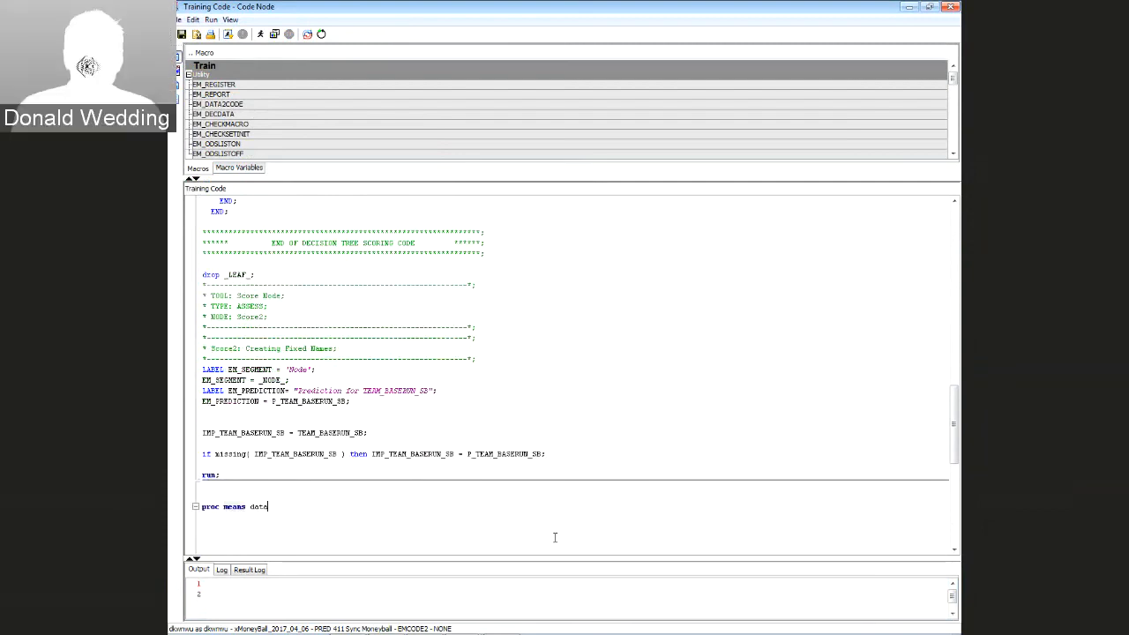
text(=OUTFILE)
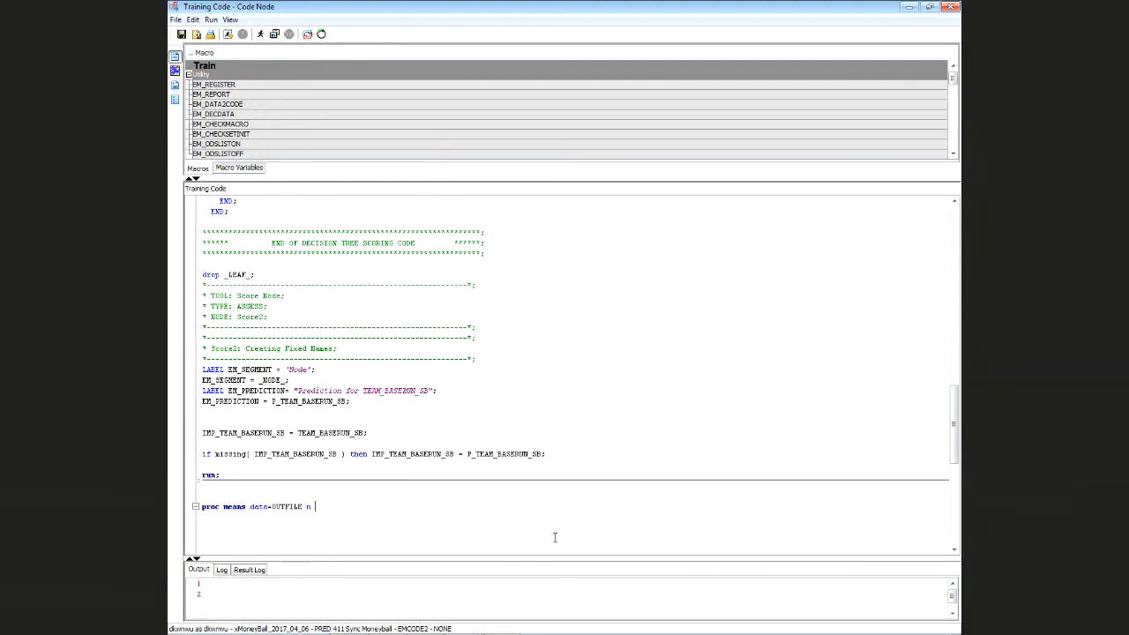
text(nmis)
text(s mean)
text( median)
text( min max; )
text(var)
drag(475, 455, 543, 455)
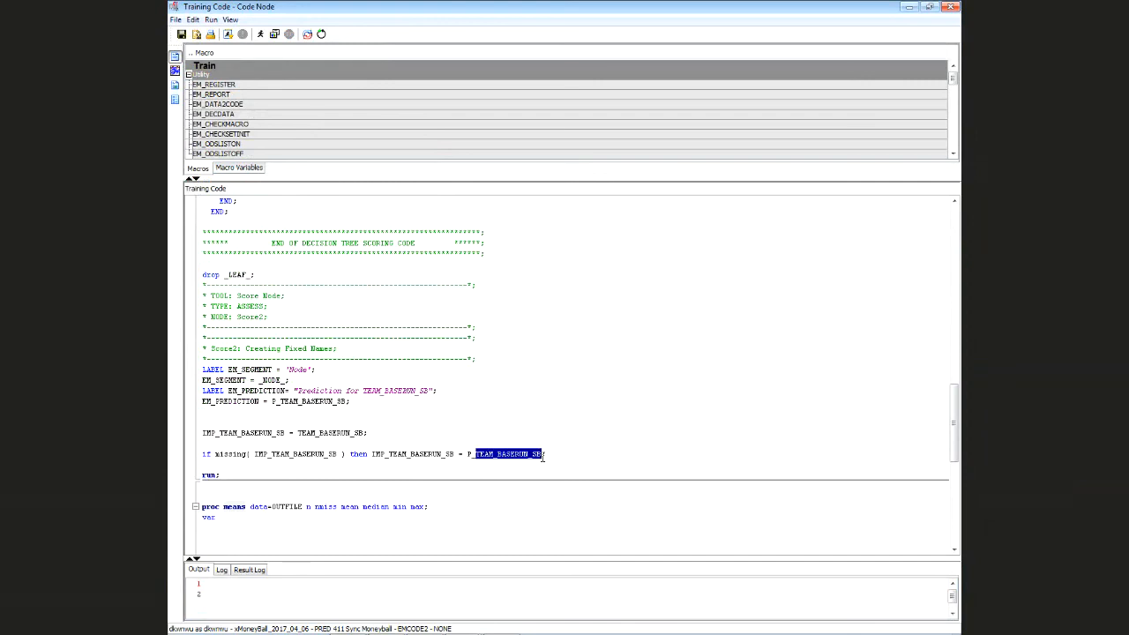
click(238, 519)
key(ctrl+v)
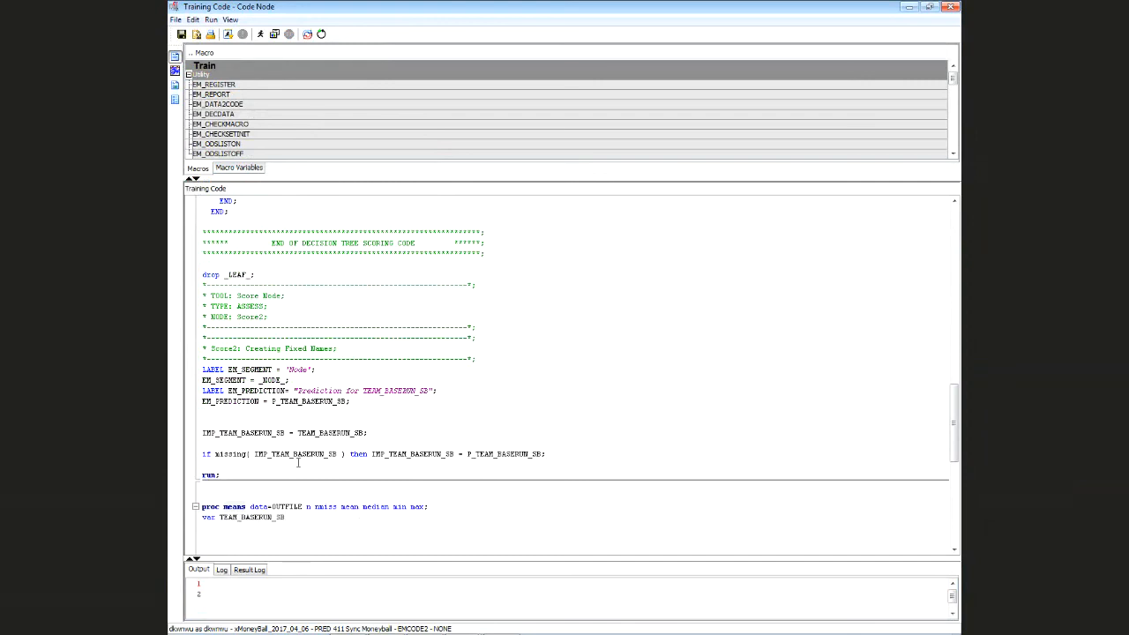
drag(254, 454, 339, 454)
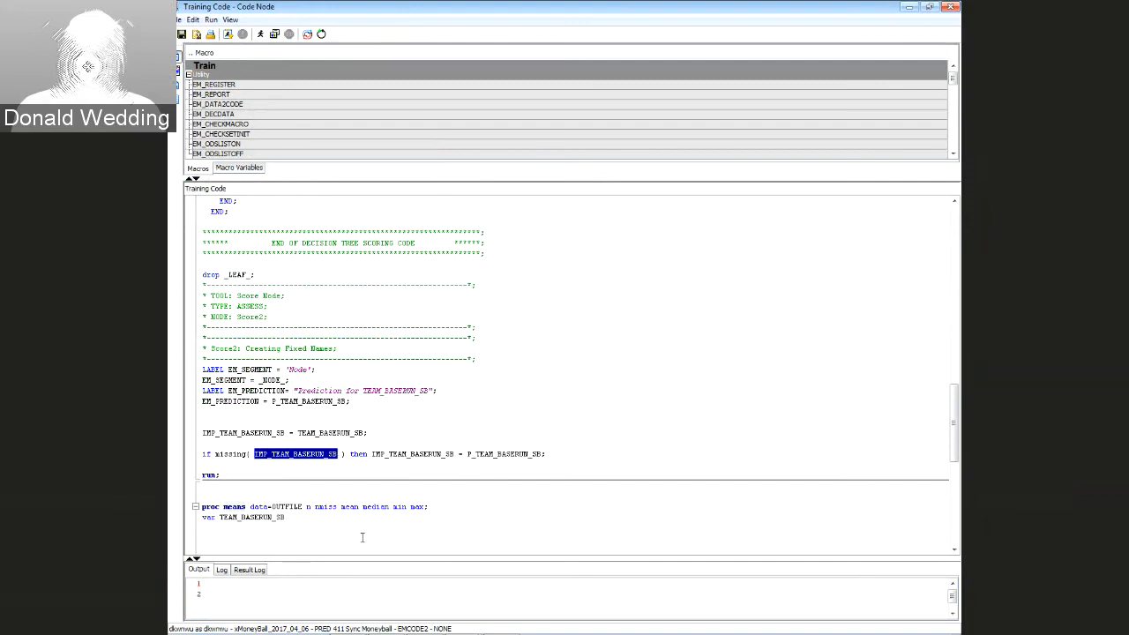
key(ctrl+c)
click(411, 536)
key(ctrl+v)
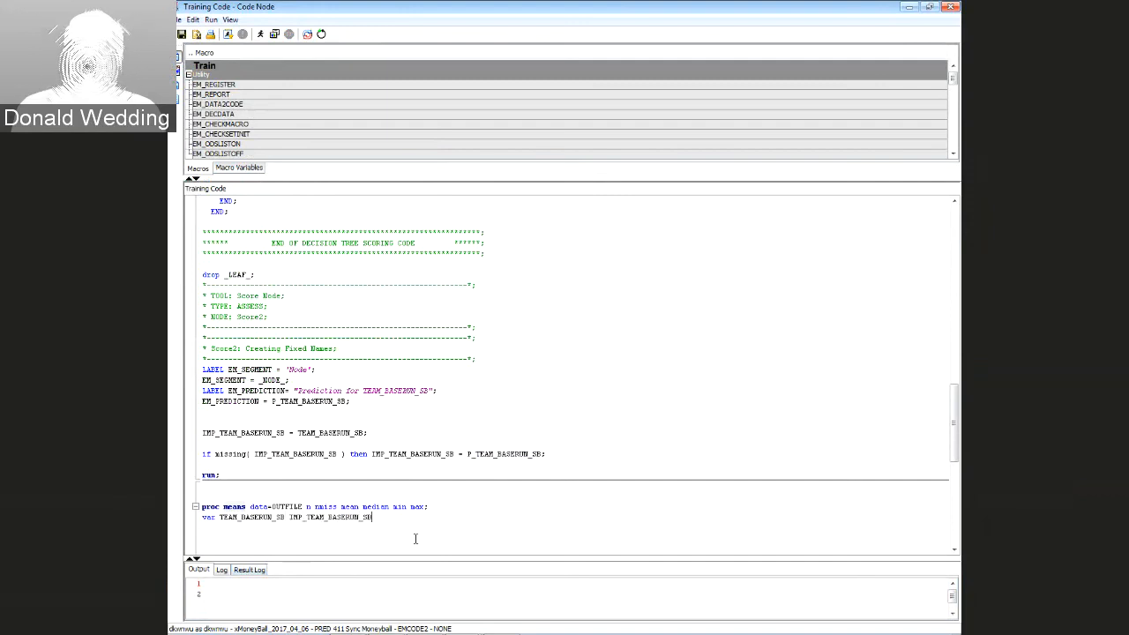
text(;)
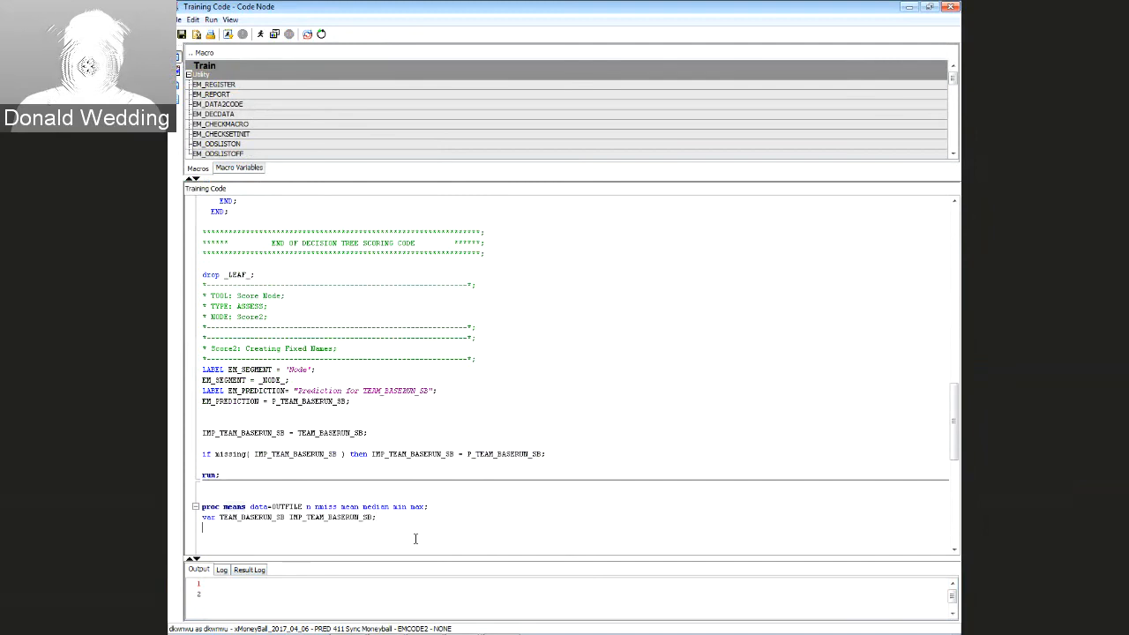
key(Return)
text(run;)
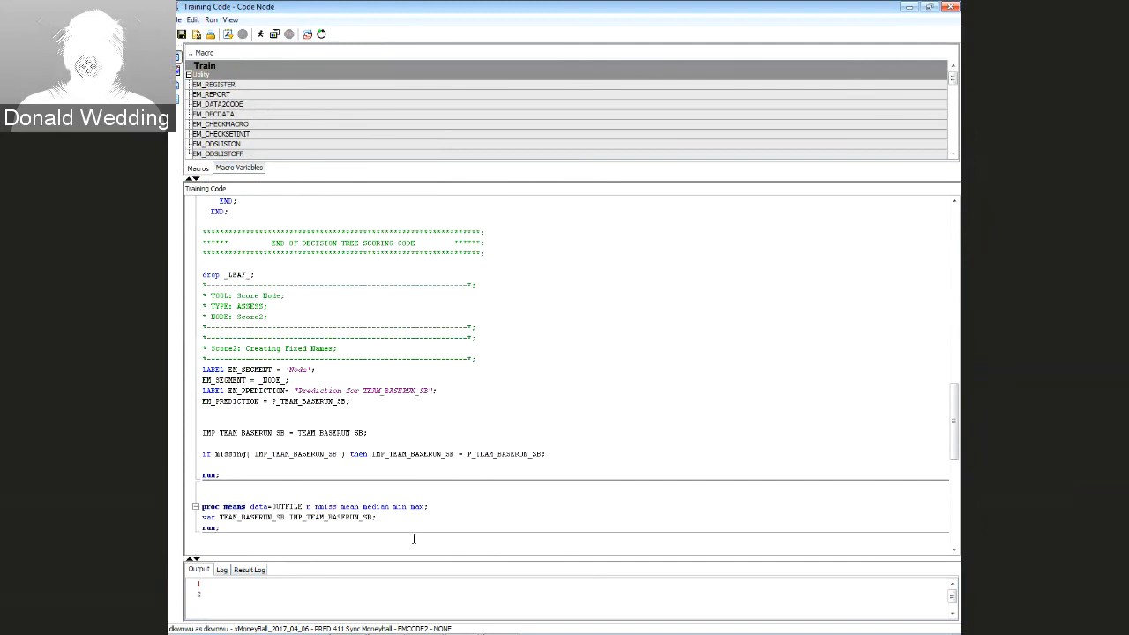
Run the SAS Code (2) path, confirm with Yes, and open its Results
click(261, 34)
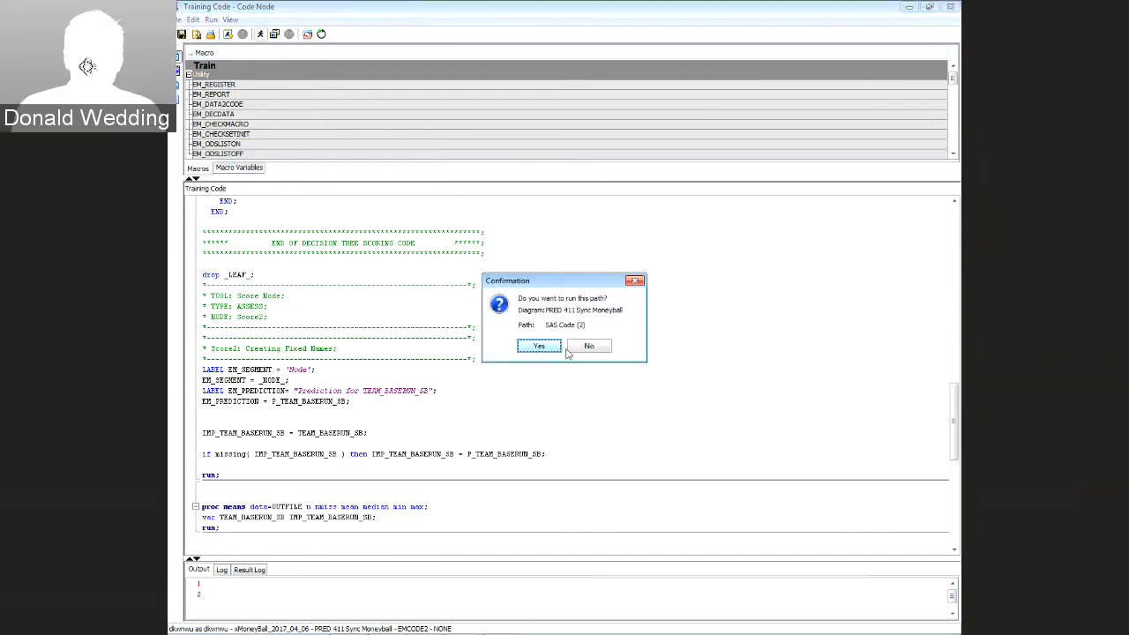
click(539, 346)
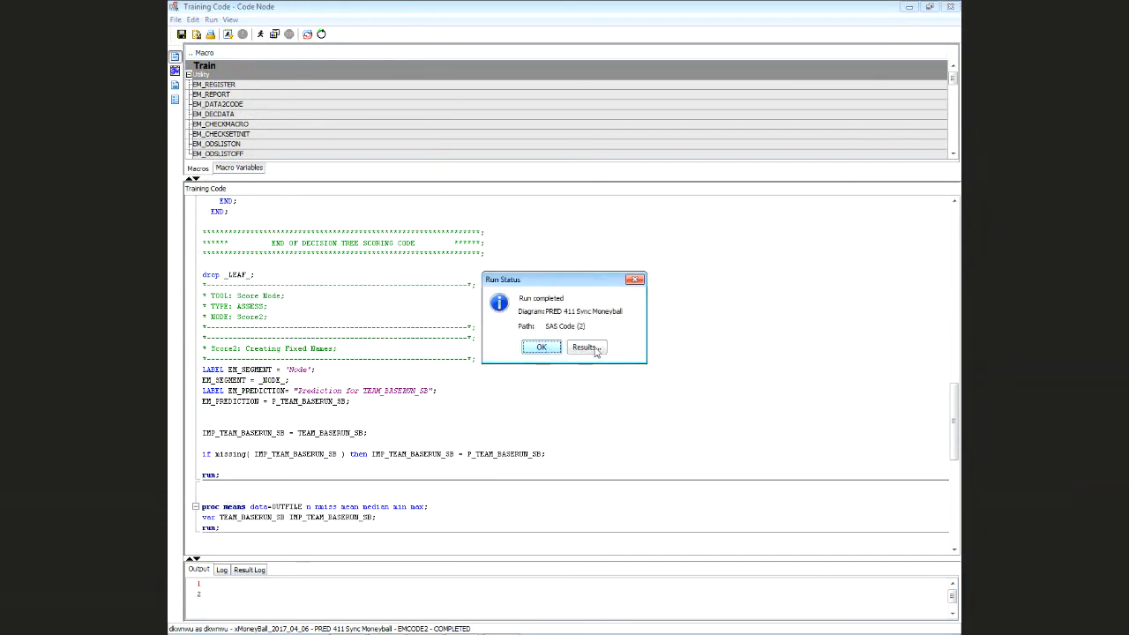
click(597, 347)
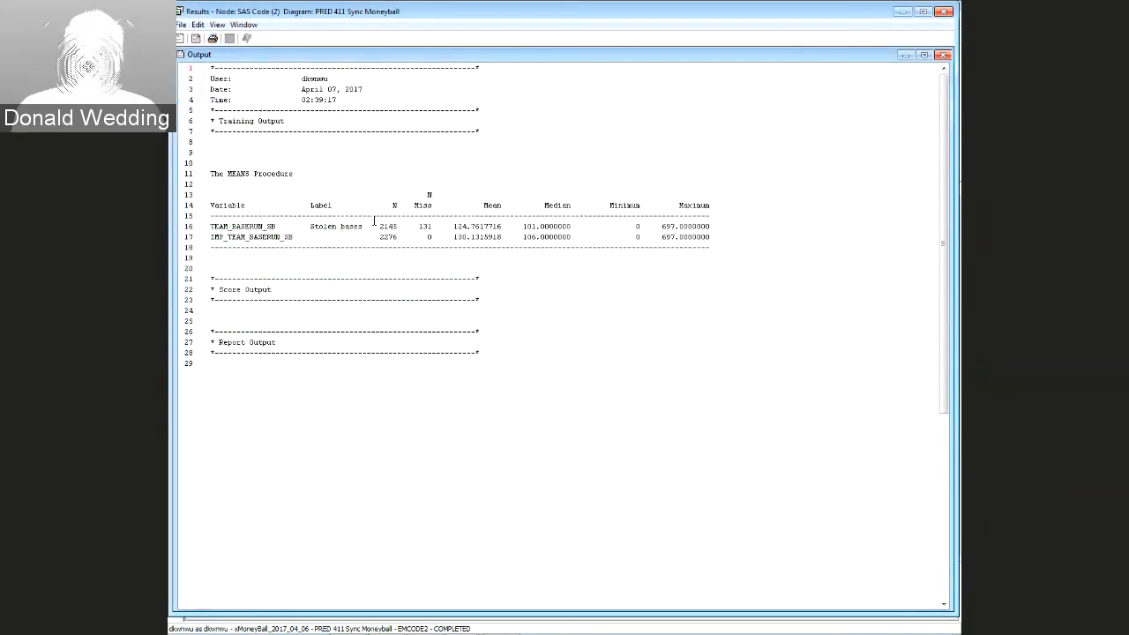
Check the MEANS output showing IMP_TEAM_BASERUN_SB with 0 missing, then close the Results window
drag(417, 227, 711, 227)
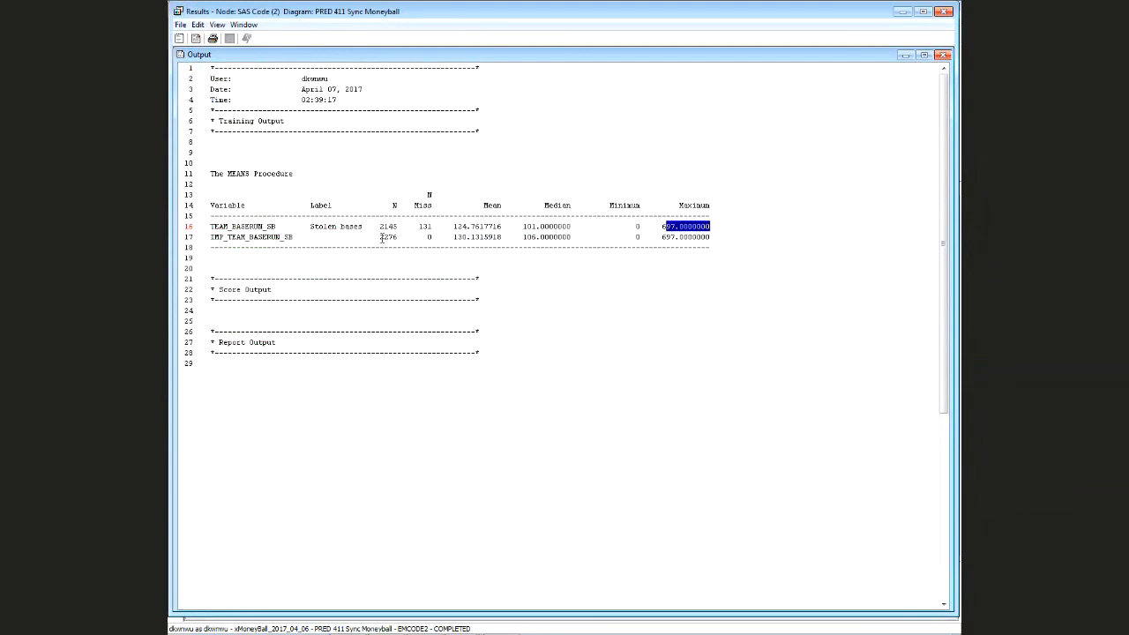
mouse_move(414, 227)
mouse_down()
mouse_move(436, 227)
mouse_move(422, 236)
mouse_move(431, 236)
mouse_up()
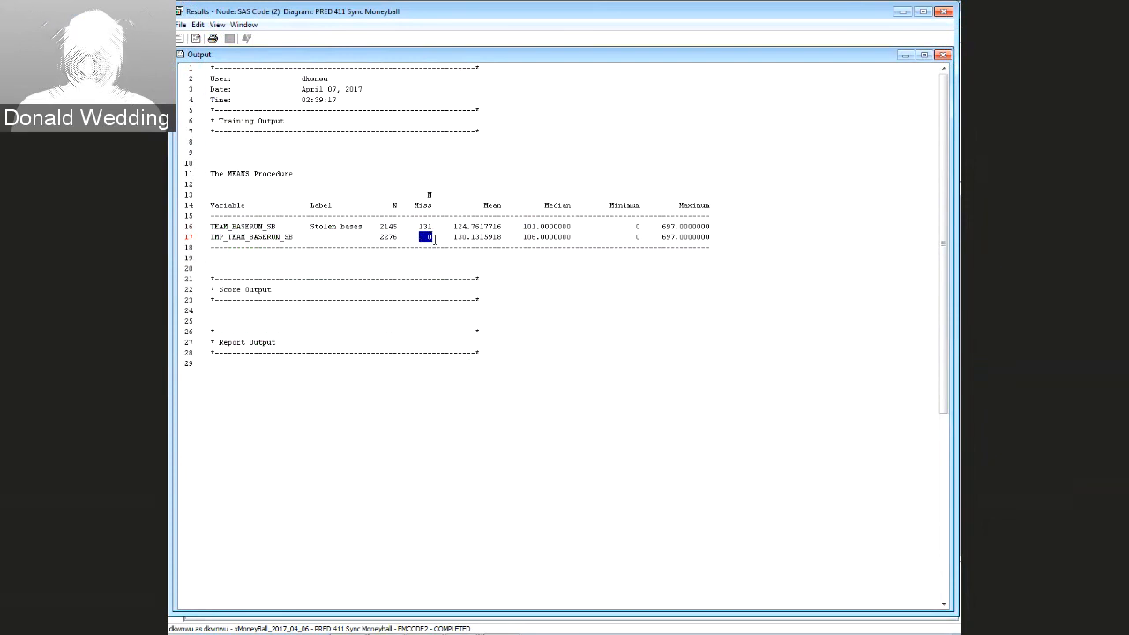
drag(456, 237, 711, 238)
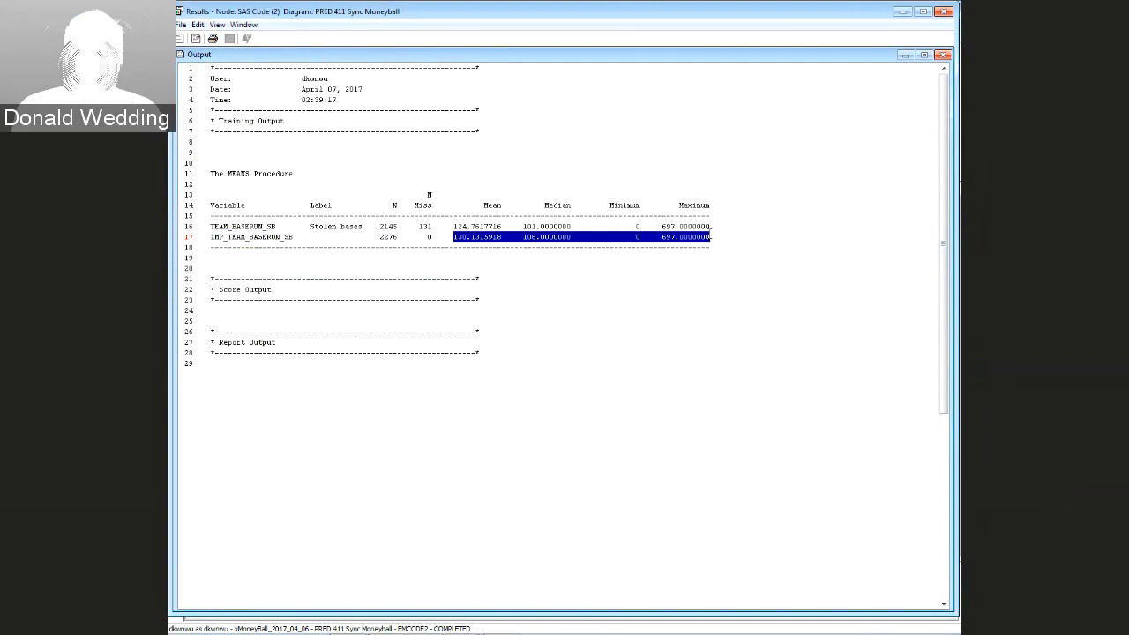
click(565, 256)
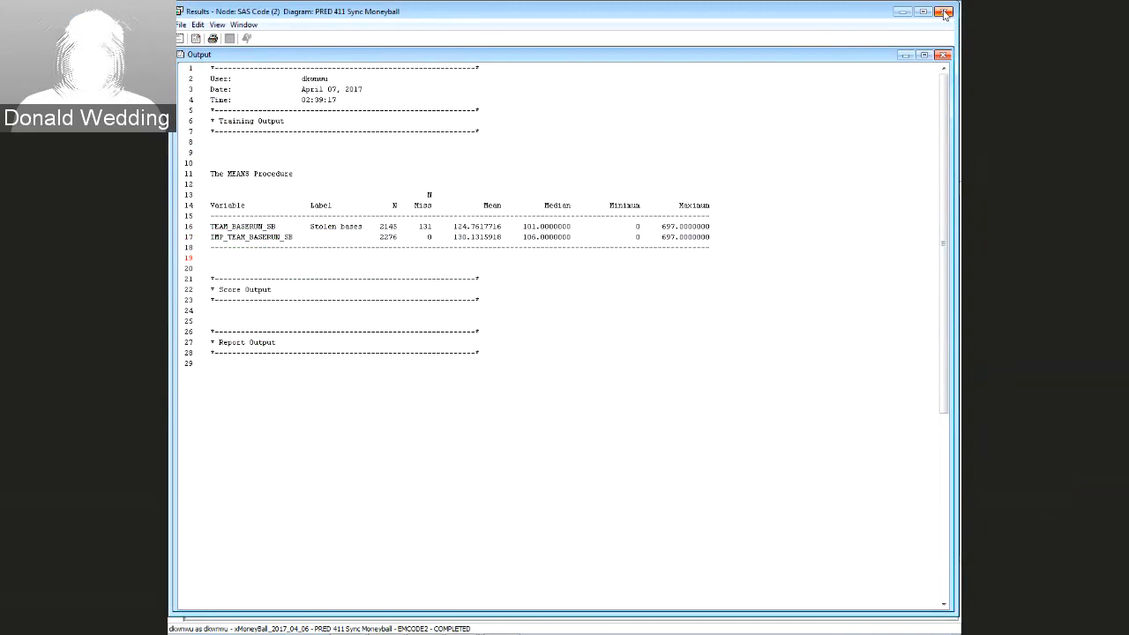
click(943, 13)
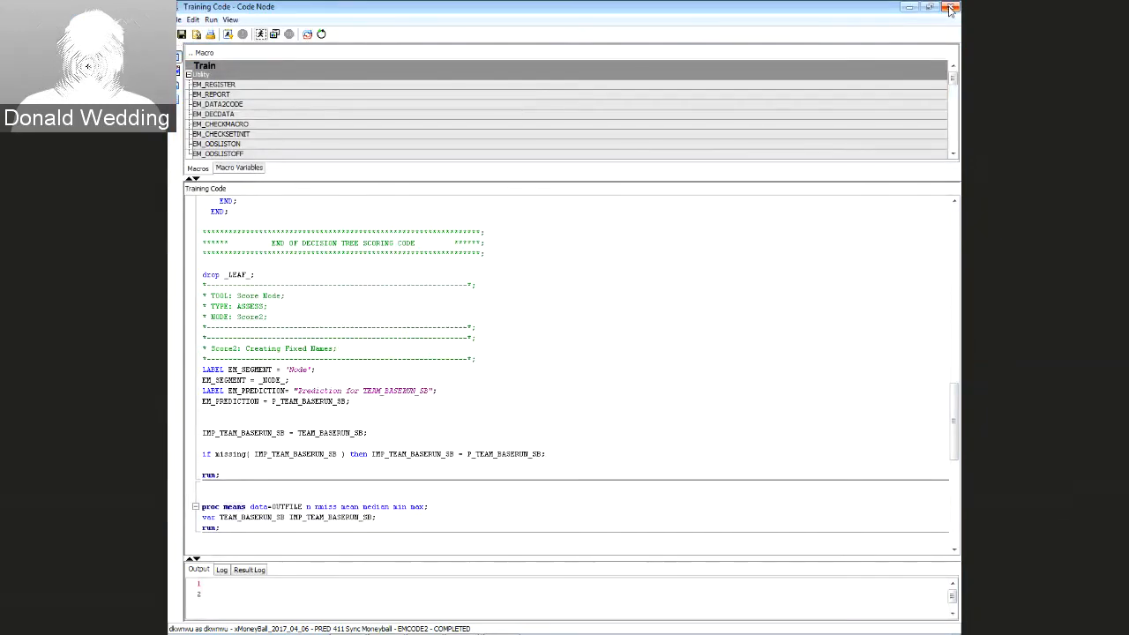
Close the code editor, then select the Impute (2) node and the lower node chain
click(950, 8)
scroll(882, 403, up, 3)
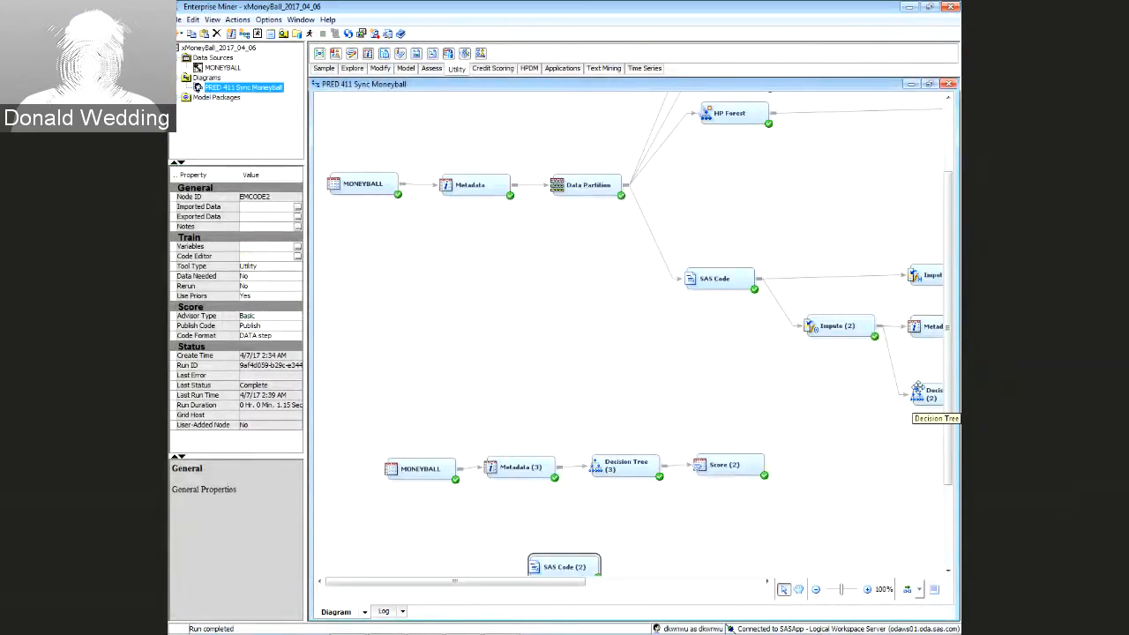
drag(789, 303, 899, 365)
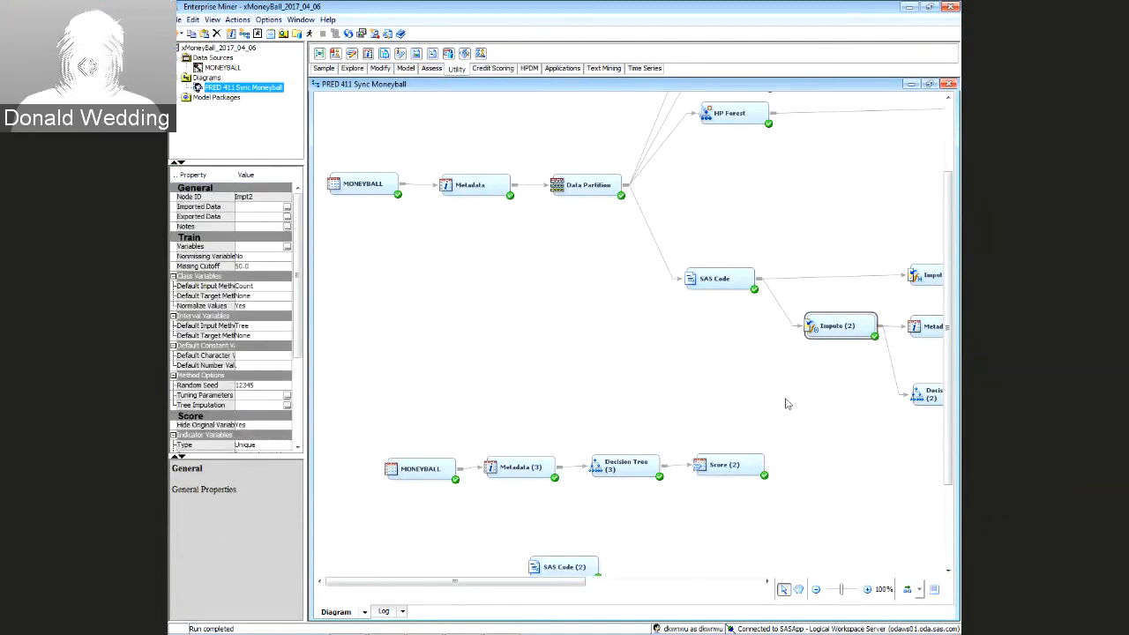
scroll(860, 453, down, 3)
drag(373, 263, 782, 467)
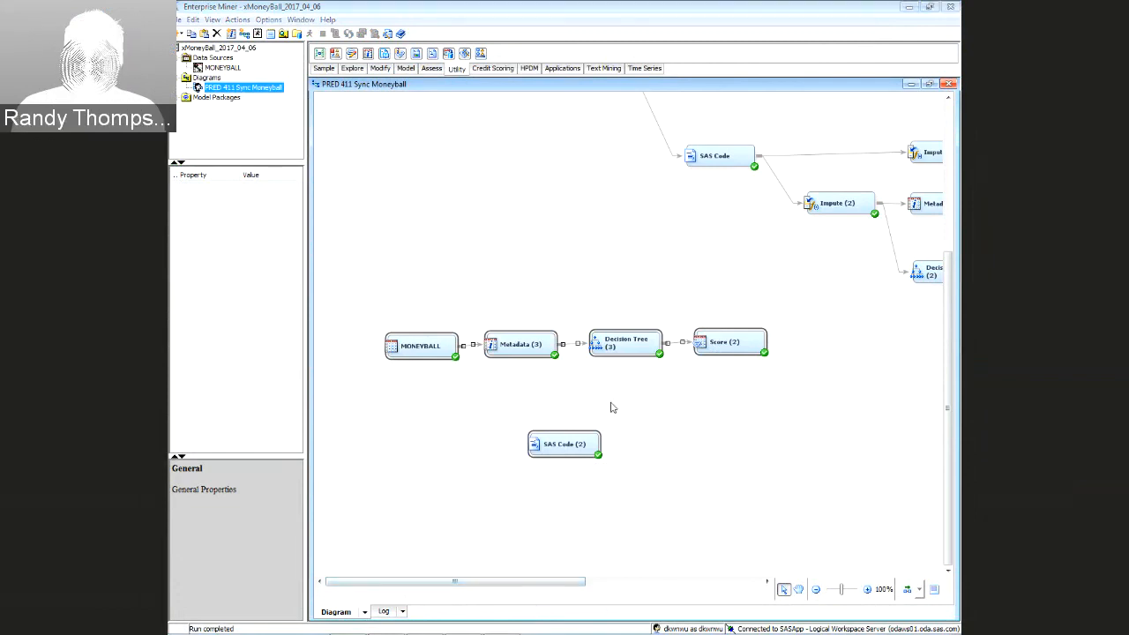
Minimize Enterprise Miner to view the Kaggle leaderboard, then minimize the browser too
click(911, 7)
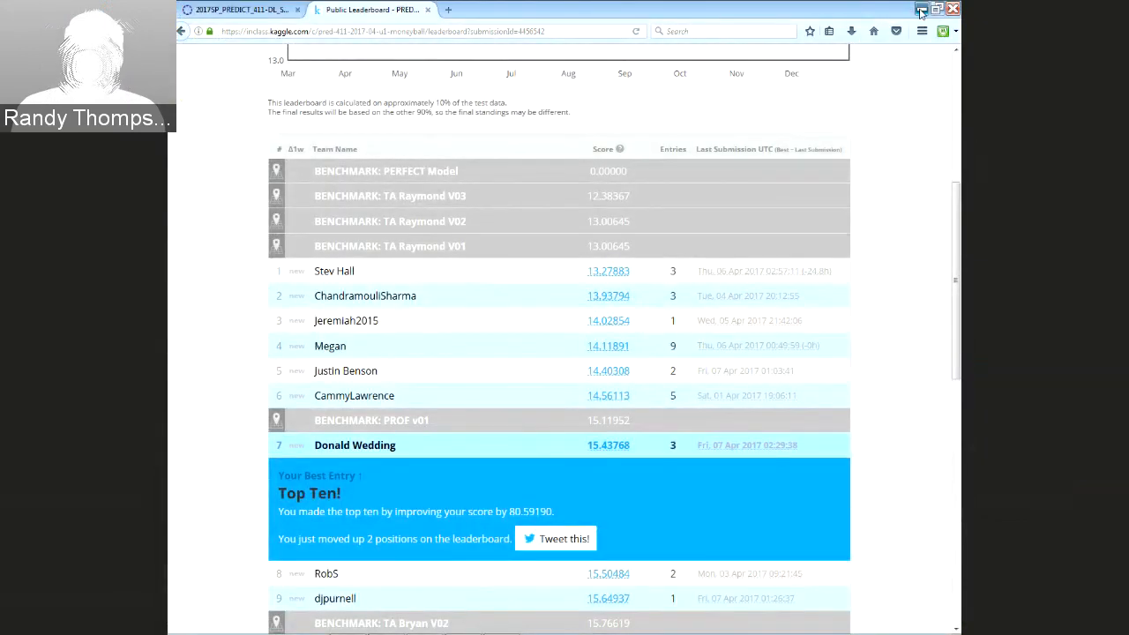
click(921, 10)
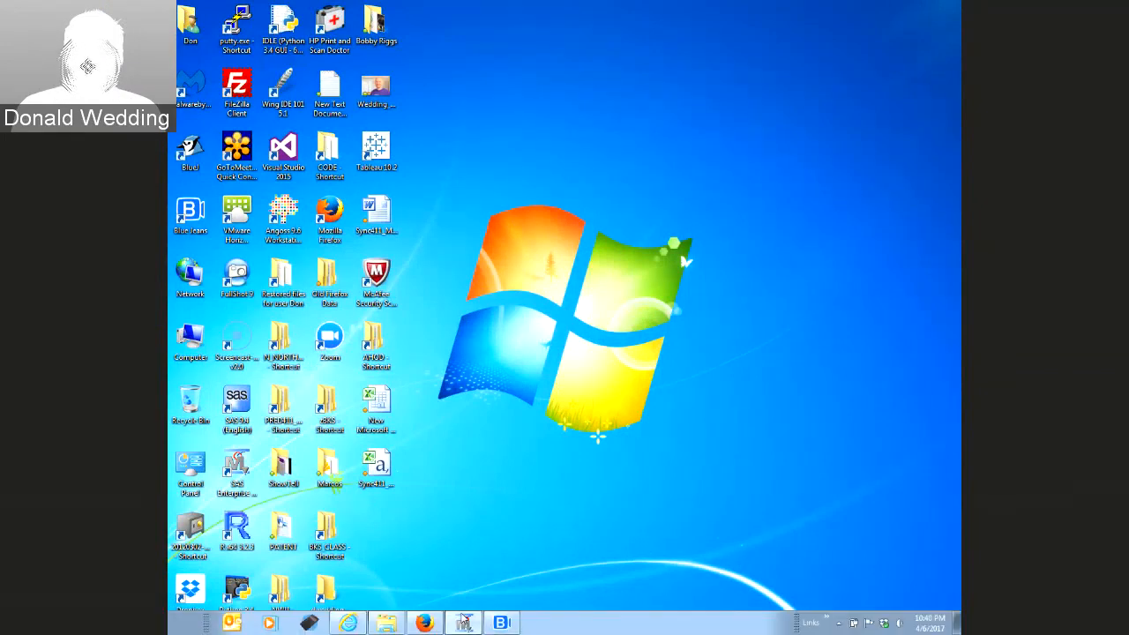
Restore Enterprise Miner, select the first SAS Code node and launch its Code Editor
click(465, 622)
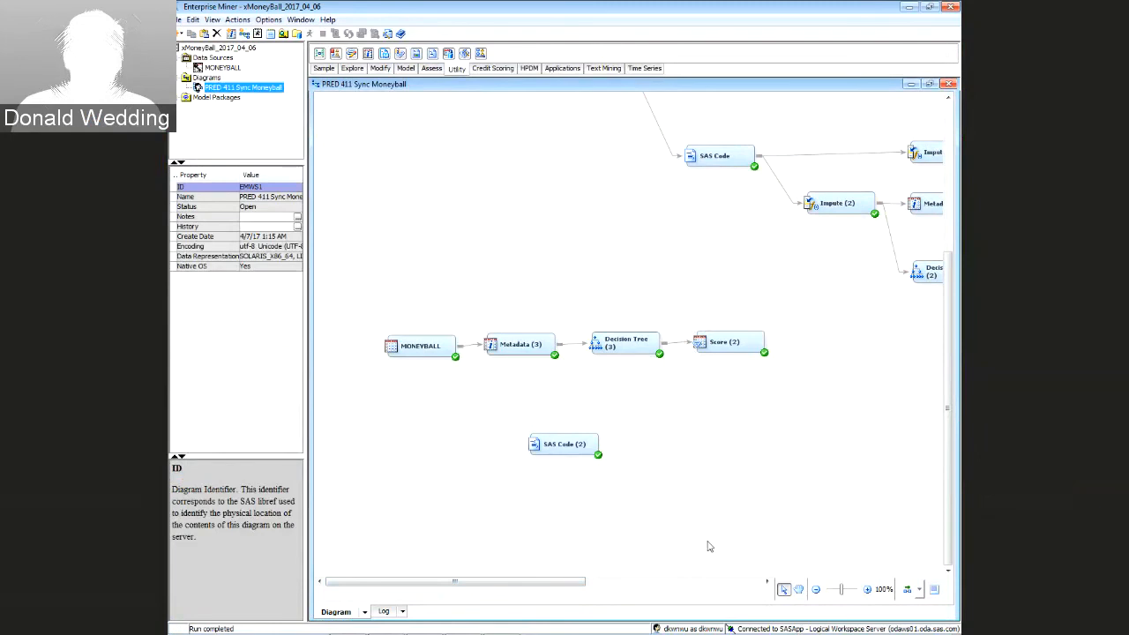
drag(536, 582, 600, 587)
scroll(682, 490, up, 3)
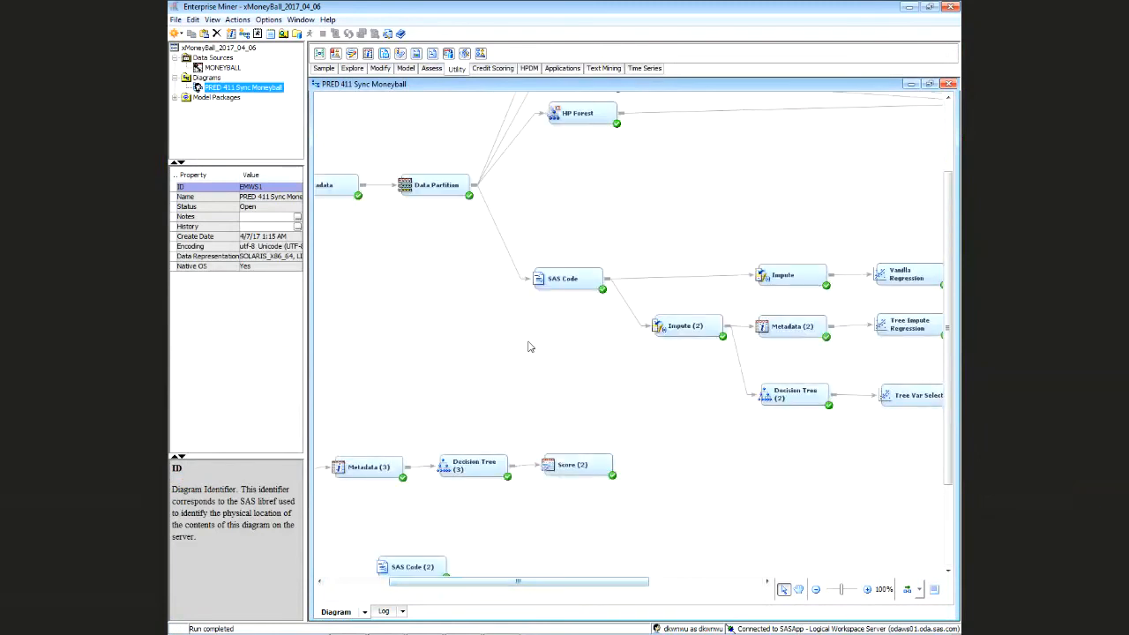
click(561, 279)
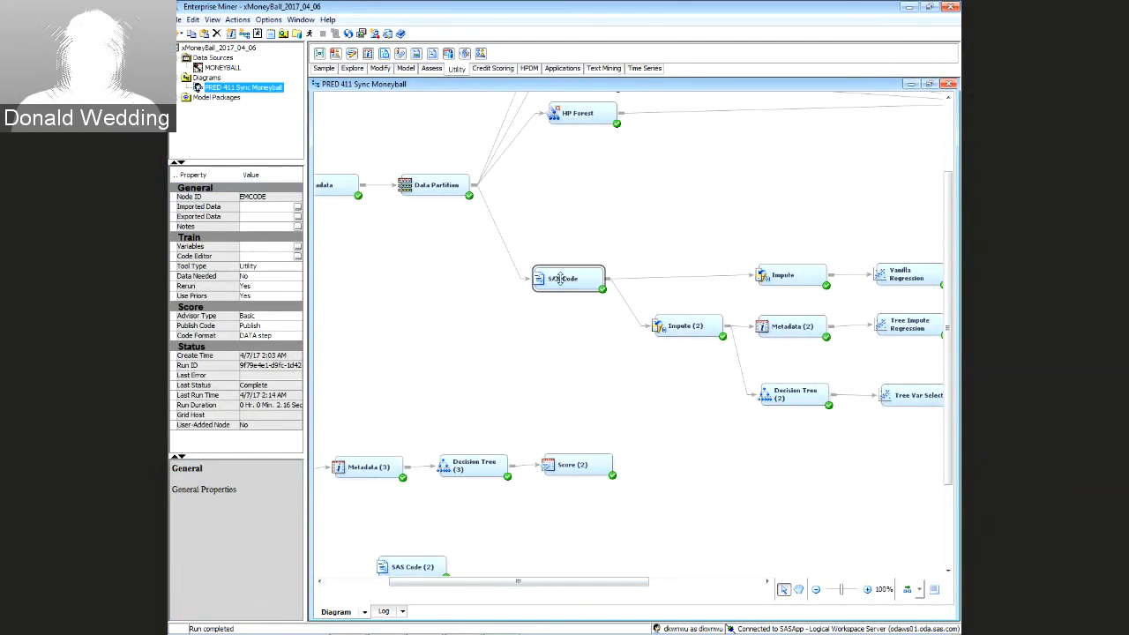
click(298, 256)
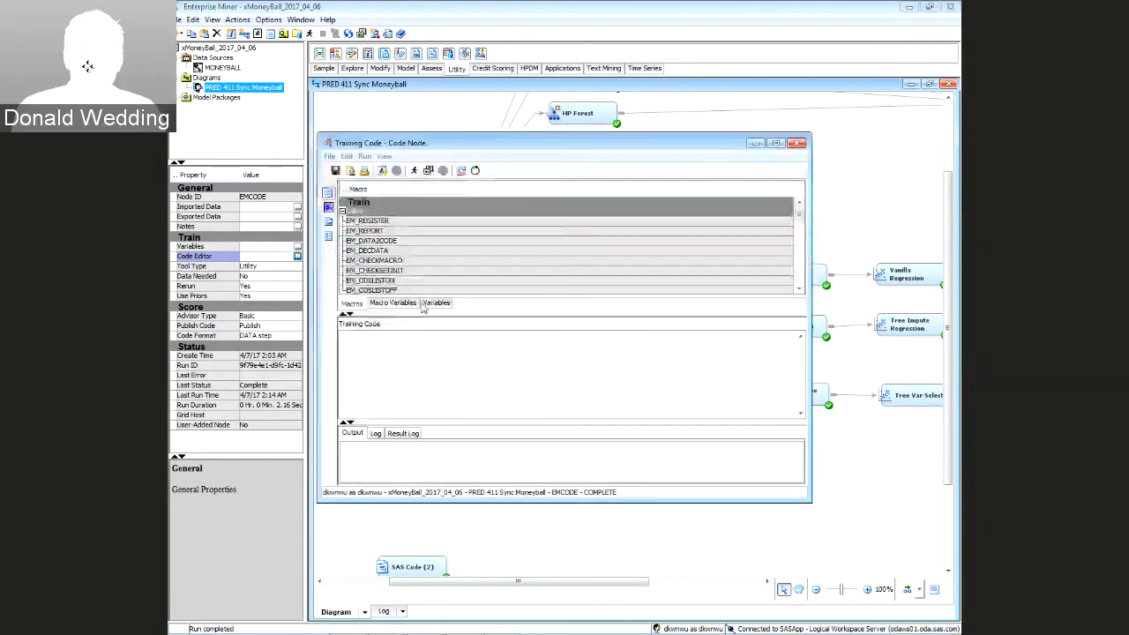
Switch to Score Code, show the Variables list, and maximize the Code Node window
click(328, 207)
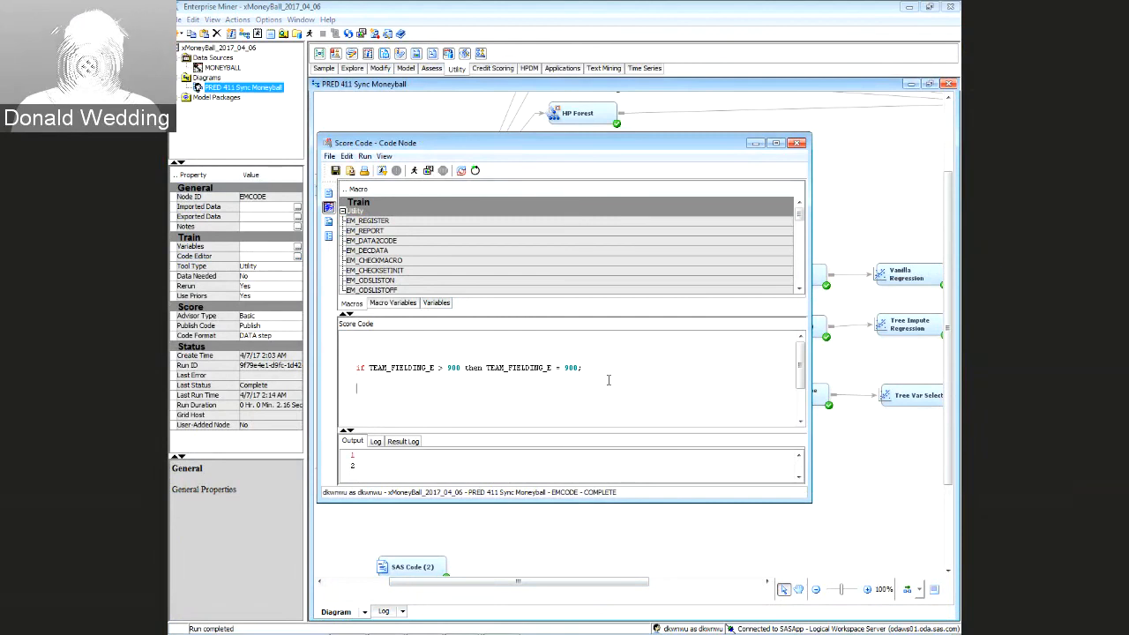
click(439, 302)
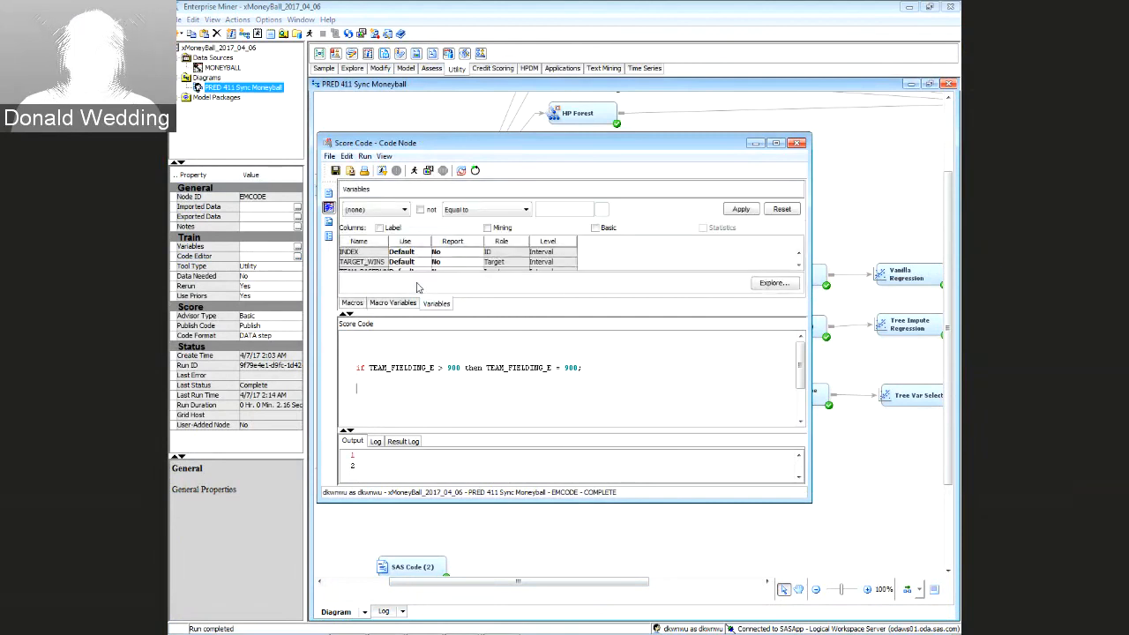
click(779, 143)
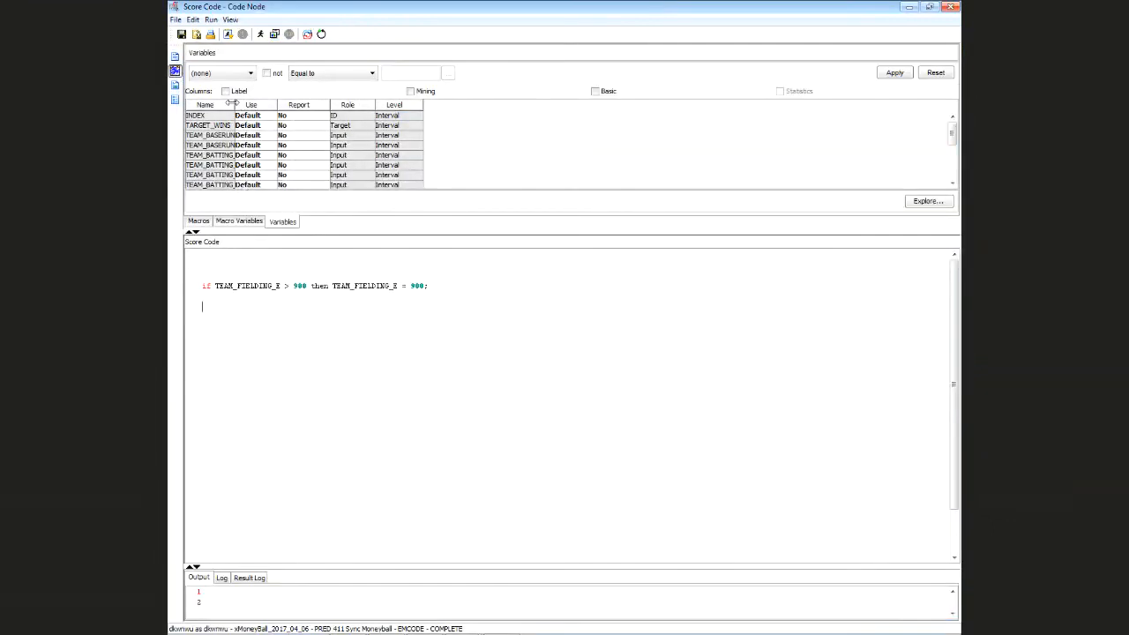
Write TEAM_BATTING_1B = TEAM_BATTING_H minus three pasted copies of the TEAM_BATTING_1B name
drag(231, 104, 340, 104)
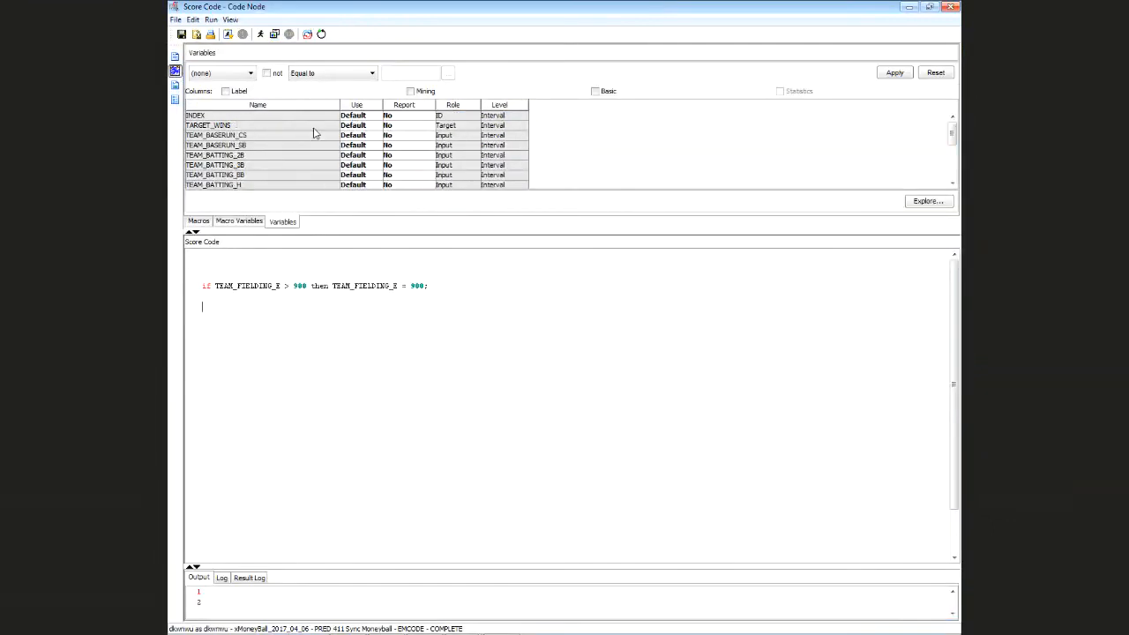
scroll(320, 166, down, 1)
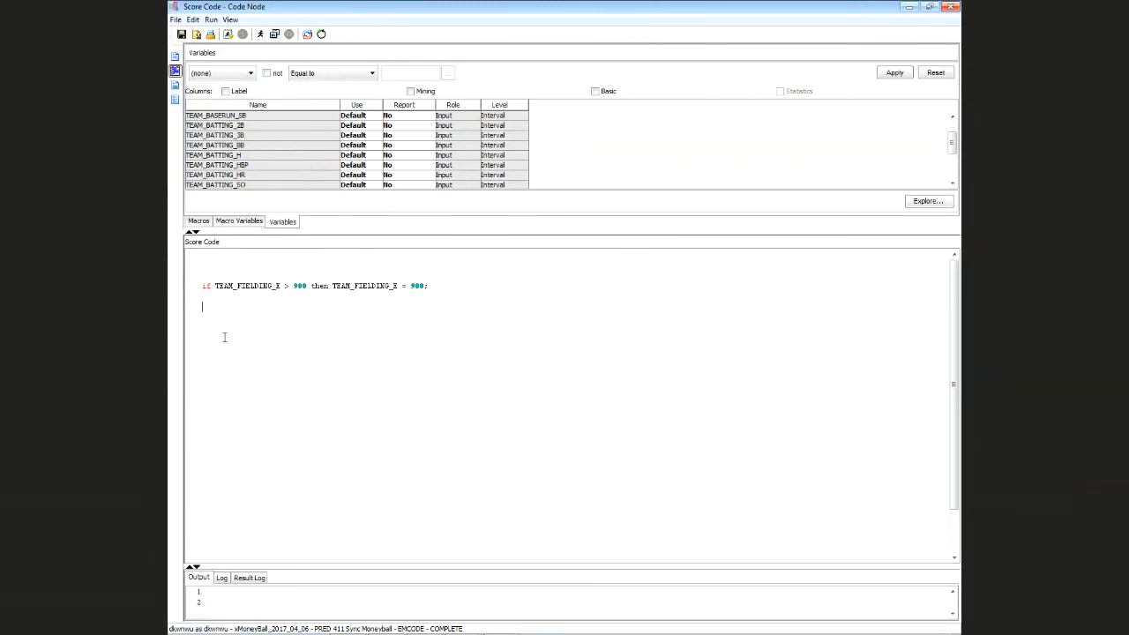
text(E)
key(BackSpace)
text(TEAM_BA)
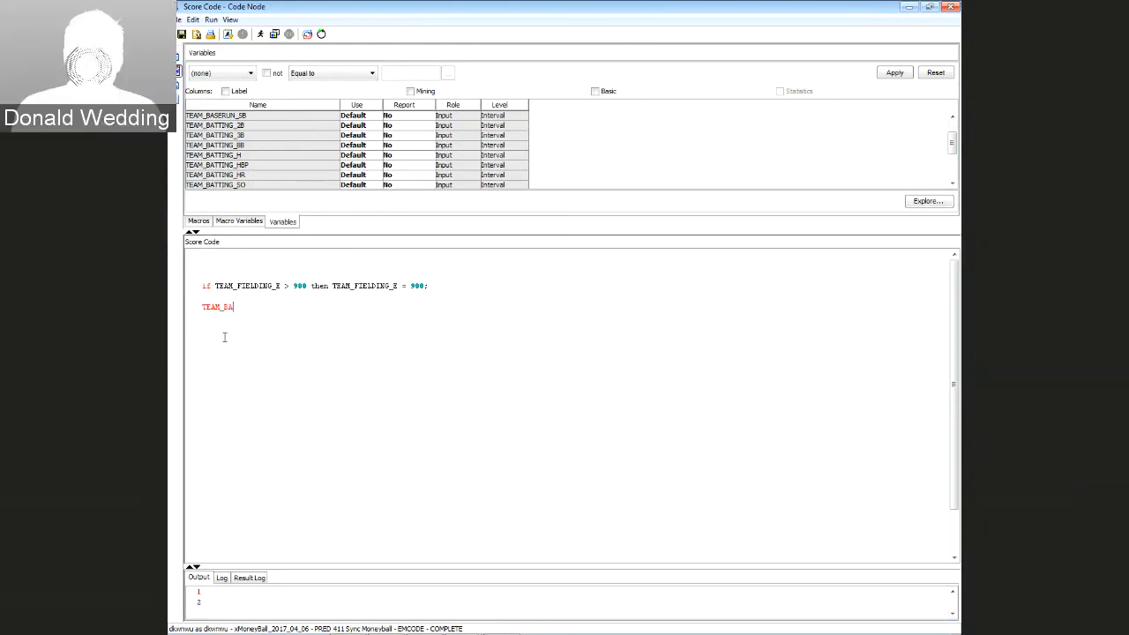
text(TTING_)
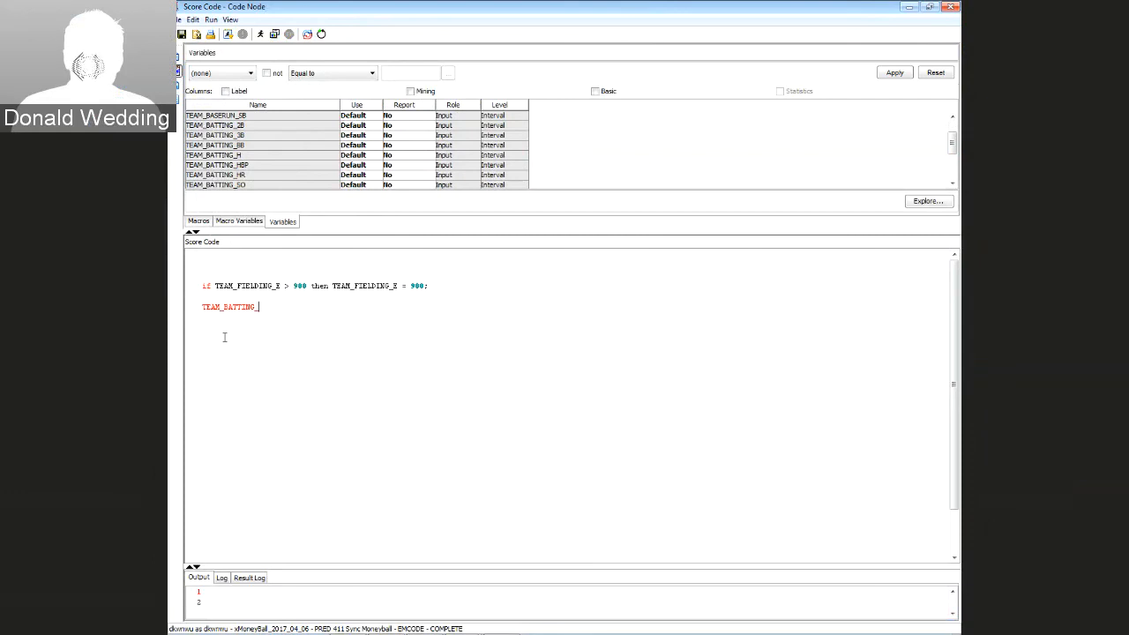
text(1B)
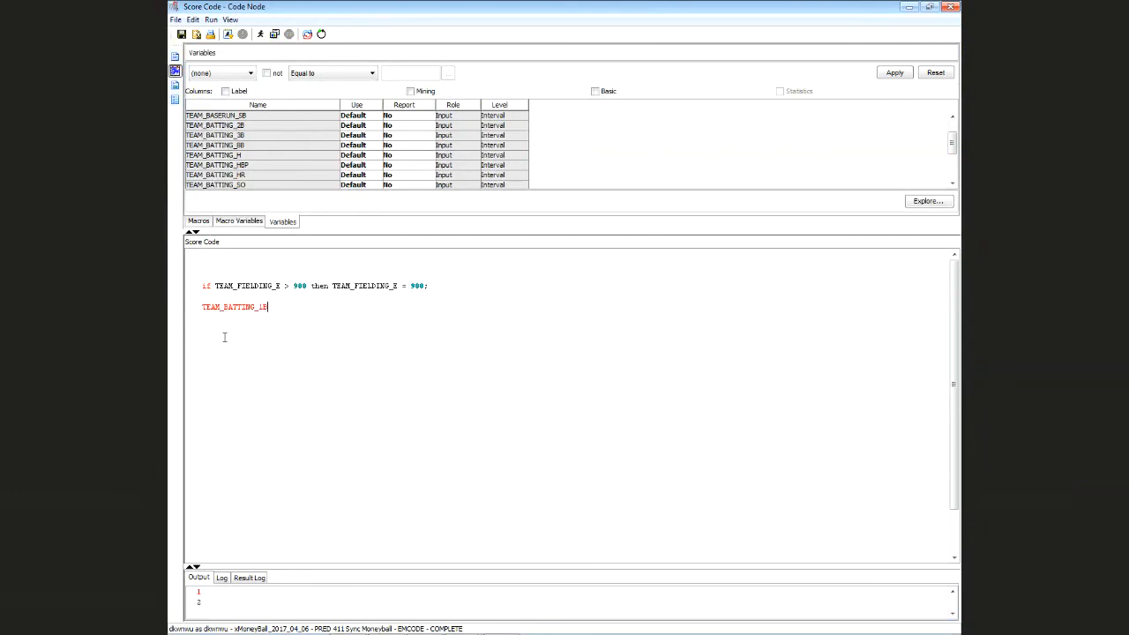
text( = )
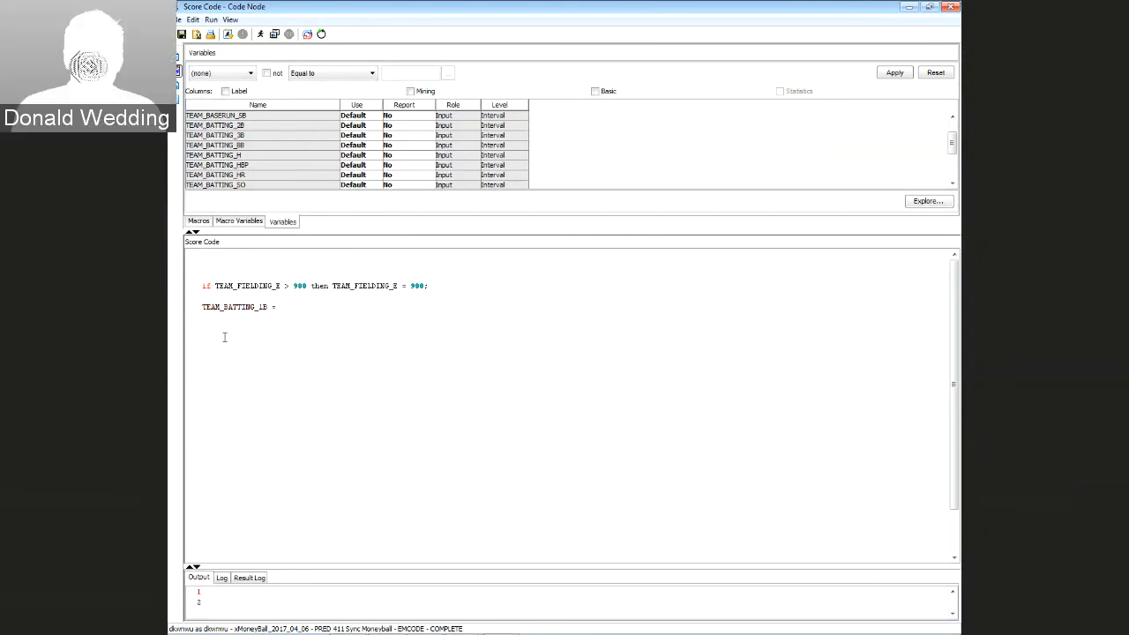
text(TEAM)
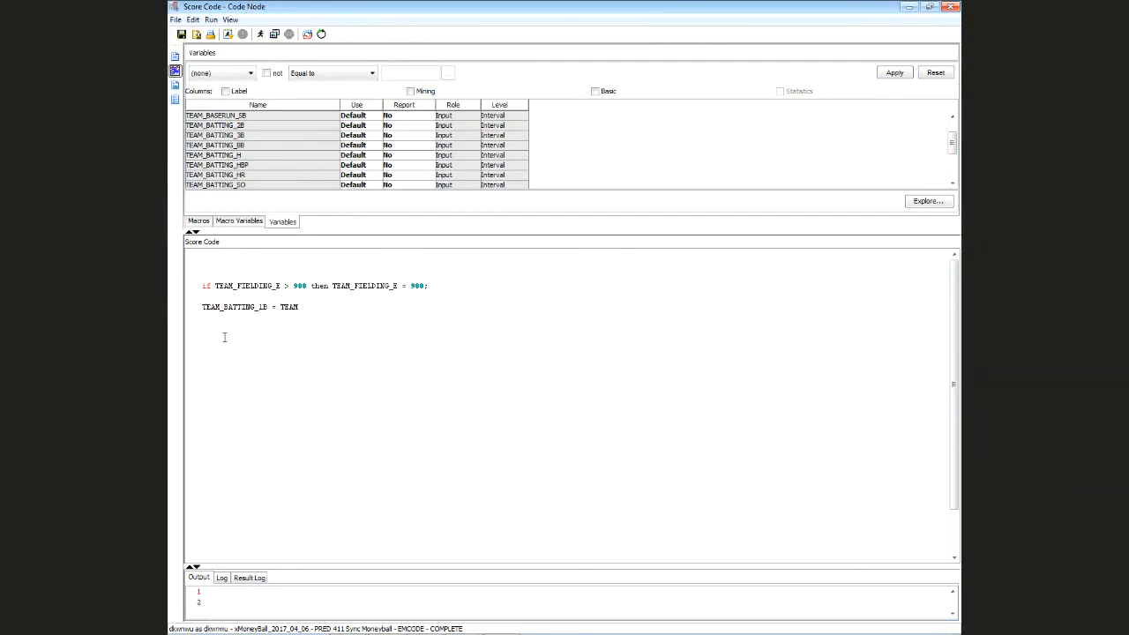
text(_BATTING)
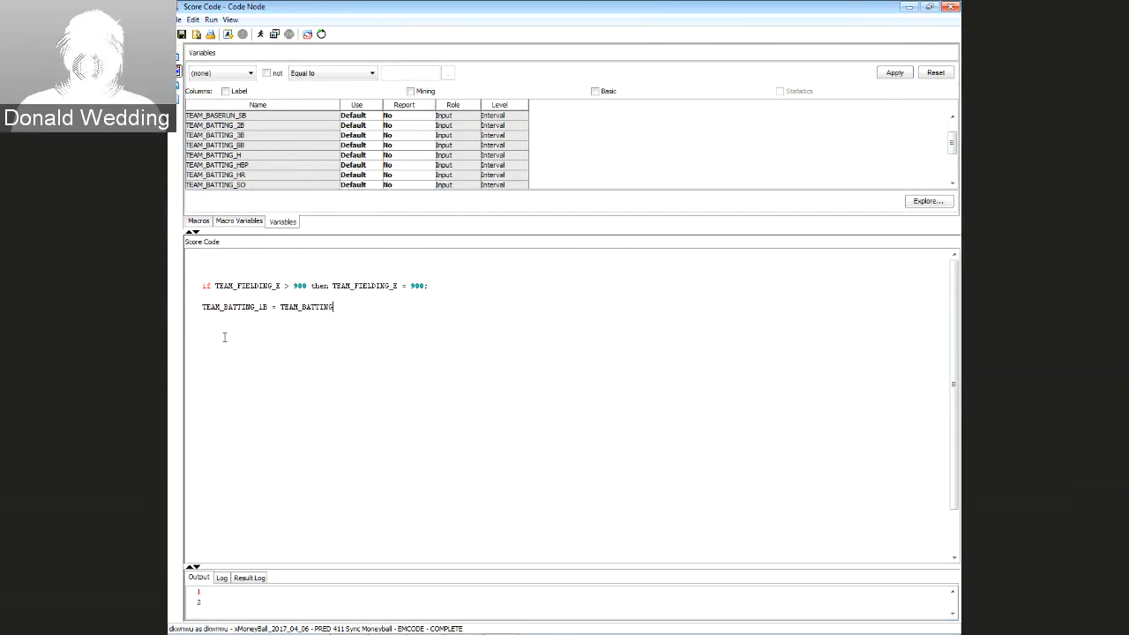
text(_H)
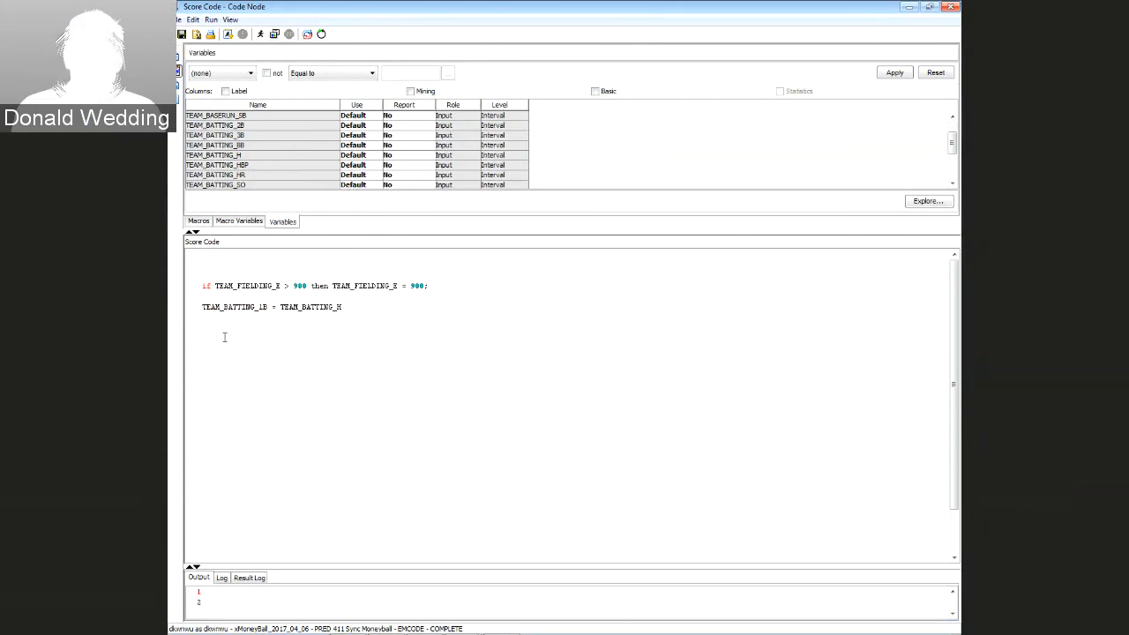
text( -)
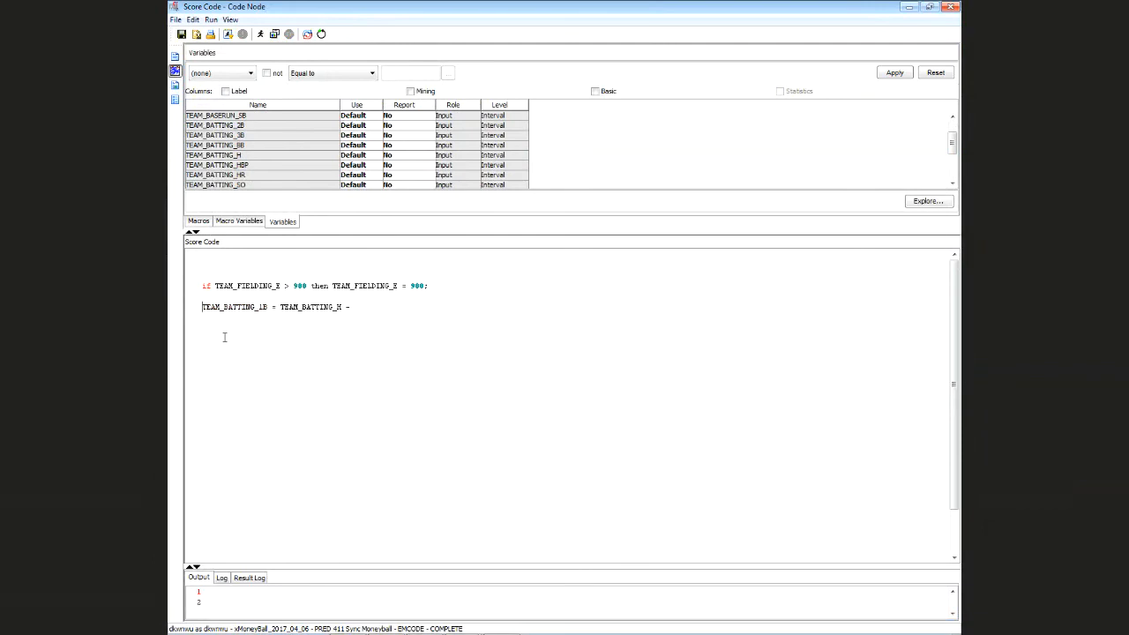
key(shift+Right)
key(shift+Right)
key(shift+Right)
key(shift+Right)
key(shift+Right)
key(shift+Right)
key(shift+Right)
key(shift+Right)
key(shift+Right)
key(shift+Right)
key(shift+Right)
key(shift+Right)
key(shift+Right)
key(shift+Right)
key(shift+Right)
key(ctrl+c)
key(End)
key(ctrl+v)
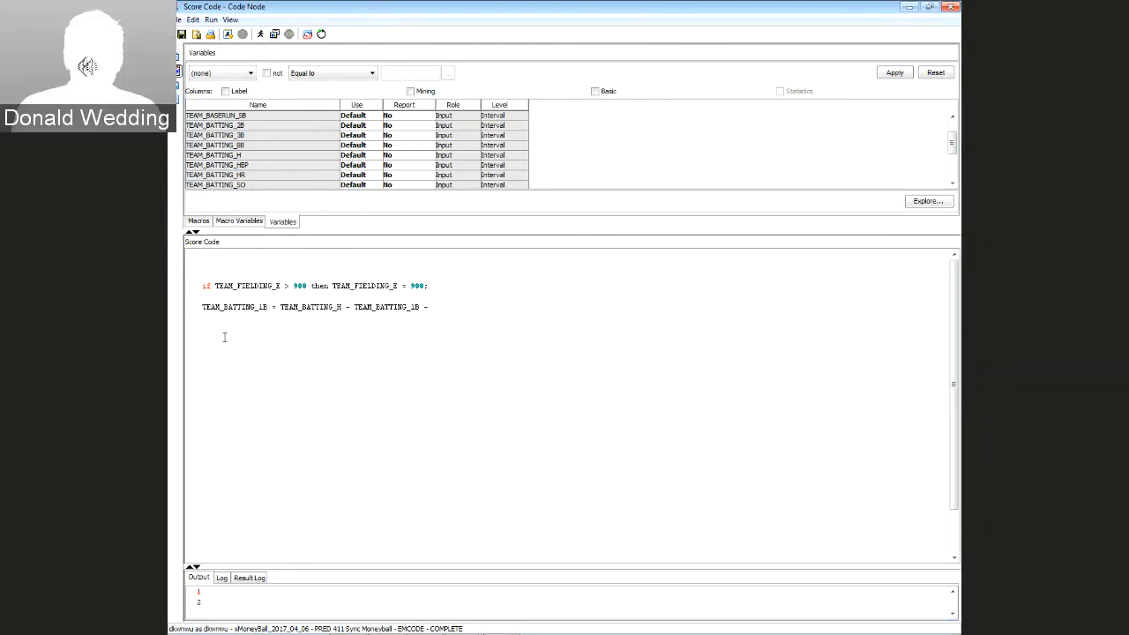
key(ctrl+v)
text(-)
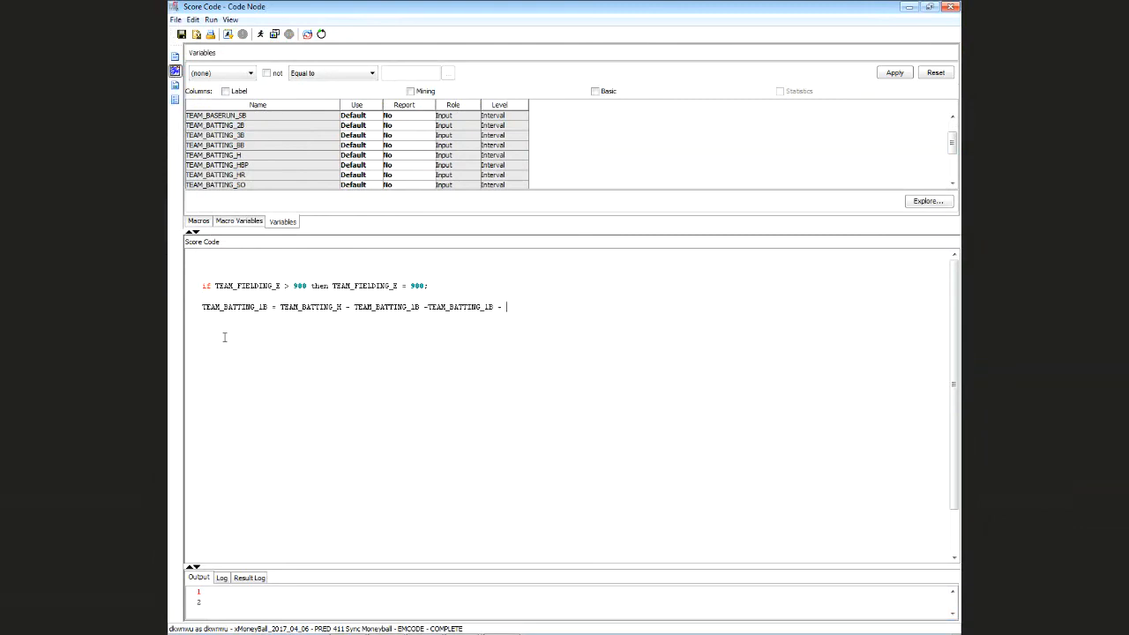
key(ctrl+v)
text(;)
Change the subtracted terms' suffixes to HR, 3B and 2B
key(Right)
key(Right)
key(Right)
key(Right)
key(Right)
key(Right)
key(Right)
key(Right)
key(Right)
key(Right)
key(Right)
key(Right)
key(Right)
key(Delete)
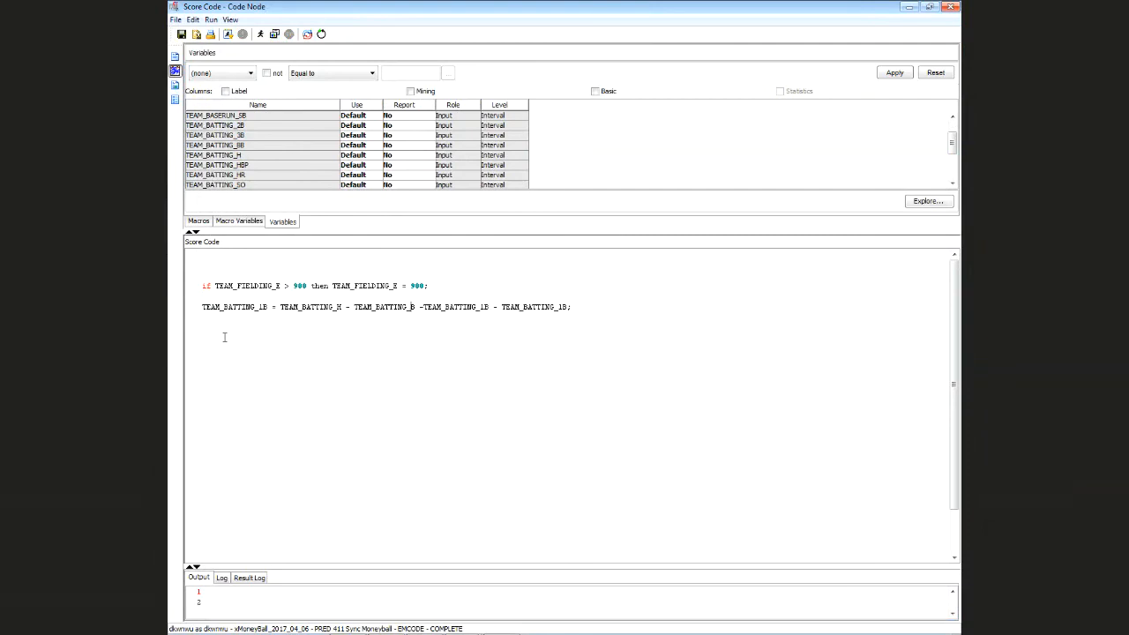
key(Delete)
text(h)
key(BackSpace)
text(HR)
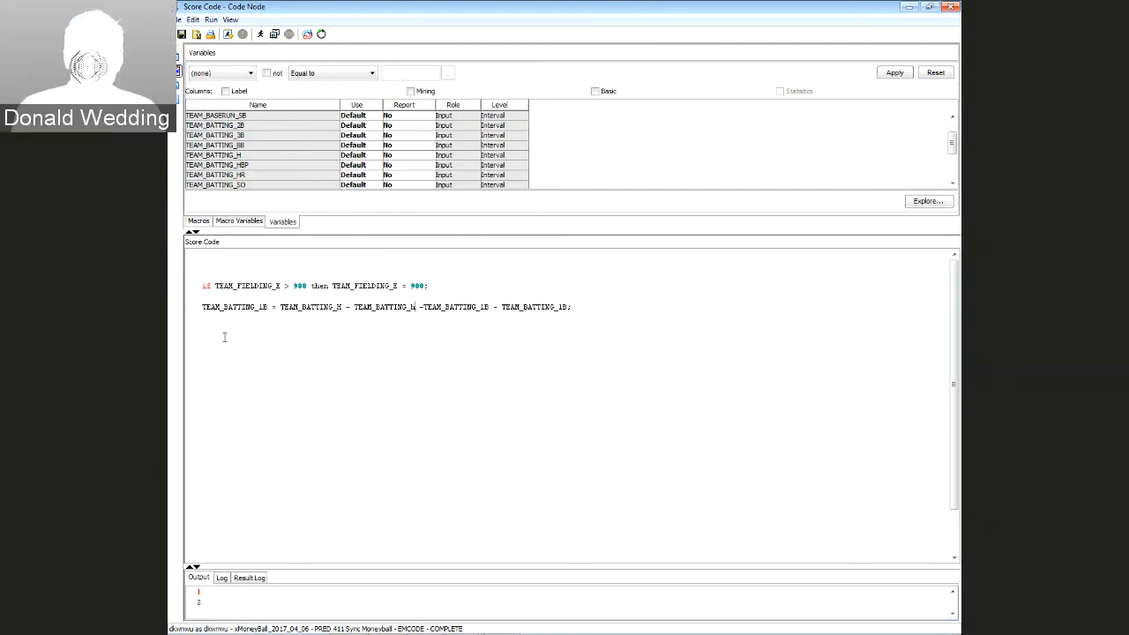
key(Right)
key(Right)
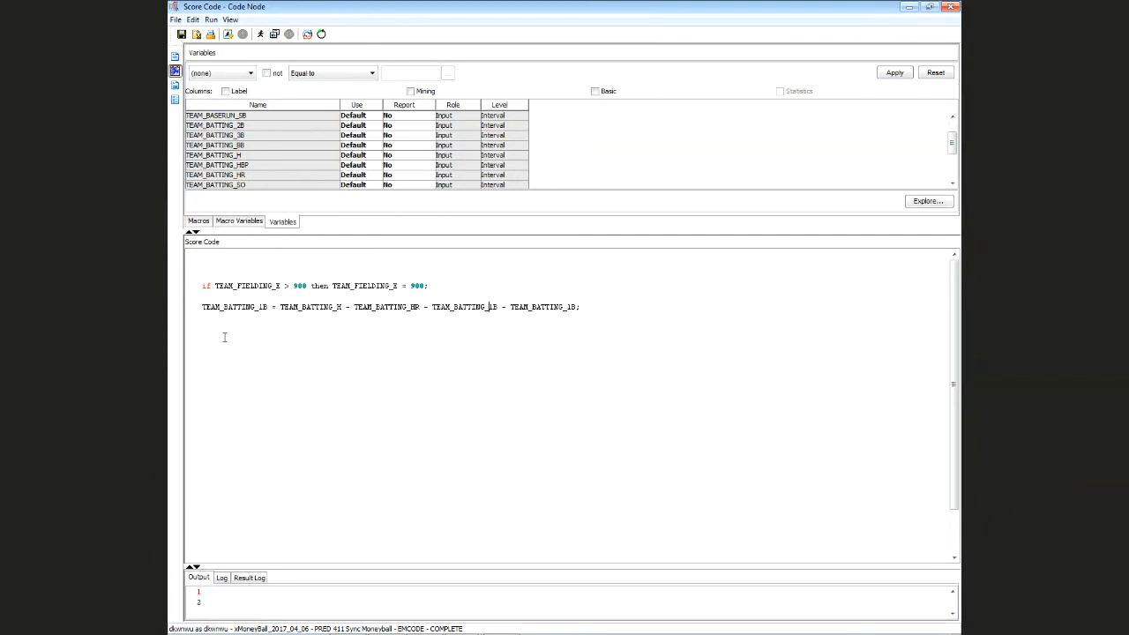
key(Delete)
text(3)
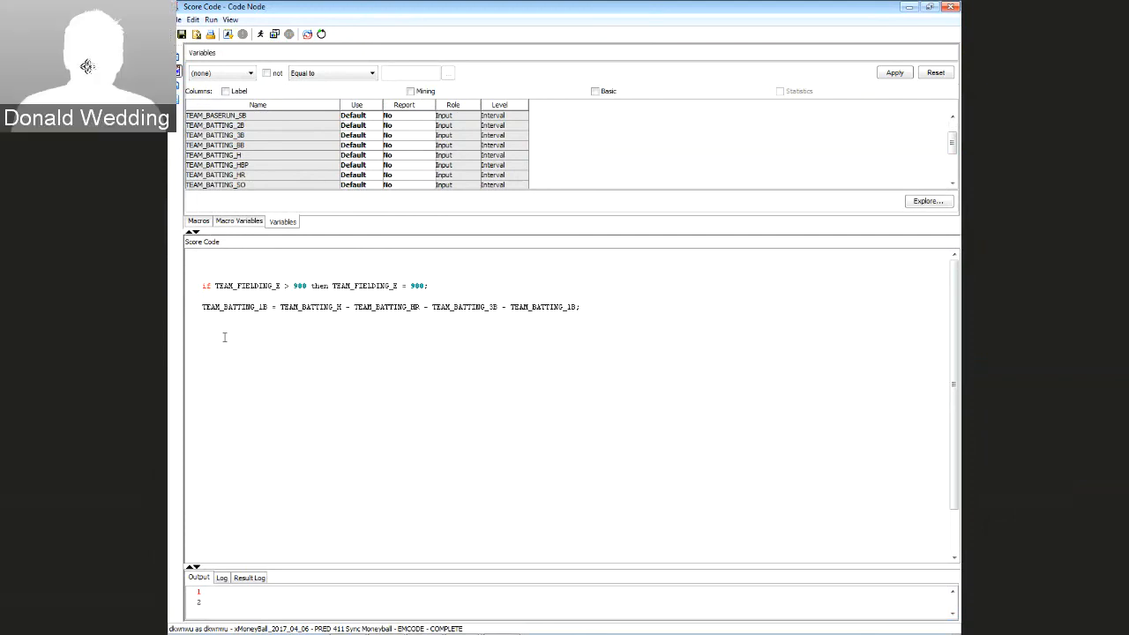
key(Delete)
text(2)
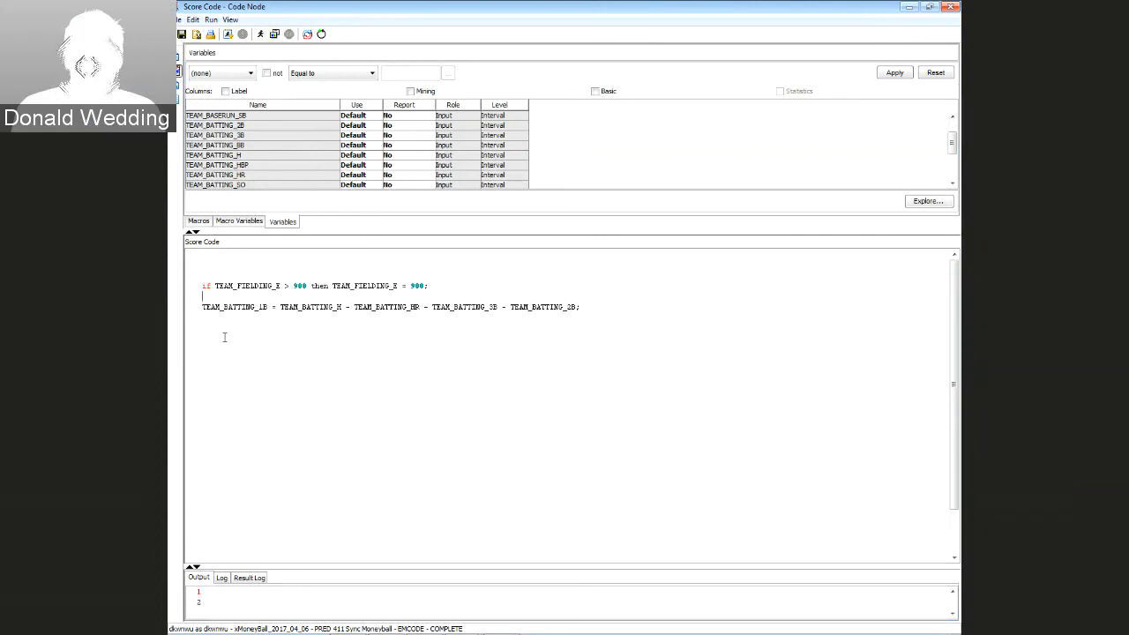
key(Delete)
key(Return)
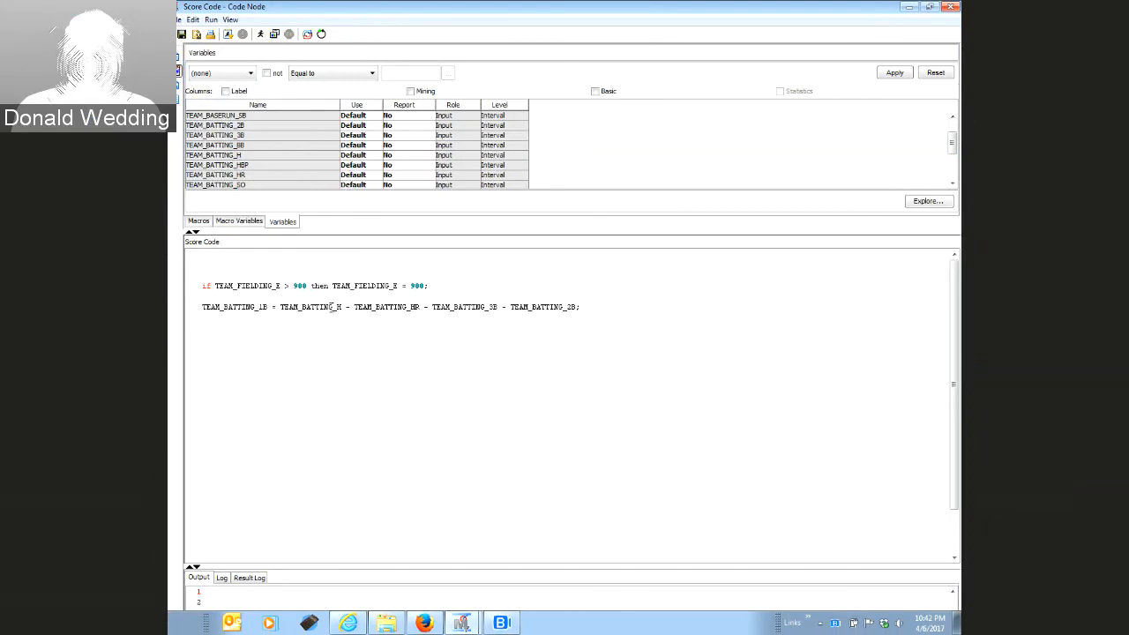
Highlight each term of the singles formula for review, then close the score code editor
double_click(336, 307)
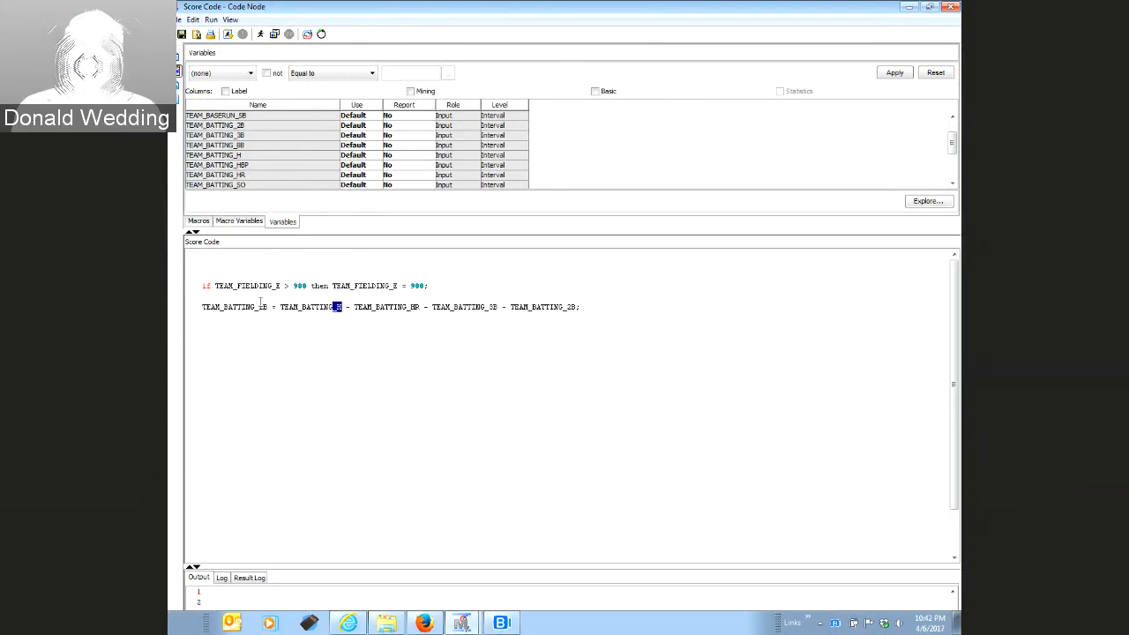
double_click(262, 307)
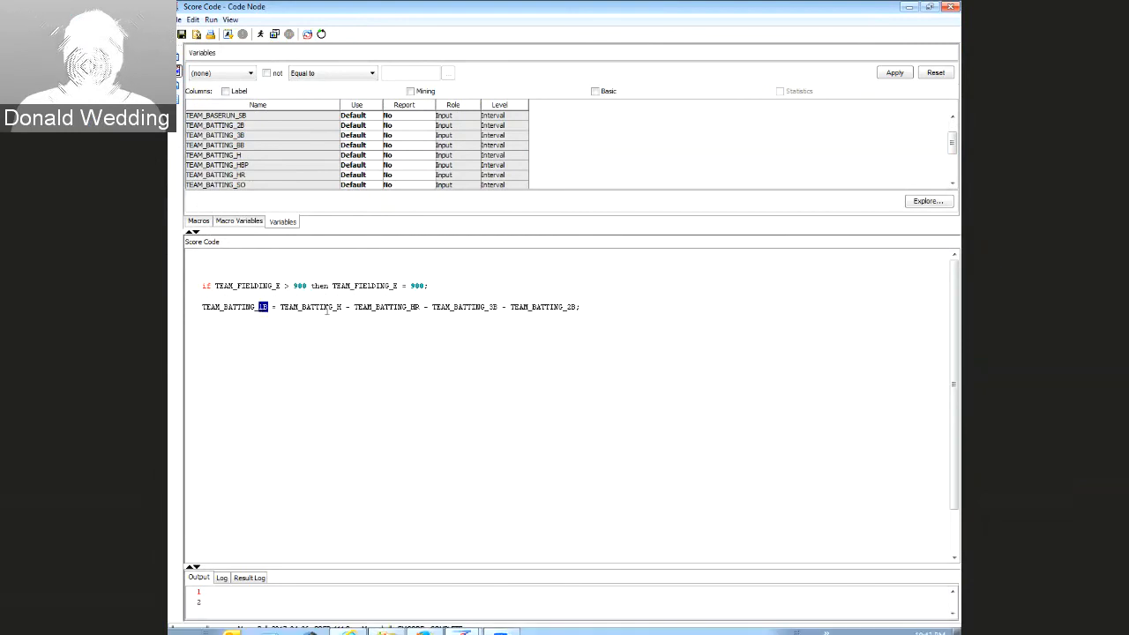
double_click(336, 307)
double_click(415, 307)
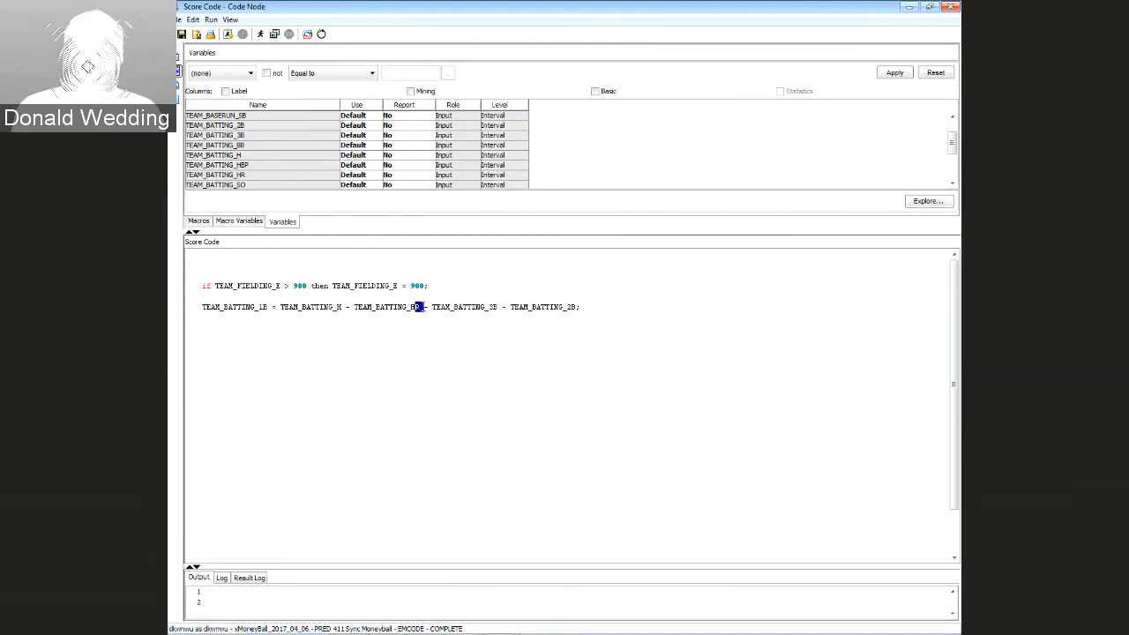
double_click(492, 307)
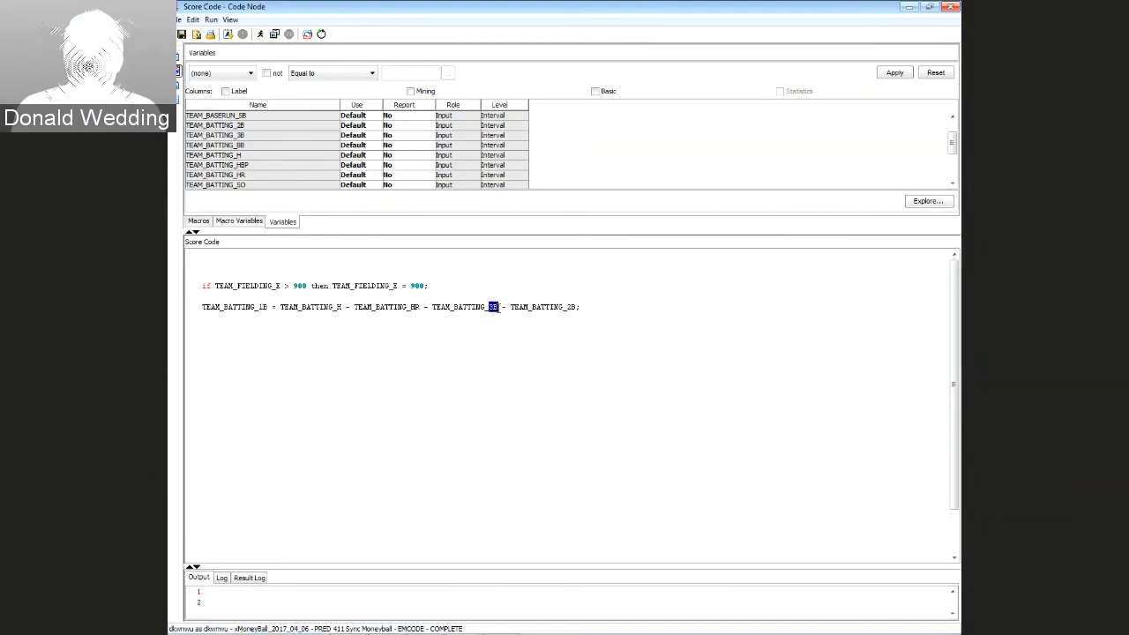
double_click(570, 307)
click(509, 331)
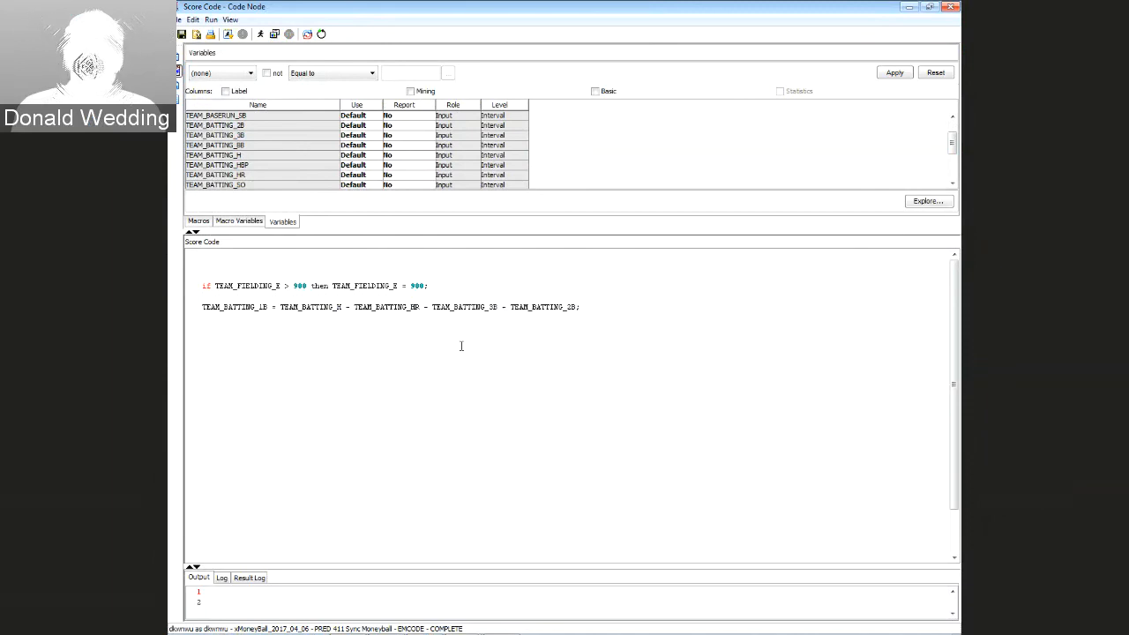
click(950, 7)
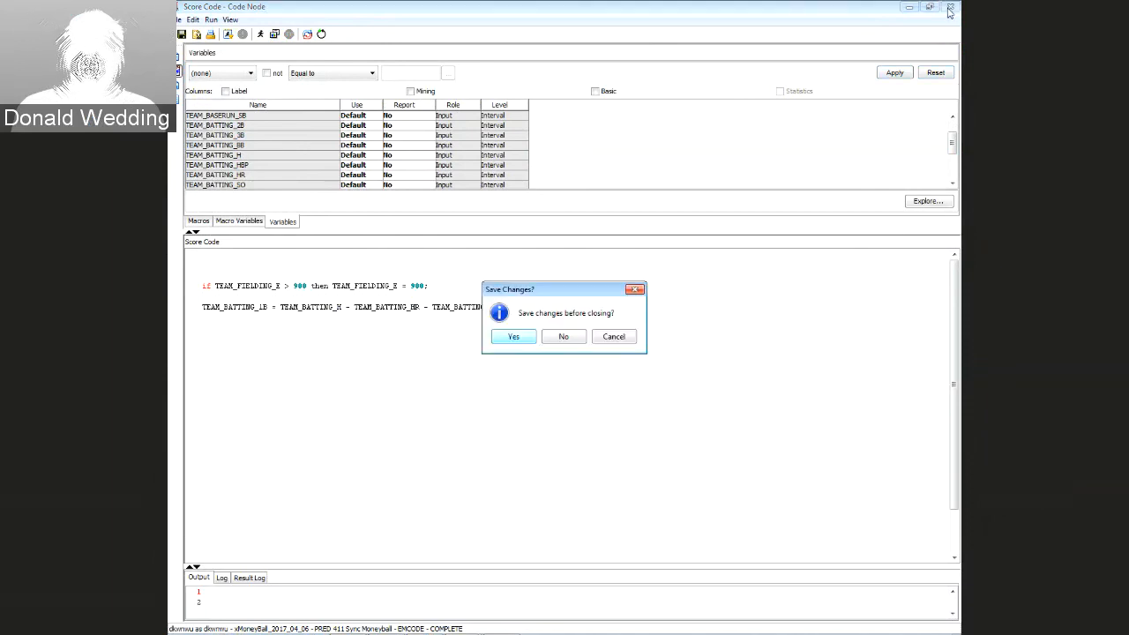
Save the score code, rerun the path through the Score node, and open its Results
click(516, 337)
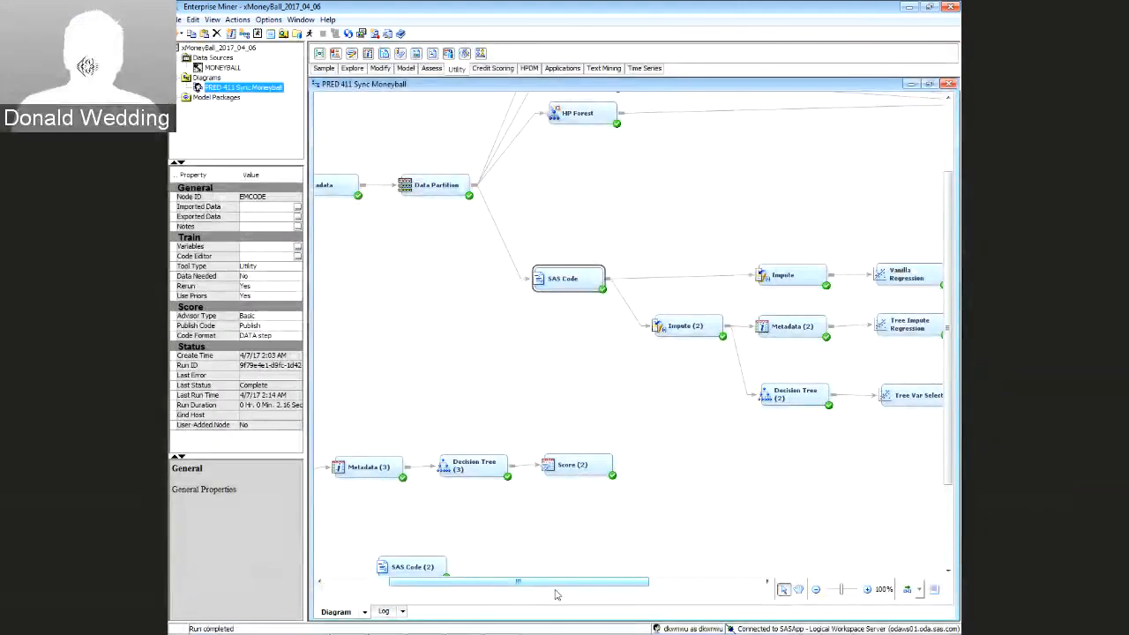
drag(558, 587, 676, 584)
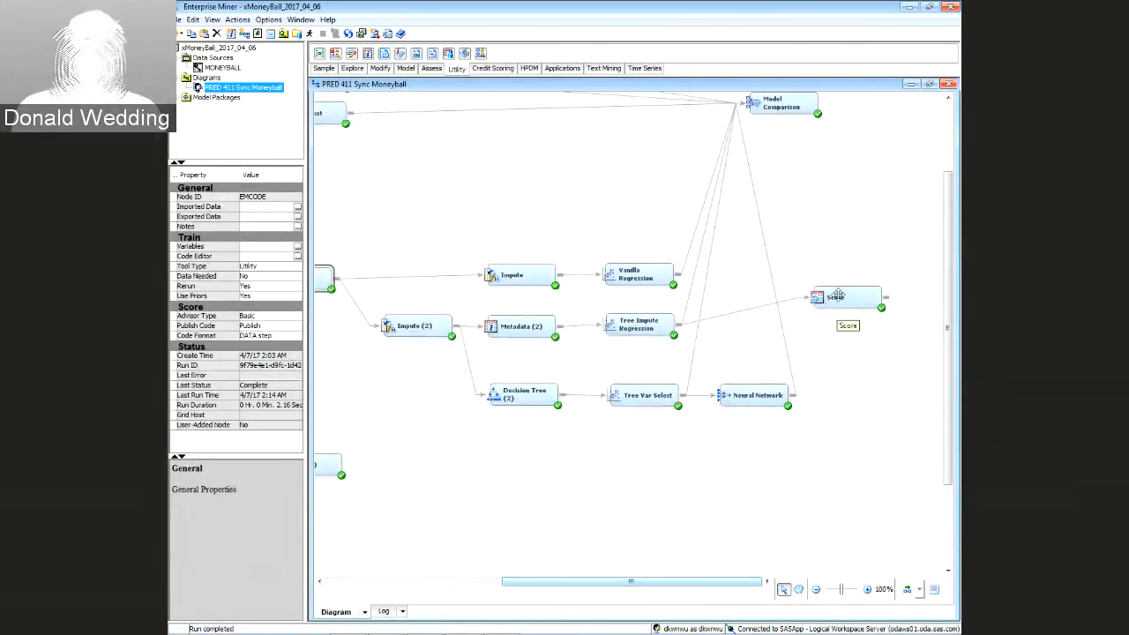
click(837, 296)
right_click(837, 297)
click(866, 339)
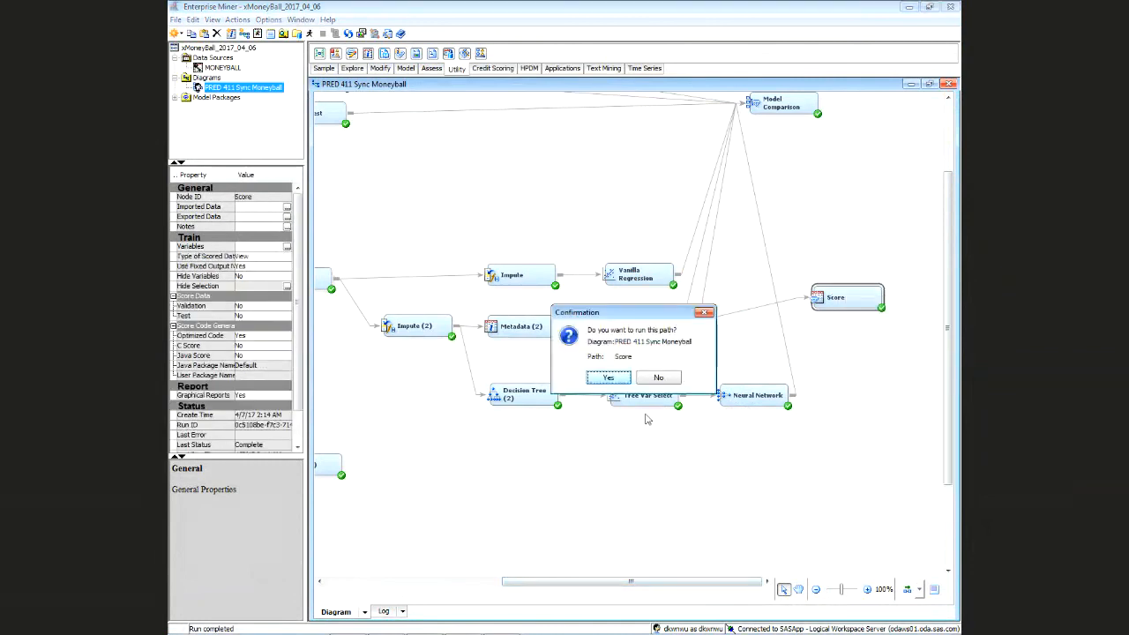
click(608, 377)
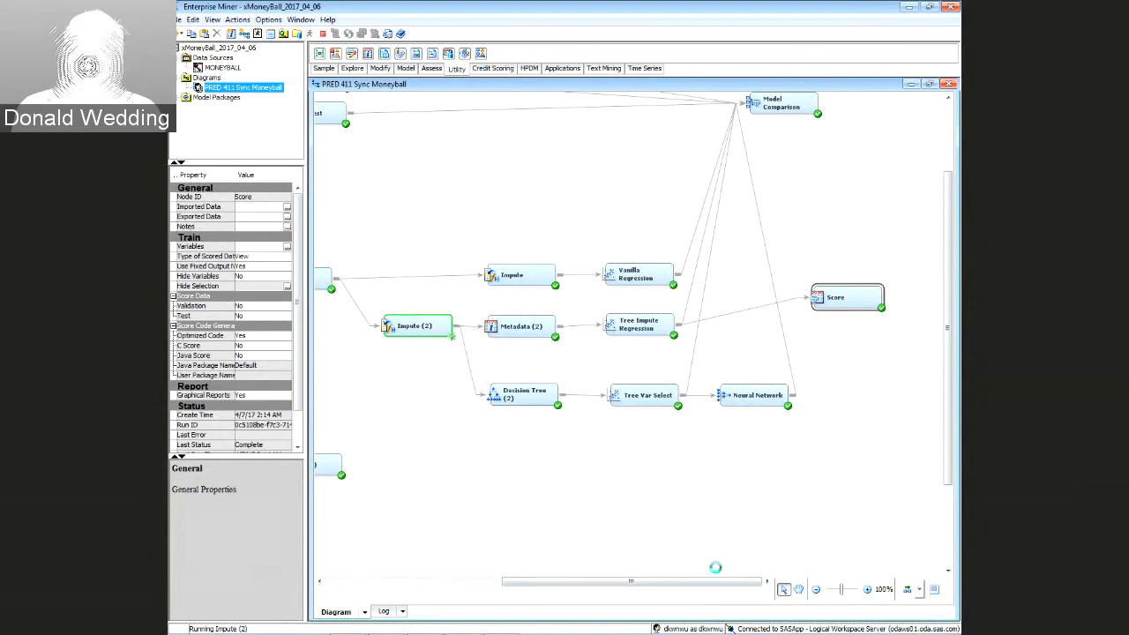
mouse_move(716, 582)
mouse_down()
mouse_move(655, 582)
mouse_move(710, 582)
mouse_up()
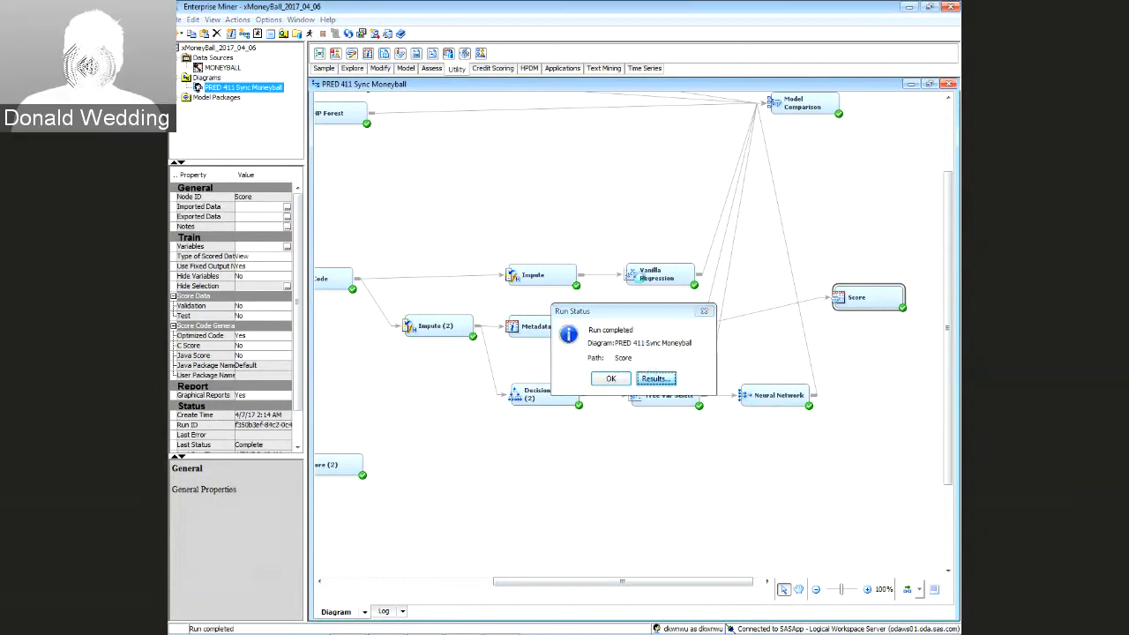
key(Return)
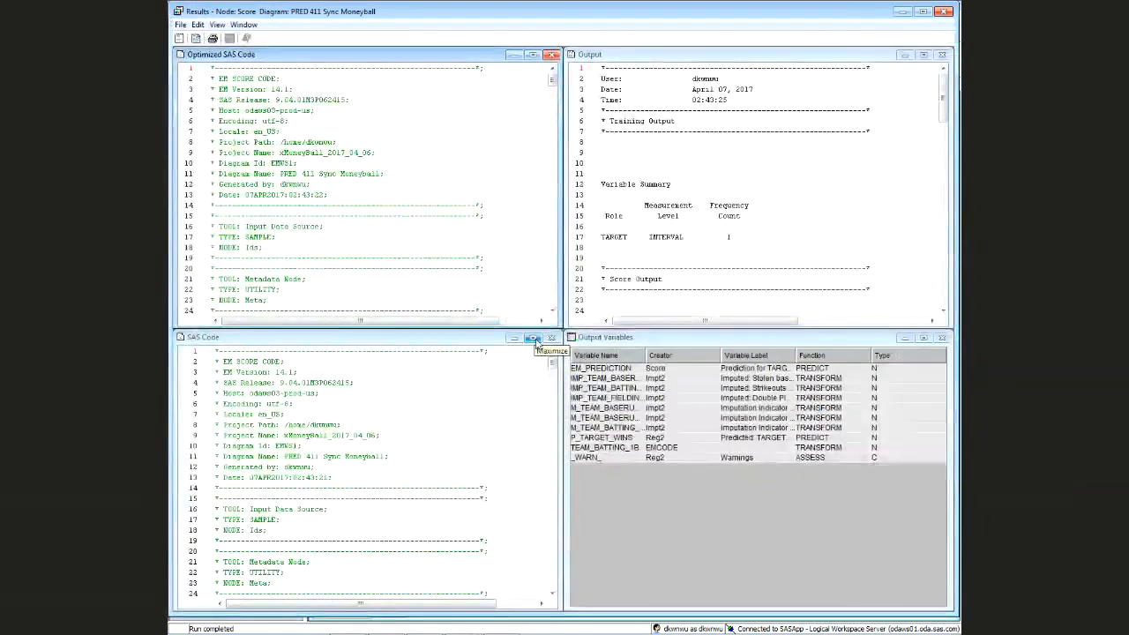
click(532, 340)
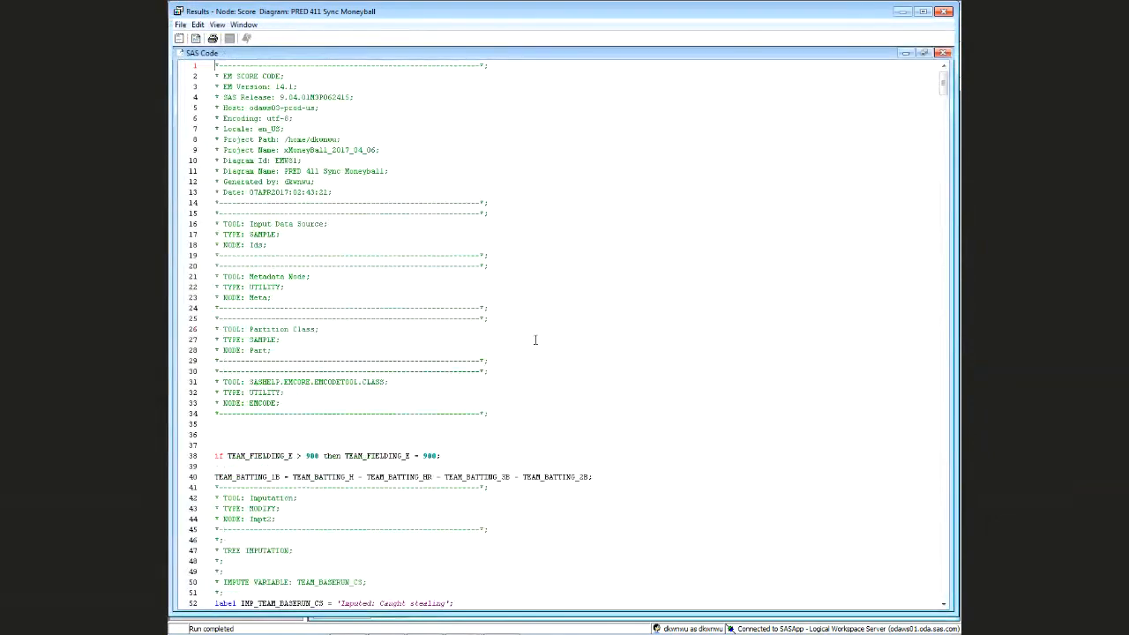
scroll(533, 339, down, 1)
scroll(507, 313, down, 4)
drag(214, 297, 460, 296)
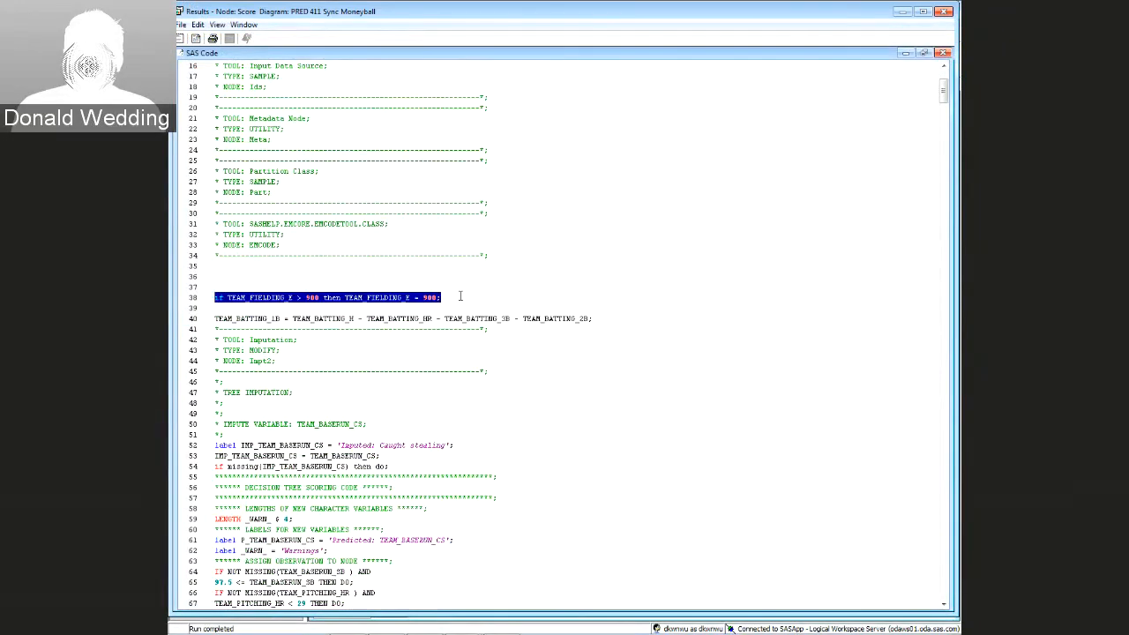
click(215, 319)
drag(215, 319, 592, 318)
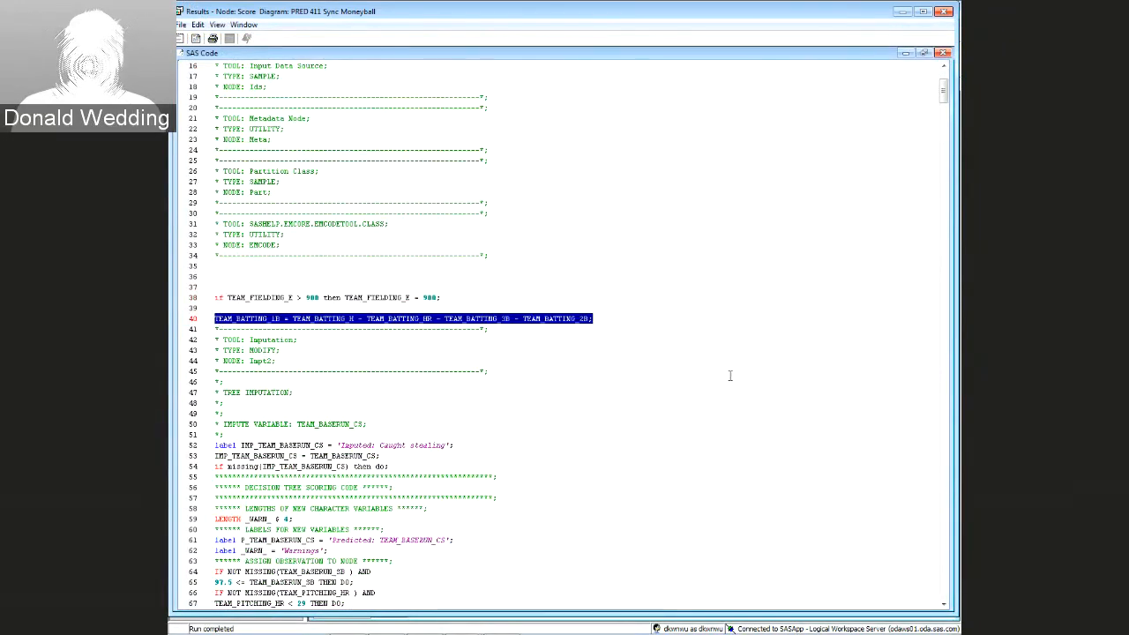
scroll(615, 396, down, 20)
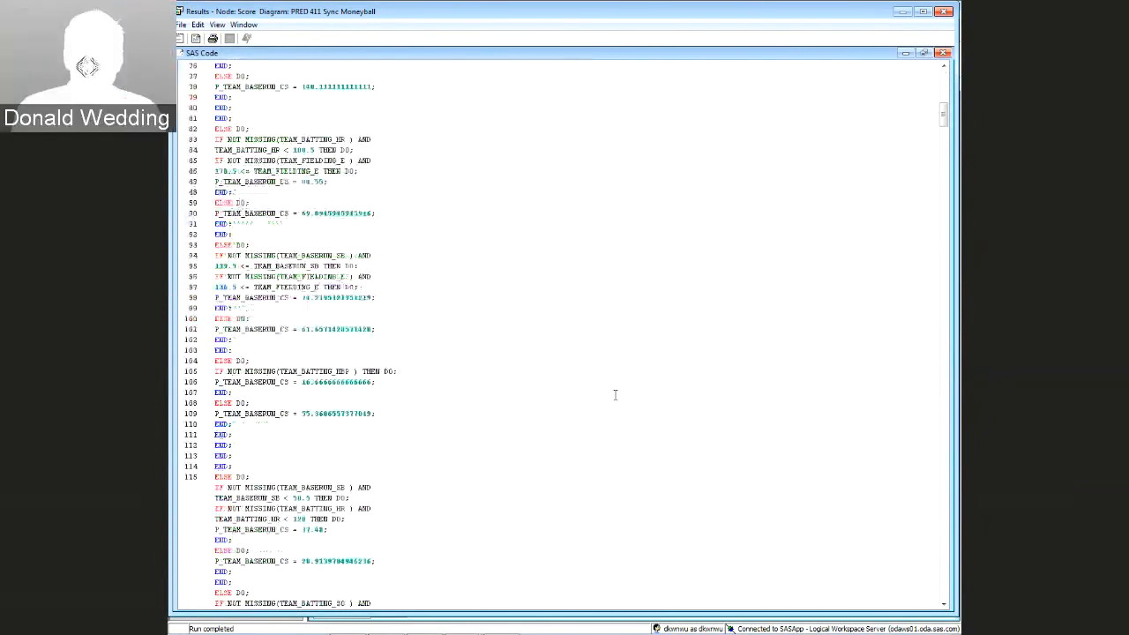
click(944, 11)
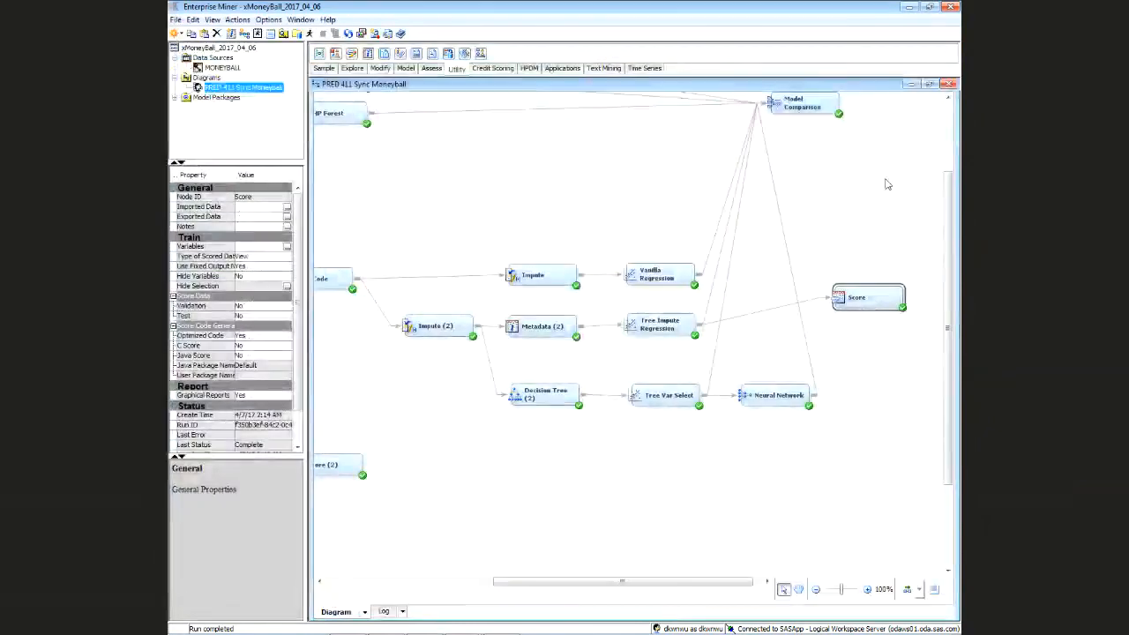
click(950, 8)
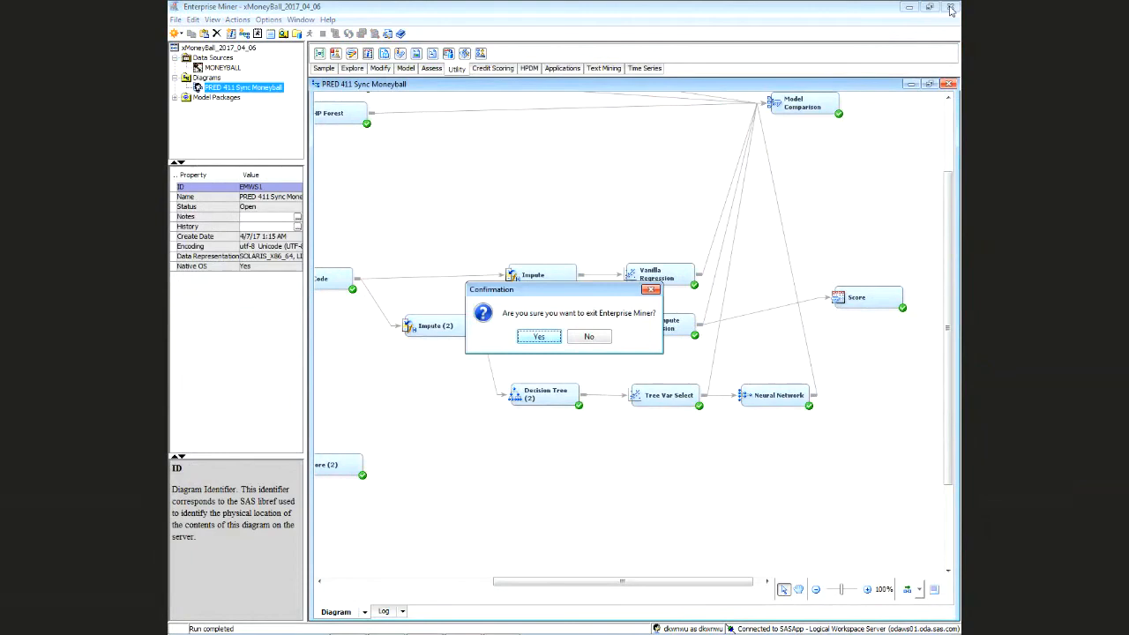
click(588, 336)
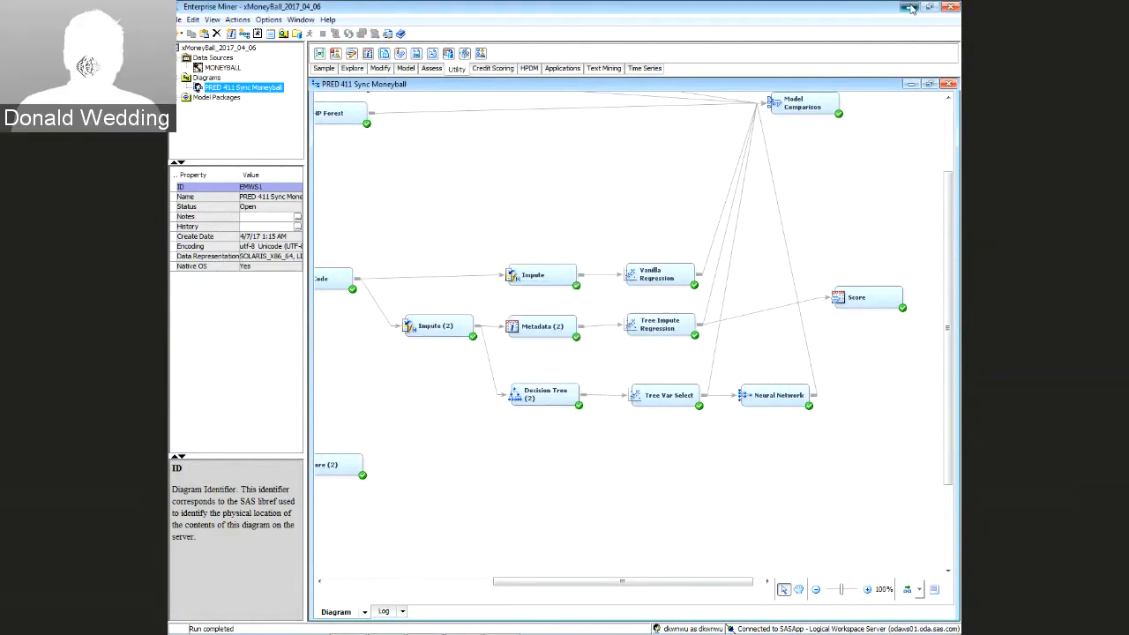
click(911, 8)
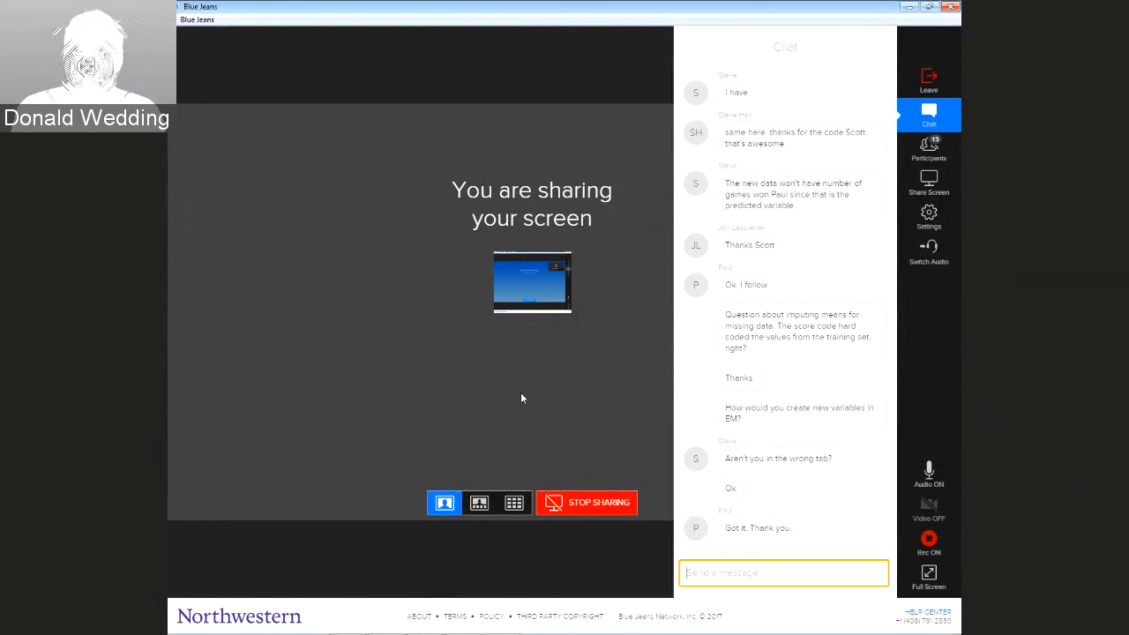
Minimize Enterprise Miner so the Blue Jeans meeting window with its chat is in front
mouse_move(787, 631)
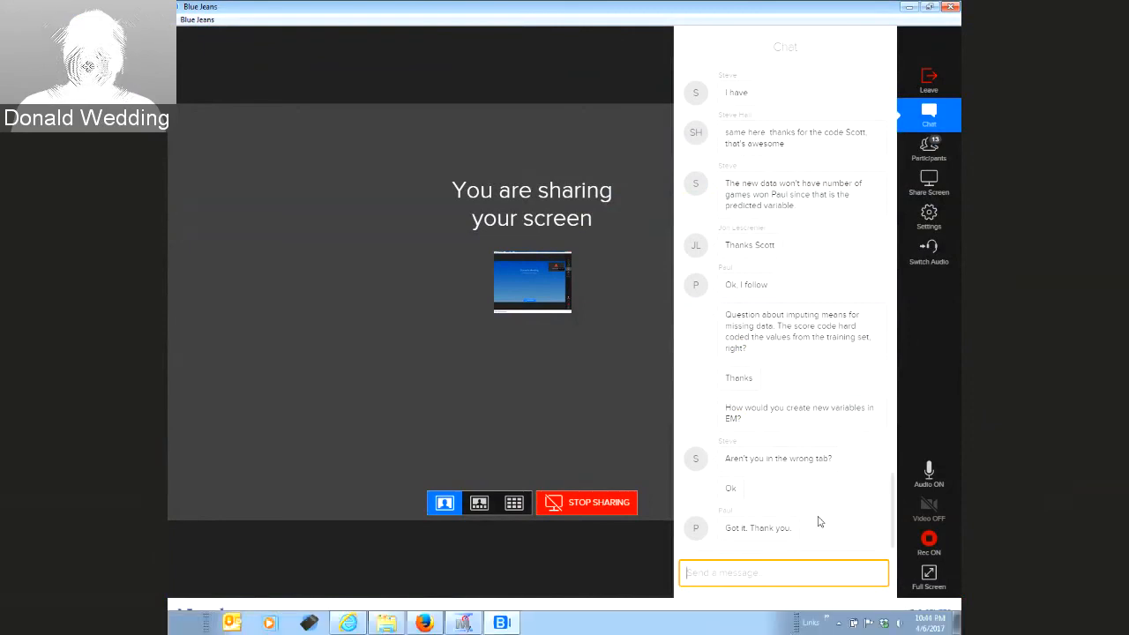